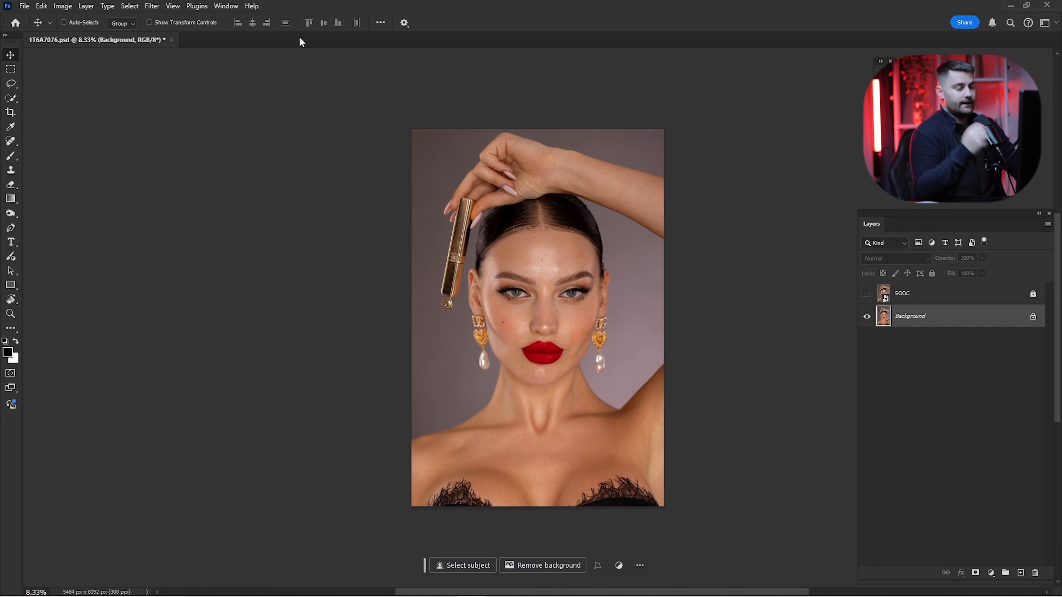
# Run the "Clean + bw help layer" action from the MUA Retouching Actions / 2023 ES set on the Background layer.
pyautogui.click(225, 5)
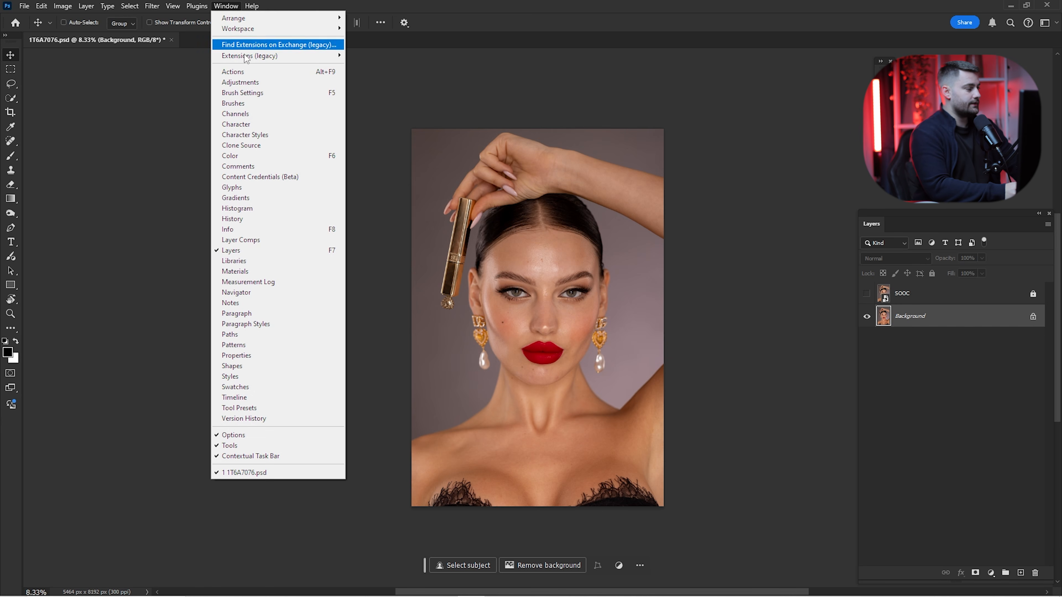
pyautogui.click(264, 72)
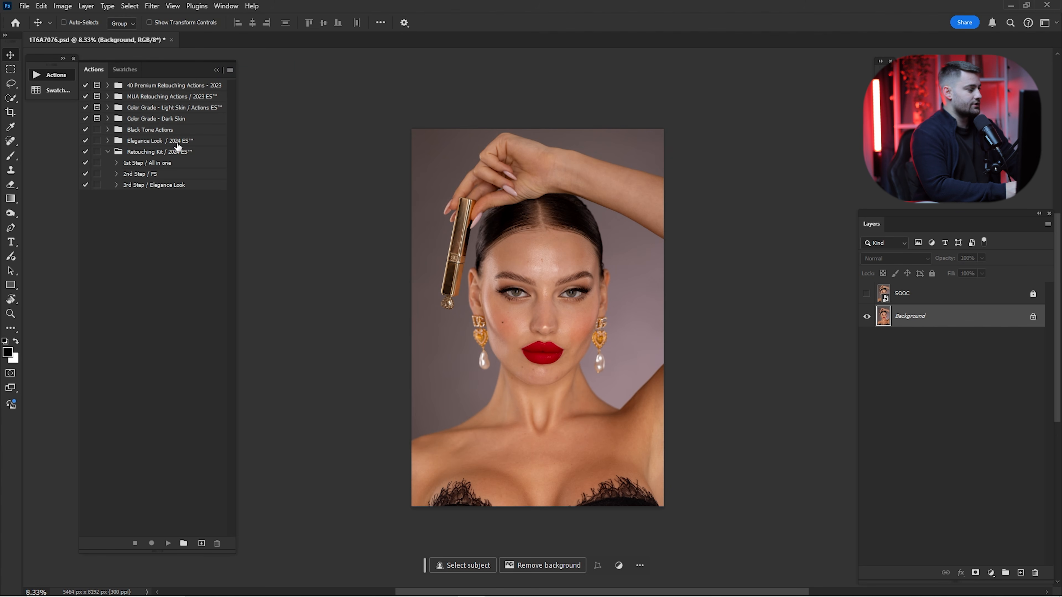
pyautogui.click(109, 151)
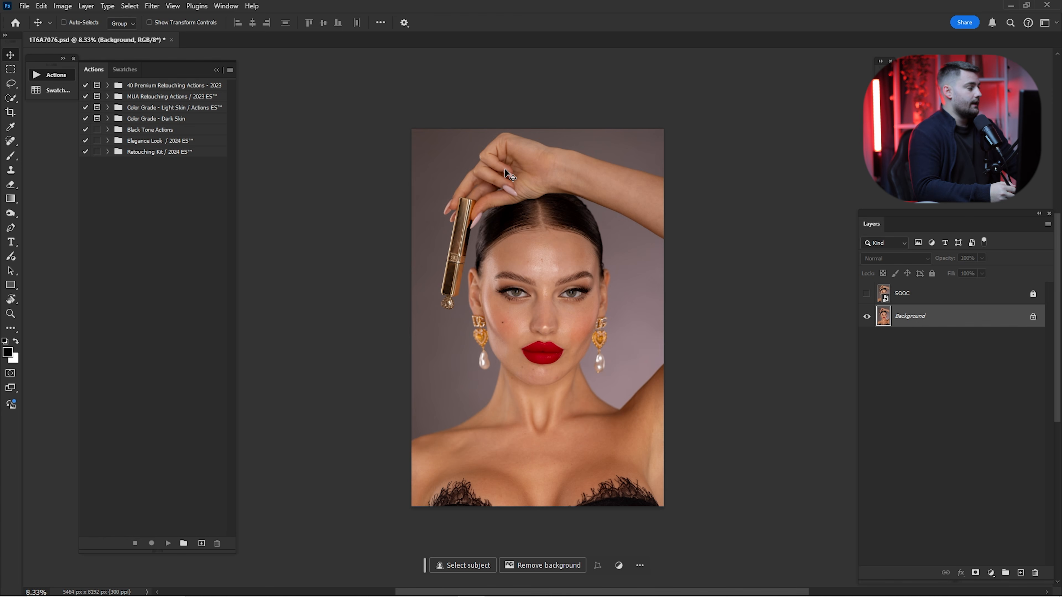
pyautogui.click(109, 97)
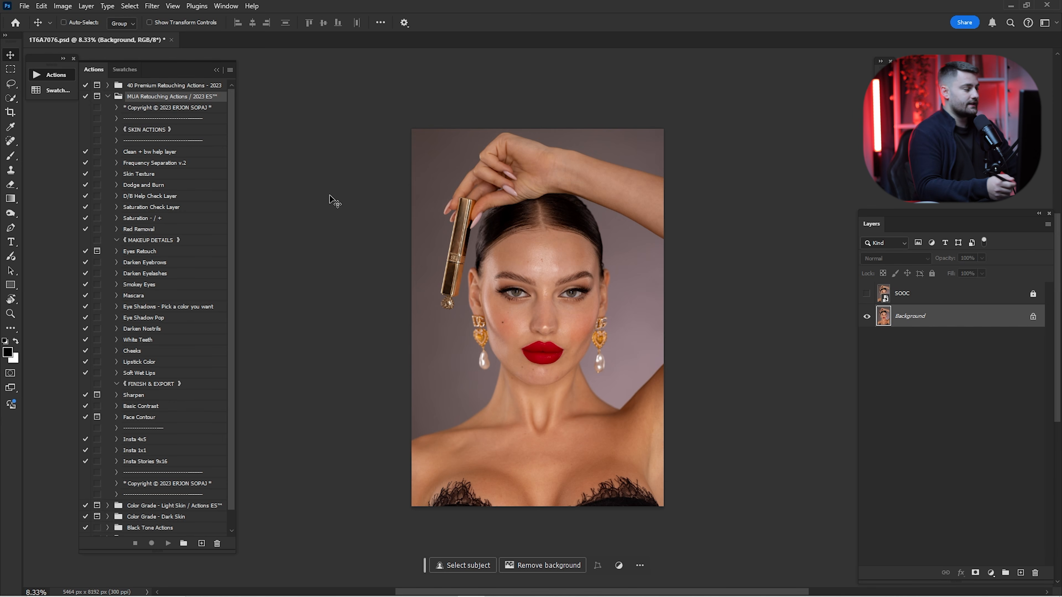
pyautogui.click(129, 152)
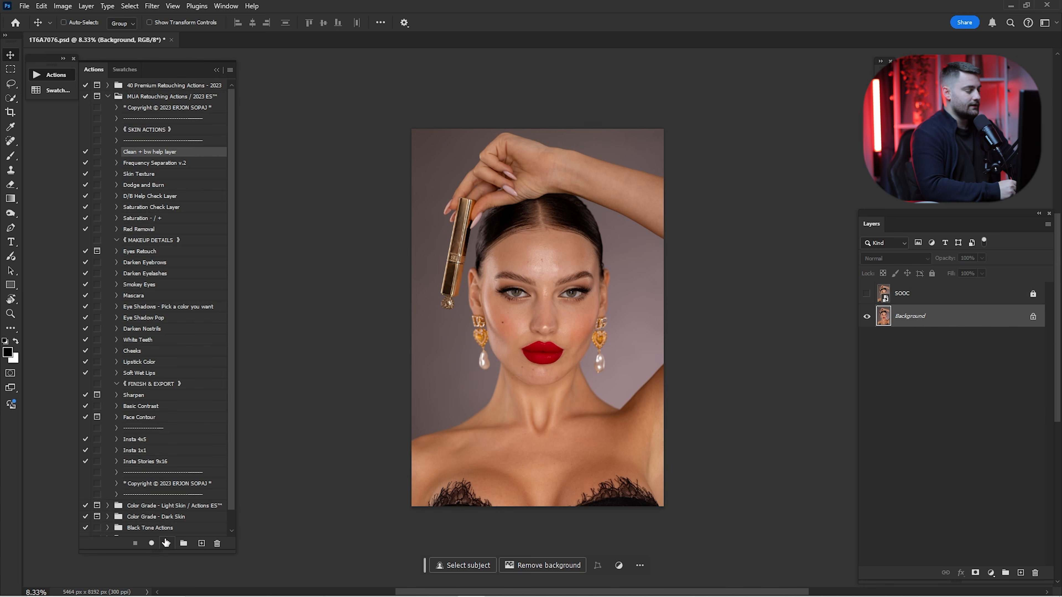
pyautogui.click(167, 543)
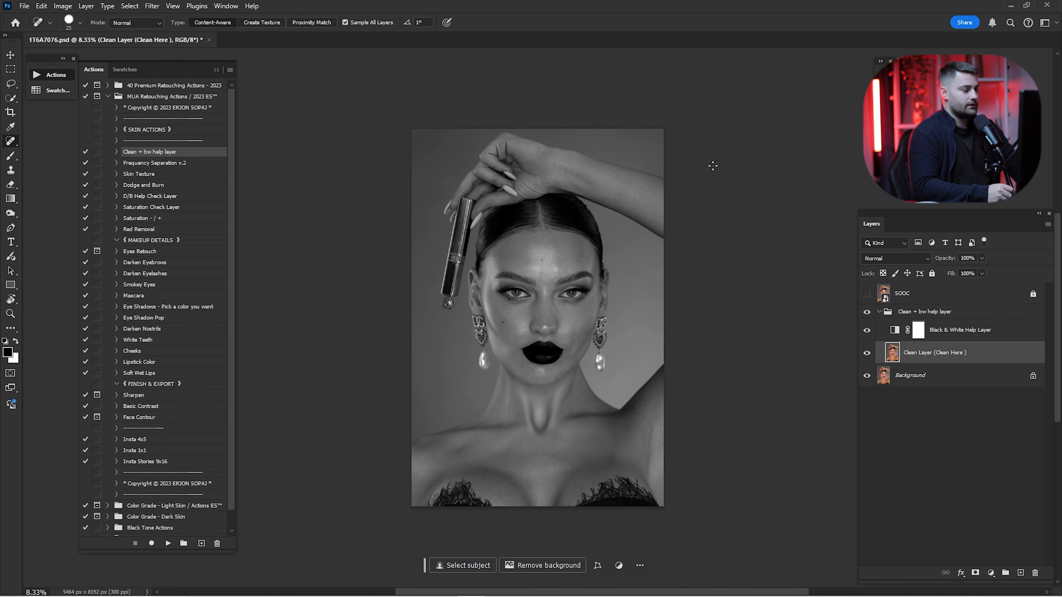
# Collapse the actions list, choose the Spot Healing Brush, and hide the Black & White Help Layer.
pyautogui.press('z')
pyautogui.moveTo(550, 274); pyautogui.dragTo(627, 271)
pyautogui.press('space')
pyautogui.moveTo(662, 220); pyautogui.dragTo(698, 138)
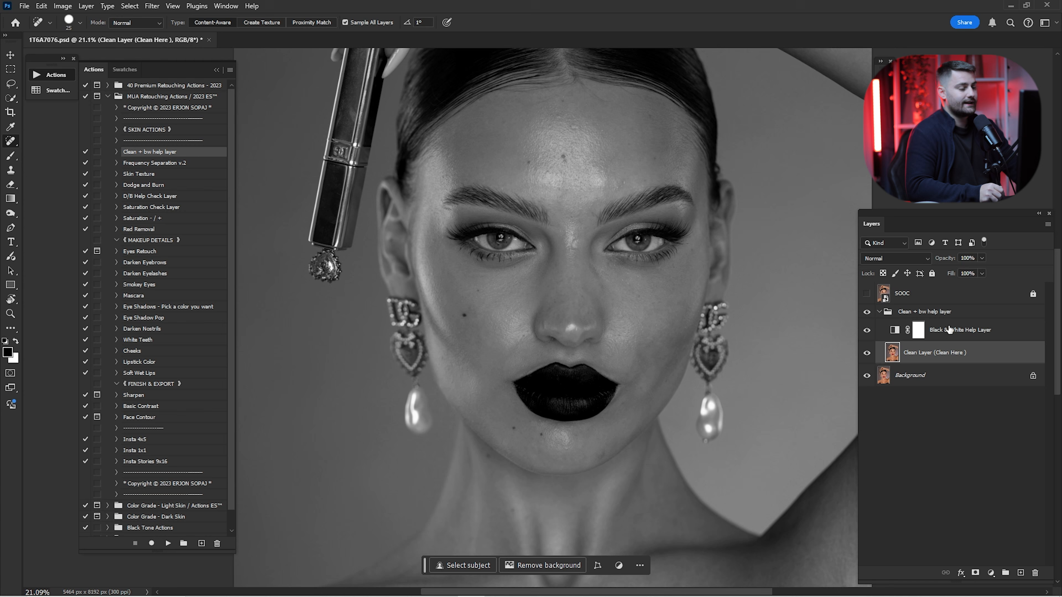
pyautogui.click(217, 70)
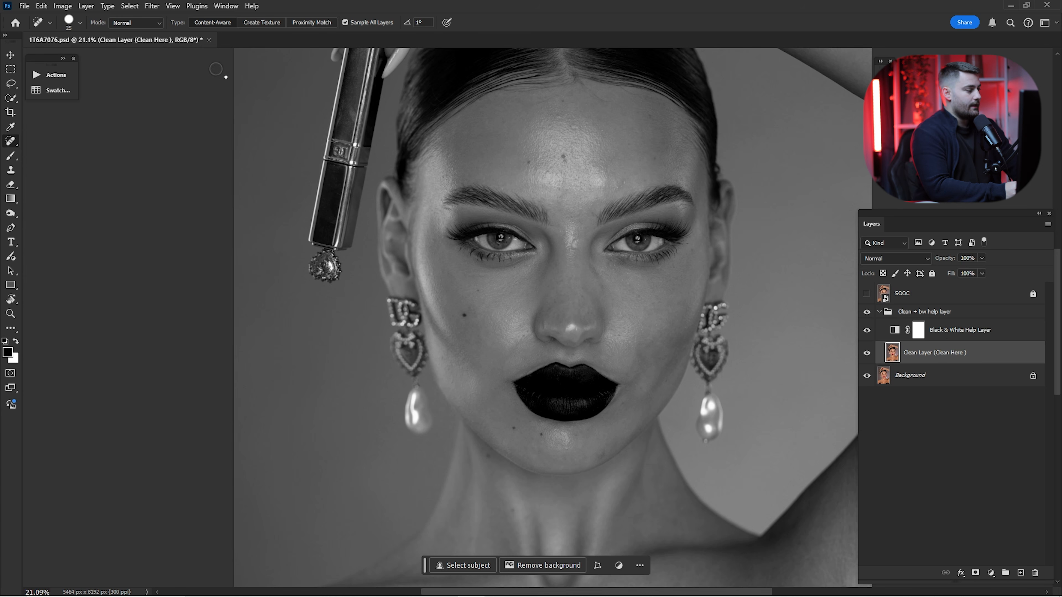
pyautogui.rightClick(13, 137)
pyautogui.click(56, 141)
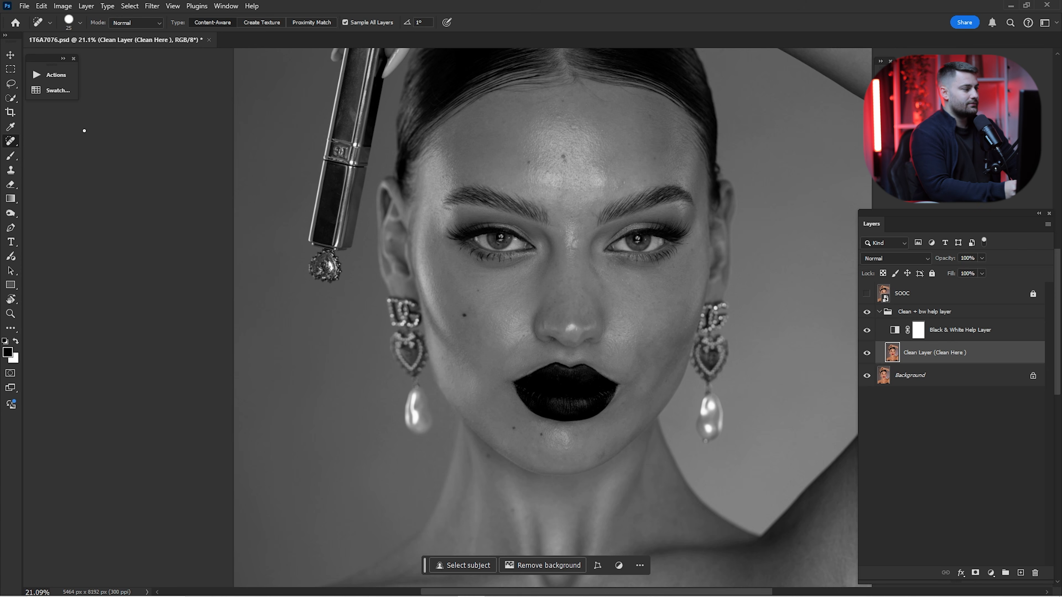
pyautogui.moveTo(573, 153); pyautogui.dragTo(819, 243)
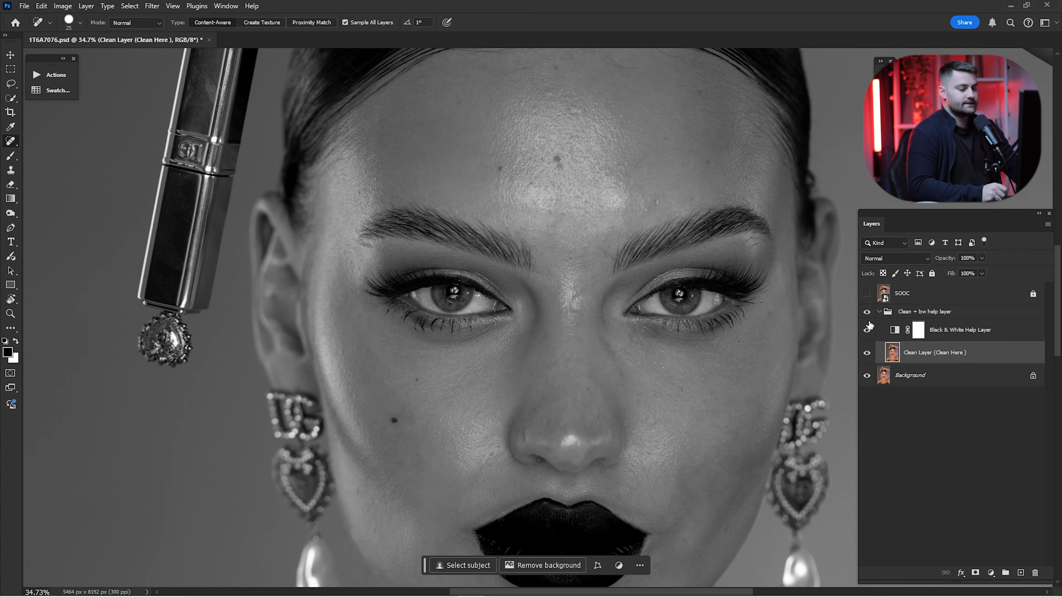
pyautogui.click(866, 330)
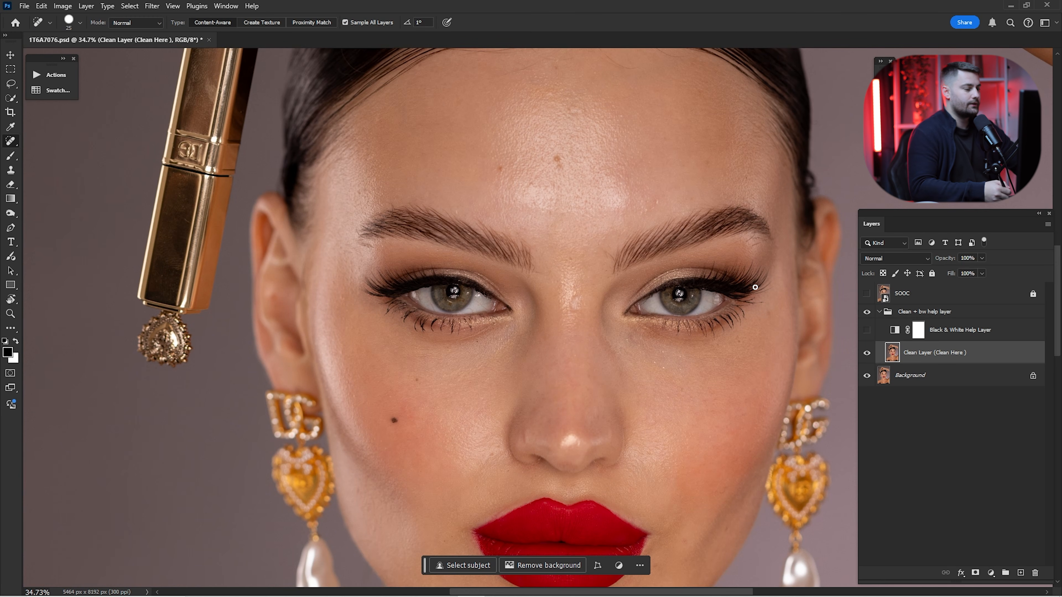
# Heal the moles and small spots on the centre and upper forehead on the Clean Layer.
pyautogui.moveTo(551, 159)
pyautogui.mouseDown()
pyautogui.moveTo(604, 183)
pyautogui.moveTo(617, 248)
pyautogui.mouseUp()
pyautogui.click(589, 227)
pyautogui.click(593, 249)
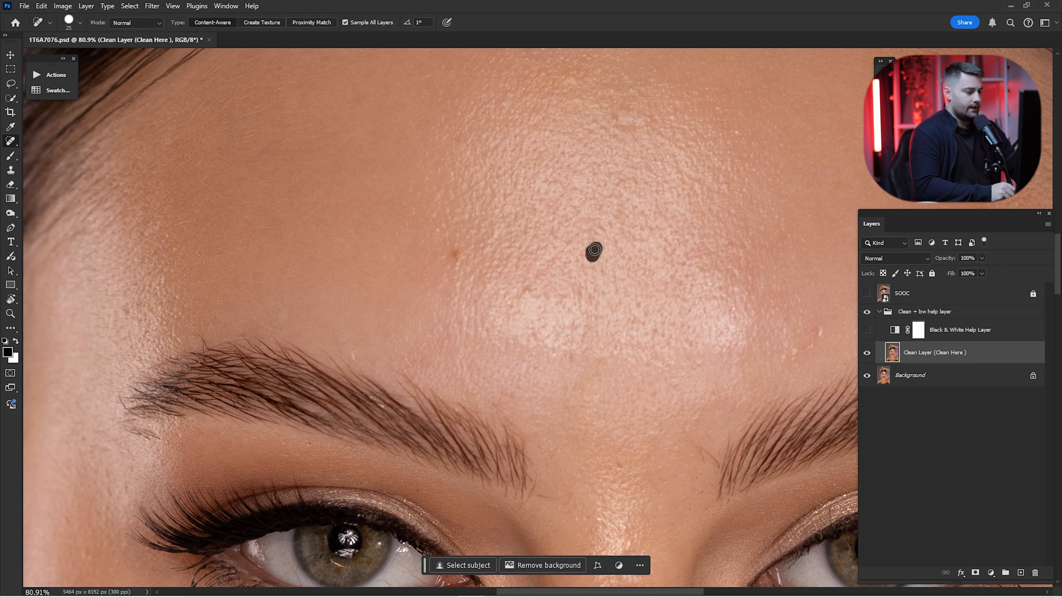
pyautogui.click(456, 252)
pyautogui.moveTo(548, 161); pyautogui.dragTo(523, 293)
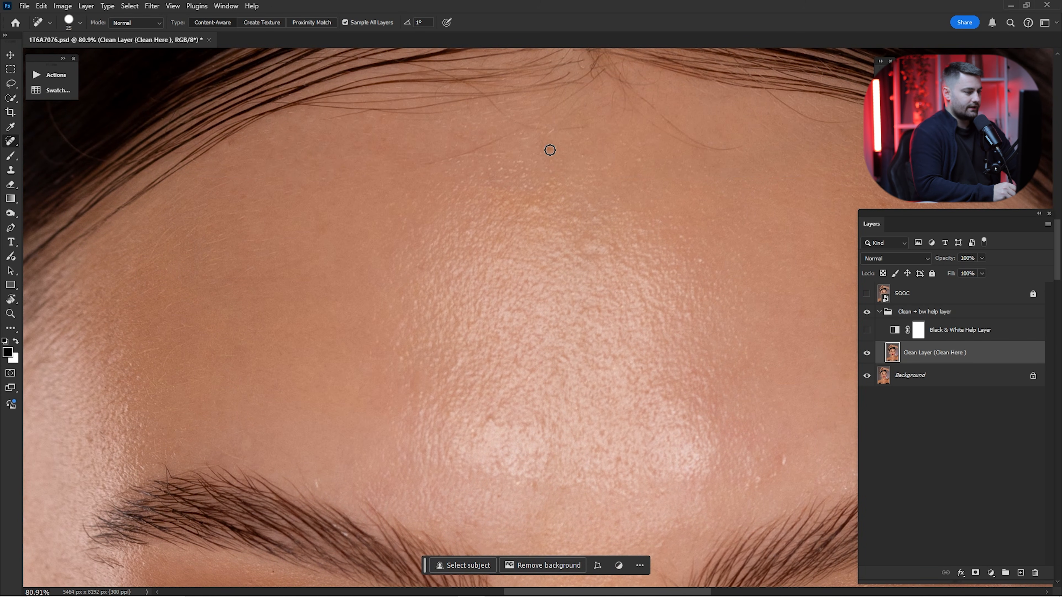
pyautogui.click(580, 118)
pyautogui.click(325, 223)
# Set the healing brush hardness to 0%.
pyautogui.rightClick(594, 220)
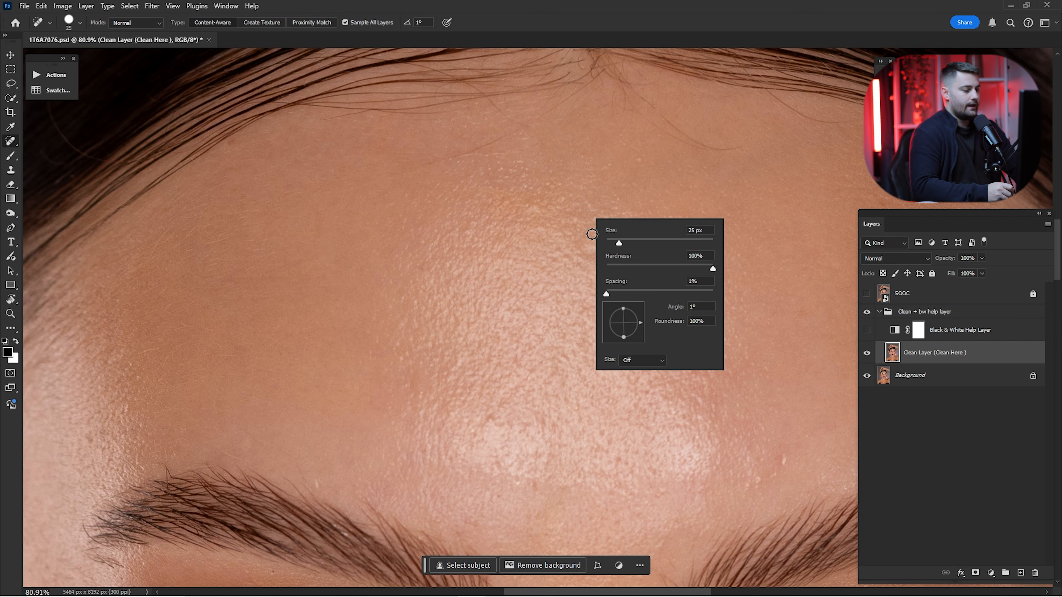
pyautogui.rightClick(569, 184)
pyautogui.click(345, 36)
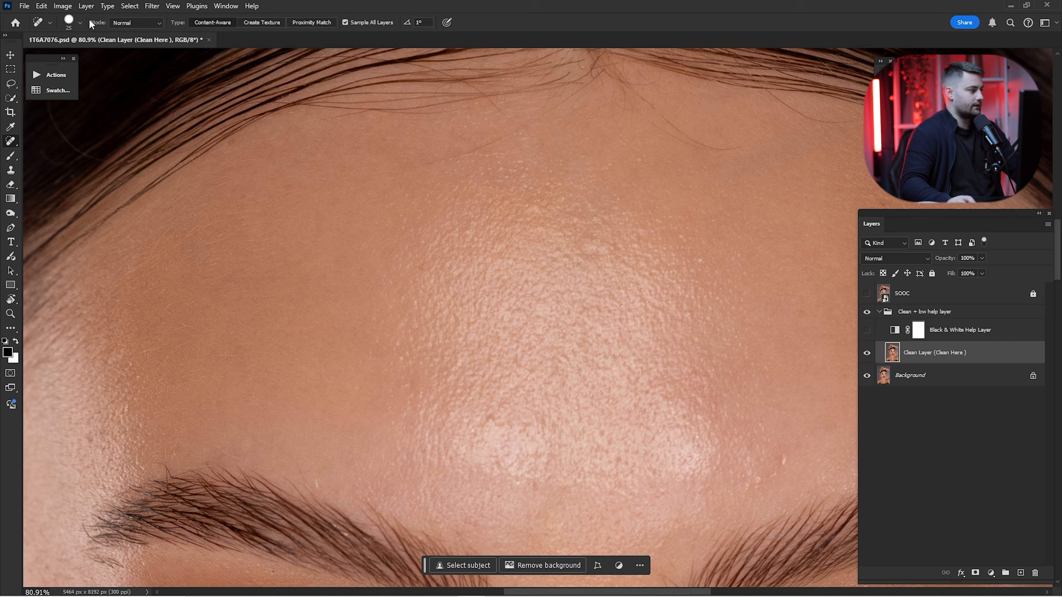
pyautogui.click(80, 23)
pyautogui.press('Escape')
pyautogui.rightClick(374, 191)
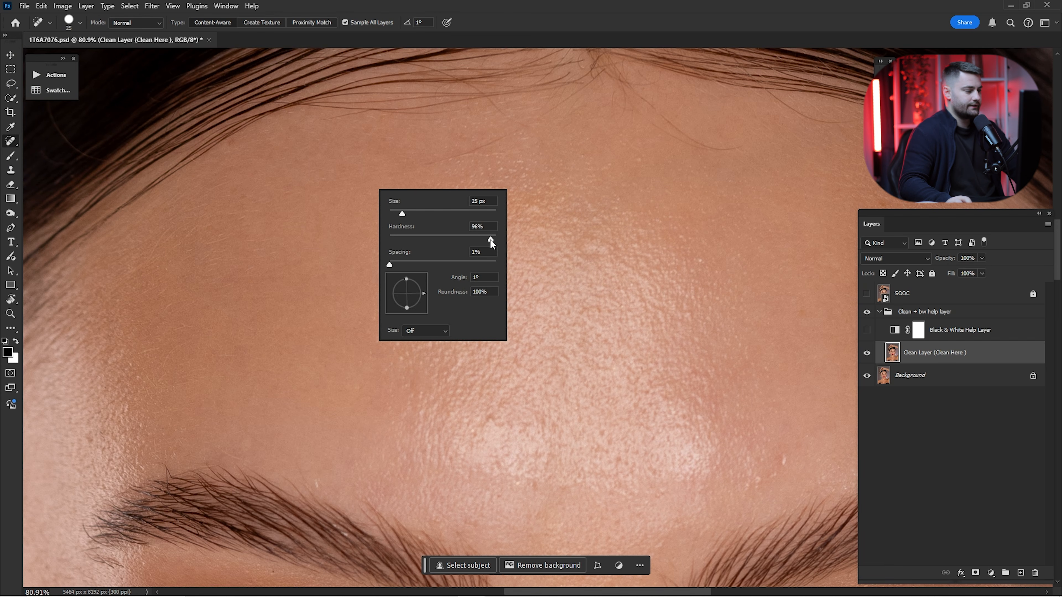
pyautogui.moveTo(489, 239); pyautogui.dragTo(356, 241)
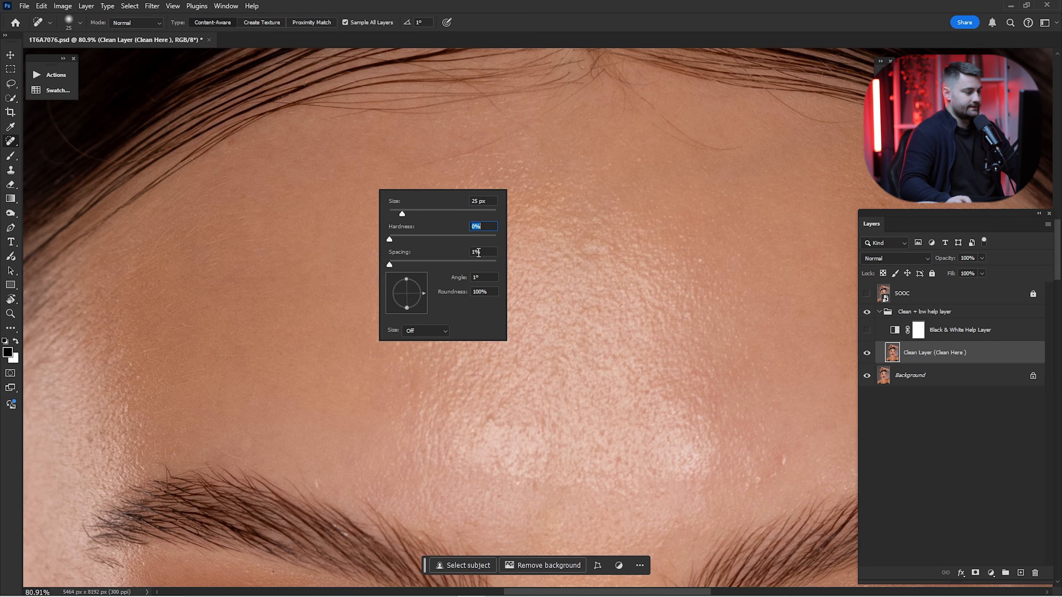
pyautogui.click(647, 38)
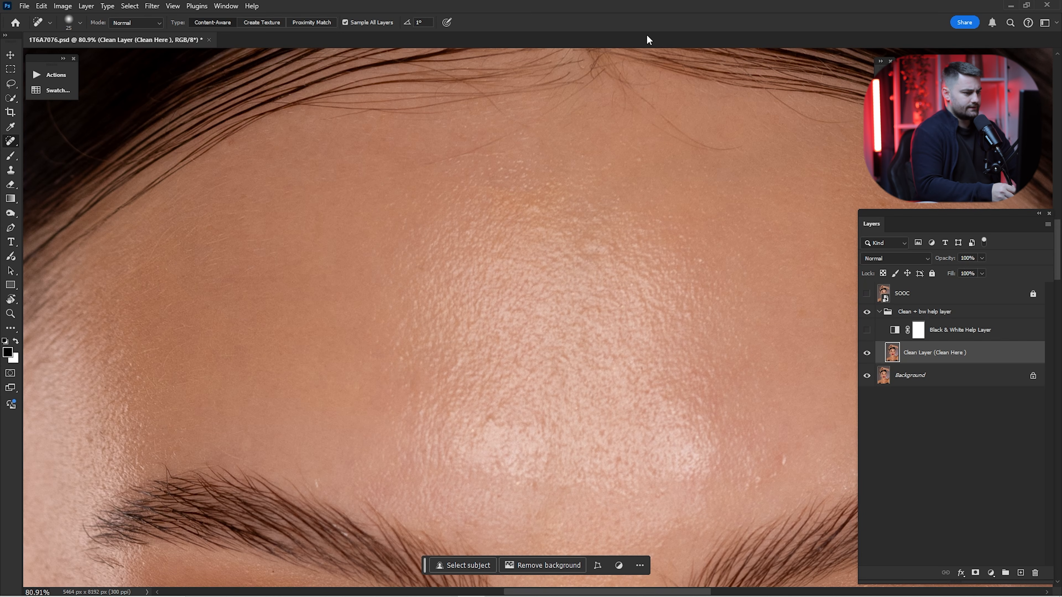
# Reduce the healing brush to 15 px and set its size control to Pen Pressure.
pyautogui.press('[')
pyautogui.rightClick(706, 260)
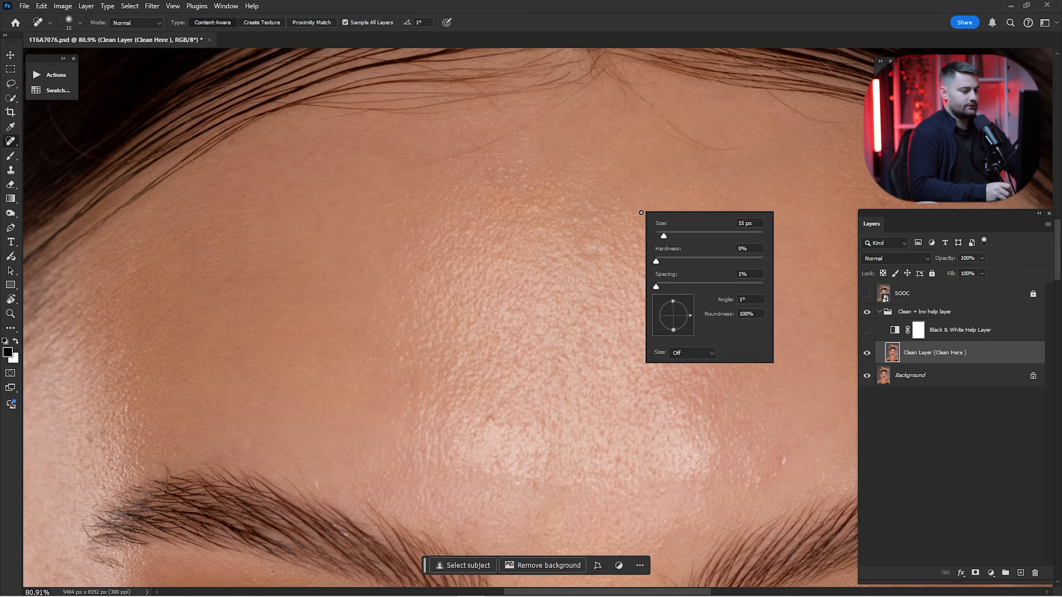
pyautogui.click(636, 223)
pyautogui.rightClick(636, 224)
pyautogui.click(686, 363)
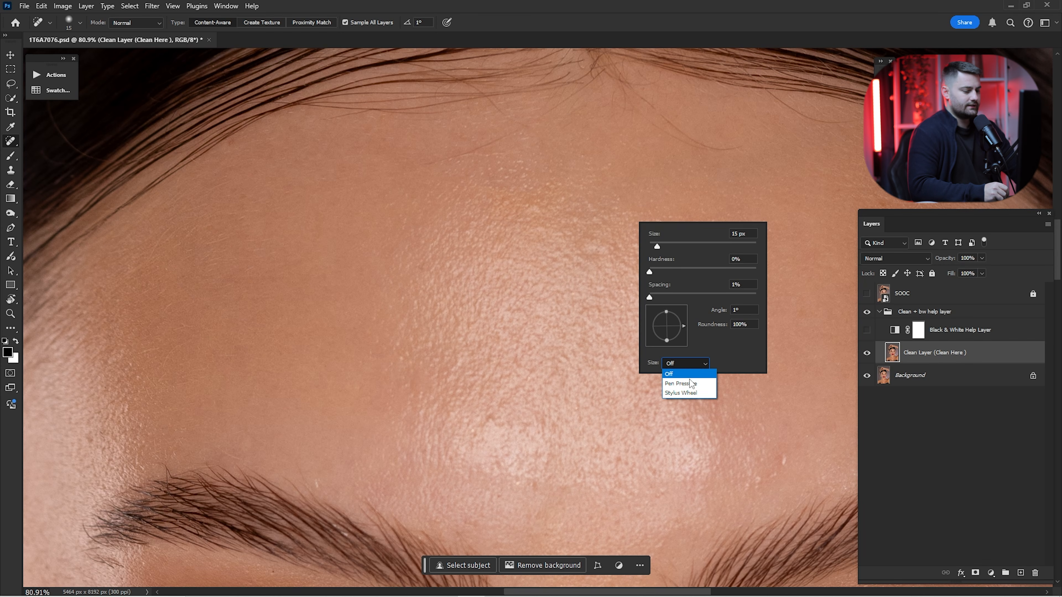
pyautogui.click(691, 383)
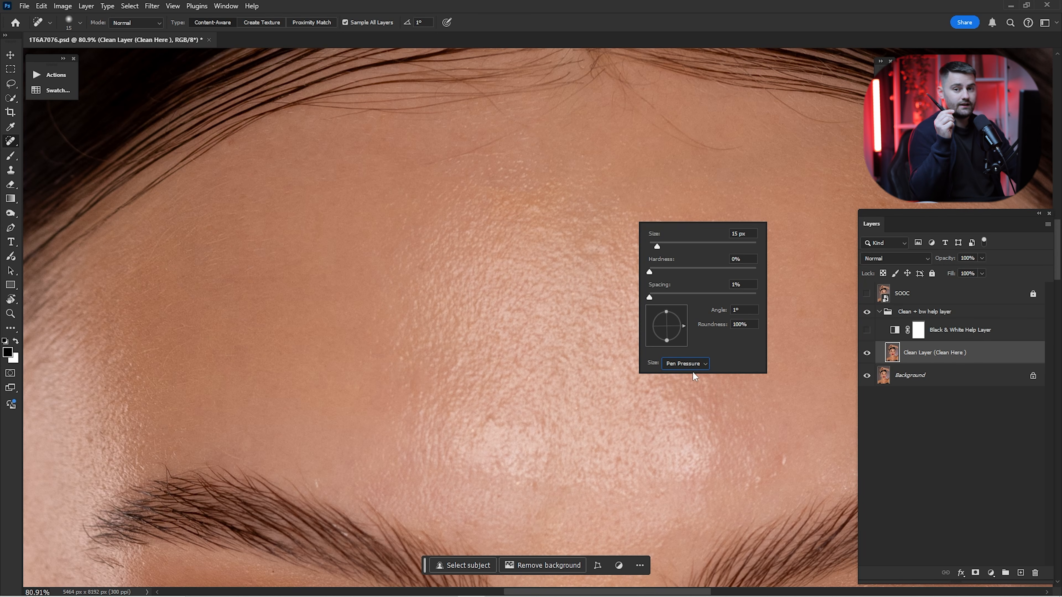
pyautogui.click(519, 114)
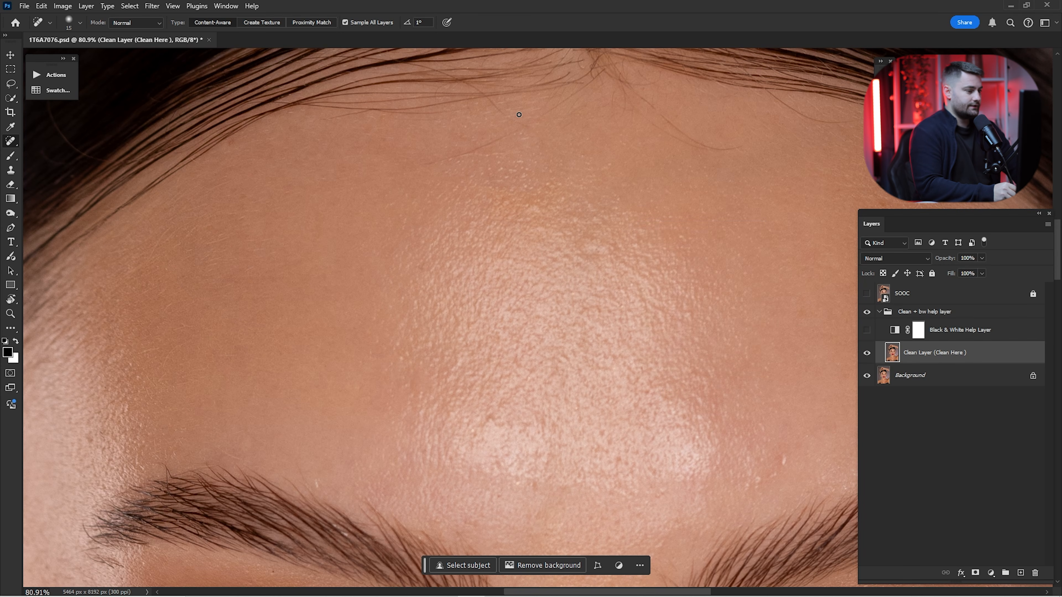
# Heal away the stray hairs on the upper forehead just below the hairline.
pyautogui.moveTo(495, 144); pyautogui.dragTo(440, 160)
pyautogui.moveTo(514, 130); pyautogui.dragTo(480, 153)
pyautogui.moveTo(516, 104); pyautogui.dragTo(493, 119)
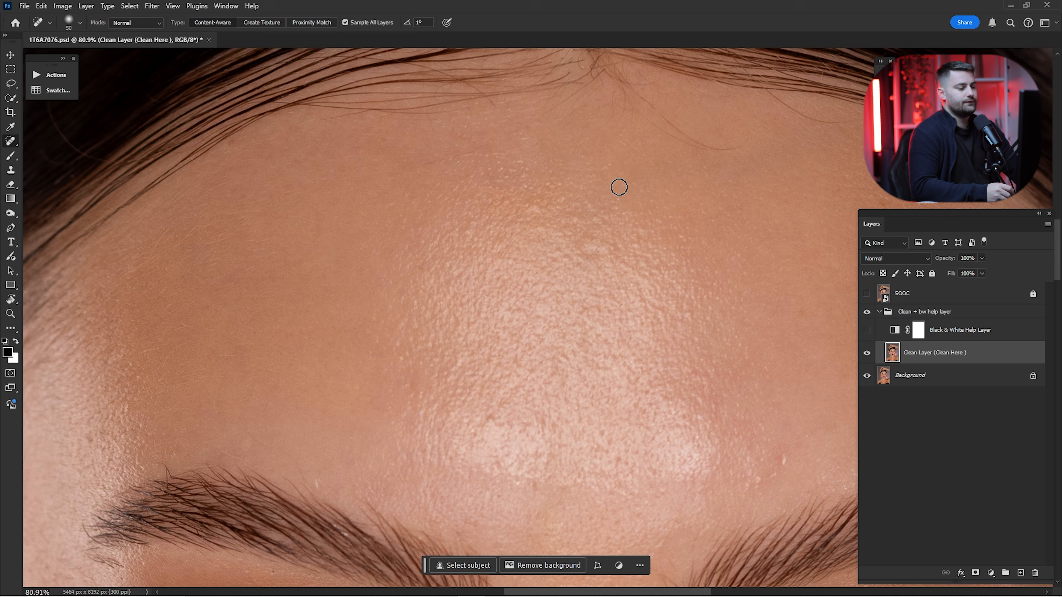
# Set the healing brush's size control to Off.
pyautogui.rightClick(558, 178)
pyautogui.click(616, 321)
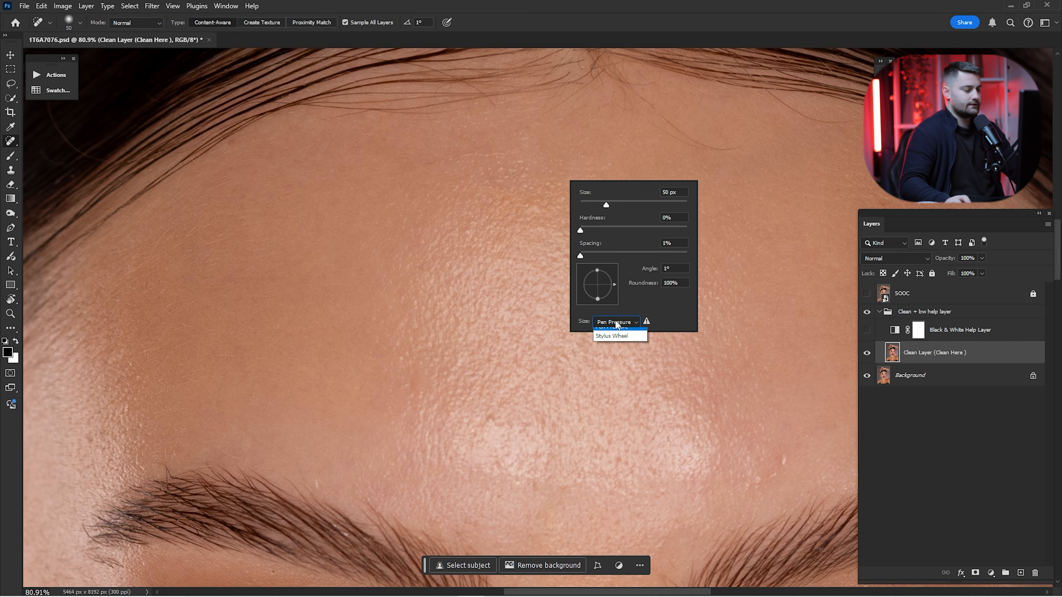
pyautogui.click(607, 333)
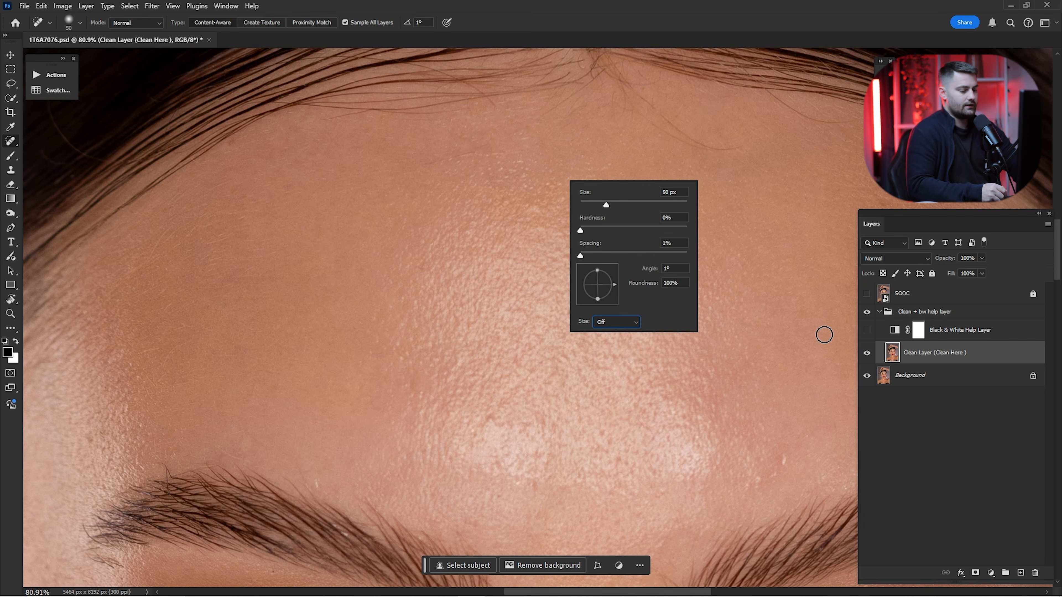
pyautogui.click(788, 453)
# Heal the blemishes above the image-right eyebrow and on the upper middle forehead with a small healing brush.
pyautogui.click(765, 480)
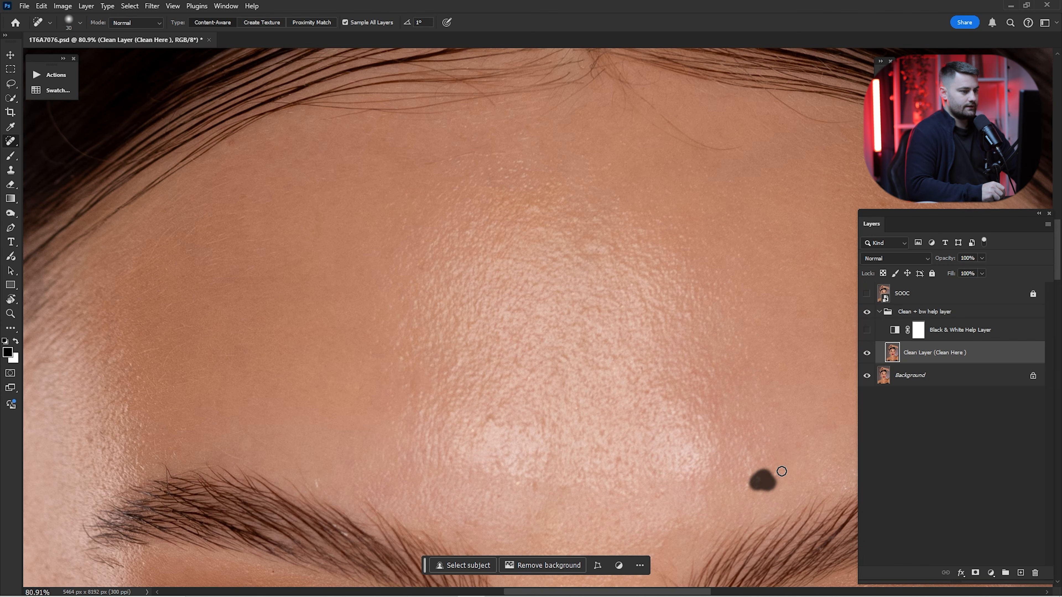
pyautogui.scroll(3, 685, 294)
pyautogui.press('[')
pyautogui.moveTo(661, 219)
pyautogui.mouseDown()
pyautogui.moveTo(746, 257)
pyautogui.moveTo(660, 237)
pyautogui.moveTo(682, 240)
pyautogui.mouseUp()
pyautogui.click(601, 353)
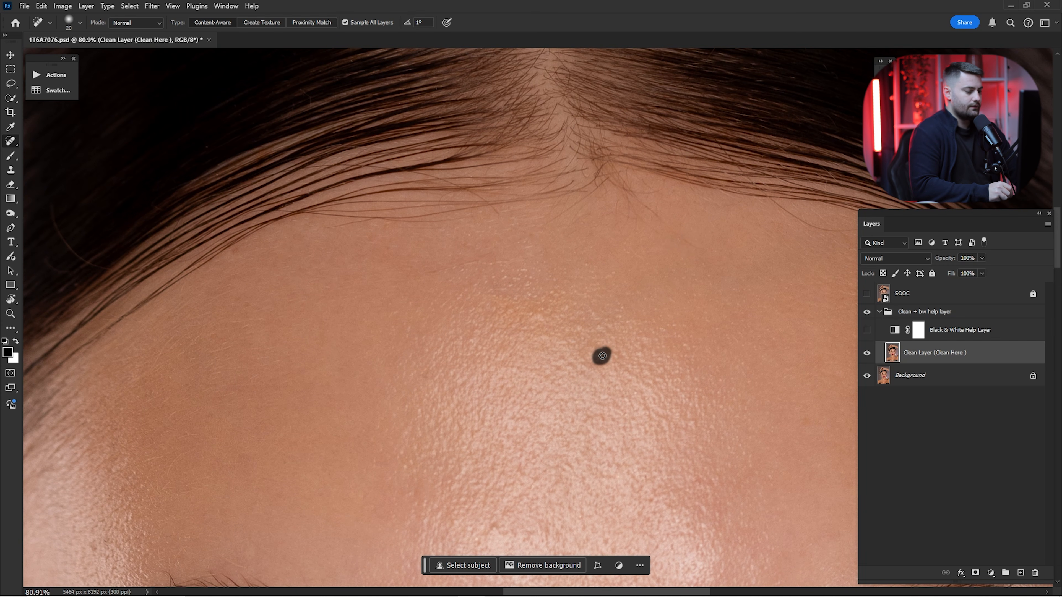
# Heal the small flaws above the image-left eyebrow, beneath that eye, and the small mole on the cheek.
pyautogui.scroll(-10, 559, 277)
pyautogui.hscroll(-3, 531, 273)
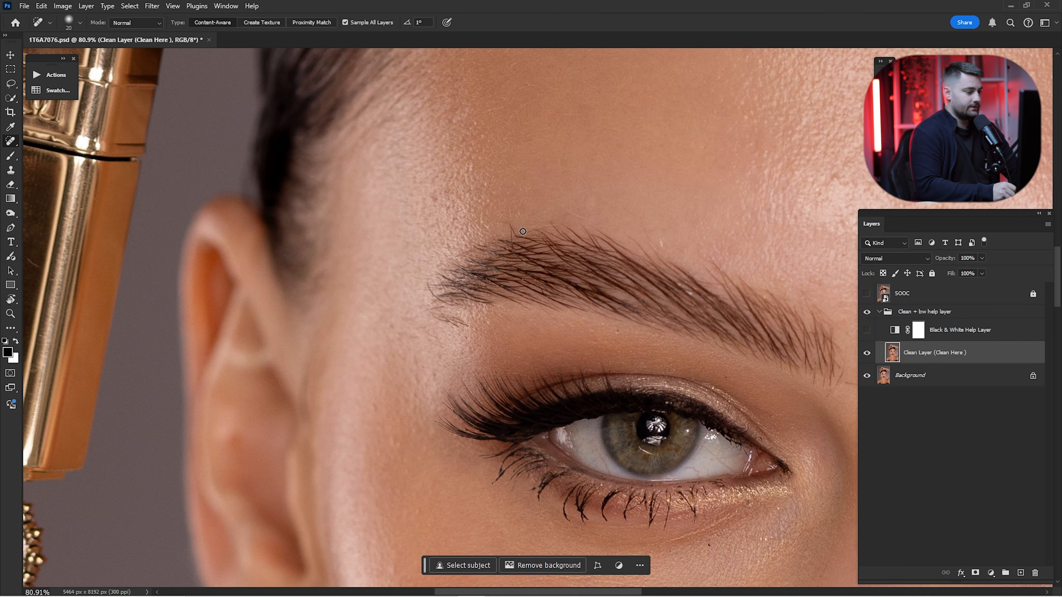
pyautogui.click(504, 214)
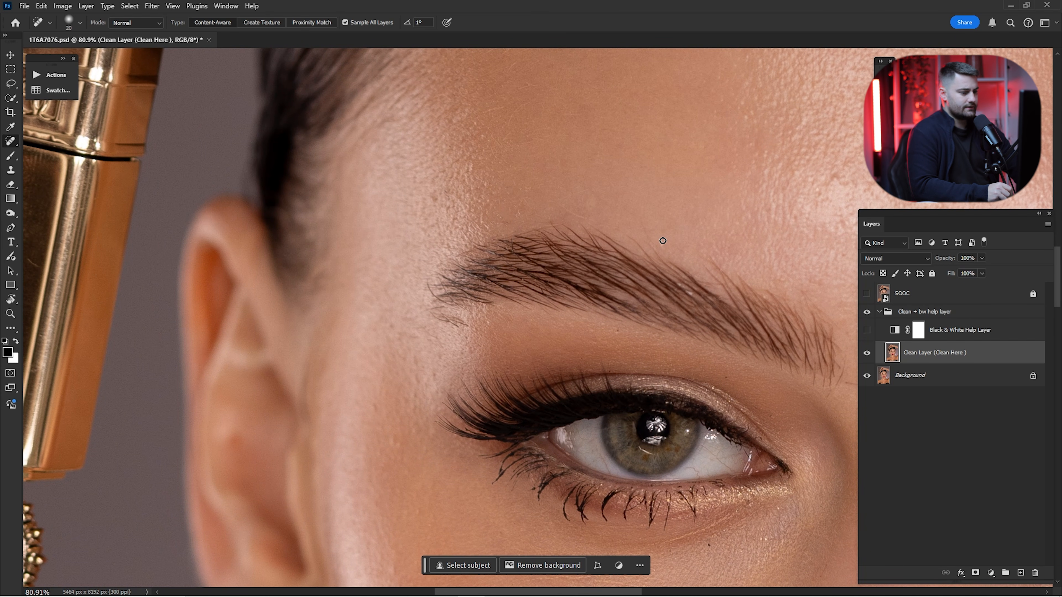
pyautogui.scroll(-5, 623, 316)
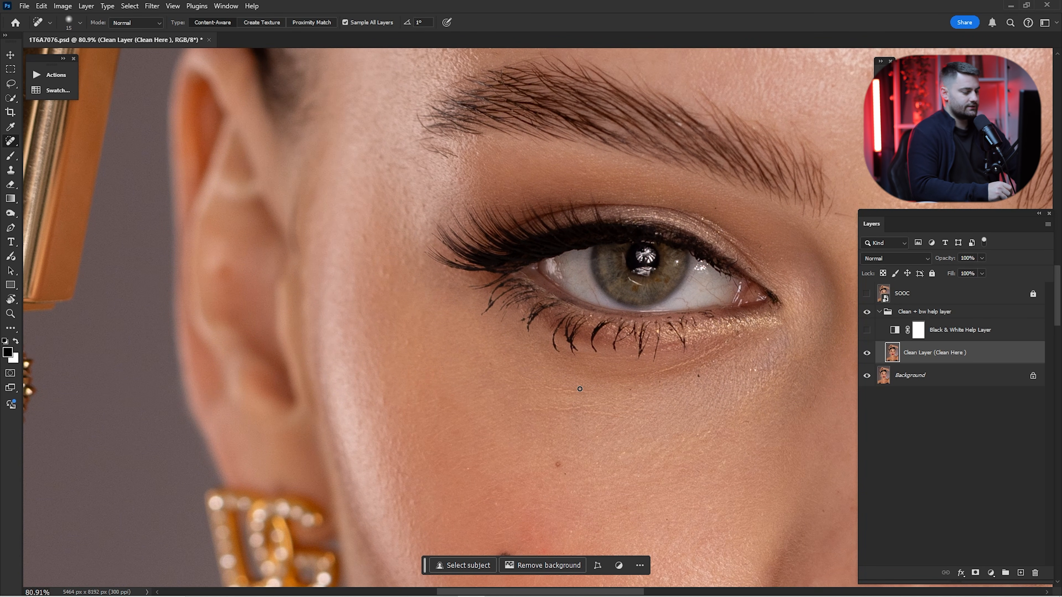
pyautogui.scroll(-4, 539, 340)
pyautogui.moveTo(541, 349); pyautogui.dragTo(558, 352)
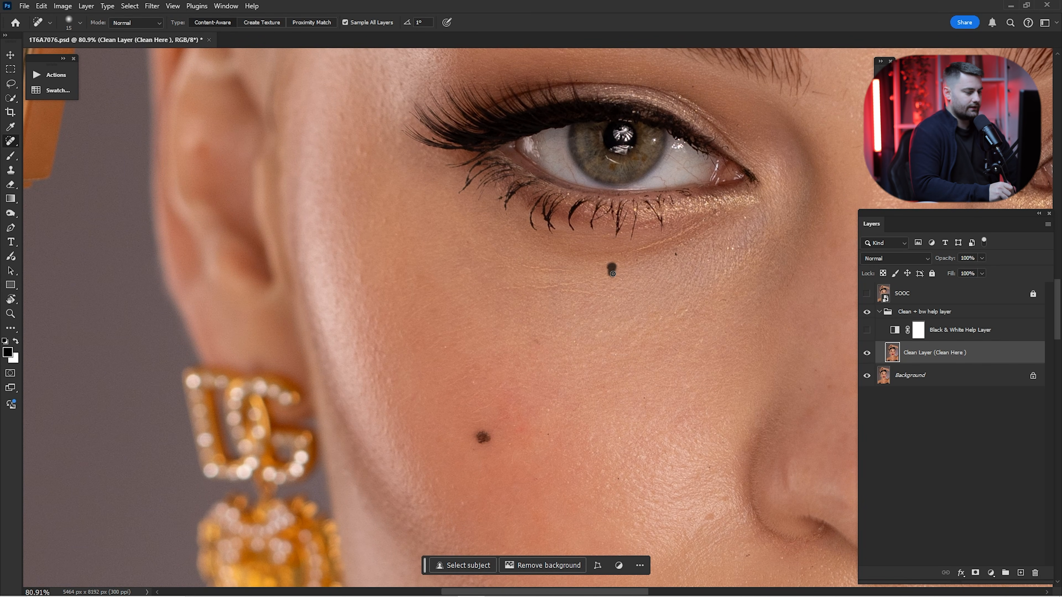
pyautogui.moveTo(613, 273); pyautogui.dragTo(613, 274)
# Clean the veins from the white of the image-left eye with the 15 px healing brush.
pyautogui.scroll(3, 656, 180)
pyautogui.moveTo(682, 141); pyautogui.dragTo(735, 167)
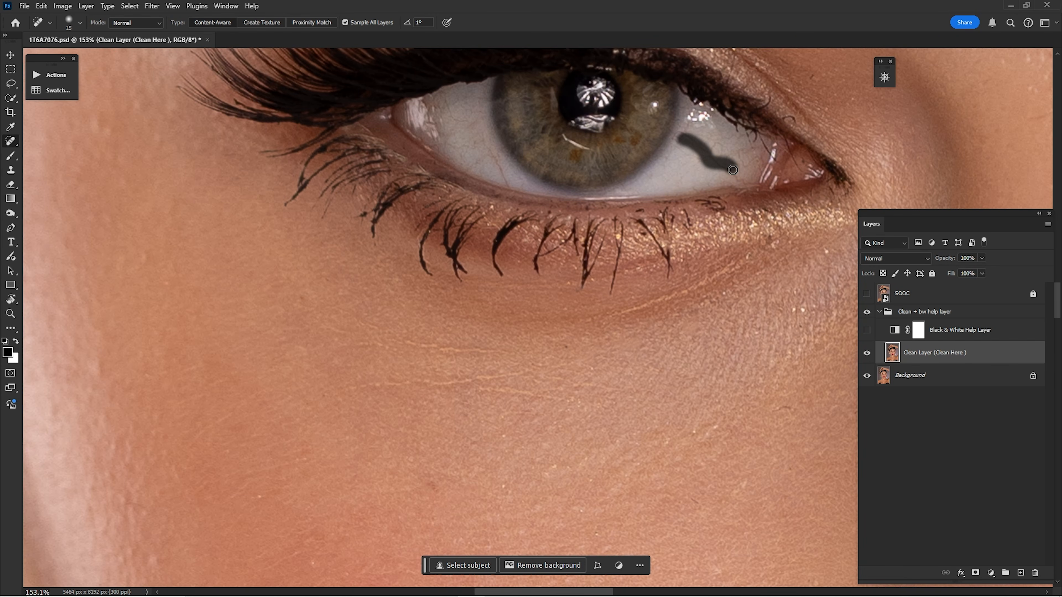
pyautogui.moveTo(489, 148); pyautogui.dragTo(507, 179)
pyautogui.moveTo(709, 166); pyautogui.dragTo(619, 145)
# Heal the small skin blemishes on the image-left cheek and around the mouth.
pyautogui.scroll(-2, 619, 144)
pyautogui.moveTo(547, 419); pyautogui.dragTo(633, 219)
pyautogui.moveTo(732, 357)
pyautogui.mouseDown()
pyautogui.moveTo(746, 349)
pyautogui.moveTo(720, 80)
pyautogui.mouseUp()
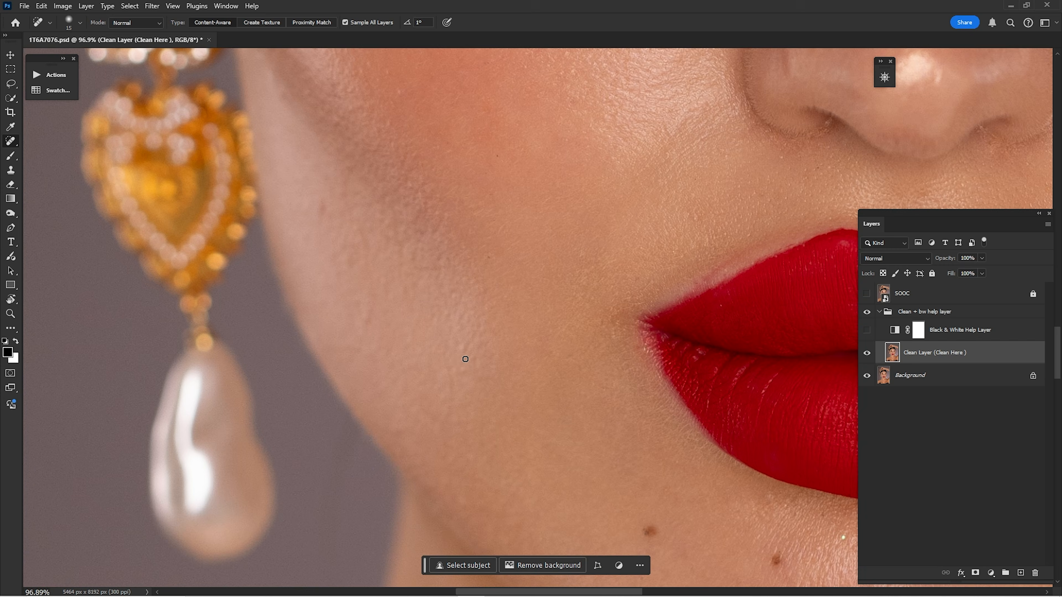
pyautogui.moveTo(464, 358); pyautogui.dragTo(596, 534)
pyautogui.moveTo(600, 187); pyautogui.dragTo(608, 408)
pyautogui.moveTo(645, 230); pyautogui.dragTo(680, 225)
pyautogui.moveTo(554, 178); pyautogui.dragTo(554, 190)
# Heal the fine flaw on the upper forehead, above the shiny central area, with a short stroke.
pyautogui.moveTo(554, 189); pyautogui.dragTo(572, 562)
pyautogui.moveTo(568, 212); pyautogui.dragTo(250, 447)
pyautogui.moveTo(593, 107); pyautogui.dragTo(641, 96)
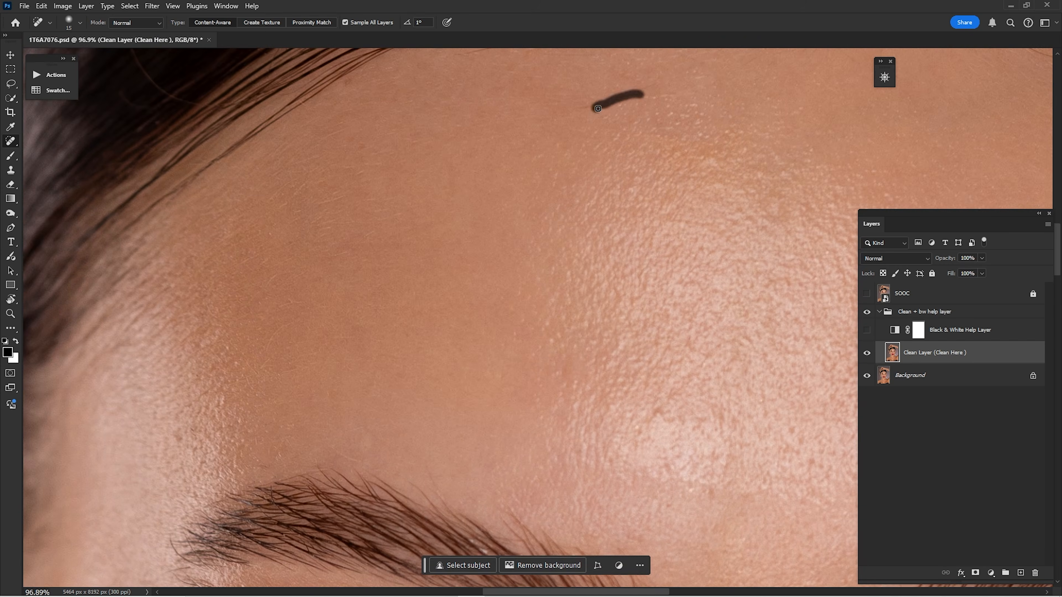
pyautogui.moveTo(643, 477); pyautogui.dragTo(520, 111)
pyautogui.moveTo(591, 325)
pyautogui.mouseDown()
pyautogui.moveTo(618, 318)
pyautogui.moveTo(524, 230)
pyautogui.moveTo(579, 284)
pyautogui.moveTo(610, 268)
pyautogui.mouseUp()
pyautogui.press('l')
pyautogui.press('j')
pyautogui.hotkey('ctrl', 'd')
pyautogui.press('j')
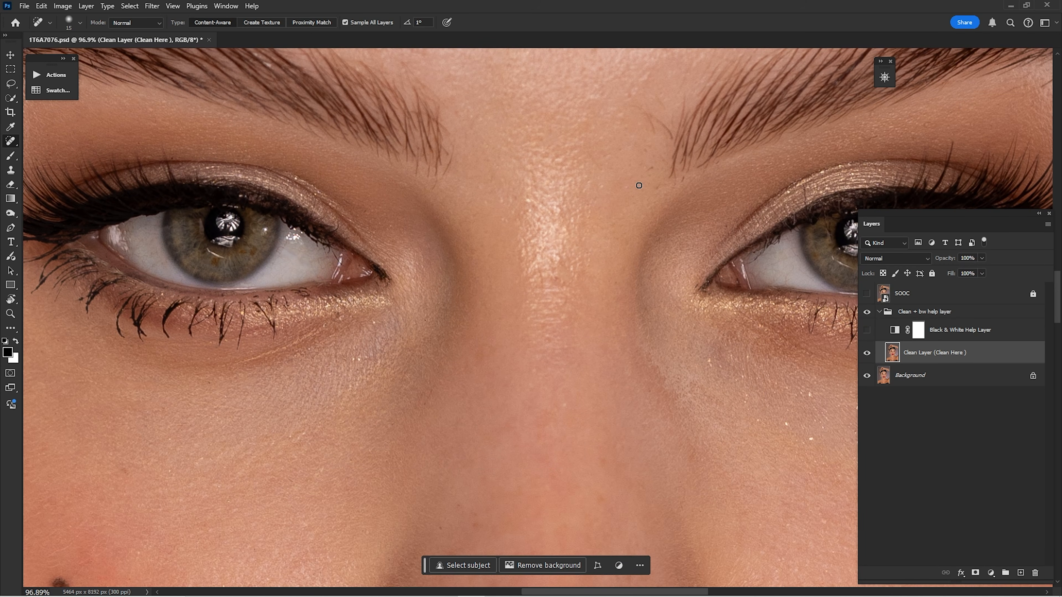
# Heal the stray brow hairs beside the inner end of the image-right eyebrow and the small flaws nearby.
pyautogui.moveTo(649, 112); pyautogui.dragTo(652, 133)
pyautogui.moveTo(680, 268)
pyautogui.mouseDown()
pyautogui.moveTo(493, 310)
pyautogui.moveTo(268, 414)
pyautogui.mouseUp()
pyautogui.moveTo(644, 235); pyautogui.dragTo(668, 255)
pyautogui.moveTo(484, 93); pyautogui.dragTo(510, 229)
pyautogui.moveTo(389, 548); pyautogui.dragTo(539, 59)
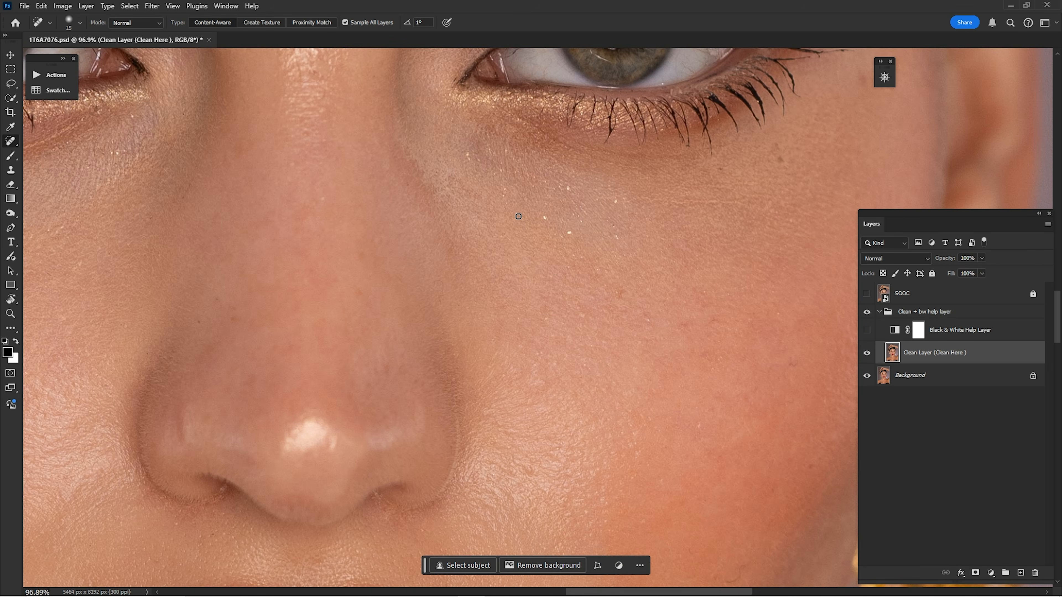
# Heal the bright glitter specks on the skin beneath the image-right eye.
pyautogui.scroll(-1, 618, 208)
pyautogui.moveTo(627, 201); pyautogui.dragTo(498, 222)
pyautogui.press(']')
pyautogui.moveTo(652, 142); pyautogui.dragTo(617, 238)
pyautogui.moveTo(559, 206); pyautogui.dragTo(516, 102)
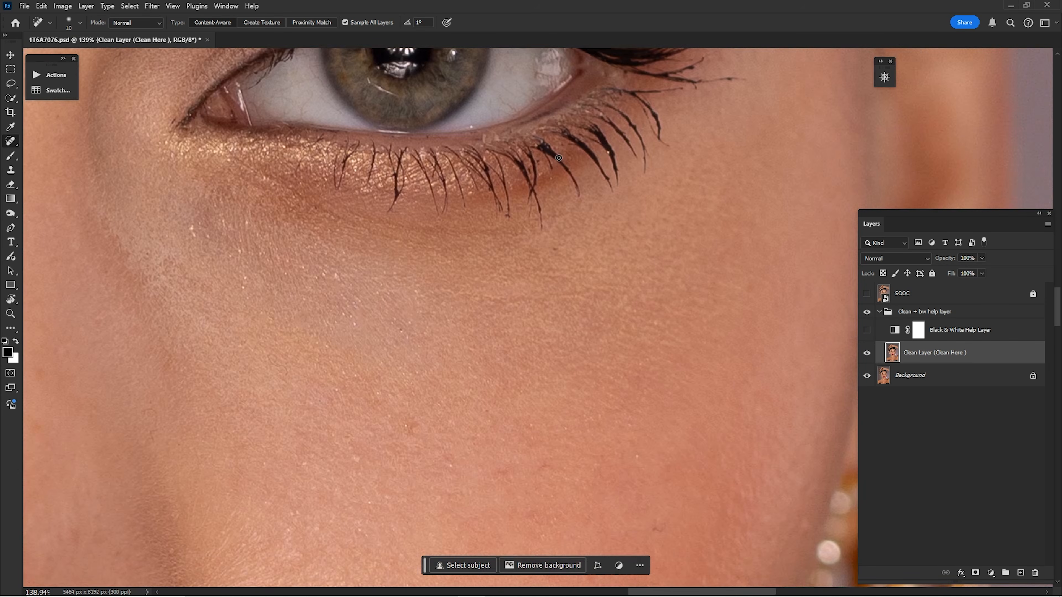
# Heal the remaining small flaws under the image-right eye and across that cheek, enlarging the brush for wider areas.
pyautogui.moveTo(418, 293); pyautogui.dragTo(522, 255)
pyautogui.click(522, 271)
pyautogui.moveTo(612, 419); pyautogui.dragTo(613, 86)
pyautogui.click(643, 292)
pyautogui.moveTo(293, 481); pyautogui.dragTo(647, 299)
pyautogui.click(630, 339)
pyautogui.scroll(-8, 449, 298)
pyautogui.press(']')
pyautogui.press(']')
pyautogui.press(']')
pyautogui.moveTo(418, 552)
pyautogui.mouseDown()
pyautogui.moveTo(528, 176)
pyautogui.moveTo(336, 577)
pyautogui.mouseUp()
pyautogui.moveTo(660, 296); pyautogui.dragTo(660, 544)
# Clean the hair edge against the background above the image-right ear with the Clone Stamp.
pyautogui.scroll(8, 606, 251)
pyautogui.press('s')
pyautogui.moveTo(606, 282)
pyautogui.mouseDown()
pyautogui.moveTo(607, 238)
pyautogui.moveTo(598, 243)
pyautogui.mouseUp()
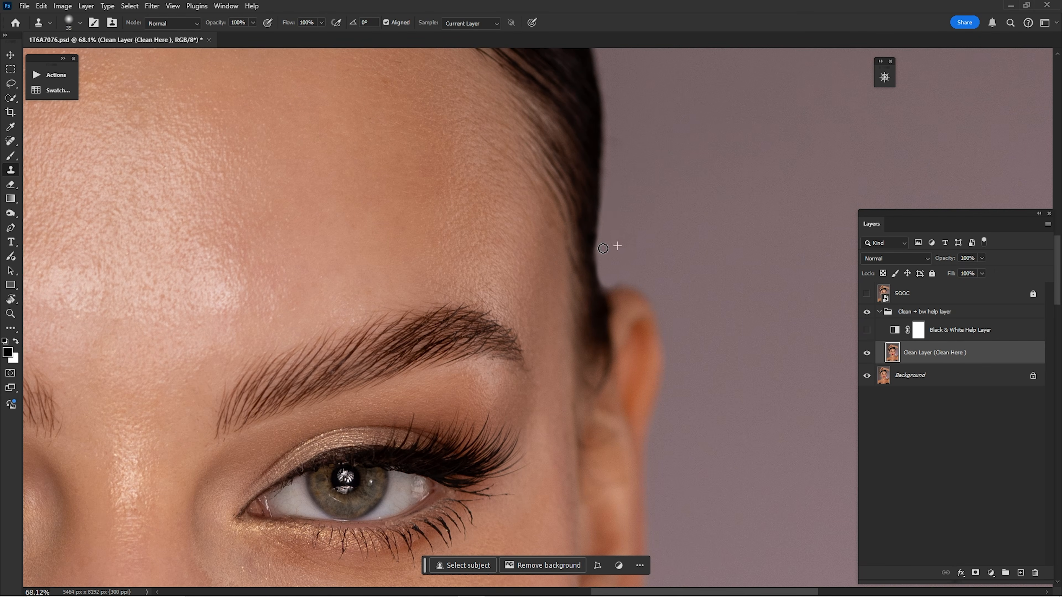
pyautogui.moveTo(616, 167); pyautogui.dragTo(690, 522)
# Heal the stray hairs around the hairline and over the dark hair with a smaller Spot Healing Brush.
pyautogui.press('j')
pyautogui.press('[')
pyautogui.moveTo(675, 398); pyautogui.dragTo(579, 240)
pyautogui.moveTo(593, 289); pyautogui.dragTo(671, 318)
pyautogui.moveTo(355, 104); pyautogui.dragTo(569, 240)
pyautogui.press('[')
pyautogui.press('[')
pyautogui.moveTo(569, 209); pyautogui.dragTo(545, 239)
pyautogui.moveTo(251, 334); pyautogui.dragTo(586, 168)
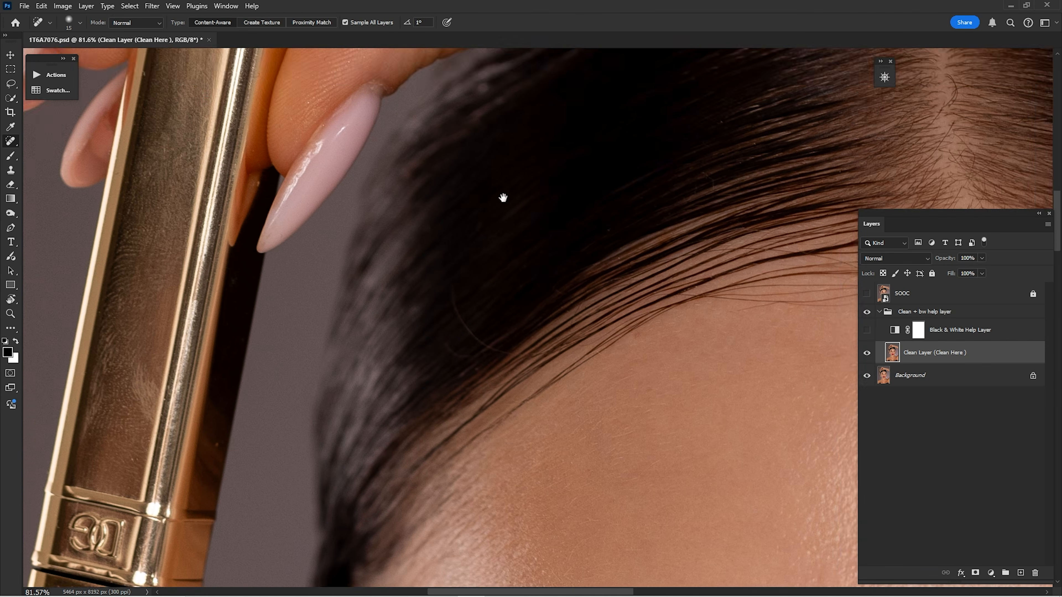
pyautogui.moveTo(615, 224); pyautogui.dragTo(631, 189)
pyautogui.press(']')
# Compare the cleaned portrait with the original SOOC layer, from the full frame down to the face.
pyautogui.hotkey('ctrl', '0')
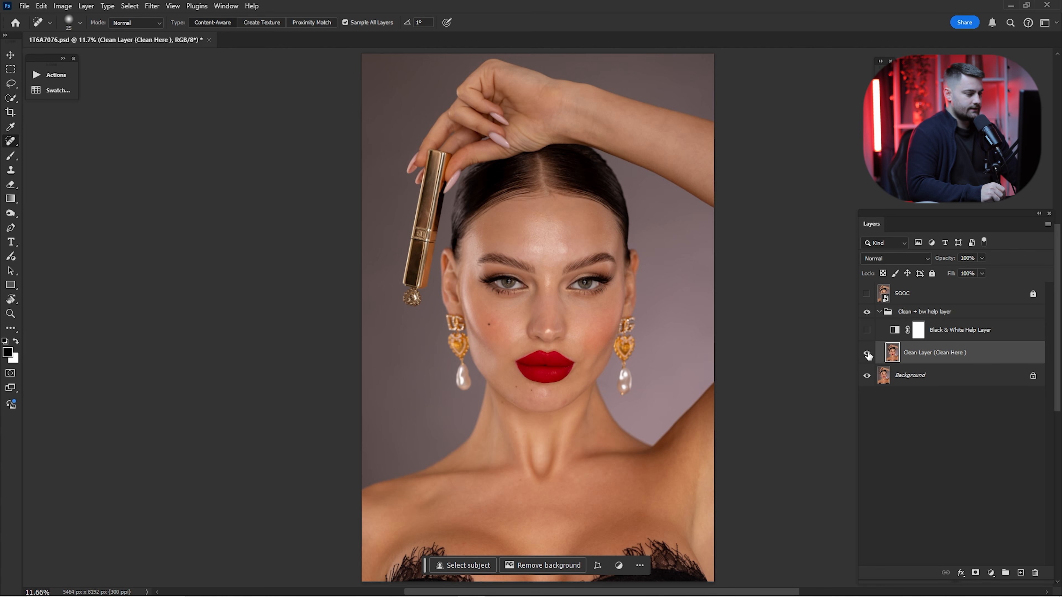
pyautogui.moveTo(571, 229); pyautogui.dragTo(616, 251)
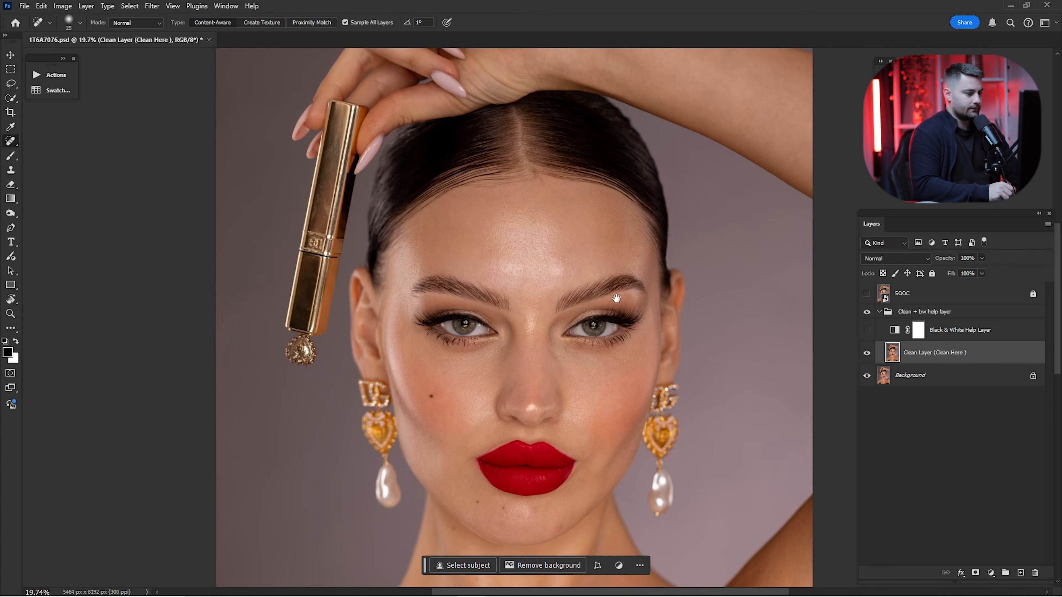
pyautogui.moveTo(616, 293); pyautogui.dragTo(664, 197)
pyautogui.click(865, 294)
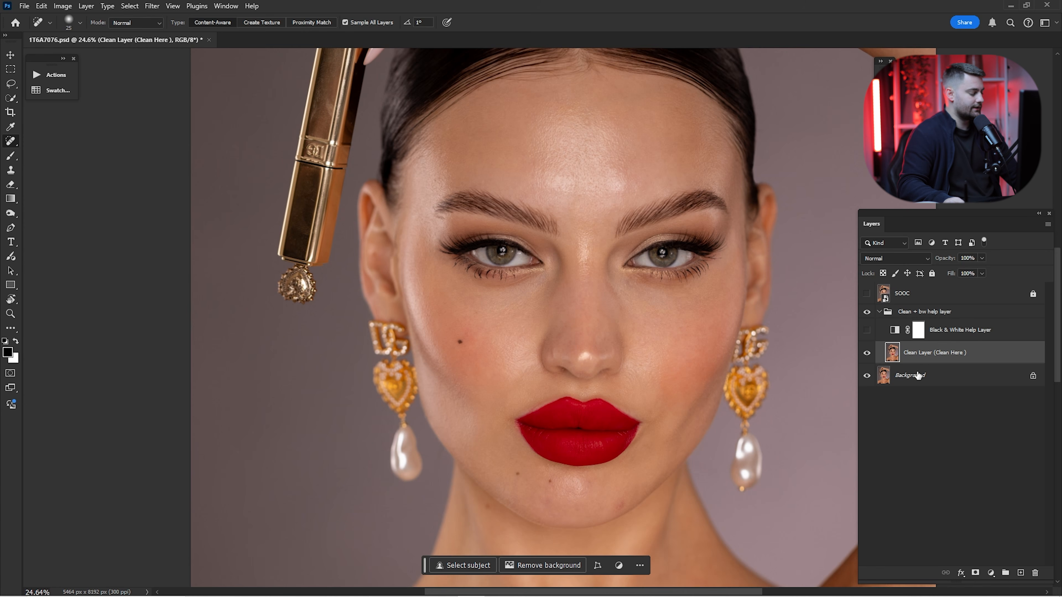
# Merge the Clean Layer with the Background layer.
pyautogui.keyDown('shift'); pyautogui.click(920, 375); pyautogui.keyUp('shift')
pyautogui.rightClick(930, 357)
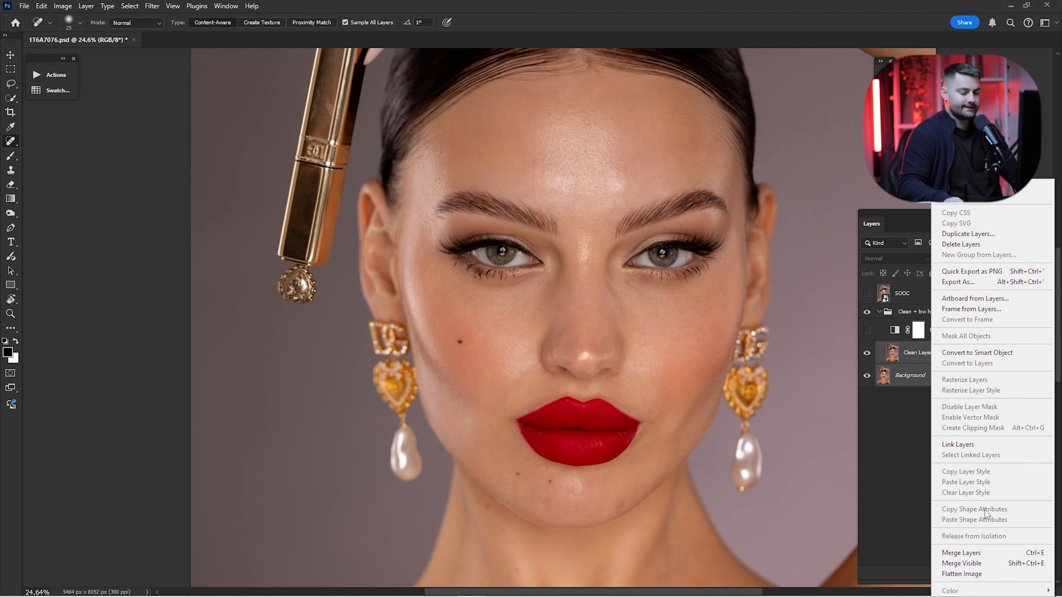
pyautogui.click(961, 553)
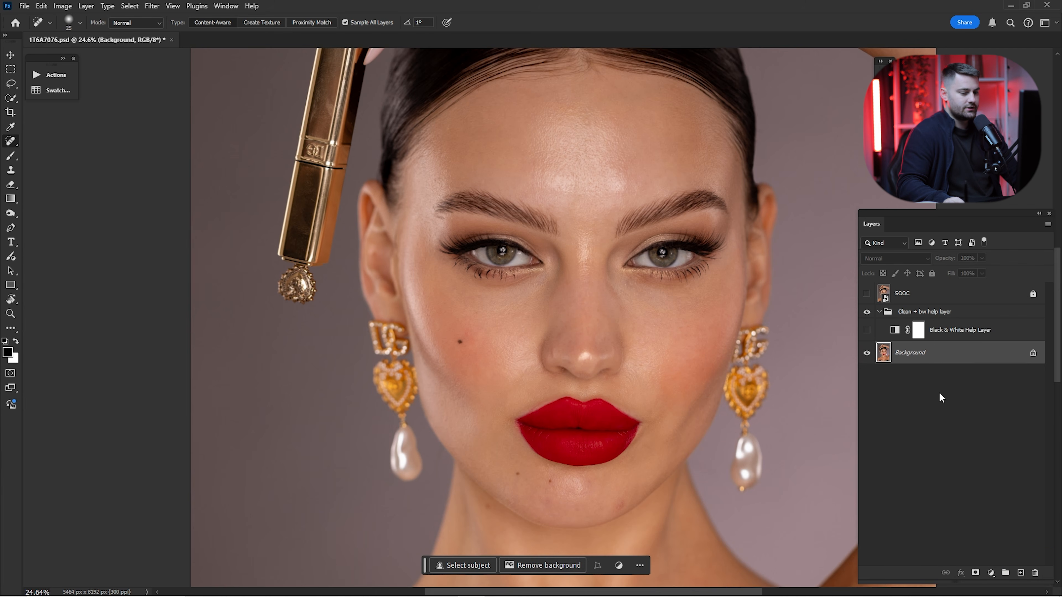
# Turn on the Black & White Help Layer, and collapse and hide the Clean + bw help layer group.
pyautogui.click(868, 329)
pyautogui.click(879, 312)
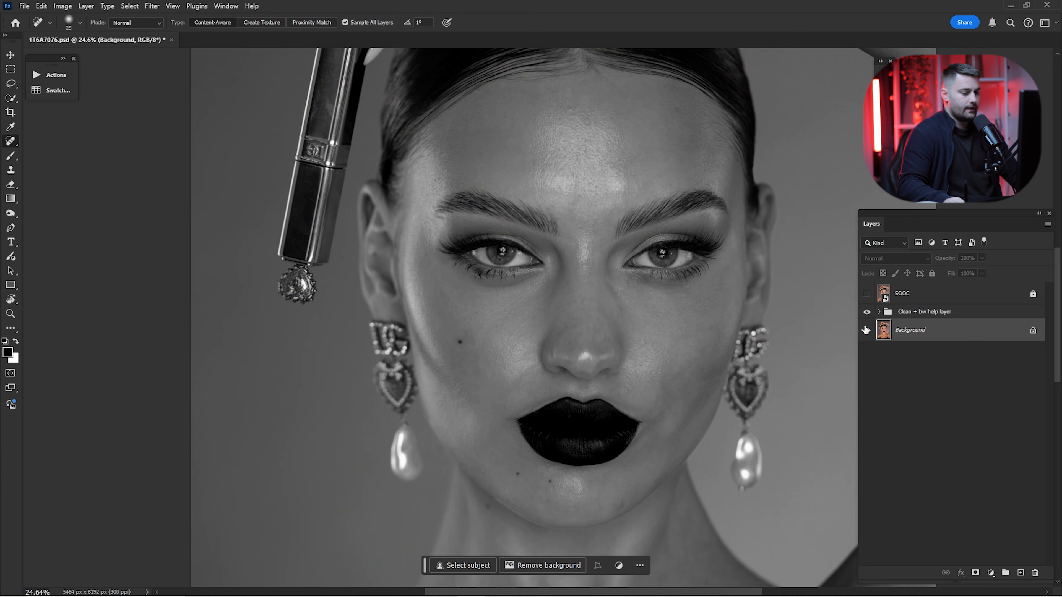
pyautogui.click(866, 312)
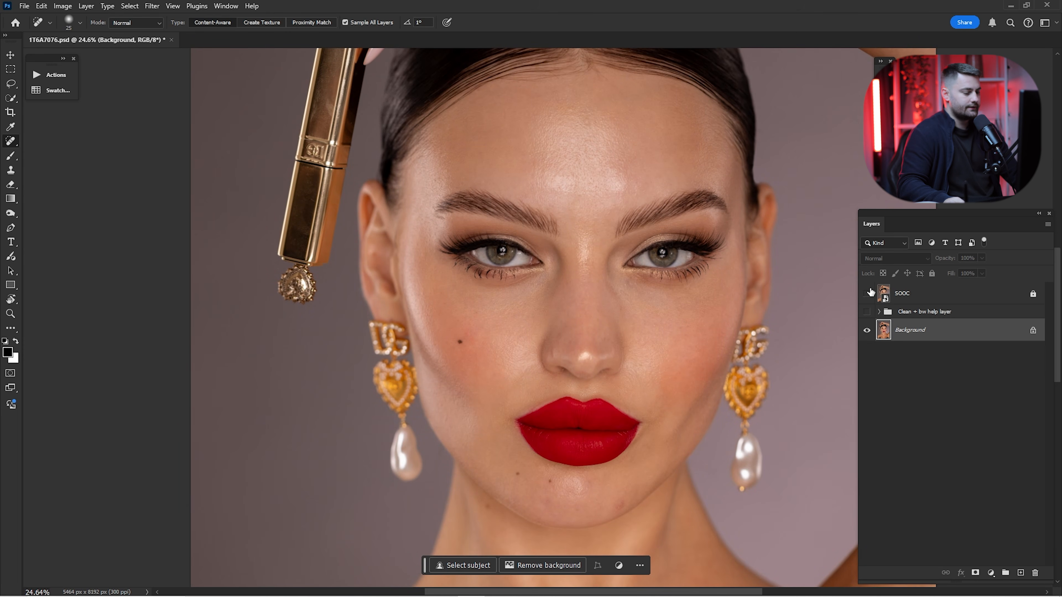
pyautogui.hotkey('ctrl', '0')
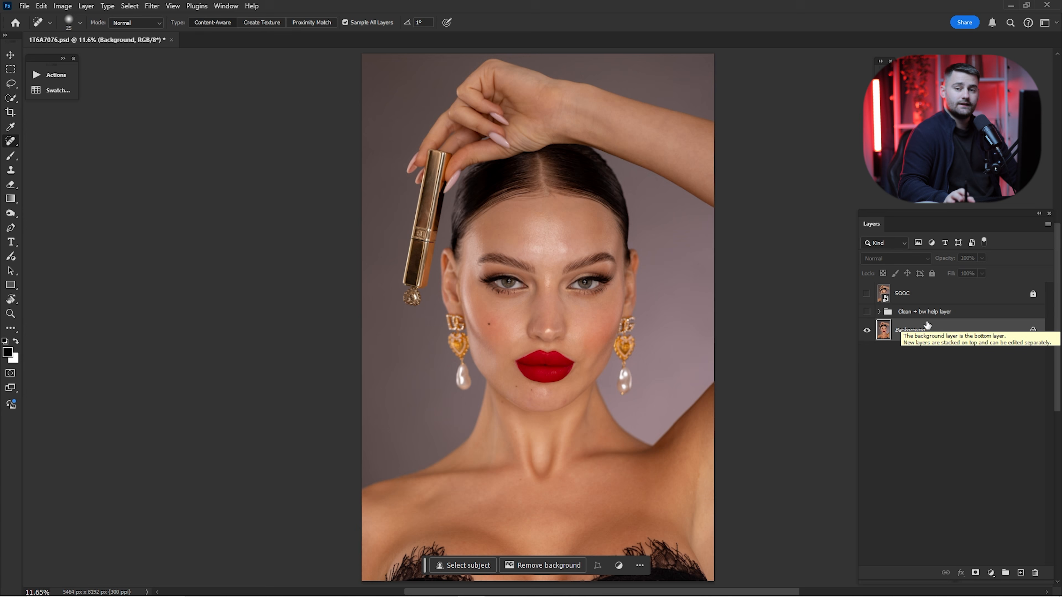
# Duplicate the Background layer and open the copy in the Liquify filter.
pyautogui.moveTo(940, 332); pyautogui.dragTo(1021, 572)
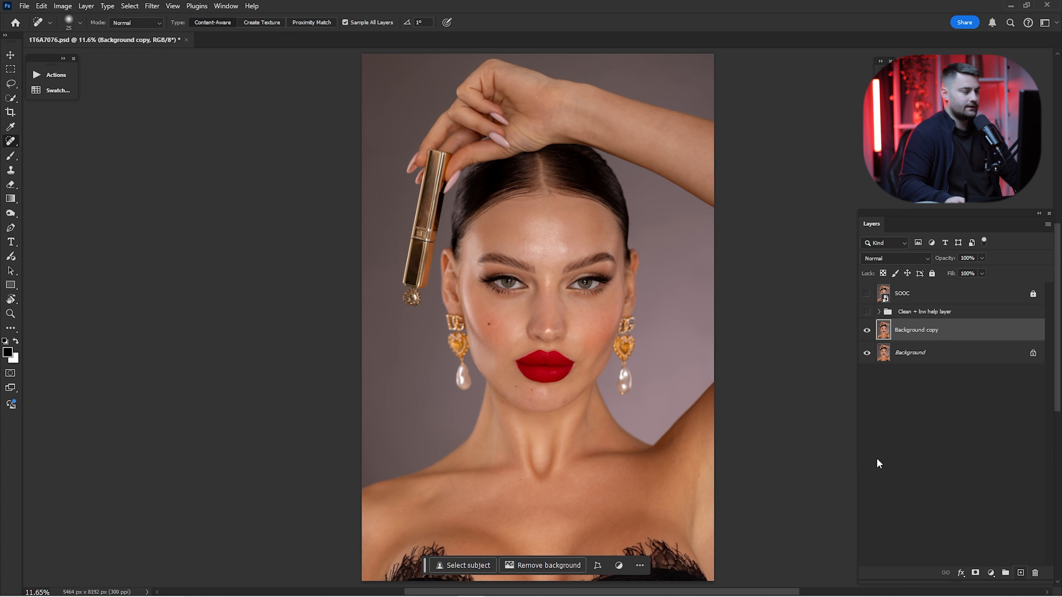
pyautogui.click(151, 6)
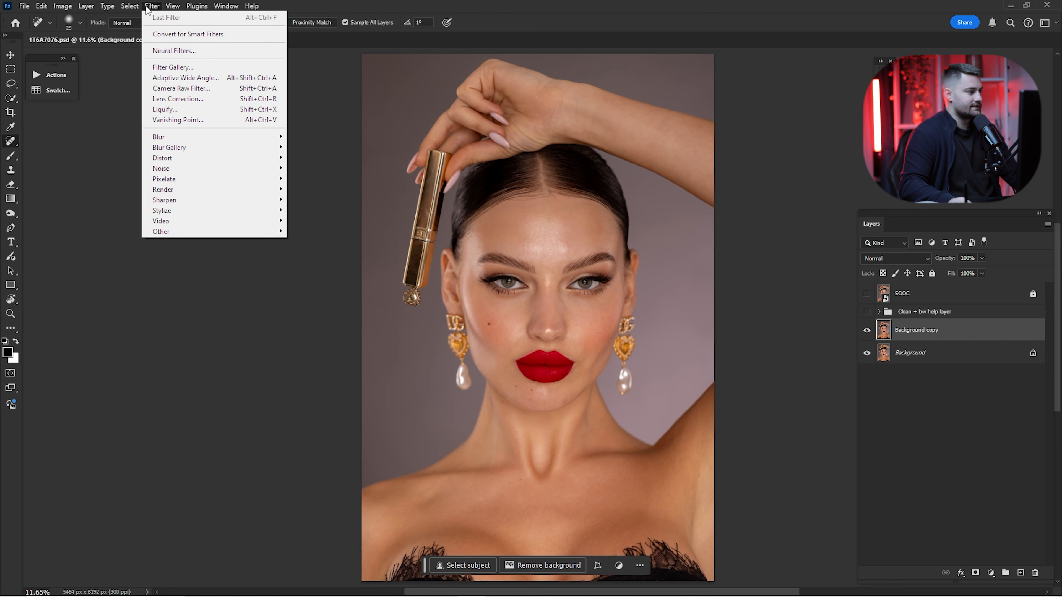
pyautogui.click(174, 112)
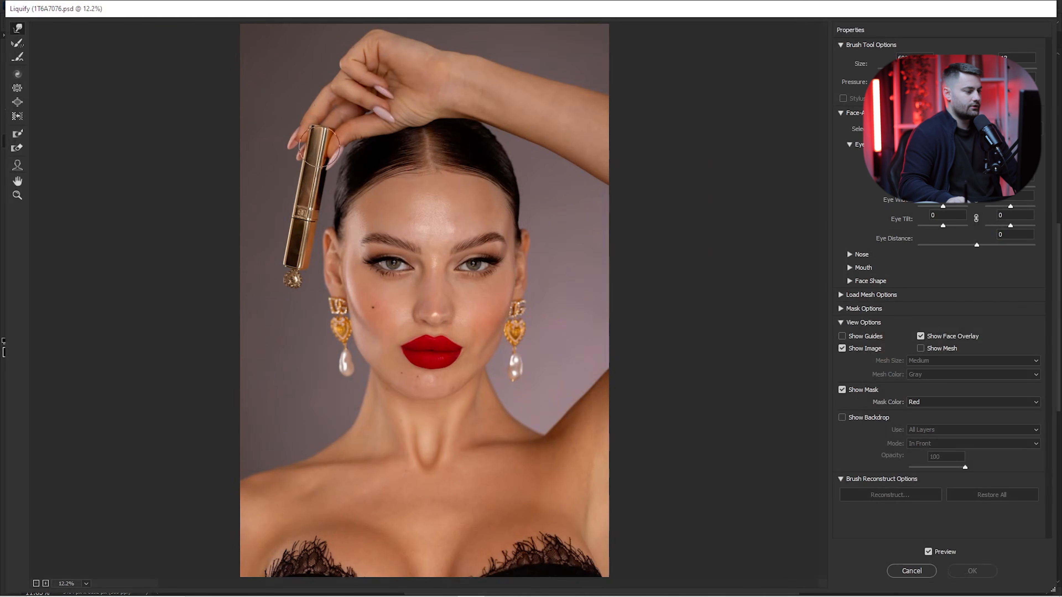
# Nudge the image-left edge of the upper lip with a reduced Forward Warp brush.
pyautogui.press('z')
pyautogui.click(428, 337)
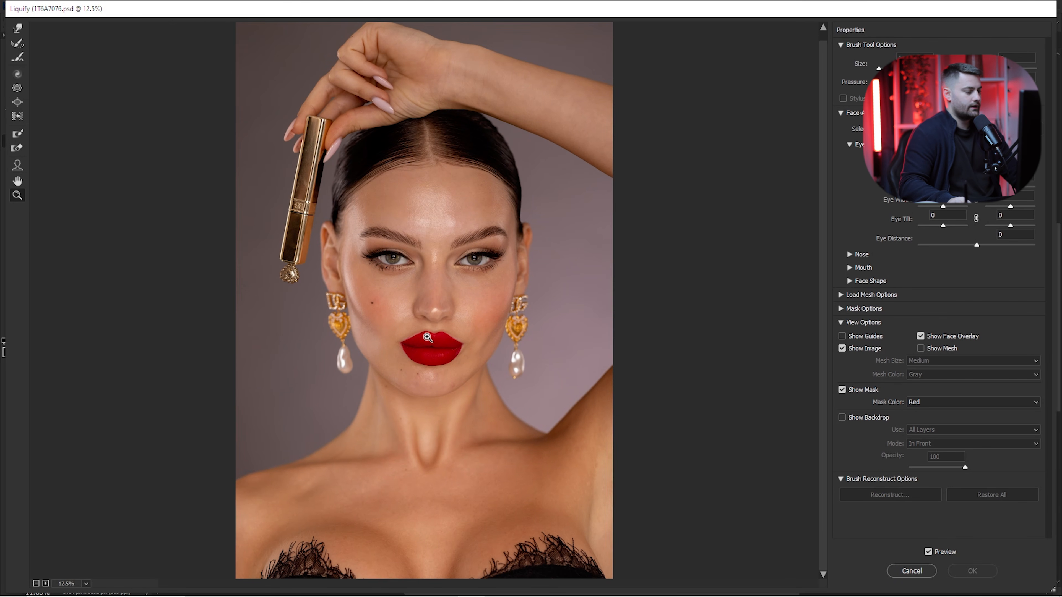
pyautogui.click(432, 325)
pyautogui.moveTo(433, 306); pyautogui.dragTo(468, 346)
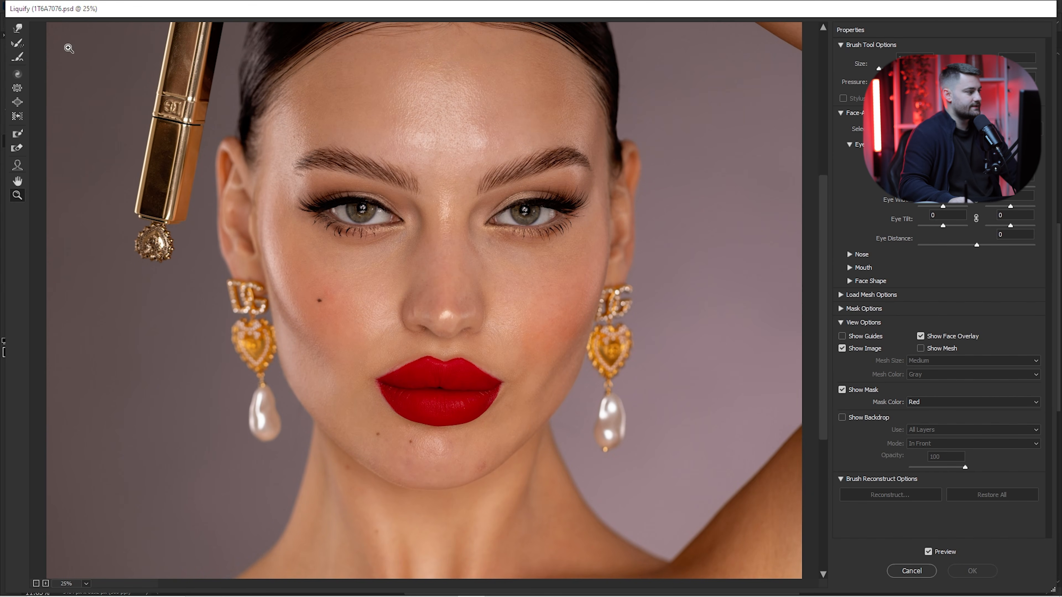
pyautogui.click(17, 31)
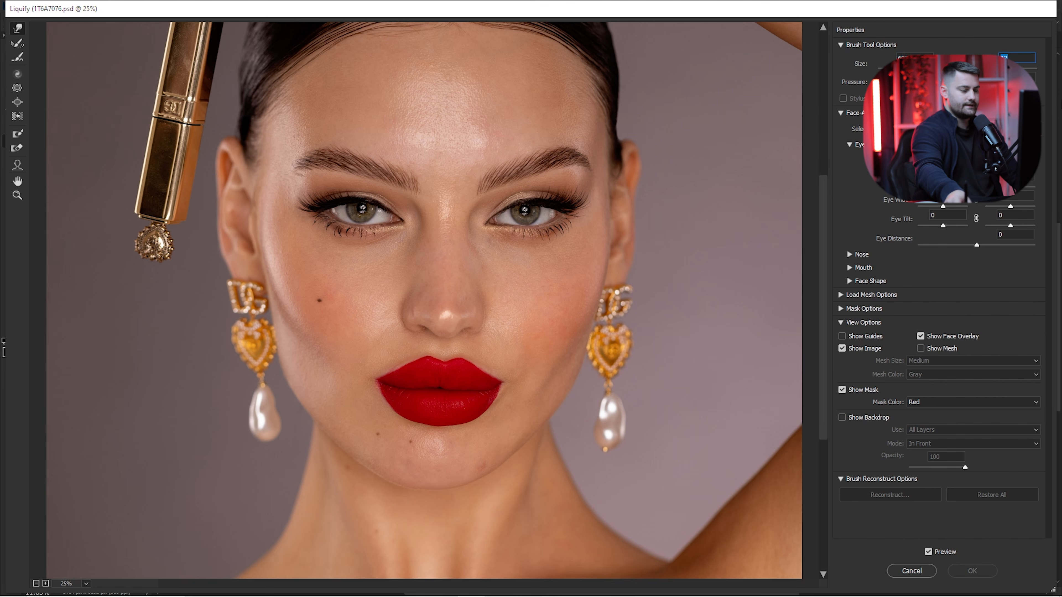
pyautogui.hotkey('ctrl', '+')
pyautogui.moveTo(532, 263); pyautogui.dragTo(616, 173)
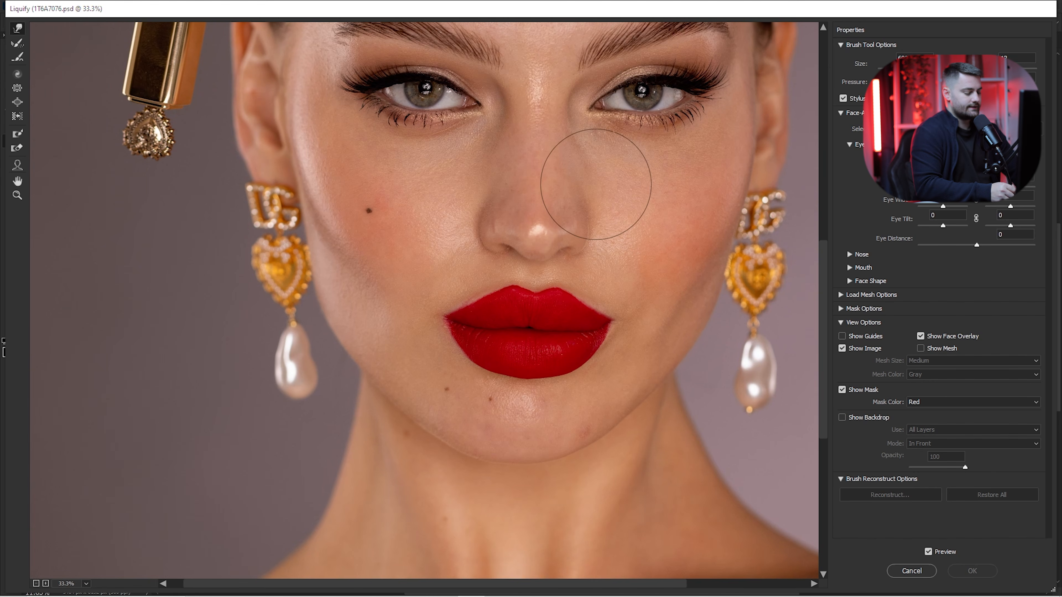
pyautogui.press('[')
pyautogui.press('[')
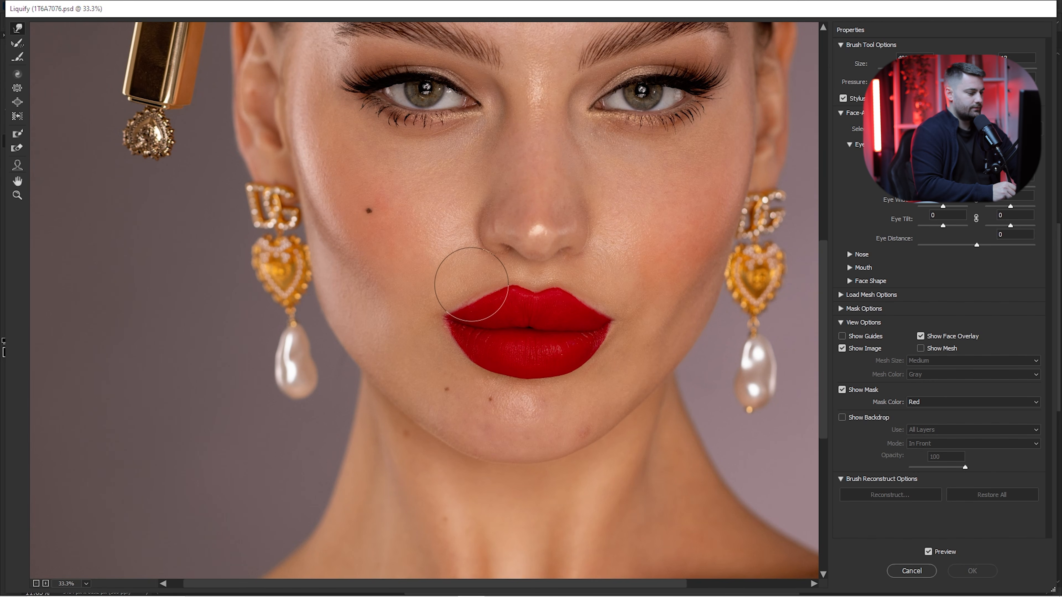
pyautogui.moveTo(473, 285); pyautogui.dragTo(471, 288)
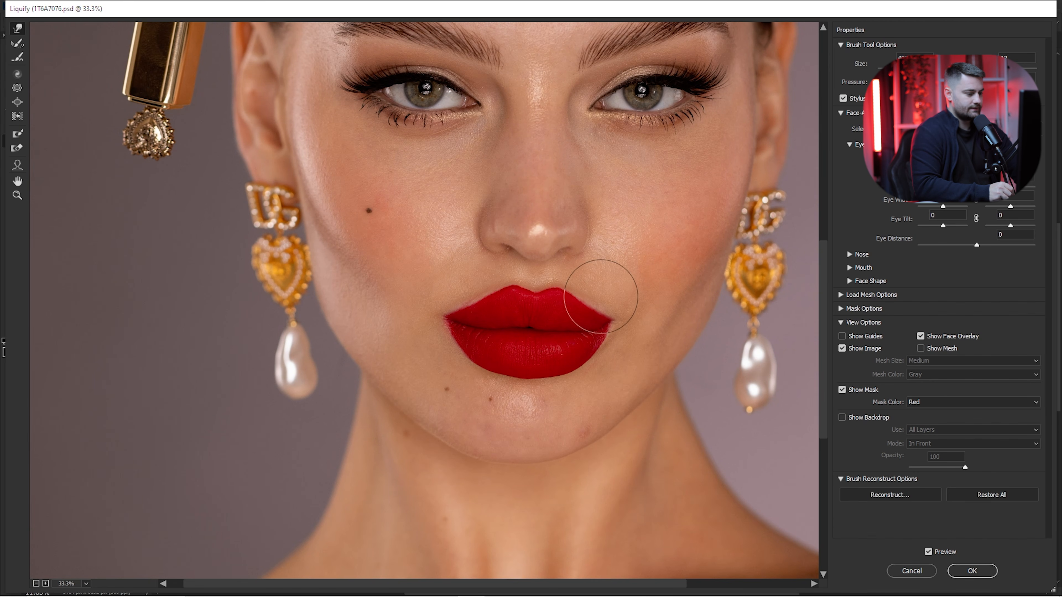
# Even out the image-right side of the upper lip and the lower lip contour, varying the warp brush size.
pyautogui.press('[')
pyautogui.moveTo(580, 317); pyautogui.dragTo(600, 303)
pyautogui.press(']')
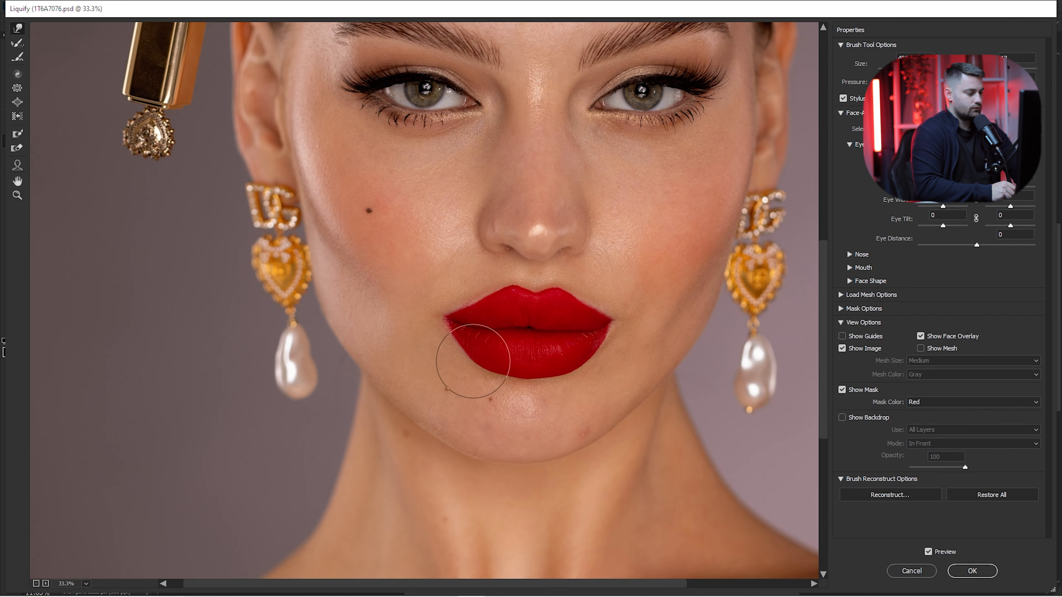
pyautogui.press('[')
pyautogui.press(']')
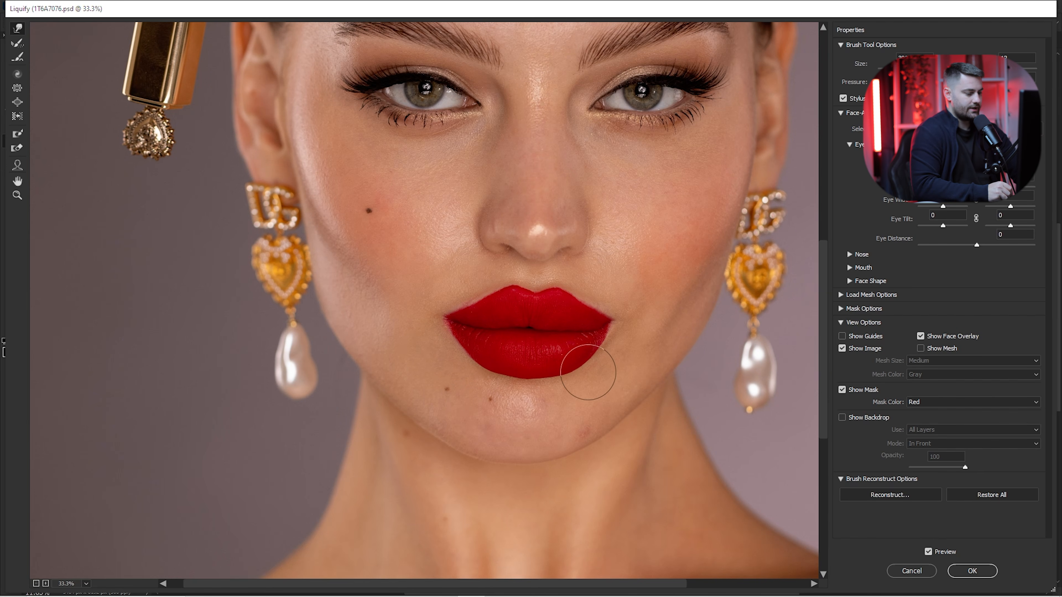
pyautogui.press('[')
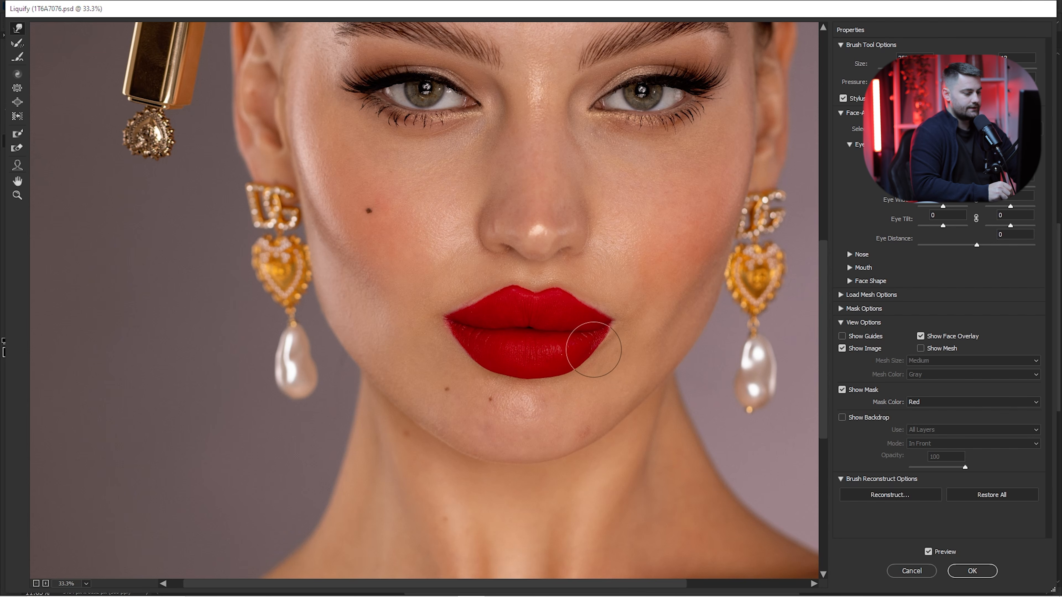
pyautogui.press(']')
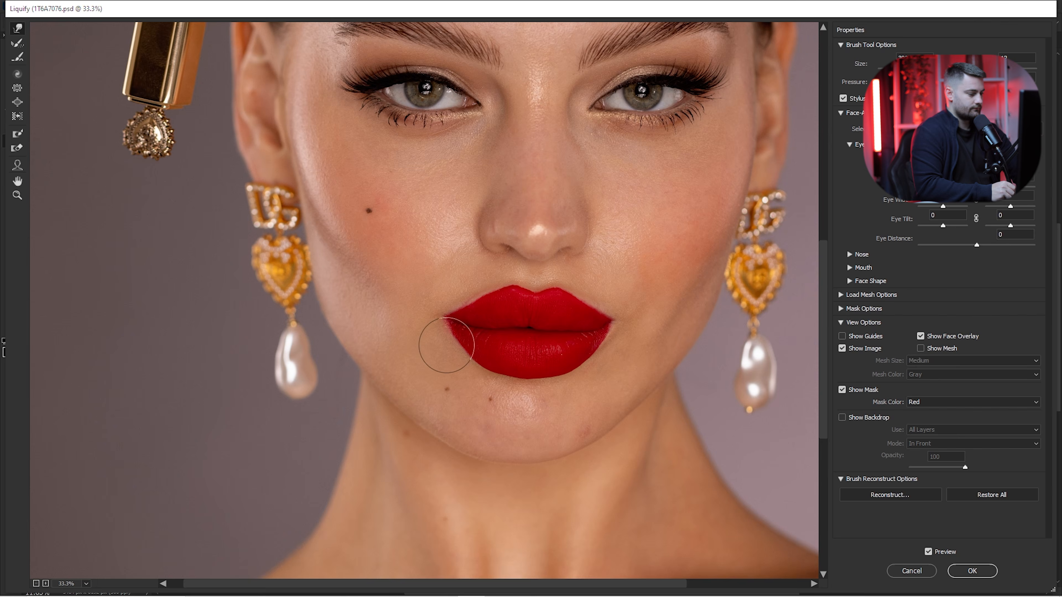
# Refine the image-left corner of the mouth and the nose contour with a small Forward Warp brush.
pyautogui.hotkey('ctrl', '+')
pyautogui.press('[')
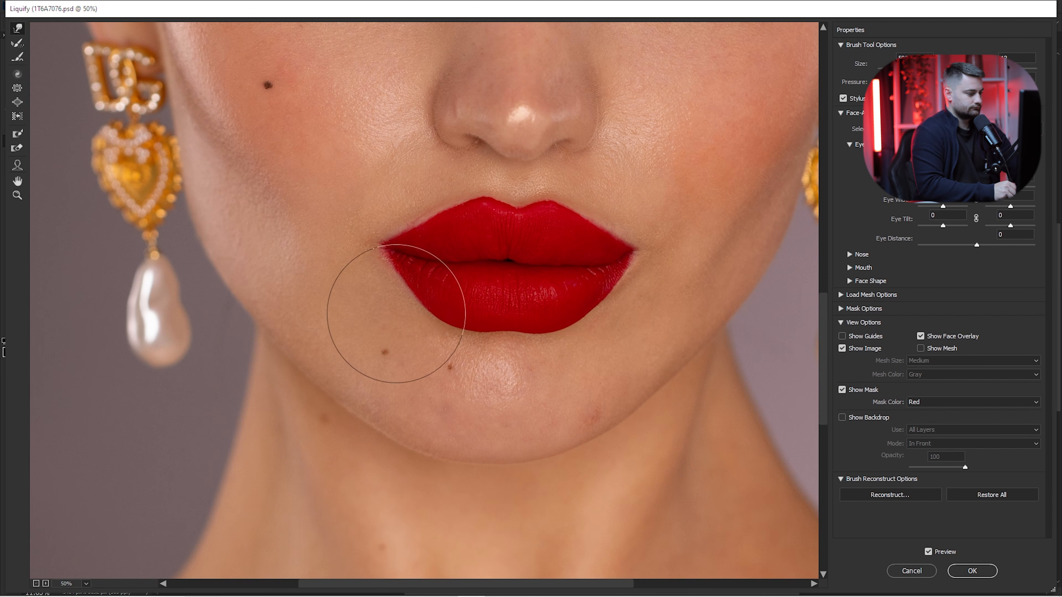
pyautogui.press('[')
pyautogui.hotkey('ctrl', '-')
pyautogui.hotkey('ctrl', '+')
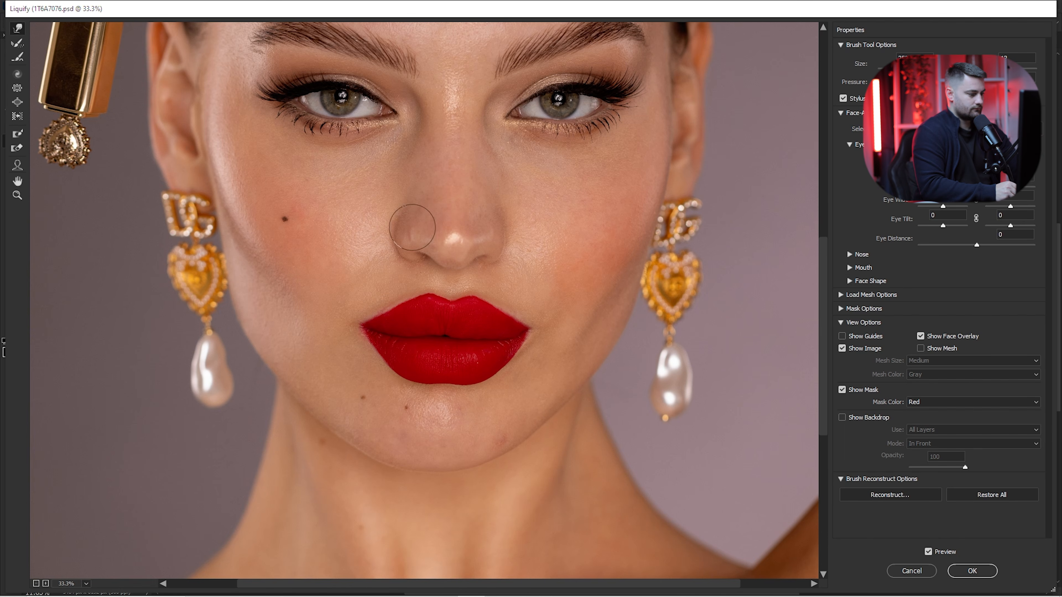
pyautogui.press('[')
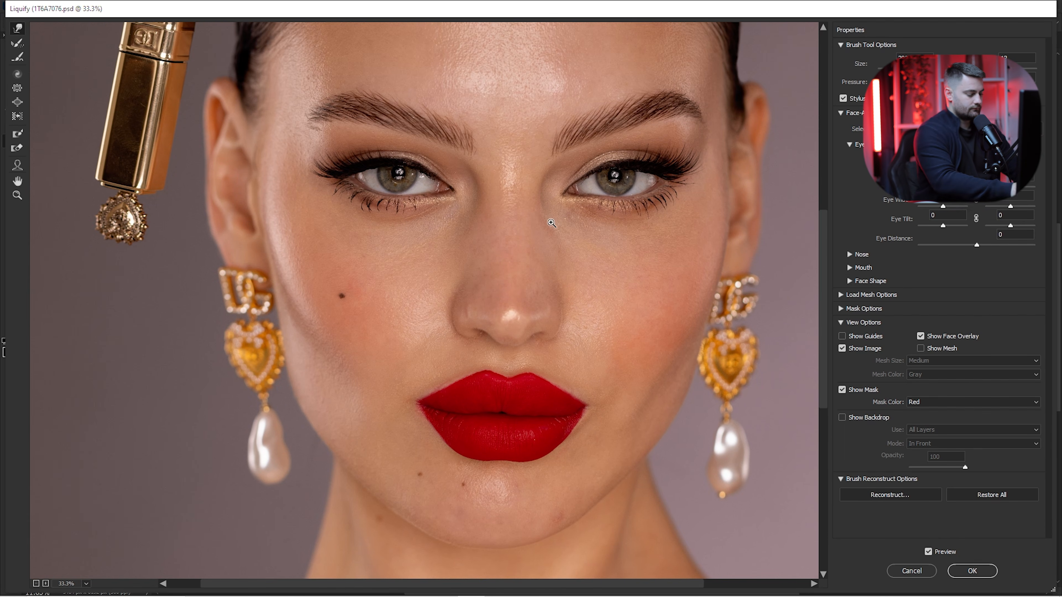
pyautogui.hotkey('ctrl', '+')
pyautogui.moveTo(547, 361); pyautogui.dragTo(514, 225)
pyautogui.hotkey('ctrl', '-')
pyautogui.hotkey('ctrl', '-')
# Refine the outer contours of the face beside the ears and jaw with an enlarged Forward Warp brush.
pyautogui.press(']')
pyautogui.press(']')
pyautogui.press(']')
pyautogui.press(']')
pyautogui.press(']')
pyautogui.press(']')
pyautogui.press(']')
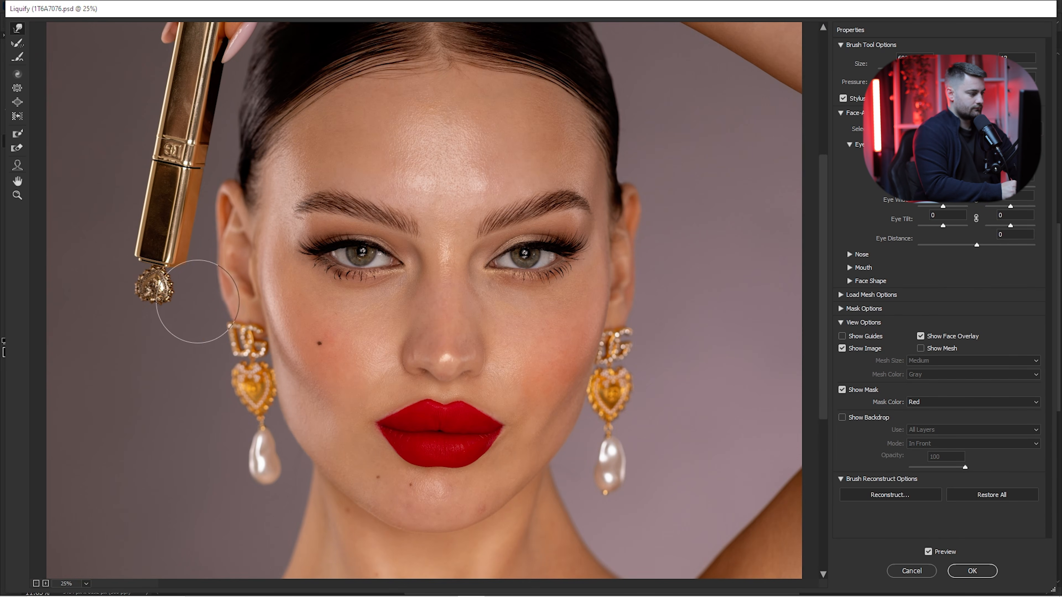
pyautogui.moveTo(234, 461); pyautogui.dragTo(234, 254)
pyautogui.press(']')
pyautogui.press(']')
pyautogui.press(']')
pyautogui.moveTo(533, 298); pyautogui.dragTo(627, 340)
pyautogui.press(']')
pyautogui.press(']')
# Smooth the hair outline on the image-right side of the head with a large warp brush and apply the Liquify changes.
pyautogui.moveTo(627, 75); pyautogui.dragTo(614, 386)
pyautogui.press('[')
pyautogui.press('[')
pyautogui.press('[')
pyautogui.press('[')
pyautogui.press('[')
pyautogui.press('[')
pyautogui.press('[')
pyautogui.press('[')
pyautogui.press('[')
pyautogui.press('[')
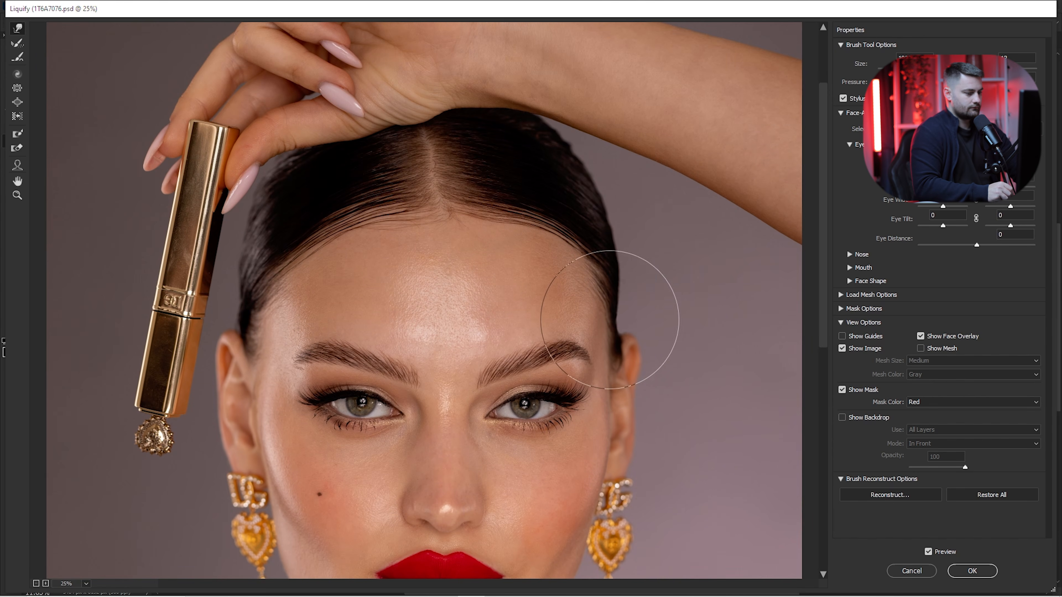
pyautogui.press(']')
pyautogui.press(']')
pyautogui.press(']')
pyautogui.moveTo(611, 284); pyautogui.dragTo(543, 212)
pyautogui.press('[')
pyautogui.press('[')
pyautogui.press('[')
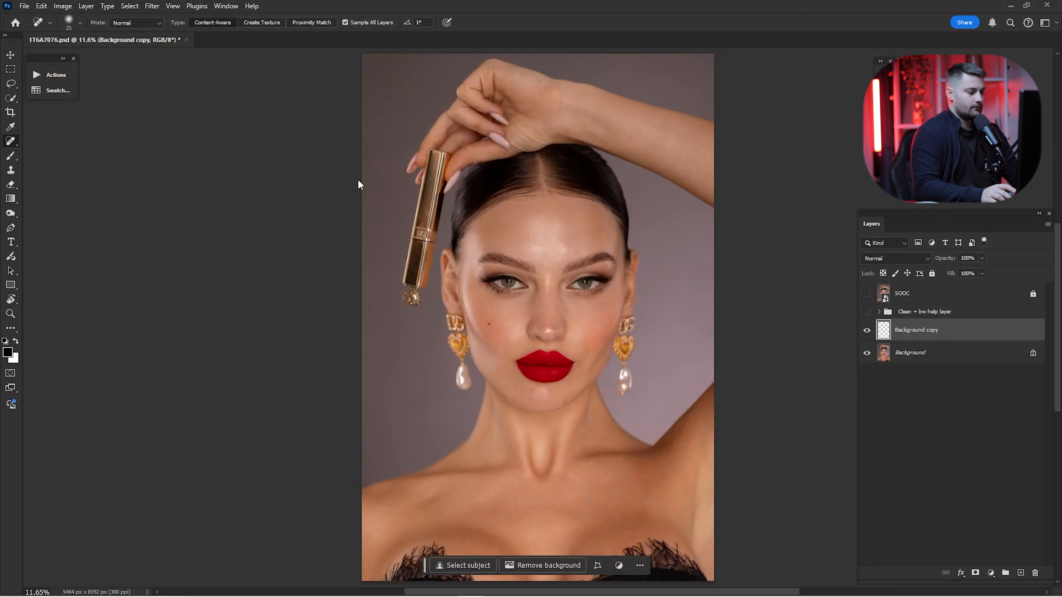
# Compare the liquified Background copy with the Background layer and the original SOOC layer by switching their visibility.
pyautogui.click(868, 330)
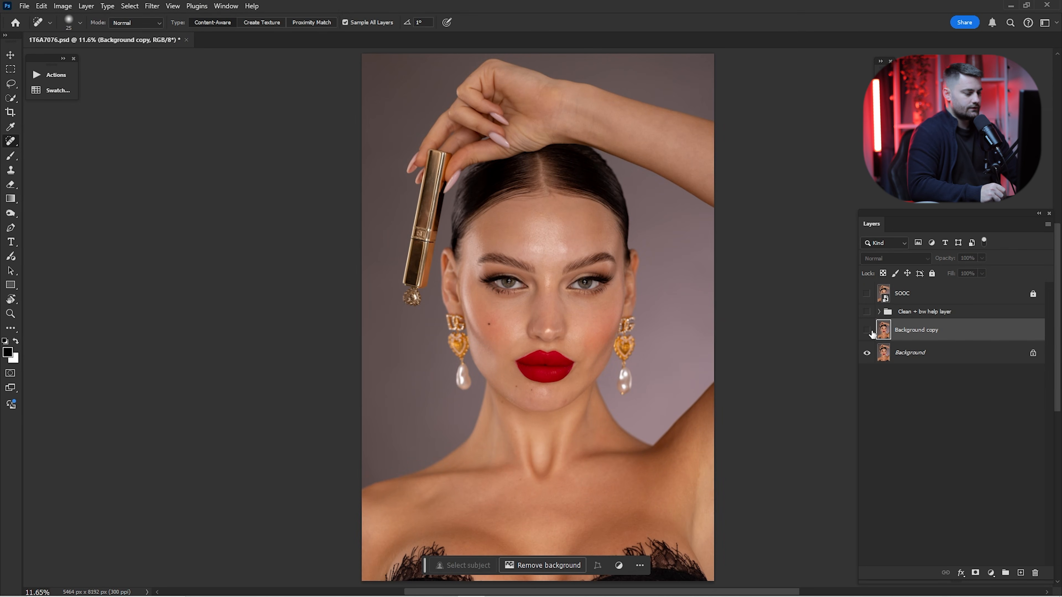
pyautogui.click(868, 331)
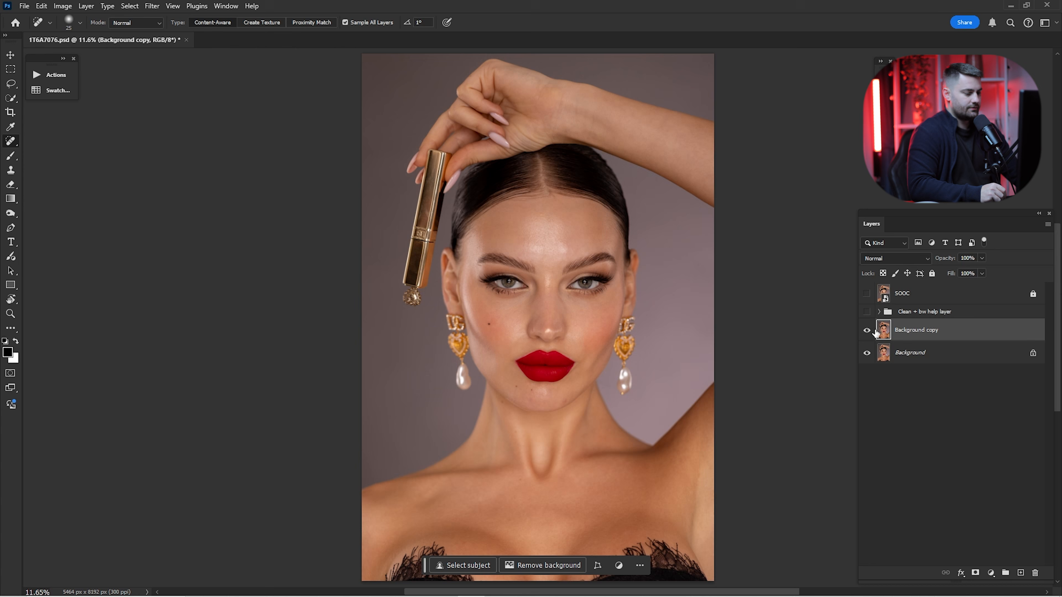
pyautogui.click(866, 294)
pyautogui.click(866, 295)
pyautogui.click(868, 329)
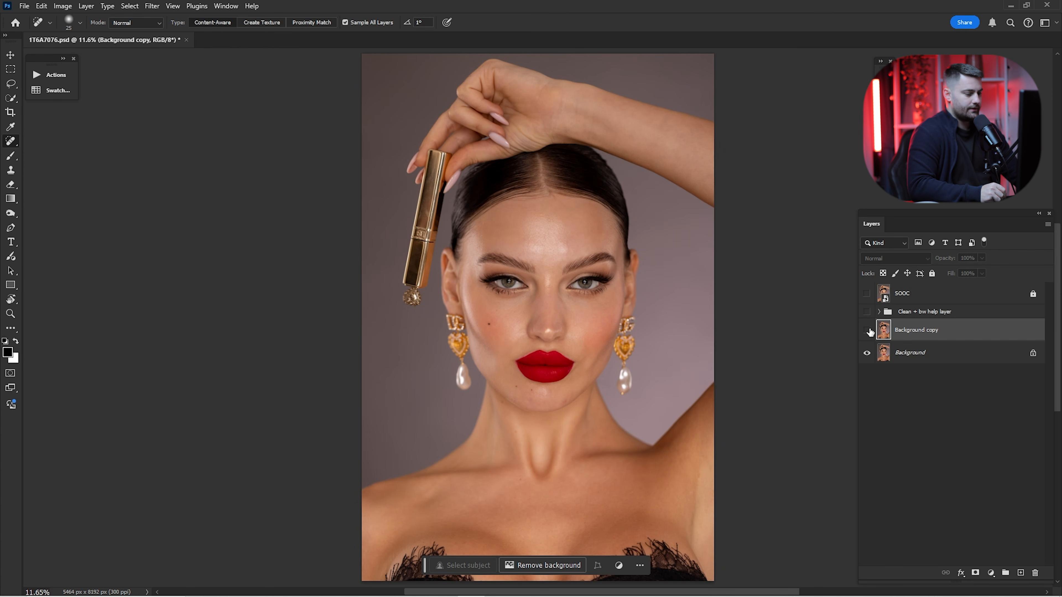
pyautogui.click(870, 330)
pyautogui.click(868, 330)
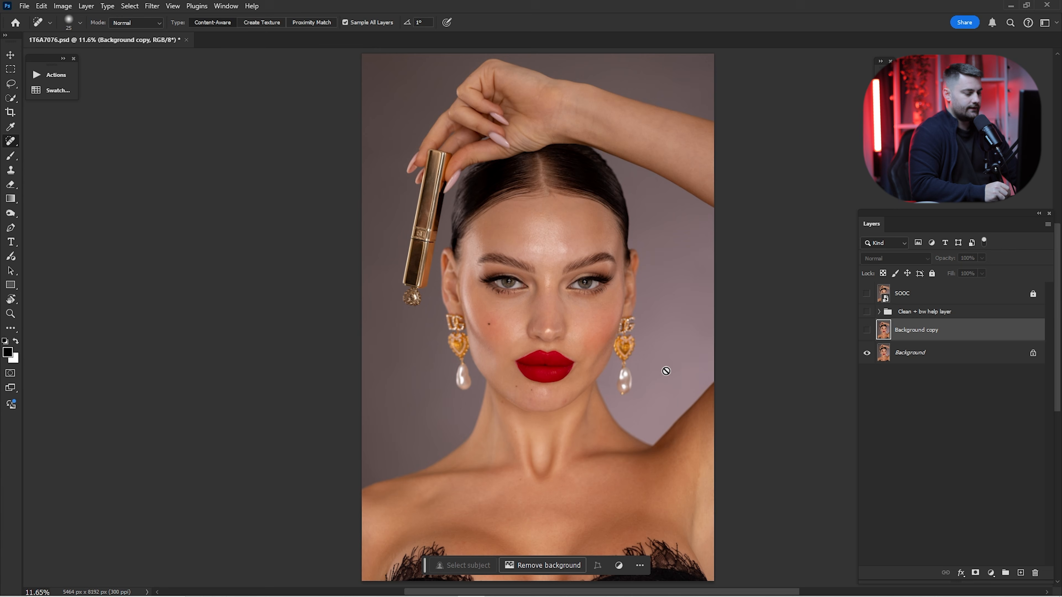
# Compare the lips before and after the Liquify edit by switching the Background copy's visibility.
pyautogui.moveTo(551, 372); pyautogui.dragTo(684, 312)
pyautogui.click(865, 330)
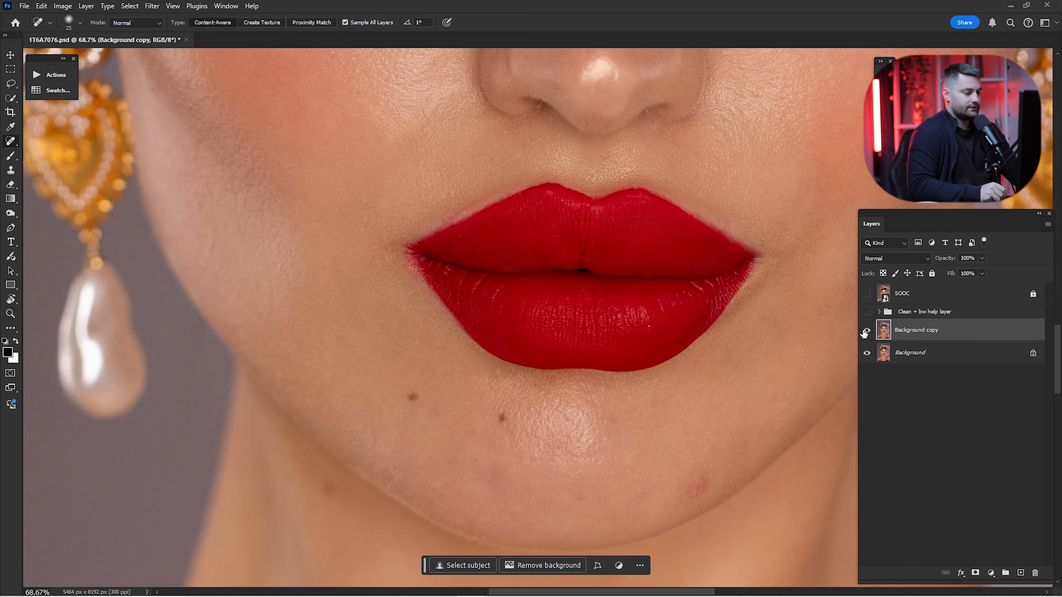
pyautogui.click(865, 329)
pyautogui.click(865, 329)
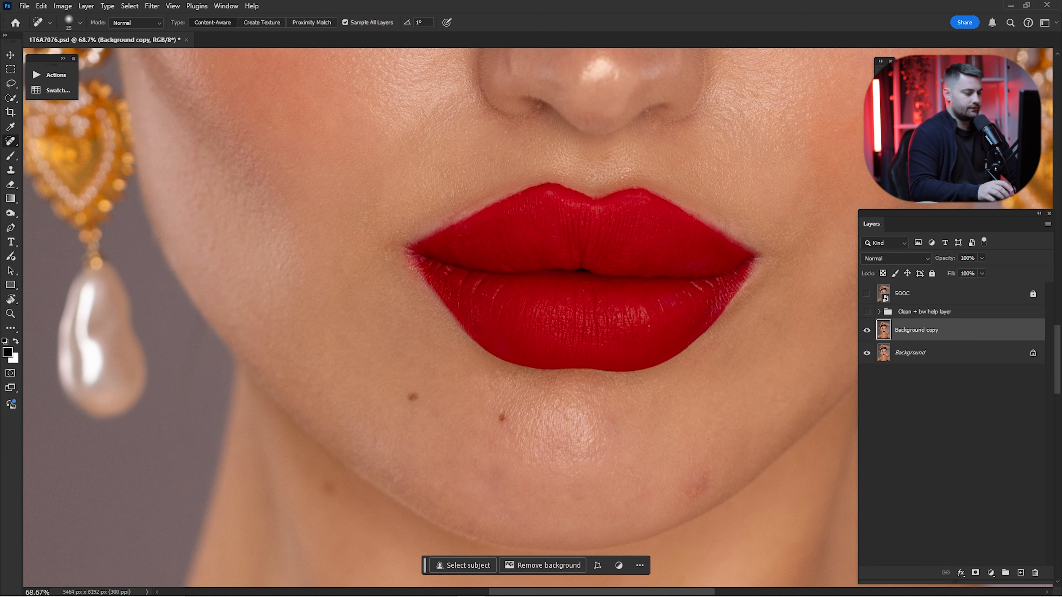
# Reopen Liquify on the Background copy, even out the middle of the lower lip's bottom edge with Forward Warp, and apply it.
pyautogui.hotkey('ctrl', '0')
pyautogui.click(151, 6)
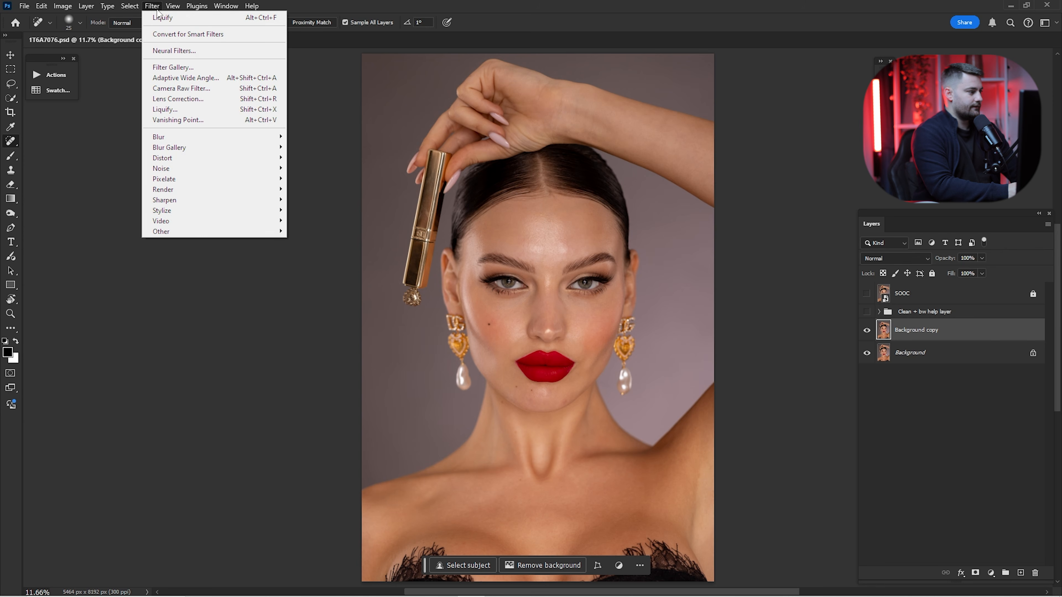
pyautogui.click(184, 107)
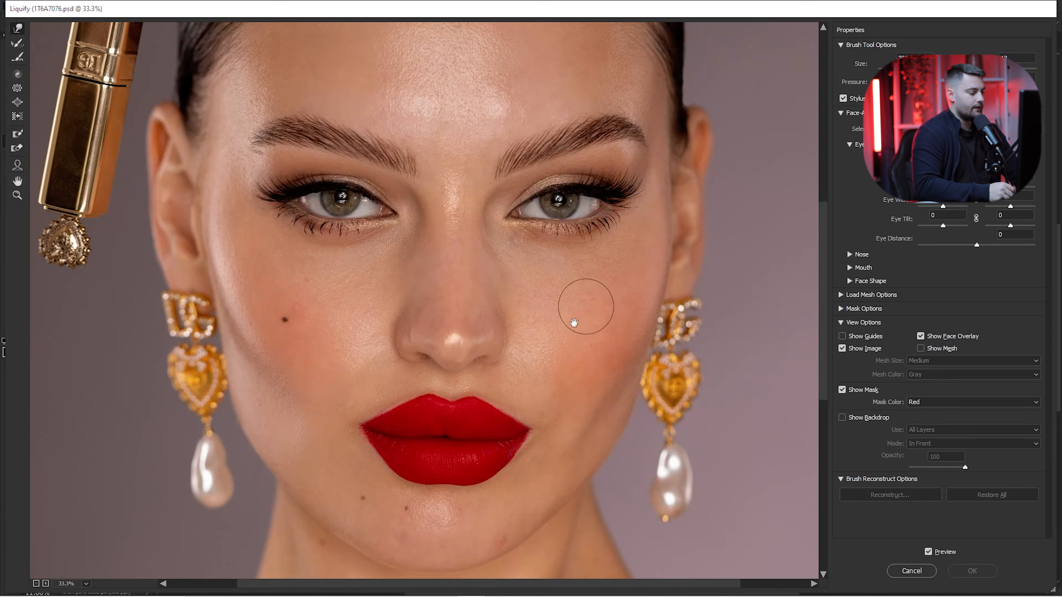
pyautogui.moveTo(569, 239); pyautogui.dragTo(613, 121)
pyautogui.hotkey('ctrl', '+')
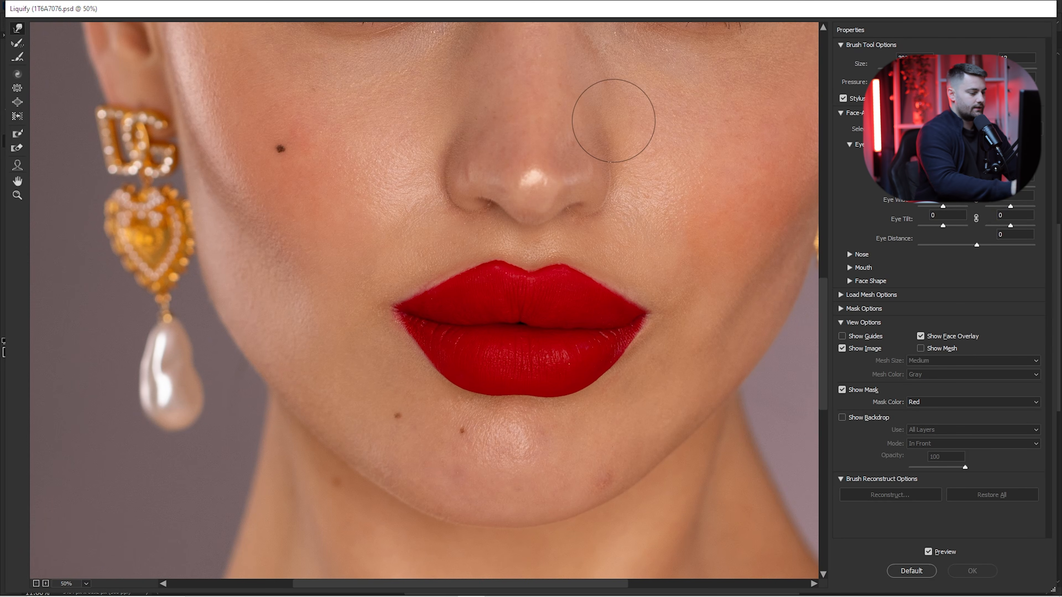
pyautogui.scroll(-3, 614, 194)
pyautogui.moveTo(526, 295)
pyautogui.mouseDown()
pyautogui.moveTo(521, 316)
pyautogui.moveTo(533, 310)
pyautogui.mouseUp()
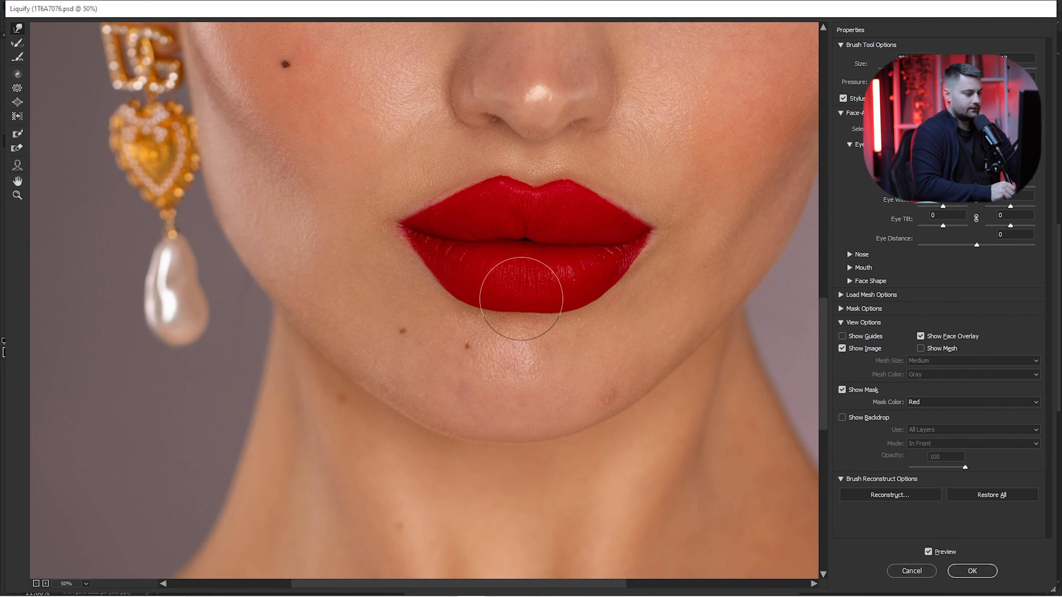
pyautogui.press('Return')
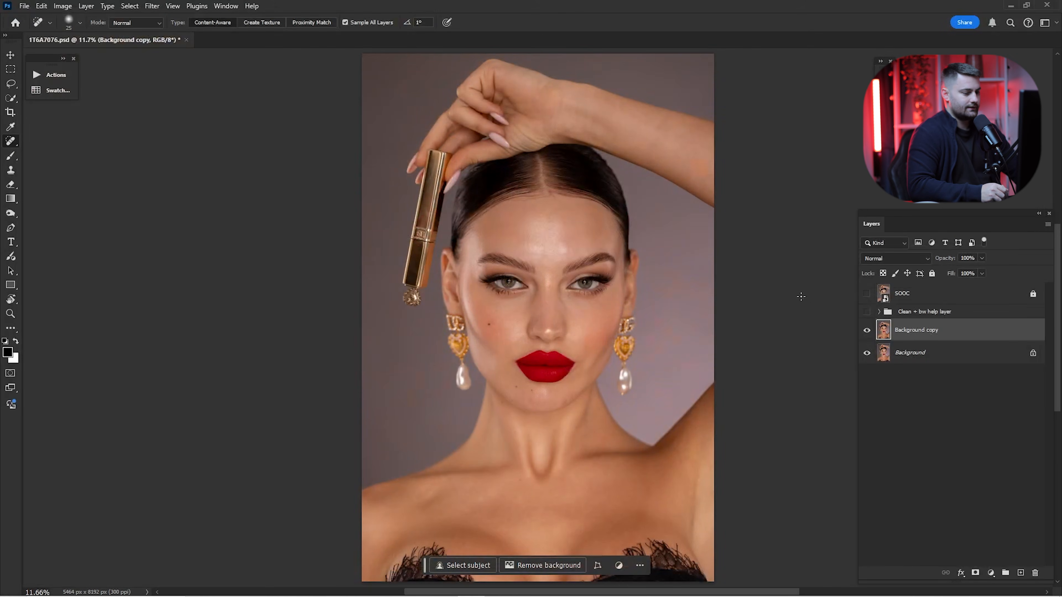
# Compare the reshaped portrait with the Background layer and the original SOOC layer by switching layer visibility.
pyautogui.click(867, 330)
pyautogui.click(867, 330)
pyautogui.click(869, 331)
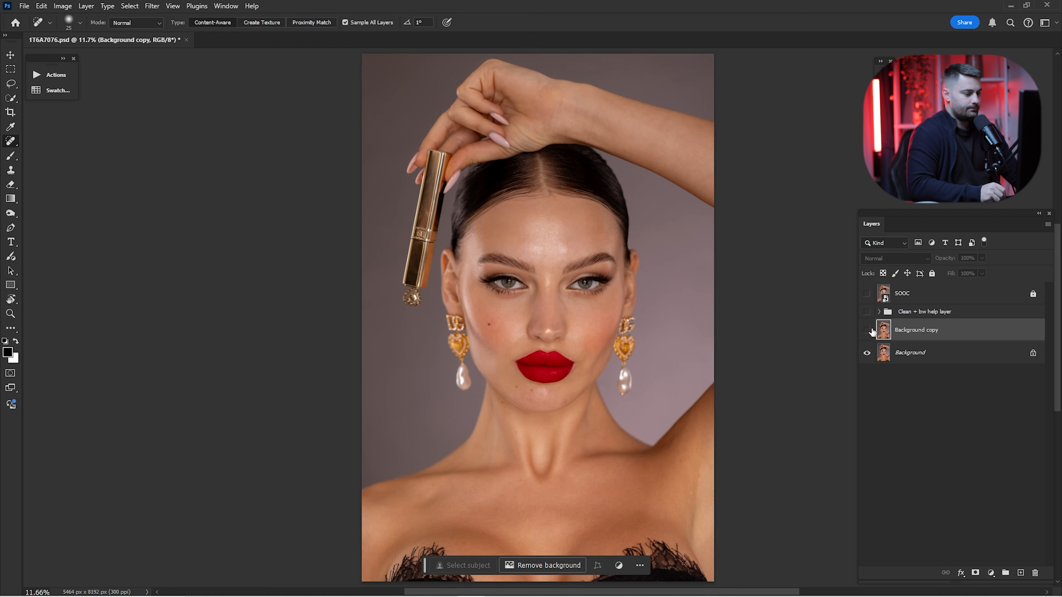
pyautogui.click(869, 330)
pyautogui.click(868, 330)
pyautogui.click(870, 331)
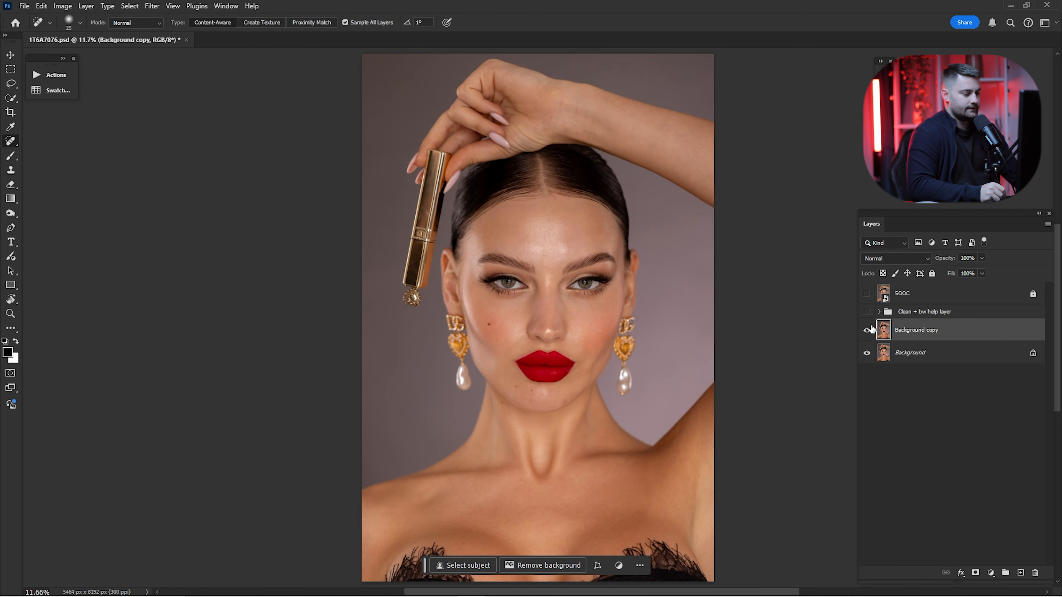
pyautogui.click(869, 292)
pyautogui.click(872, 293)
pyautogui.click(867, 298)
pyautogui.click(868, 297)
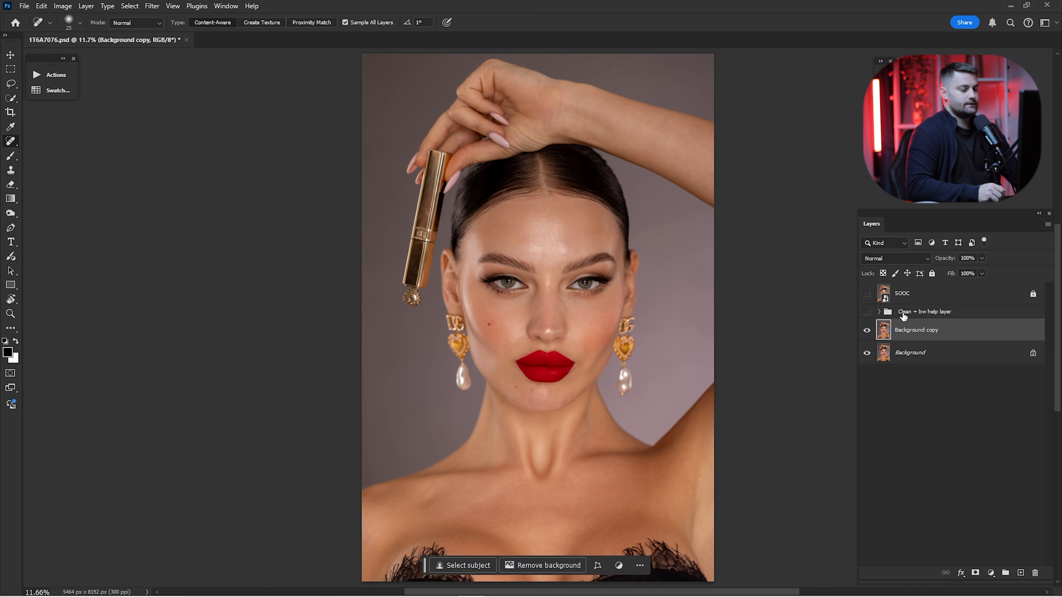
# Merge the Background copy with the Background layer.
pyautogui.keyDown('ctrl'); pyautogui.click(911, 337); pyautogui.keyUp('ctrl')
pyautogui.rightClick(910, 336)
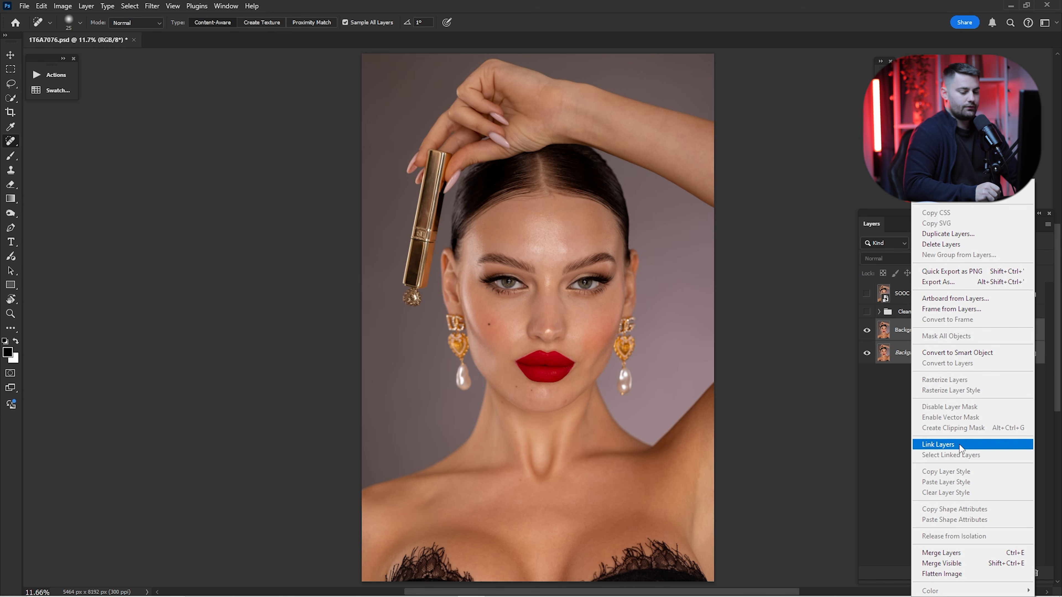
pyautogui.click(962, 545)
# Run the Dodge and Burn action from the MUA Retouching Actions set, then expand its new group and select the Dodge layer.
pyautogui.click(57, 75)
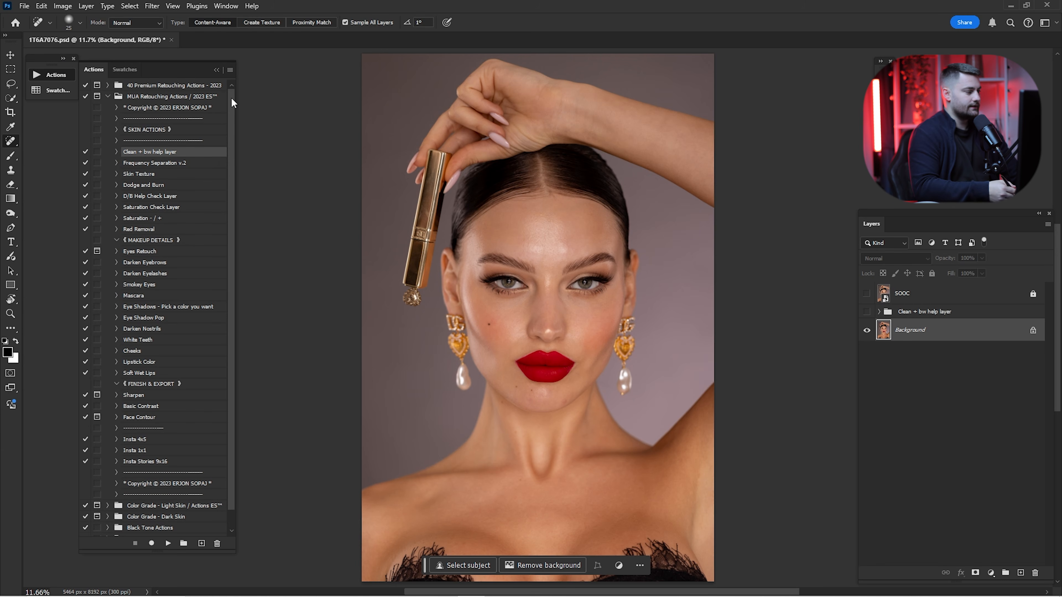
pyautogui.click(160, 185)
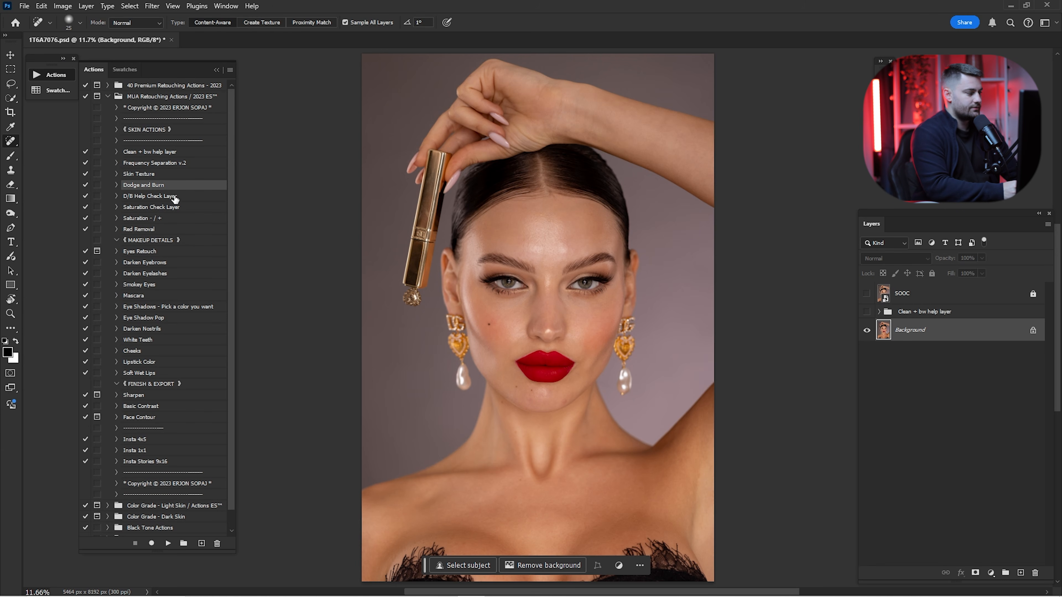
pyautogui.click(168, 543)
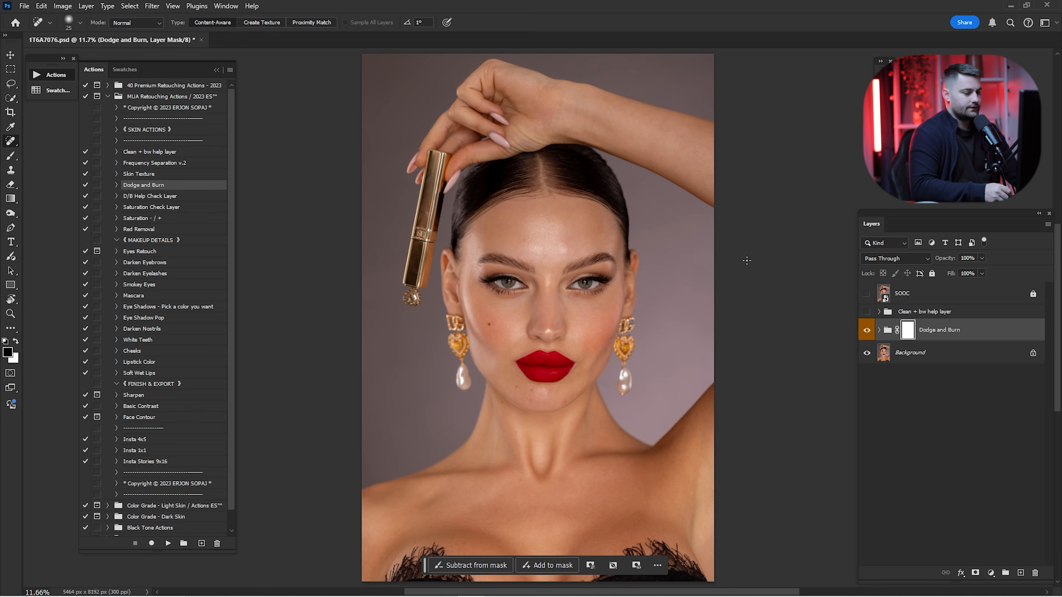
pyautogui.click(217, 70)
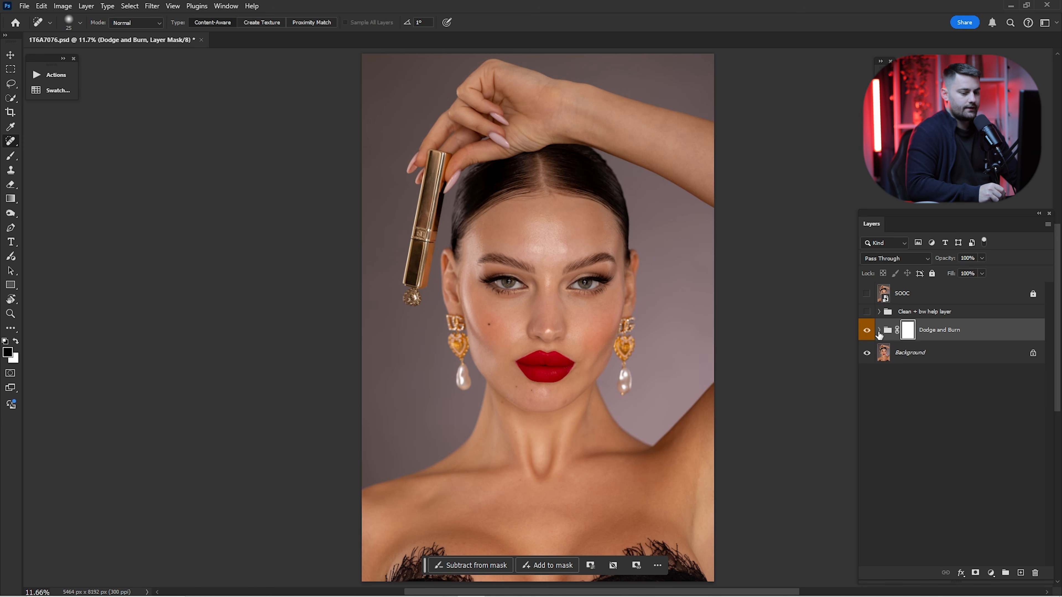
pyautogui.click(878, 330)
pyautogui.click(918, 353)
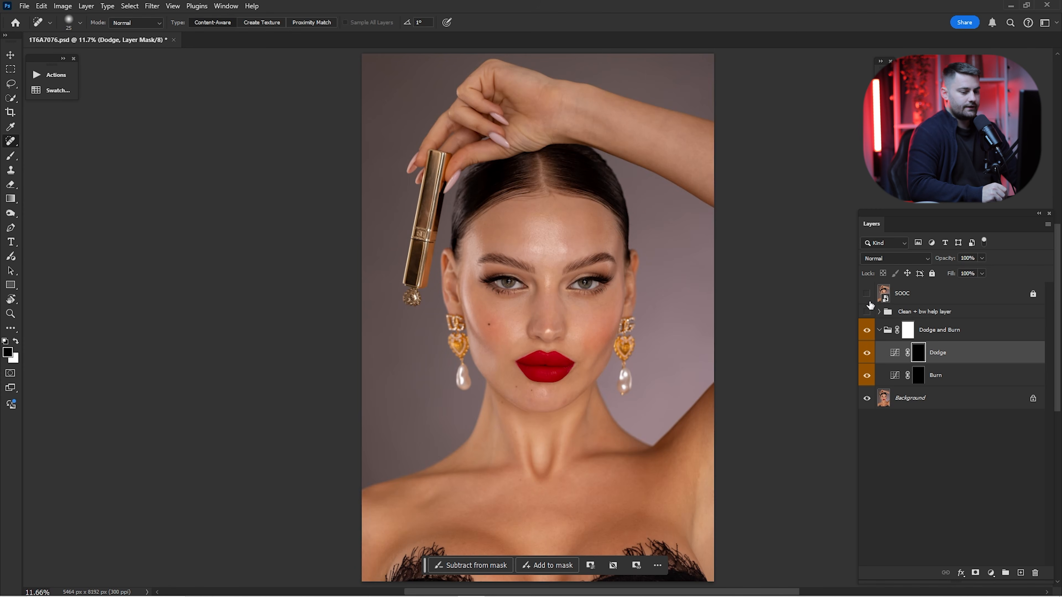
# Show and expand the Clean + bw help layer group, hide its Black & White Help Layer and select that layer.
pyautogui.click(867, 310)
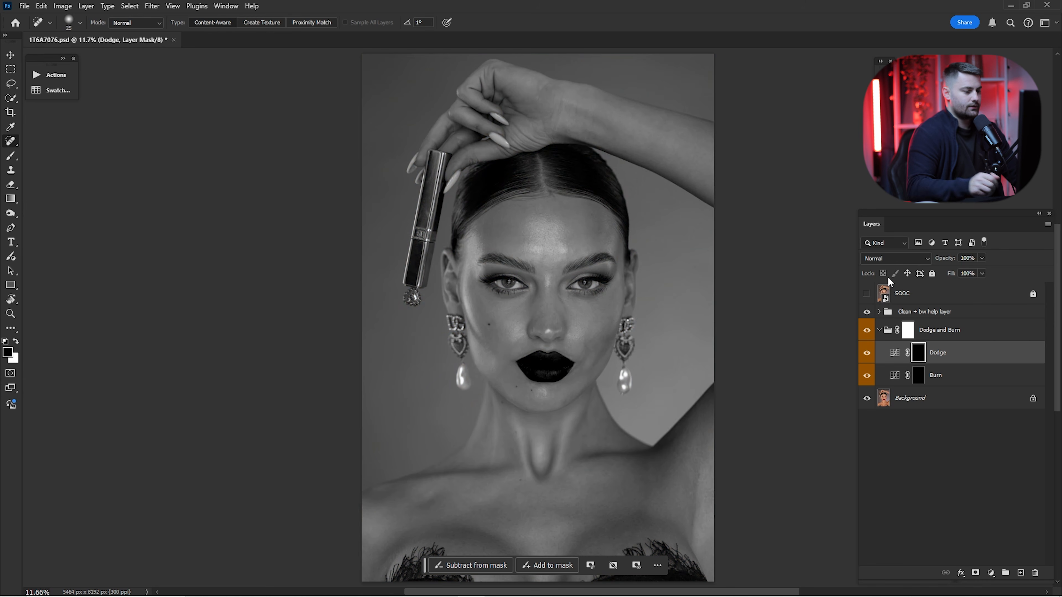
pyautogui.click(880, 312)
pyautogui.click(867, 330)
pyautogui.click(982, 332)
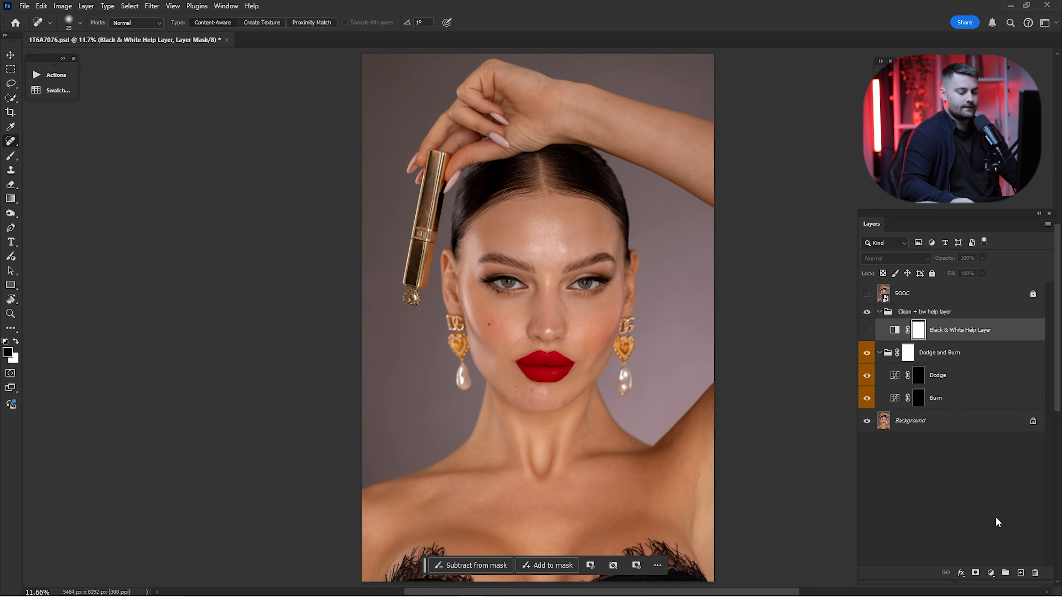
# Add a new Black & White adjustment layer in the help group with Reds at about -63 and Yellows at 10.
pyautogui.click(991, 572)
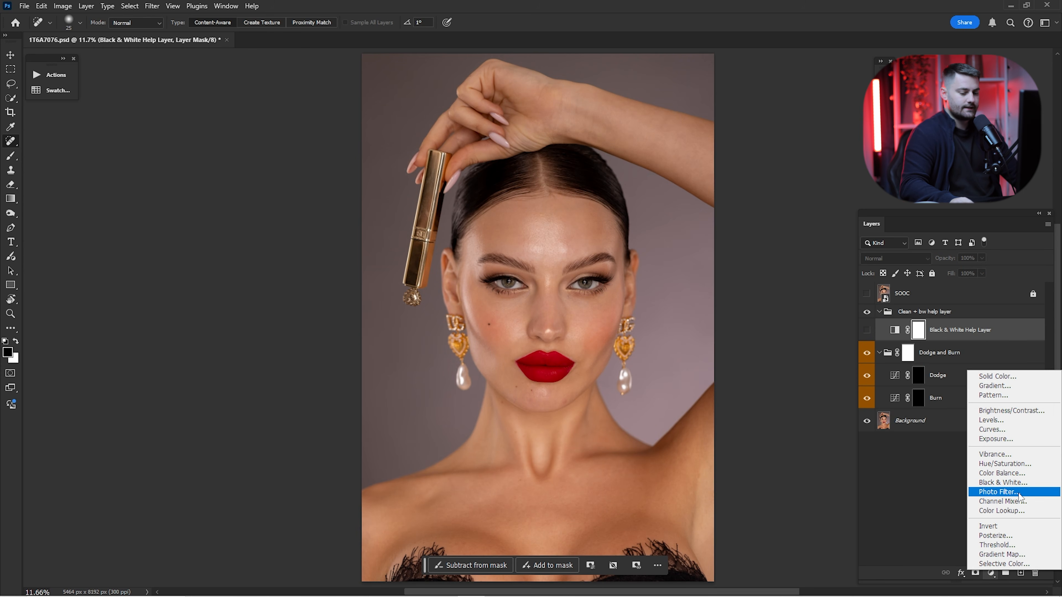
pyautogui.click(1021, 483)
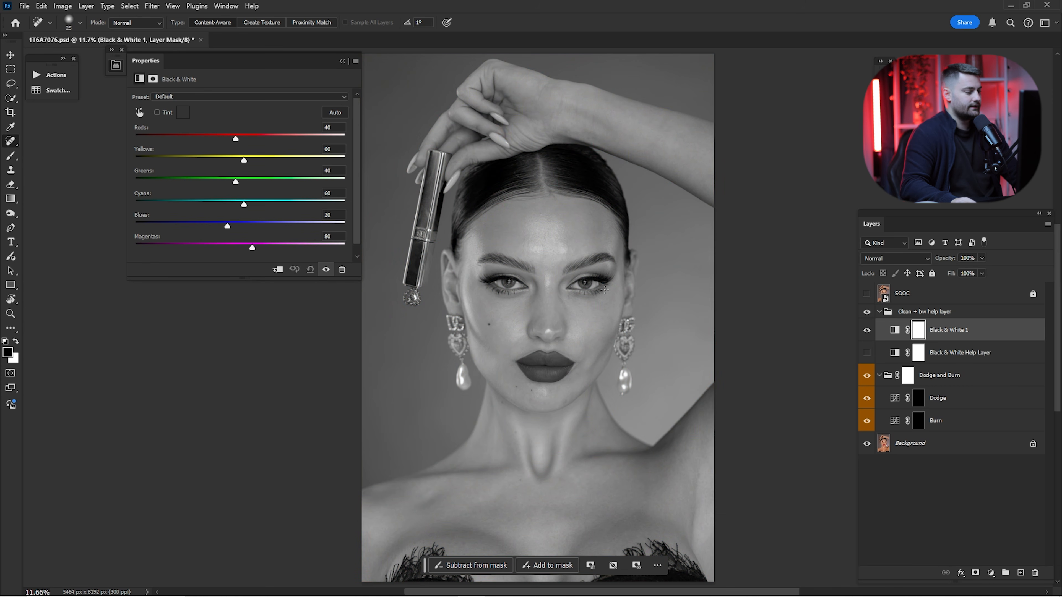
pyautogui.moveTo(241, 141); pyautogui.dragTo(225, 138)
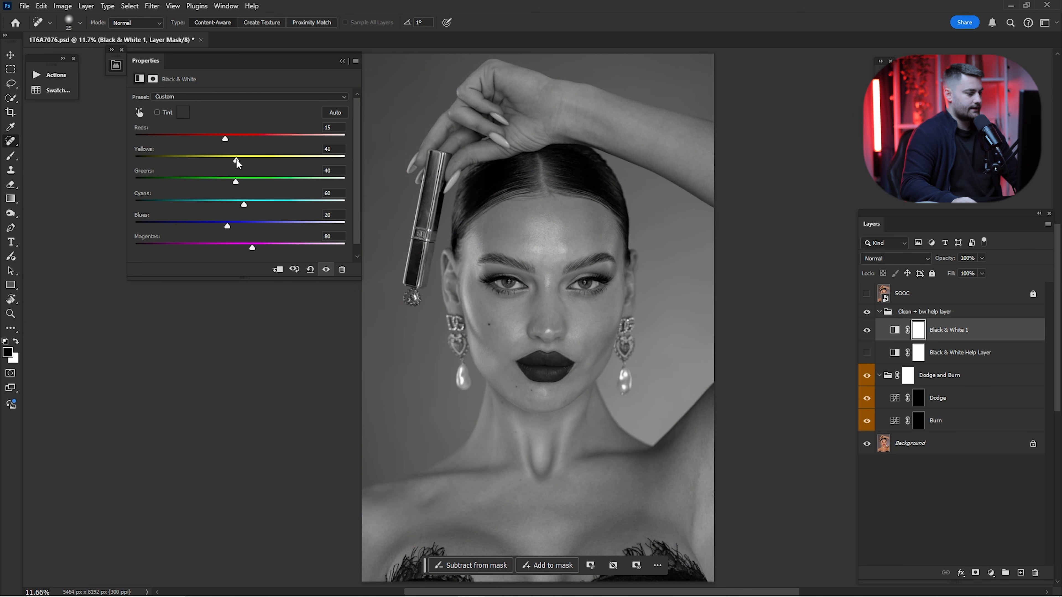
pyautogui.moveTo(225, 138); pyautogui.dragTo(214, 140)
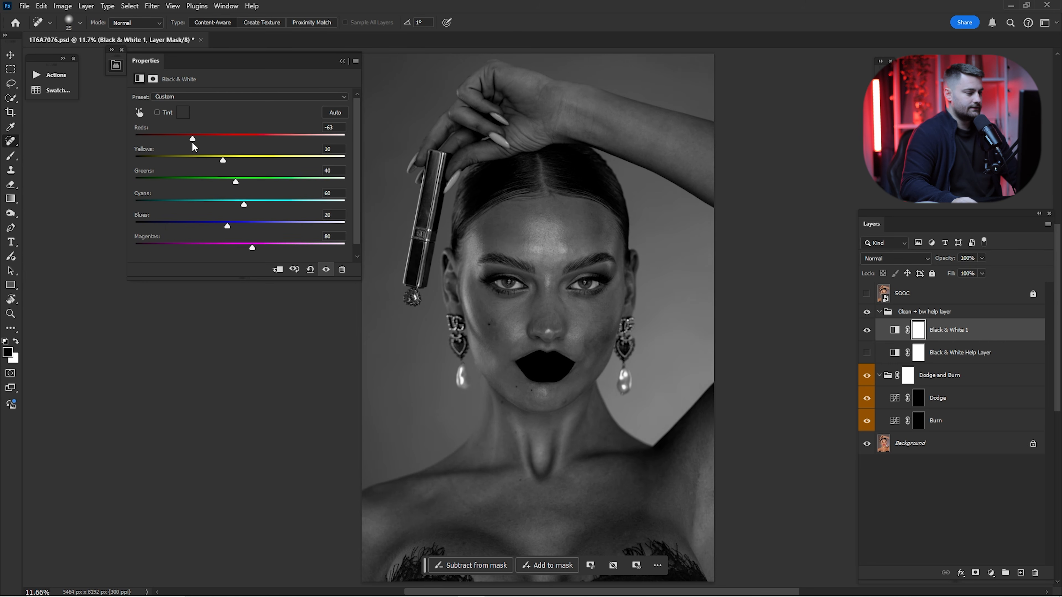
pyautogui.click(341, 61)
# Select the Dodge layer's mask and set up the Brush tool with the Soft Round preset and 1% flow.
pyautogui.click(919, 398)
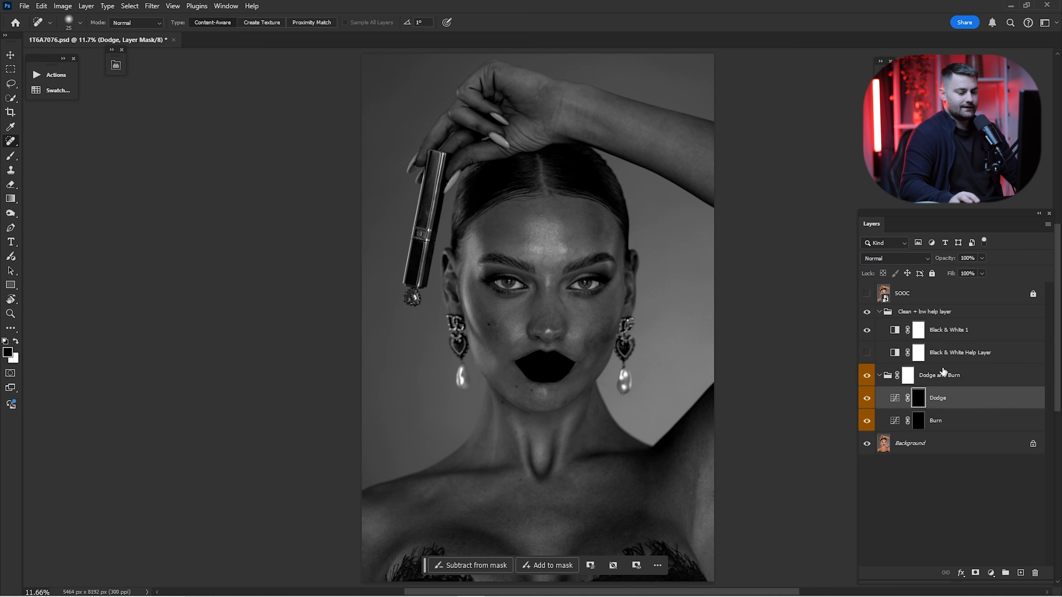
pyautogui.click(9, 158)
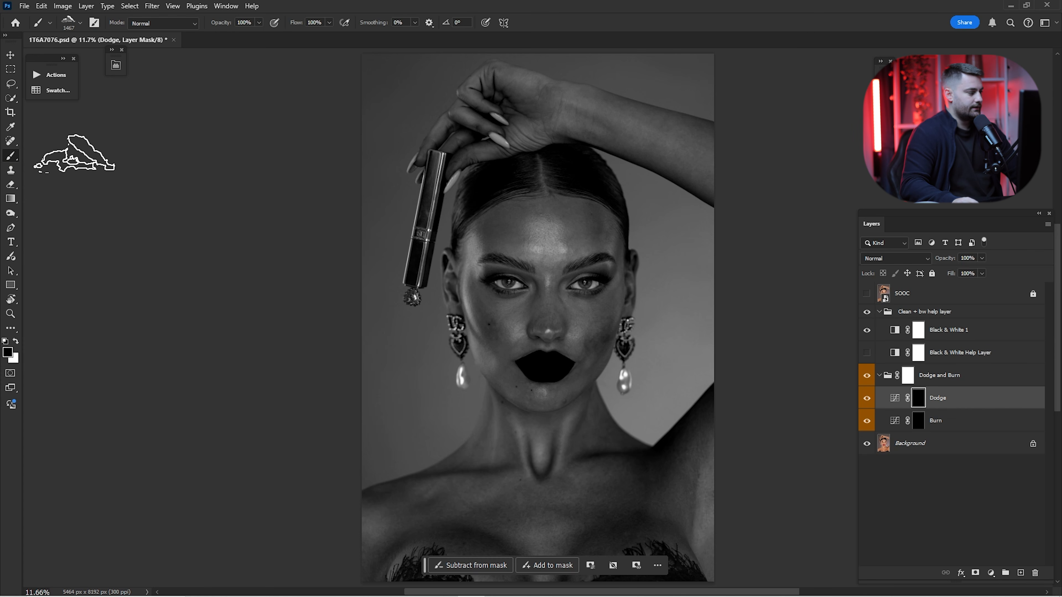
pyautogui.rightClick(494, 184)
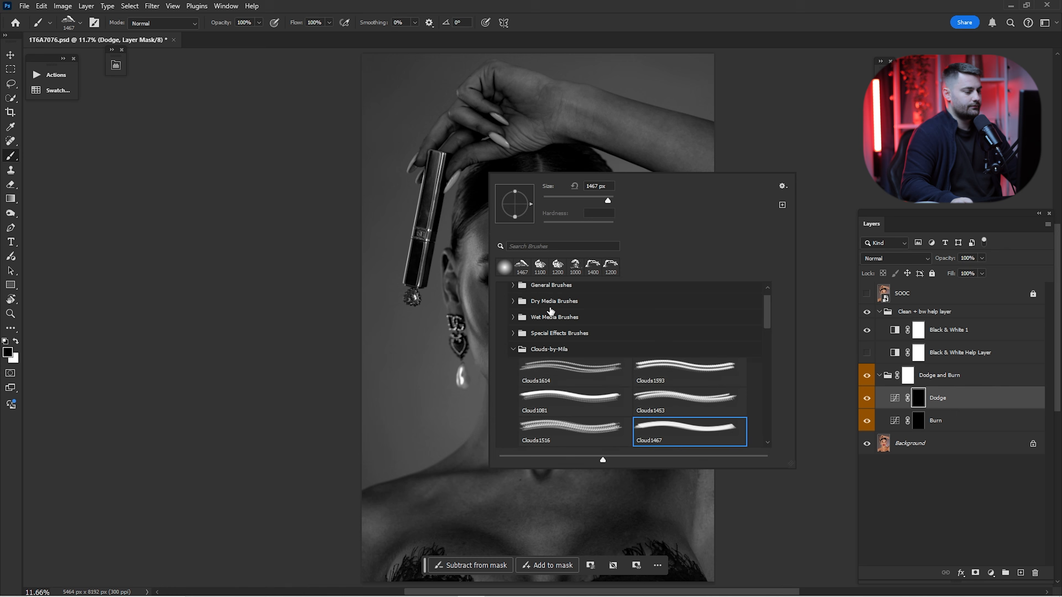
pyautogui.scroll(1, 550, 311)
pyautogui.click(513, 306)
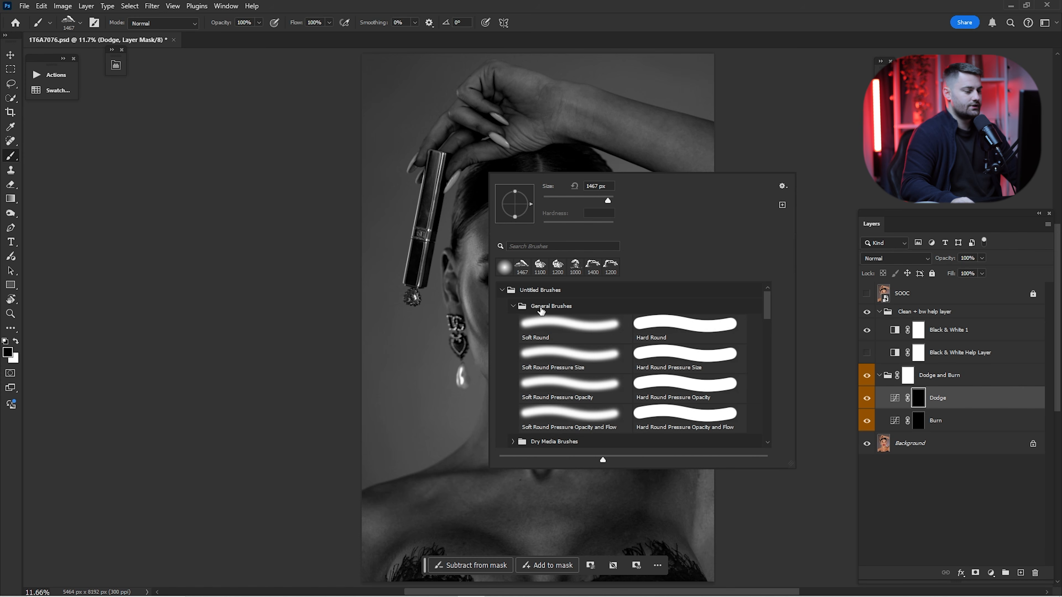
pyautogui.click(543, 331)
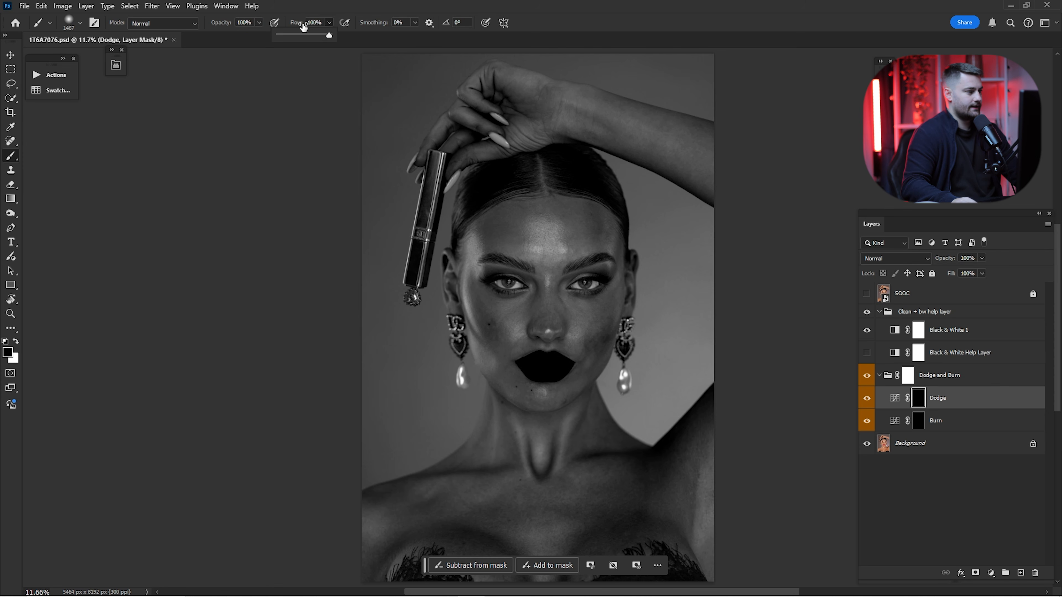
pyautogui.click(325, 22)
pyautogui.write('1')
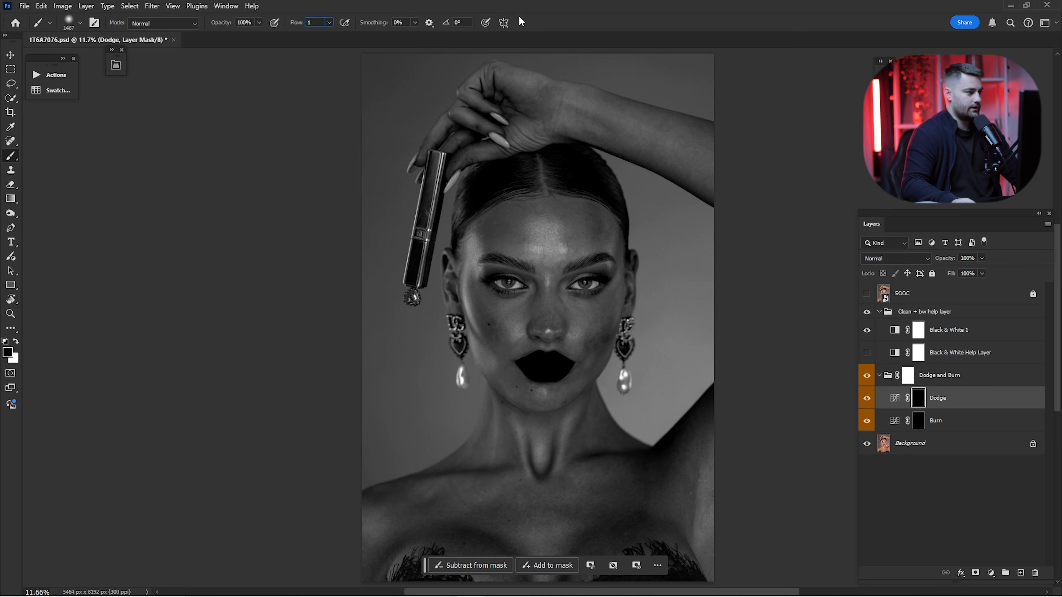
pyautogui.press('Return')
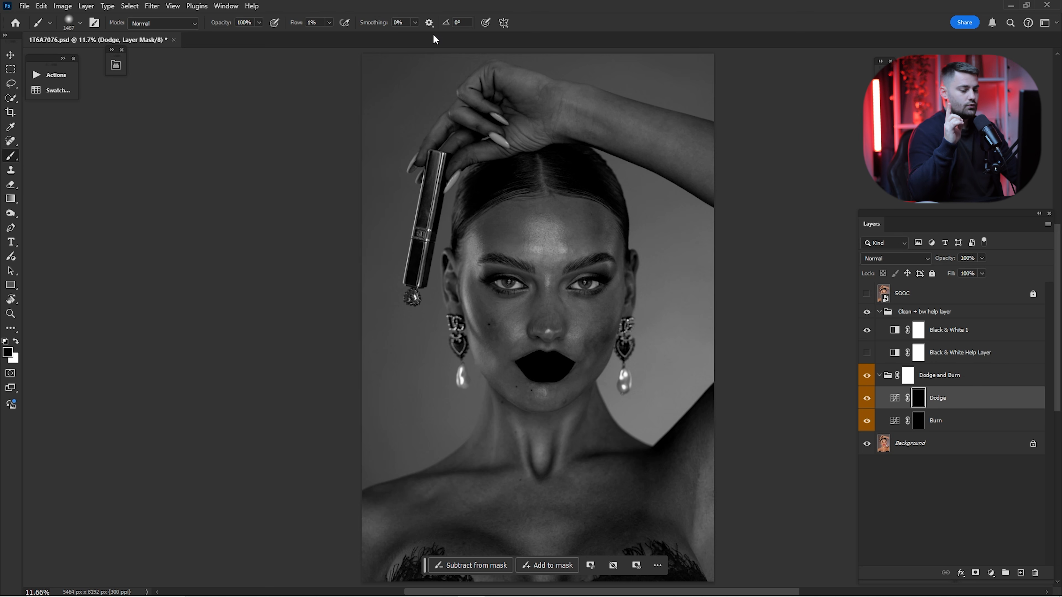
# Open a second window for the same document 1T6A7076.psd and close the collapsed floating Properties panel.
pyautogui.click(225, 6)
pyautogui.moveTo(292, 19)
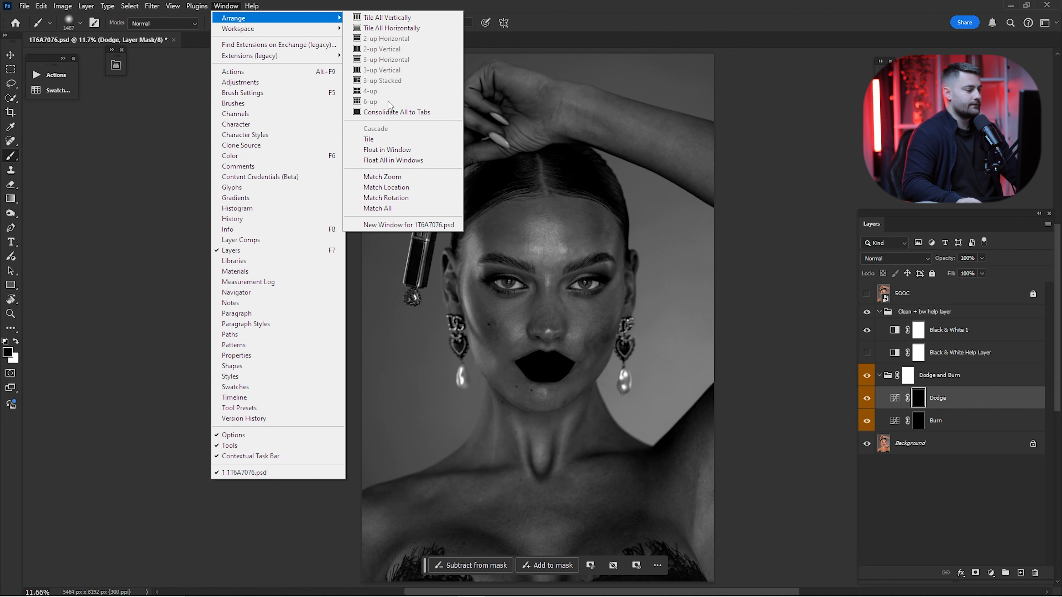
pyautogui.click(395, 224)
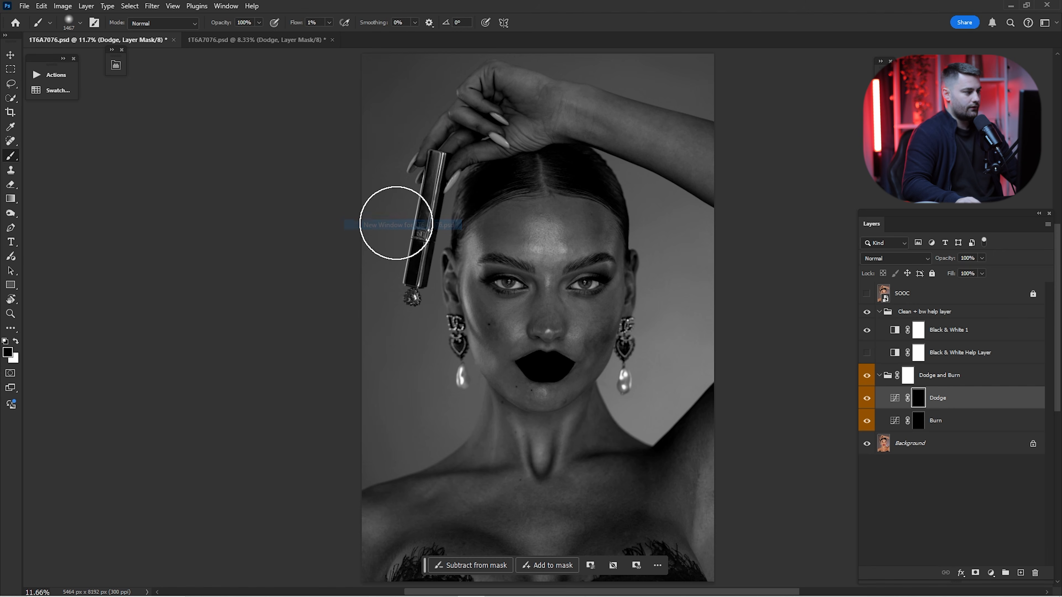
pyautogui.click(122, 50)
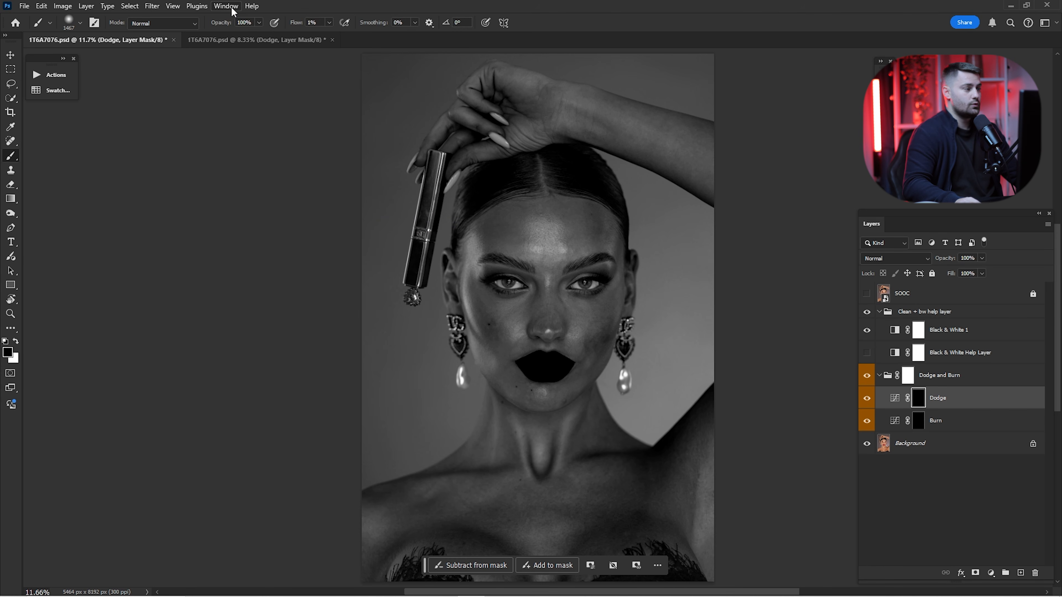
# Arrange the two document windows side by side in a 2-up Vertical layout and reduce the first window's zoom to 9.6%.
pyautogui.click(229, 5)
pyautogui.moveTo(234, 18)
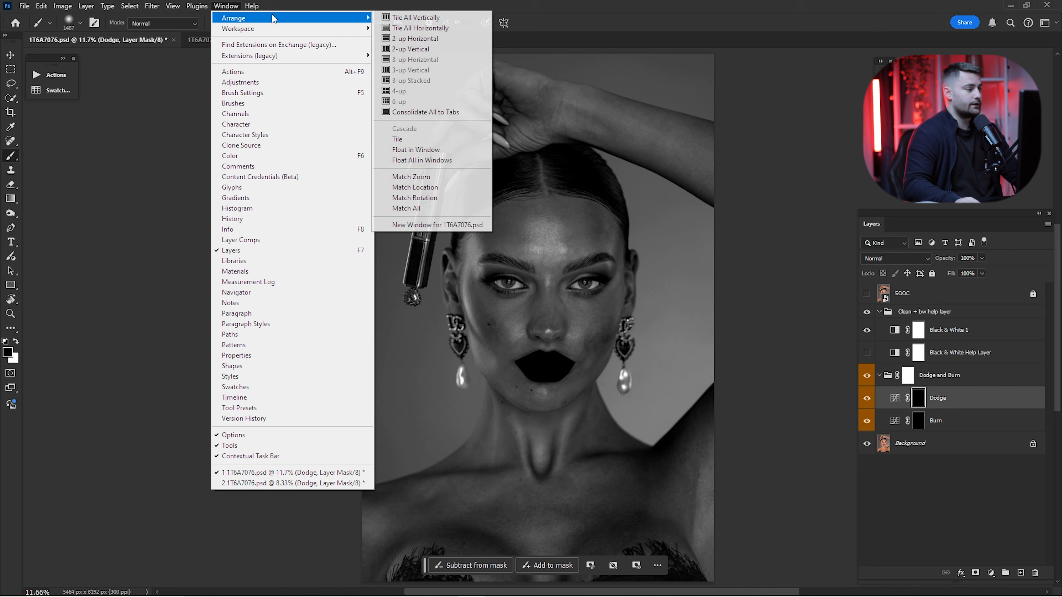
pyautogui.click(417, 49)
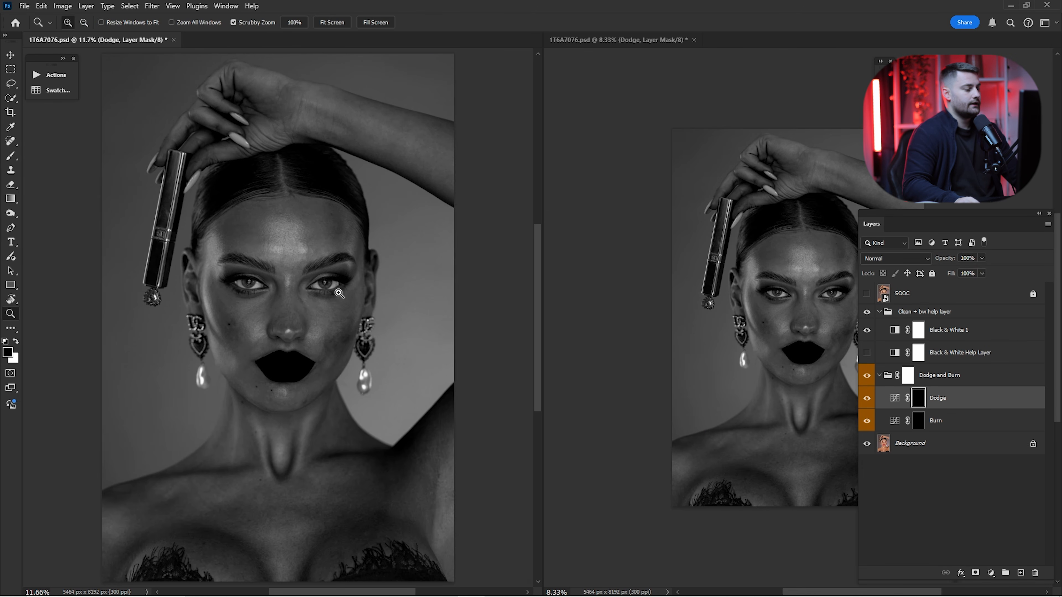
pyautogui.scroll(-2, 343, 293)
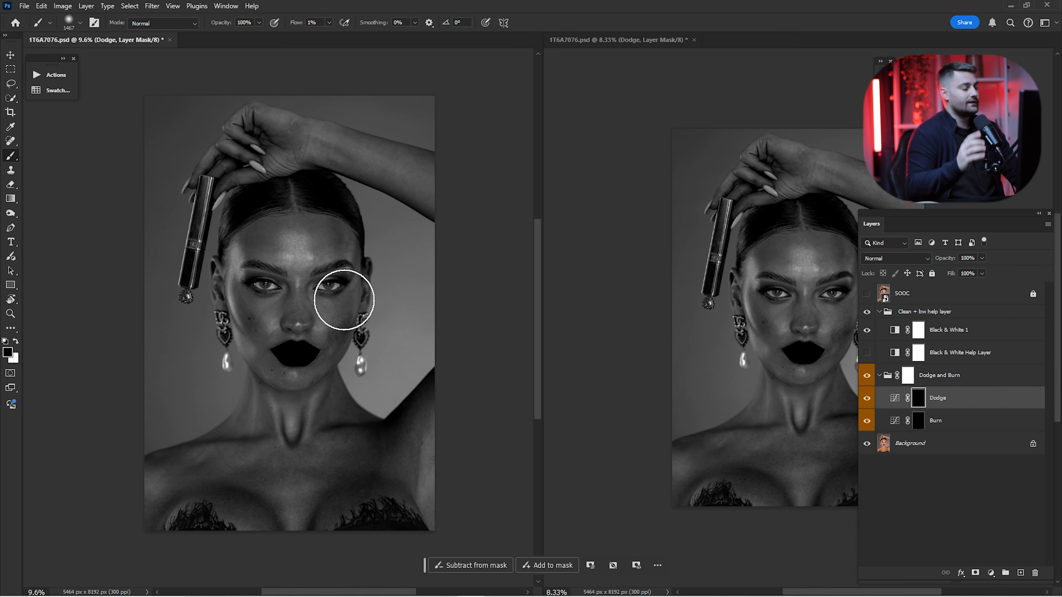
# Set the overview window's zoom to 10.15%, narrow it, and enlarge the forehead in the second document window to 45.22%.
pyautogui.press('z')
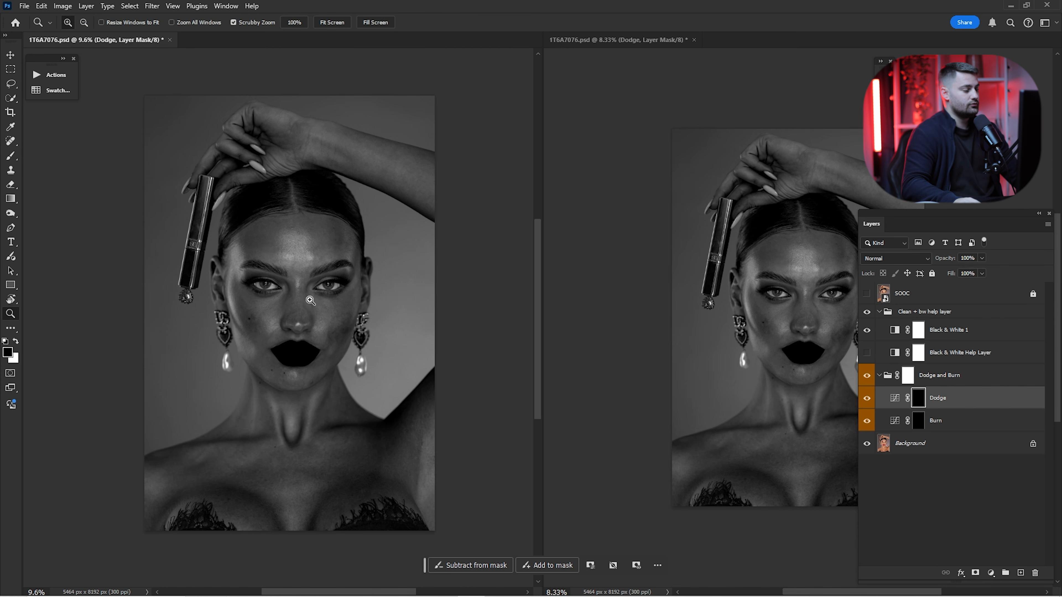
pyautogui.moveTo(315, 302); pyautogui.dragTo(301, 329)
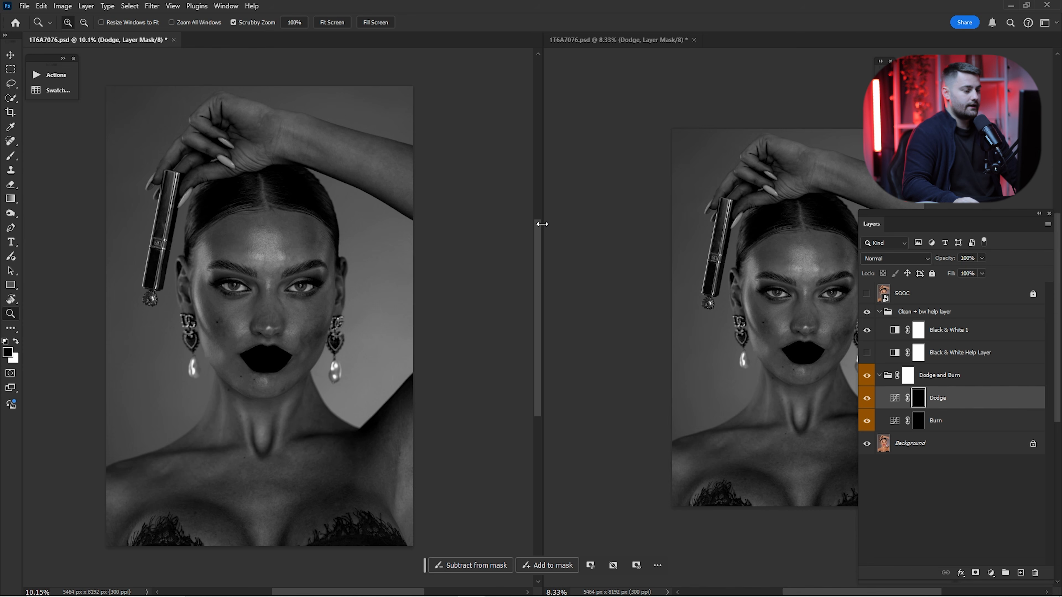
pyautogui.moveTo(542, 224); pyautogui.dragTo(370, 243)
pyautogui.click(739, 275)
pyautogui.moveTo(739, 272); pyautogui.dragTo(662, 266)
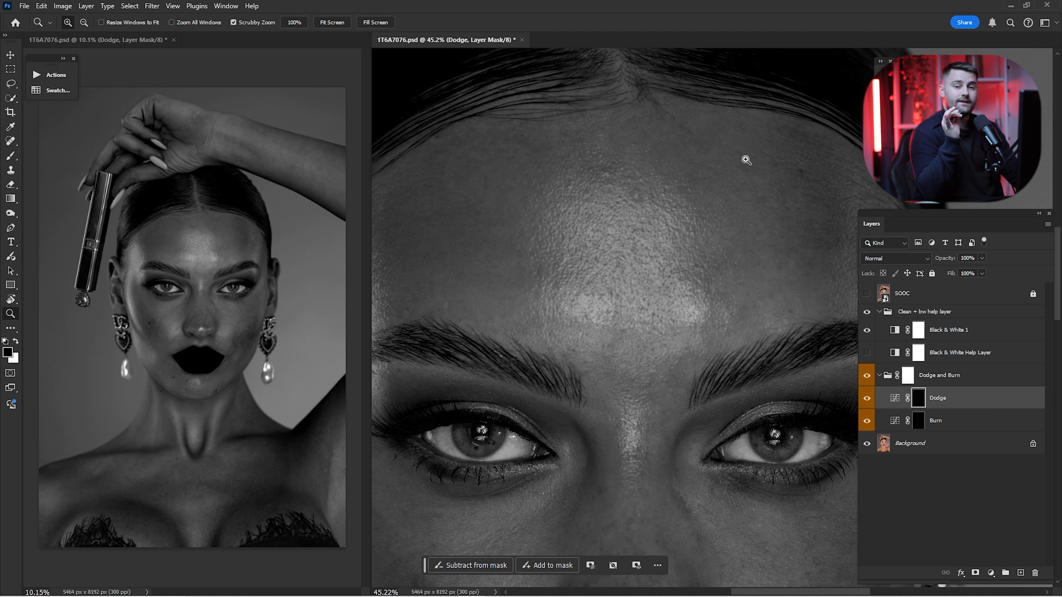
# Set the brush size to 300 px and make white the foreground colour for painting on the Dodge layer's mask.
pyautogui.press('b')
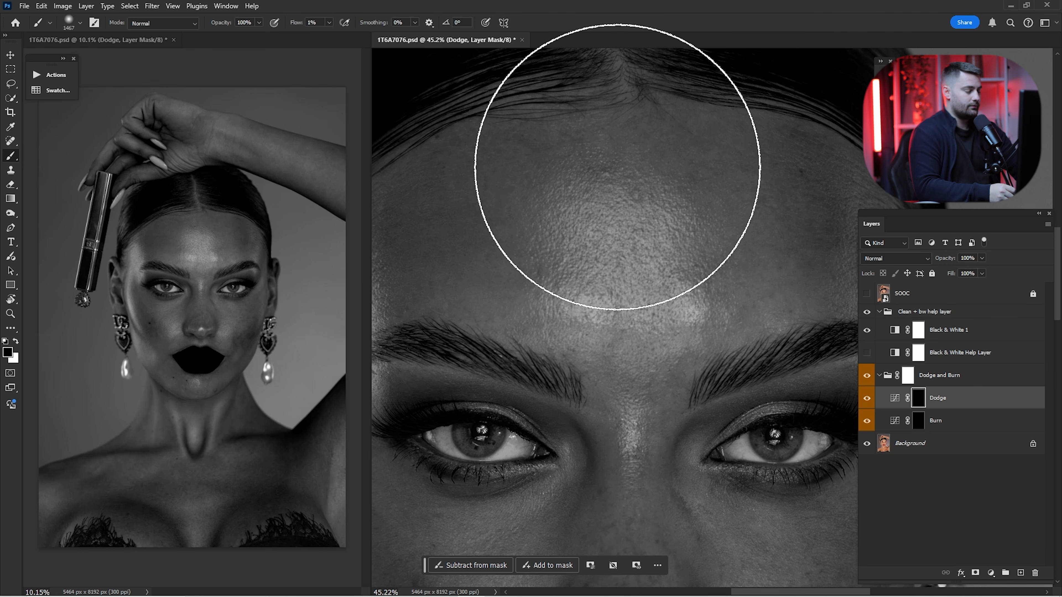
pyautogui.press('[')
pyautogui.press('[')
pyautogui.press('[')
pyautogui.press('[')
pyautogui.press('[')
pyautogui.press('[')
pyautogui.press('[')
pyautogui.press('[')
pyautogui.press('[')
pyautogui.press('[')
pyautogui.press('[')
pyautogui.press('[')
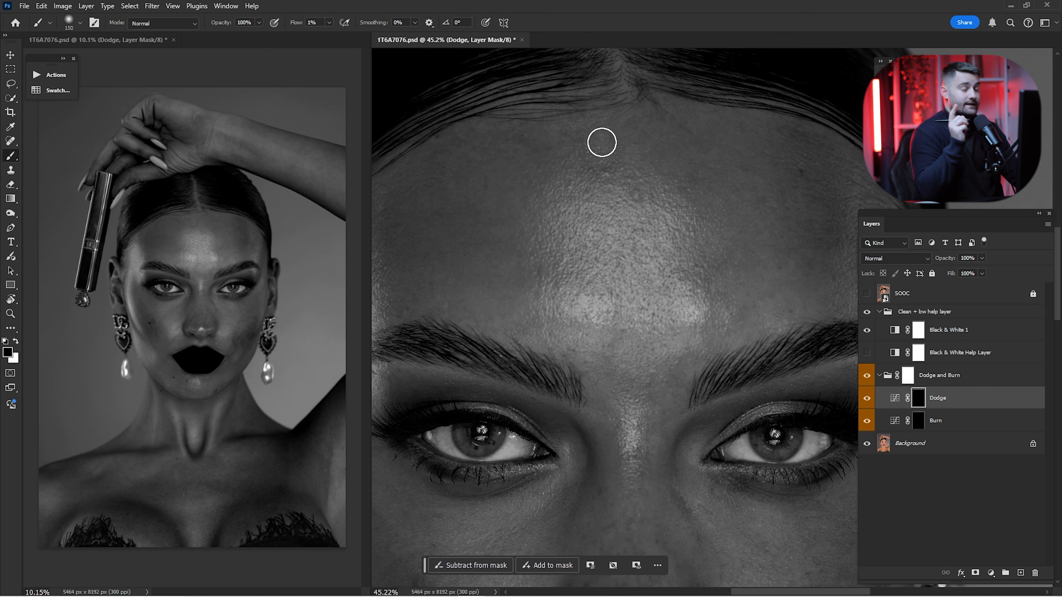
pyautogui.press(']')
pyautogui.press(']')
pyautogui.press(']')
pyautogui.press(']')
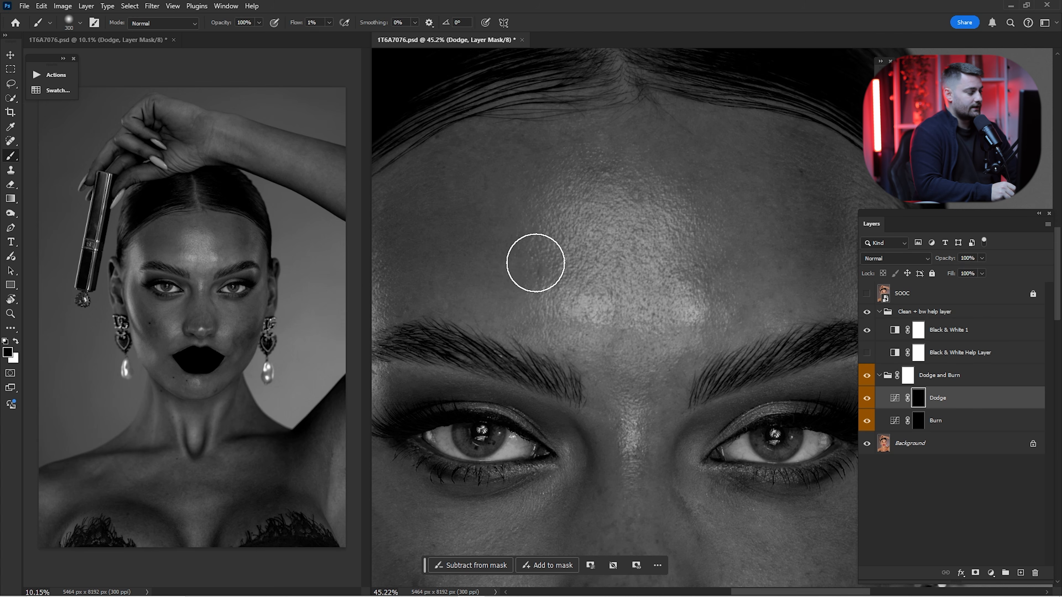
pyautogui.press('x')
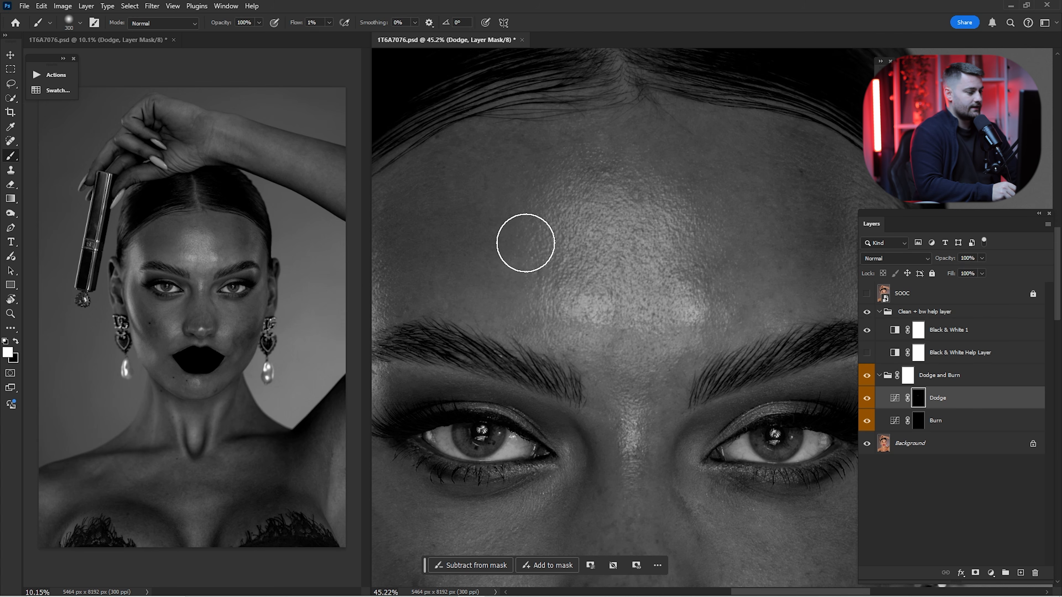
# Switch the Dodge layer's visibility off and on to compare its effect.
pyautogui.click(867, 398)
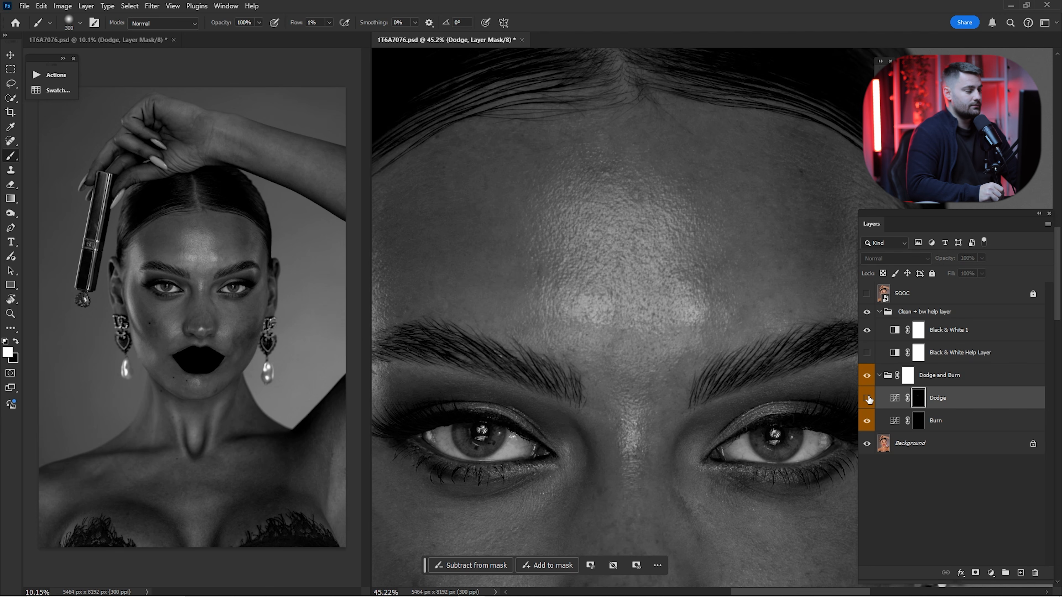
pyautogui.click(868, 398)
pyautogui.click(867, 398)
pyautogui.click(868, 398)
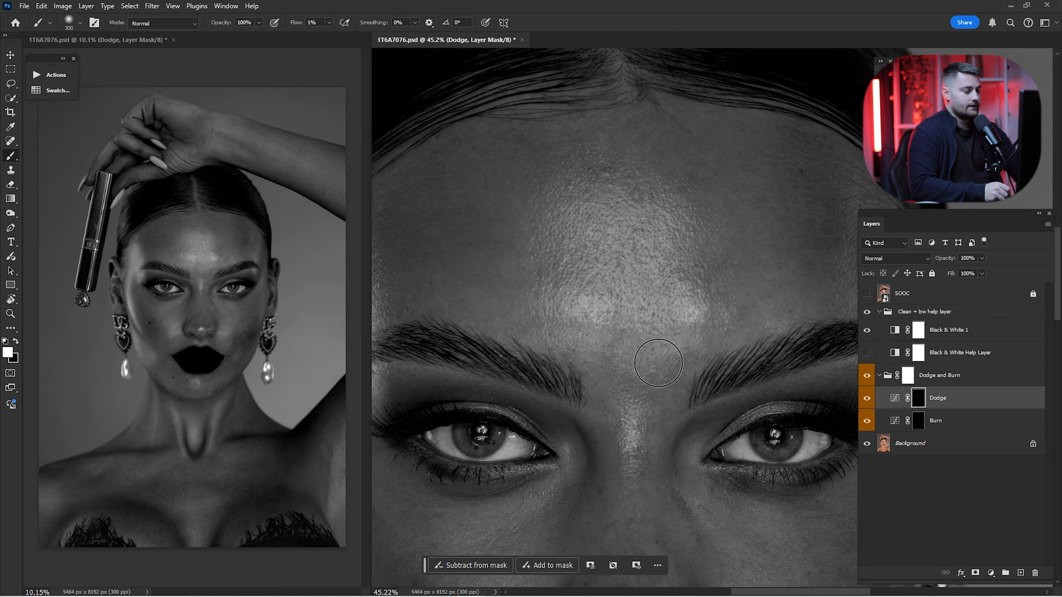
# Reduce the brush to 100 px and dodge the small dark areas around the highlights above the eyebrows.
pyautogui.press('[')
pyautogui.press('[')
pyautogui.press('[')
pyautogui.press('[')
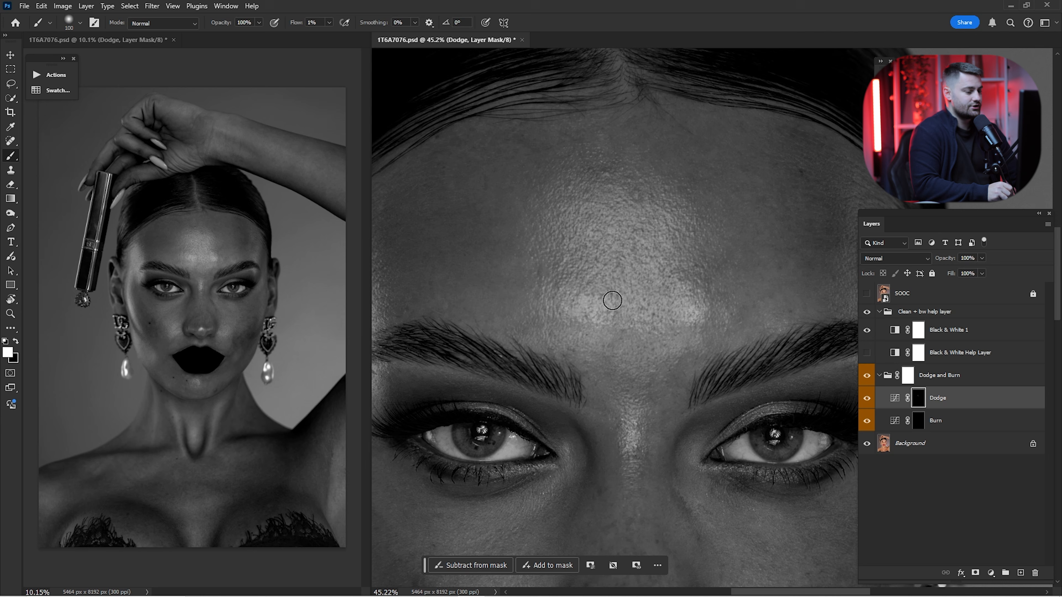
pyautogui.moveTo(620, 276); pyautogui.dragTo(572, 314)
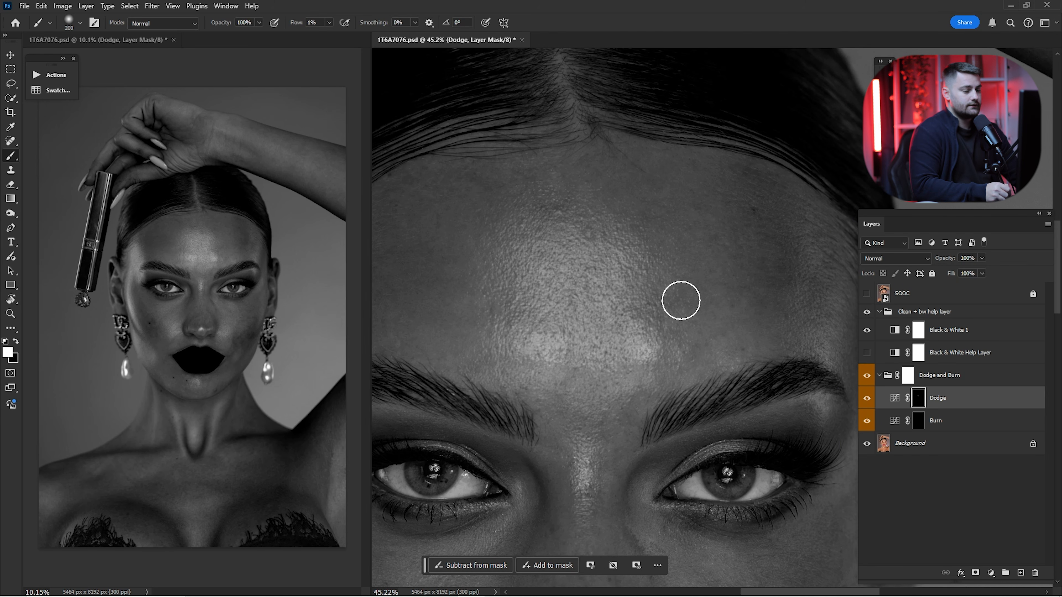
# Dodge the darker patches on both sides of the forehead with a 300 px brush.
pyautogui.press(']')
pyautogui.press(']')
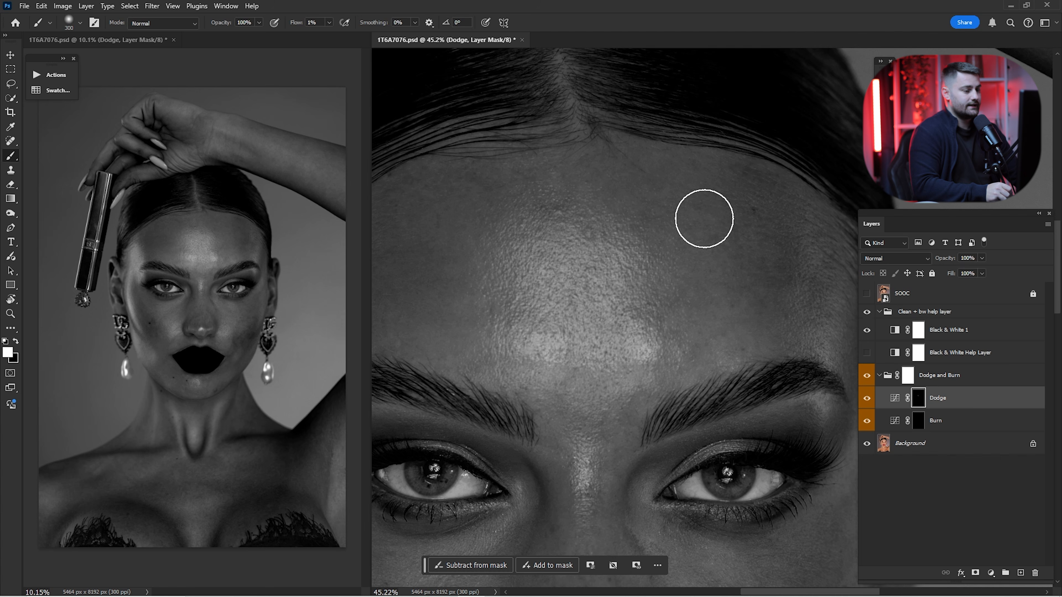
pyautogui.moveTo(610, 198); pyautogui.dragTo(712, 203)
pyautogui.moveTo(471, 283); pyautogui.dragTo(511, 209)
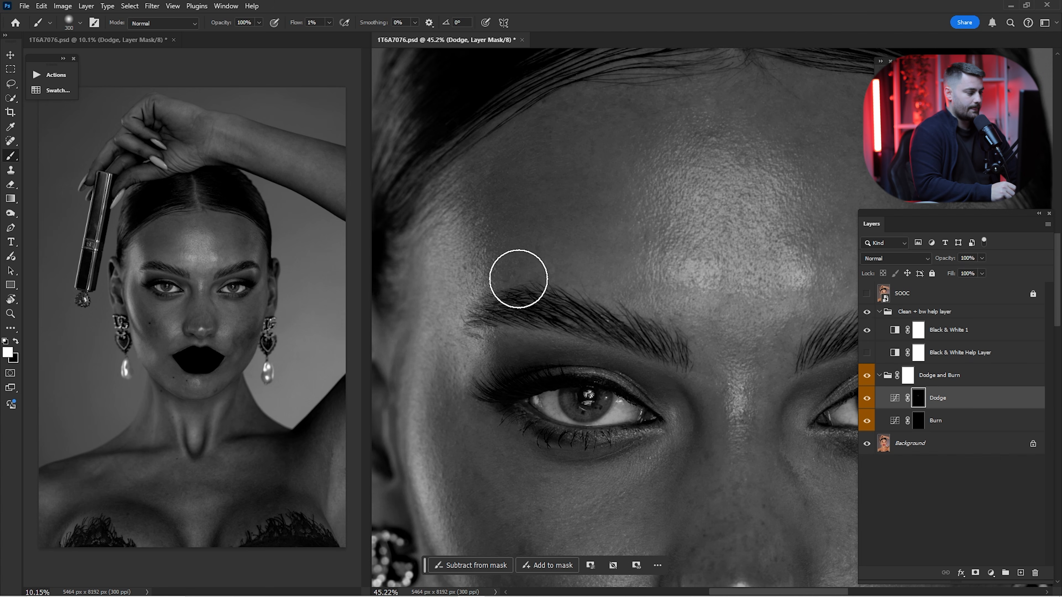
pyautogui.moveTo(625, 227)
pyautogui.mouseDown()
pyautogui.moveTo(535, 240)
pyautogui.moveTo(516, 289)
pyautogui.mouseUp()
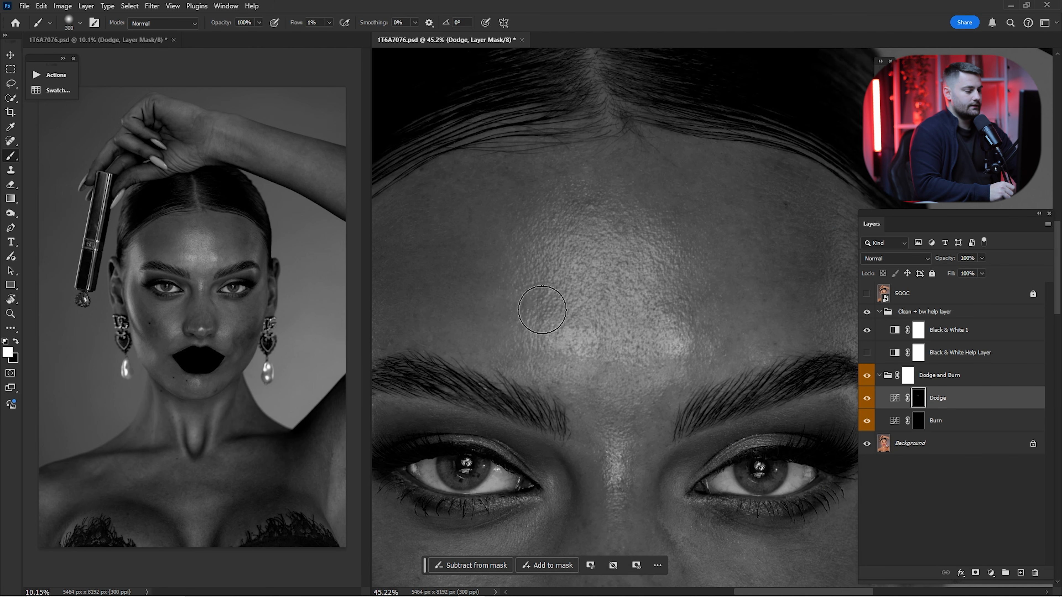
pyautogui.moveTo(454, 232); pyautogui.dragTo(554, 213)
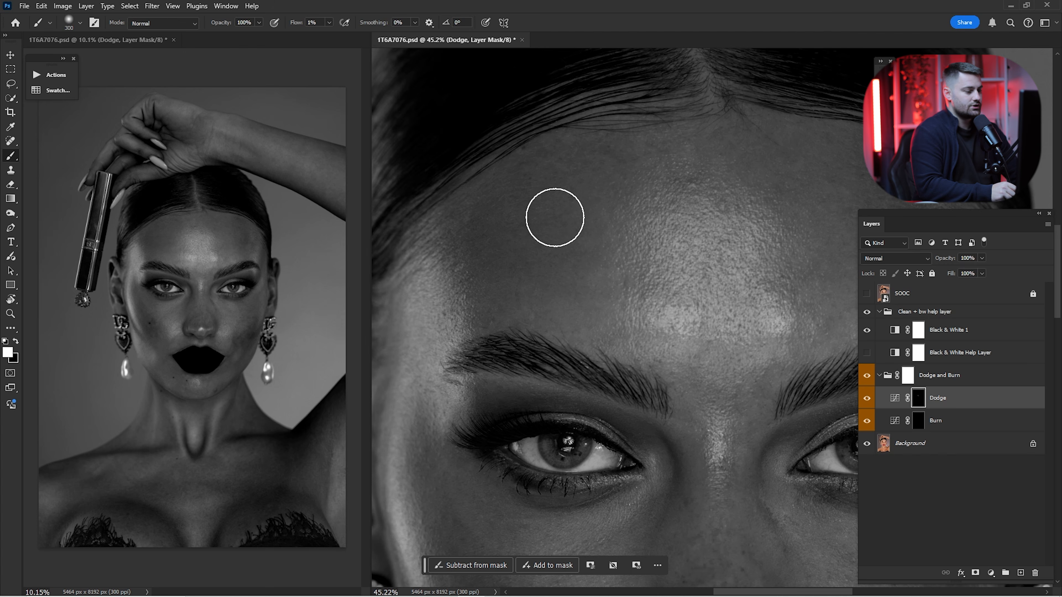
pyautogui.moveTo(491, 296); pyautogui.dragTo(520, 166)
pyautogui.moveTo(497, 276); pyautogui.dragTo(491, 189)
pyautogui.moveTo(572, 248); pyautogui.dragTo(593, 159)
# Zoom to 74.49% and dodge the dark spots under the eye and on the cheek beside the nose with an 80 px brush.
pyautogui.press('z')
pyautogui.moveTo(607, 315); pyautogui.dragTo(616, 330)
pyautogui.press('b')
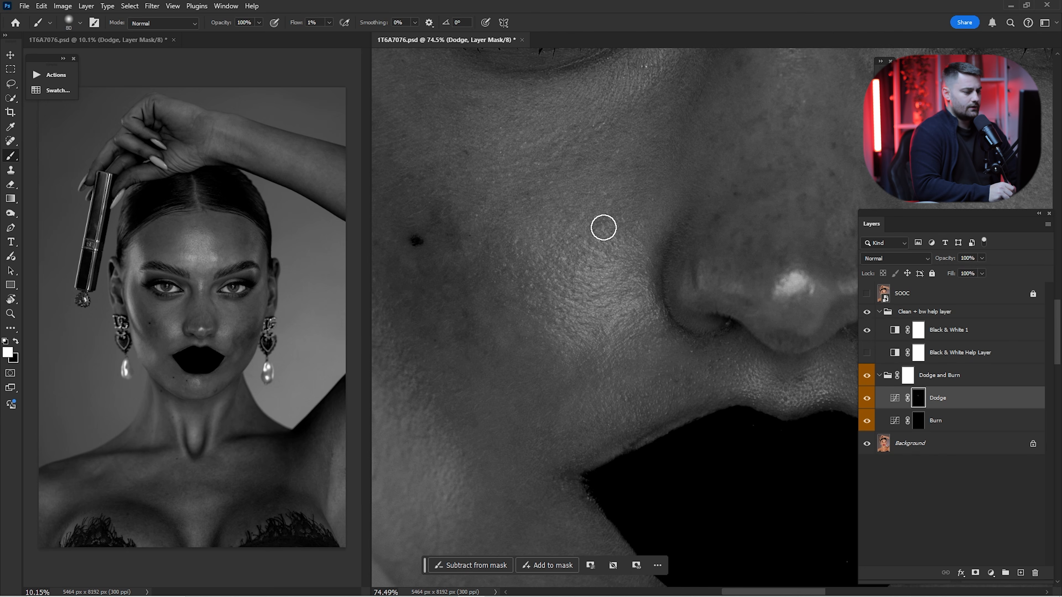
pyautogui.scroll(5, 603, 228)
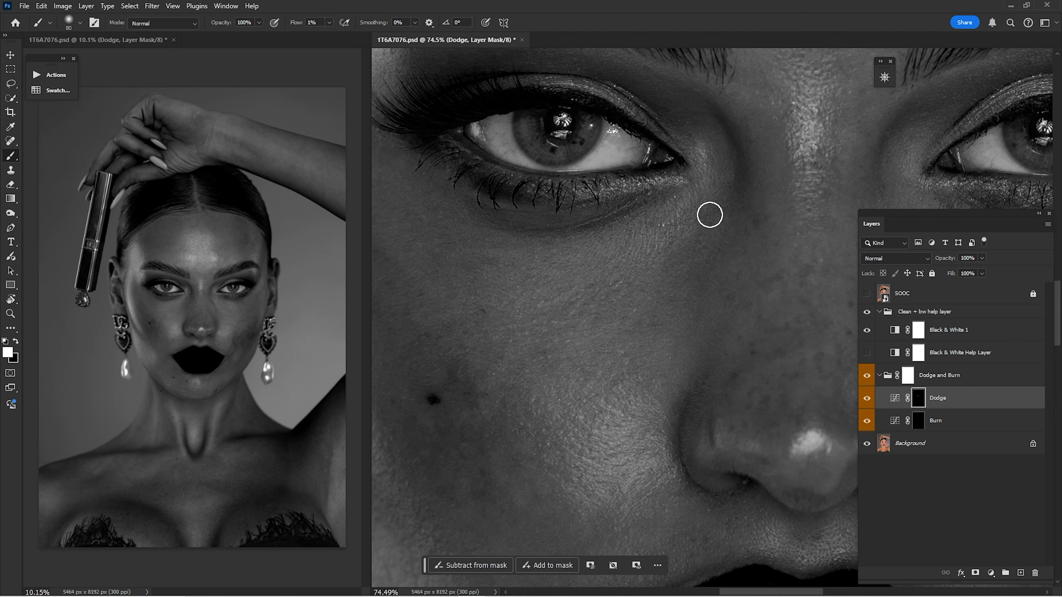
pyautogui.moveTo(644, 347); pyautogui.dragTo(681, 240)
pyautogui.moveTo(503, 281); pyautogui.dragTo(603, 298)
pyautogui.moveTo(609, 214); pyautogui.dragTo(619, 251)
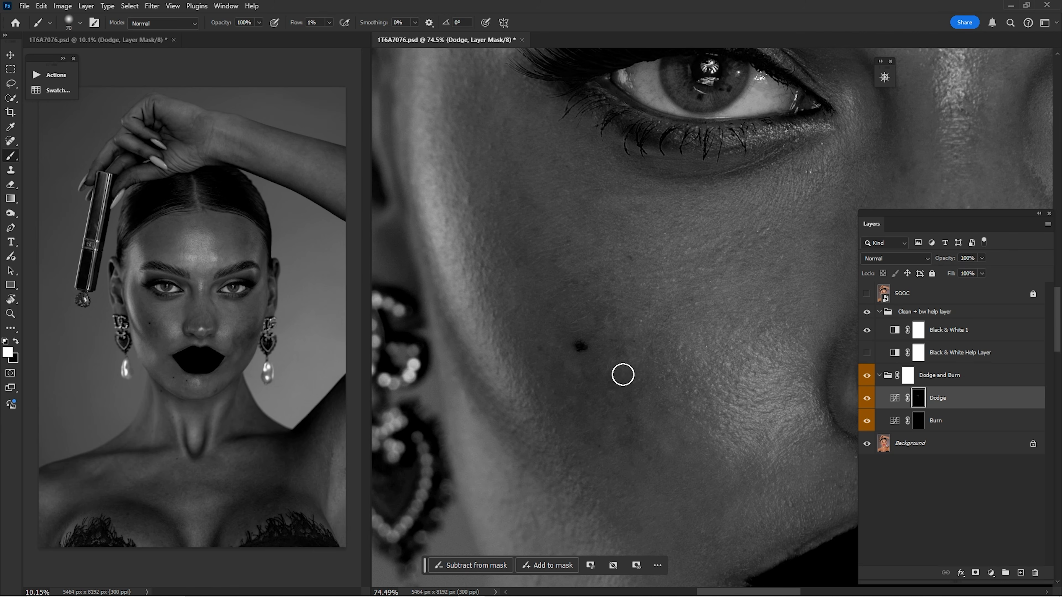
# Dodge the uneven dark areas around the cheek mole, reducing the brush to 60 px.
pyautogui.moveTo(627, 409); pyautogui.dragTo(602, 314)
pyautogui.press('[')
pyautogui.moveTo(754, 363); pyautogui.dragTo(718, 258)
pyautogui.moveTo(562, 181); pyautogui.dragTo(590, 242)
pyautogui.moveTo(659, 125); pyautogui.dragTo(656, 278)
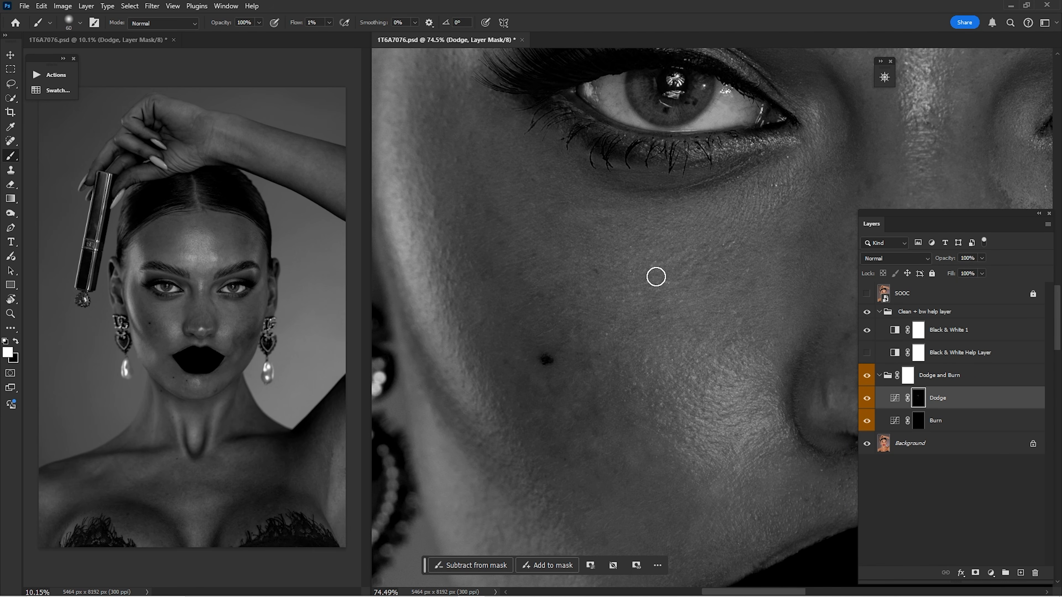
# Enlarge the brush to 125 px and burn the bright patches on the central forehead on the Burn layer's mask.
pyautogui.press(']')
pyautogui.press(']')
pyautogui.press(']')
pyautogui.press(']')
pyautogui.moveTo(753, 201); pyautogui.dragTo(731, 349)
pyautogui.moveTo(911, 109); pyautogui.dragTo(665, 297)
pyautogui.press(']')
pyautogui.moveTo(618, 279); pyautogui.dragTo(516, 297)
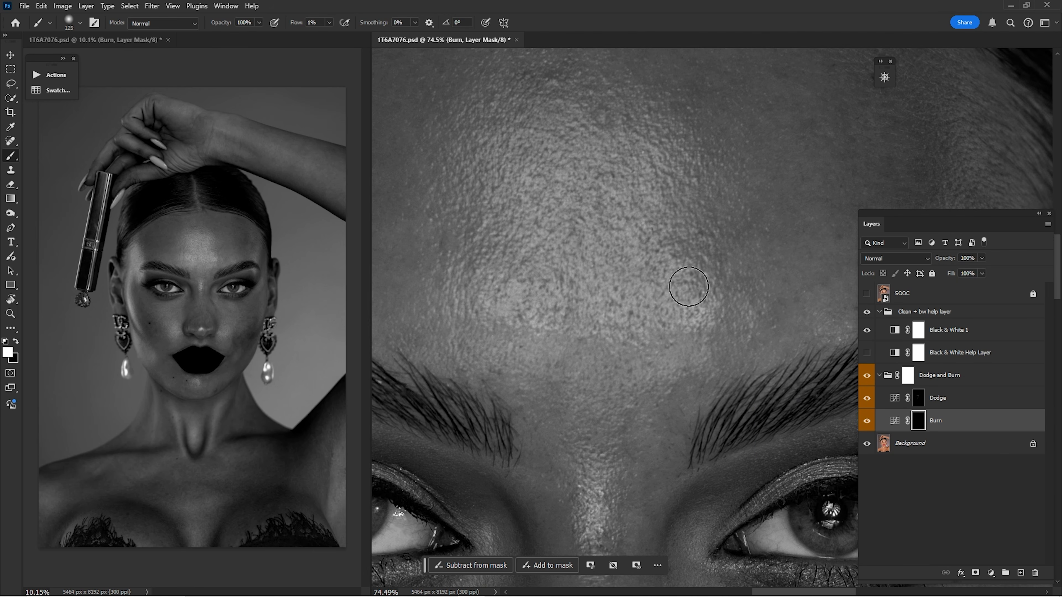
pyautogui.moveTo(579, 276)
pyautogui.mouseDown()
pyautogui.moveTo(567, 355)
pyautogui.moveTo(600, 276)
pyautogui.mouseUp()
pyautogui.moveTo(678, 202); pyautogui.dragTo(722, 106)
# Return to the Dodge layer's mask and dodge between the eyebrows and across the outer forehead, enlarging the brush to 200 px.
pyautogui.click(937, 398)
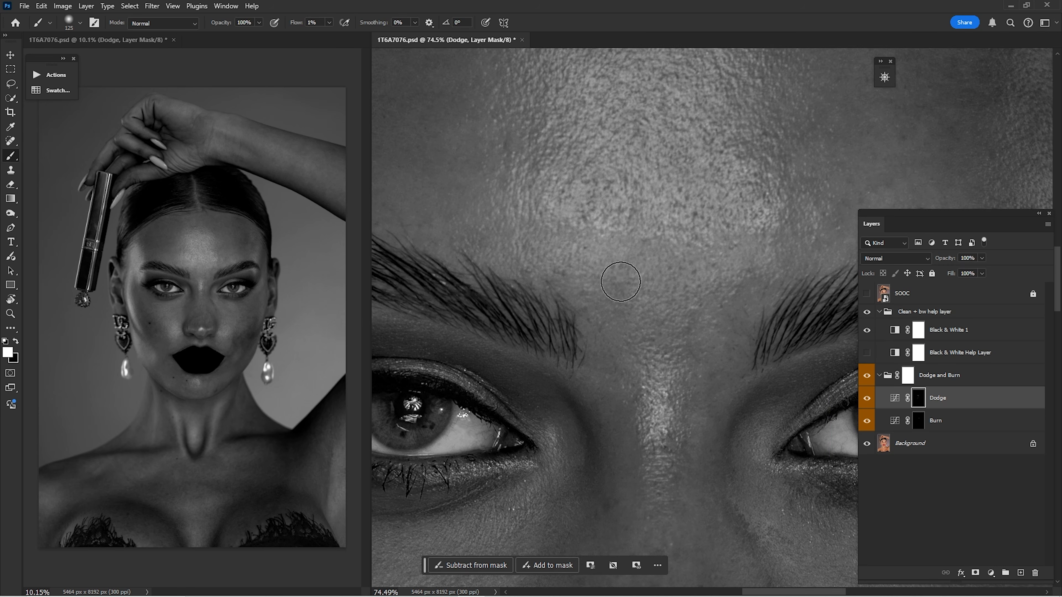
pyautogui.moveTo(534, 396); pyautogui.dragTo(657, 279)
pyautogui.press(']')
pyautogui.press(']')
pyautogui.press(']')
pyautogui.moveTo(398, 76)
pyautogui.mouseDown()
pyautogui.moveTo(607, 247)
pyautogui.moveTo(424, 429)
pyautogui.mouseUp()
pyautogui.moveTo(731, 234); pyautogui.dragTo(506, 196)
pyautogui.moveTo(731, 234); pyautogui.dragTo(505, 198)
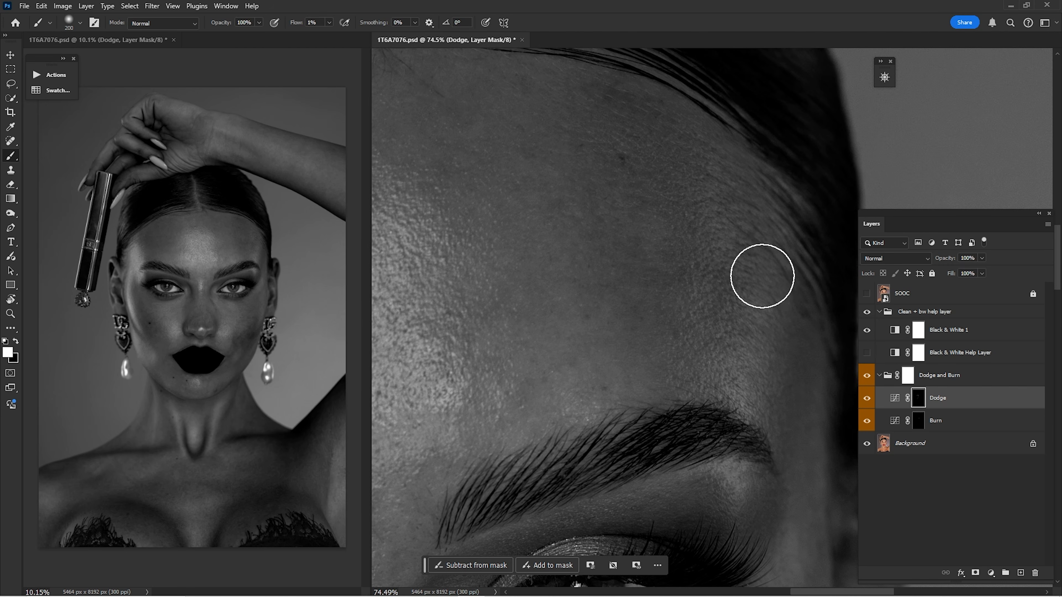
# Burn the bright areas of the outer forehead on the Burn layer's mask with a 125 px brush.
pyautogui.click(935, 420)
pyautogui.press('[')
pyautogui.press('[')
pyautogui.press('[')
pyautogui.moveTo(593, 395)
pyautogui.mouseDown()
pyautogui.moveTo(628, 344)
pyautogui.moveTo(742, 337)
pyautogui.moveTo(688, 406)
pyautogui.moveTo(652, 109)
pyautogui.mouseUp()
# Dodge the dark patches on the other cheek on the Dodge layer's mask, reducing the brush to 100 px.
pyautogui.click(938, 398)
pyautogui.moveTo(502, 481); pyautogui.dragTo(514, 282)
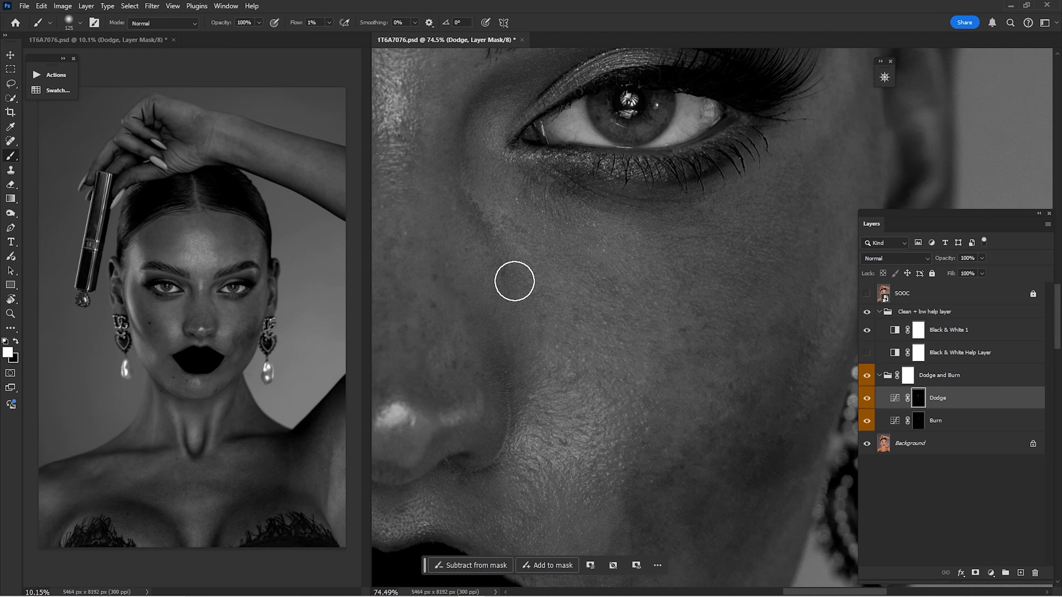
pyautogui.press('[')
pyautogui.press(']')
pyautogui.press(']')
pyautogui.moveTo(680, 369); pyautogui.dragTo(657, 222)
pyautogui.press('[')
pyautogui.press('[')
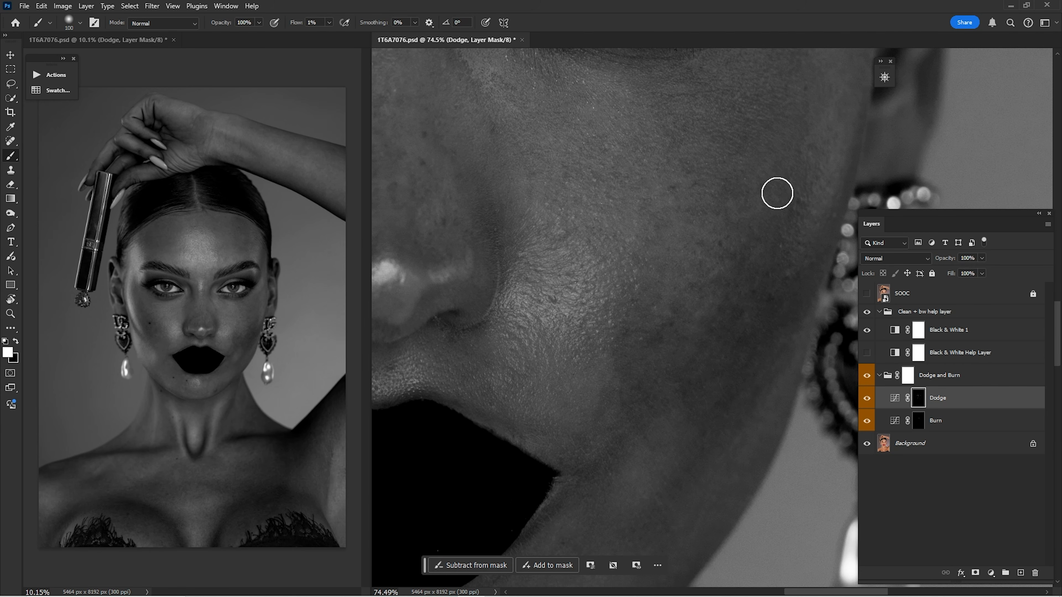
pyautogui.moveTo(715, 360); pyautogui.dragTo(750, 210)
# Burn the bright areas along the outer cheek on the Burn layer's mask with a larger brush.
pyautogui.hotkey('alt', '[')
pyautogui.press(']')
pyautogui.press(']')
pyautogui.press(']')
pyautogui.moveTo(694, 301); pyautogui.dragTo(834, 184)
# Dodge the dark areas around the mouth, chin and jaw on the Dodge layer's mask with a 125 px brush.
pyautogui.hotkey('alt', ']')
pyautogui.press('[')
pyautogui.press('[')
pyautogui.moveTo(493, 335); pyautogui.dragTo(754, 347)
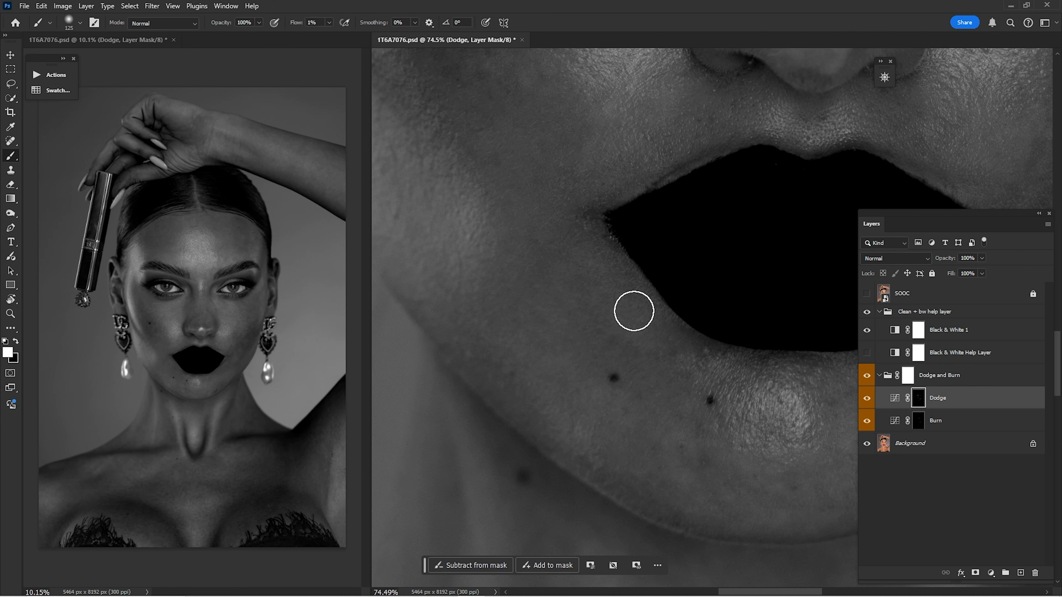
pyautogui.moveTo(633, 311); pyautogui.dragTo(581, 434)
pyautogui.moveTo(682, 261); pyautogui.dragTo(537, 401)
# Burn the bright spots around the nose on the Burn layer's mask with a brush of about 70 px.
pyautogui.press('[')
pyautogui.press('[')
pyautogui.press('[')
pyautogui.press('[')
pyautogui.press('[')
pyautogui.press('[')
pyautogui.press('[')
pyautogui.press('[')
pyautogui.press('[')
pyautogui.press('[')
pyautogui.press('[')
pyautogui.press('[')
pyautogui.hotkey('alt', '[')
pyautogui.press(']')
pyautogui.press(']')
pyautogui.press(']')
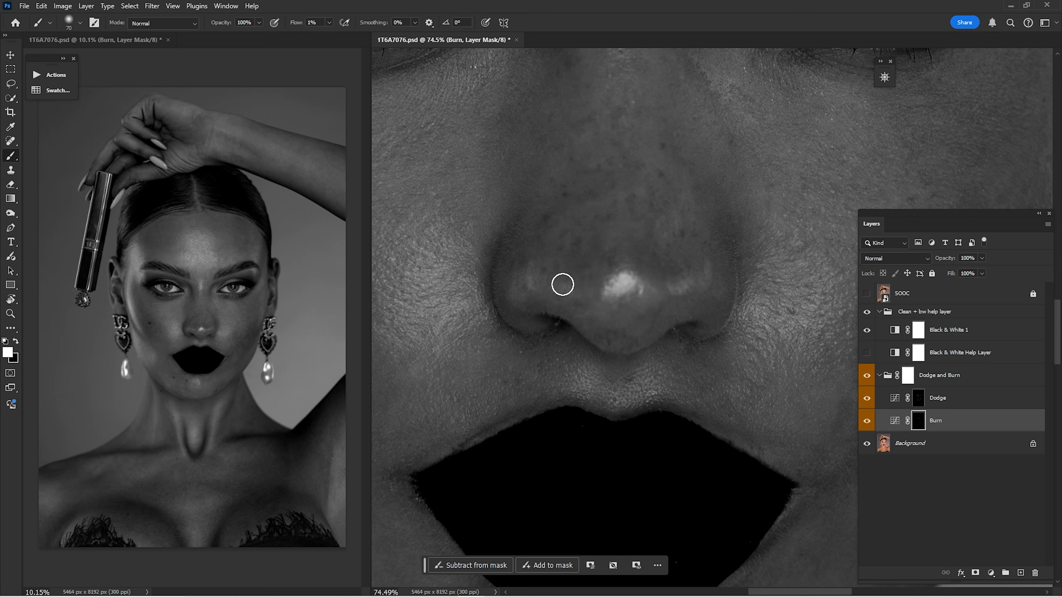
# Return to the Dodge layer's mask and dodge the neck and upper chest, bringing the brush to 400 px.
pyautogui.hotkey('alt', ']')
pyautogui.moveTo(651, 196); pyautogui.dragTo(641, 393)
pyautogui.scroll(-10, 721, 335)
pyautogui.press(']')
pyautogui.press(']')
pyautogui.press(']')
pyautogui.press(']')
pyautogui.press(']')
pyautogui.press(']')
pyautogui.press(']')
pyautogui.press(']')
pyautogui.press(']')
pyautogui.press(']')
pyautogui.press(']')
pyautogui.press(']')
pyautogui.press(']')
pyautogui.press(']')
pyautogui.press(']')
pyautogui.moveTo(679, 527)
pyautogui.mouseDown()
pyautogui.moveTo(652, 375)
pyautogui.moveTo(724, 392)
pyautogui.moveTo(720, 365)
pyautogui.mouseUp()
pyautogui.press('[')
pyautogui.press('[')
pyautogui.press('[')
pyautogui.press('[')
pyautogui.press('[')
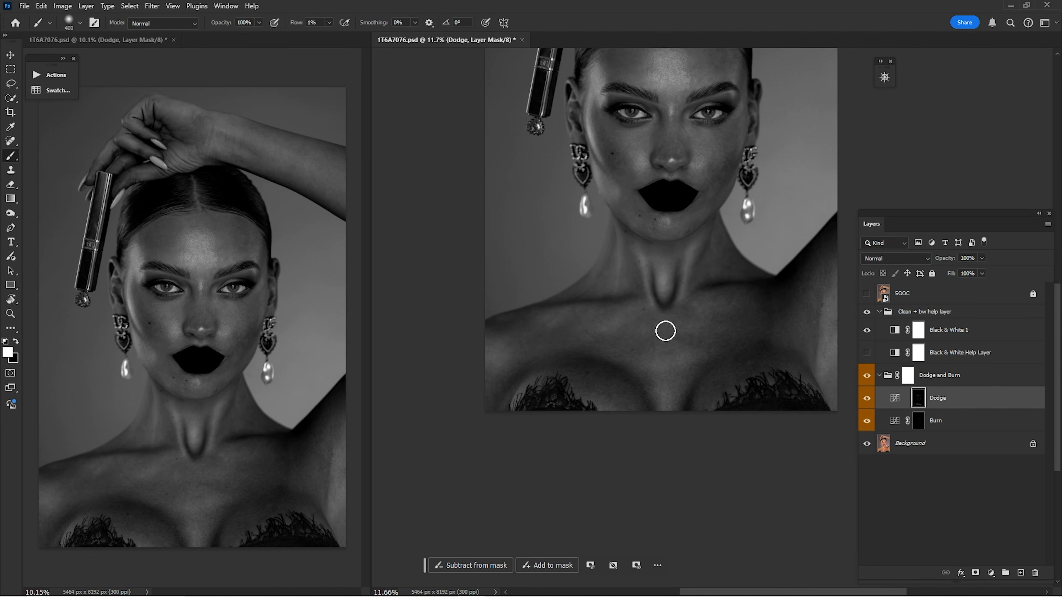
# Dodge uneven areas of the shoulders, neck and chin, going down to a 90 px brush, and switch to the Burn layer's mask.
pyautogui.press(']')
pyautogui.press(']')
pyautogui.press(']')
pyautogui.press(']')
pyautogui.moveTo(825, 296); pyautogui.dragTo(702, 324)
pyautogui.moveTo(543, 209); pyautogui.dragTo(577, 210)
pyautogui.moveTo(565, 124); pyautogui.dragTo(633, 339)
pyautogui.press('[')
pyautogui.moveTo(608, 513); pyautogui.dragTo(588, 351)
pyautogui.scroll(5, 588, 351)
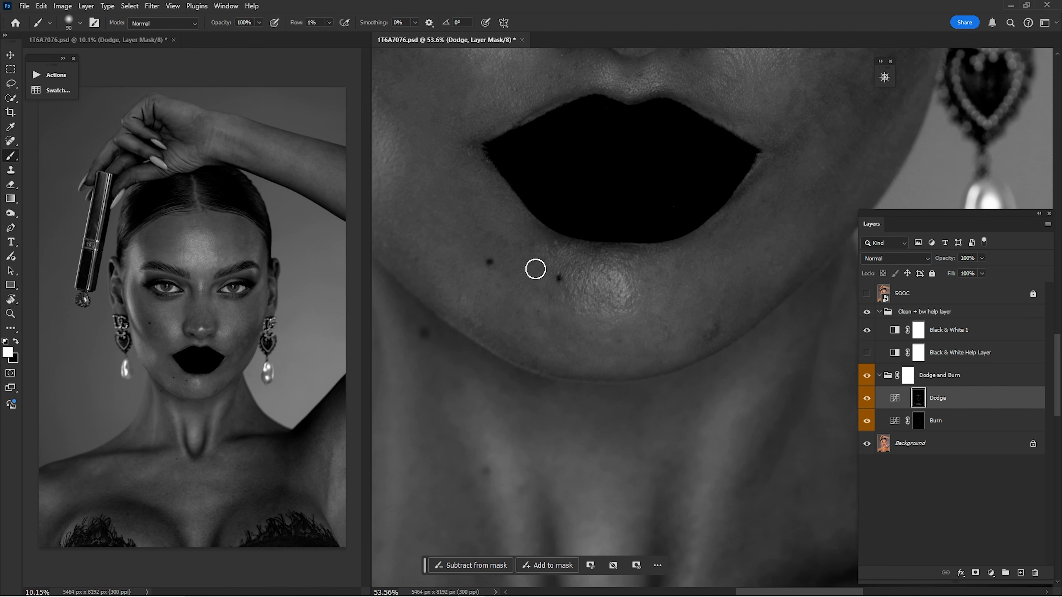
pyautogui.hotkey('alt', '[')
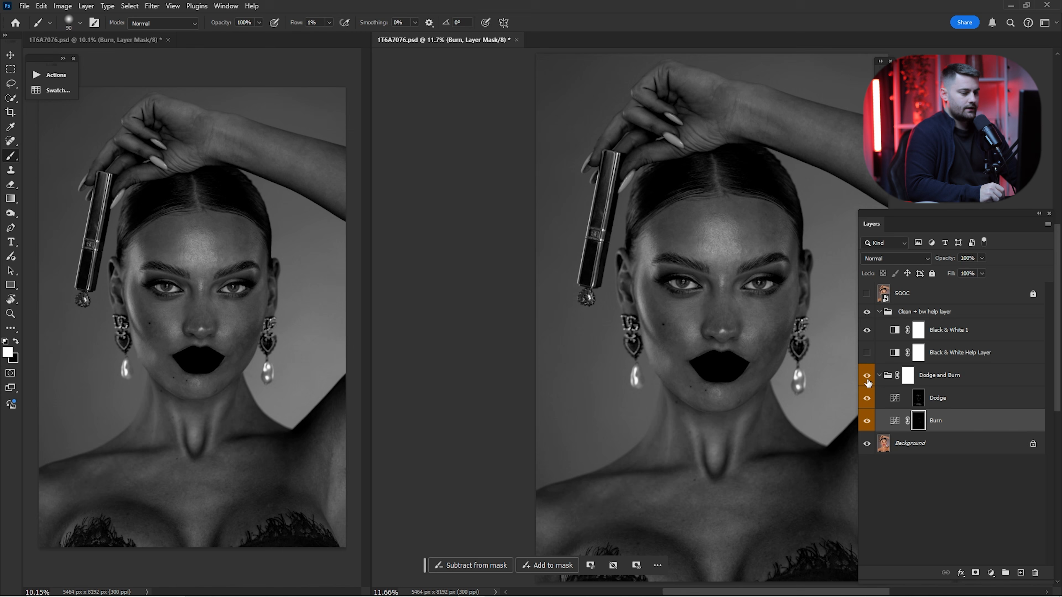
# Switch the Dodge and Burn group off and on to compare the black-and-white portrait before and after.
pyautogui.click(866, 382)
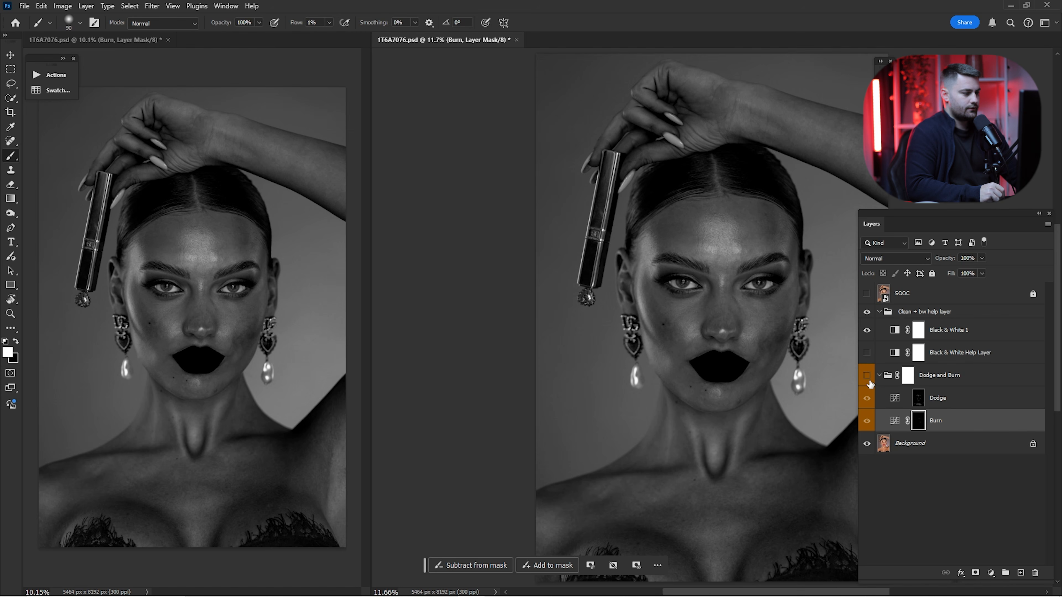
pyautogui.click(867, 381)
pyautogui.click(867, 381)
pyautogui.click(866, 381)
# Hide the Clean + bw help layer group and compare the Dodge and Burn group on and off in colour.
pyautogui.click(866, 311)
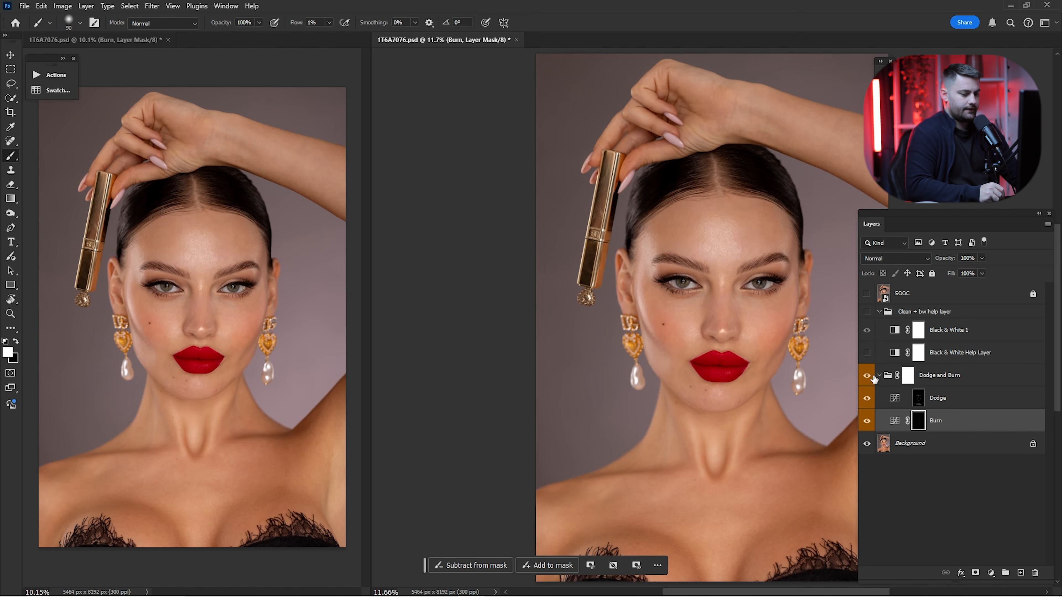
pyautogui.click(867, 375)
pyautogui.click(867, 376)
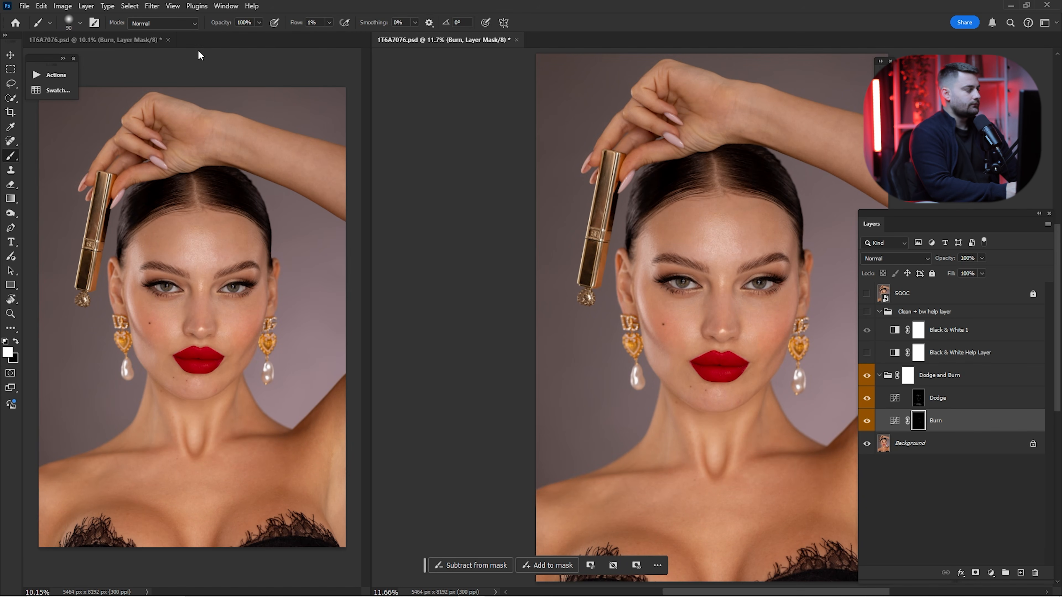
# Close the extra overview window and check the retouched portrait against the SOOC layer and close up on the face.
pyautogui.click(168, 40)
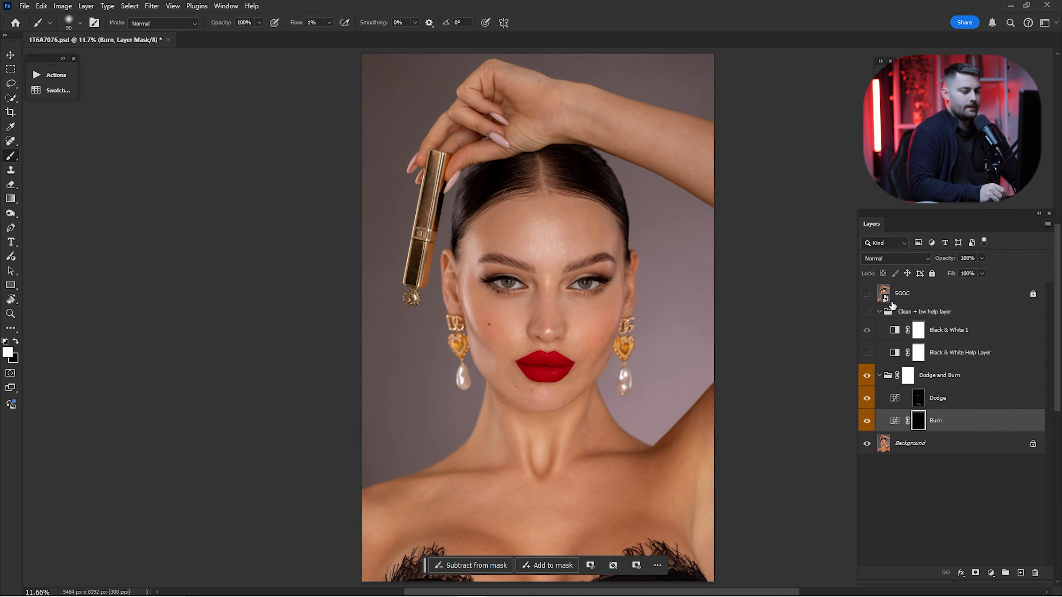
pyautogui.click(867, 294)
pyautogui.keyDown('ctrl'); pyautogui.click(533, 331); pyautogui.keyUp('ctrl')
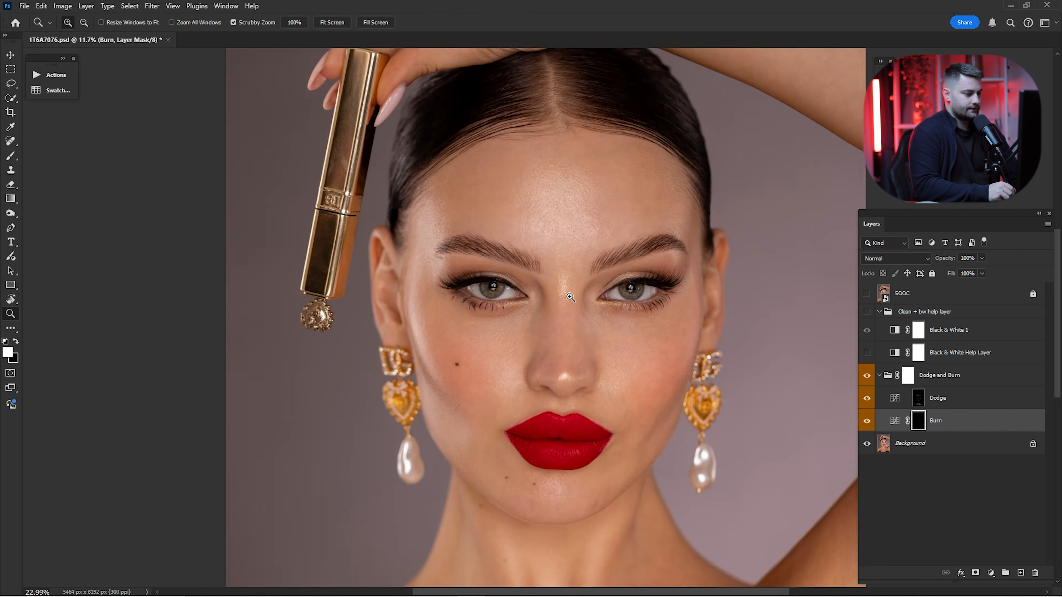
pyautogui.hotkey('ctrl', '0')
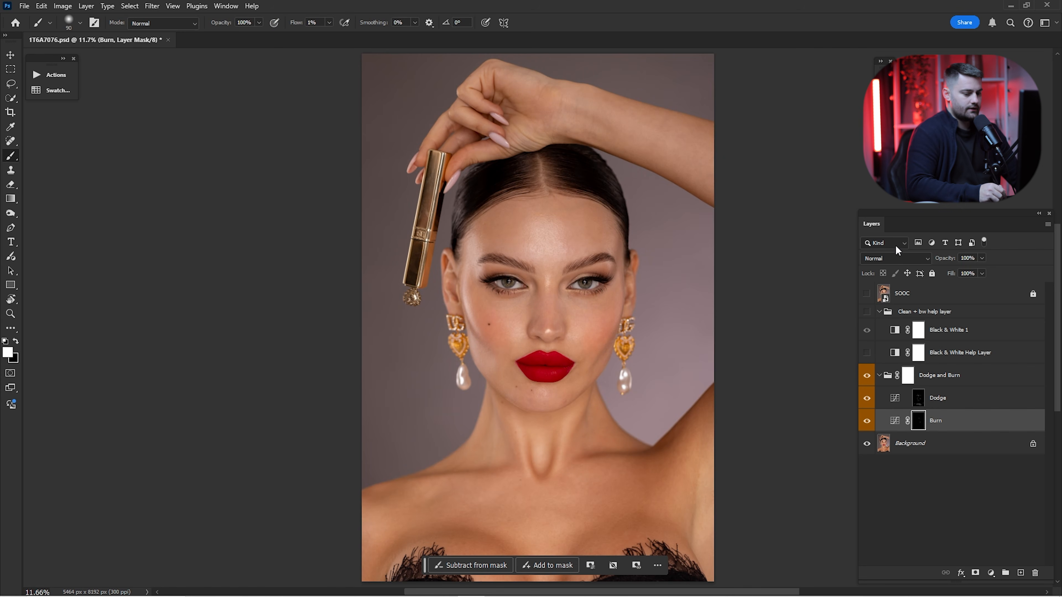
# Toggle the Burn and Dodge layers off and on to compare each one's effect on the portrait.
pyautogui.moveTo(866, 420); pyautogui.dragTo(869, 402)
pyautogui.click(868, 400)
pyautogui.click(867, 401)
pyautogui.click(866, 400)
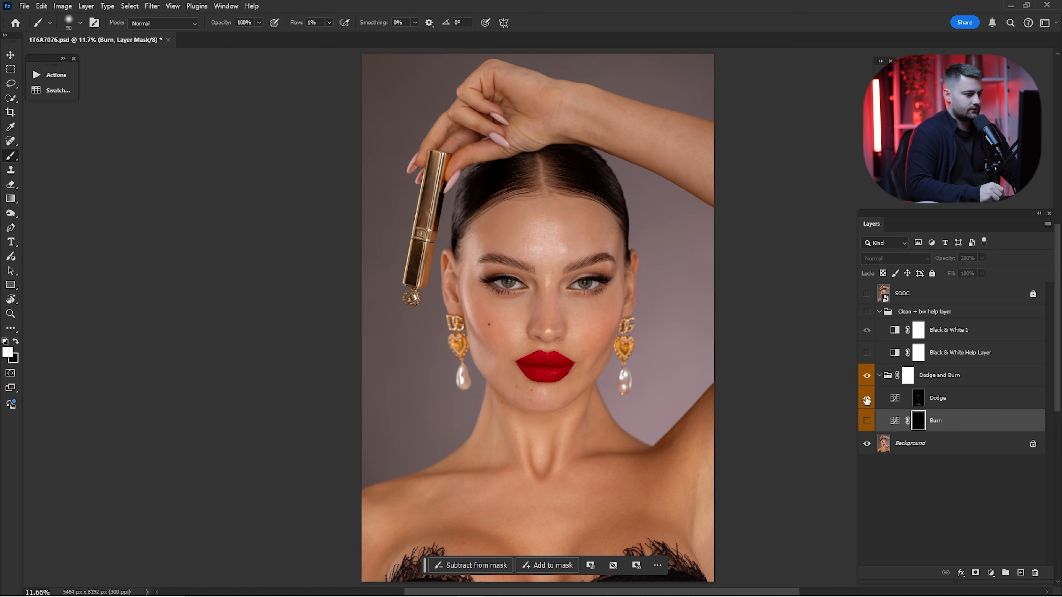
pyautogui.click(866, 400)
pyautogui.click(867, 397)
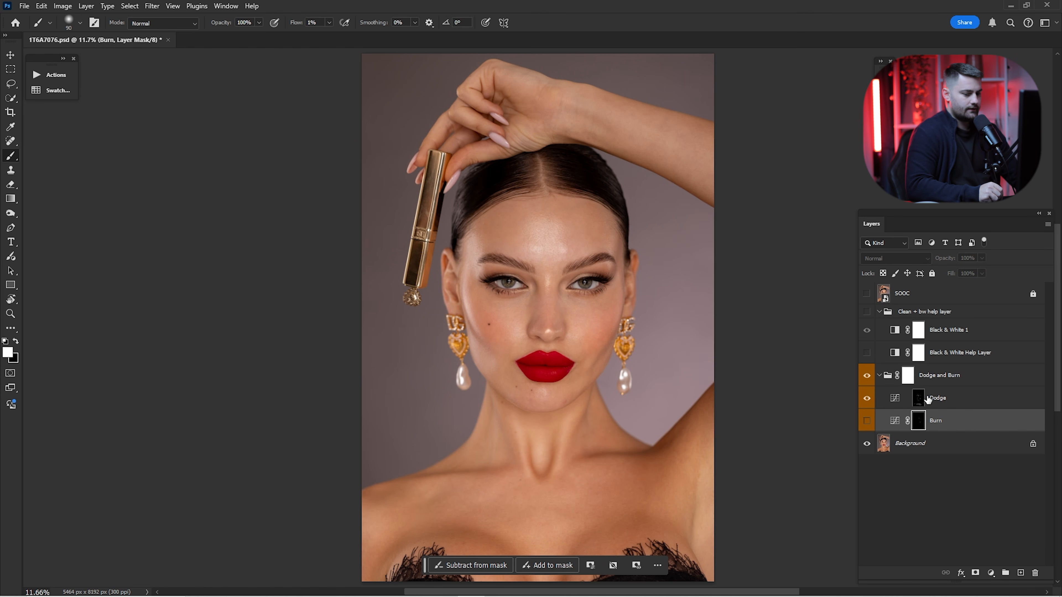
# Set the Dodge layer's opacity to 85%, show the Burn layer again and select its mask.
pyautogui.click(919, 399)
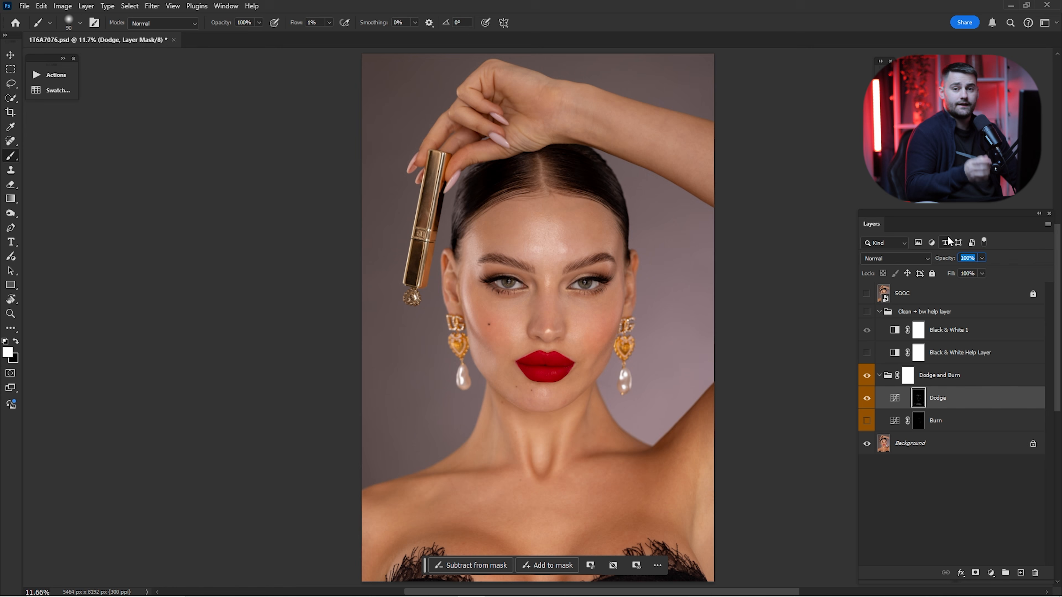
pyautogui.write('85')
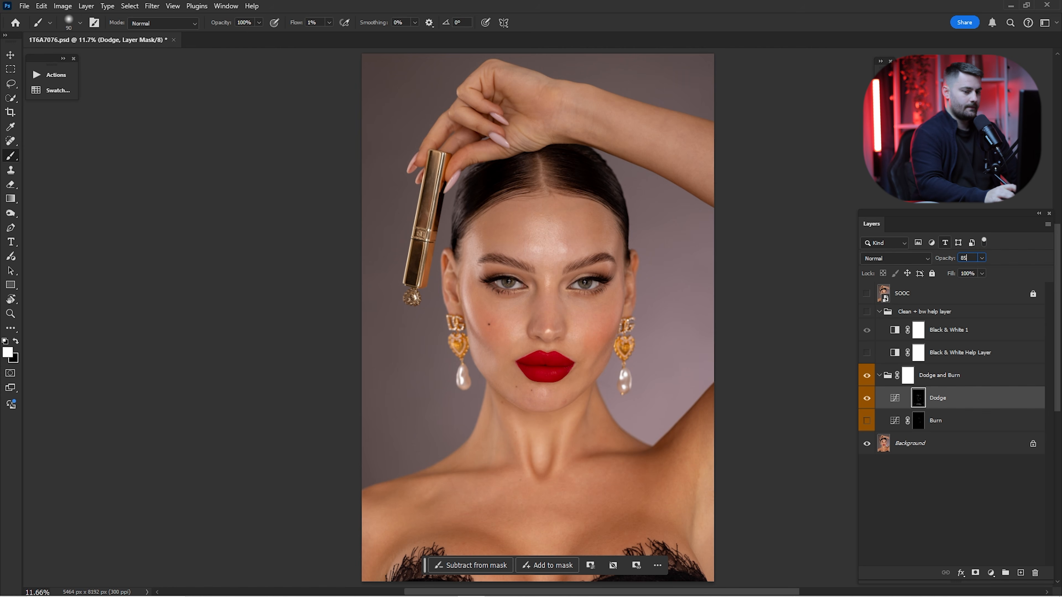
pyautogui.press('Return')
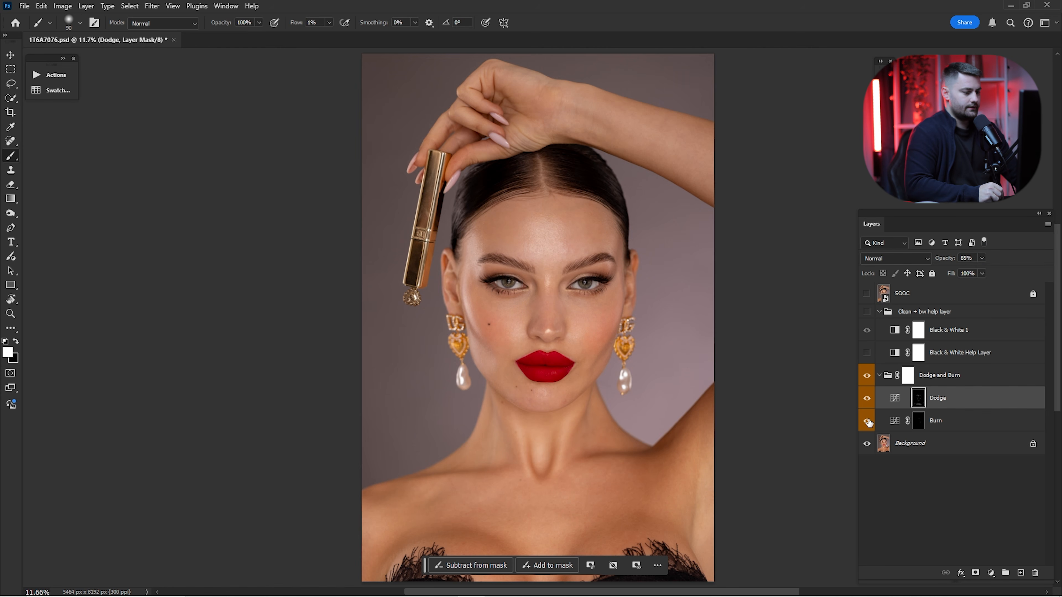
pyautogui.click(918, 420)
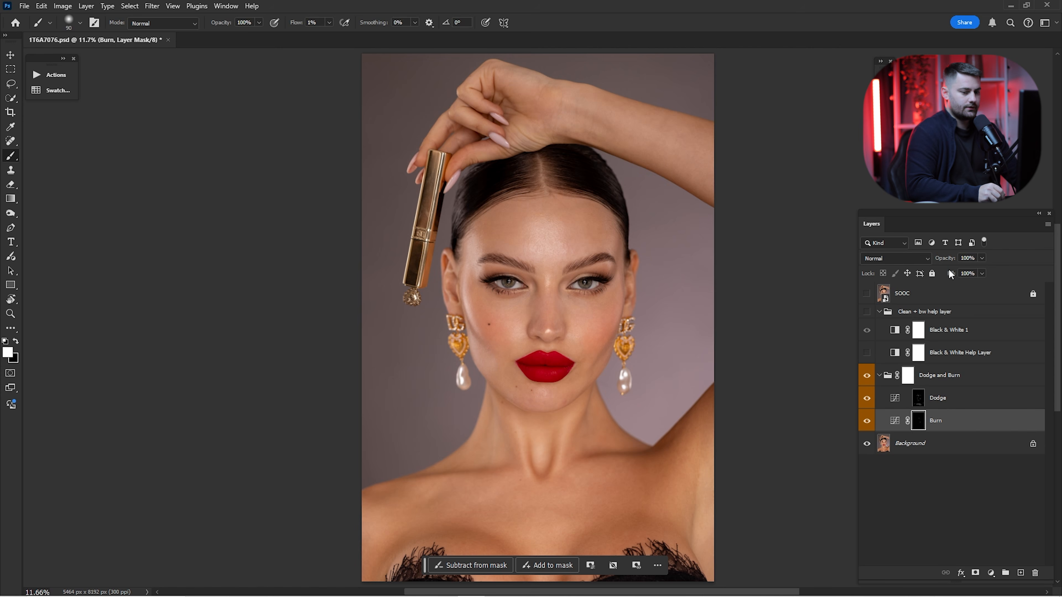
pyautogui.moveTo(944, 262); pyautogui.dragTo(942, 262)
# Collapse the Dodge and Burn group and compare the portrait with the group switched off and against the SOOC layer.
pyautogui.click(879, 375)
pyautogui.click(866, 375)
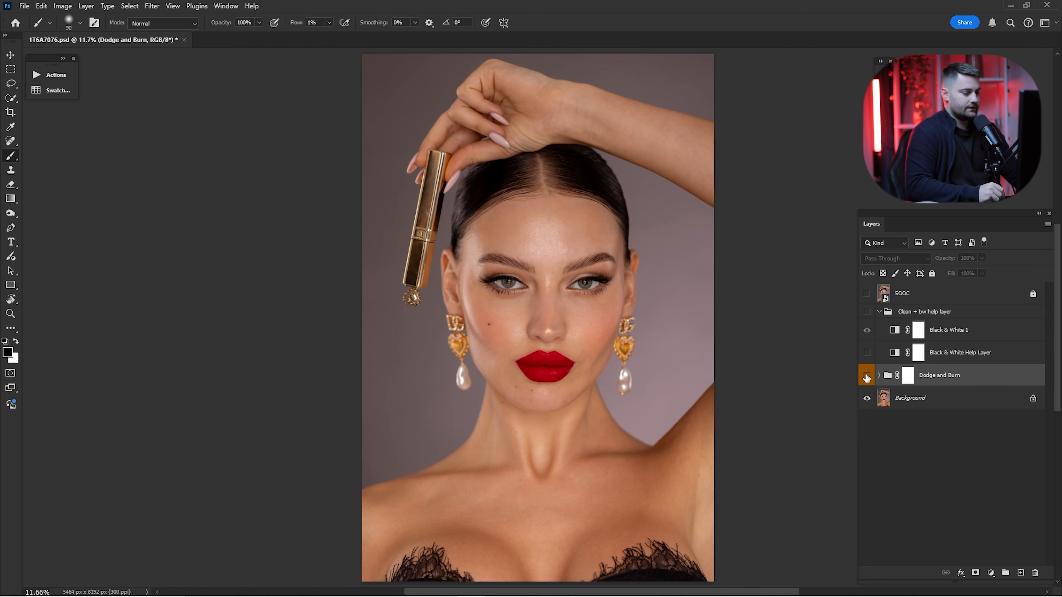
pyautogui.click(867, 375)
pyautogui.click(867, 375)
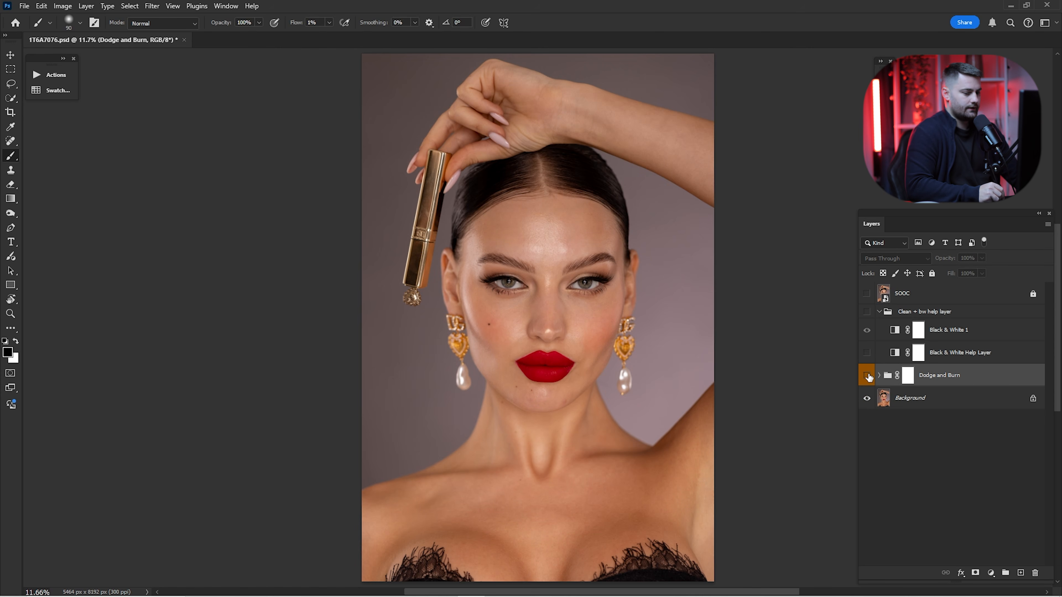
pyautogui.click(866, 376)
pyautogui.click(866, 376)
pyautogui.click(867, 374)
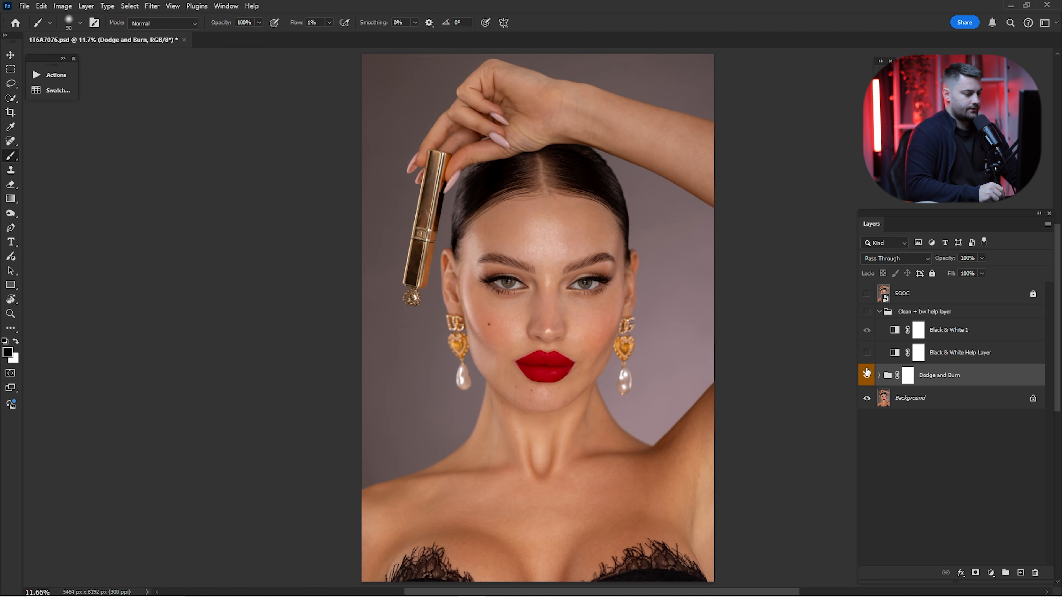
pyautogui.click(866, 294)
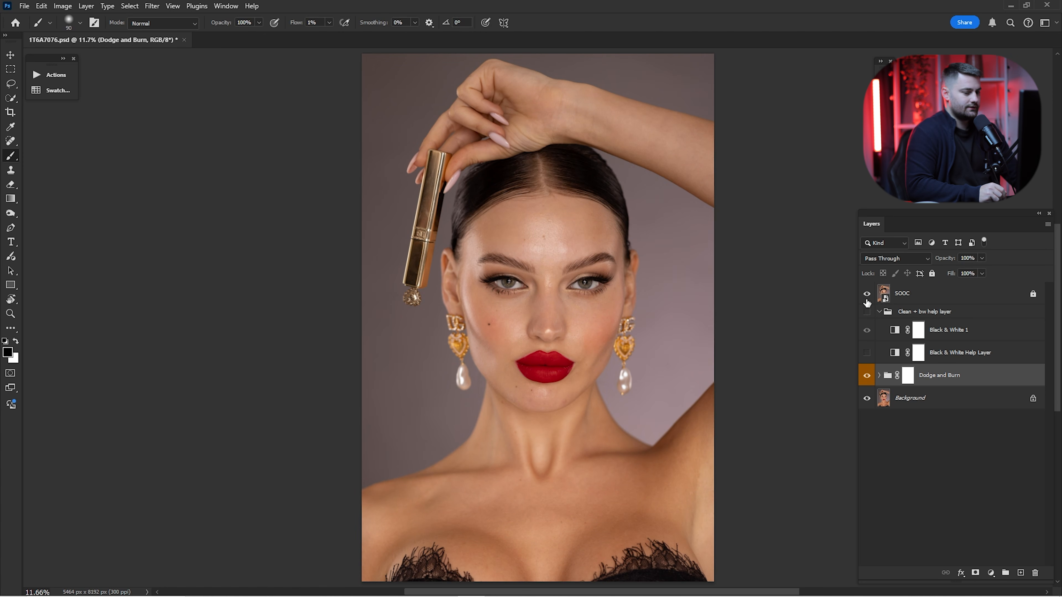
pyautogui.click(866, 295)
pyautogui.click(866, 375)
pyautogui.click(866, 376)
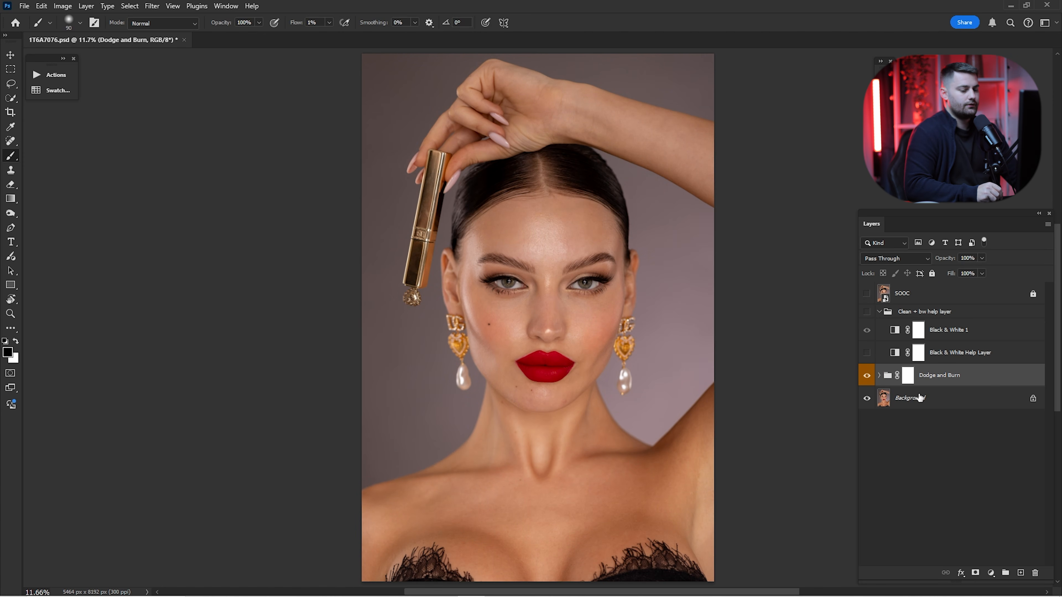
# Merge the Dodge and Burn group with the Background layer.
pyautogui.keyDown('shift'); pyautogui.click(920, 398); pyautogui.keyUp('shift')
pyautogui.rightClick(922, 397)
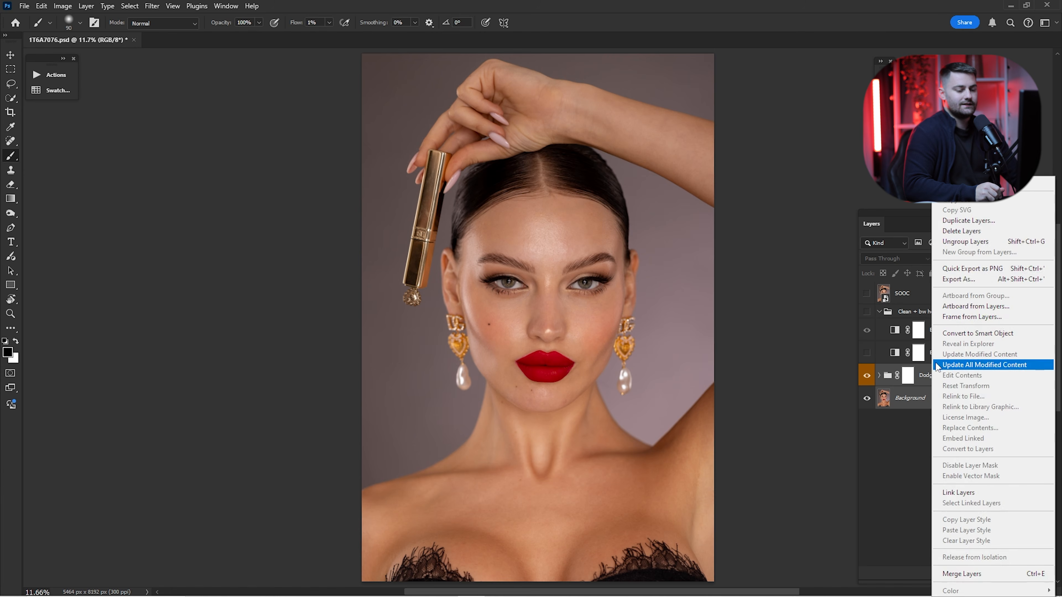
pyautogui.click(965, 574)
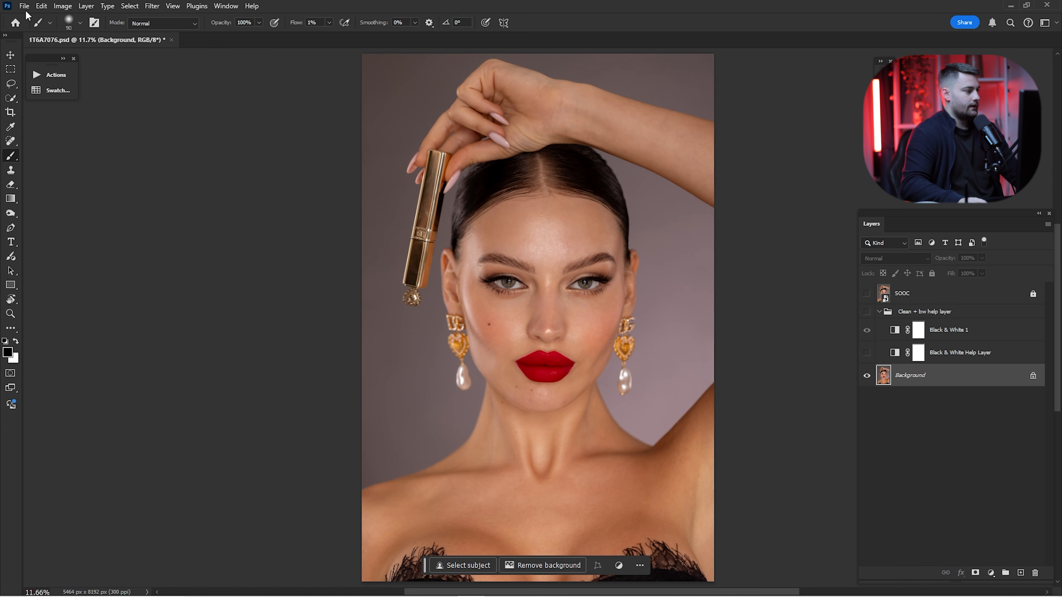
# Run the Frequency Separation v.2 action, expand its layer group and select the Color / Low Frequency copy layer.
pyautogui.click(67, 77)
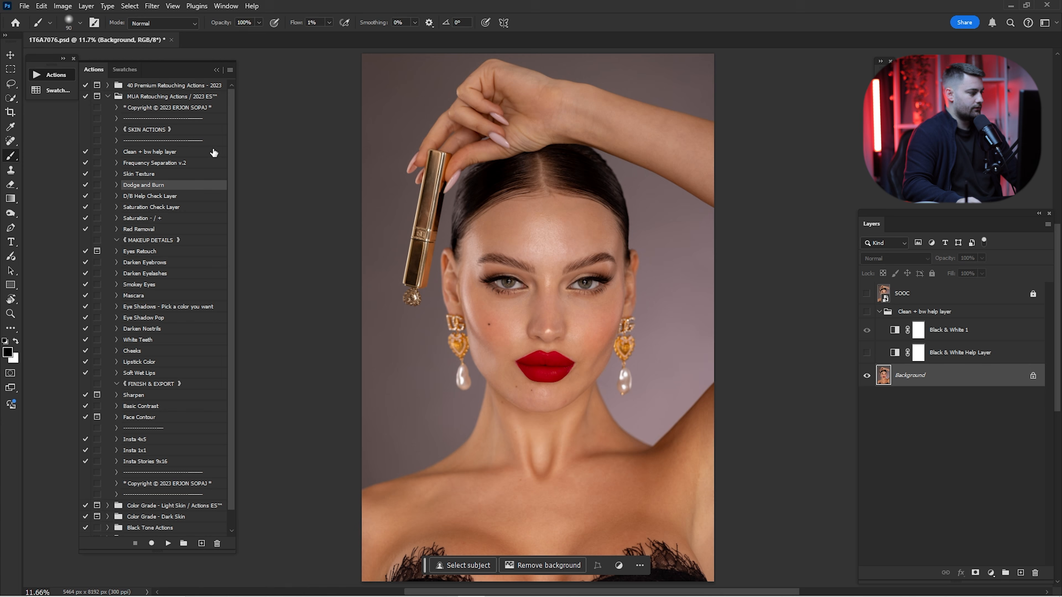
pyautogui.click(158, 165)
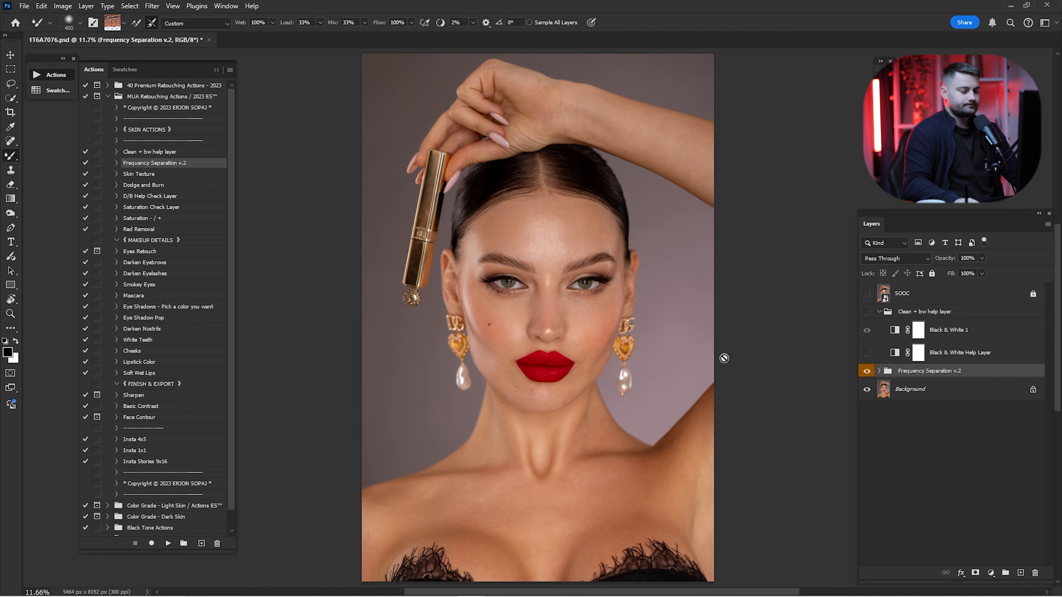
pyautogui.click(880, 371)
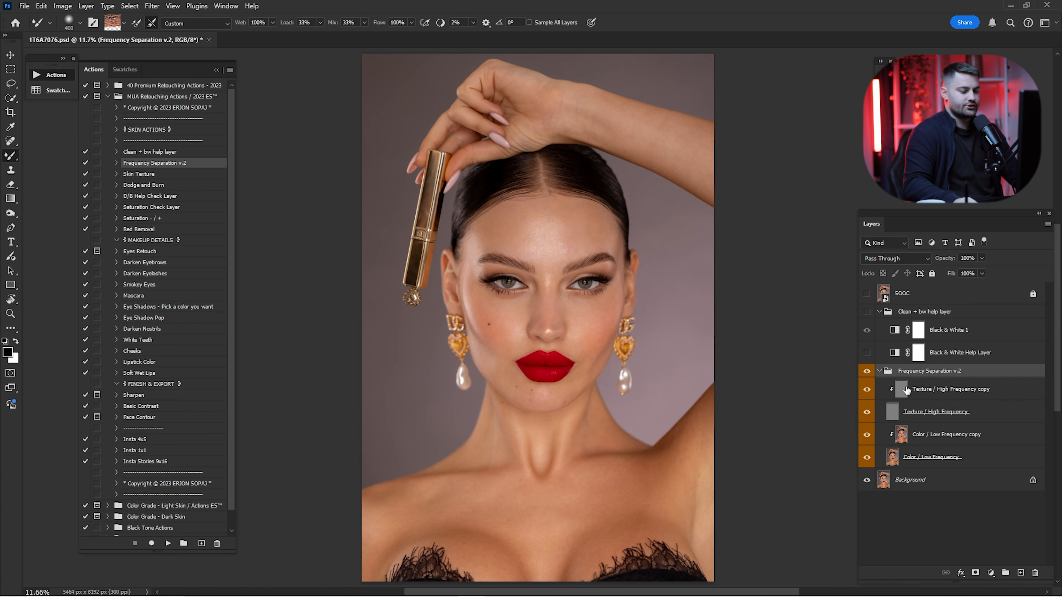
pyautogui.click(924, 434)
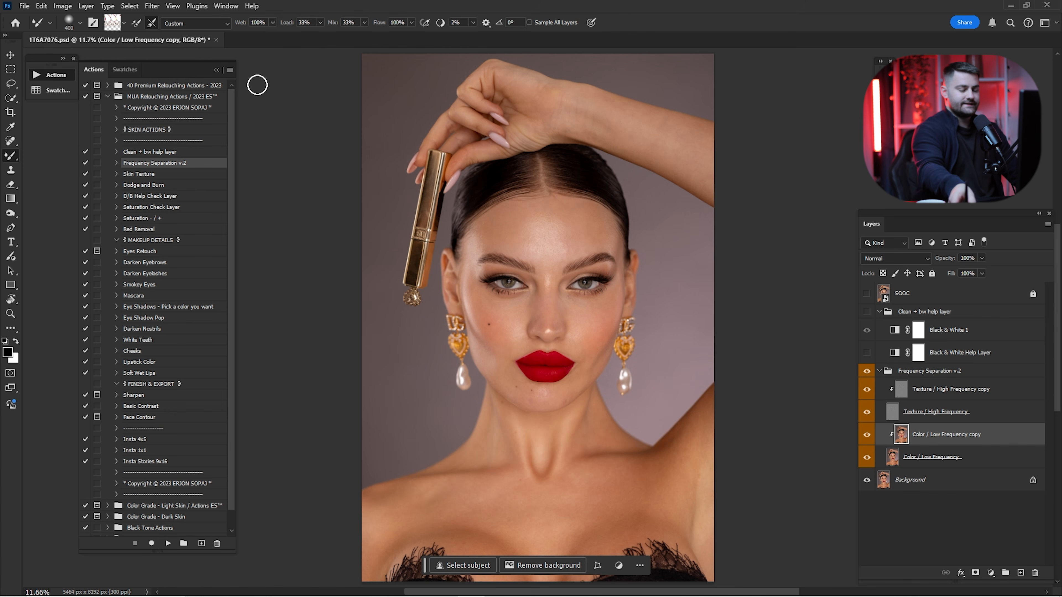
pyautogui.click(216, 70)
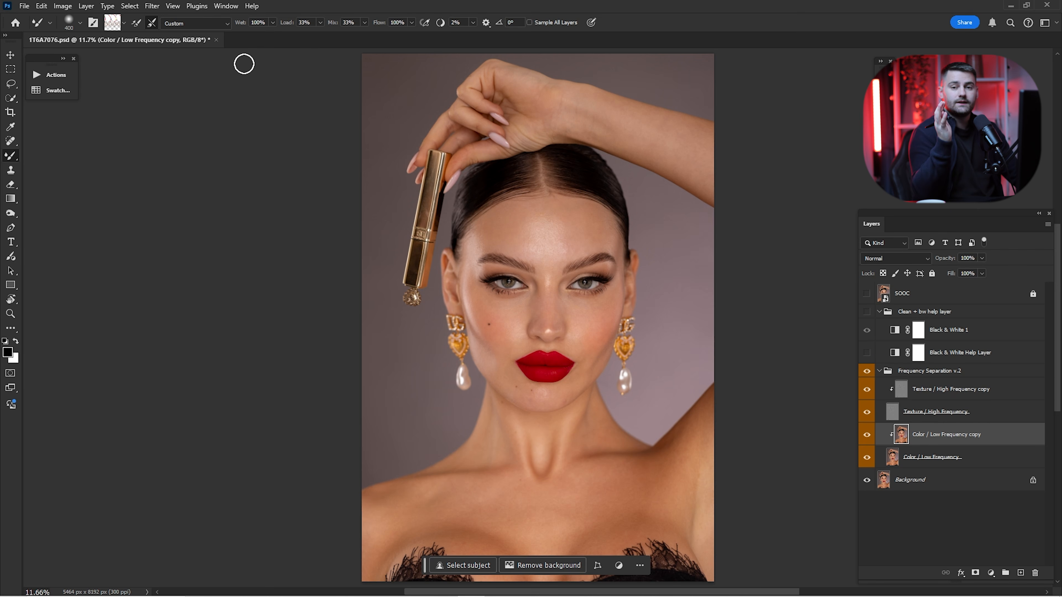
# Hide the Texture / High Frequency layer and make Color / Low Frequency copy active, with the face in close-up.
pyautogui.click(949, 389)
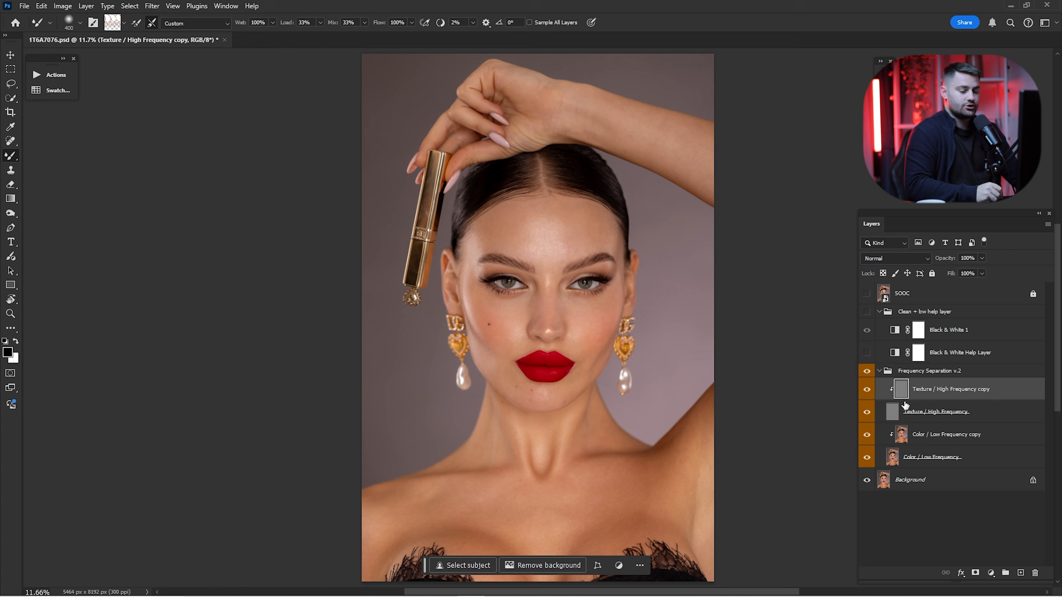
pyautogui.click(867, 414)
pyautogui.click(920, 434)
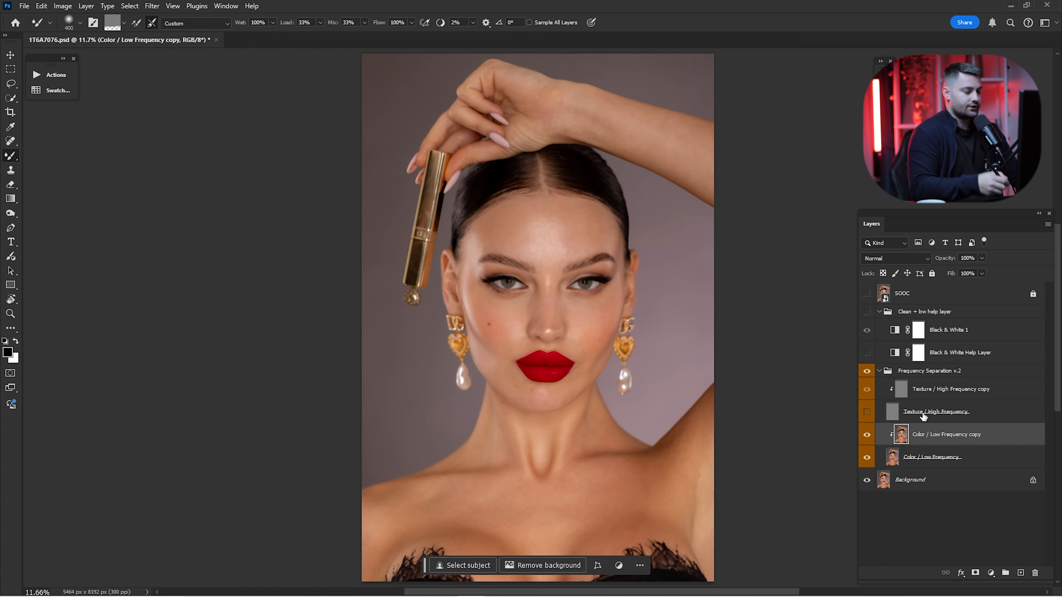
pyautogui.press('z')
pyautogui.click(588, 245)
# Set up the Mixer Brush Tool with Wet at 10%, Flow at 45% and a 700 px brush size.
pyautogui.press('b')
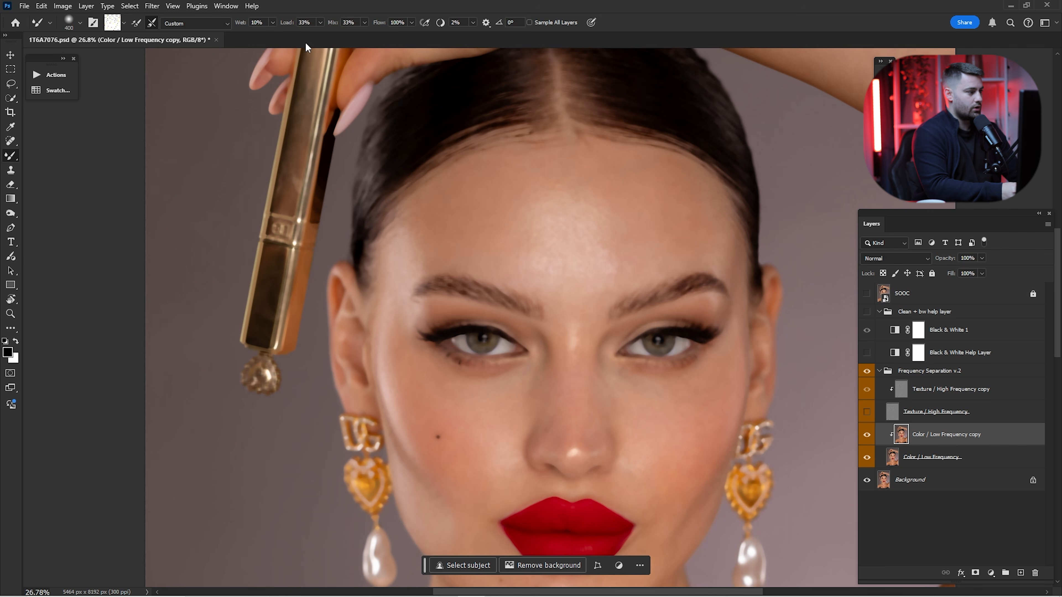
pyautogui.rightClick(13, 157)
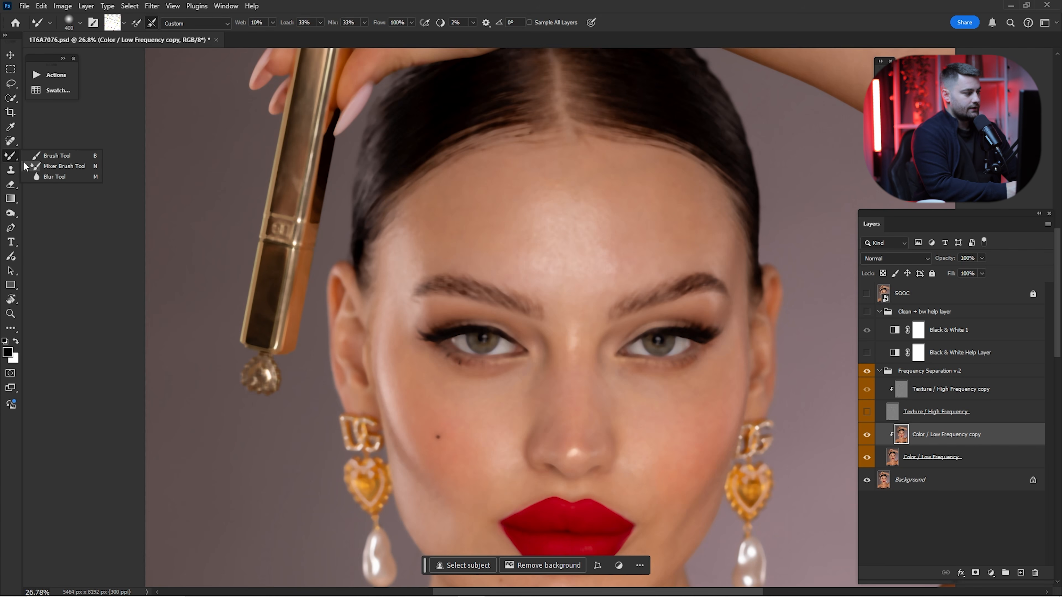
pyautogui.click(45, 166)
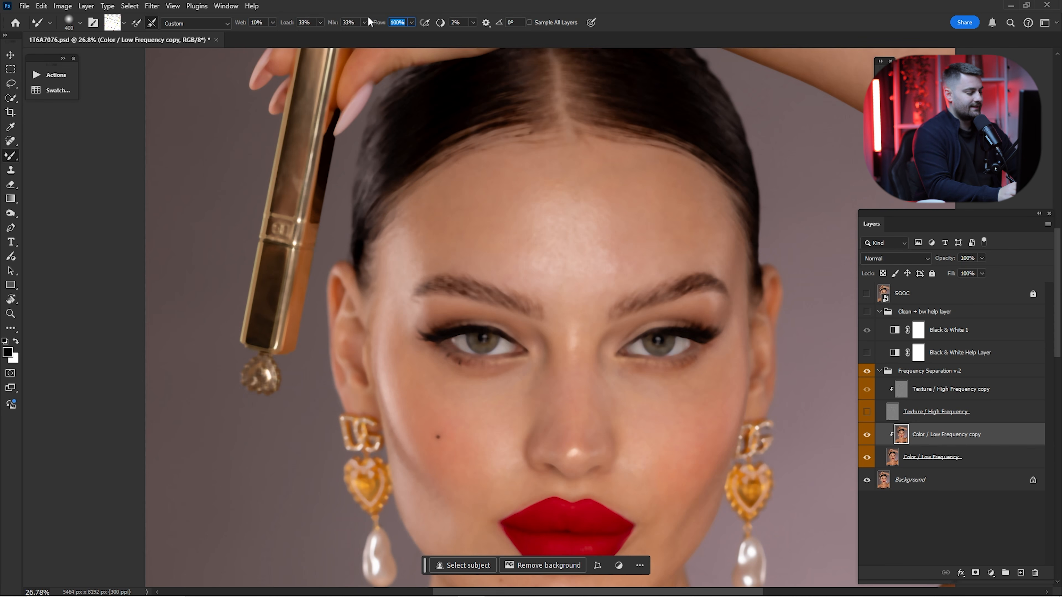
pyautogui.press('Return')
pyautogui.press(']')
pyautogui.press(']')
pyautogui.press(']')
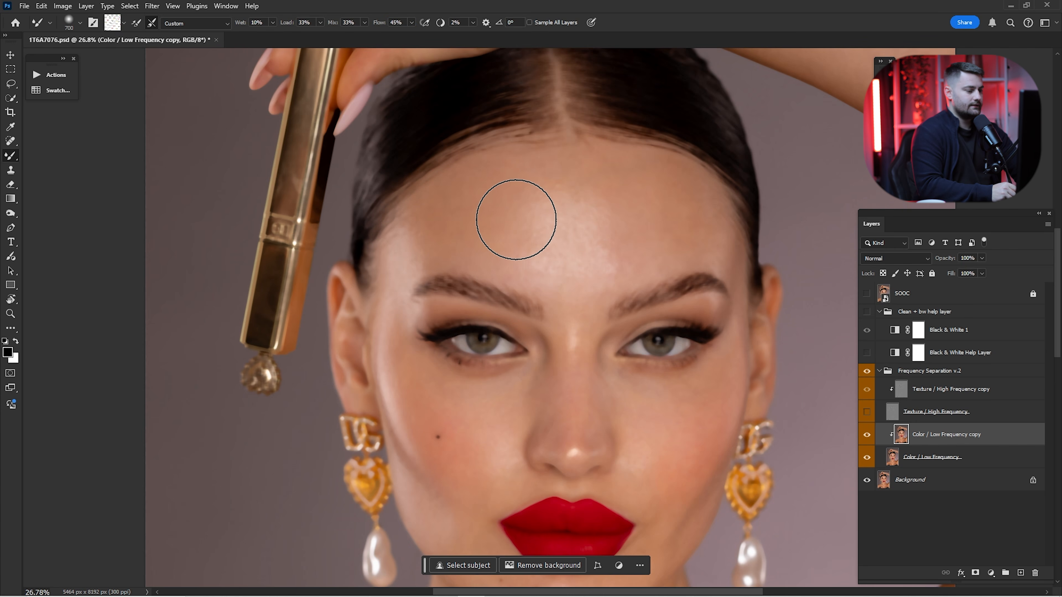
# Check the Soft Round brush tip at 0% hardness and blend the forehead tones with a 500 to 600 px brush.
pyautogui.rightClick(524, 186)
pyautogui.press('Escape')
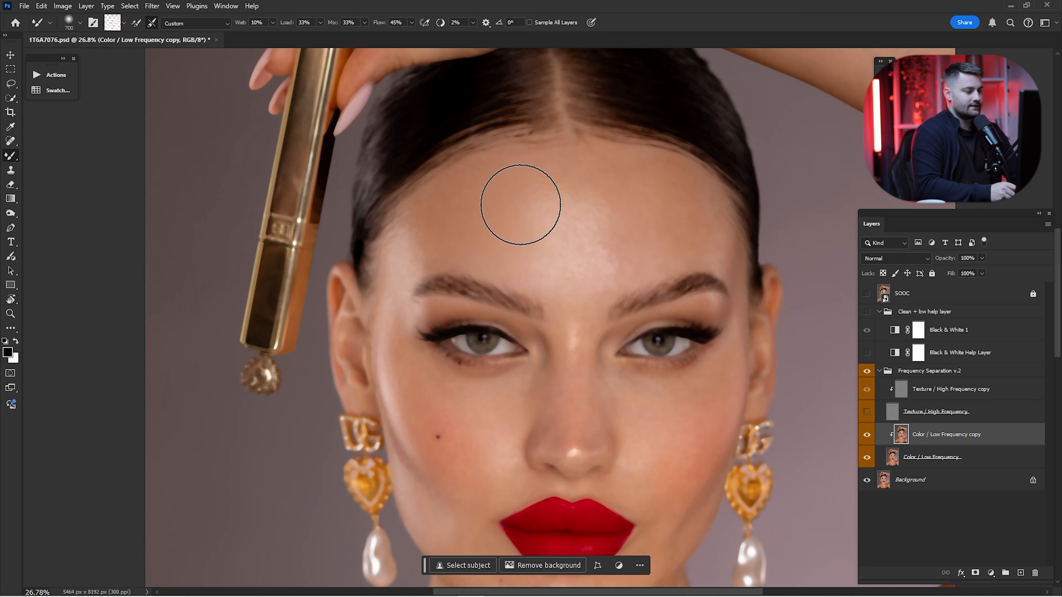
pyautogui.rightClick(548, 211)
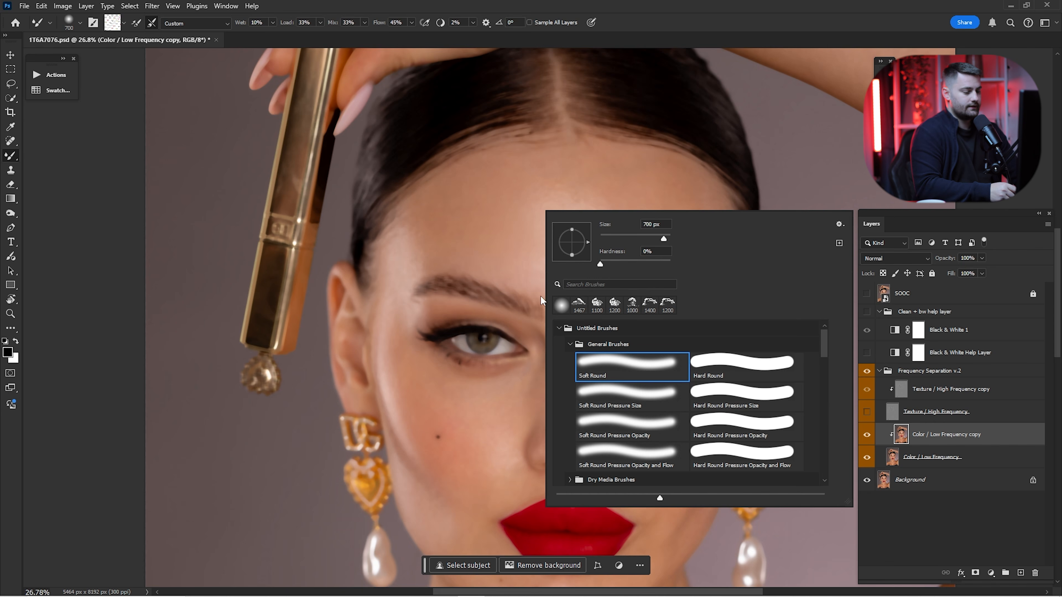
pyautogui.press('Escape')
pyautogui.press('[')
pyautogui.press('[')
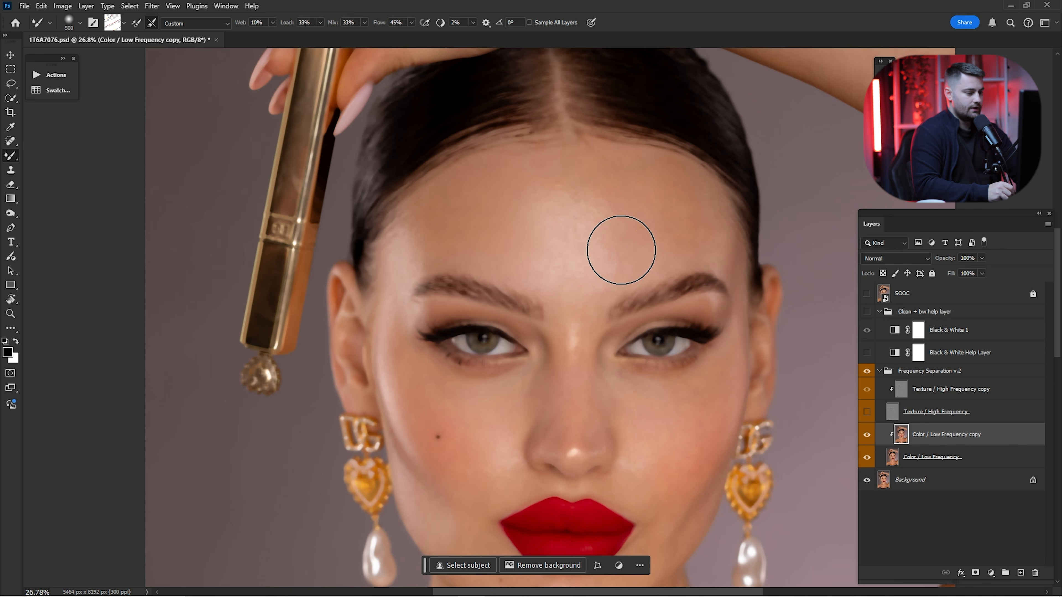
pyautogui.press(']')
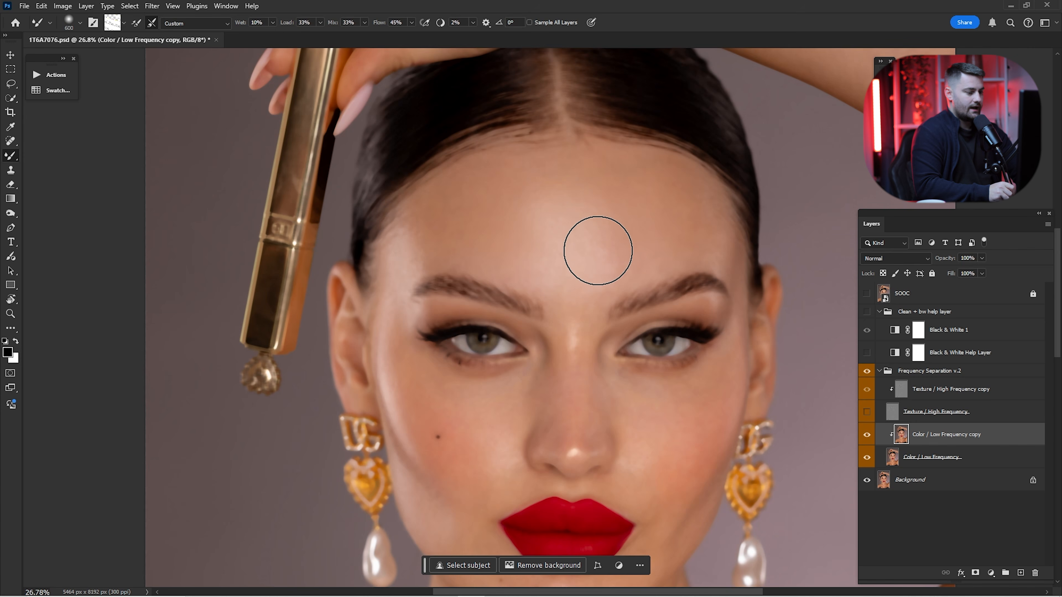
# Blend the color transitions under the eyes, on the cheeks and around the nose with a 400 to 500 px brush.
pyautogui.moveTo(515, 238); pyautogui.dragTo(561, 130)
pyautogui.press('[')
pyautogui.press('[')
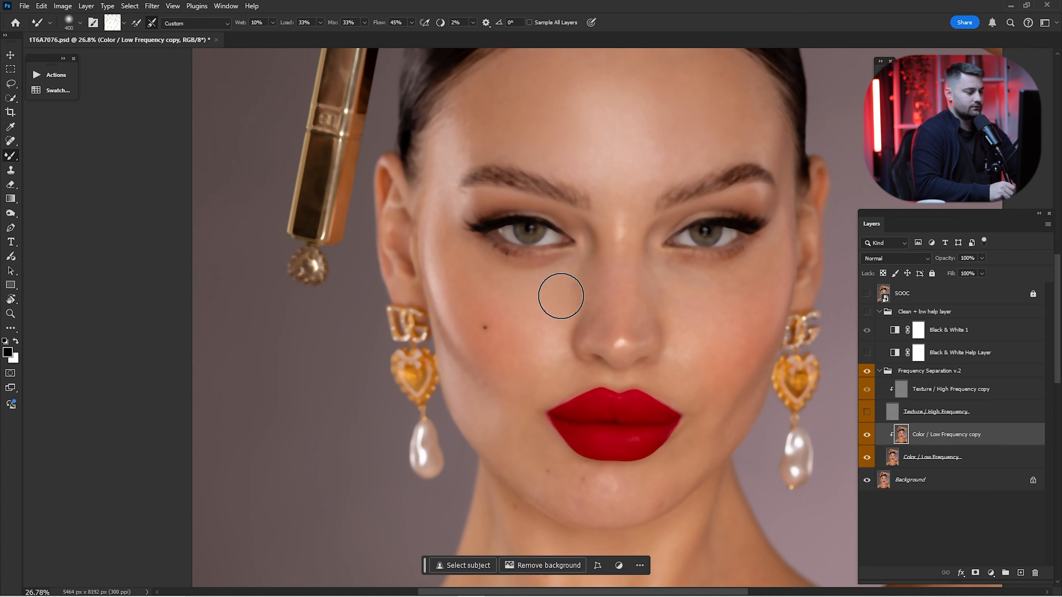
pyautogui.press(']')
pyautogui.moveTo(668, 290); pyautogui.dragTo(579, 260)
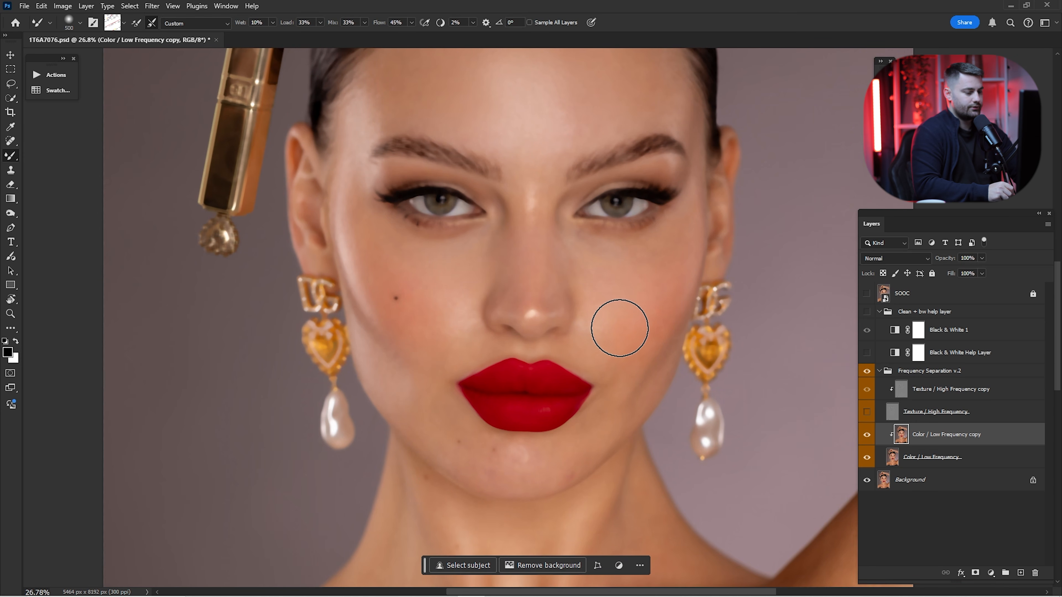
pyautogui.moveTo(527, 173); pyautogui.dragTo(542, 259)
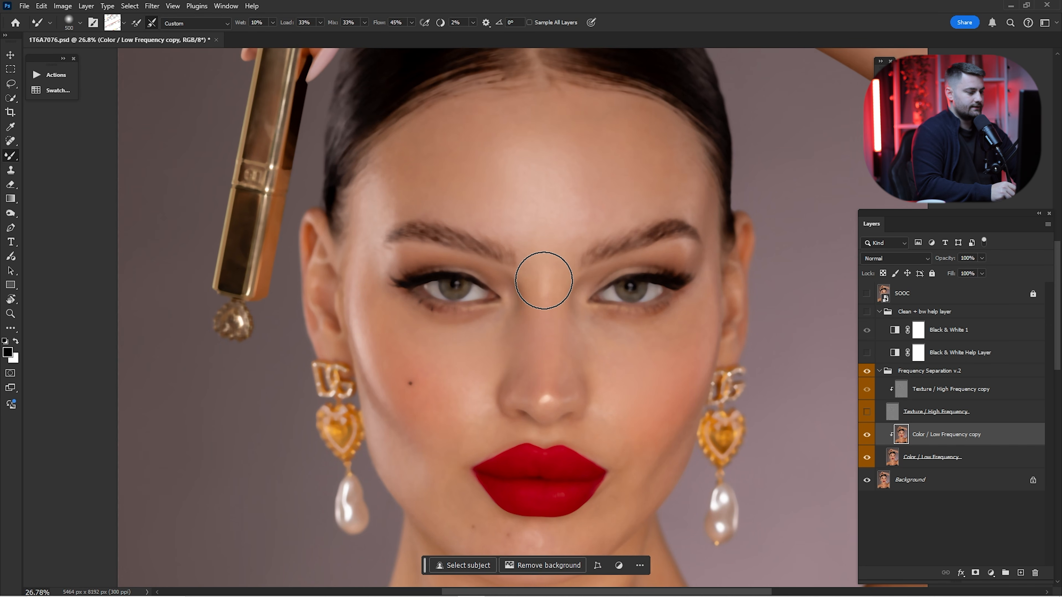
# Blend the chin and jawline tones with a 400 px Mixer Brush and the nose and forehead with a 600 to 700 px brush.
pyautogui.moveTo(485, 473); pyautogui.dragTo(527, 285)
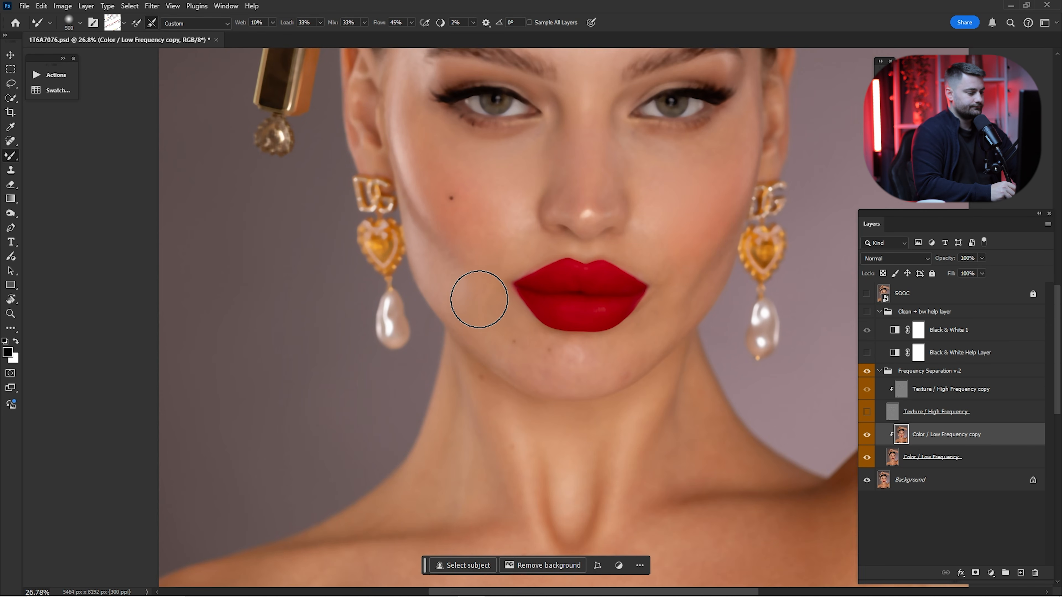
pyautogui.press('[')
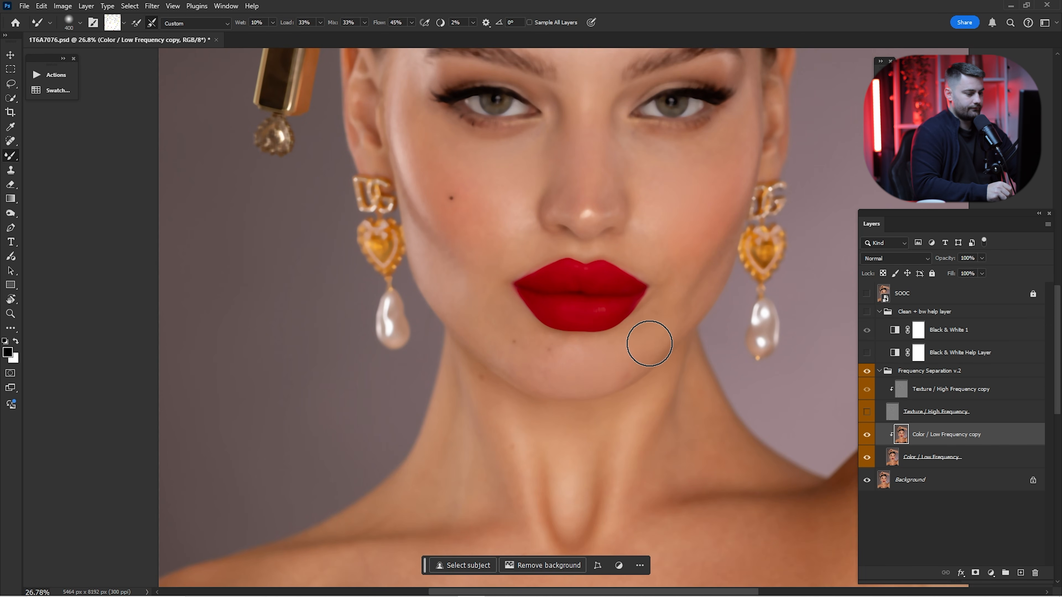
pyautogui.moveTo(709, 201); pyautogui.dragTo(699, 283)
pyautogui.press(']')
pyautogui.press(']')
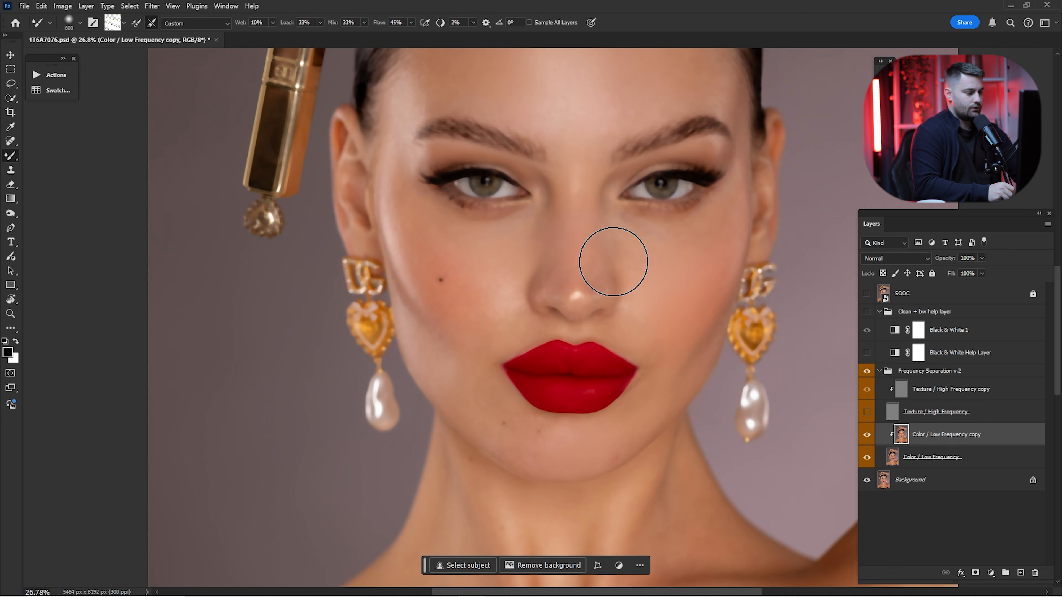
pyautogui.moveTo(575, 193); pyautogui.dragTo(579, 305)
pyautogui.press(']')
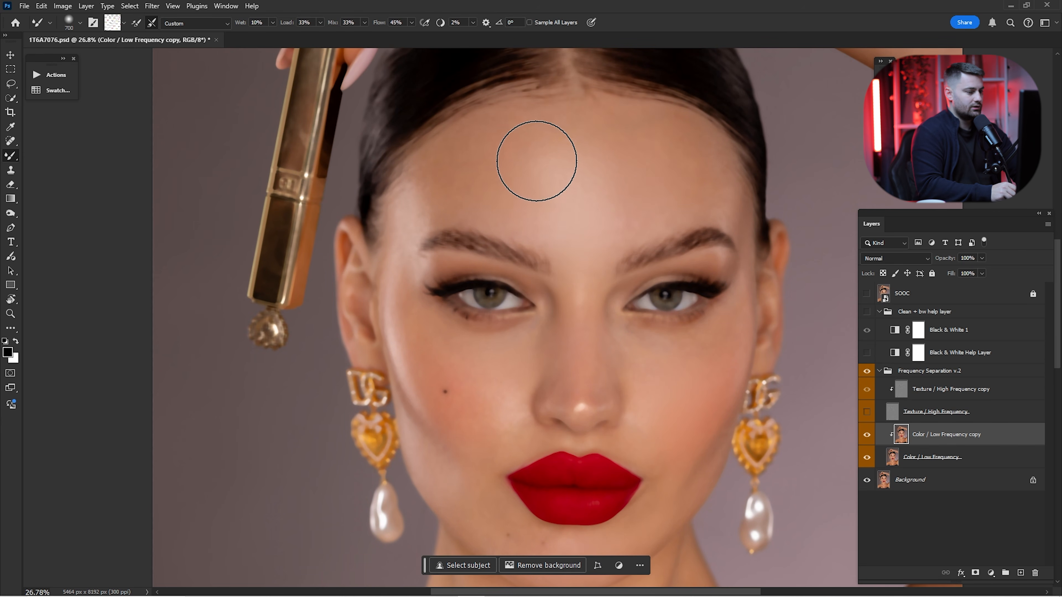
# Blend the color transitions on the cheeks with a 500 px brush and on smaller areas with a 300 px brush.
pyautogui.moveTo(681, 375); pyautogui.dragTo(667, 225)
pyautogui.press('[')
pyautogui.press('[')
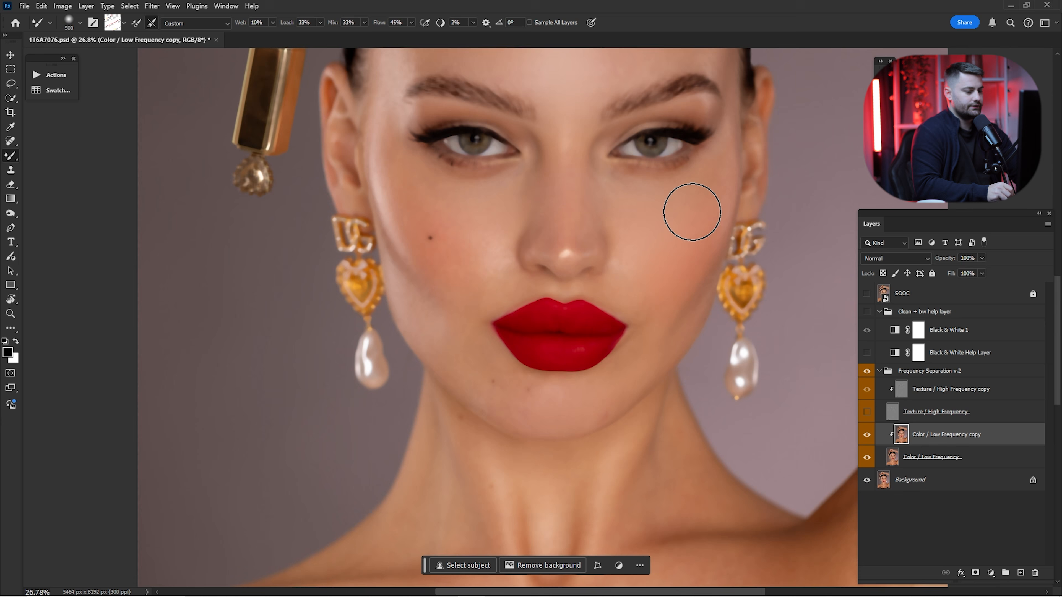
pyautogui.press('[')
pyautogui.press('[')
# Blend the uneven tones across the chest and collarbones with a 1000 px Mixer Brush.
pyautogui.moveTo(568, 393)
pyautogui.mouseDown()
pyautogui.moveTo(606, 294)
pyautogui.moveTo(576, 309)
pyautogui.mouseUp()
pyautogui.press('z')
pyautogui.moveTo(616, 344); pyautogui.dragTo(612, 296)
pyautogui.moveTo(623, 368); pyautogui.dragTo(621, 425)
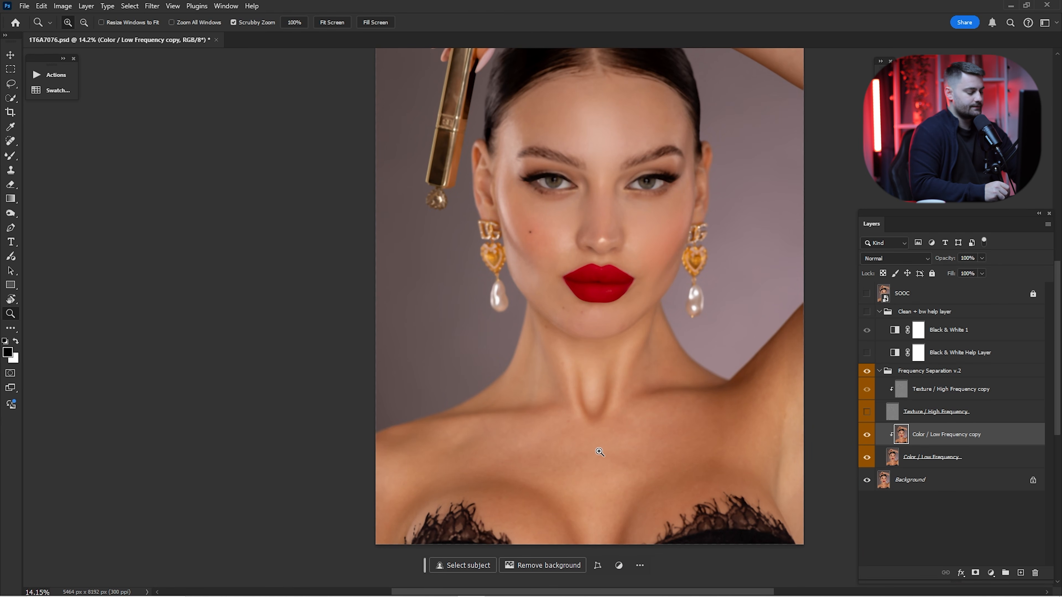
pyautogui.press('b')
pyautogui.press(']')
pyautogui.press(']')
pyautogui.press(']')
pyautogui.press(']')
pyautogui.press(']')
pyautogui.press(']')
pyautogui.press(']')
pyautogui.press(']')
pyautogui.press(']')
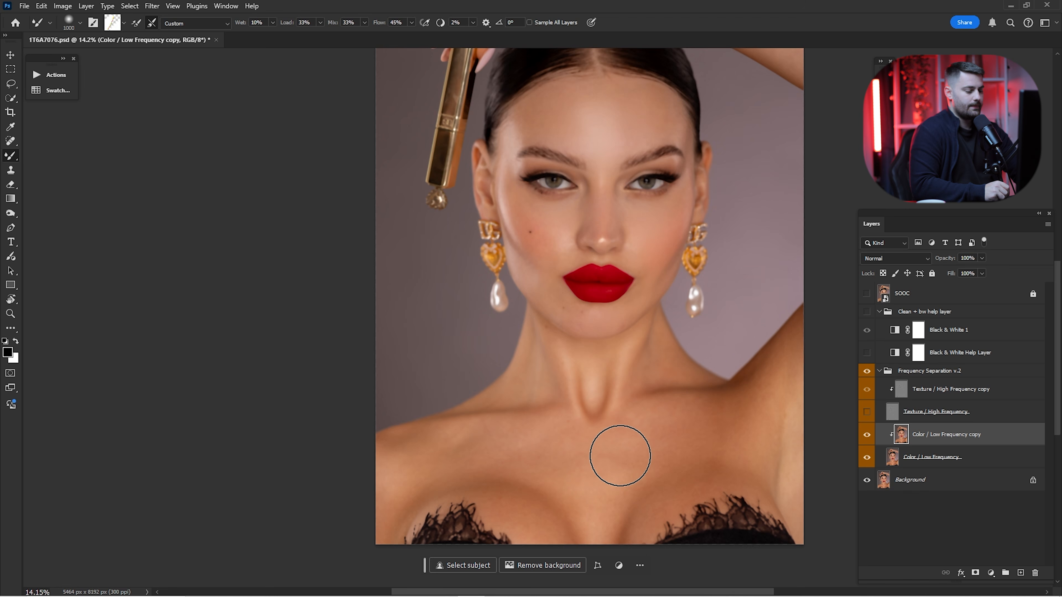
# Blend the color patches on the chin below the lips with a 300 px Mixer Brush.
pyautogui.press('z')
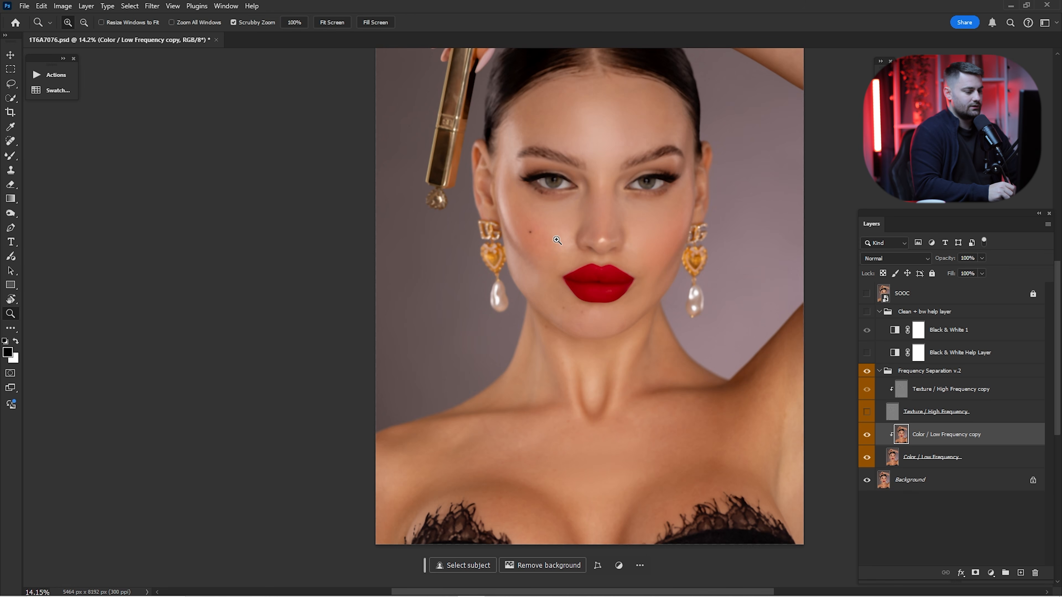
pyautogui.press('b')
pyautogui.moveTo(557, 240)
pyautogui.mouseDown()
pyautogui.moveTo(594, 260)
pyautogui.moveTo(551, 297)
pyautogui.moveTo(605, 300)
pyautogui.mouseUp()
pyautogui.press('z')
pyautogui.press('b')
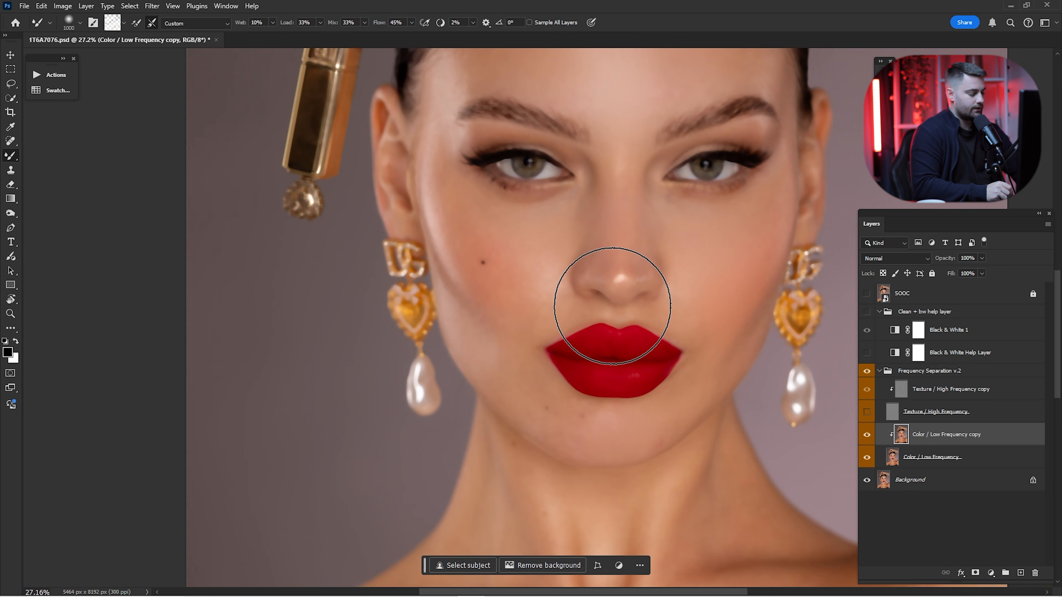
pyautogui.press('[')
pyautogui.press('[')
pyautogui.press('[')
pyautogui.press('[')
pyautogui.press('[')
pyautogui.press('[')
pyautogui.press('[')
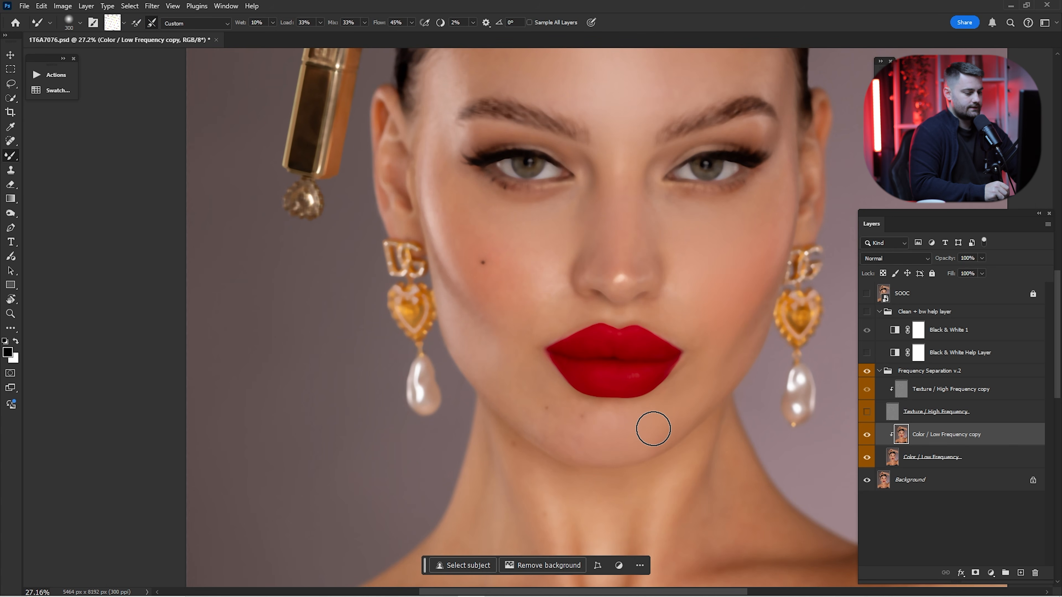
# Even out the remaining tones on the cheeks with a 500 px brush and on the forehead with a 700 px brush.
pyautogui.press(']')
pyautogui.press(']')
pyautogui.press(']')
pyautogui.press(']')
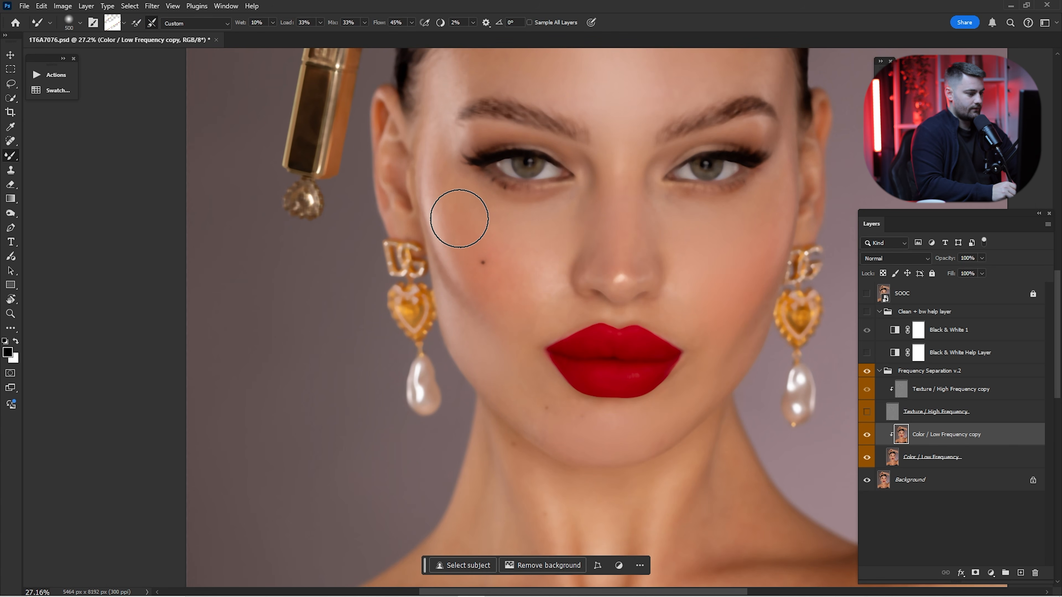
pyautogui.moveTo(619, 212); pyautogui.dragTo(609, 298)
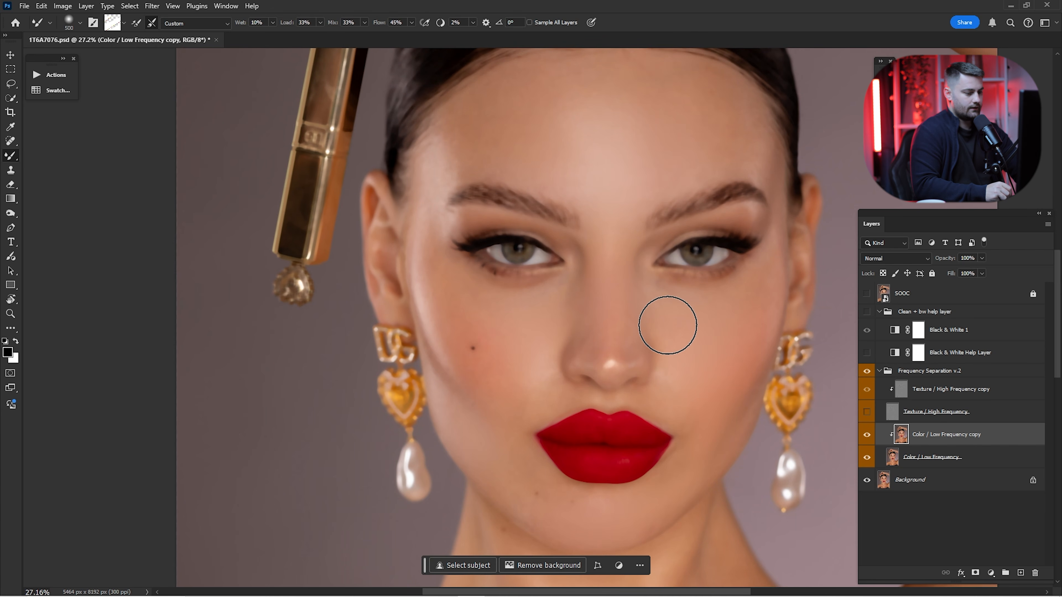
pyautogui.press(']')
pyautogui.press(']')
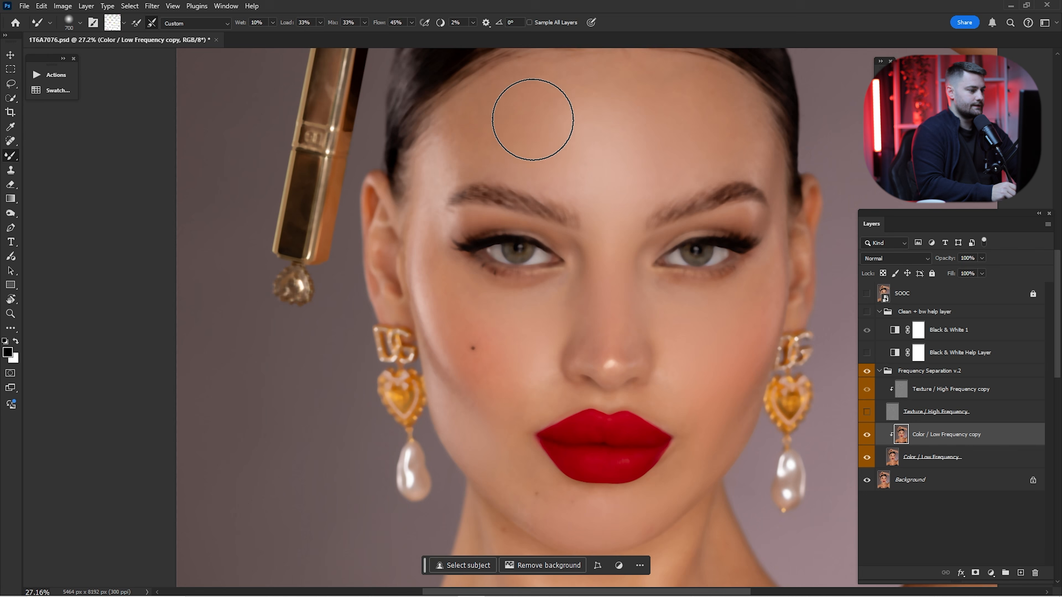
pyautogui.press('[')
pyautogui.press('[')
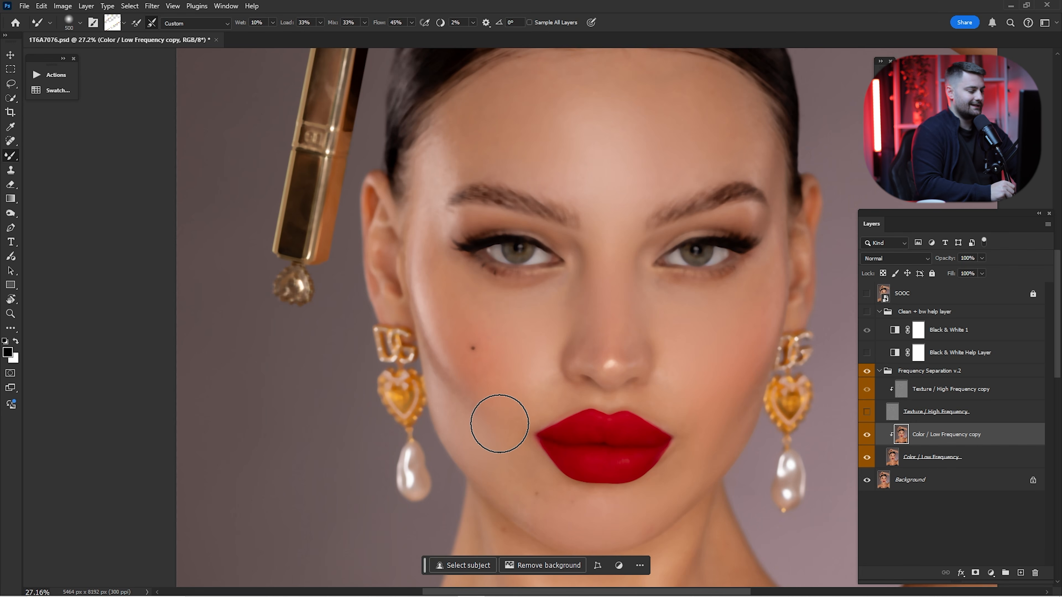
# Make the Texture / High Frequency layer visible again and show the whole portrait.
pyautogui.moveTo(521, 455); pyautogui.dragTo(471, 301)
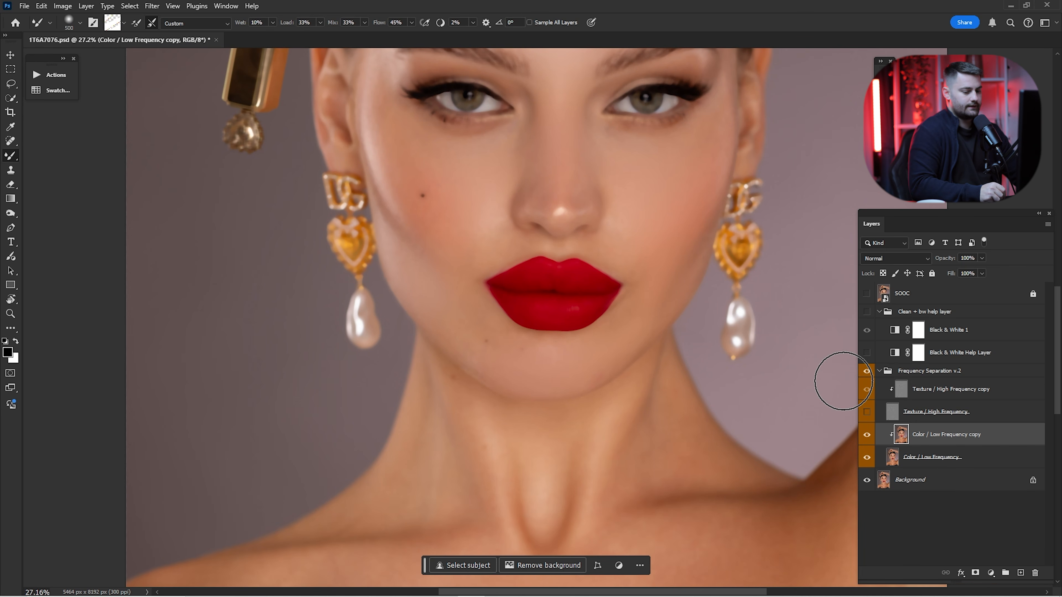
pyautogui.click(866, 411)
pyautogui.hotkey('ctrl', '0')
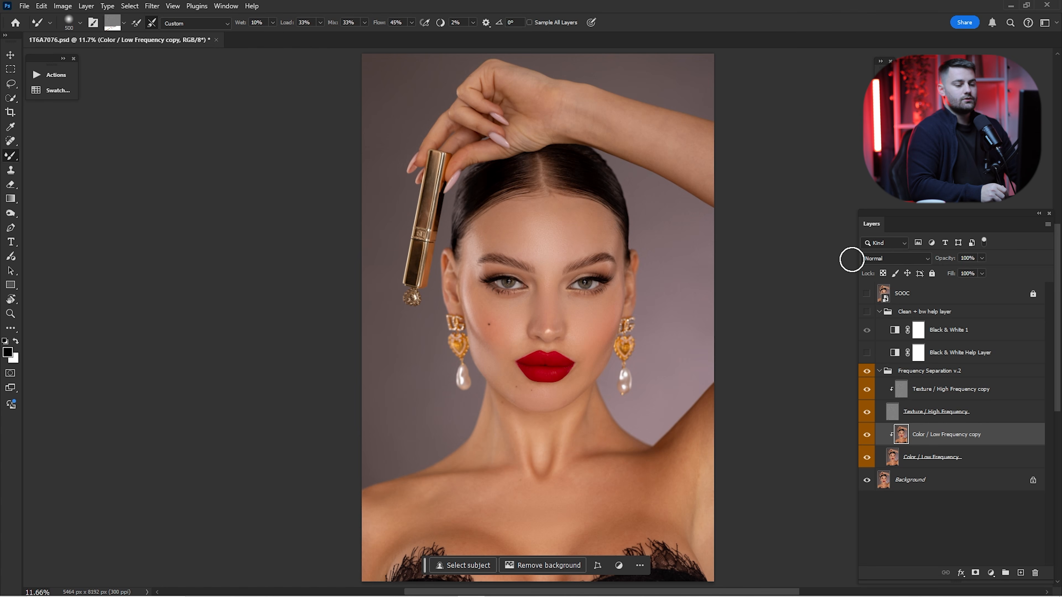
# Compare the portrait with and without the Frequency Separation v.2 group, then inspect the face in close-up.
pyautogui.click(867, 370)
pyautogui.click(874, 378)
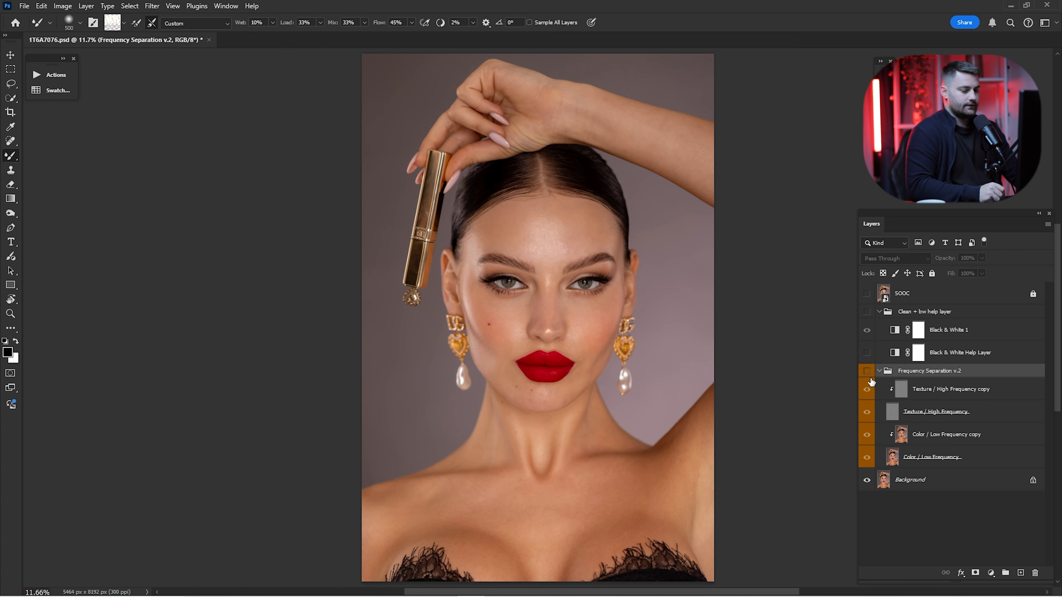
pyautogui.click(866, 371)
pyautogui.click(866, 371)
pyautogui.click(866, 371)
pyautogui.press('z')
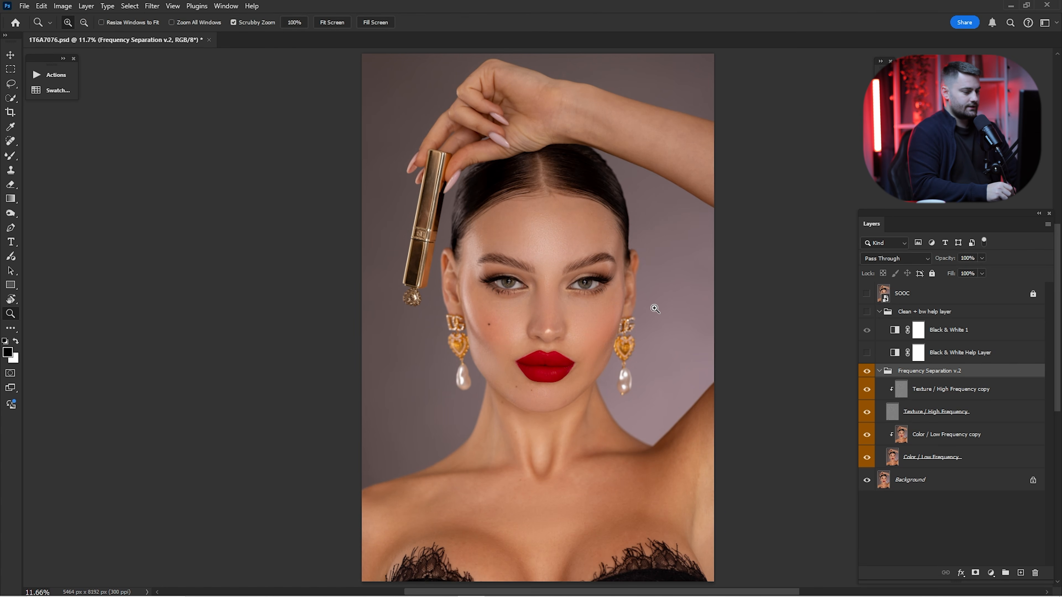
pyautogui.moveTo(545, 268); pyautogui.dragTo(592, 276)
pyautogui.press('b')
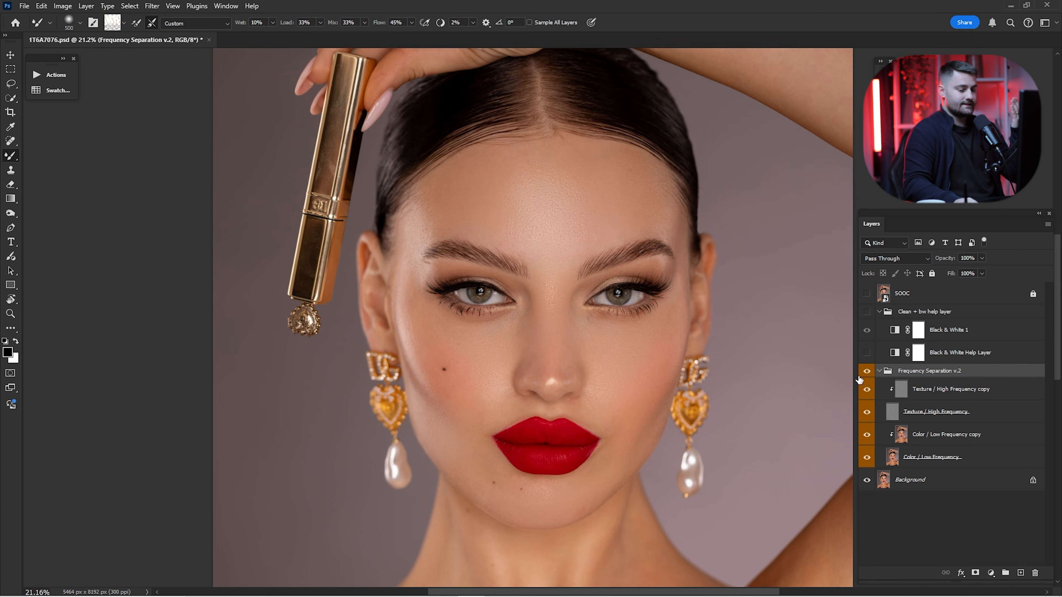
# In the blending options of Color / Low Frequency copy, split the Underlying Layer highlight slider of Blend If to 108 / 255.
pyautogui.click(880, 434)
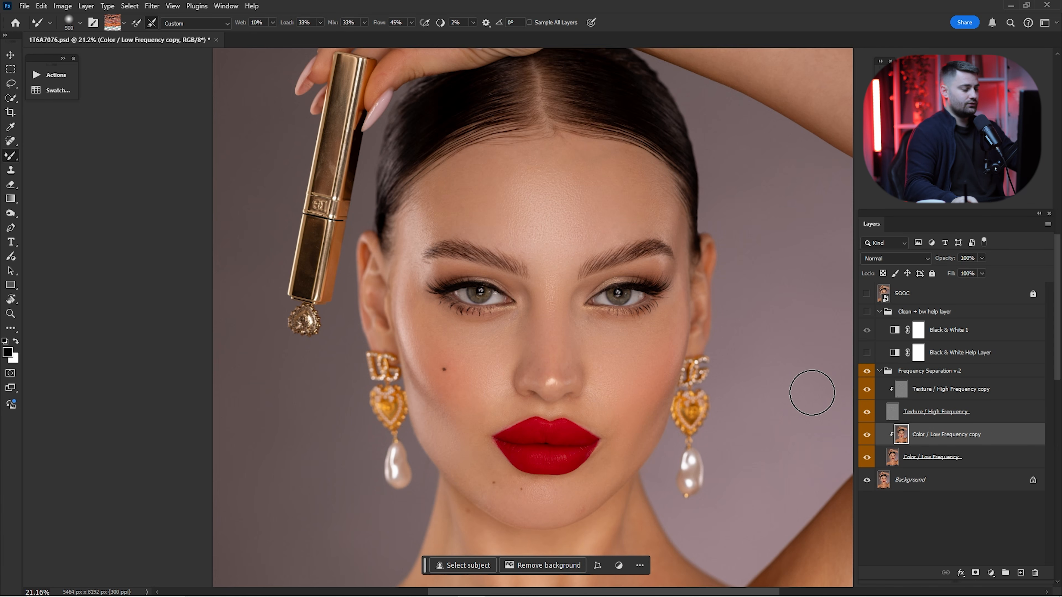
pyautogui.doubleClick(1022, 442)
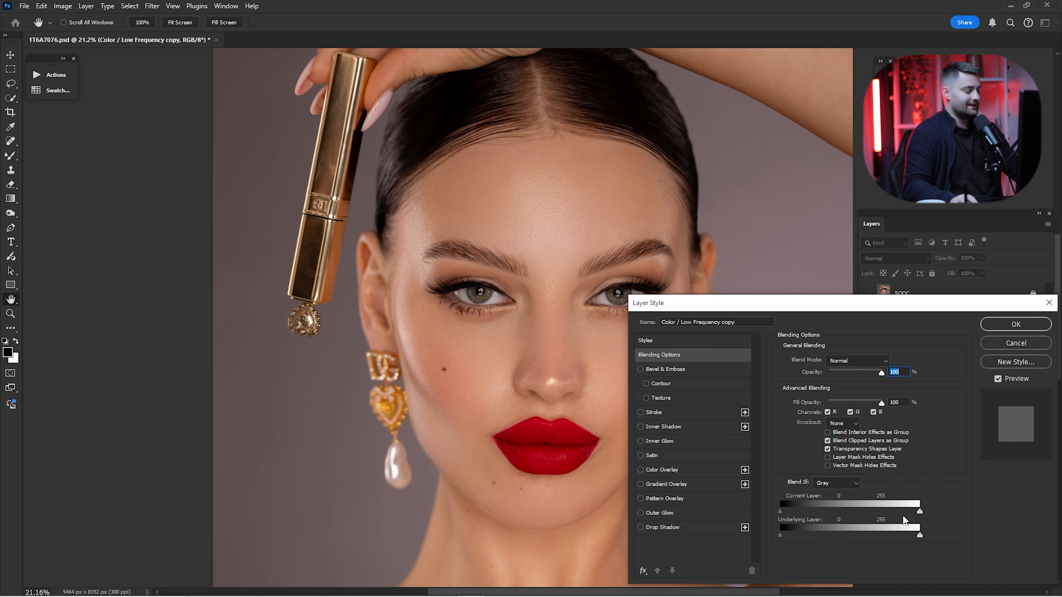
pyautogui.moveTo(919, 536)
pyautogui.mouseDown()
pyautogui.moveTo(879, 536)
pyautogui.moveTo(922, 539)
pyautogui.mouseUp()
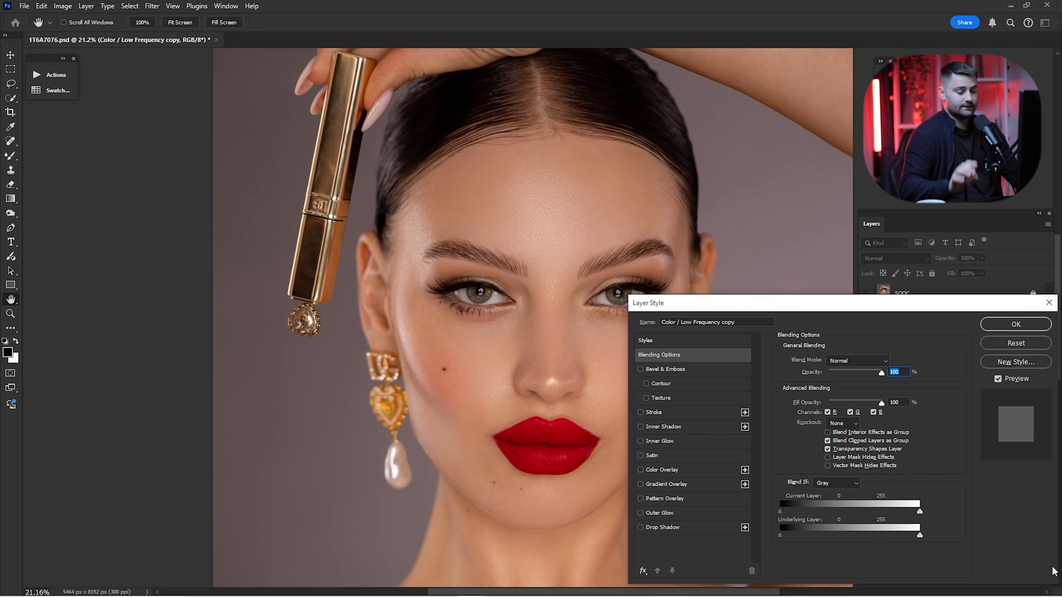
pyautogui.press('alt')
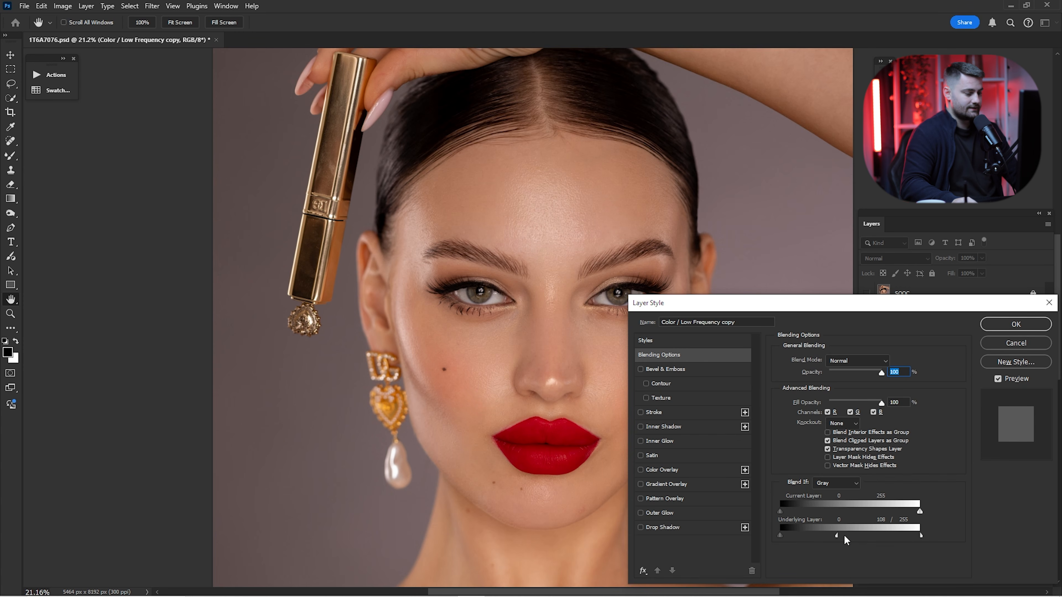
pyautogui.click(1006, 324)
# Compare the skin with Color / Low Frequency copy hidden and shown, in close-up and on the whole portrait.
pyautogui.click(867, 434)
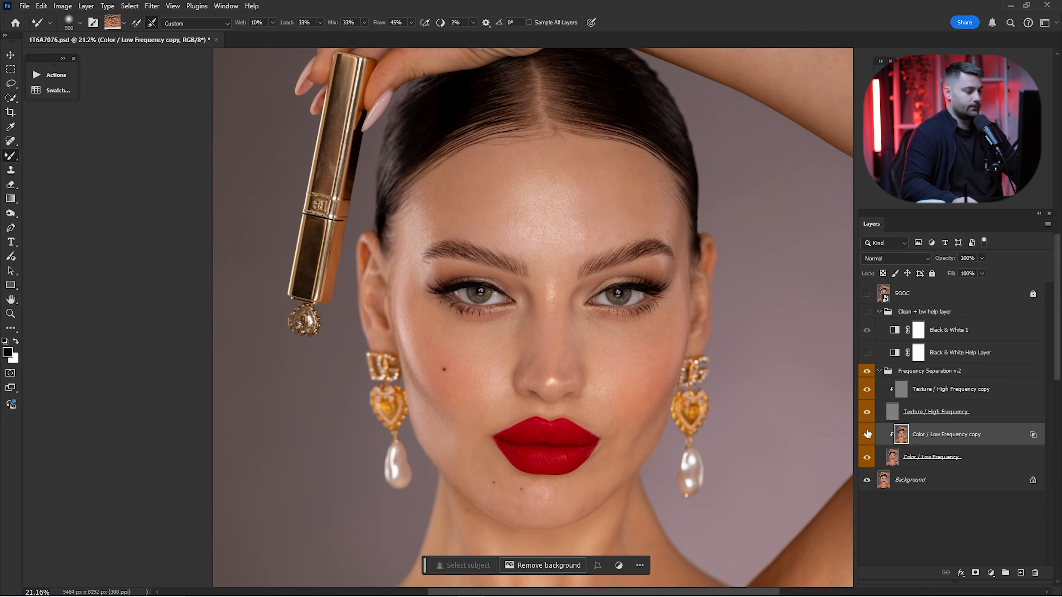
pyautogui.click(868, 434)
pyautogui.click(868, 434)
pyautogui.hotkey('ctrl', '0')
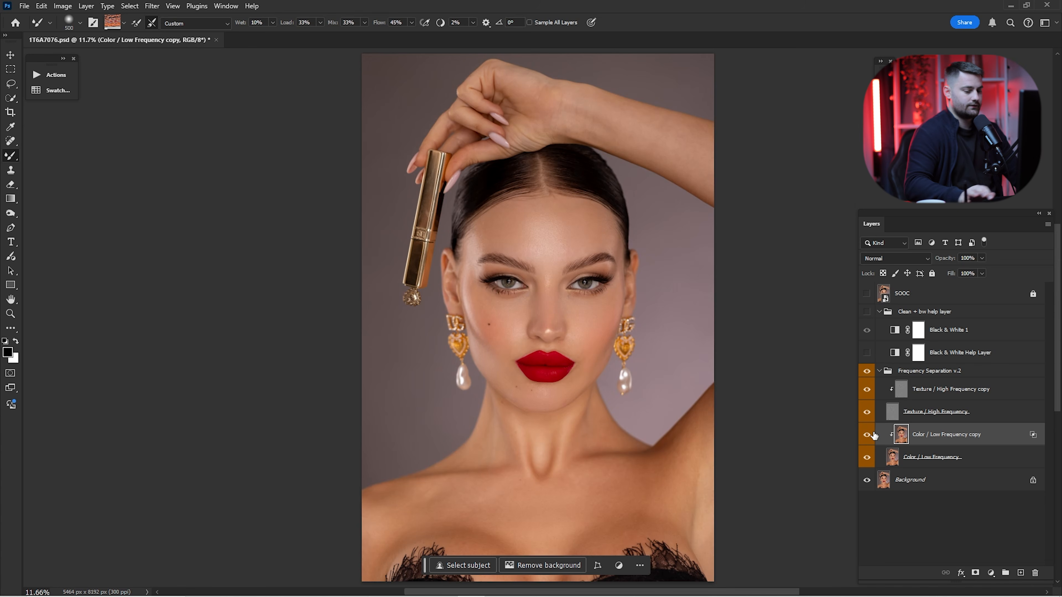
pyautogui.click(867, 435)
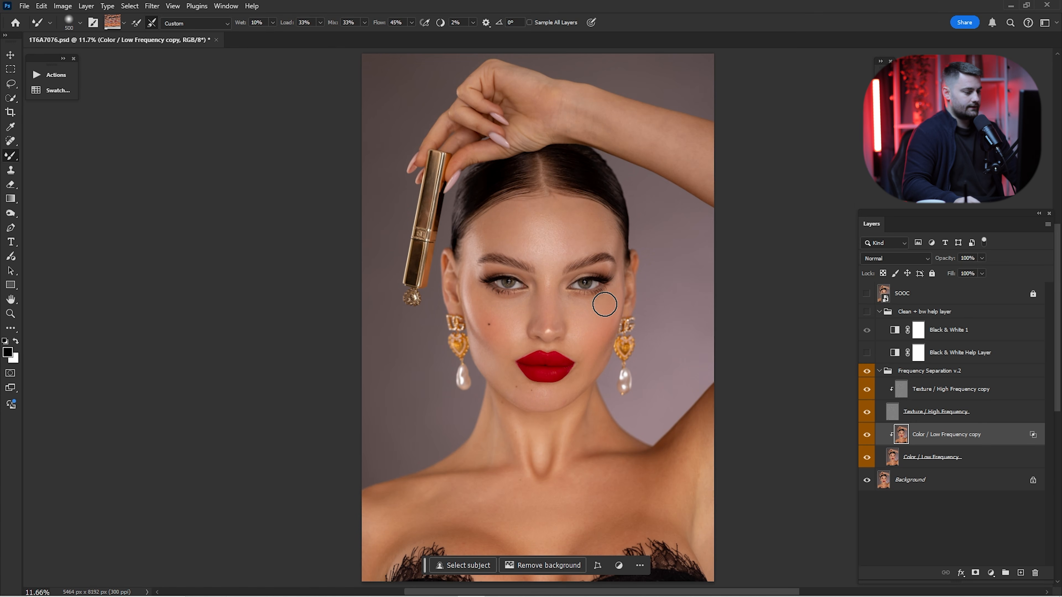
pyautogui.scroll(5, 605, 304)
pyautogui.click(866, 436)
pyautogui.click(867, 435)
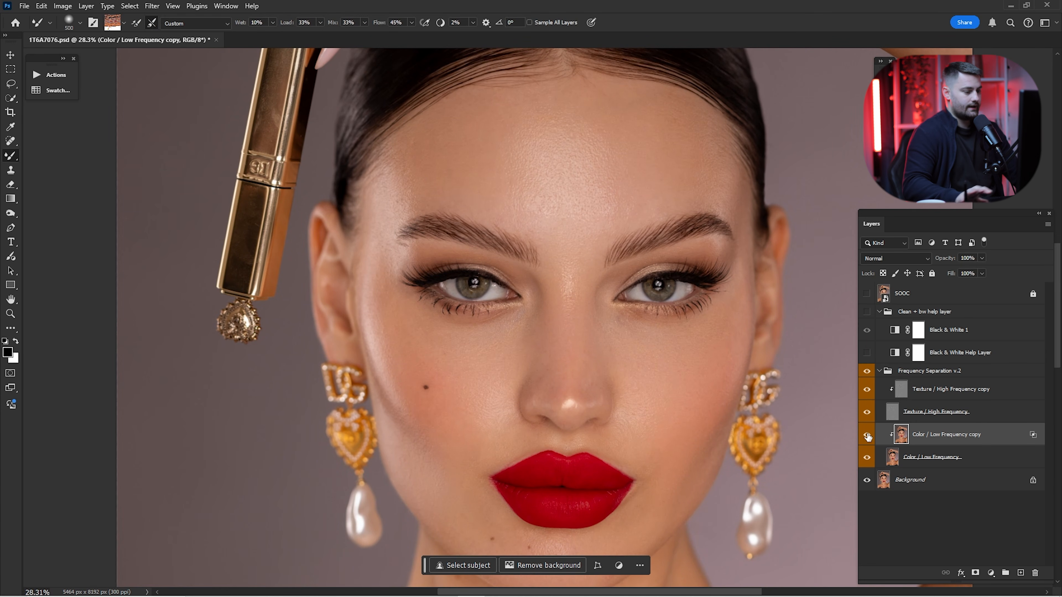
pyautogui.hotkey('ctrl', '0')
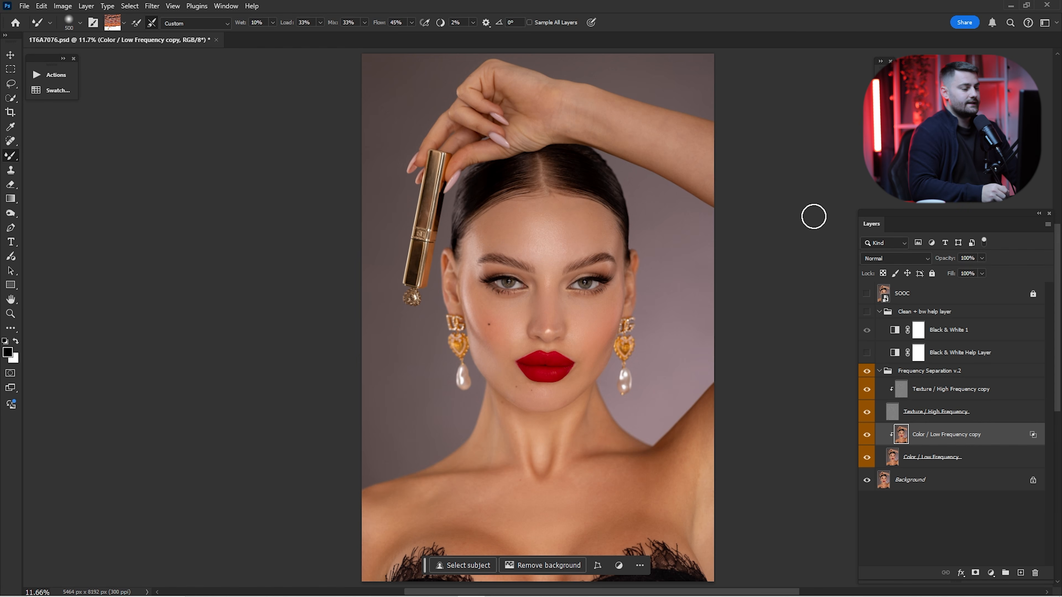
# Make Texture / High Frequency copy active and set up the Clone Stamp Tool to sample the Current Layer.
pyautogui.click(931, 381)
pyautogui.hotkey('ctrl', 'space')
pyautogui.moveTo(525, 220)
pyautogui.mouseDown()
pyautogui.moveTo(569, 241)
pyautogui.moveTo(606, 238)
pyautogui.mouseUp()
pyautogui.click(12, 171)
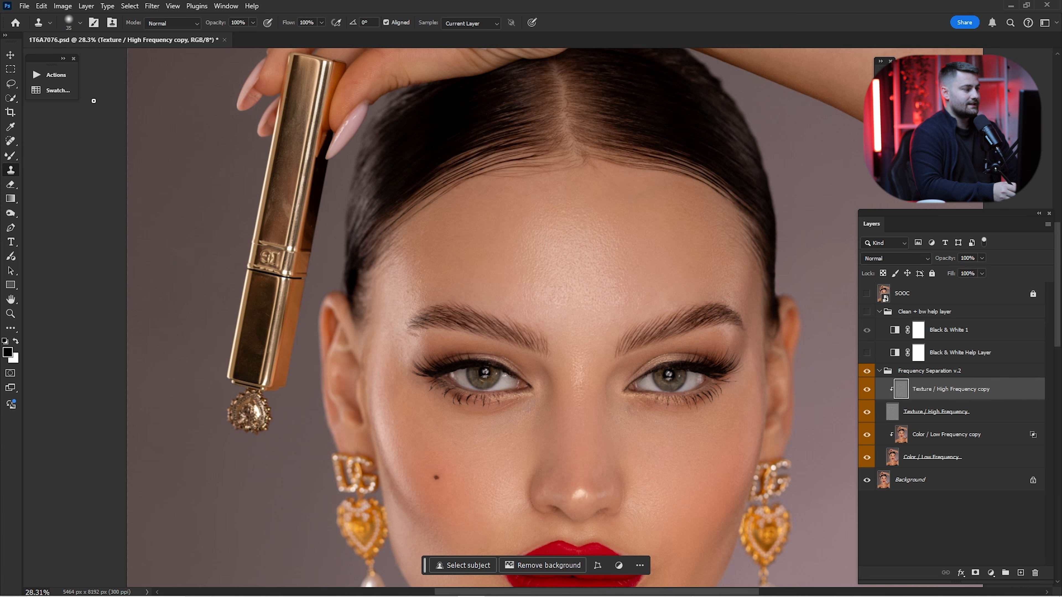
pyautogui.click(468, 24)
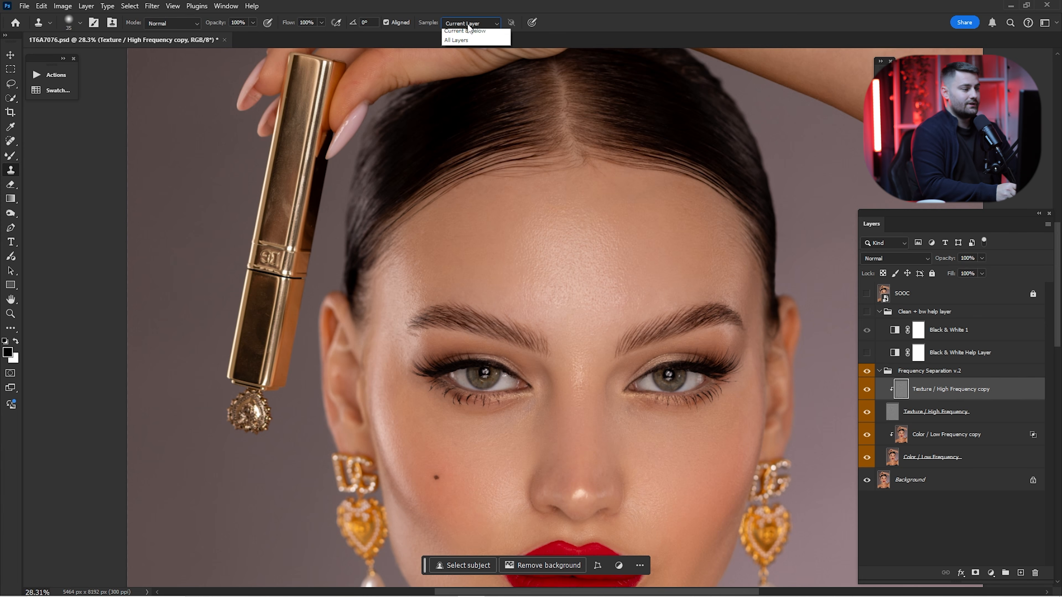
pyautogui.click(471, 34)
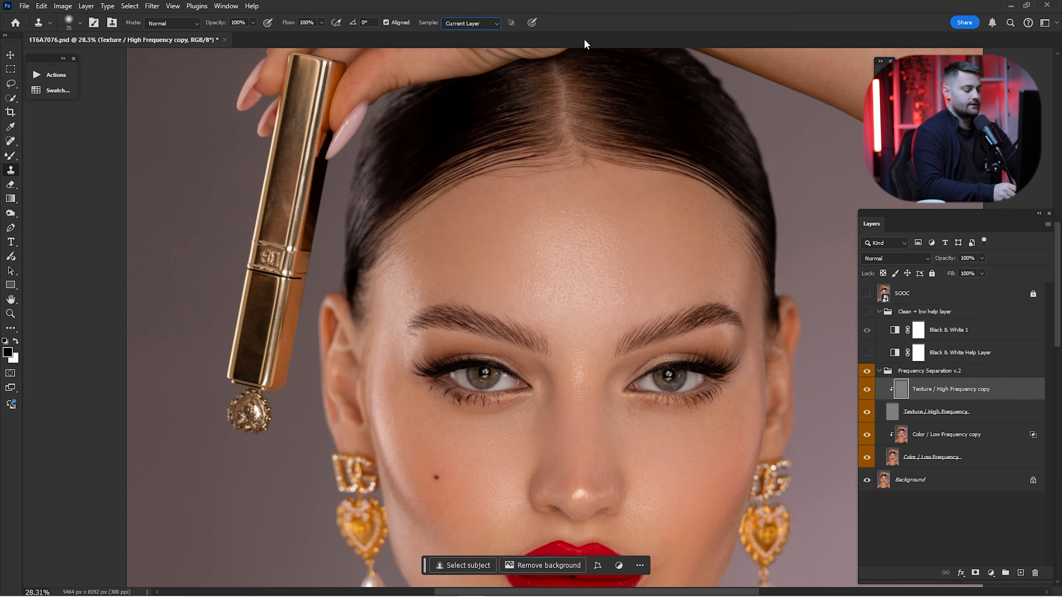
# Clone clean skin texture over the rough patches on the temple beside the outer eyebrow on Texture / High Frequency copy.
pyautogui.hotkey('ctrl', 'space')
pyautogui.moveTo(559, 266); pyautogui.dragTo(608, 276)
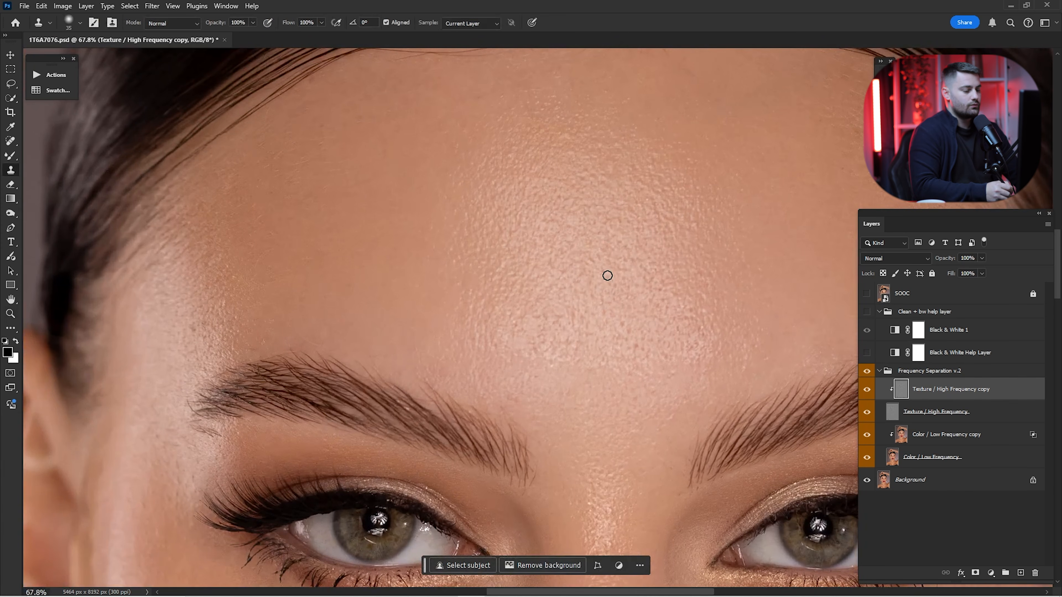
pyautogui.press('space')
pyautogui.moveTo(495, 340); pyautogui.dragTo(614, 162)
pyautogui.moveTo(393, 143); pyautogui.dragTo(580, 267)
pyautogui.hotkey('ctrl', 'space')
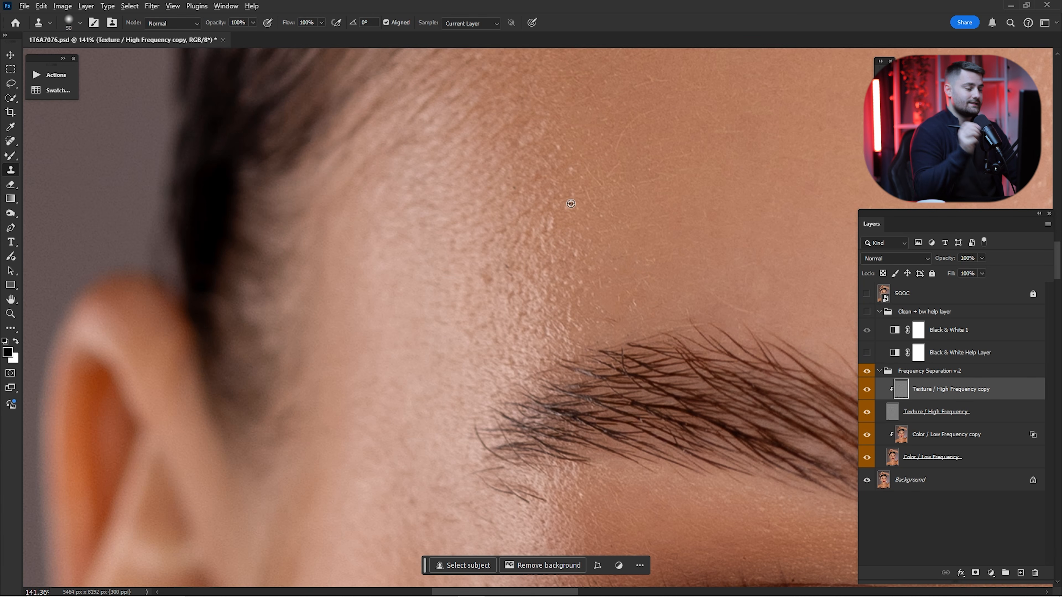
pyautogui.press('alt')
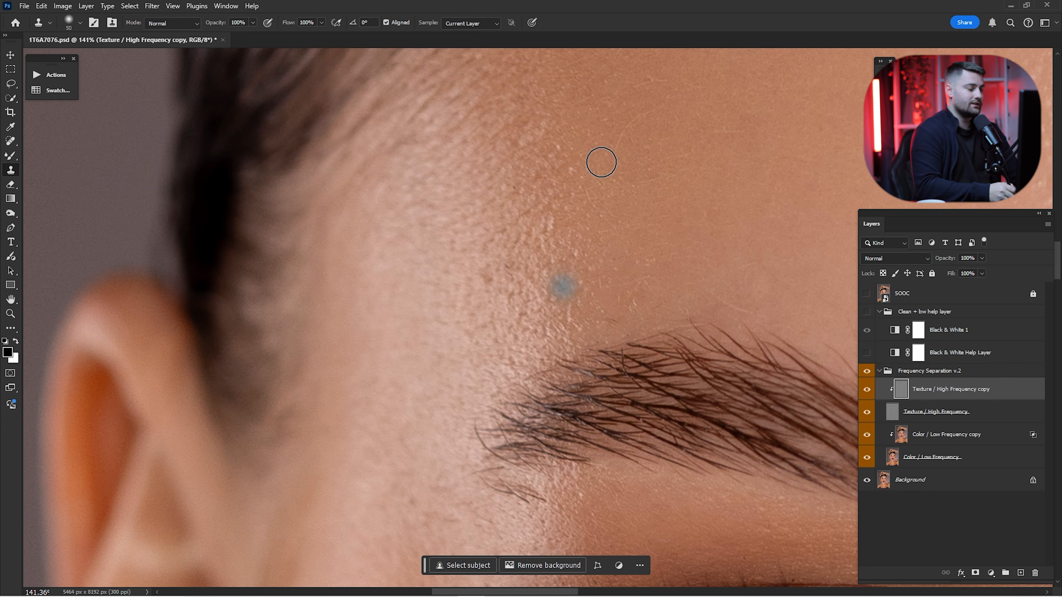
pyautogui.moveTo(494, 276); pyautogui.dragTo(504, 271)
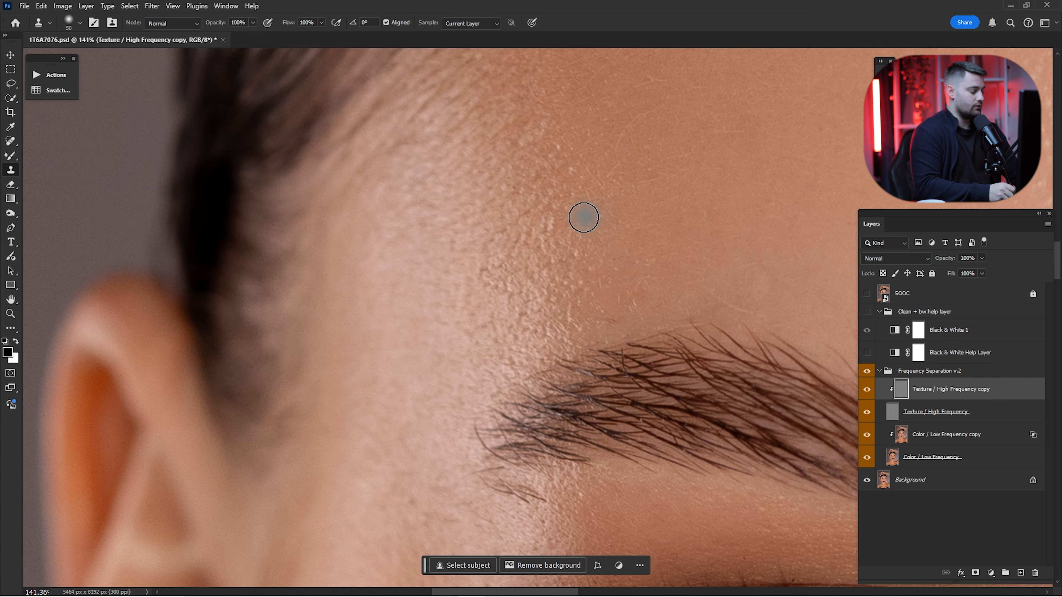
pyautogui.press('alt')
pyautogui.press('alt')
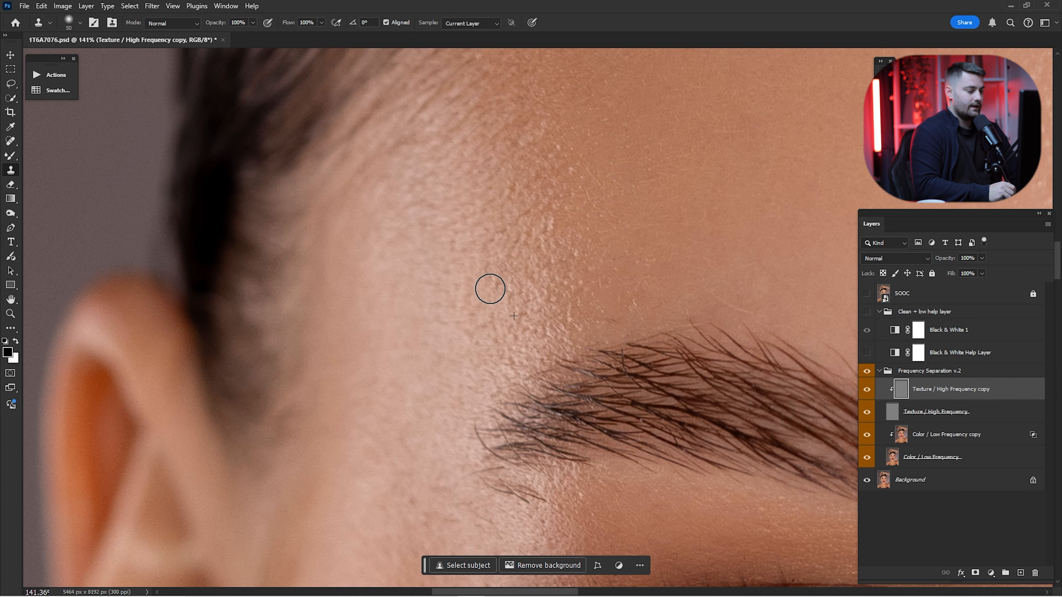
# Repair more uneven texture on the forehead by cloning from freshly sampled neighbouring skin.
pyautogui.moveTo(608, 216); pyautogui.dragTo(487, 174)
pyautogui.keyDown('alt'); pyautogui.click(607, 309); pyautogui.keyUp('alt')
pyautogui.moveTo(657, 192)
pyautogui.mouseDown()
pyautogui.moveTo(631, 363)
pyautogui.moveTo(635, 246)
pyautogui.moveTo(594, 296)
pyautogui.moveTo(576, 293)
pyautogui.mouseUp()
pyautogui.press('alt')
pyautogui.moveTo(583, 297); pyautogui.dragTo(573, 180)
pyautogui.moveTo(577, 289); pyautogui.dragTo(610, 290)
pyautogui.moveTo(594, 242)
pyautogui.mouseDown()
pyautogui.moveTo(636, 240)
pyautogui.moveTo(604, 260)
pyautogui.mouseUp()
# Try cloning coarse cheek texture onto the smooth side of the nose, and undo the stroke.
pyautogui.moveTo(606, 327); pyautogui.dragTo(523, 179)
pyautogui.moveTo(706, 311); pyautogui.dragTo(742, 307)
pyautogui.moveTo(742, 268); pyautogui.dragTo(601, 279)
pyautogui.moveTo(654, 235)
pyautogui.mouseDown()
pyautogui.moveTo(579, 274)
pyautogui.moveTo(602, 274)
pyautogui.mouseUp()
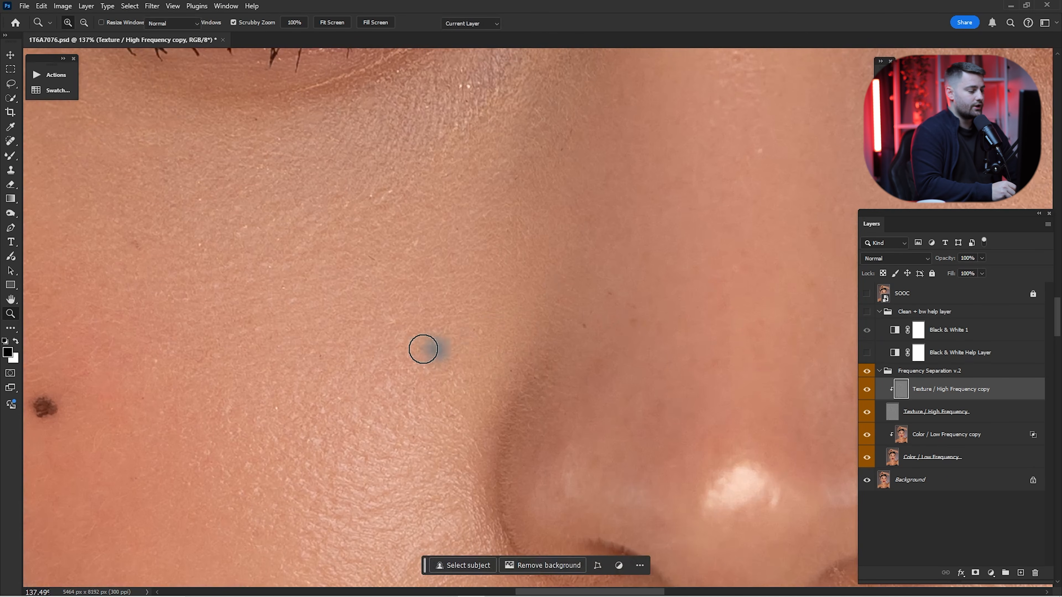
pyautogui.moveTo(686, 213)
pyautogui.mouseDown()
pyautogui.moveTo(644, 272)
pyautogui.moveTo(687, 268)
pyautogui.mouseUp()
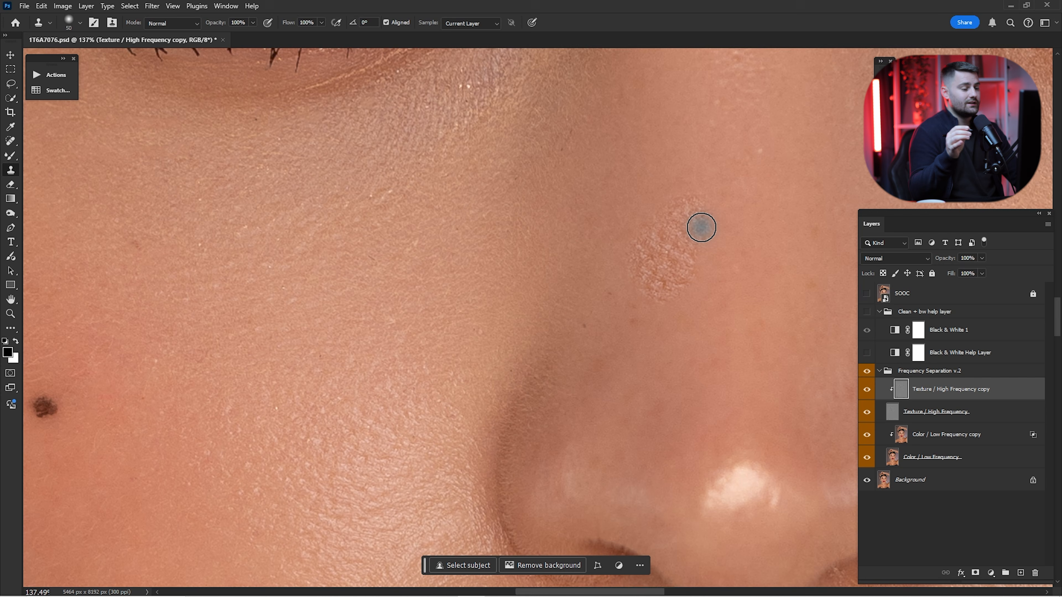
pyautogui.hotkey('ctrl', 'z')
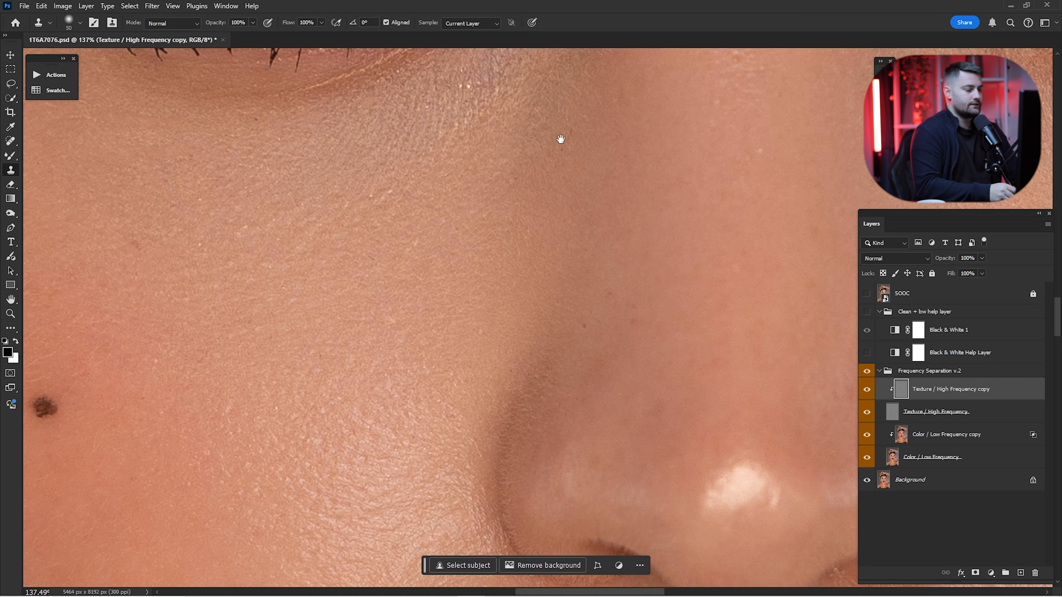
# Clone matching fine skin texture over the blemishes under the inner eye and beside the nose bridge.
pyautogui.moveTo(560, 140); pyautogui.dragTo(587, 246)
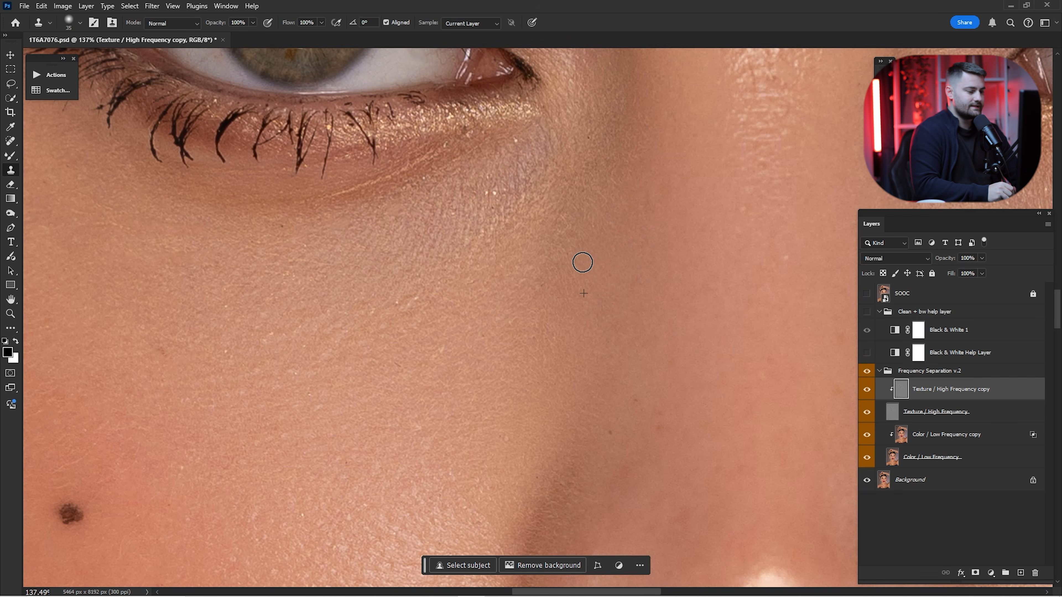
pyautogui.keyDown('alt'); pyautogui.click(449, 315); pyautogui.keyUp('alt')
pyautogui.moveTo(473, 270); pyautogui.dragTo(612, 327)
pyautogui.keyDown('alt'); pyautogui.click(538, 276); pyautogui.keyUp('alt')
pyautogui.moveTo(561, 230); pyautogui.dragTo(440, 276)
# Clean up the skin texture around the mouth and along the chin and jawline with sampled neighbouring texture.
pyautogui.press('z')
pyautogui.moveTo(566, 296)
pyautogui.mouseDown()
pyautogui.moveTo(524, 308)
pyautogui.moveTo(517, 163)
pyautogui.mouseUp()
pyautogui.moveTo(602, 282)
pyautogui.mouseDown()
pyautogui.moveTo(514, 116)
pyautogui.moveTo(625, 247)
pyautogui.mouseUp()
pyautogui.press('z')
pyautogui.moveTo(625, 246); pyautogui.dragTo(646, 243)
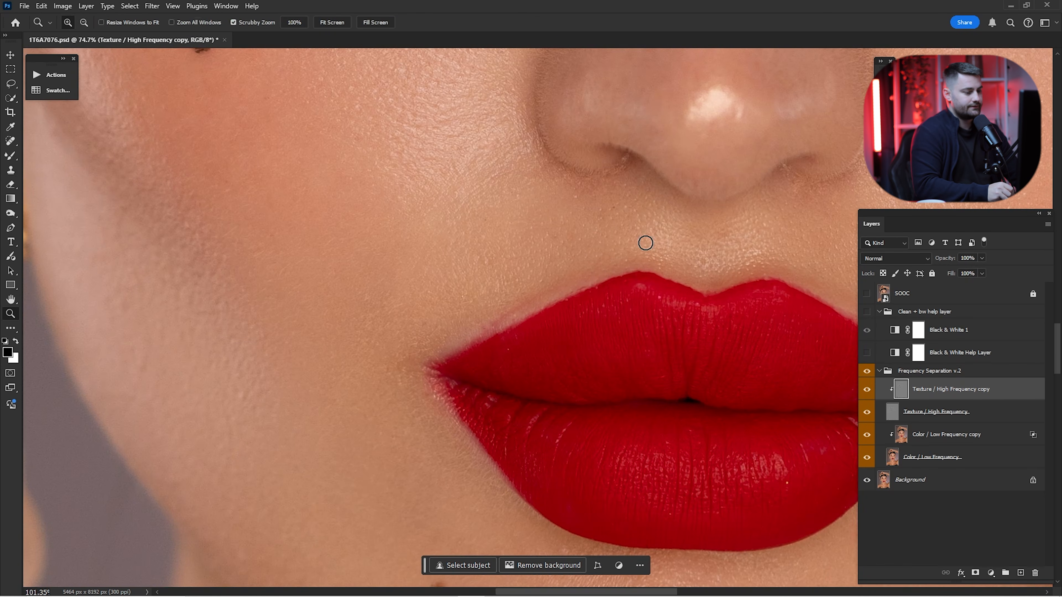
pyautogui.press('z')
pyautogui.moveTo(621, 208)
pyautogui.mouseDown()
pyautogui.moveTo(542, 287)
pyautogui.moveTo(551, 246)
pyautogui.mouseUp()
pyautogui.moveTo(718, 385)
pyautogui.mouseDown()
pyautogui.moveTo(598, 303)
pyautogui.moveTo(633, 258)
pyautogui.moveTo(612, 216)
pyautogui.mouseUp()
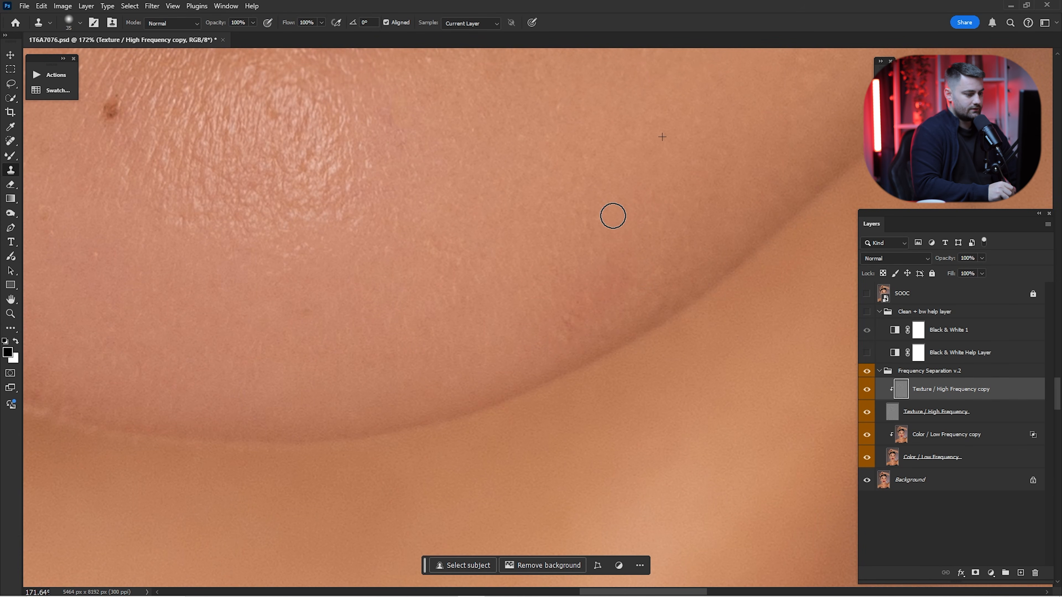
pyautogui.press('z')
pyautogui.moveTo(675, 228); pyautogui.dragTo(612, 201)
# Clone even skin texture beside the mouth corner, along the side of the nose and on the adjoining inner cheek.
pyautogui.moveTo(669, 138)
pyautogui.mouseDown()
pyautogui.moveTo(628, 344)
pyautogui.moveTo(564, 326)
pyautogui.moveTo(595, 342)
pyautogui.mouseUp()
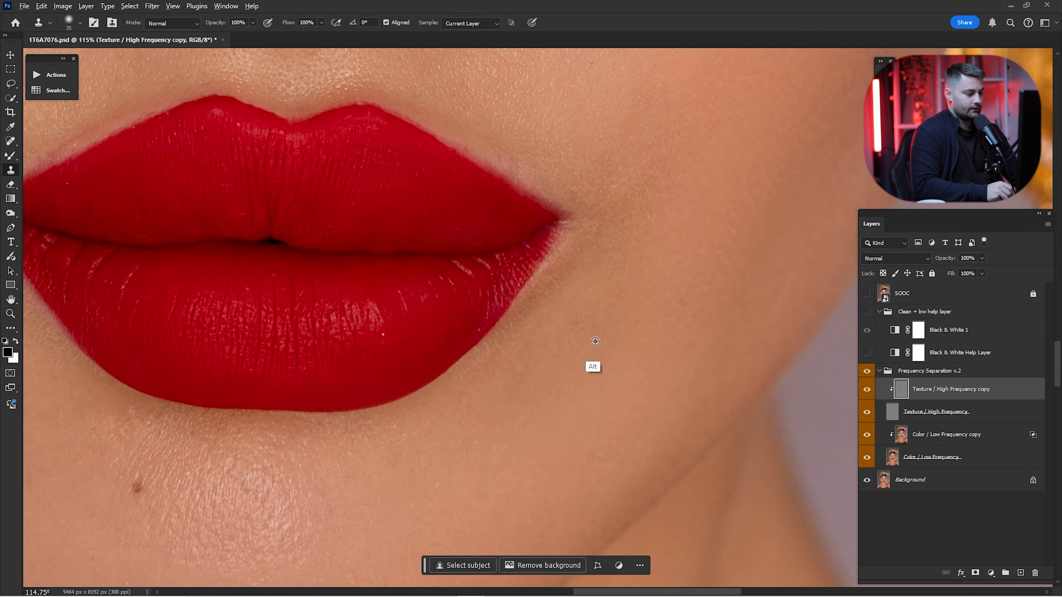
pyautogui.moveTo(629, 173); pyautogui.dragTo(616, 282)
pyautogui.moveTo(591, 208); pyautogui.dragTo(615, 292)
pyautogui.moveTo(592, 274); pyautogui.dragTo(614, 289)
pyautogui.moveTo(494, 178); pyautogui.dragTo(651, 360)
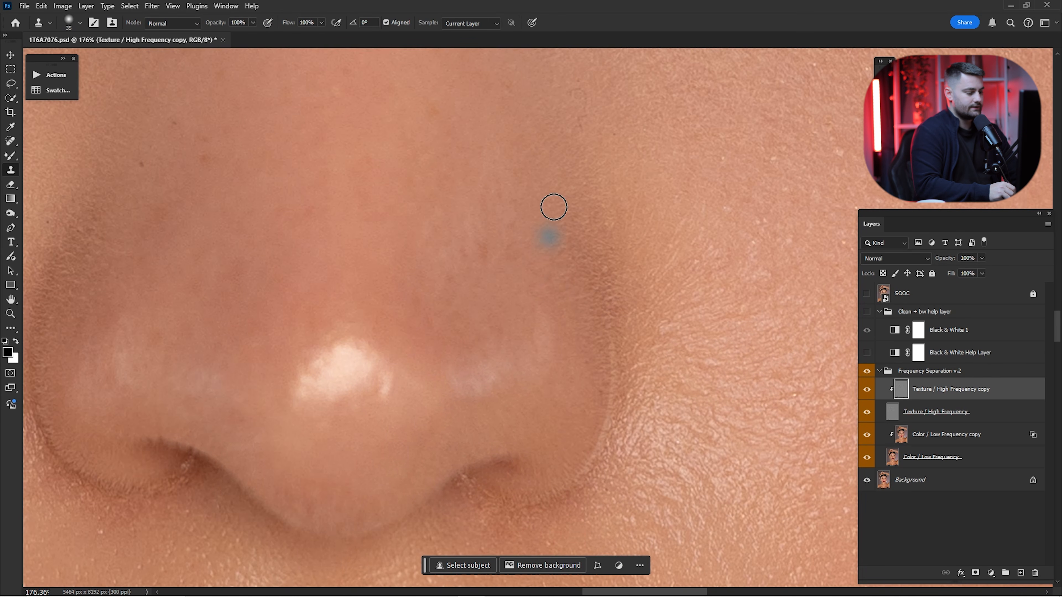
pyautogui.moveTo(554, 207); pyautogui.dragTo(570, 370)
pyautogui.moveTo(631, 232); pyautogui.dragTo(651, 255)
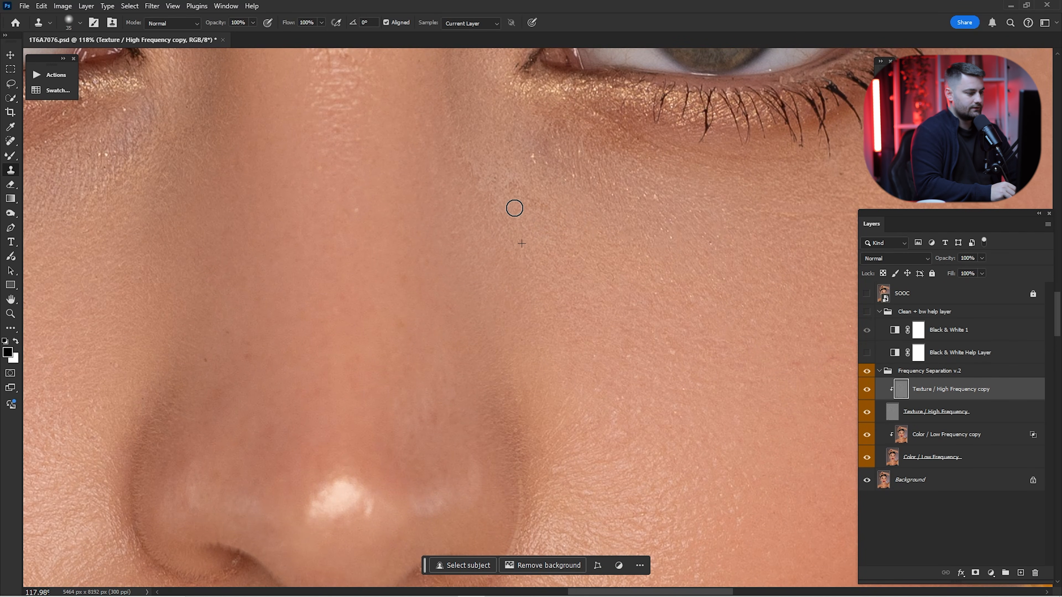
# Begin a Pen path at the mouth corner and trace it along the upper lip's edge over the cupid's bow.
pyautogui.hotkey('ctrl', '0')
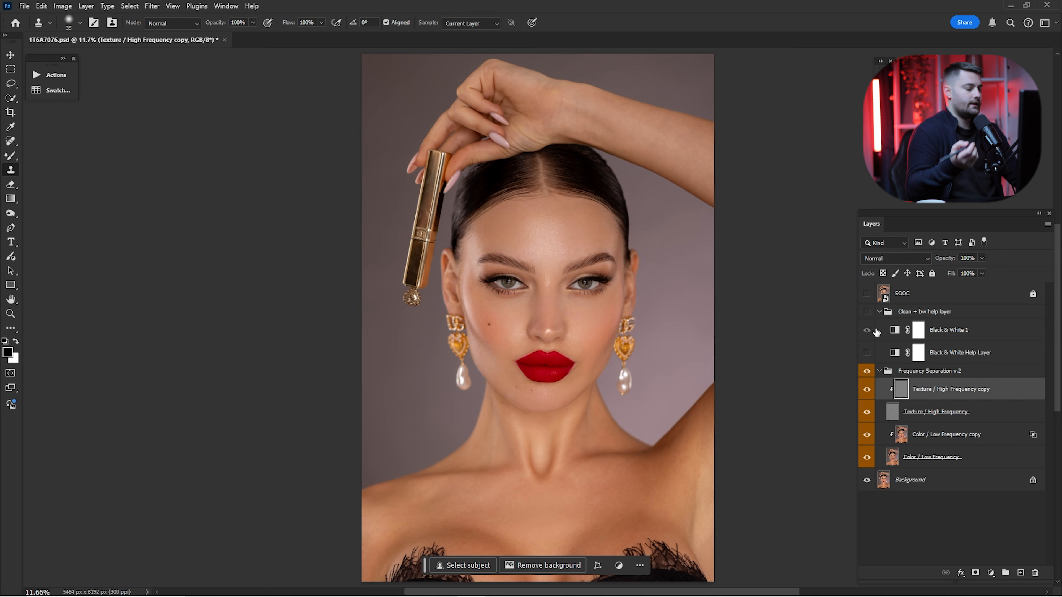
pyautogui.press('z')
pyautogui.moveTo(526, 371); pyautogui.dragTo(631, 299)
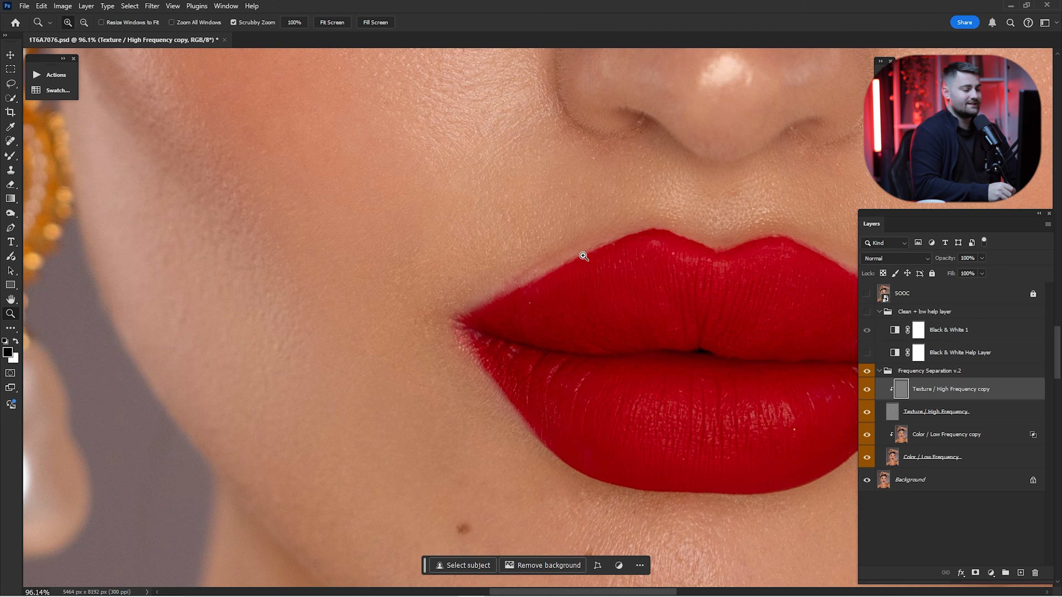
pyautogui.click(493, 318)
pyautogui.press('s')
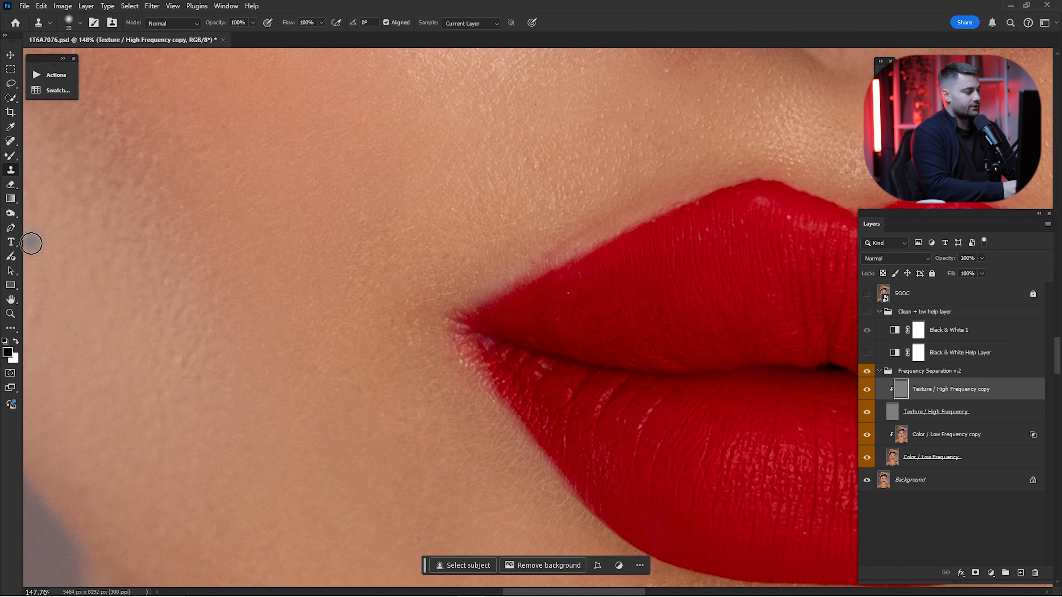
pyautogui.click(10, 231)
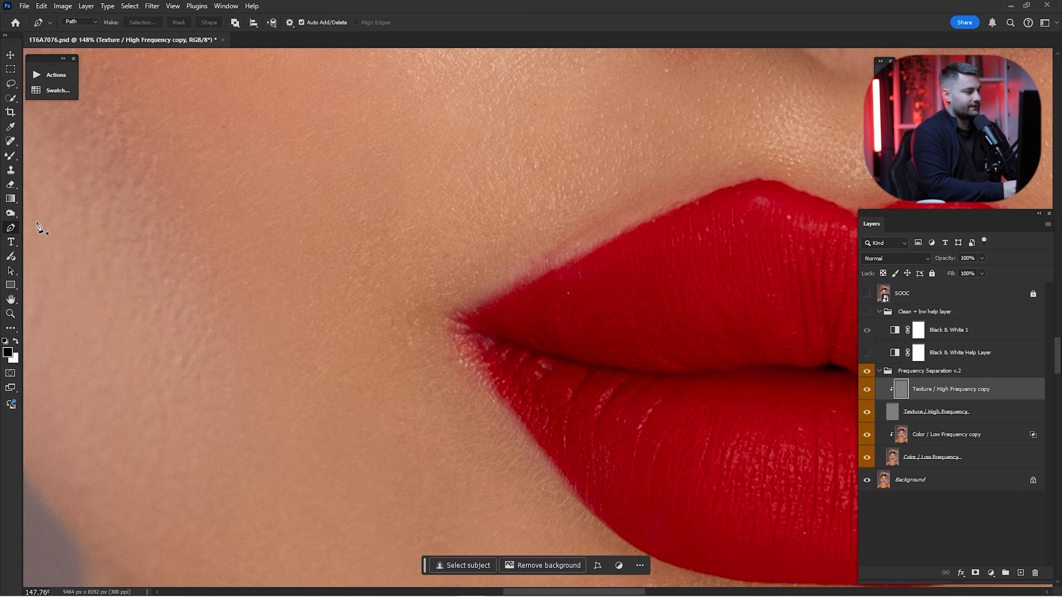
pyautogui.click(459, 318)
pyautogui.moveTo(611, 250); pyautogui.dragTo(524, 292)
pyautogui.moveTo(594, 240); pyautogui.dragTo(603, 238)
pyautogui.moveTo(652, 242); pyautogui.dragTo(533, 251)
pyautogui.moveTo(667, 269); pyautogui.dragTo(619, 244)
pyautogui.moveTo(727, 294); pyautogui.dragTo(584, 241)
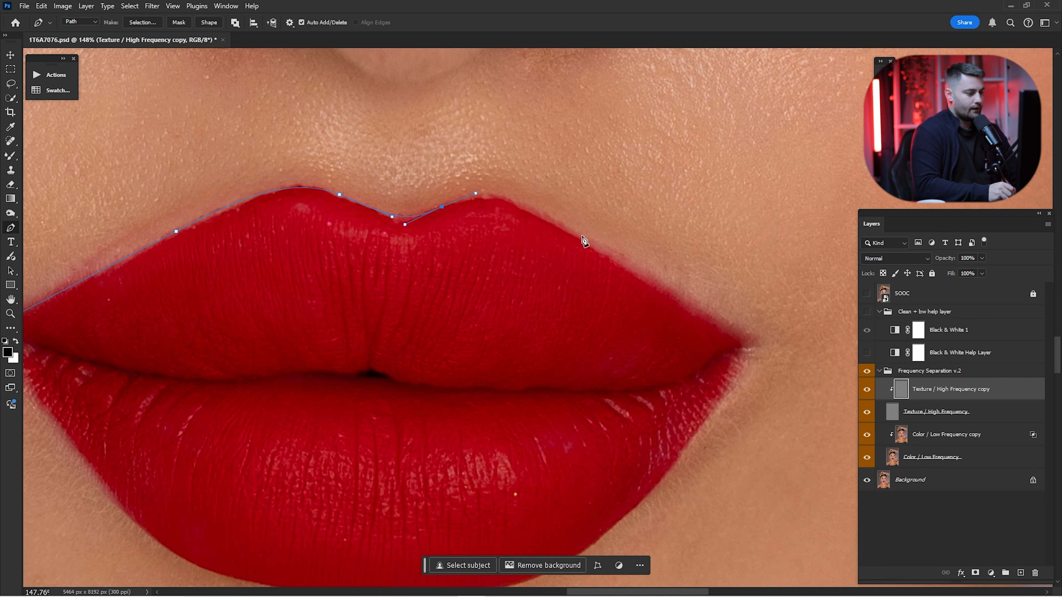
# Continue the path around the lower lip's edge and close it at the starting mouth corner.
pyautogui.scroll(-3, 751, 254)
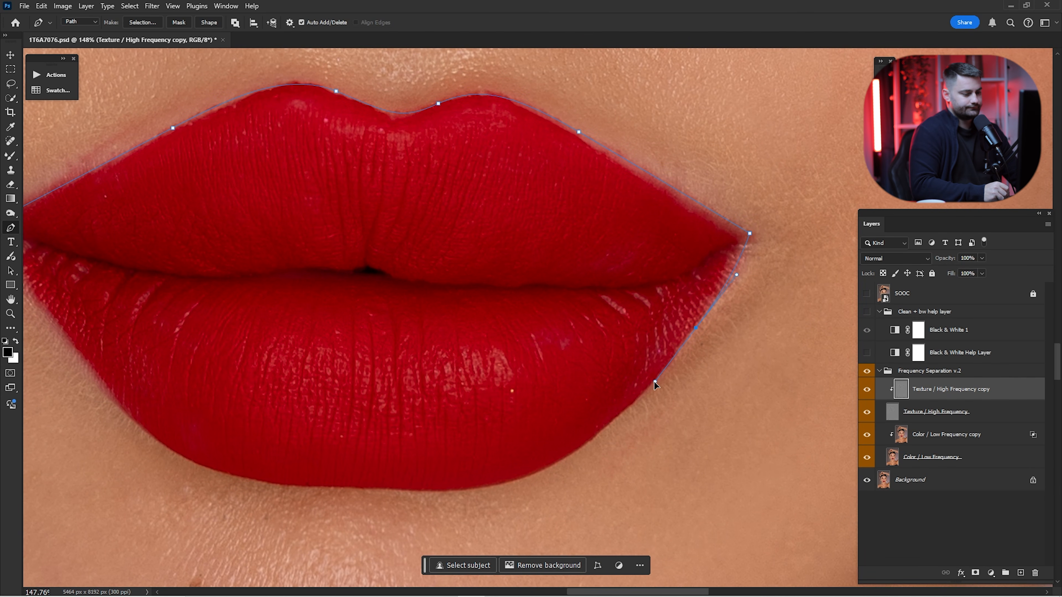
pyautogui.moveTo(547, 466); pyautogui.dragTo(715, 340)
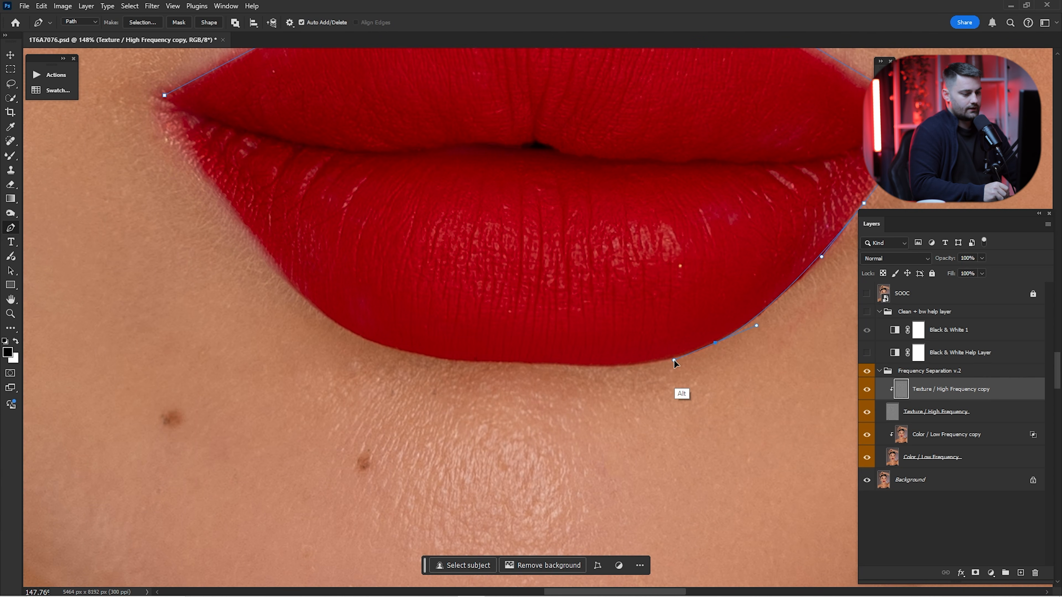
pyautogui.scroll(3, 552, 357)
pyautogui.moveTo(575, 366); pyautogui.dragTo(566, 362)
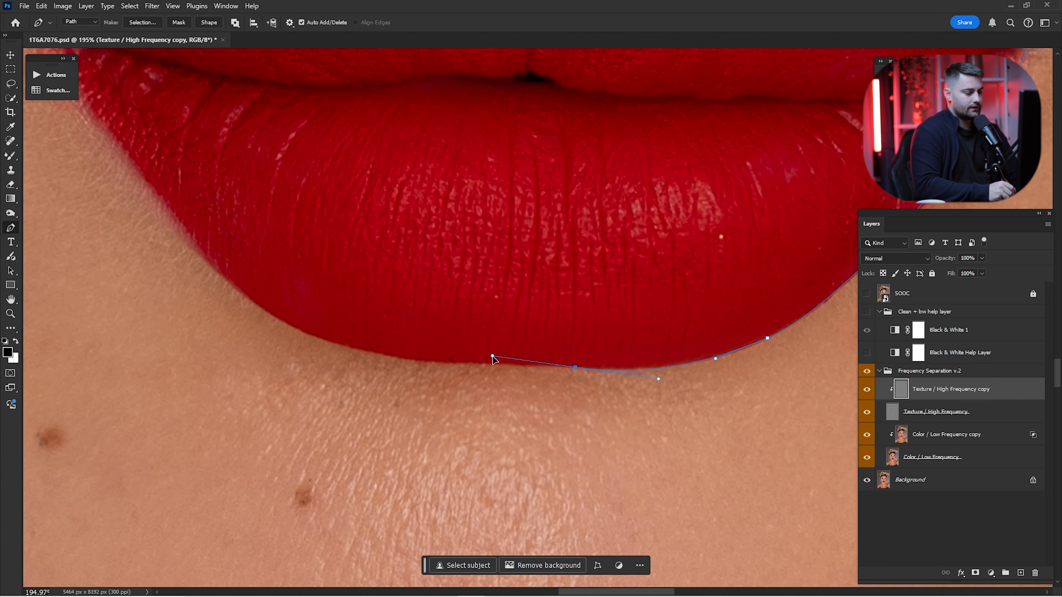
pyautogui.moveTo(306, 318); pyautogui.dragTo(420, 364)
pyautogui.moveTo(327, 250); pyautogui.dragTo(435, 347)
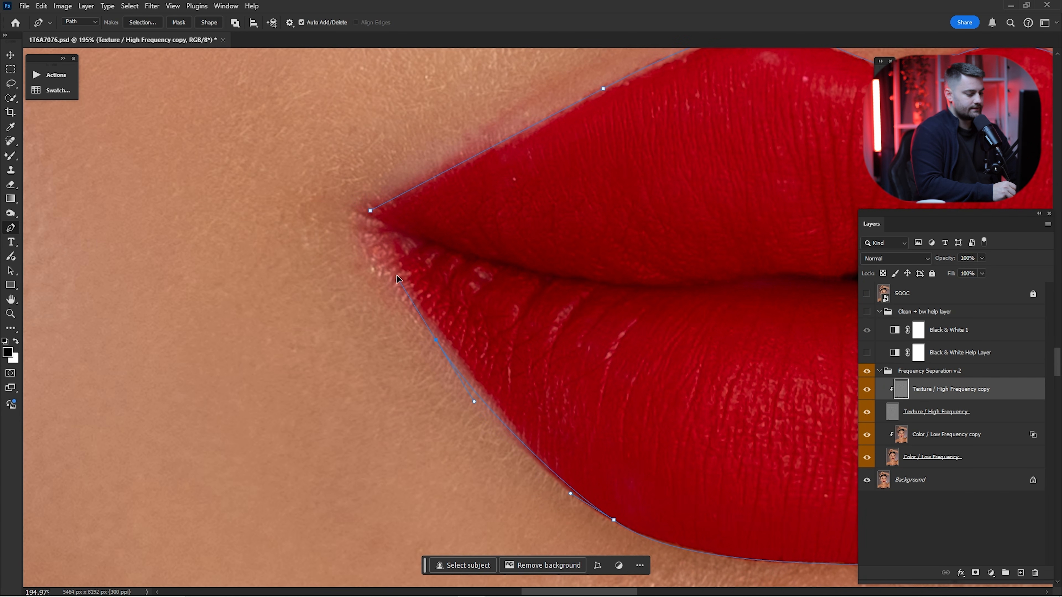
pyautogui.moveTo(370, 211); pyautogui.dragTo(384, 185)
pyautogui.moveTo(501, 228); pyautogui.dragTo(459, 228)
pyautogui.moveTo(575, 220); pyautogui.dragTo(501, 253)
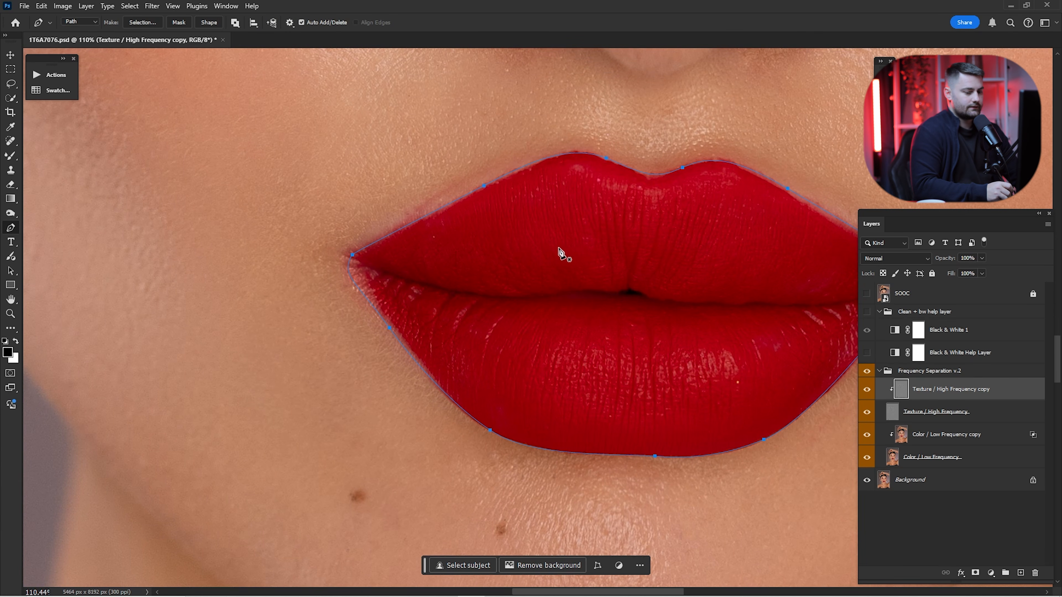
# Convert the lip path into a new anti-aliased selection with a 0.2-pixel feather radius.
pyautogui.rightClick(592, 260)
pyautogui.click(627, 302)
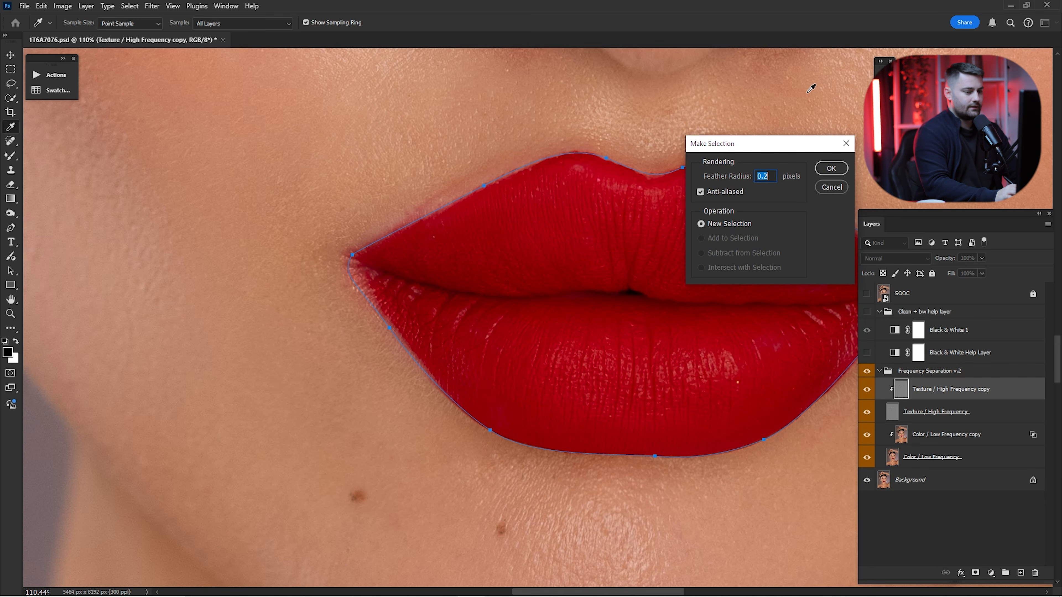
pyautogui.press('Return')
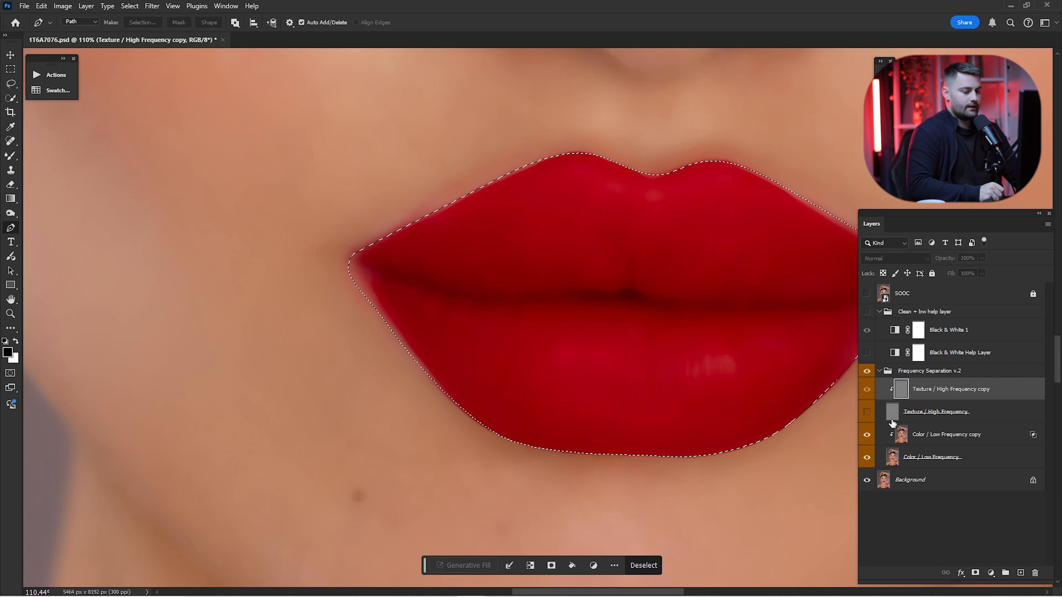
# With the texture layers hidden, blend the color along the lip outline on Color / Low Frequency copy using the Mixer Brush at size 250.
pyautogui.click(949, 434)
pyautogui.moveTo(528, 243); pyautogui.dragTo(562, 283)
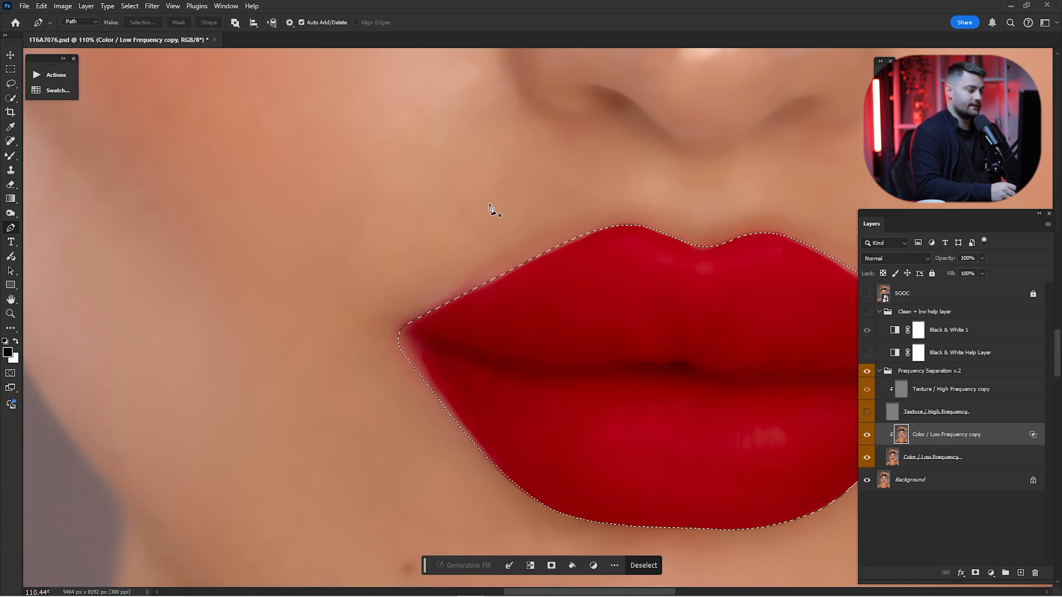
pyautogui.press('b')
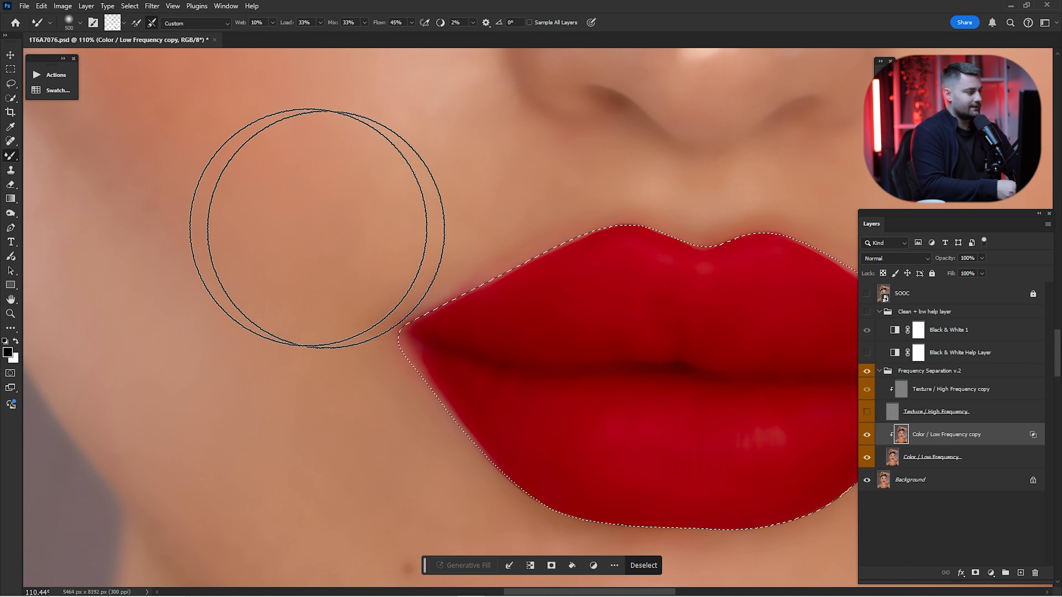
pyautogui.rightClick(13, 157)
pyautogui.click(77, 165)
pyautogui.press('[')
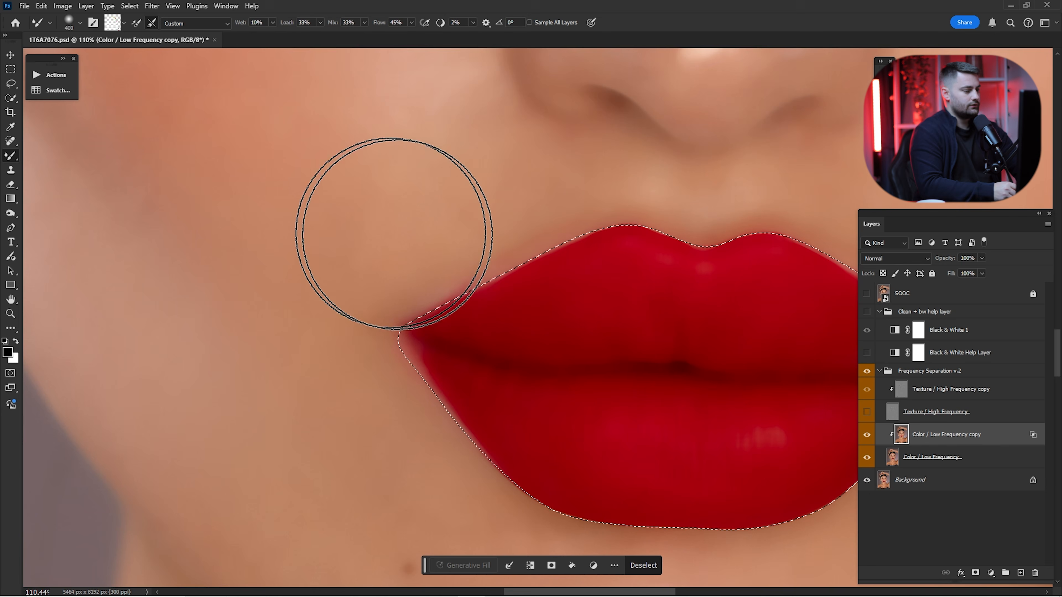
pyautogui.press('[')
pyautogui.press('[')
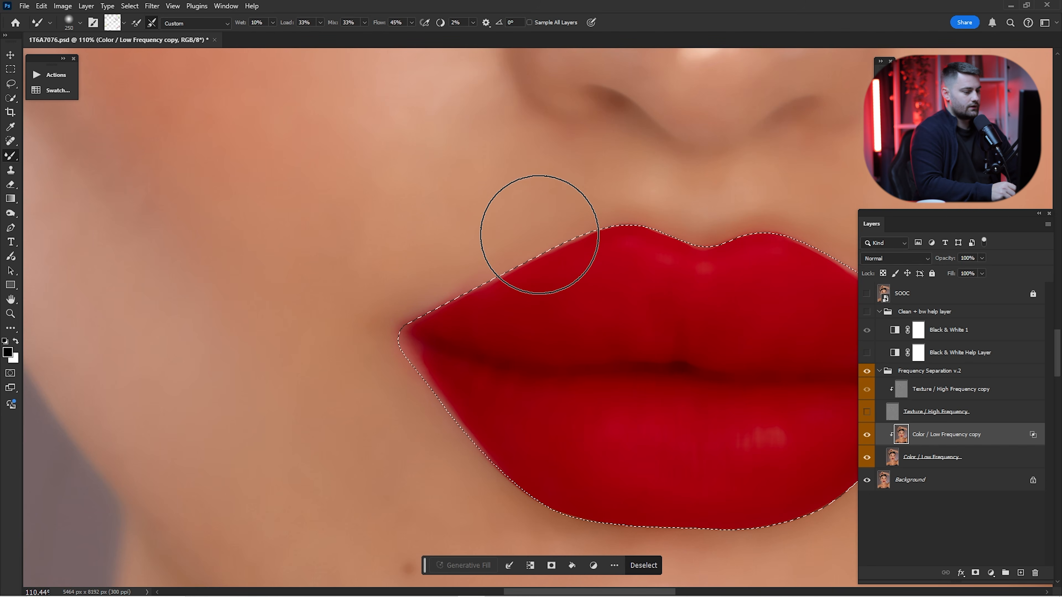
pyautogui.moveTo(681, 216); pyautogui.dragTo(466, 211)
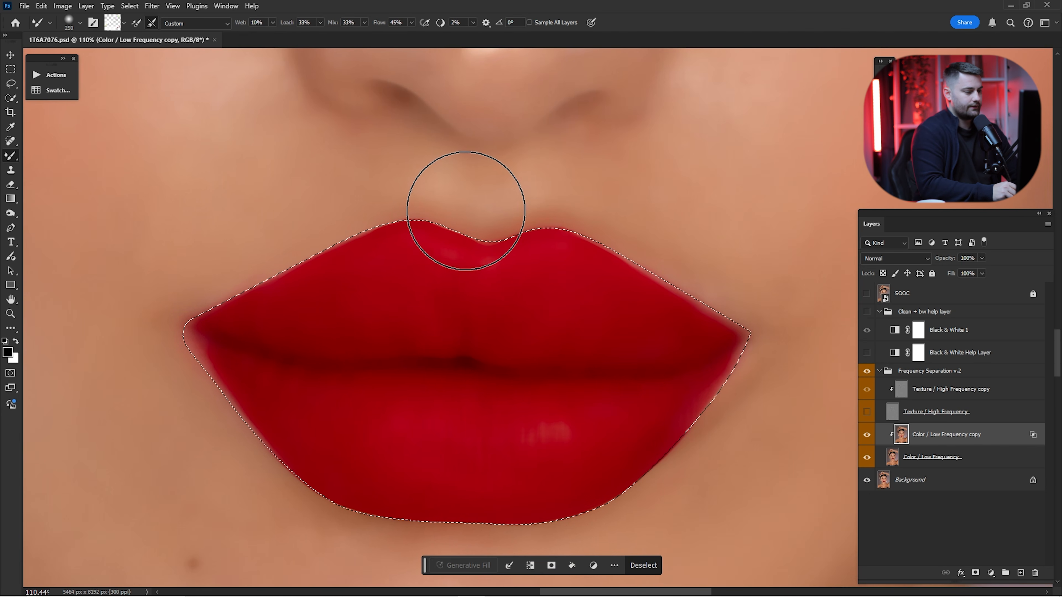
pyautogui.moveTo(233, 262); pyautogui.dragTo(444, 268)
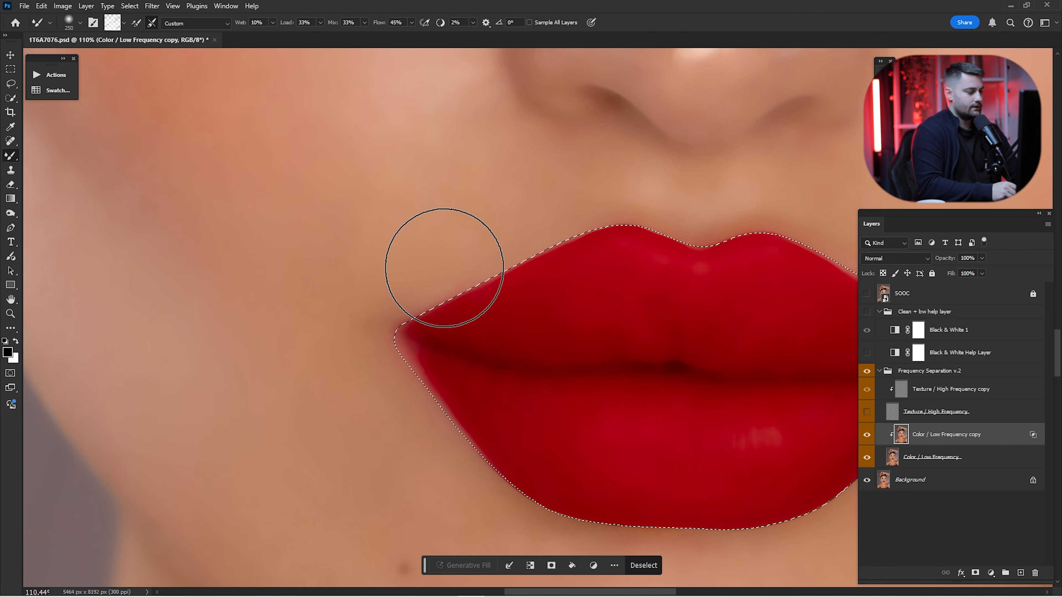
pyautogui.moveTo(535, 441); pyautogui.dragTo(399, 310)
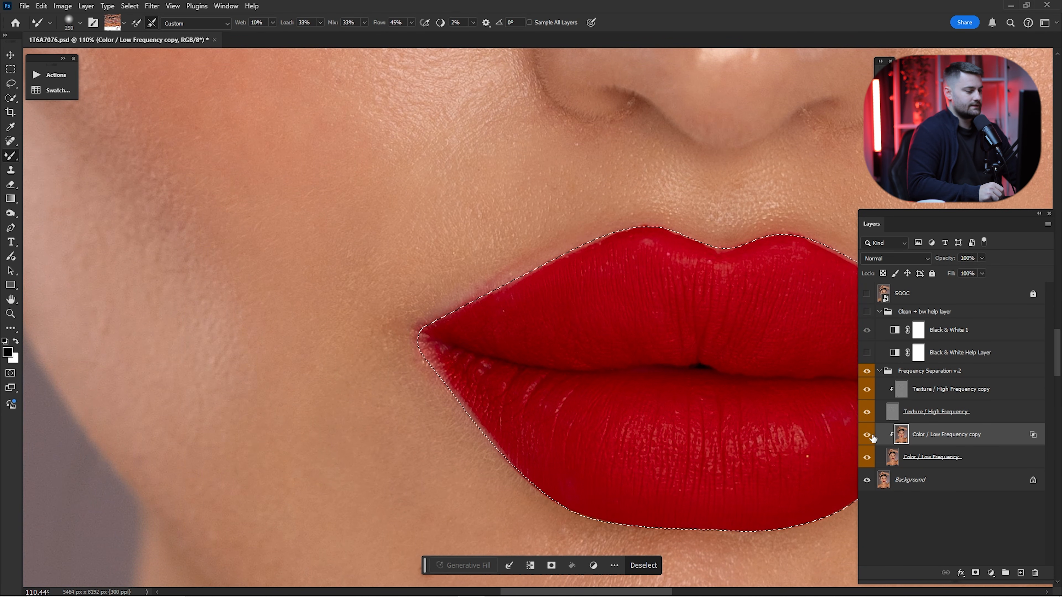
# On Texture / High Frequency copy, clone clean texture along one half of the upper lip's edge with the Clone Stamp at size 40.
pyautogui.click(923, 397)
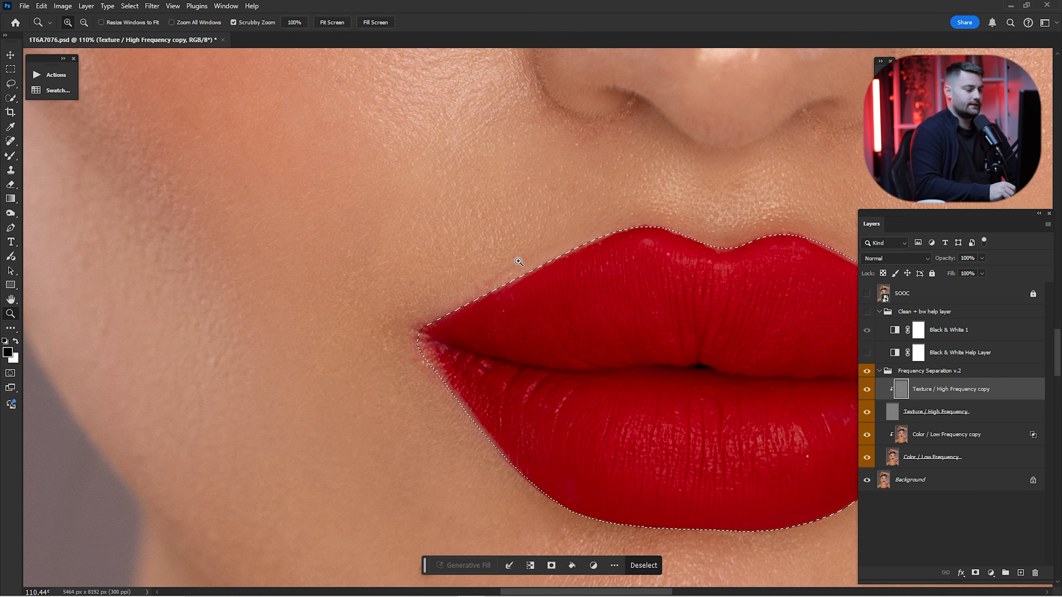
pyautogui.moveTo(519, 257); pyautogui.dragTo(594, 240)
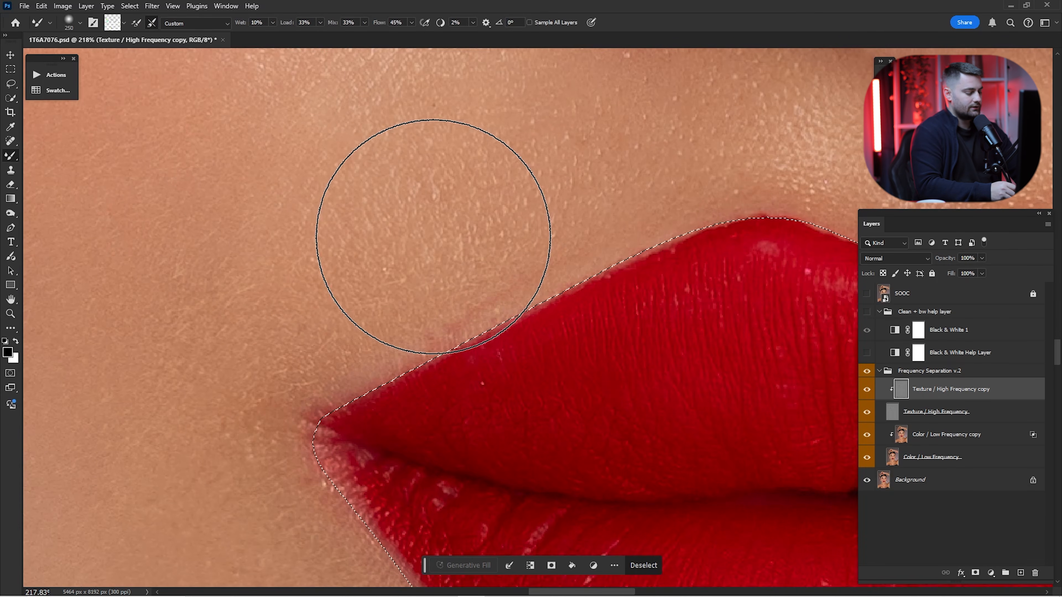
pyautogui.click(11, 171)
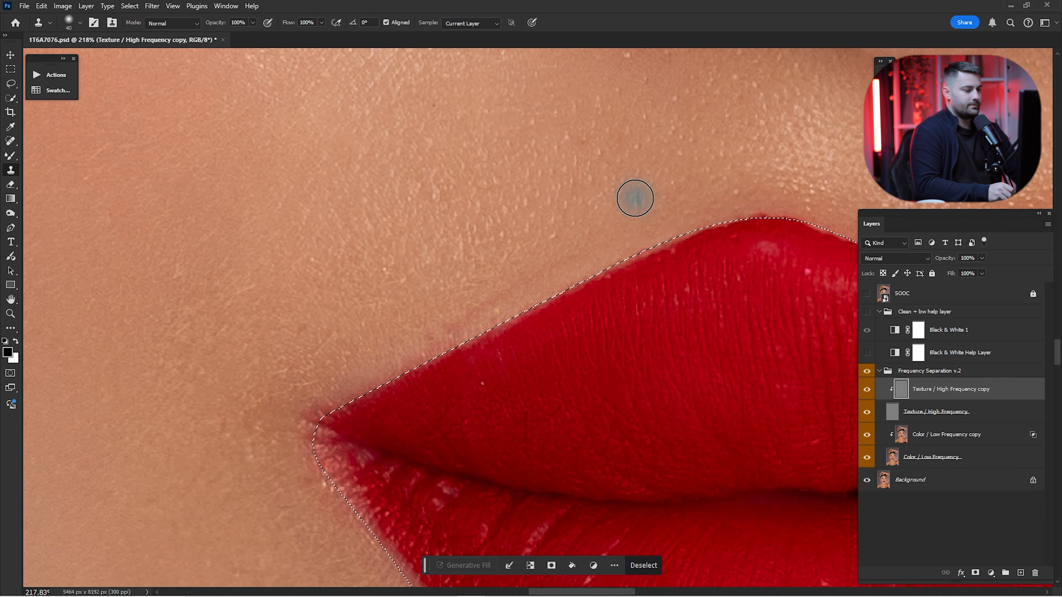
pyautogui.press('alt')
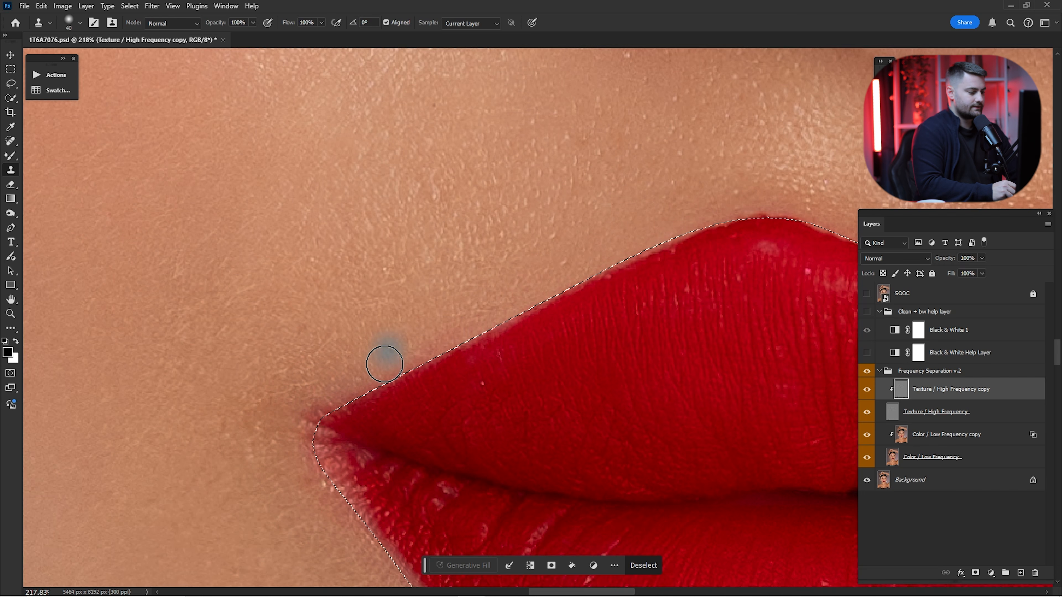
pyautogui.moveTo(738, 214); pyautogui.dragTo(755, 214)
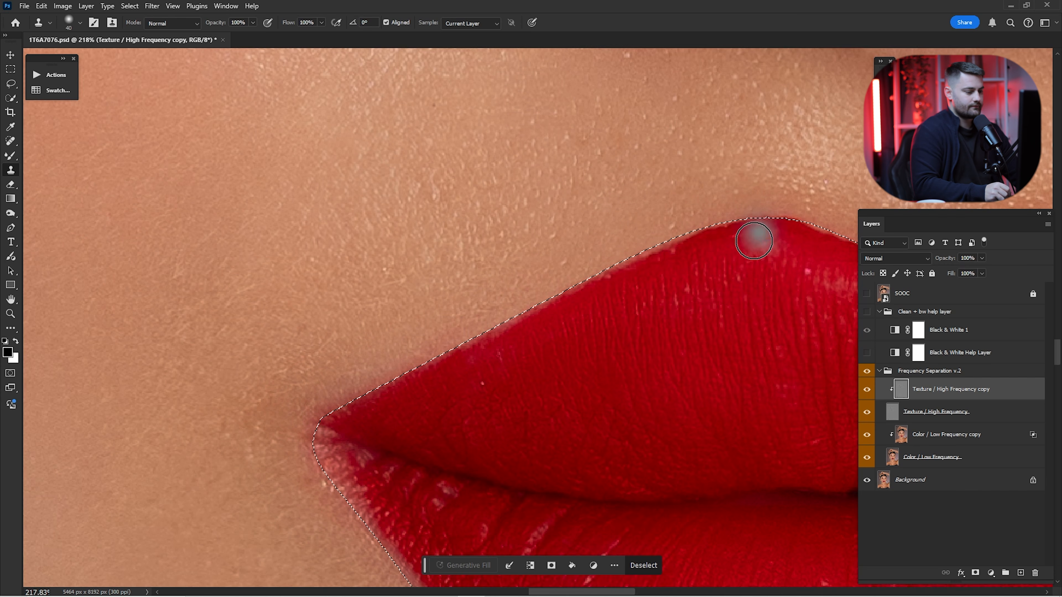
pyautogui.moveTo(664, 284); pyautogui.dragTo(610, 234)
pyautogui.moveTo(686, 244); pyautogui.dragTo(663, 292)
# Continue cloning texture along the other half of the upper lip's edge down to the opposite mouth corner.
pyautogui.moveTo(613, 403)
pyautogui.mouseDown()
pyautogui.moveTo(625, 236)
pyautogui.moveTo(702, 312)
pyautogui.mouseUp()
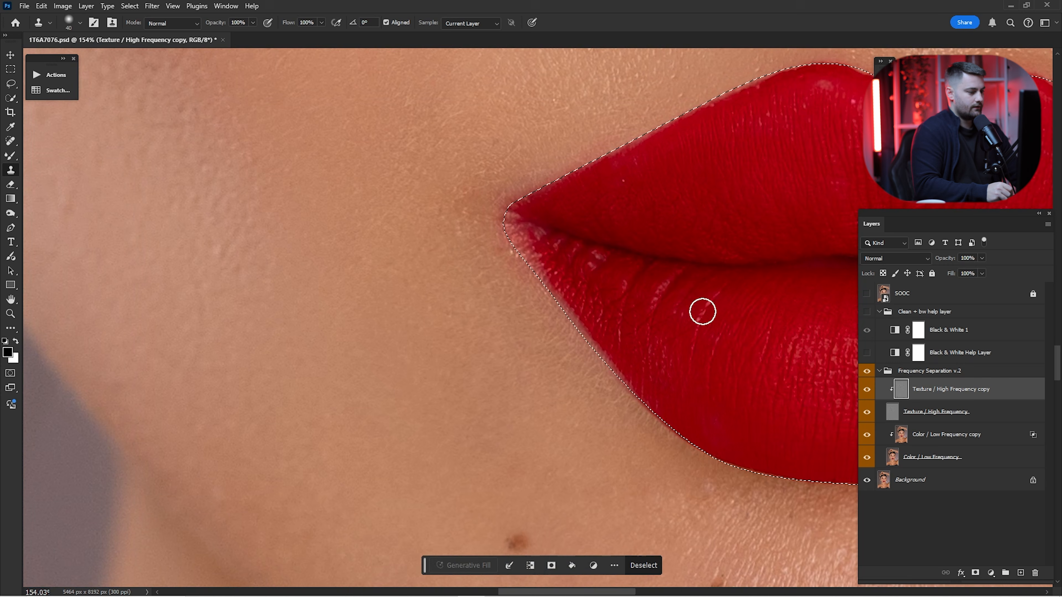
pyautogui.moveTo(602, 263); pyautogui.dragTo(207, 337)
pyautogui.moveTo(604, 284); pyautogui.dragTo(440, 336)
pyautogui.keyDown('alt'); pyautogui.click(646, 275); pyautogui.keyUp('alt')
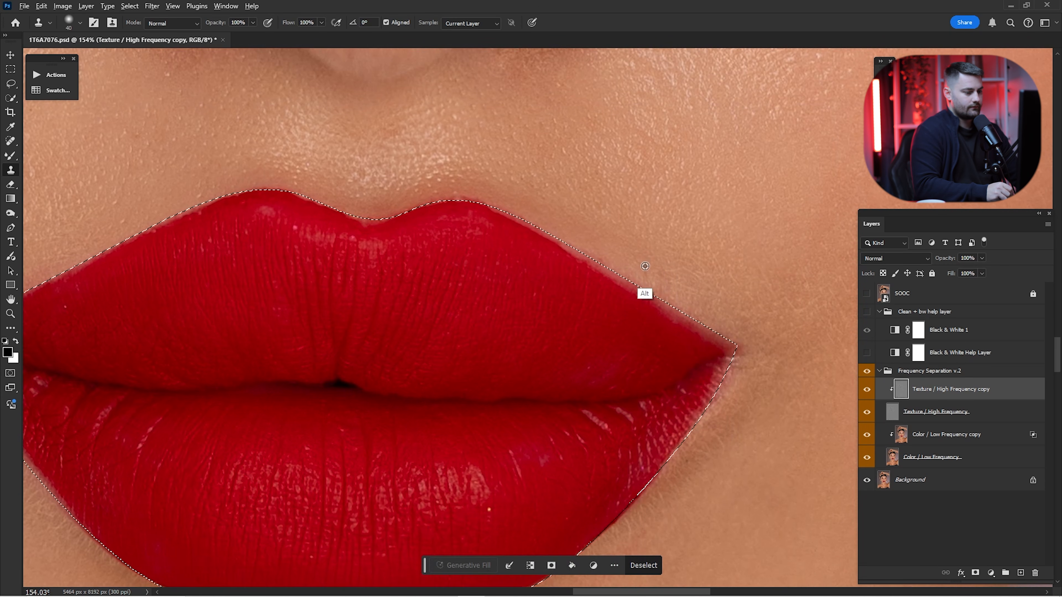
pyautogui.moveTo(613, 261); pyautogui.dragTo(624, 273)
pyautogui.keyDown('alt'); pyautogui.click(767, 387); pyautogui.keyUp('alt')
pyautogui.moveTo(695, 299)
pyautogui.mouseDown()
pyautogui.moveTo(721, 315)
pyautogui.moveTo(650, 295)
pyautogui.mouseUp()
pyautogui.click(743, 351)
pyautogui.moveTo(651, 296); pyautogui.dragTo(774, 323)
pyautogui.moveTo(469, 284)
pyautogui.mouseDown()
pyautogui.moveTo(510, 304)
pyautogui.moveTo(563, 262)
pyautogui.mouseUp()
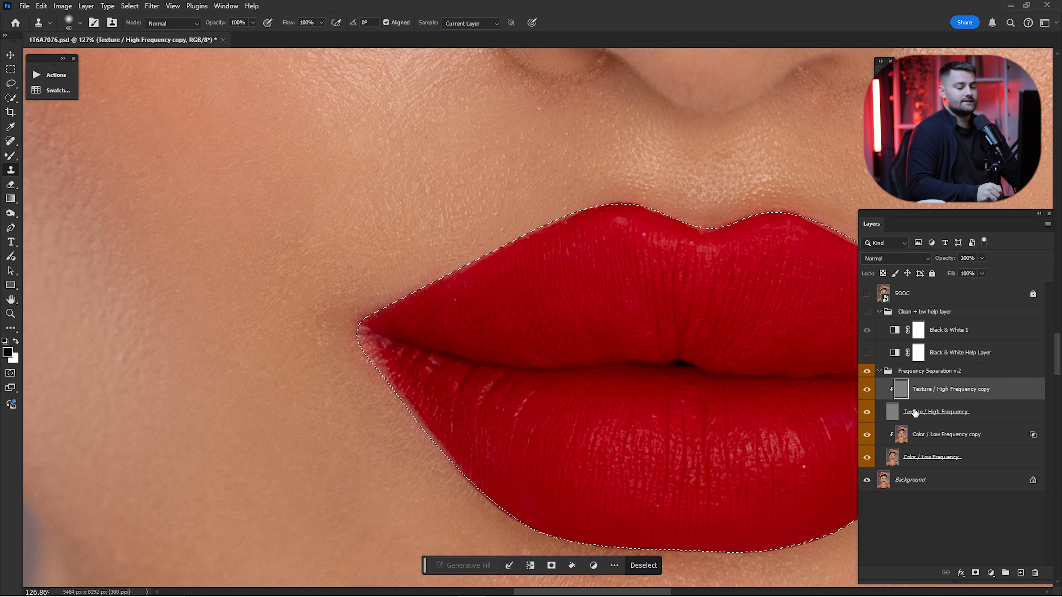
# On Color / Low Frequency copy, blend the color at the mouth corner and lower lip's edge using the Mixer Brush at size 100.
pyautogui.click(946, 434)
pyautogui.moveTo(636, 308); pyautogui.dragTo(616, 280)
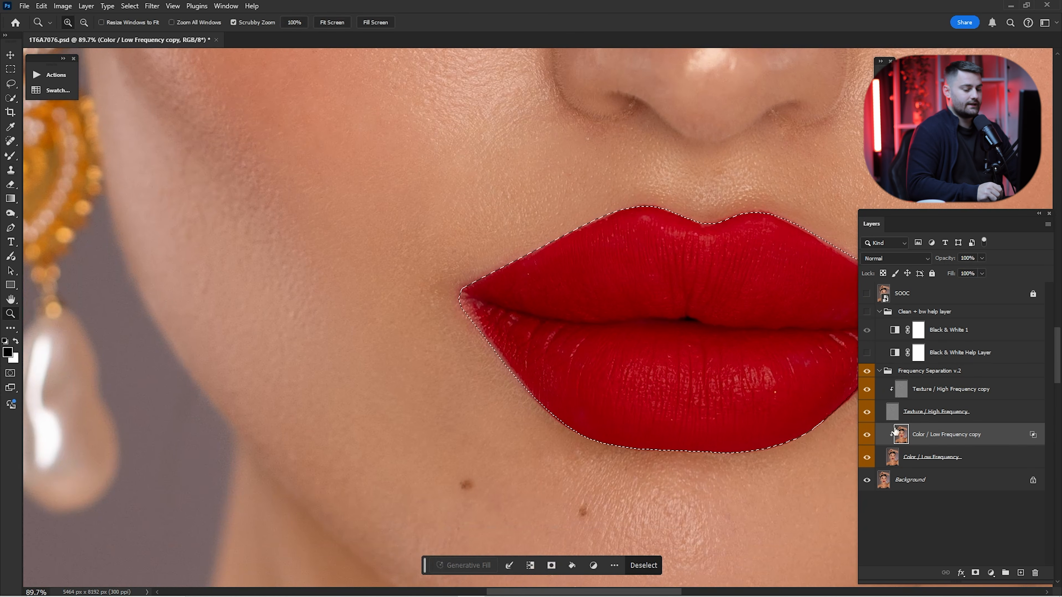
pyautogui.moveTo(560, 337); pyautogui.dragTo(592, 352)
pyautogui.press('b')
pyautogui.press('[')
pyautogui.press('[')
pyautogui.press('[')
pyautogui.press('[')
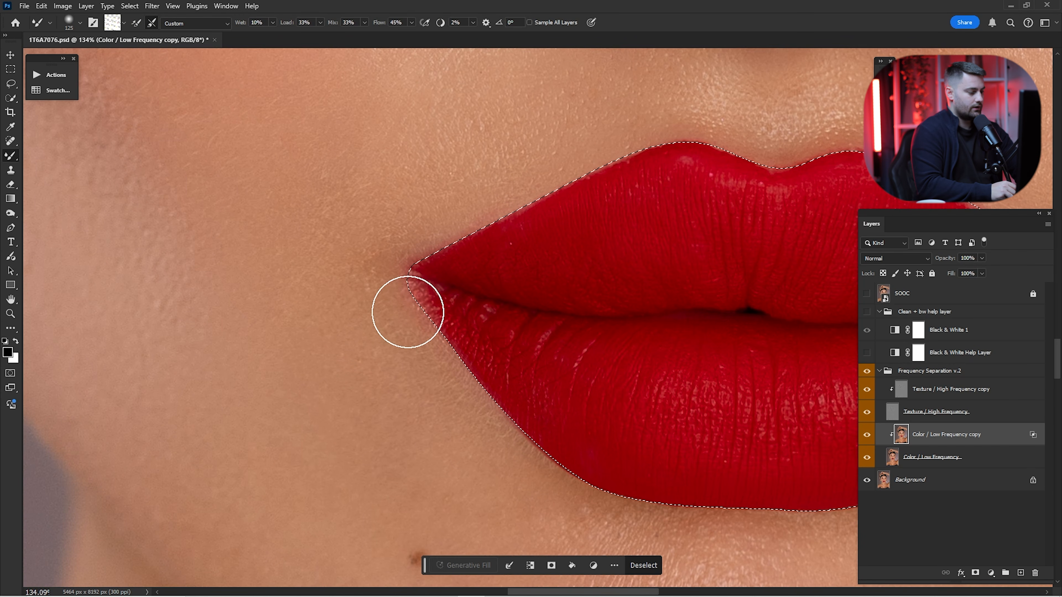
pyautogui.press('[')
pyautogui.press('[')
pyautogui.press(']')
pyautogui.moveTo(665, 459); pyautogui.dragTo(464, 389)
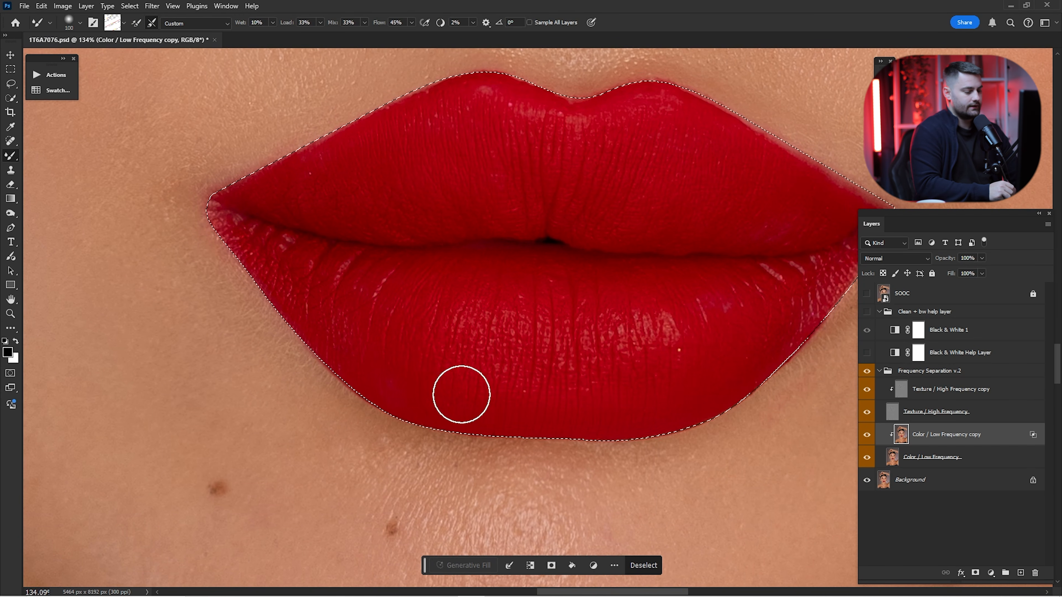
pyautogui.moveTo(763, 378); pyautogui.dragTo(619, 421)
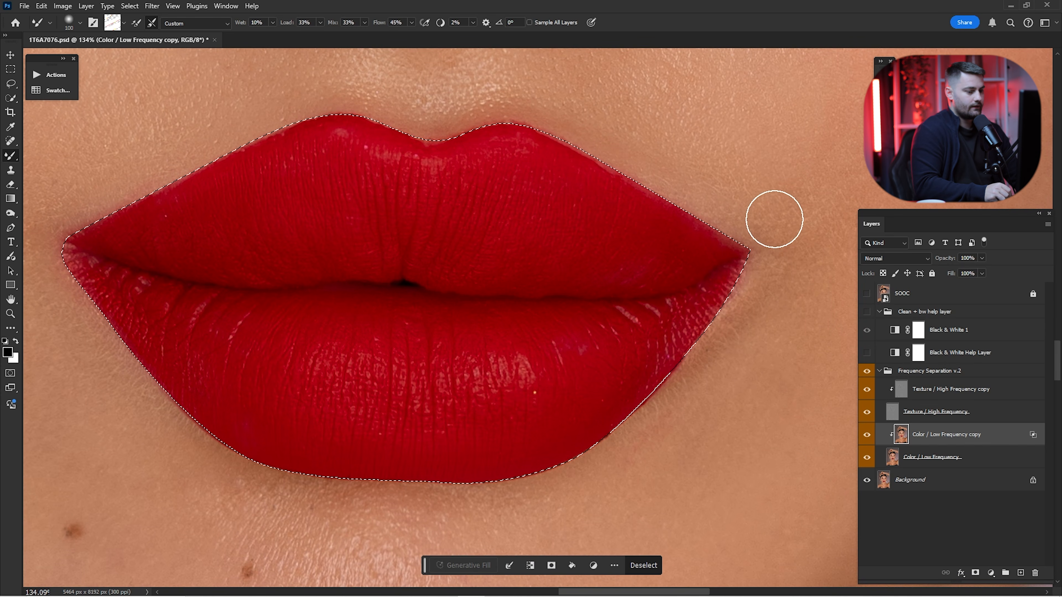
# With the texture layers hidden and Mixer Brush Wet at 100%, blend the upper lip's edge toward the mouth corner, ending at size 125.
pyautogui.click(870, 417)
pyautogui.moveTo(707, 256); pyautogui.dragTo(779, 322)
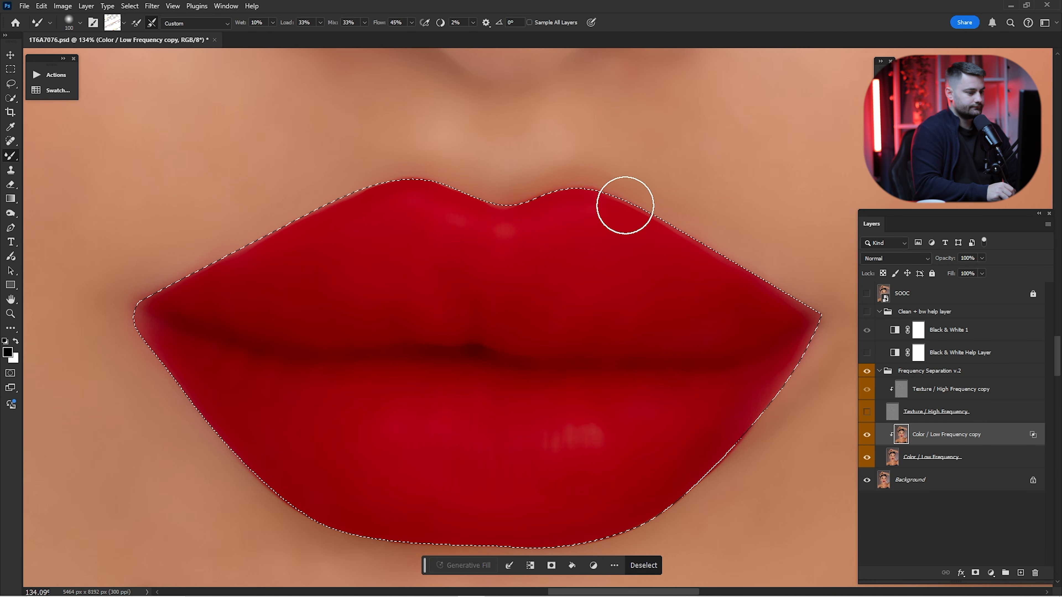
pyautogui.press(']')
pyautogui.press(']')
pyautogui.press('0')
pyautogui.moveTo(672, 235)
pyautogui.mouseDown()
pyautogui.moveTo(668, 249)
pyautogui.moveTo(640, 218)
pyautogui.mouseUp()
pyautogui.press('[')
pyautogui.press('[')
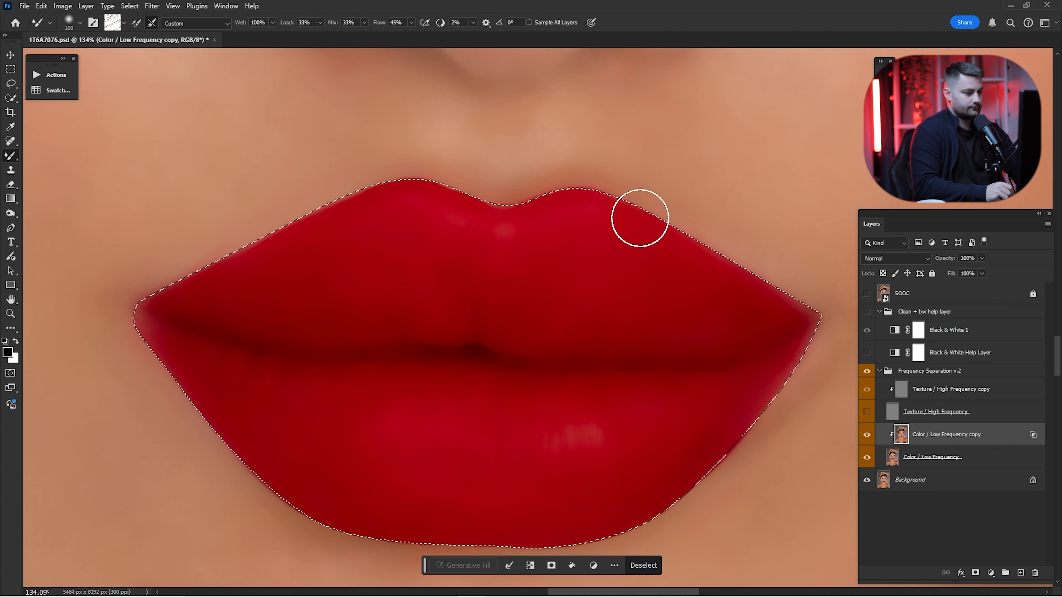
pyautogui.press(']')
pyautogui.moveTo(801, 267); pyautogui.dragTo(835, 304)
pyautogui.moveTo(782, 363); pyautogui.dragTo(772, 246)
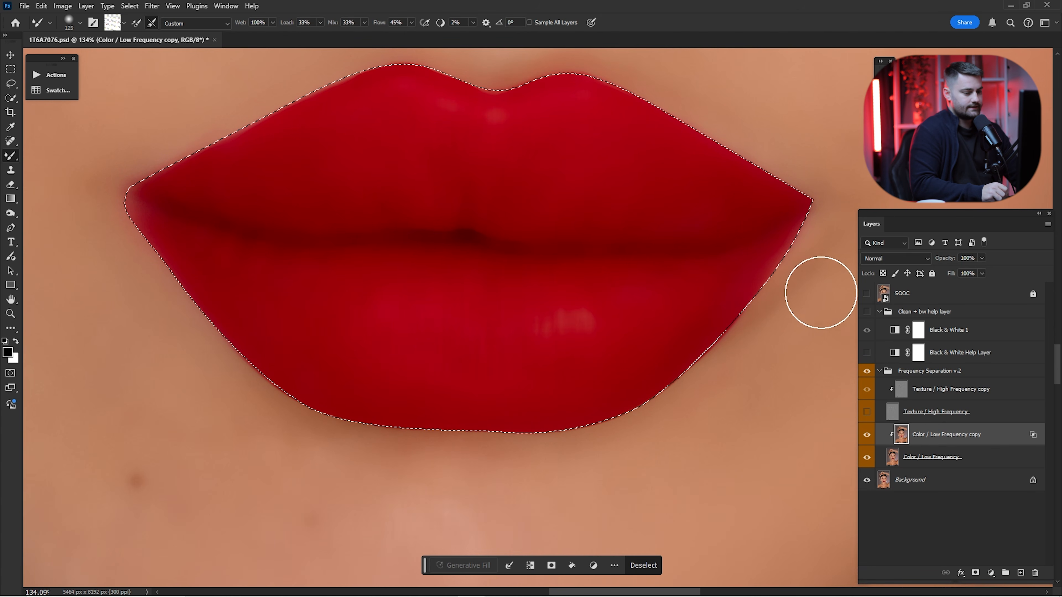
# Blend the color around the opposite mouth corner and along the lower lip's edge with the Mixer Brush at size 125.
pyautogui.moveTo(314, 176); pyautogui.dragTo(562, 281)
pyautogui.moveTo(554, 224); pyautogui.dragTo(402, 255)
pyautogui.moveTo(428, 328); pyautogui.dragTo(340, 319)
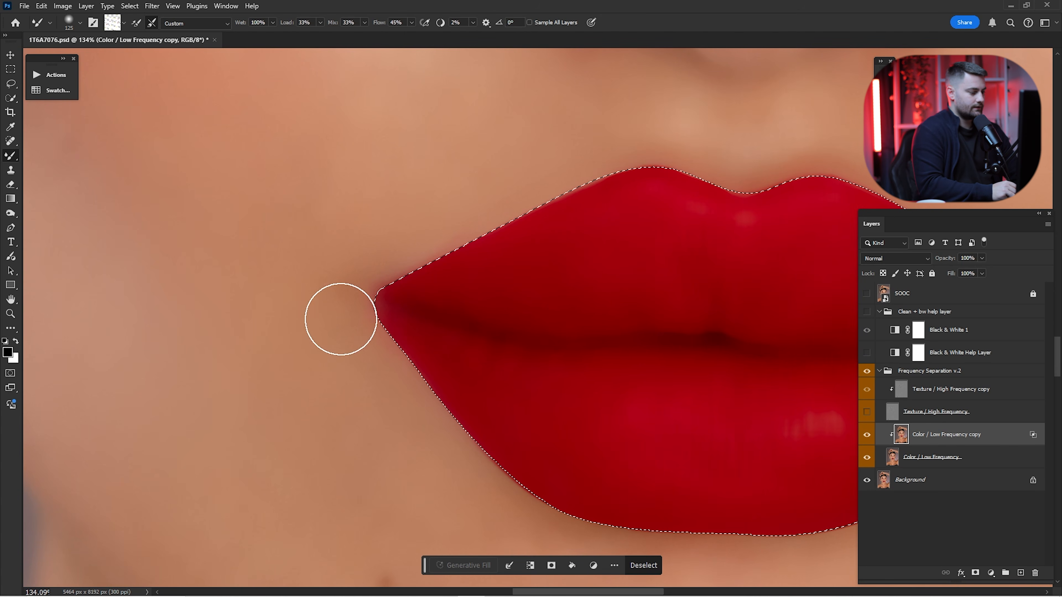
pyautogui.moveTo(487, 382); pyautogui.dragTo(407, 314)
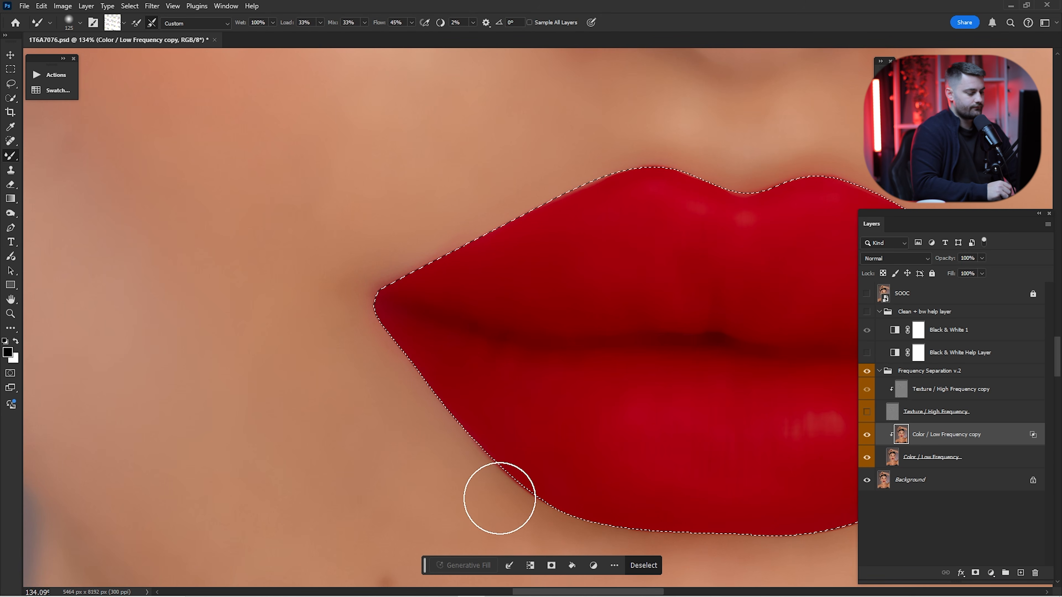
pyautogui.moveTo(654, 510); pyautogui.dragTo(494, 421)
pyautogui.moveTo(717, 423); pyautogui.dragTo(583, 444)
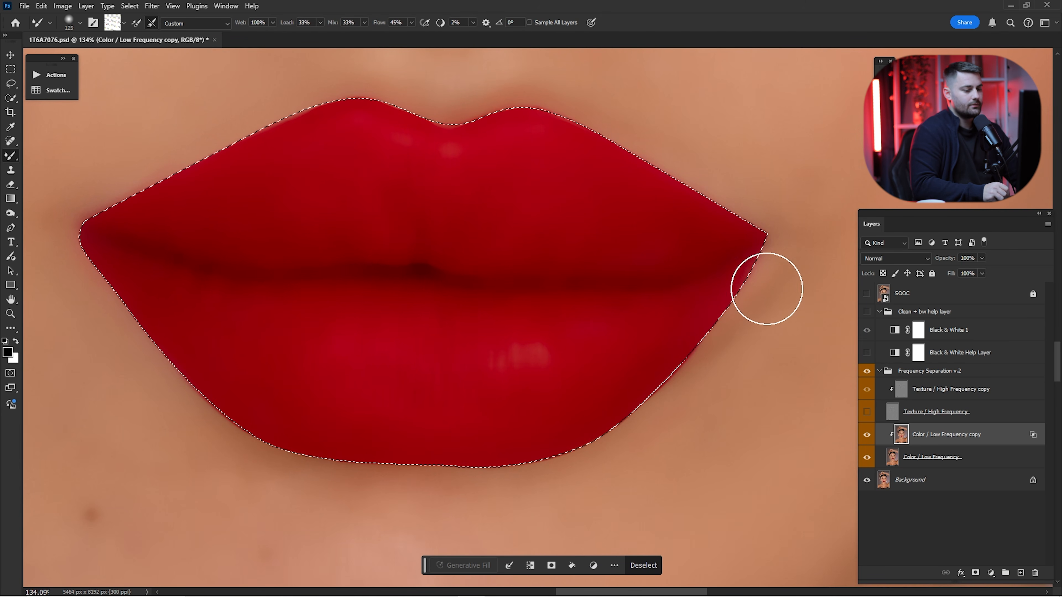
pyautogui.moveTo(592, 127); pyautogui.dragTo(691, 187)
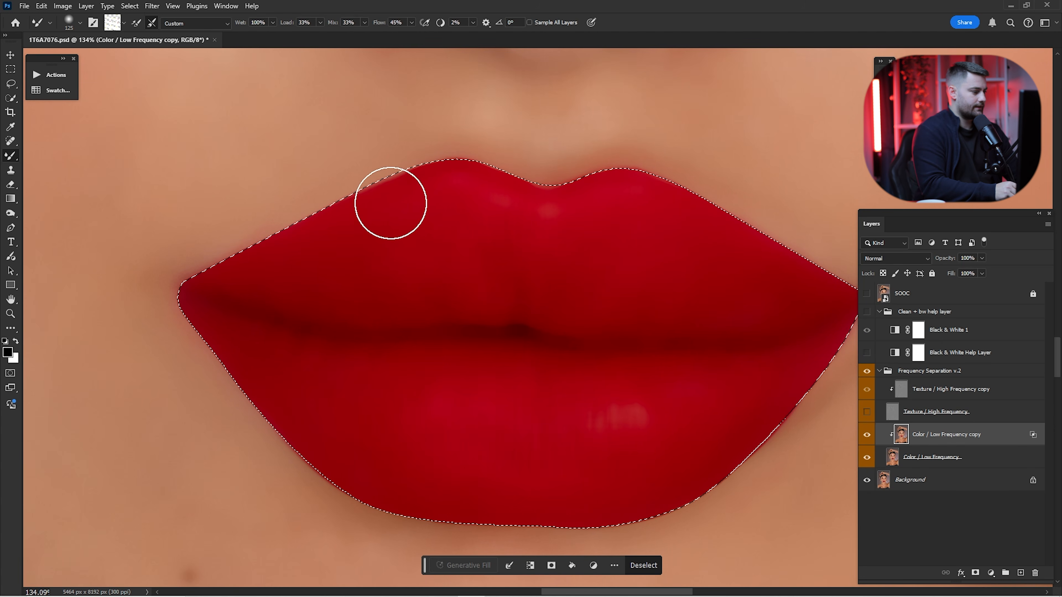
# Show the texture layers again and compare the lips with Color / Low Frequency copy hidden and shown.
pyautogui.click(867, 412)
pyautogui.moveTo(447, 242); pyautogui.dragTo(533, 268)
pyautogui.moveTo(673, 297); pyautogui.dragTo(544, 310)
pyautogui.moveTo(678, 337); pyautogui.dragTo(644, 249)
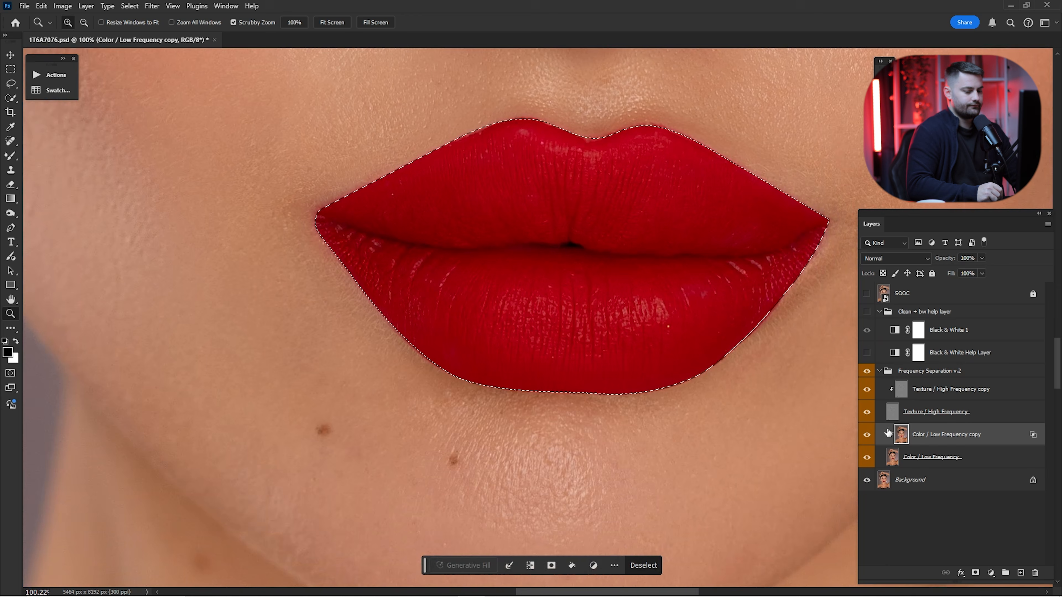
pyautogui.click(868, 437)
pyautogui.click(868, 438)
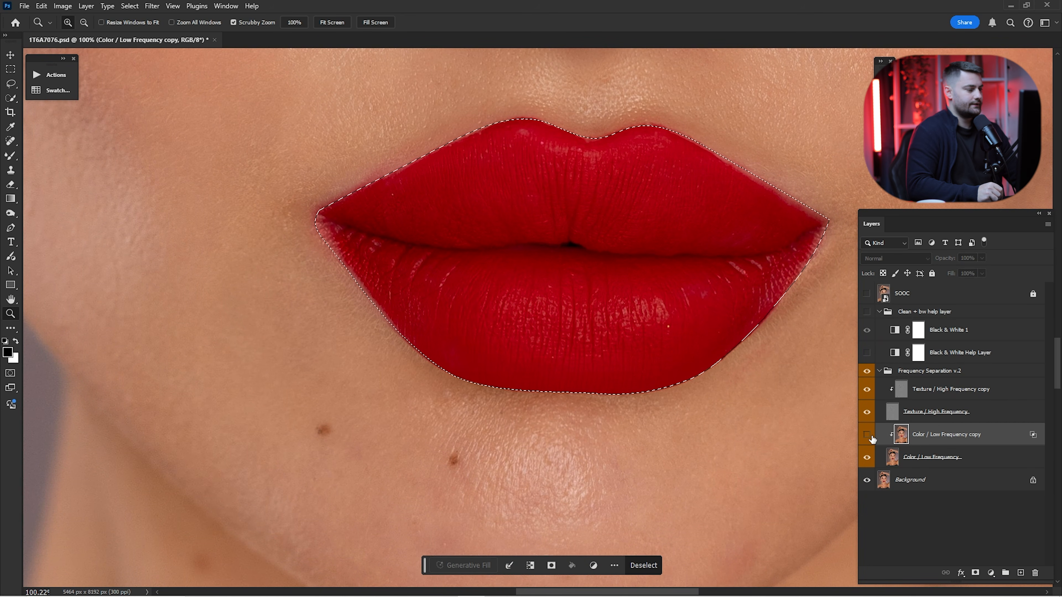
pyautogui.click(868, 437)
# On Texture / High Frequency copy, clone lip texture along the upper lip's edge from the cupid's bow outward with the Clone Stamp at size 35.
pyautogui.moveTo(787, 199); pyautogui.dragTo(832, 200)
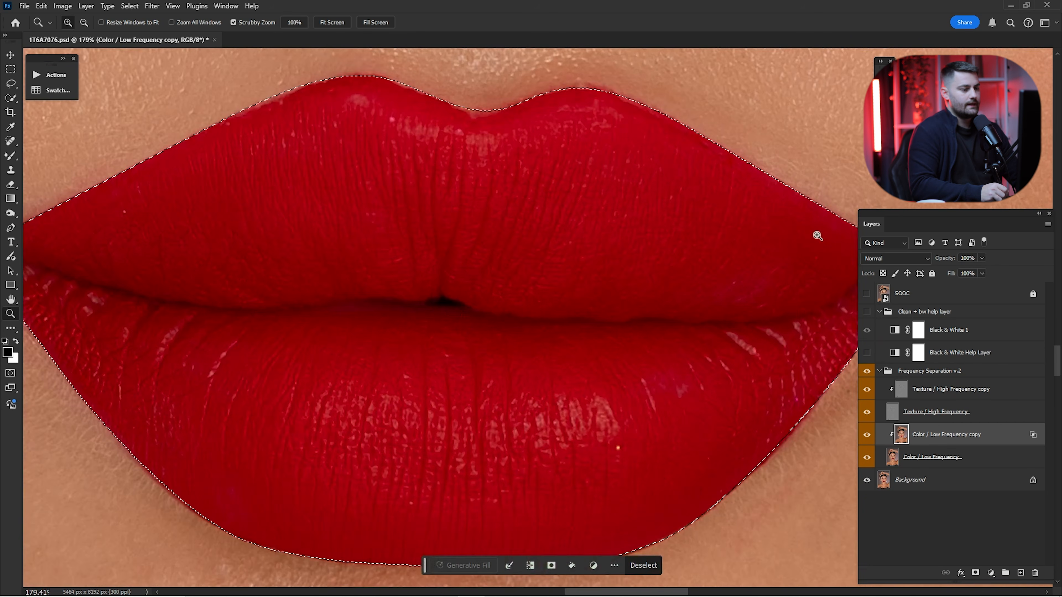
pyautogui.click(944, 400)
pyautogui.press('s')
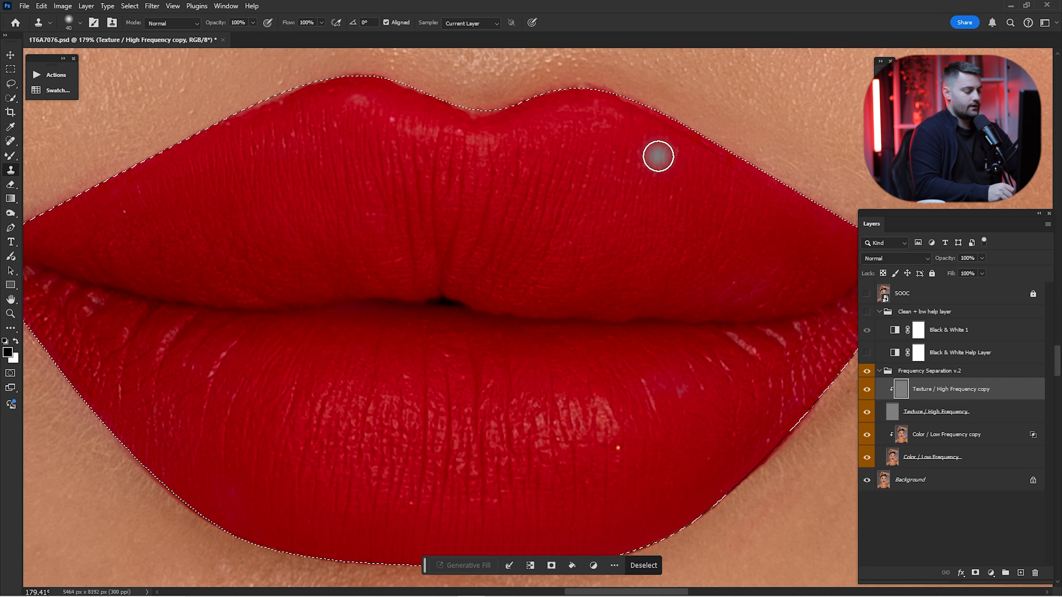
pyautogui.keyDown('alt'); pyautogui.click(639, 138); pyautogui.keyUp('alt')
pyautogui.moveTo(642, 118); pyautogui.dragTo(665, 125)
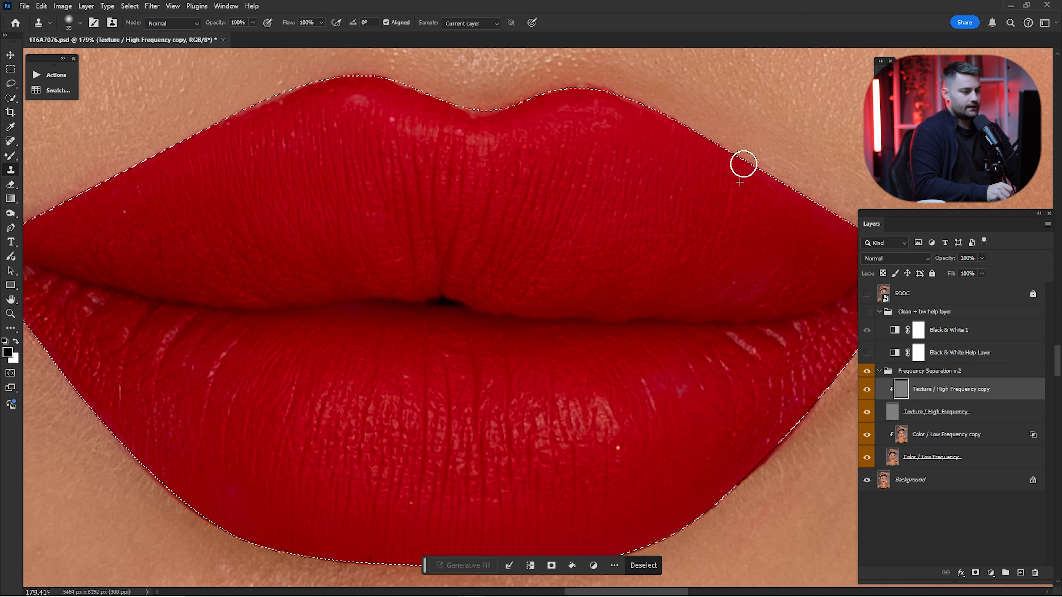
pyautogui.moveTo(743, 164); pyautogui.dragTo(773, 172)
pyautogui.moveTo(764, 197)
pyautogui.mouseDown()
pyautogui.moveTo(629, 190)
pyautogui.moveTo(691, 212)
pyautogui.mouseUp()
pyautogui.keyDown('alt'); pyautogui.click(654, 237); pyautogui.keyUp('alt')
# Clone texture along the opposite side of the upper lip's edge, between the mouth corner and the cupid's bow.
pyautogui.moveTo(586, 422)
pyautogui.mouseDown()
pyautogui.moveTo(657, 296)
pyautogui.moveTo(719, 293)
pyautogui.mouseUp()
pyautogui.moveTo(512, 268); pyautogui.dragTo(769, 298)
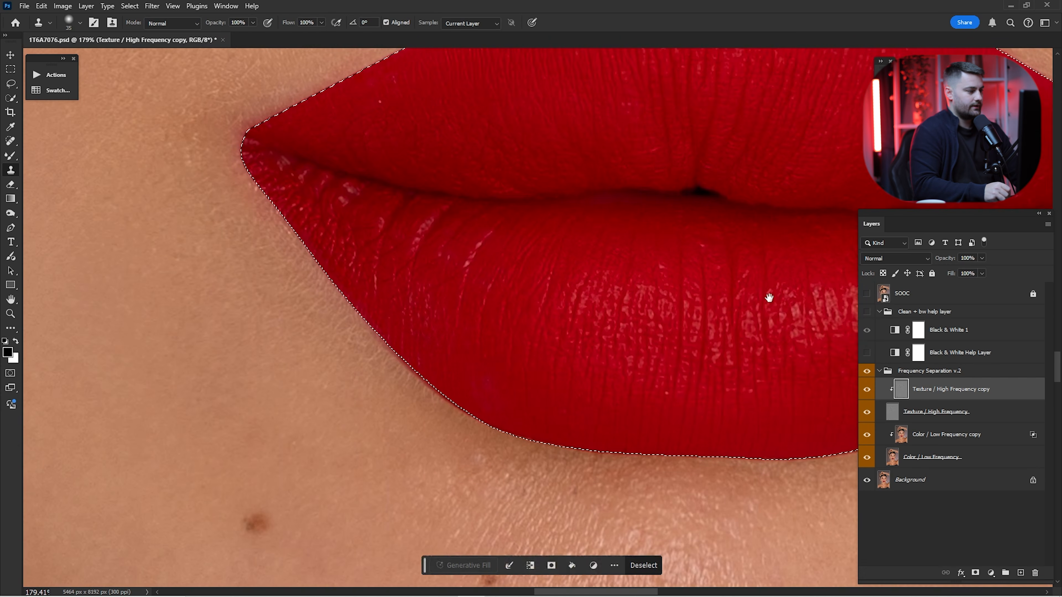
pyautogui.moveTo(476, 142); pyautogui.dragTo(668, 276)
pyautogui.keyDown('alt'); pyautogui.click(591, 250); pyautogui.keyUp('alt')
pyautogui.click(573, 240)
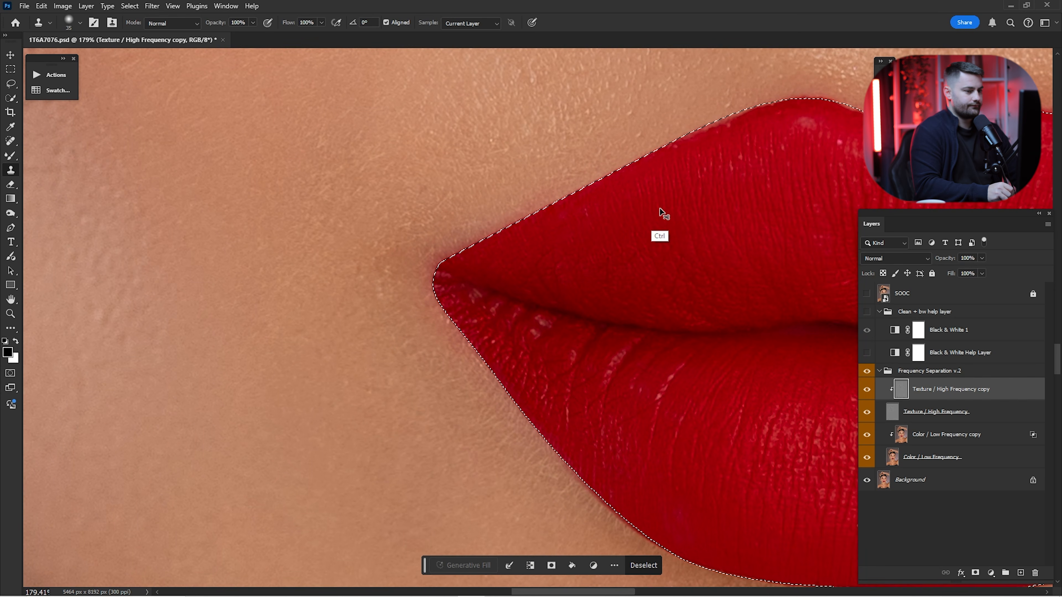
pyautogui.moveTo(806, 143); pyautogui.dragTo(450, 202)
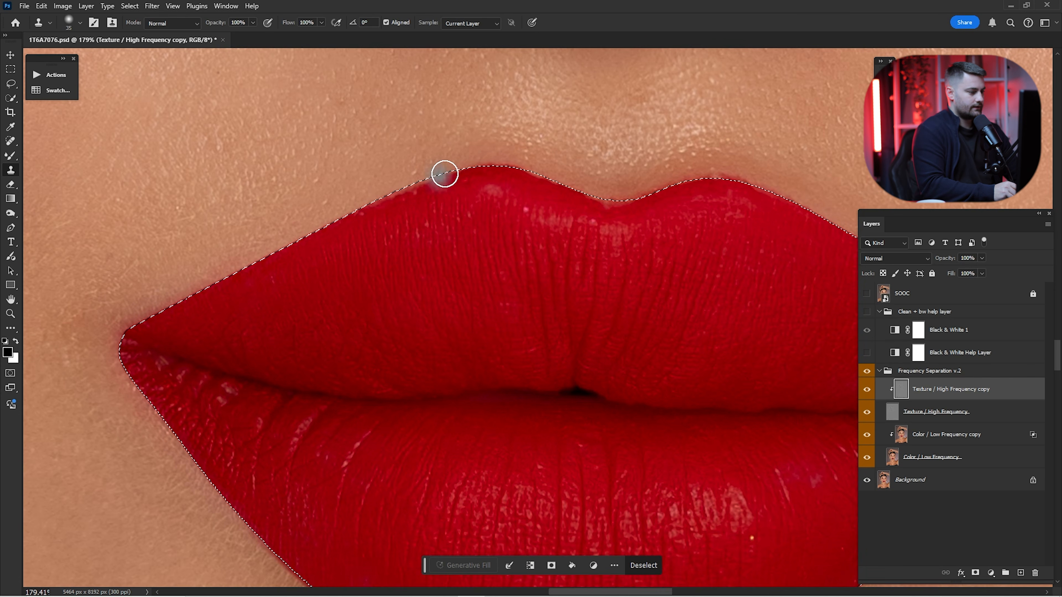
# On Color / Low Frequency copy, blend the color beside the upper lip's peak using the Mixer Brush at size 45.
pyautogui.click(946, 434)
pyautogui.press('b')
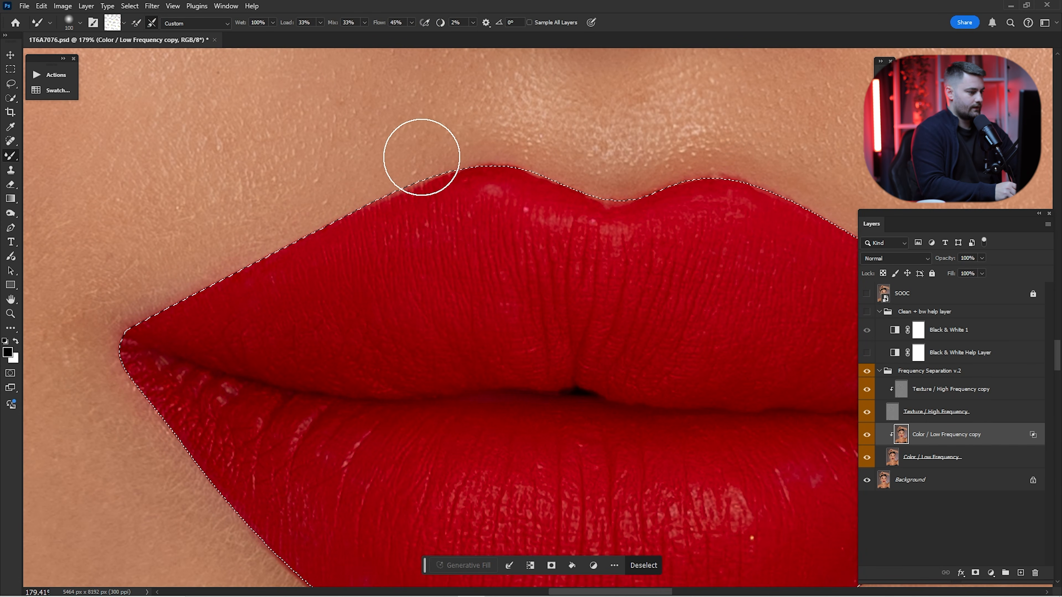
pyautogui.press('[')
pyautogui.press('[')
pyautogui.press('[')
pyautogui.press('[')
pyautogui.press('[')
pyautogui.press('[')
pyautogui.moveTo(636, 222); pyautogui.dragTo(519, 233)
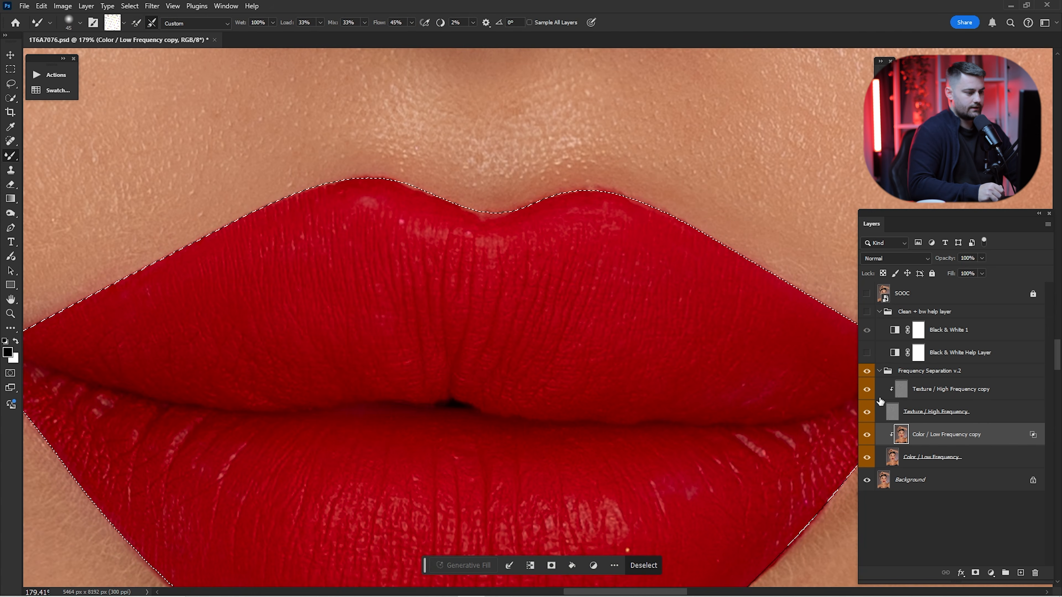
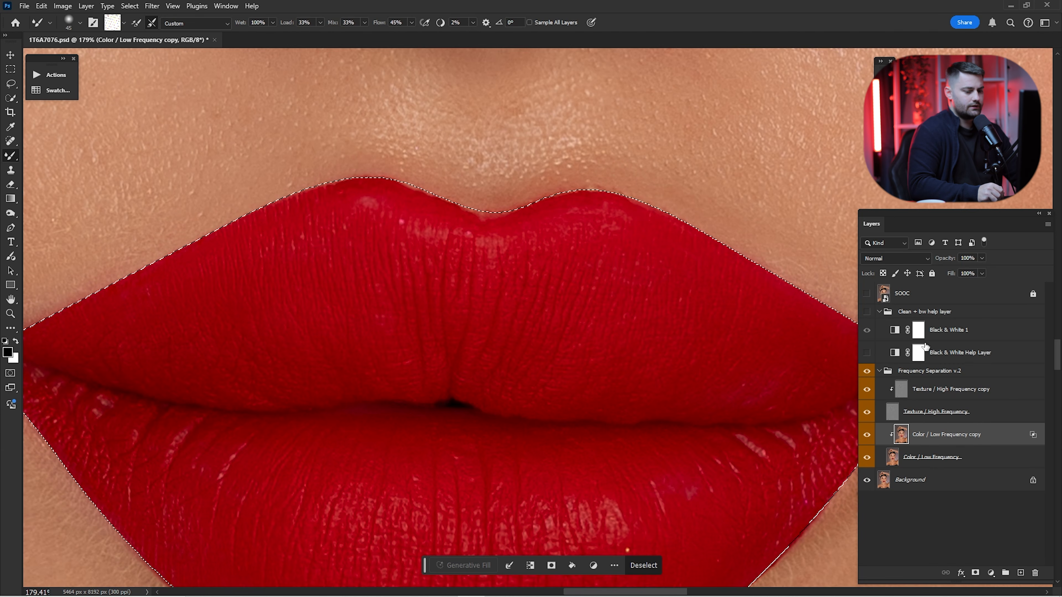
# Make Color / Low Frequency copy the active layer and clear the lip selection.
pyautogui.click(949, 389)
pyautogui.press('s')
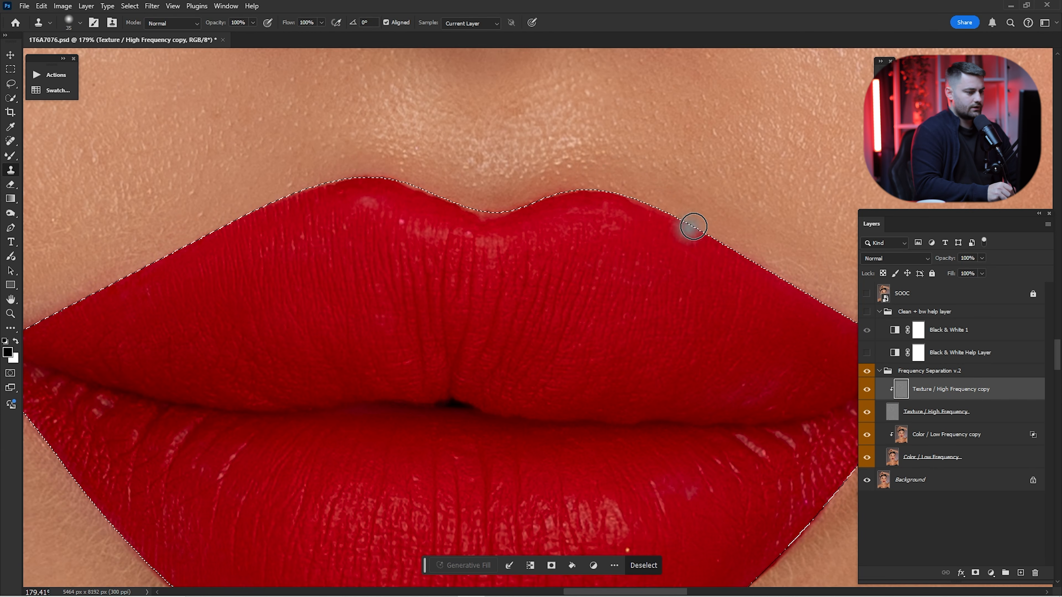
pyautogui.click(926, 435)
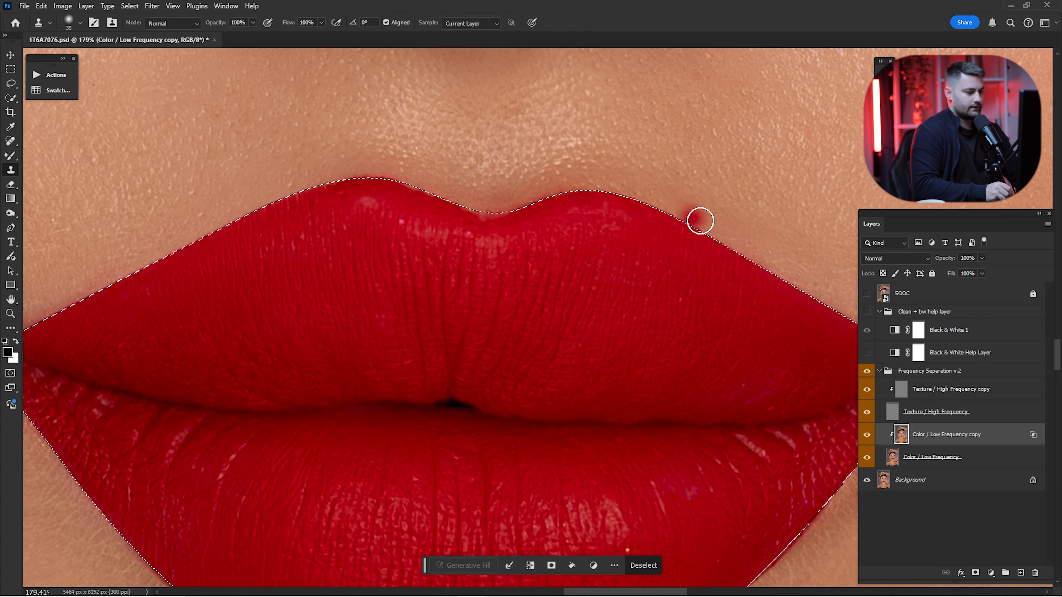
pyautogui.hotkey('ctrl', 'd')
pyautogui.hotkey('ctrl', '0')
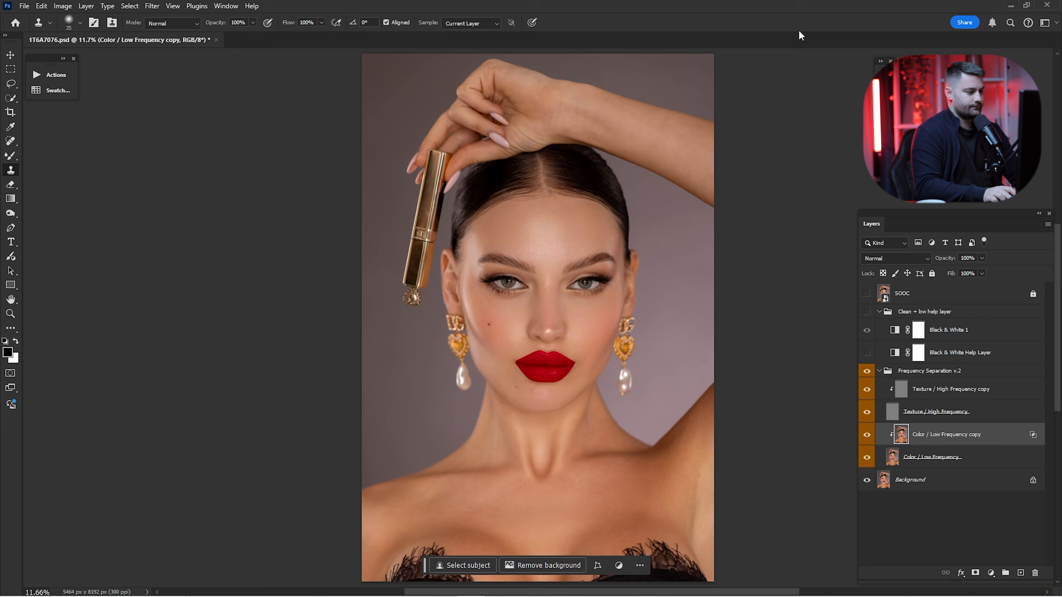
# Compare the lips before and after retouching by hiding and showing the Frequency Separation v.2 group.
pyautogui.hotkey('ctrl', 'space')
pyautogui.moveTo(559, 365); pyautogui.dragTo(740, 335)
pyautogui.click(867, 371)
pyautogui.click(867, 371)
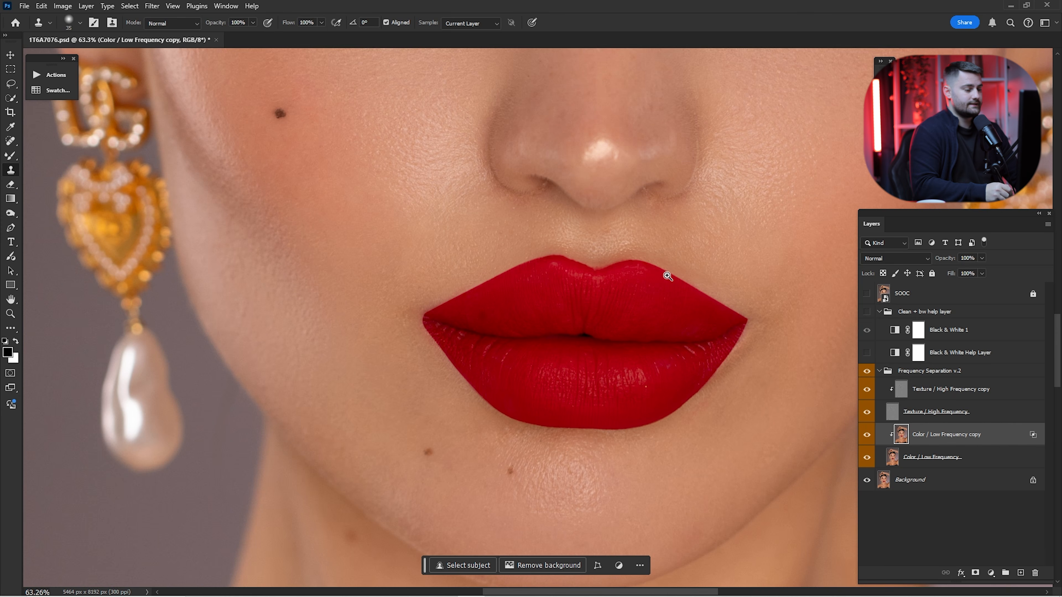
# Hide the Texture / High Frequency layer to examine the low-frequency color of the lips.
pyautogui.hotkey('ctrl', 'space')
pyautogui.moveTo(589, 307); pyautogui.dragTo(597, 315)
pyautogui.click(866, 413)
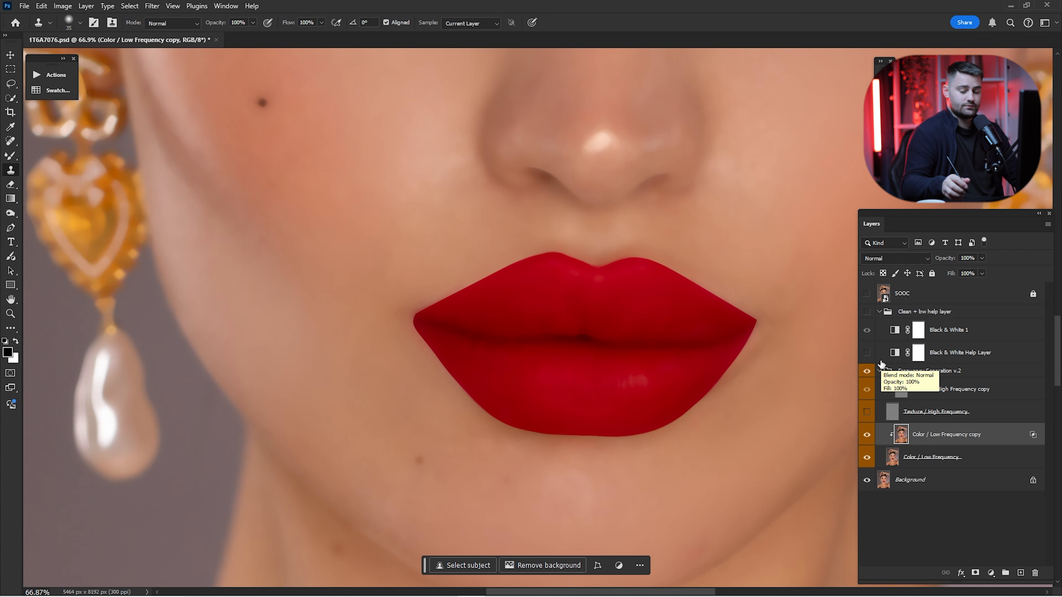
# On Color / Low Frequency copy, soften the color transition along the lip outline using the Blur tool at size 200 and 100% strength.
pyautogui.rightClick(12, 158)
pyautogui.click(50, 155)
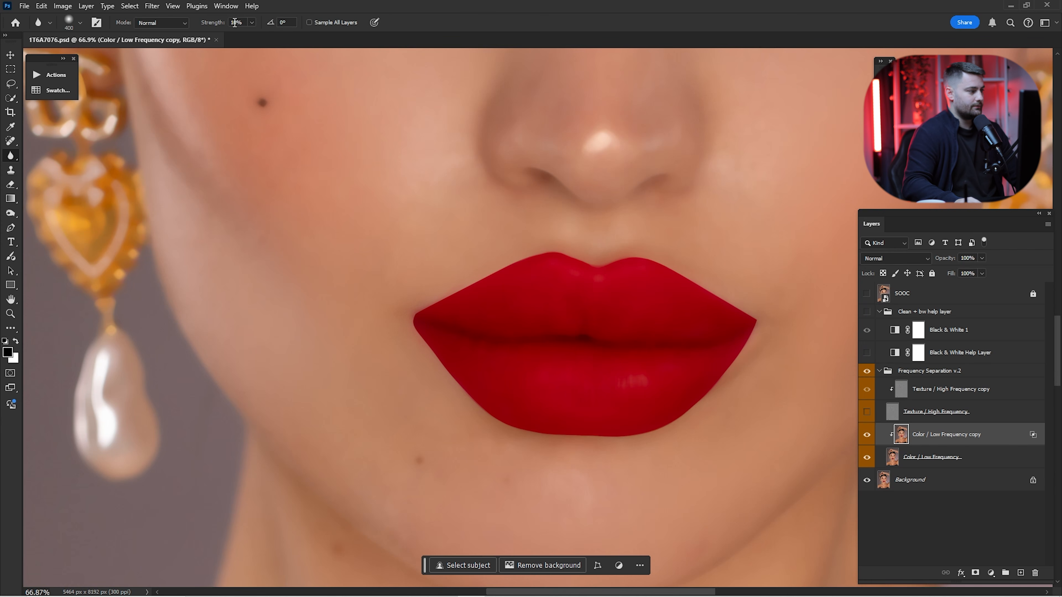
pyautogui.press('[')
pyautogui.press('[')
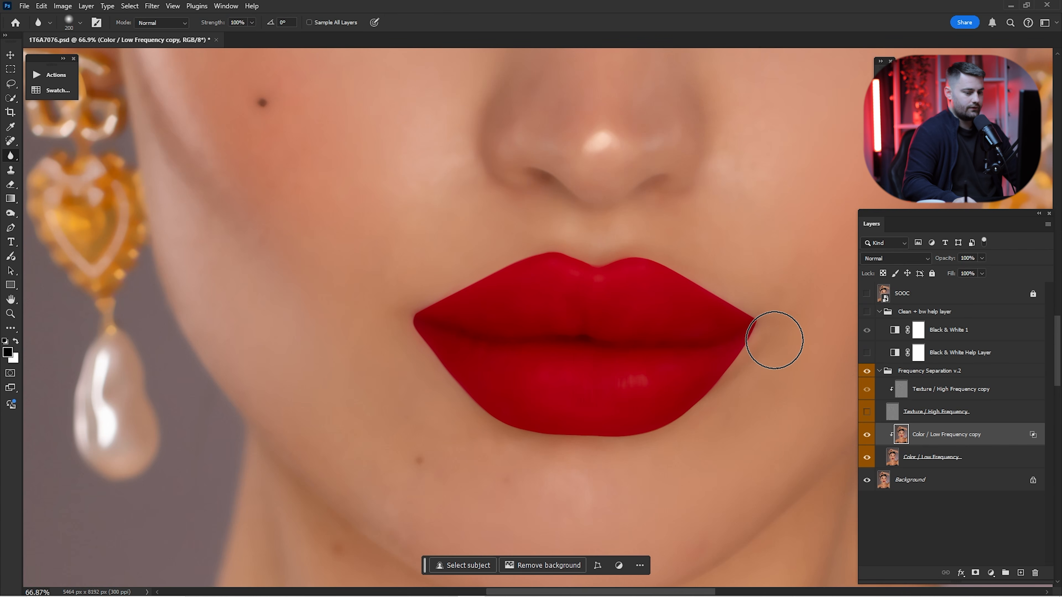
pyautogui.moveTo(749, 358)
pyautogui.mouseDown()
pyautogui.moveTo(727, 308)
pyautogui.moveTo(678, 275)
pyautogui.moveTo(505, 271)
pyautogui.moveTo(422, 321)
pyautogui.moveTo(481, 382)
pyautogui.moveTo(634, 425)
pyautogui.moveTo(722, 380)
pyautogui.moveTo(763, 332)
pyautogui.moveTo(751, 308)
pyautogui.moveTo(522, 266)
pyautogui.mouseUp()
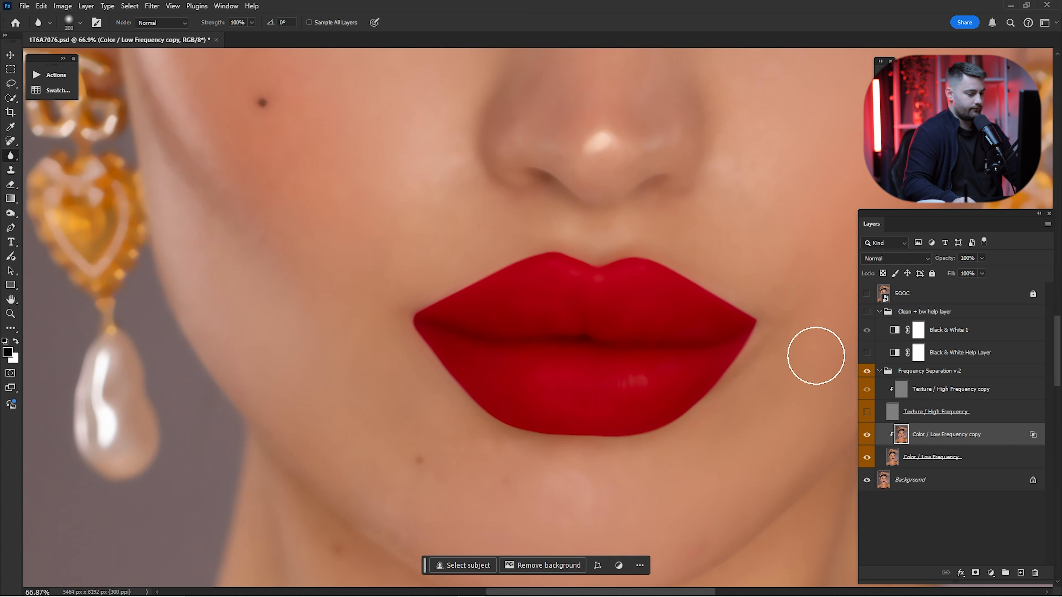
# Show the Texture / High Frequency layer again and check the softened lip edges in the full portrait and up close.
pyautogui.click(867, 412)
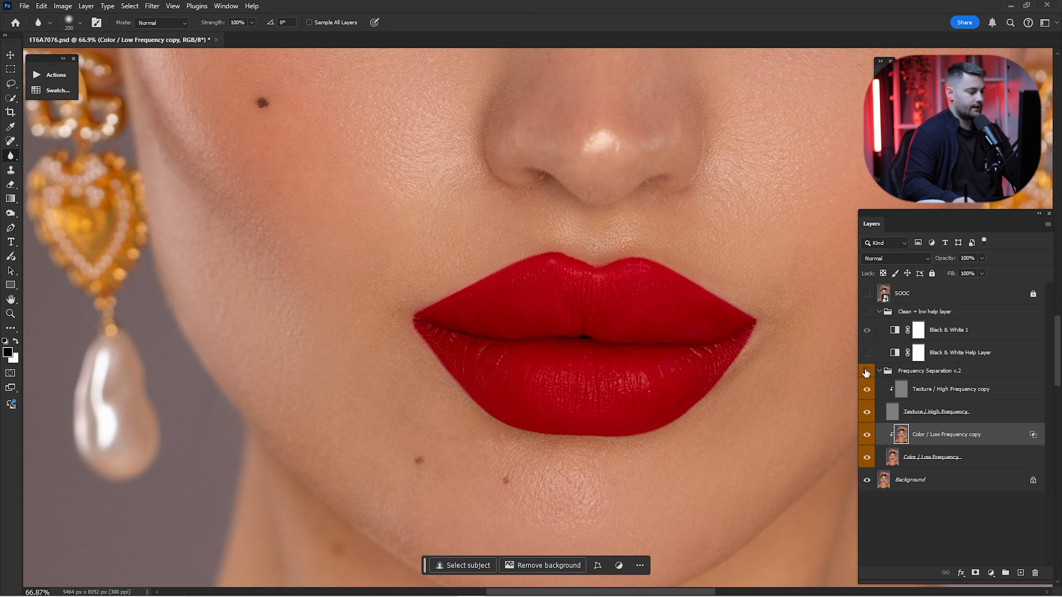
pyautogui.hotkey('ctrl', '0')
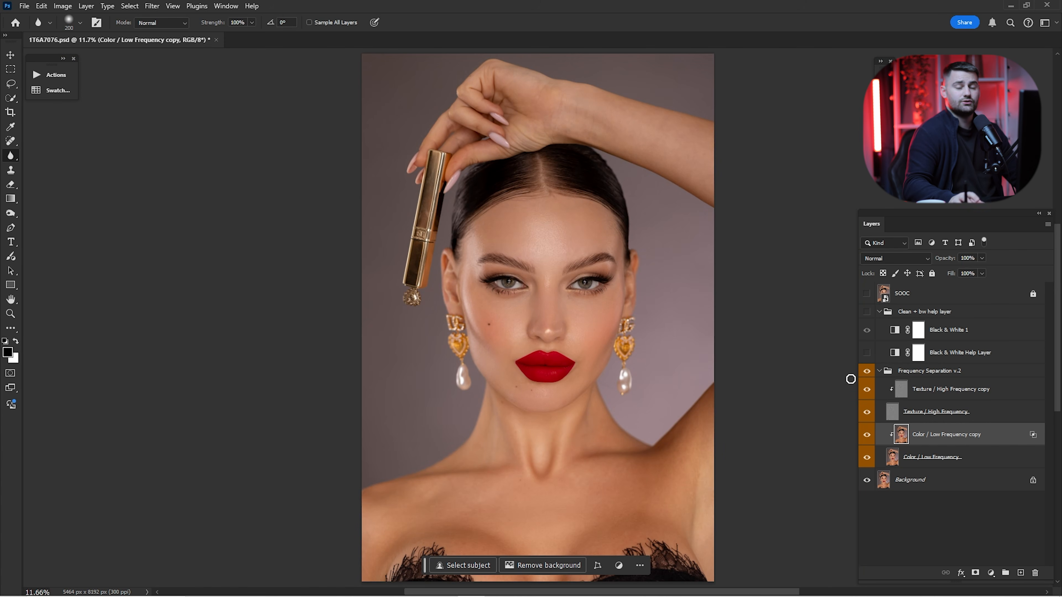
pyautogui.press('z')
pyautogui.moveTo(582, 406); pyautogui.dragTo(568, 370)
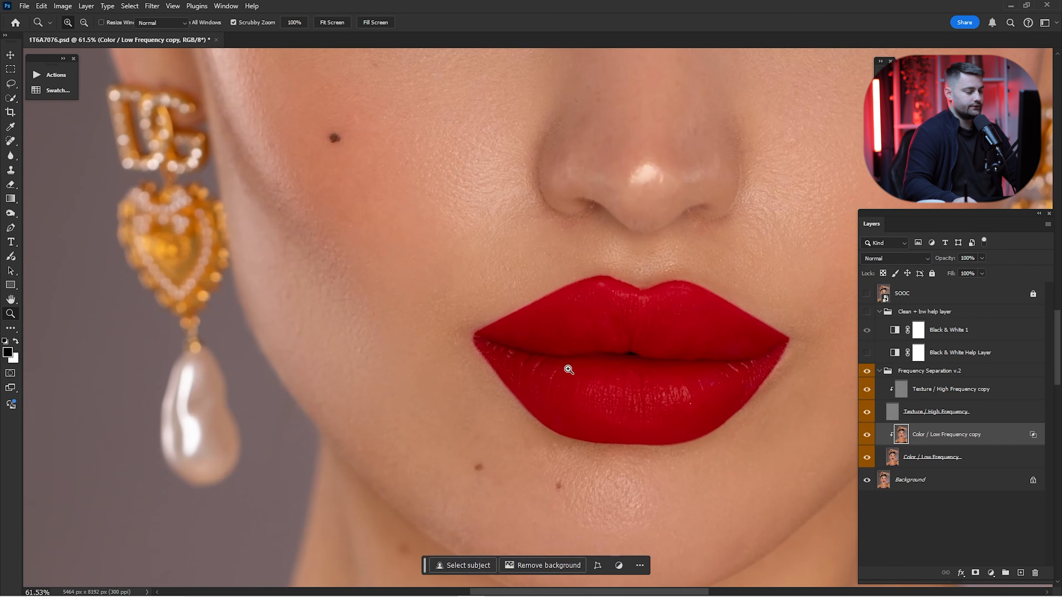
pyautogui.press('r')
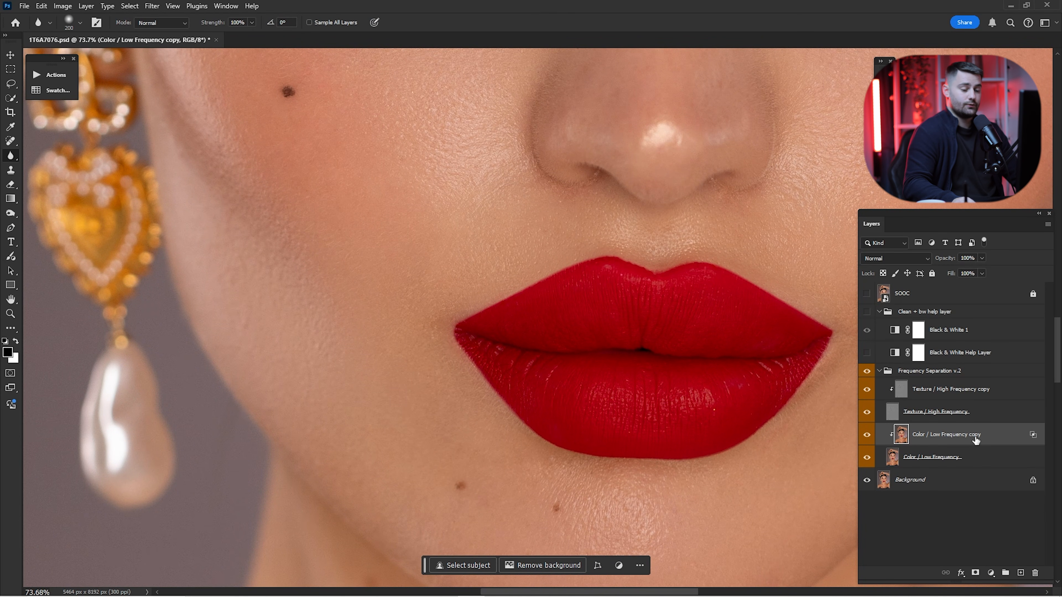
# Duplicate the Color / Low Frequency copy layer and apply a 7.2-pixel Gaussian Blur to the duplicate.
pyautogui.moveTo(975, 440); pyautogui.dragTo(1020, 573)
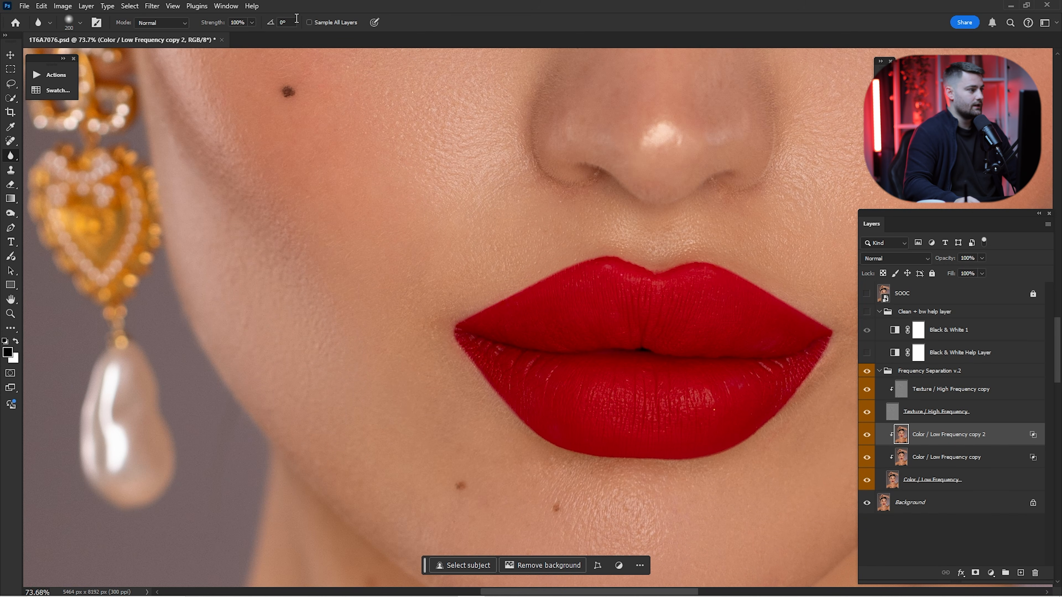
pyautogui.click(152, 6)
pyautogui.moveTo(209, 147)
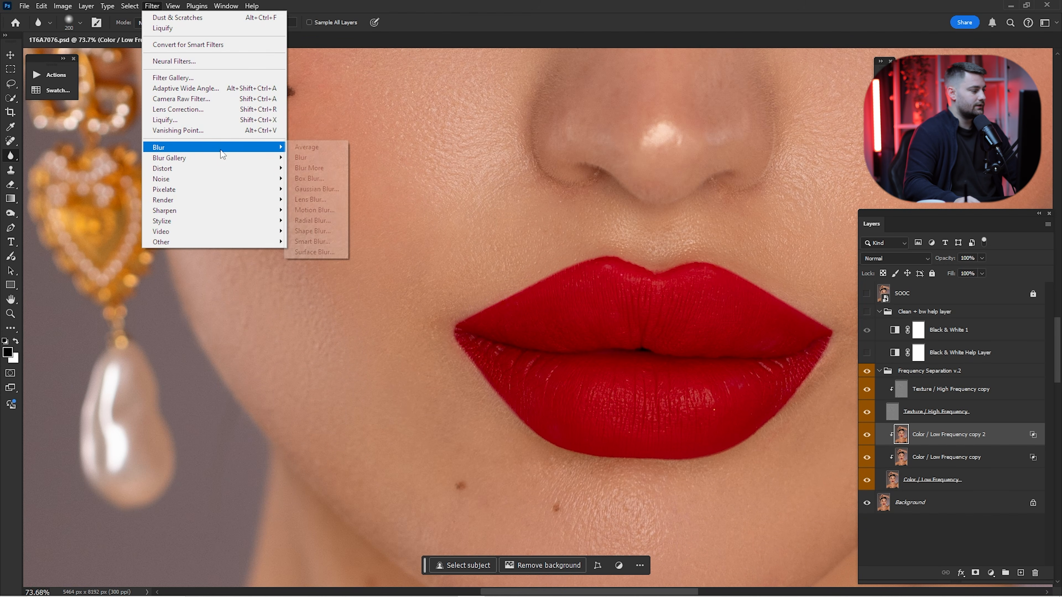
pyautogui.click(314, 189)
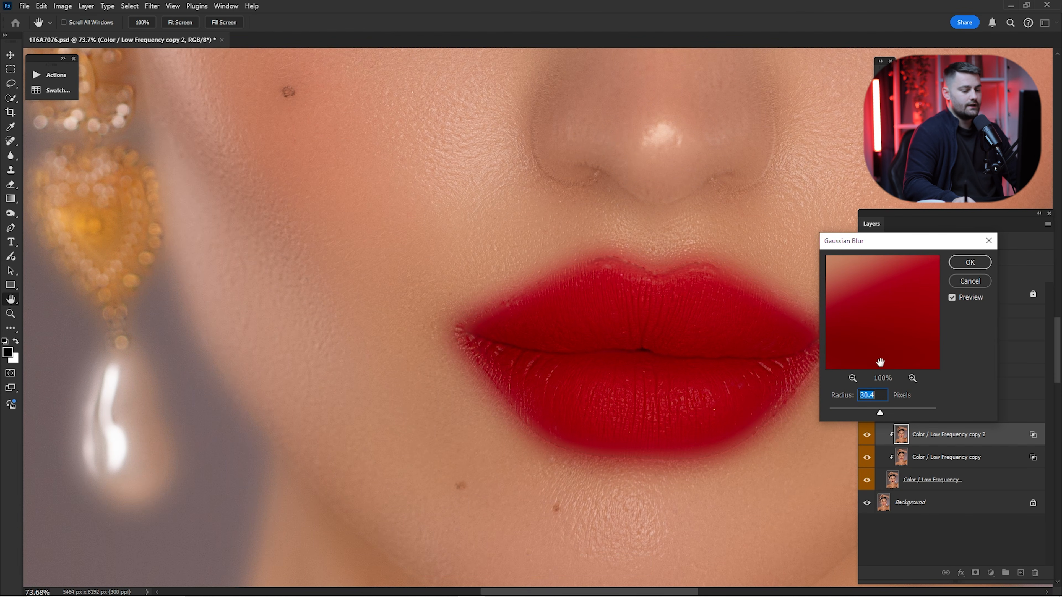
pyautogui.click(844, 411)
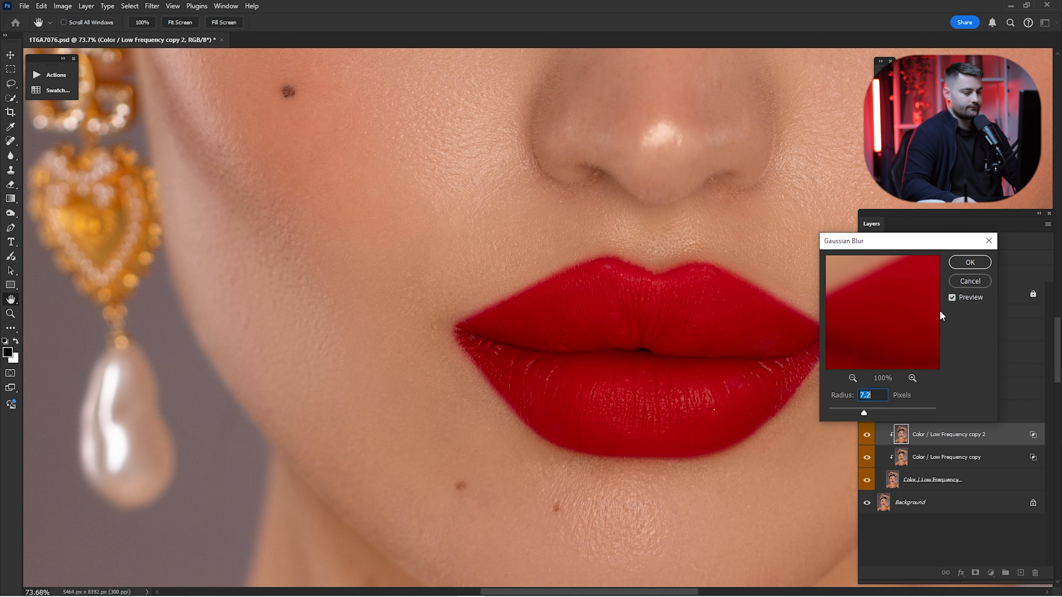
pyautogui.click(970, 263)
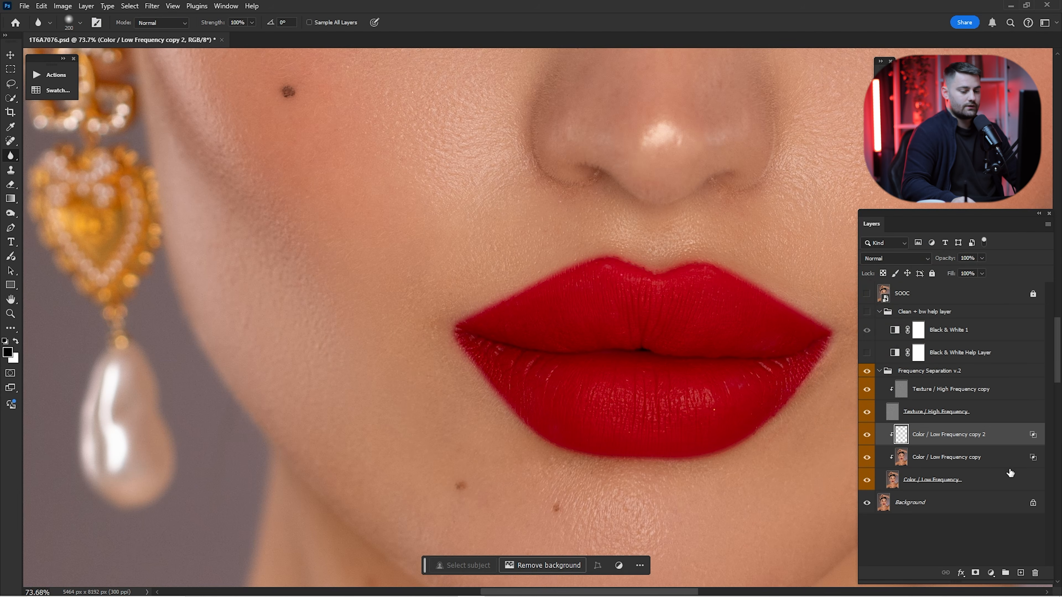
# Remove the Blend If restriction from Color / Low Frequency copy 2 and compare the lips with that layer hidden and shown.
pyautogui.doubleClick(1026, 438)
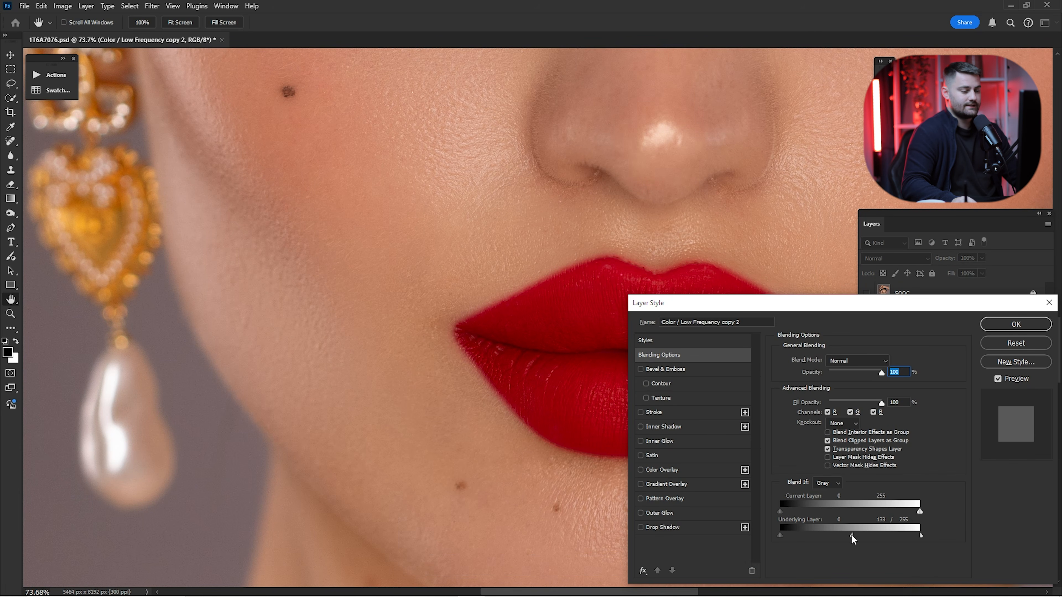
pyautogui.click(1016, 325)
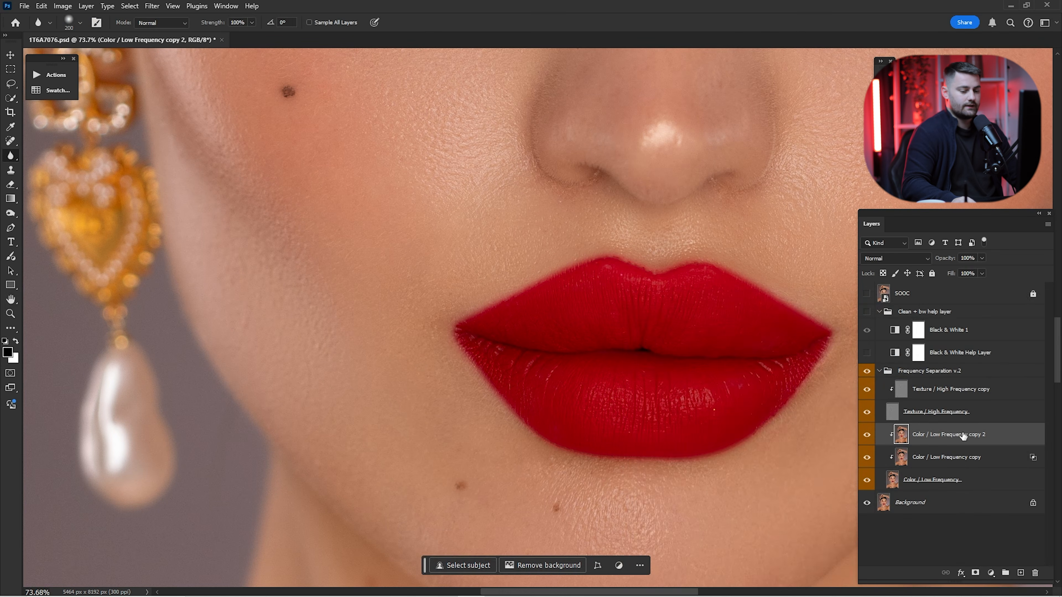
pyautogui.click(868, 437)
pyautogui.click(868, 438)
pyautogui.click(867, 437)
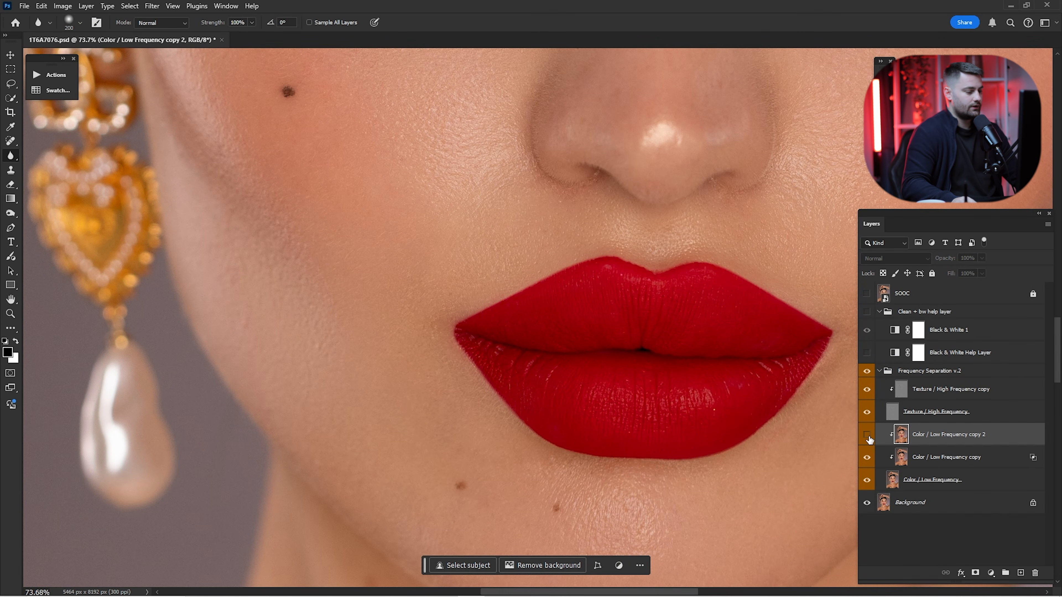
pyautogui.click(868, 437)
# Add a black mask to Color / Low Frequency copy 2 and paint white along the lip edges with the Brush at size 125.
pyautogui.click(976, 572)
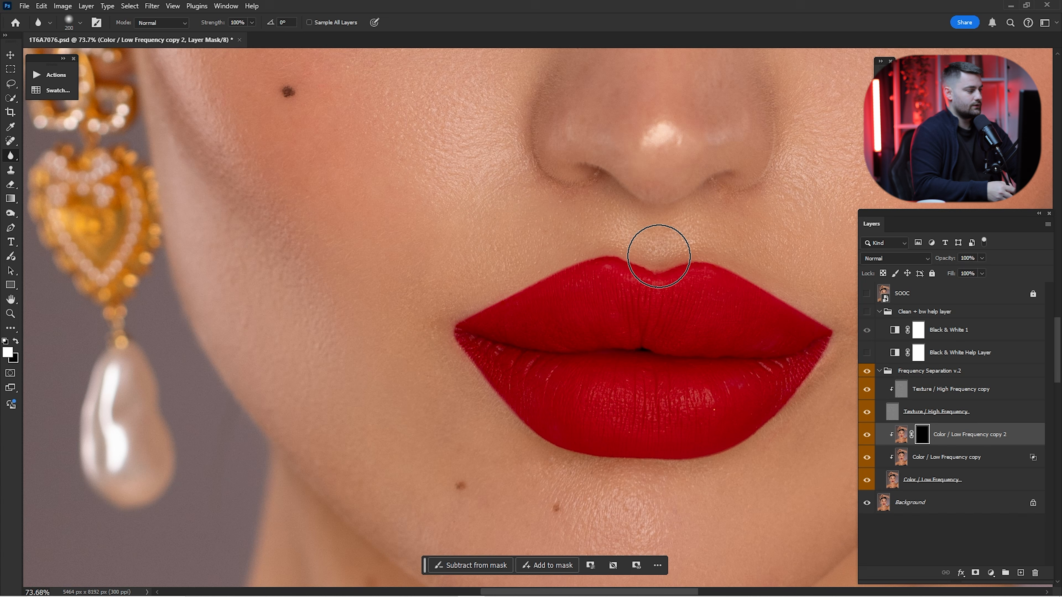
pyautogui.rightClick(13, 157)
pyautogui.click(53, 155)
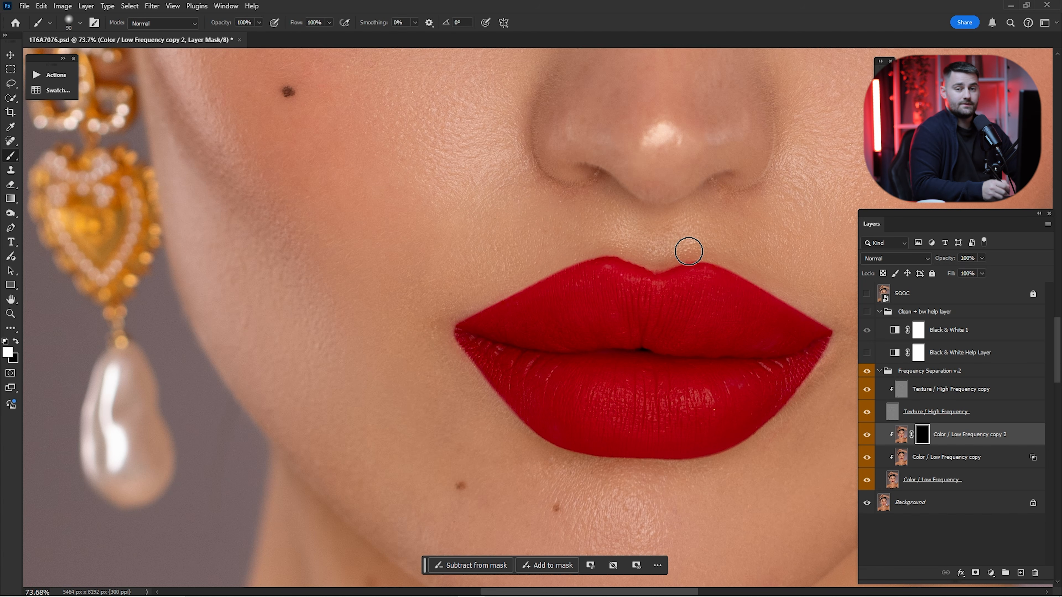
pyautogui.click(504, 263)
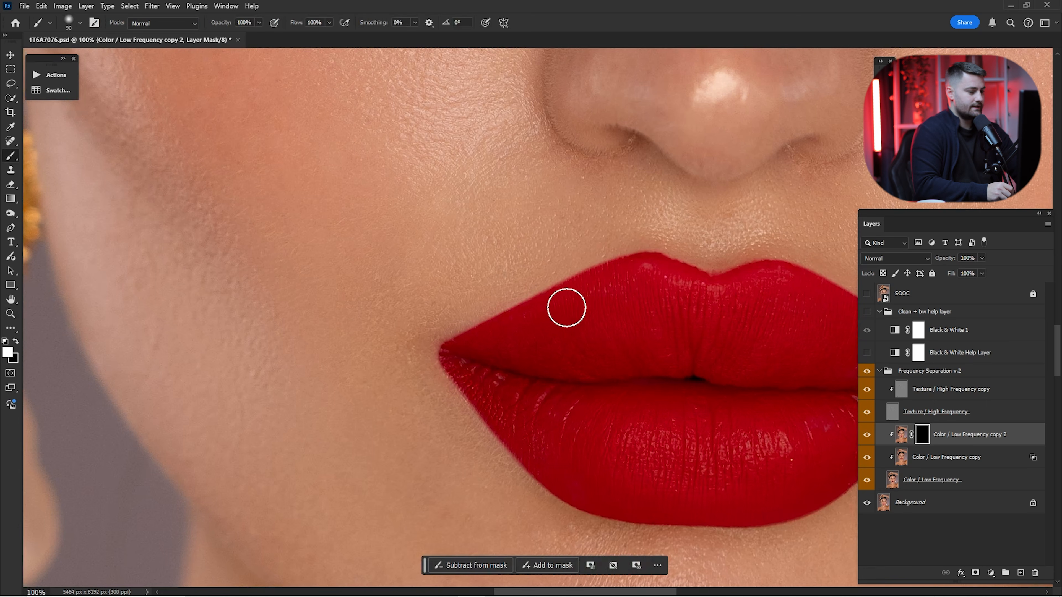
pyautogui.press(']')
pyautogui.press(']')
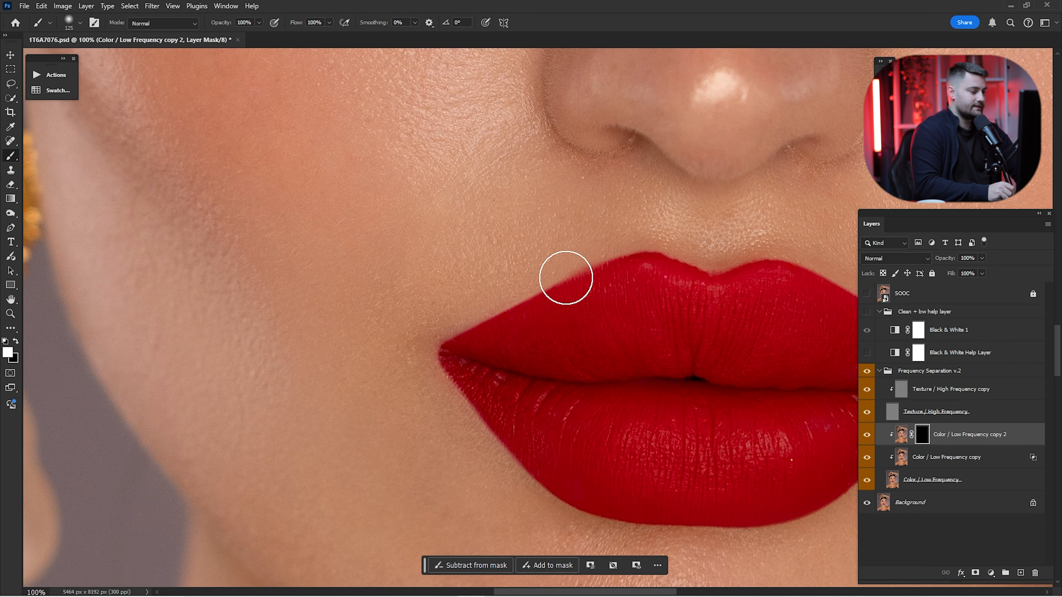
pyautogui.press('ctrl')
pyautogui.hotkey('ctrl', 'z')
pyautogui.moveTo(458, 348)
pyautogui.mouseDown()
pyautogui.moveTo(453, 385)
pyautogui.moveTo(463, 394)
pyautogui.mouseUp()
pyautogui.moveTo(738, 370); pyautogui.dragTo(540, 288)
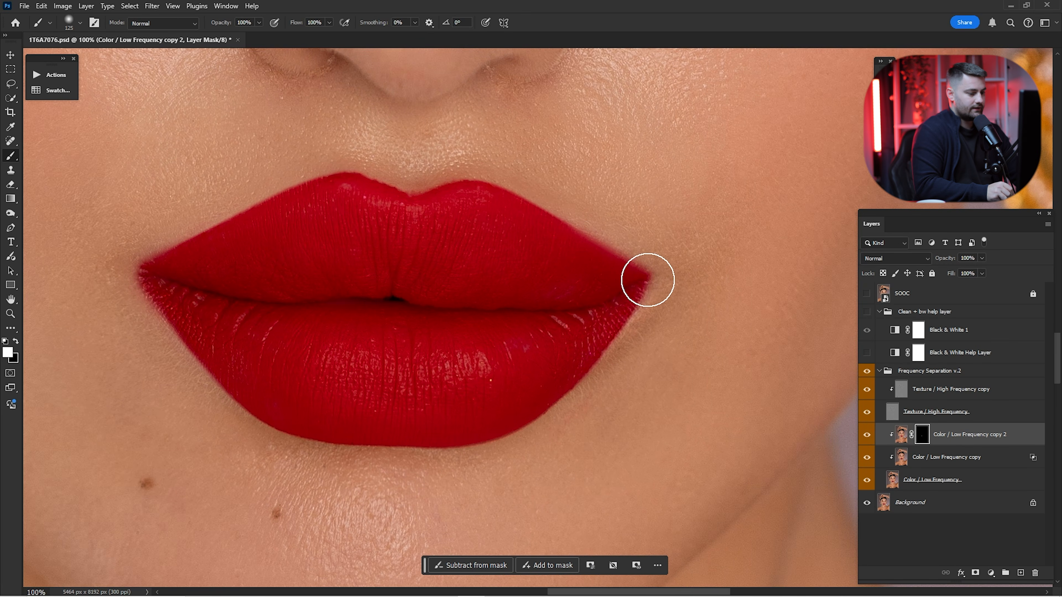
# Compare the lips with Color / Low Frequency copy 2 hidden and shown, and set that layer's opacity to 79%.
pyautogui.hotkey('ctrl', '0')
pyautogui.moveTo(537, 367); pyautogui.dragTo(727, 371)
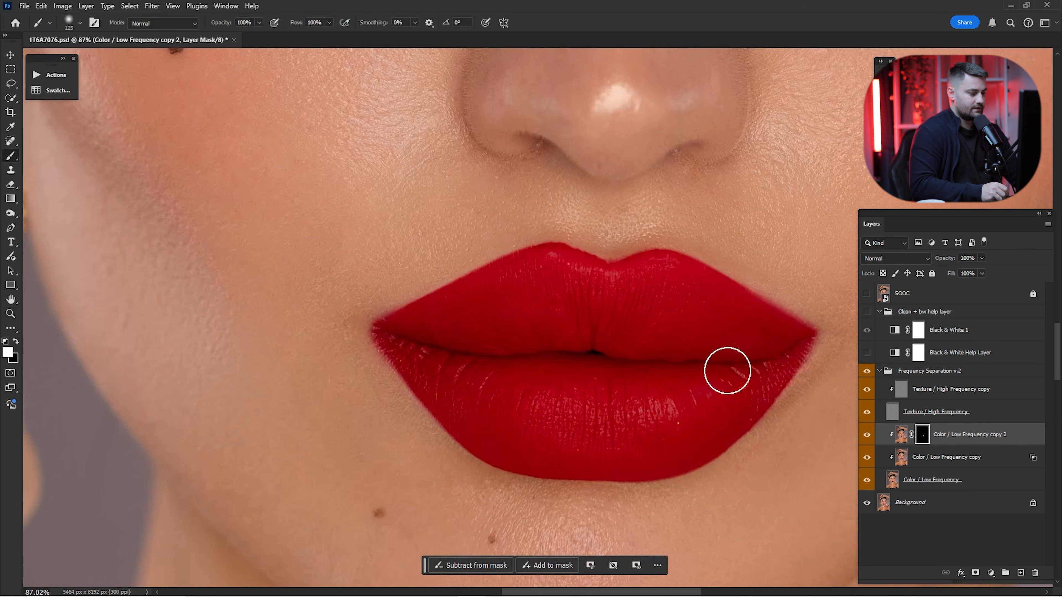
pyautogui.click(868, 437)
pyautogui.click(868, 437)
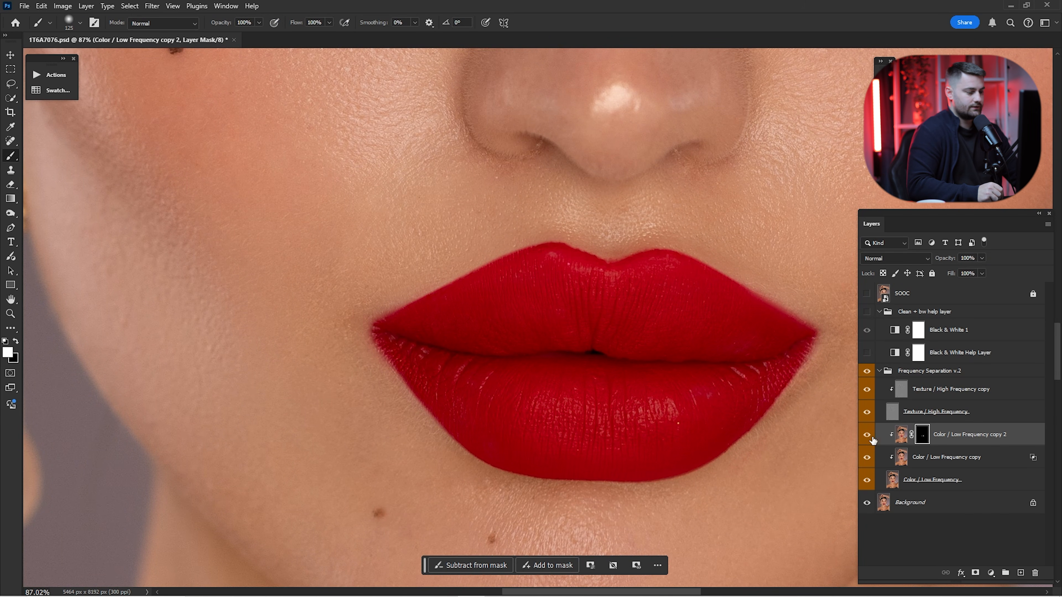
pyautogui.click(872, 434)
pyautogui.click(874, 432)
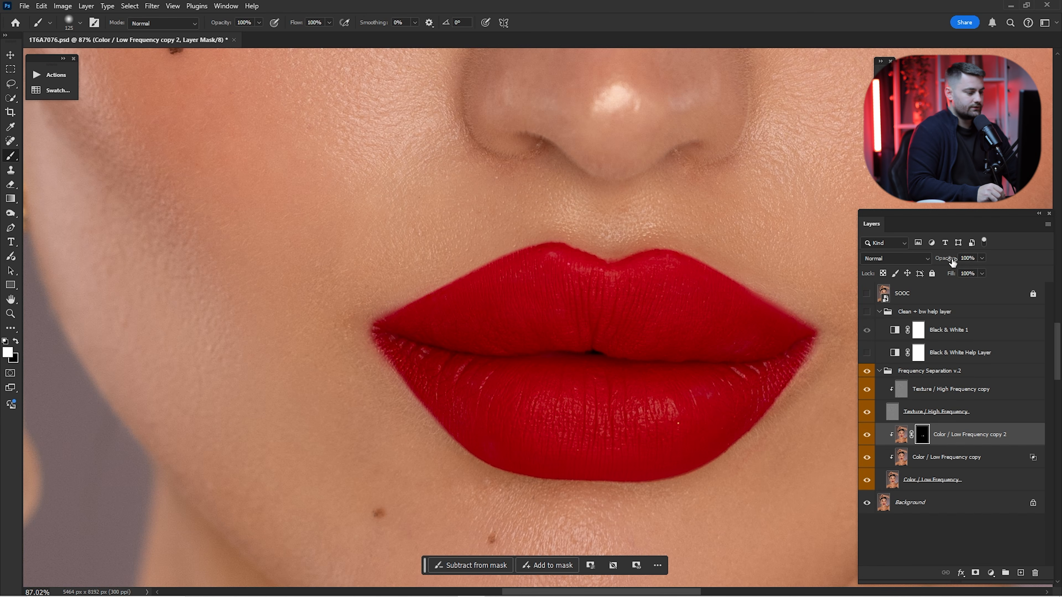
pyautogui.hotkey('ctrl', '0')
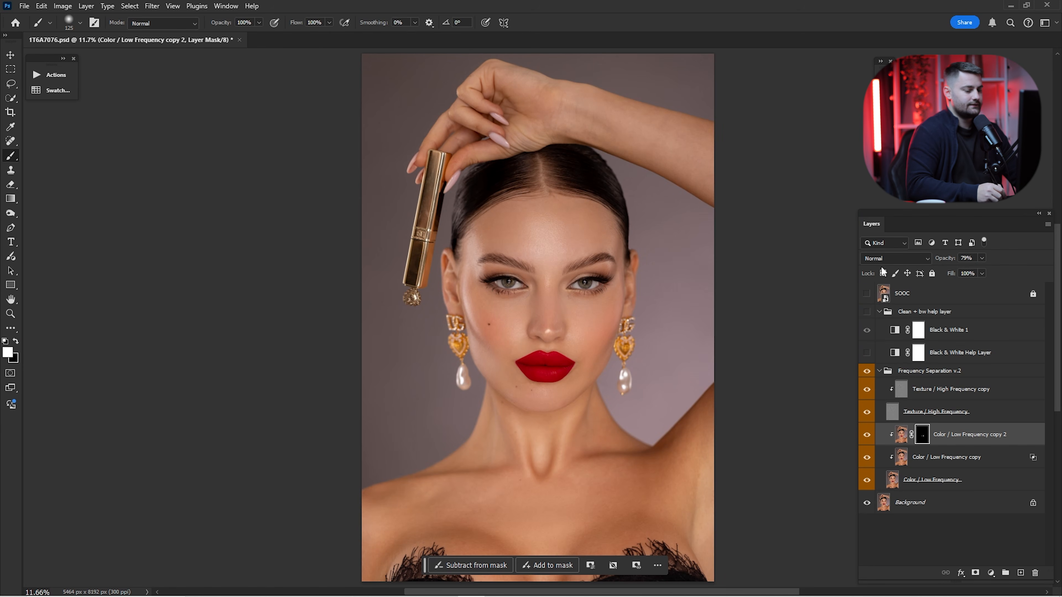
# Collapse the Frequency Separation v.2 group and compare the retouched portrait with the original by toggling the SOOC layer.
pyautogui.click(880, 371)
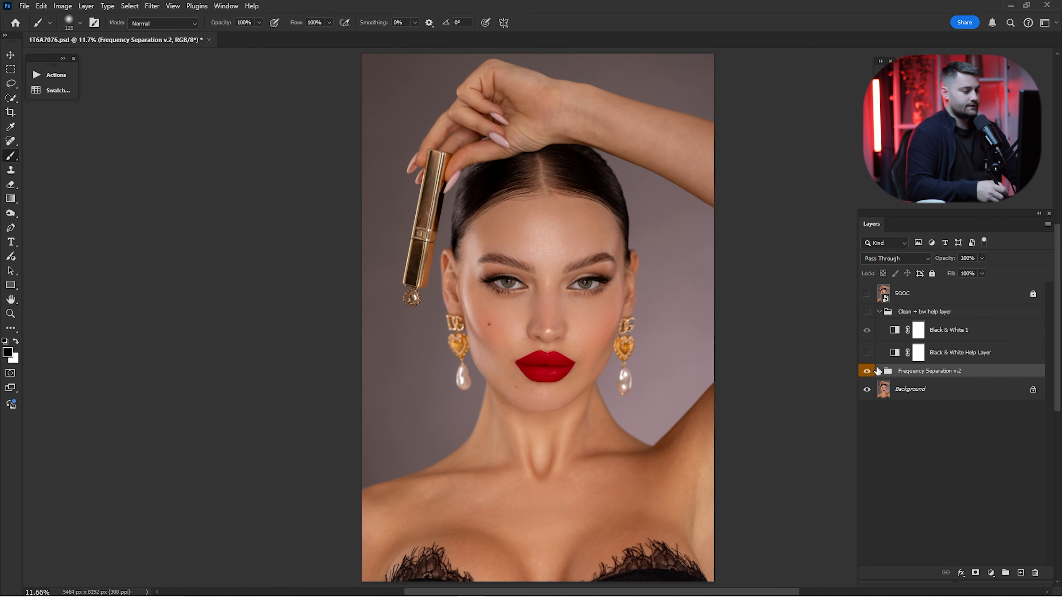
pyautogui.click(866, 293)
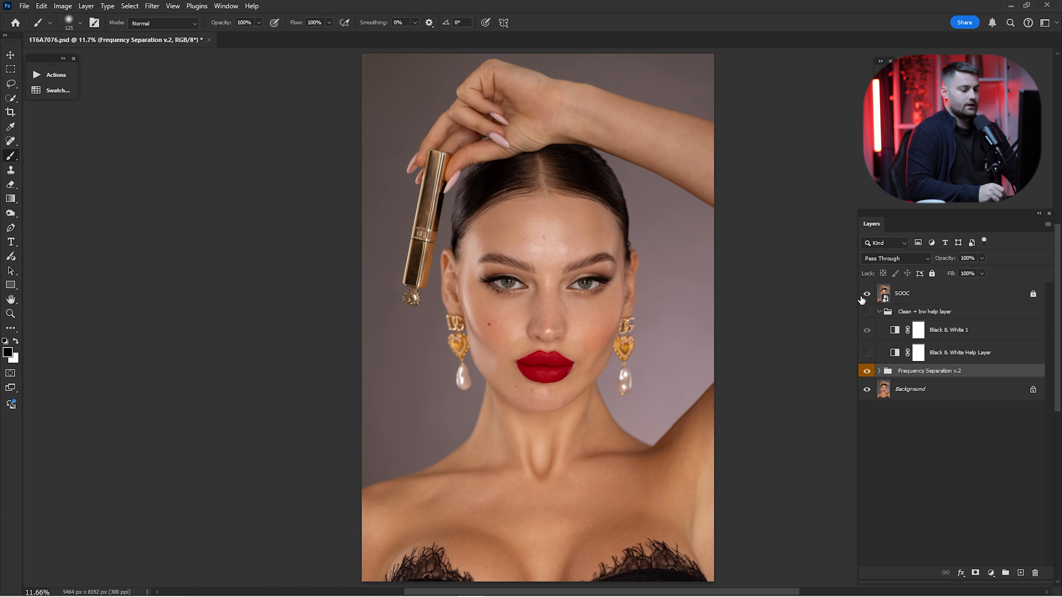
pyautogui.click(867, 293)
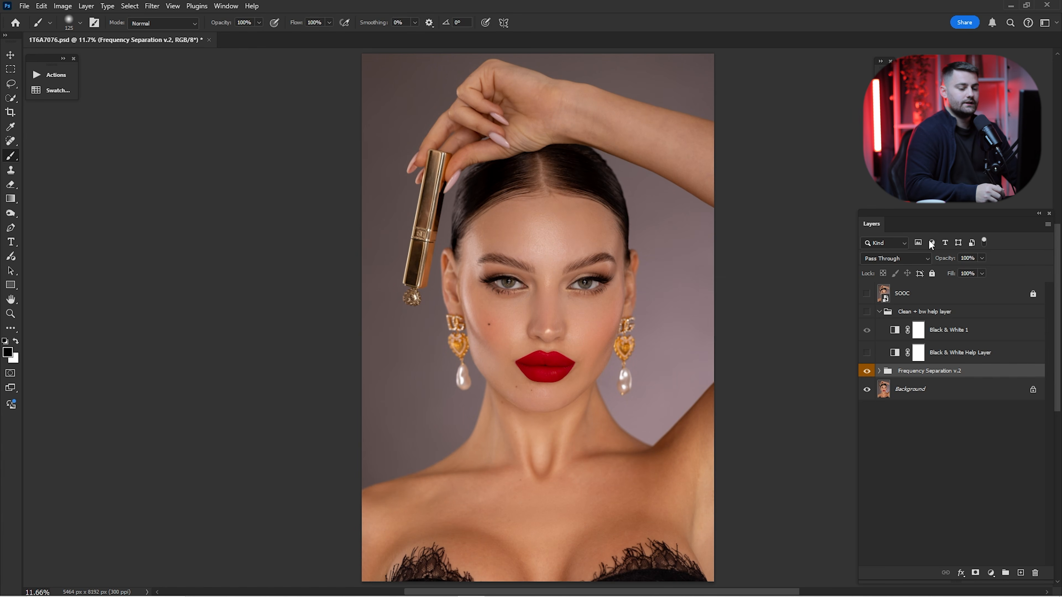
# Merge the Frequency Separation v.2 group with the Background layer.
pyautogui.keyDown('ctrl'); pyautogui.click(915, 389); pyautogui.keyUp('ctrl')
pyautogui.rightClick(911, 371)
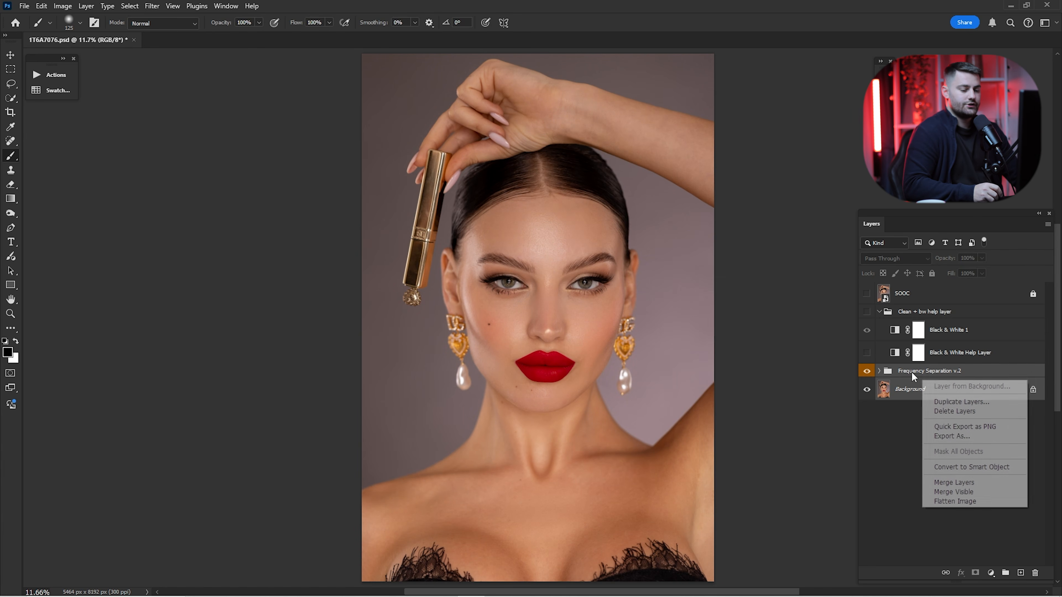
pyautogui.click(947, 480)
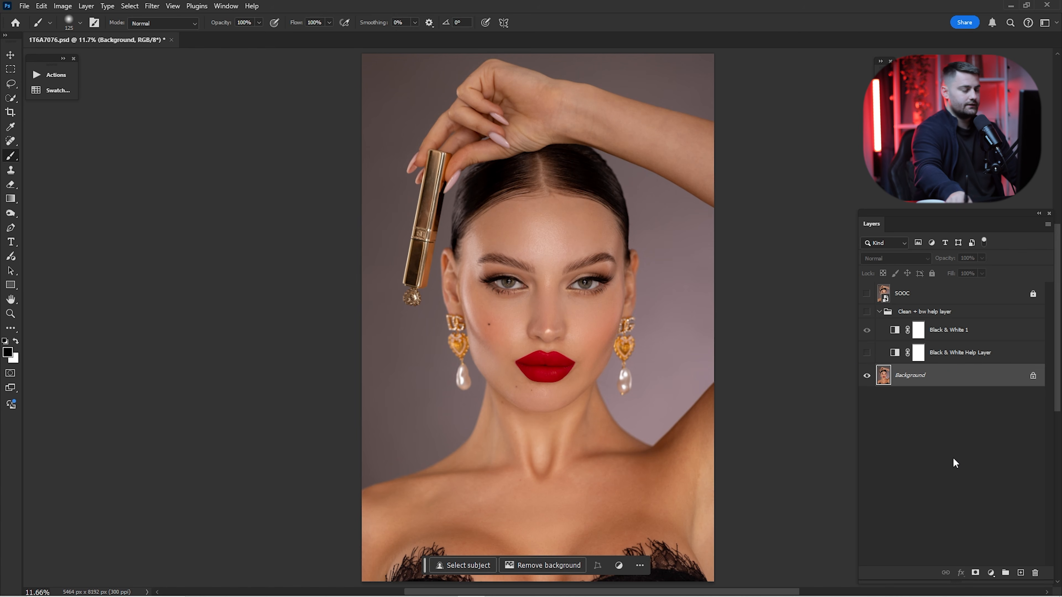
# Run the Eyes Retouch action from the MUA Retouching Actions set, accepting its message and the Gaussian Blur radius.
pyautogui.click(53, 75)
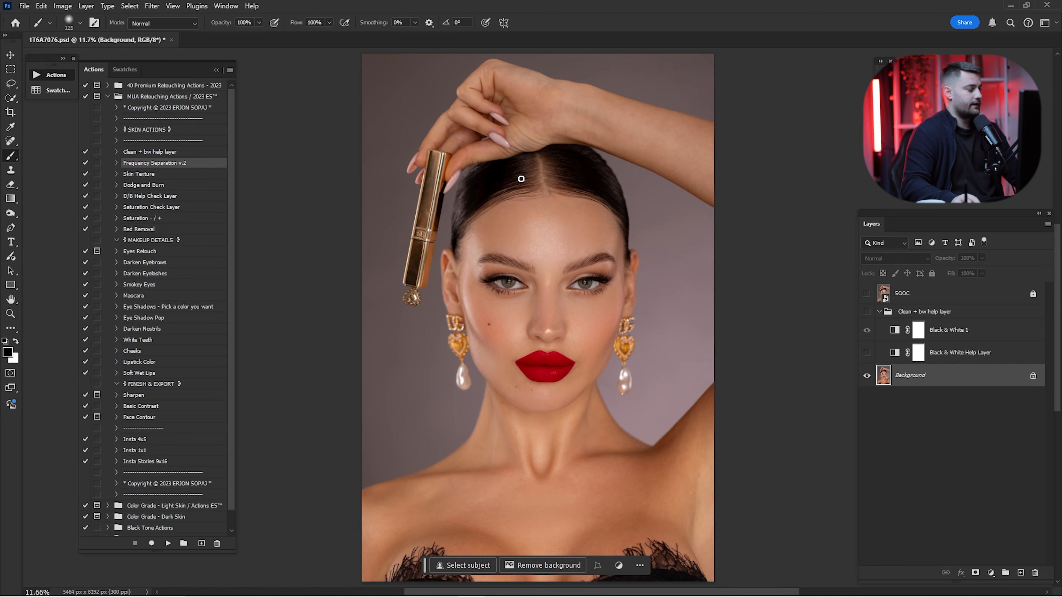
pyautogui.click(168, 242)
pyautogui.click(143, 252)
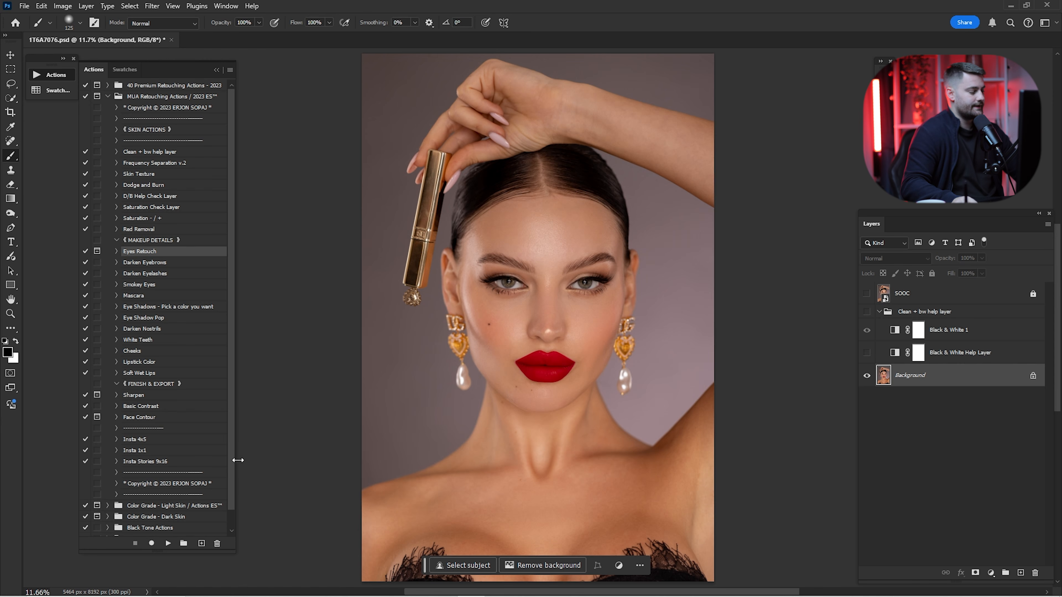
pyautogui.click(168, 543)
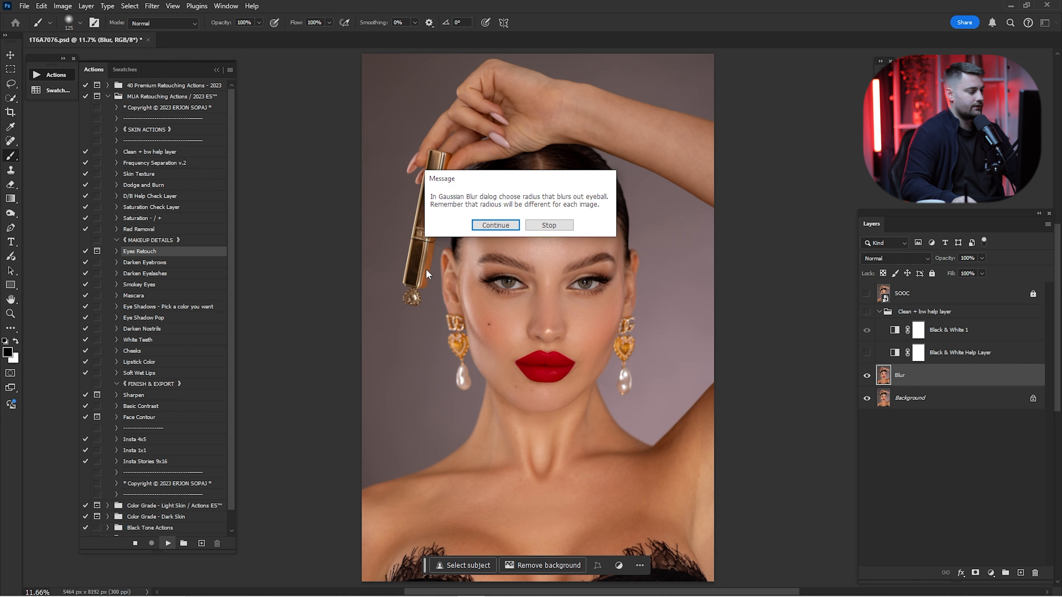
pyautogui.click(507, 228)
pyautogui.press('Return')
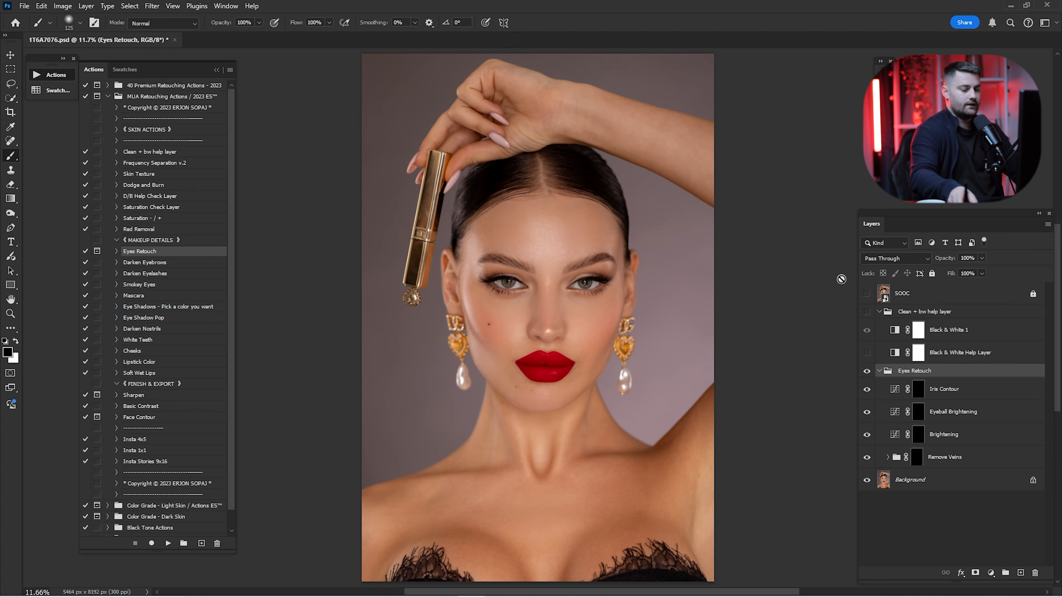
# Prepare to retouch the eye up close with white as the foreground color and the Brightening layer's mask active.
pyautogui.click(917, 455)
pyautogui.moveTo(505, 285); pyautogui.dragTo(840, 373)
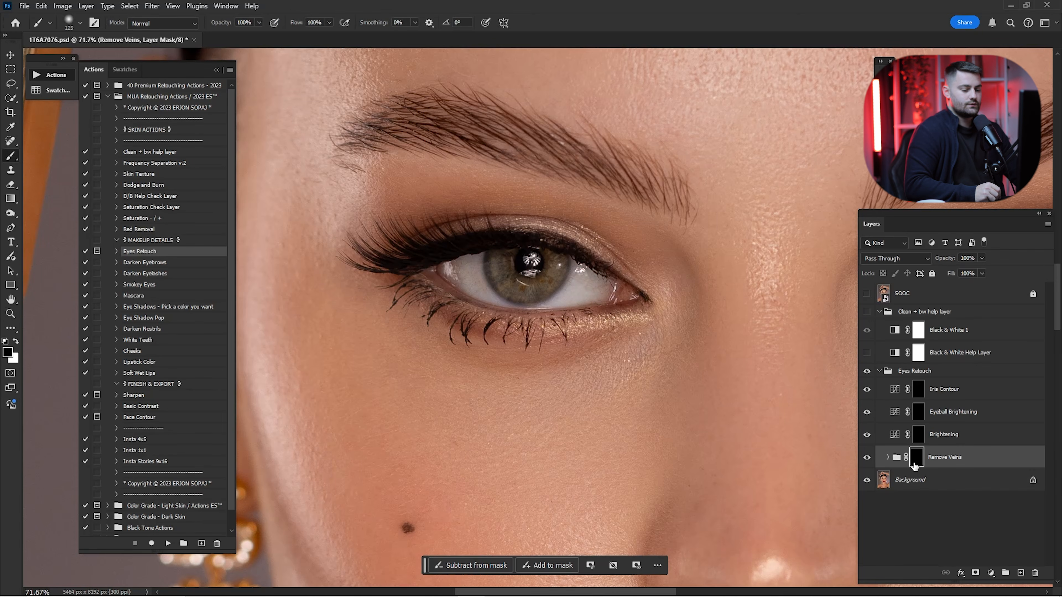
pyautogui.press('x')
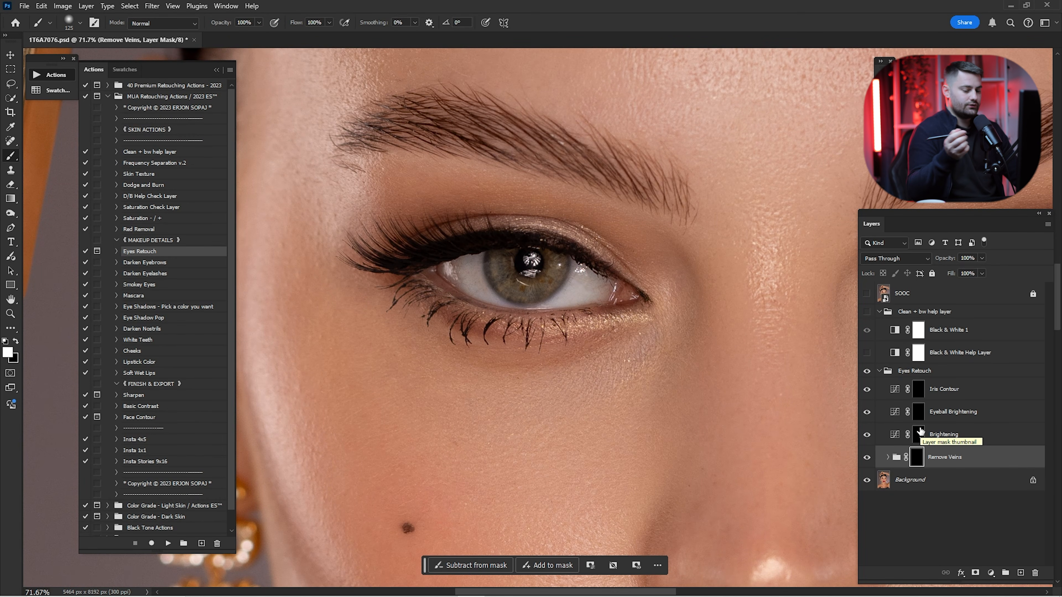
pyautogui.click(919, 433)
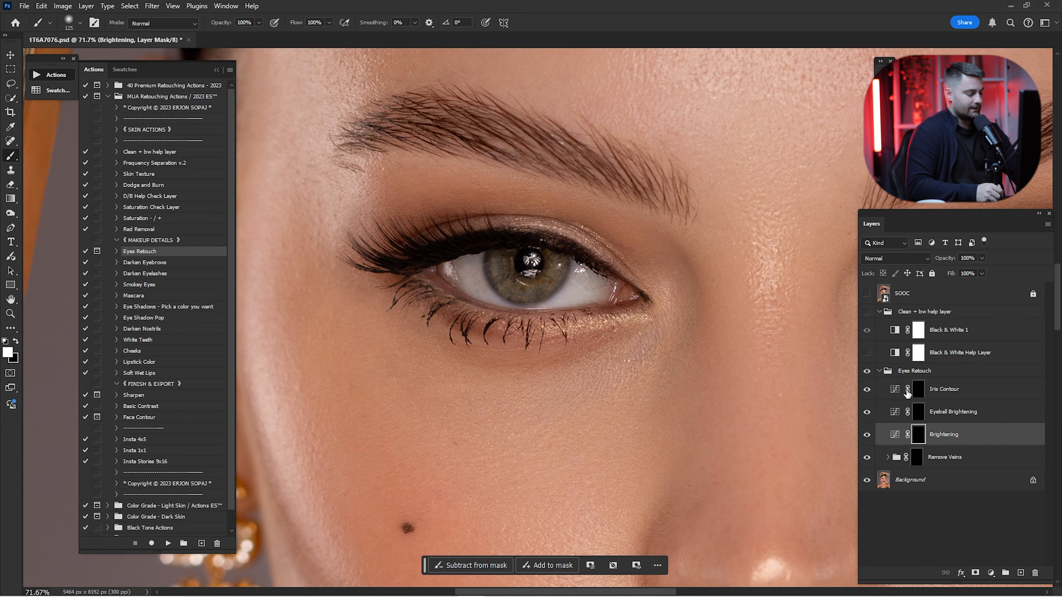
# Paint white on the Brightening layer mask over the whites of both eyes, using a smaller brush.
pyautogui.press('[')
pyautogui.press('[')
pyautogui.moveTo(470, 274); pyautogui.dragTo(449, 278)
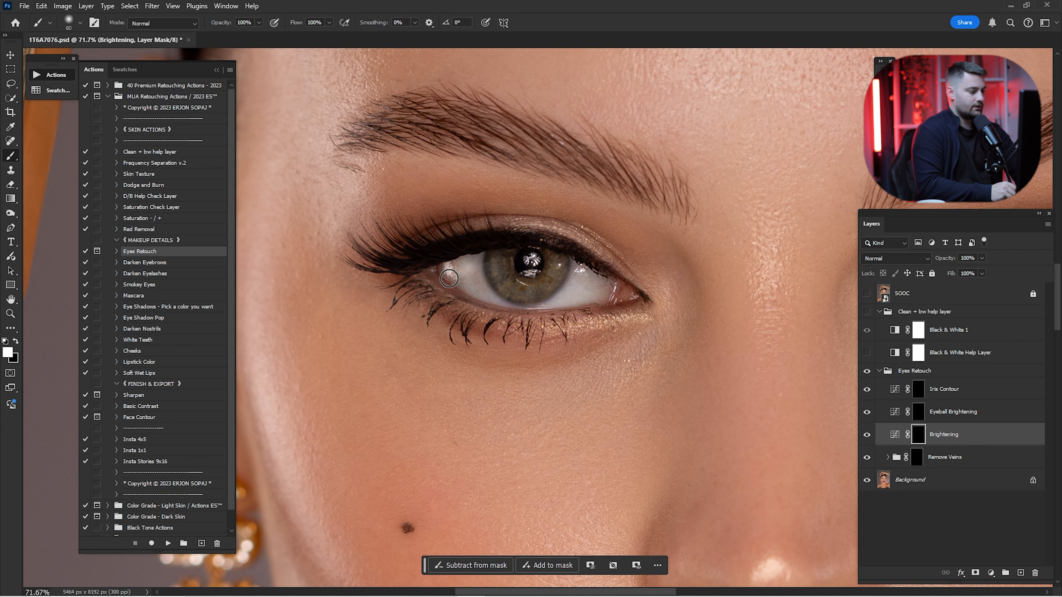
pyautogui.press(']')
pyautogui.moveTo(512, 304); pyautogui.dragTo(596, 283)
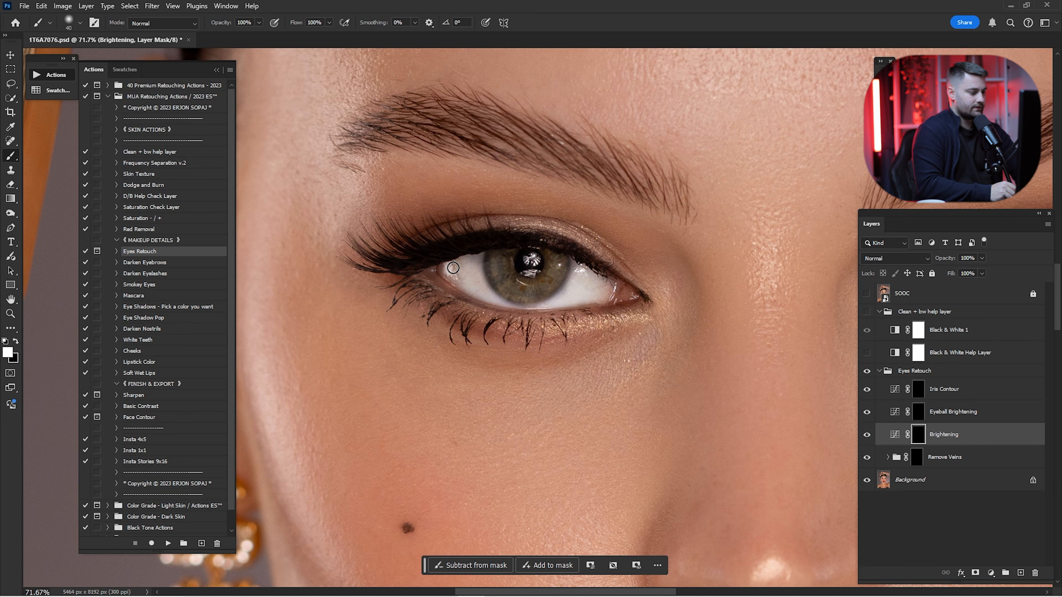
pyautogui.moveTo(848, 357); pyautogui.dragTo(492, 367)
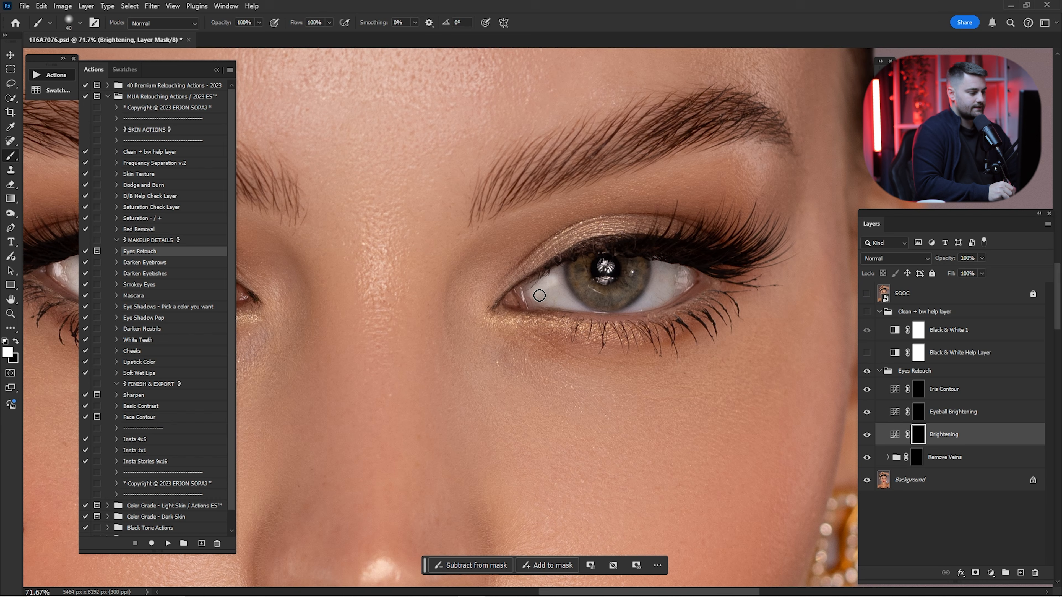
pyautogui.moveTo(539, 296); pyautogui.dragTo(534, 288)
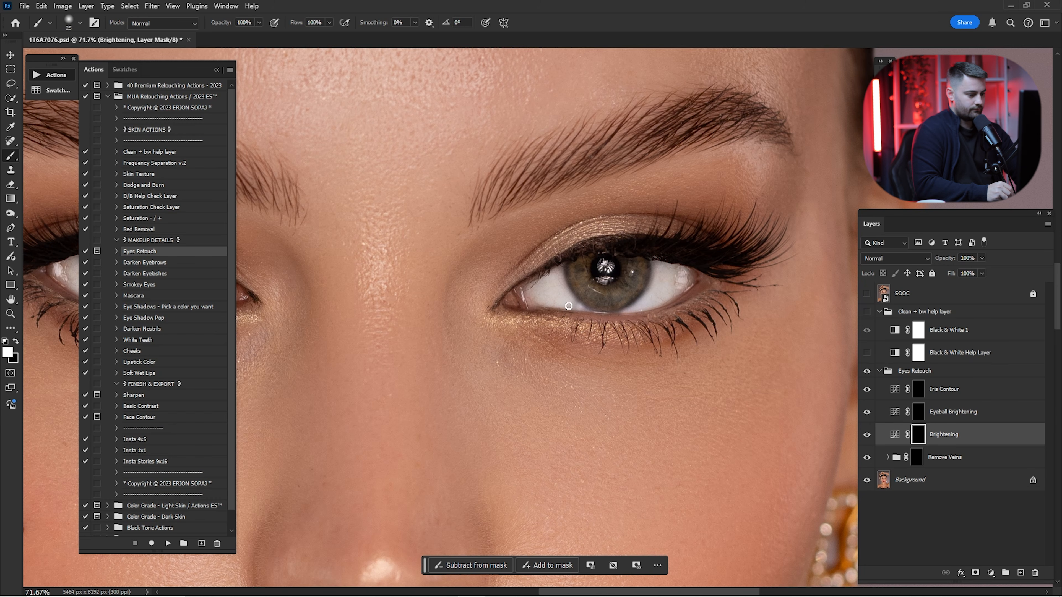
# Compare the Brightening layer on and off, and set its opacity to 50%.
pyautogui.scroll(-5, 643, 302)
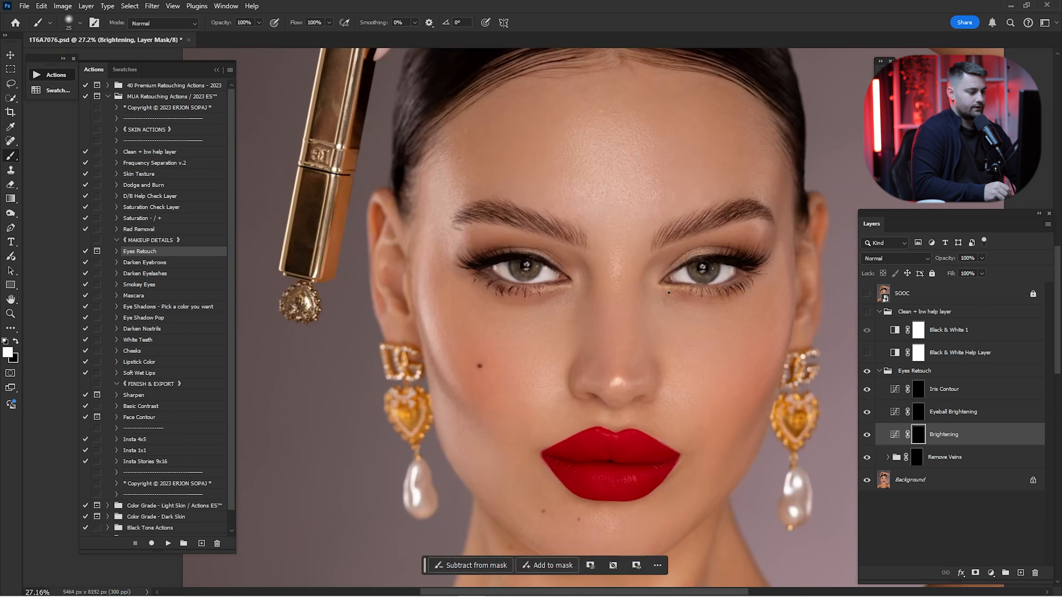
pyautogui.click(867, 435)
pyautogui.click(867, 434)
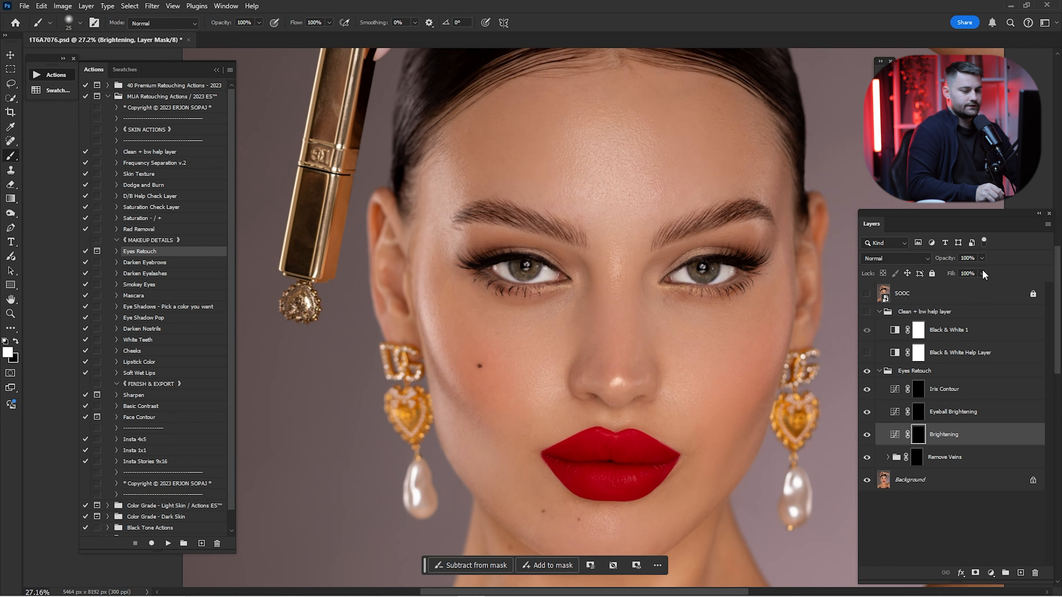
pyautogui.write('50')
pyautogui.press('Return')
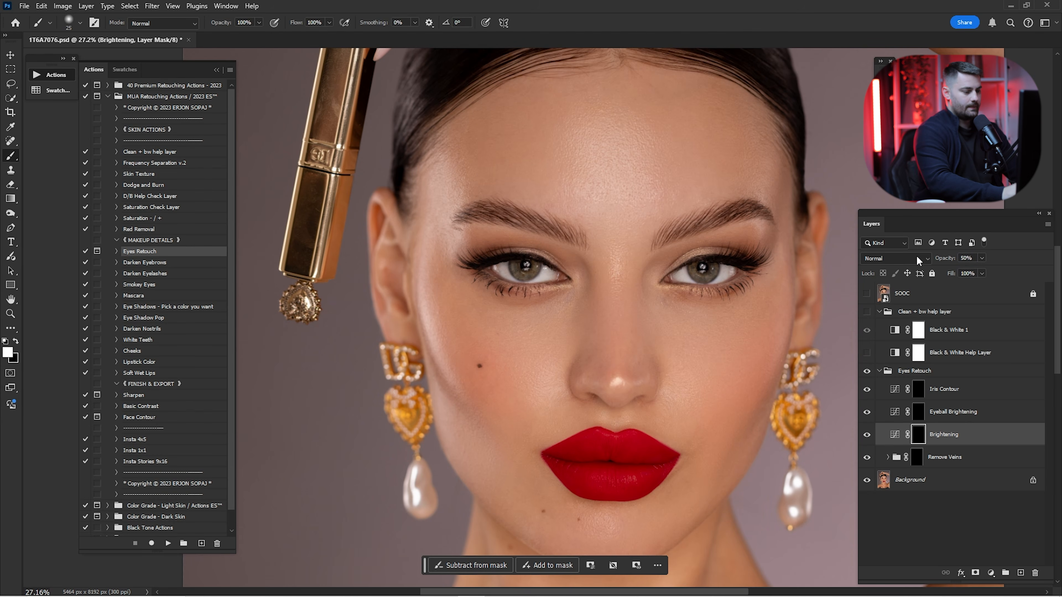
# Paint white on the Eyeball Brightening layer mask over the irises of both eyes.
pyautogui.click(945, 412)
pyautogui.press('z')
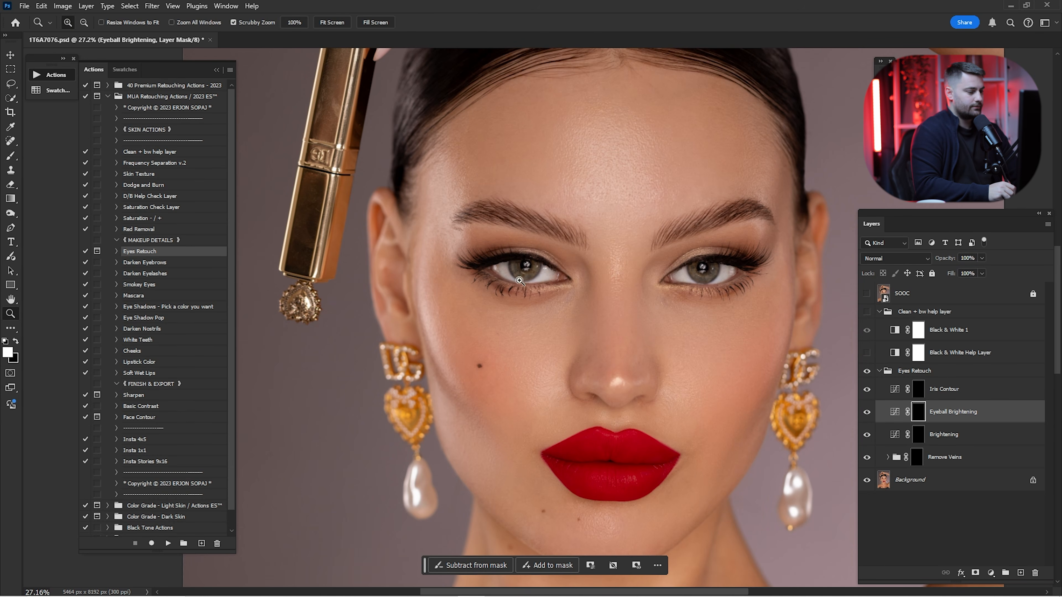
pyautogui.moveTo(519, 280); pyautogui.dragTo(560, 273)
pyautogui.press('b')
pyautogui.press('b')
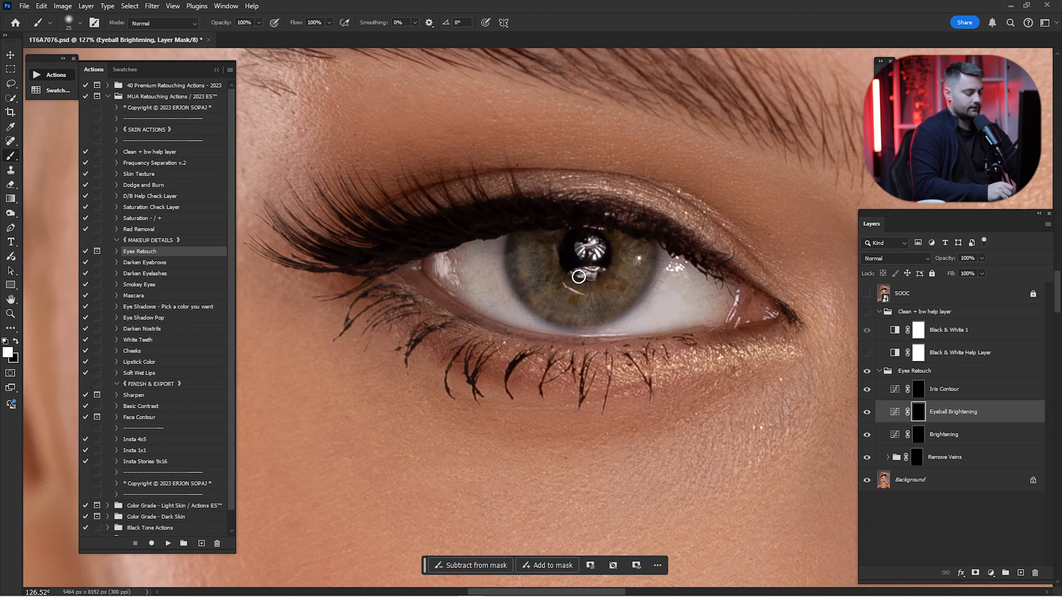
pyautogui.moveTo(538, 247)
pyautogui.mouseDown()
pyautogui.moveTo(564, 293)
pyautogui.moveTo(630, 278)
pyautogui.mouseUp()
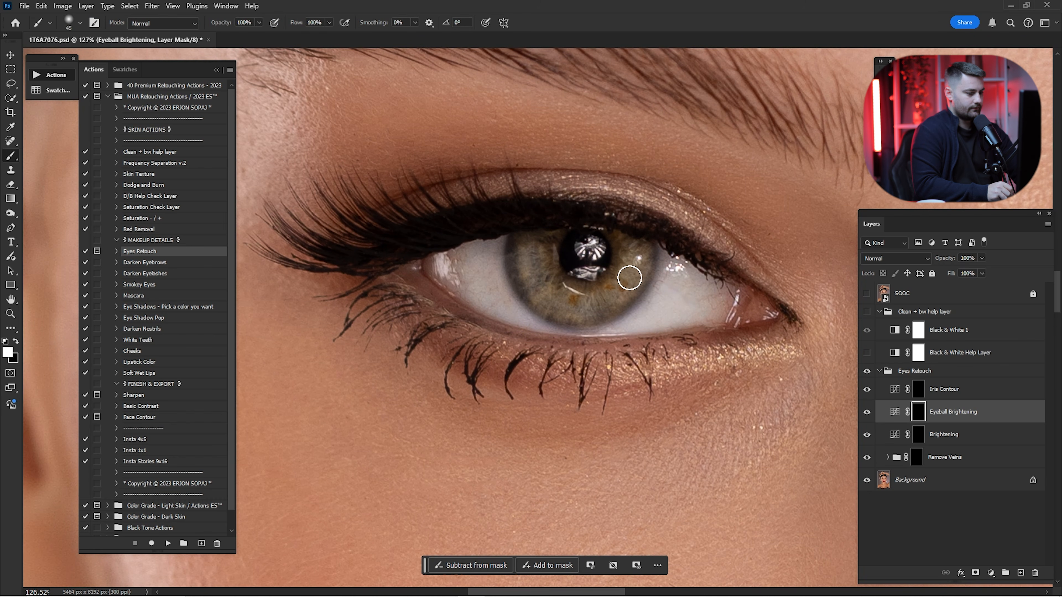
pyautogui.moveTo(538, 248)
pyautogui.mouseDown()
pyautogui.moveTo(544, 276)
pyautogui.moveTo(583, 297)
pyautogui.mouseUp()
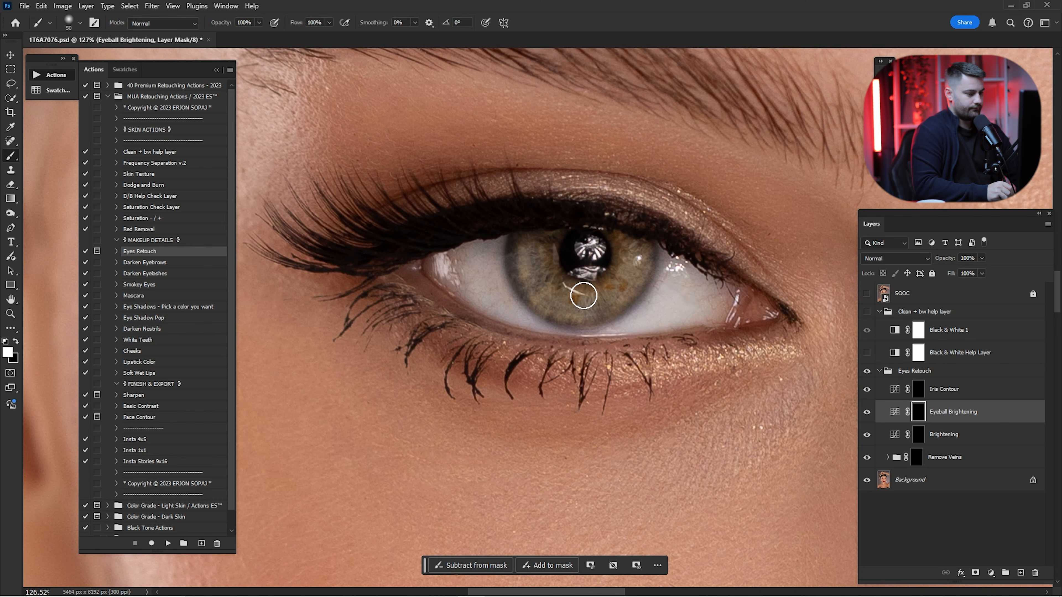
pyautogui.moveTo(740, 279)
pyautogui.mouseDown()
pyautogui.moveTo(706, 275)
pyautogui.moveTo(524, 310)
pyautogui.mouseUp()
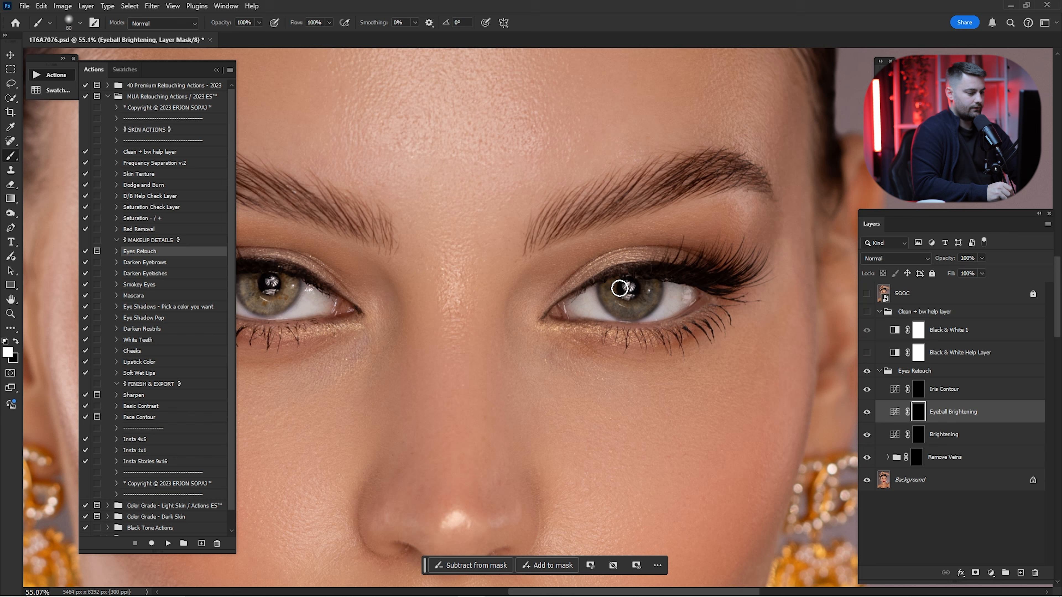
pyautogui.moveTo(613, 303); pyautogui.dragTo(652, 292)
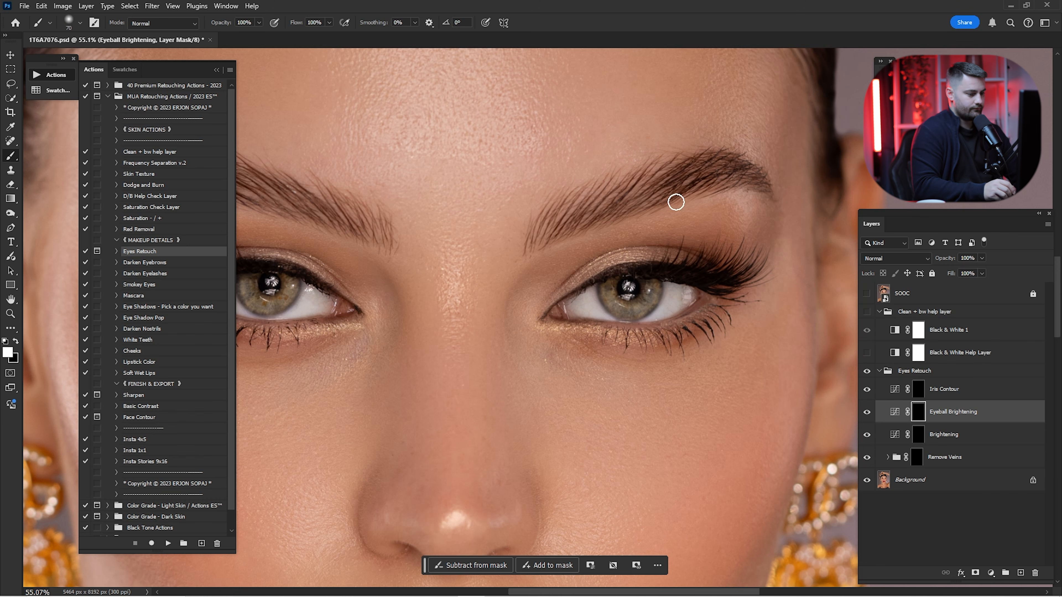
# Compare the Eyeball Brightening layer on and off across the whole portrait, and set its opacity to 75%.
pyautogui.hotkey('ctrl', '0')
pyautogui.click(866, 412)
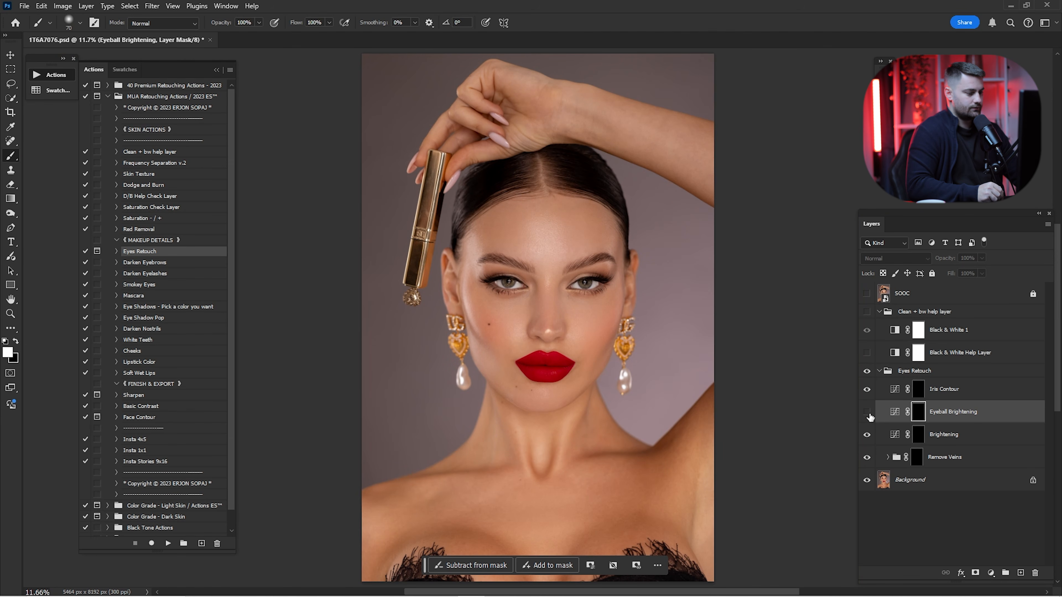
pyautogui.click(867, 412)
pyautogui.click(918, 330)
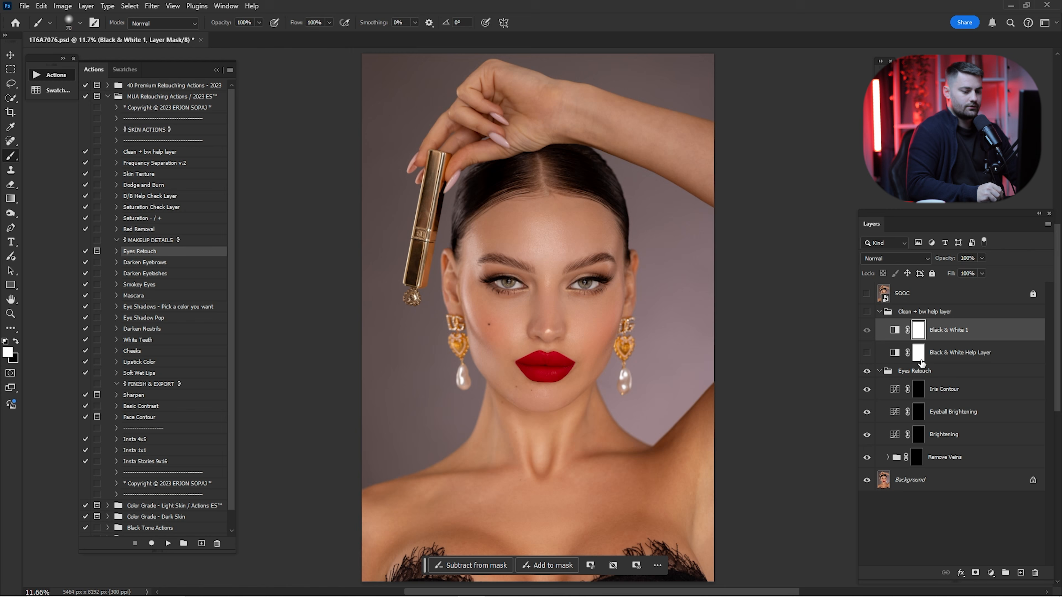
pyautogui.click(948, 413)
pyautogui.click(966, 258)
pyautogui.write('745')
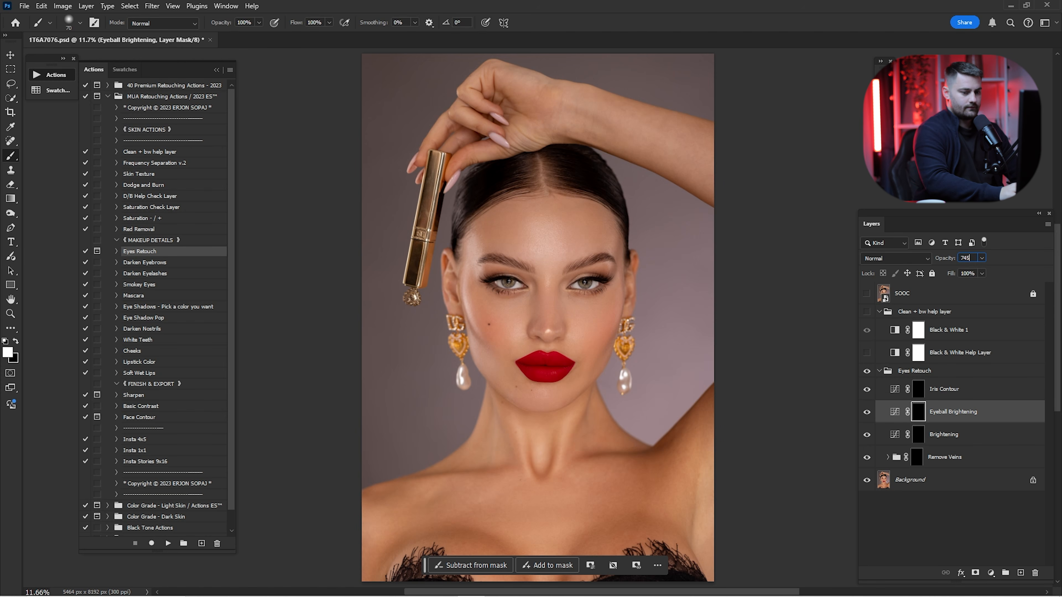
pyautogui.press('BackSpace')
pyautogui.press('BackSpace')
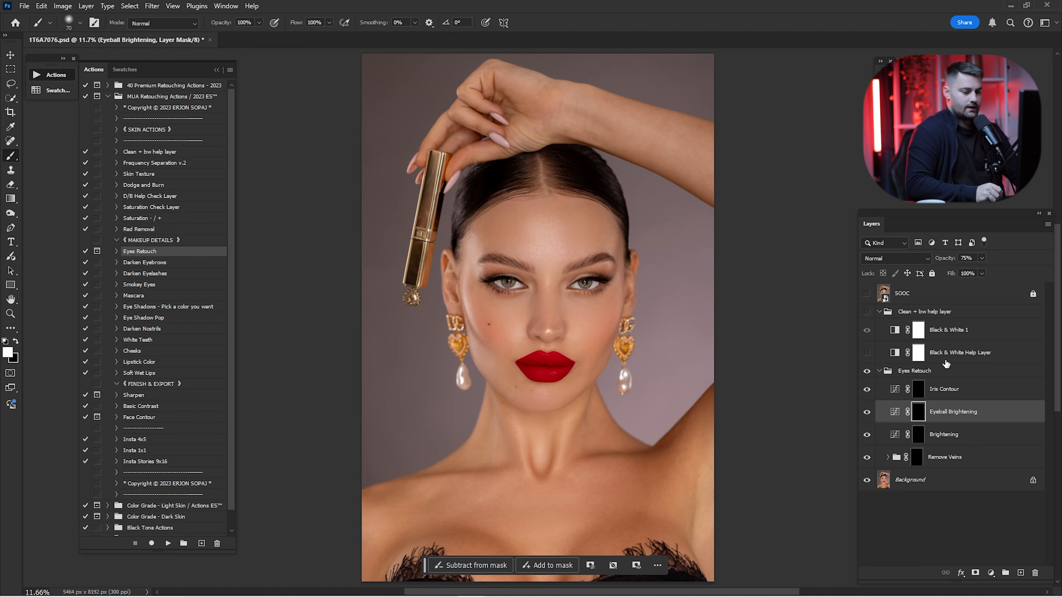
# Paint white on the Iris Contour layer mask around the outer edge of both irises.
pyautogui.click(944, 389)
pyautogui.press('z')
pyautogui.moveTo(504, 285); pyautogui.dragTo(544, 297)
pyautogui.press('b')
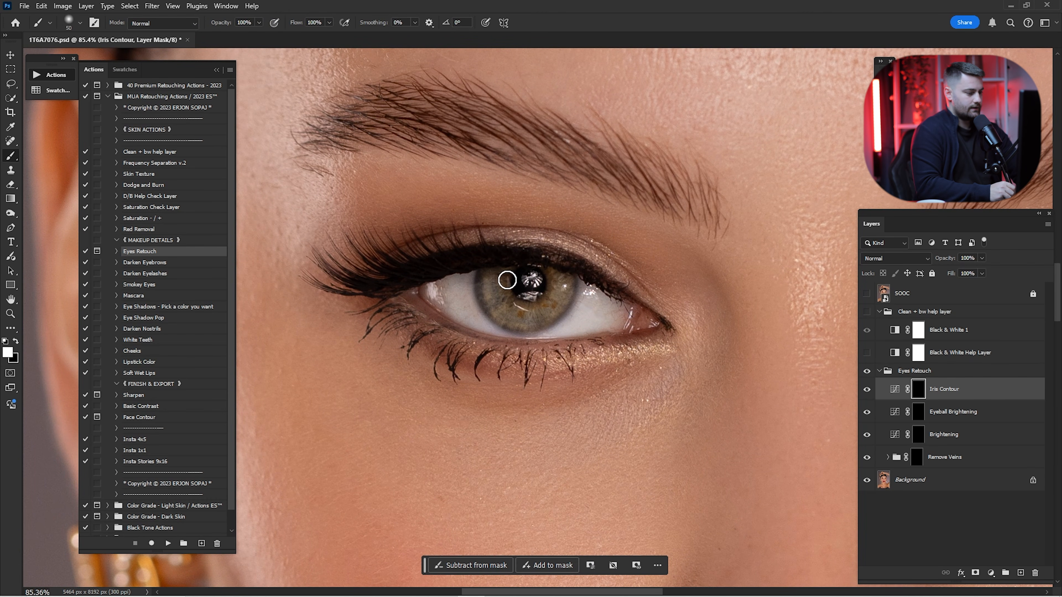
pyautogui.moveTo(501, 320)
pyautogui.mouseDown()
pyautogui.moveTo(527, 328)
pyautogui.moveTo(566, 308)
pyautogui.mouseUp()
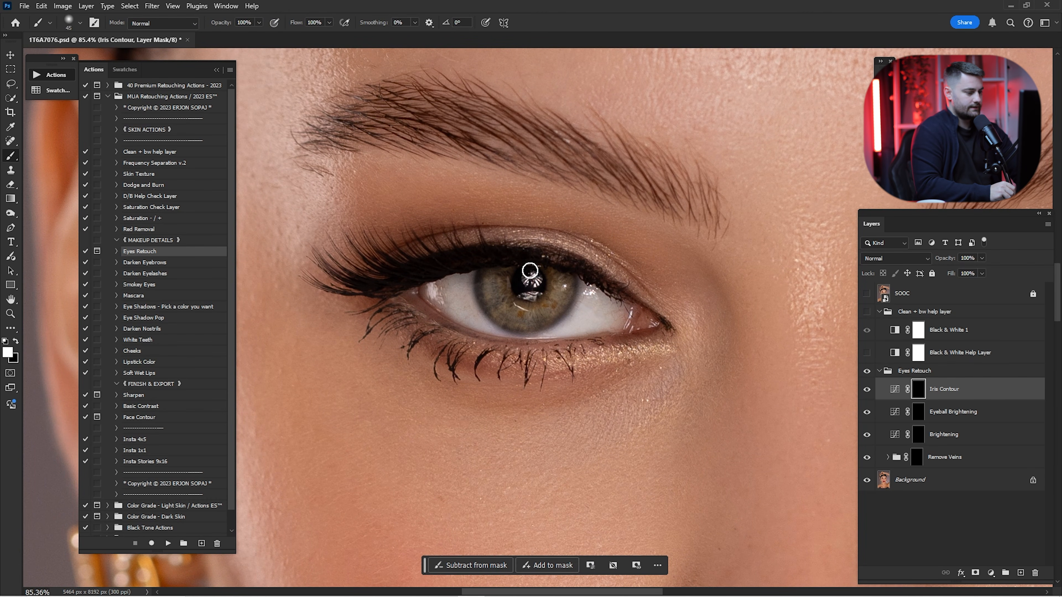
pyautogui.moveTo(777, 295); pyautogui.dragTo(347, 274)
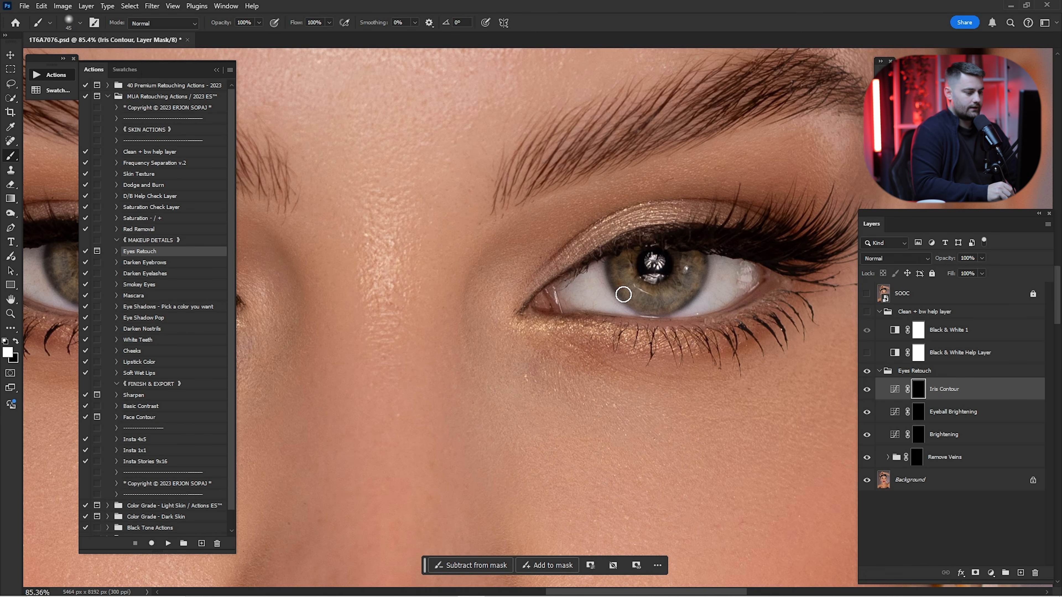
pyautogui.moveTo(623, 294); pyautogui.dragTo(694, 283)
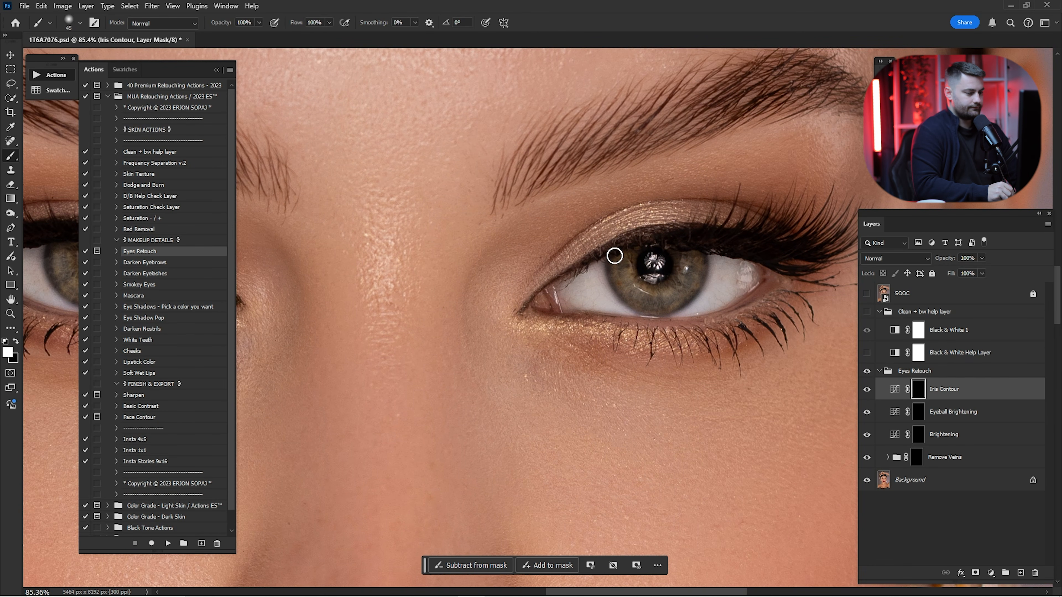
# Compare the Iris Contour layer on and off across the whole portrait, and set its opacity to 80%.
pyautogui.hotkey('ctrl', '0')
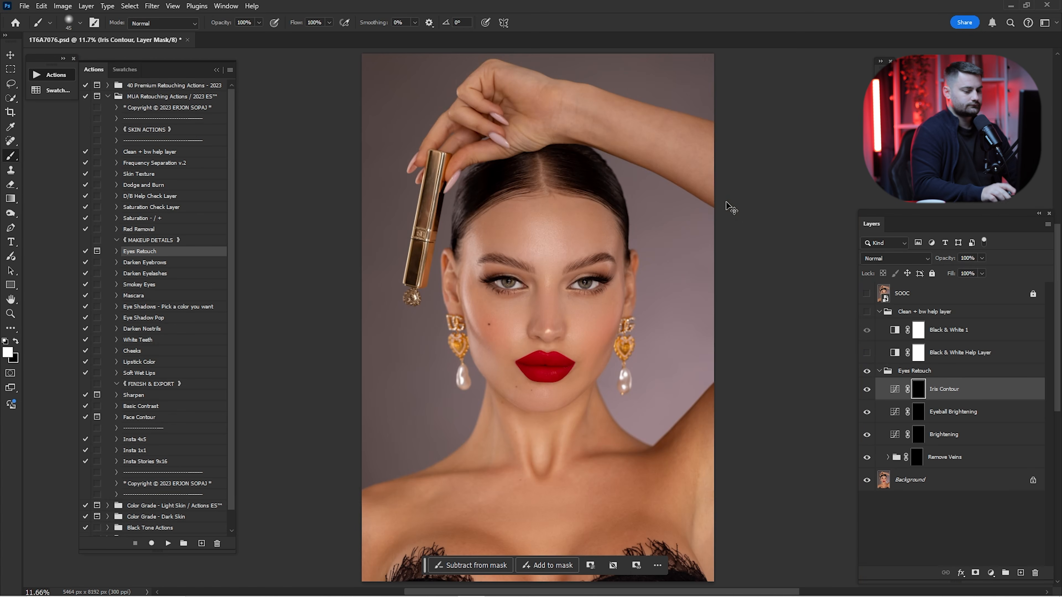
pyautogui.click(867, 392)
pyautogui.click(868, 392)
pyautogui.click(869, 395)
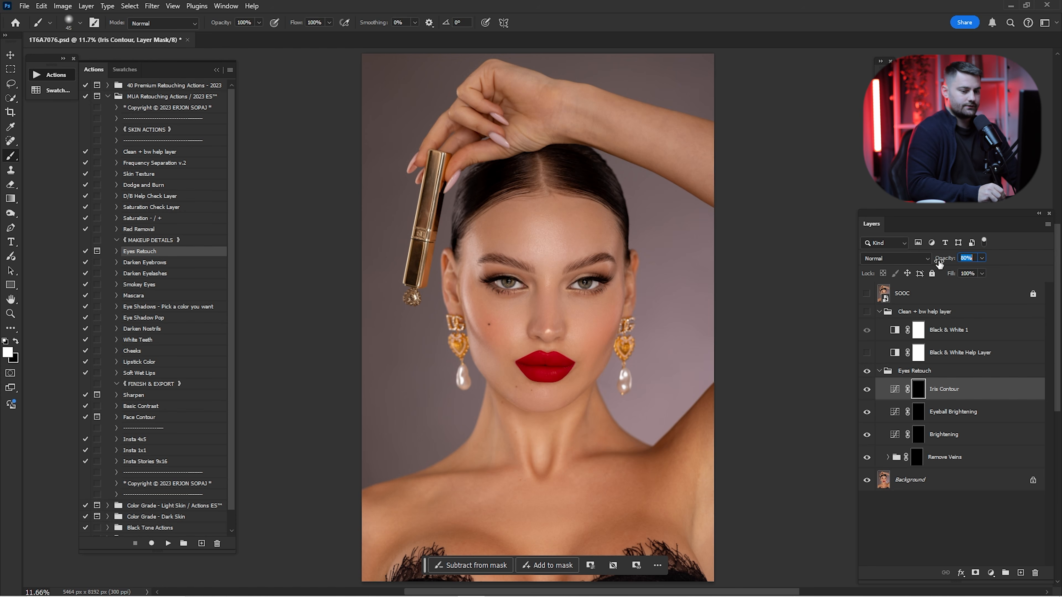
# Collapse the Eyes Retouch group, compare it on and off, and merge it with the Background layer.
pyautogui.click(879, 371)
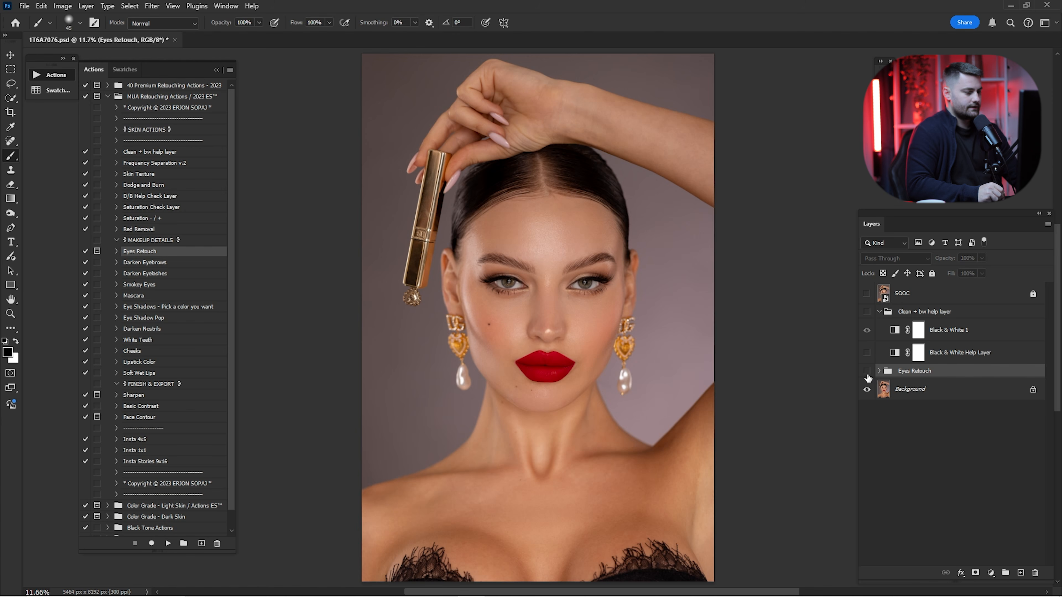
pyautogui.click(867, 372)
pyautogui.click(866, 372)
pyautogui.click(867, 372)
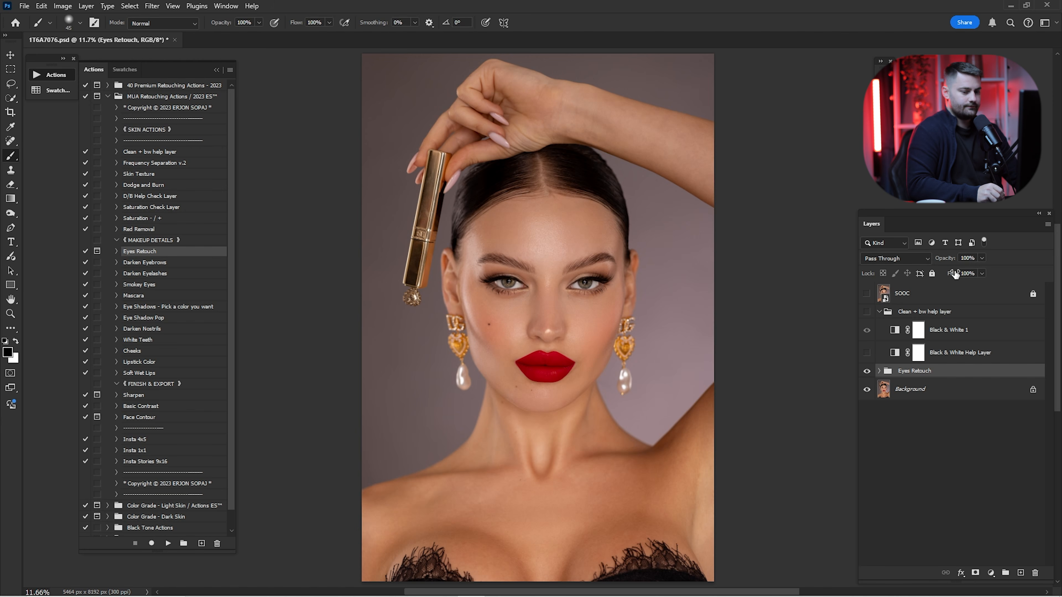
pyautogui.keyDown('ctrl'); pyautogui.click(917, 396); pyautogui.keyUp('ctrl')
pyautogui.rightClick(905, 389)
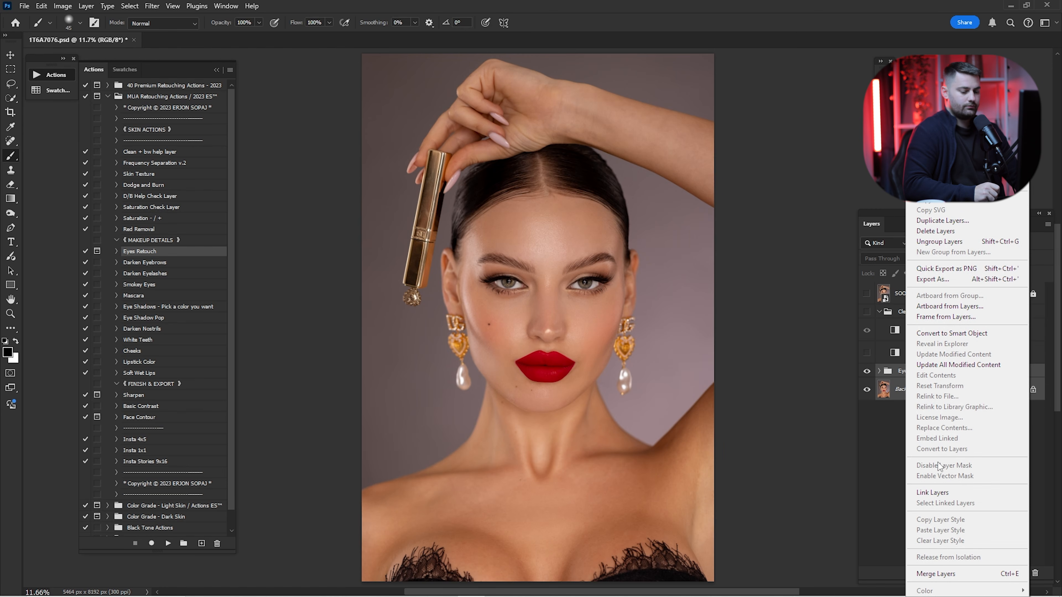
pyautogui.click(936, 573)
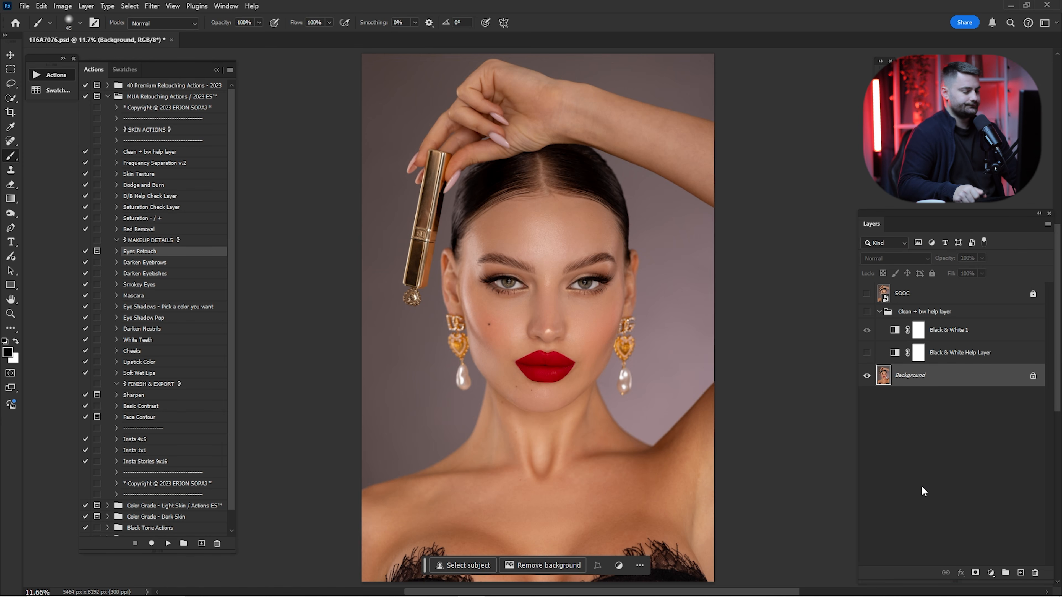
# Run the Darken Eyelashes action on the Background layer.
pyautogui.click(144, 265)
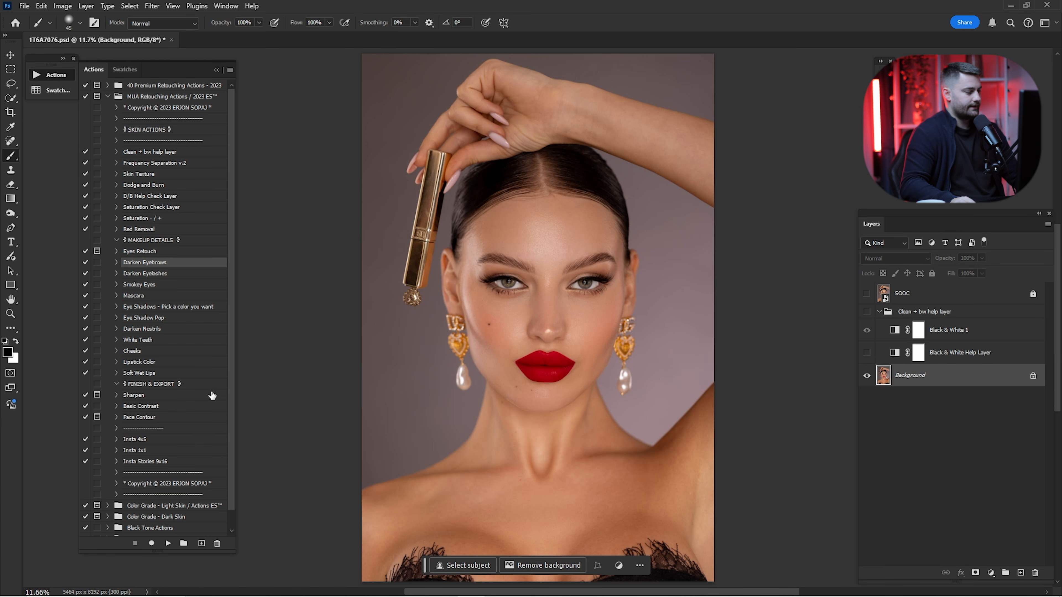
pyautogui.click(154, 275)
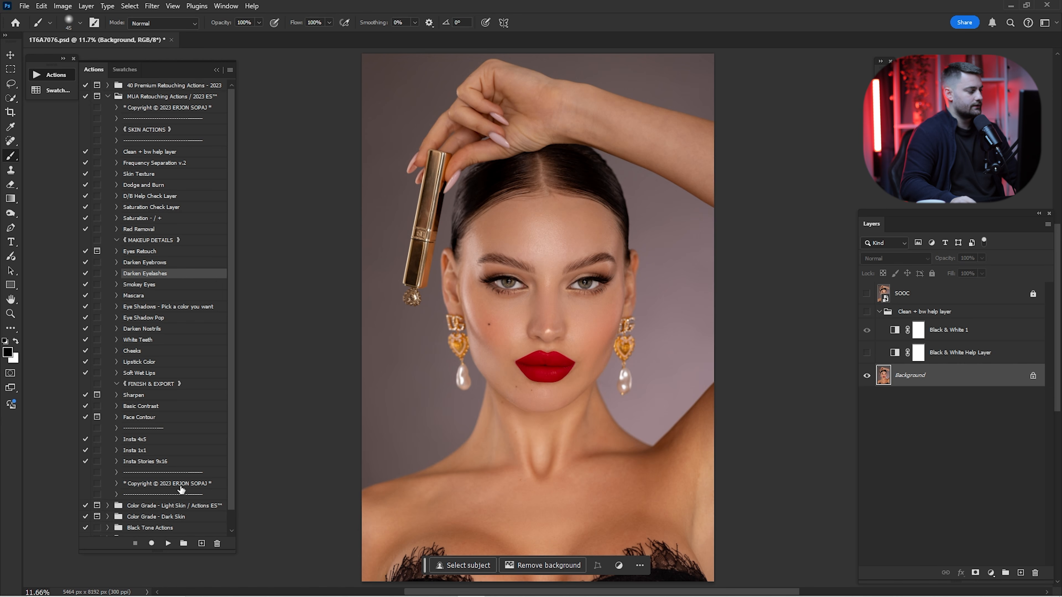
pyautogui.click(169, 542)
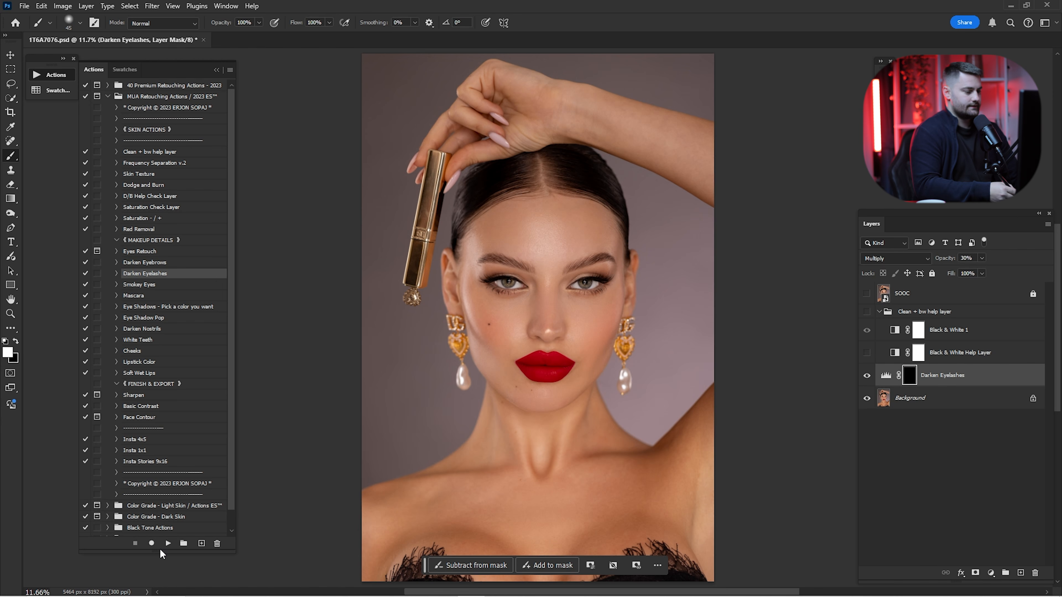
# Paint white on the Darken Eyelashes mask over the upper and lower lashes of both eyes with an enlarged brush.
pyautogui.moveTo(484, 284); pyautogui.dragTo(537, 285)
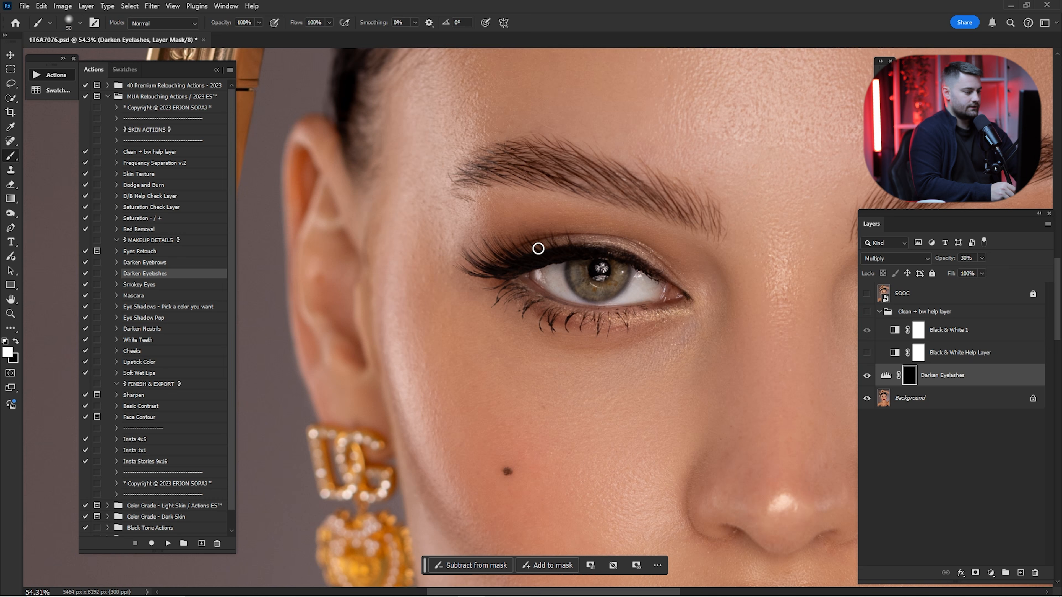
pyautogui.press(']')
pyautogui.press(']')
pyautogui.press(']')
pyautogui.press(']')
pyautogui.press(']')
pyautogui.press(']')
pyautogui.press('[')
pyautogui.press('[')
pyautogui.press('[')
pyautogui.moveTo(522, 258)
pyautogui.mouseDown()
pyautogui.moveTo(592, 249)
pyautogui.moveTo(652, 269)
pyautogui.mouseUp()
pyautogui.moveTo(501, 285); pyautogui.dragTo(627, 319)
pyautogui.moveTo(696, 278); pyautogui.dragTo(409, 245)
pyautogui.press(']')
pyautogui.moveTo(618, 243)
pyautogui.mouseDown()
pyautogui.moveTo(655, 226)
pyautogui.moveTo(760, 228)
pyautogui.moveTo(749, 277)
pyautogui.moveTo(694, 295)
pyautogui.mouseUp()
# Compare the Darken Eyelashes layer on and off across the whole portrait, and merge it with the Background layer.
pyautogui.hotkey('ctrl', '0')
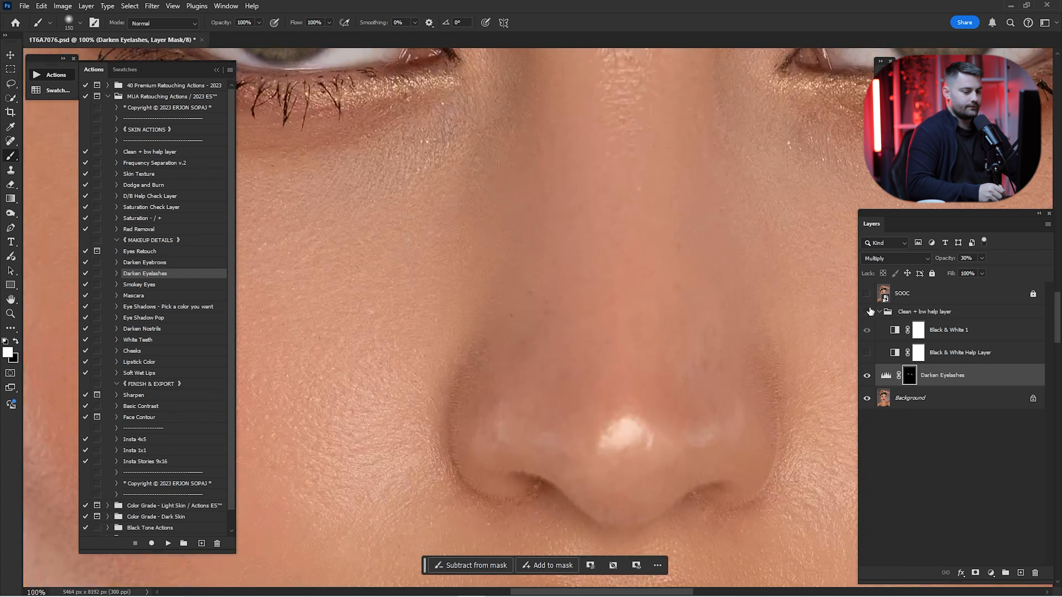
pyautogui.click(866, 376)
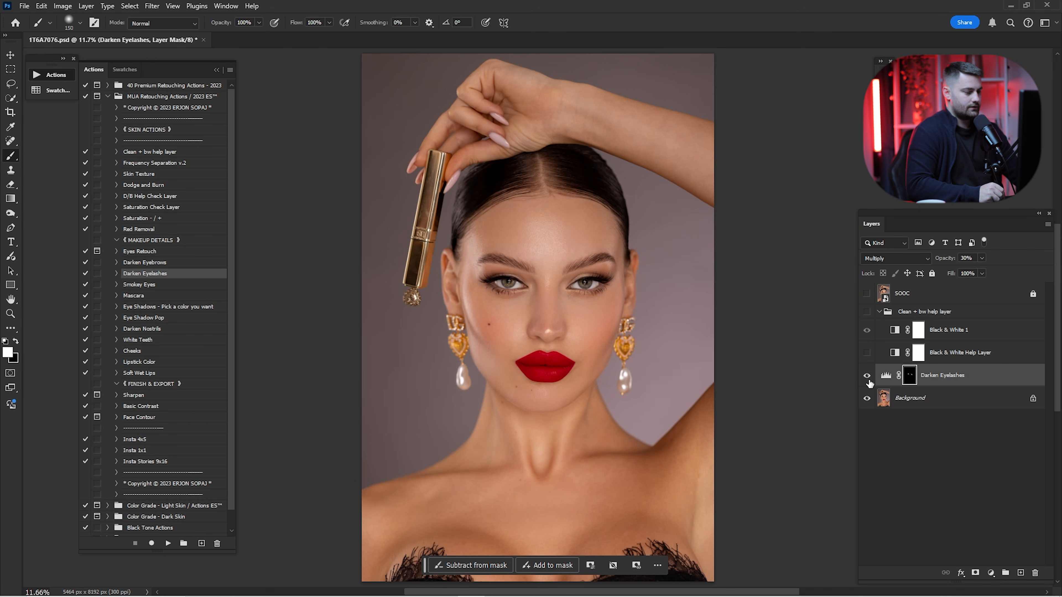
pyautogui.click(868, 376)
pyautogui.click(868, 377)
pyautogui.click(868, 377)
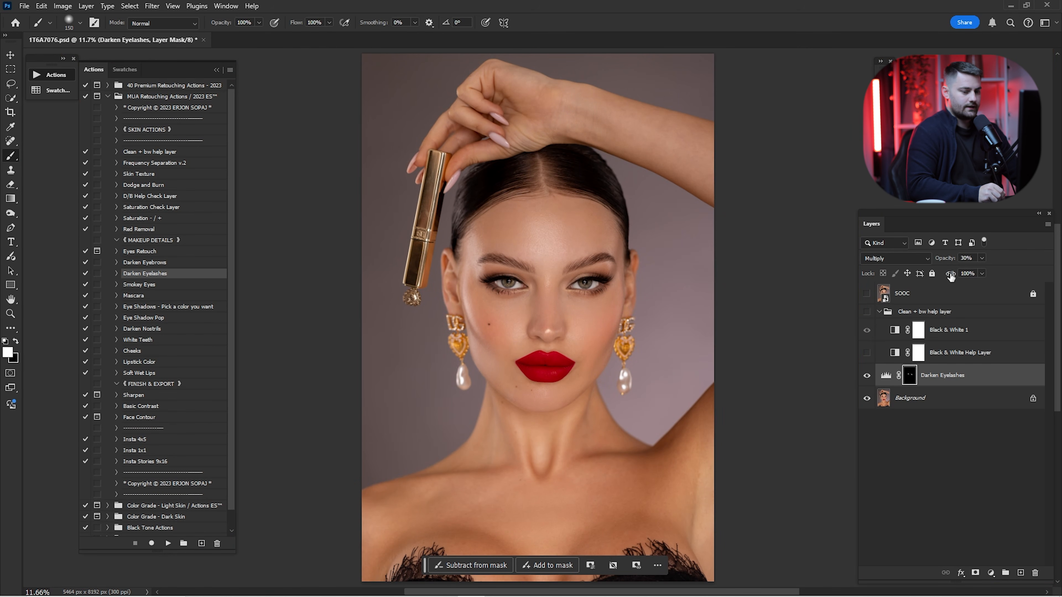
pyautogui.keyDown('ctrl'); pyautogui.click(923, 402); pyautogui.keyUp('ctrl')
pyautogui.hotkey('ctrl', 'e')
# Run the Smokey Eyes action and paint white on its mask over the upper eyelids of both eyes at 20% brush opacity.
pyautogui.click(153, 287)
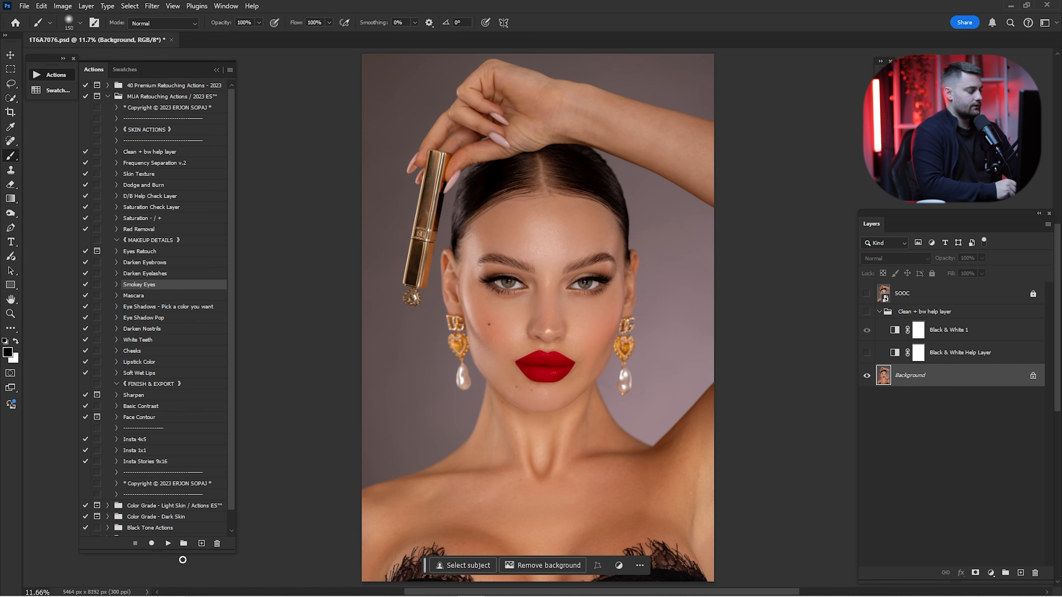
pyautogui.click(168, 543)
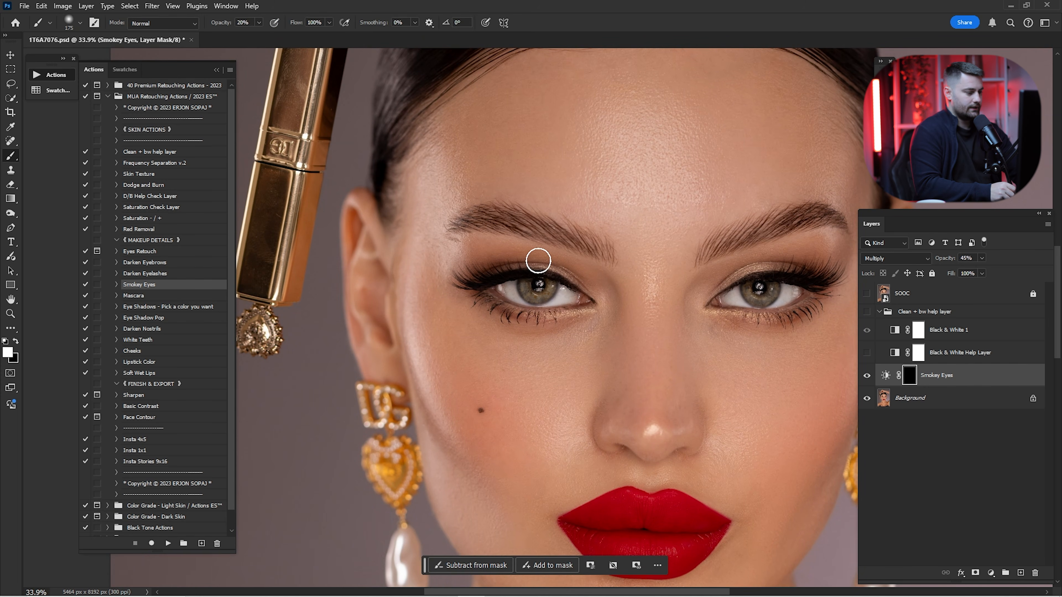
pyautogui.press(']')
pyautogui.press(']')
pyautogui.press(']')
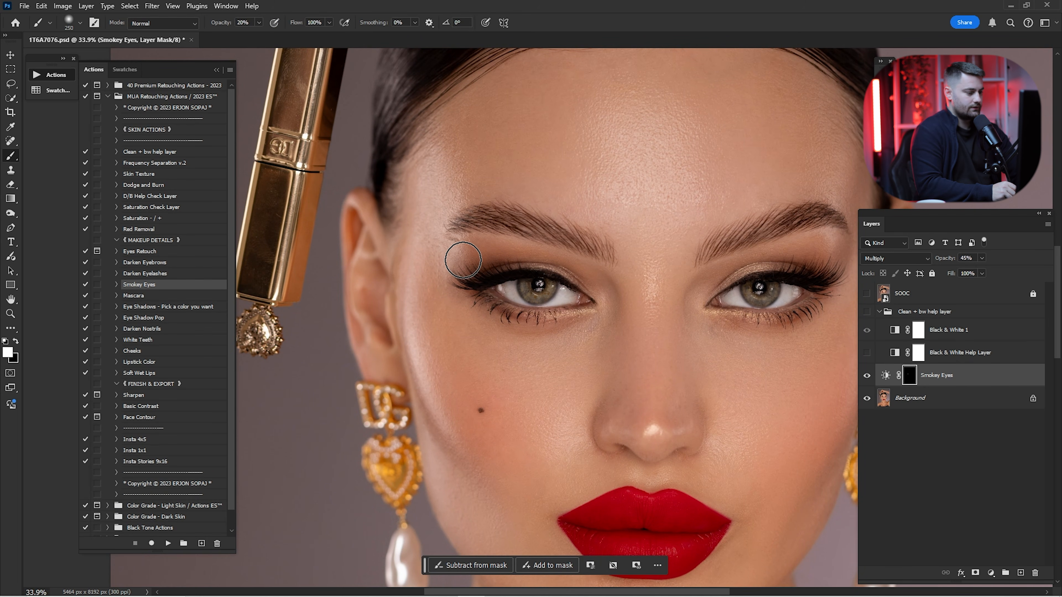
pyautogui.moveTo(463, 260)
pyautogui.mouseDown()
pyautogui.moveTo(512, 257)
pyautogui.moveTo(461, 260)
pyautogui.mouseUp()
pyautogui.moveTo(597, 270); pyautogui.dragTo(403, 257)
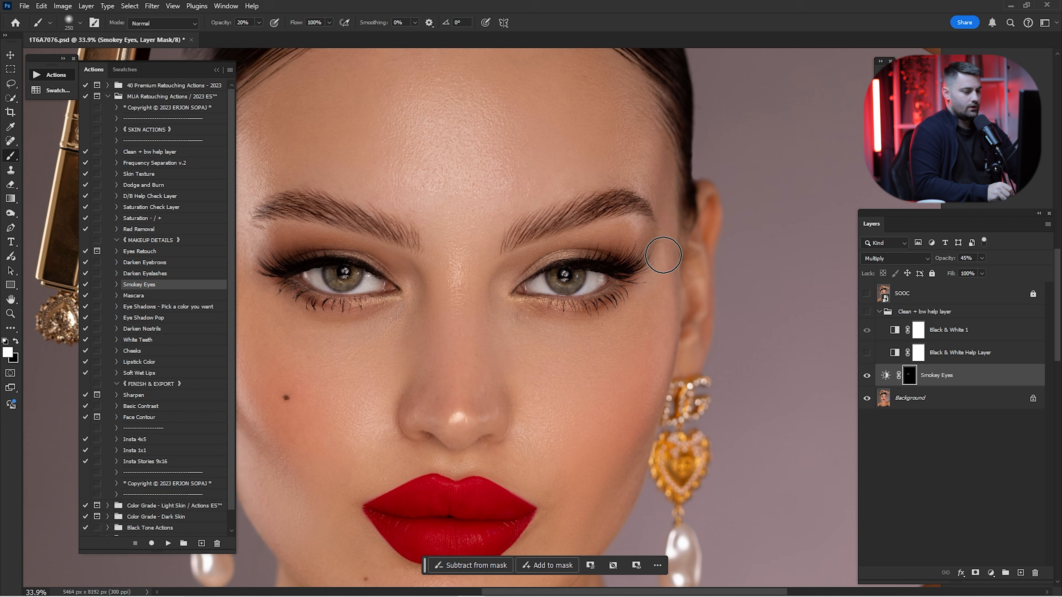
pyautogui.moveTo(663, 255)
pyautogui.mouseDown()
pyautogui.moveTo(627, 256)
pyautogui.moveTo(636, 237)
pyautogui.moveTo(610, 247)
pyautogui.mouseUp()
pyautogui.press('[')
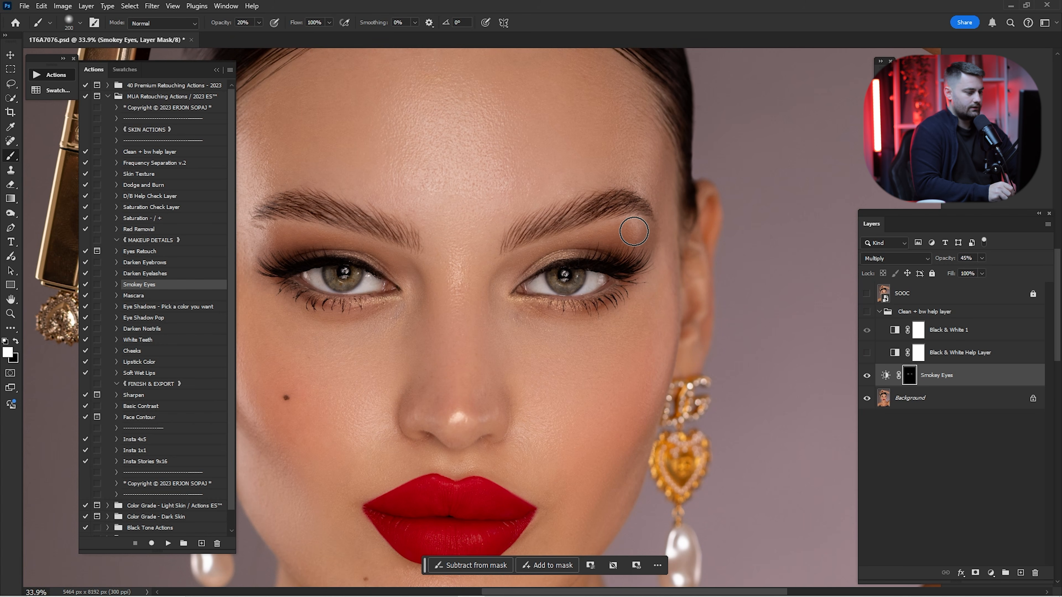
# Compare the Smokey Eyes layer on and off across the whole portrait, and merge it with the Background layer.
pyautogui.hotkey('ctrl', '0')
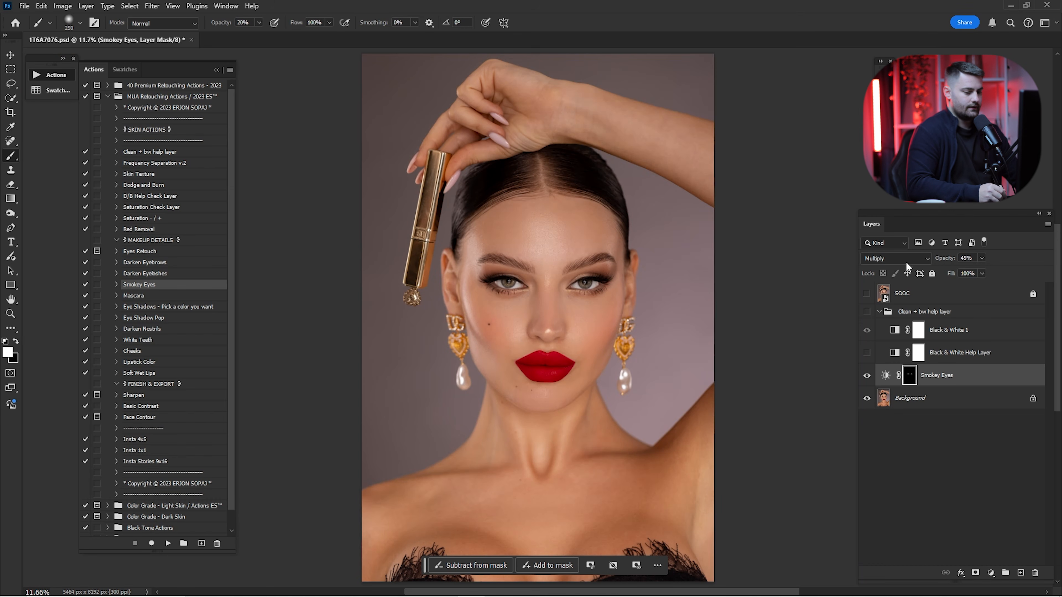
pyautogui.click(867, 376)
pyautogui.click(866, 376)
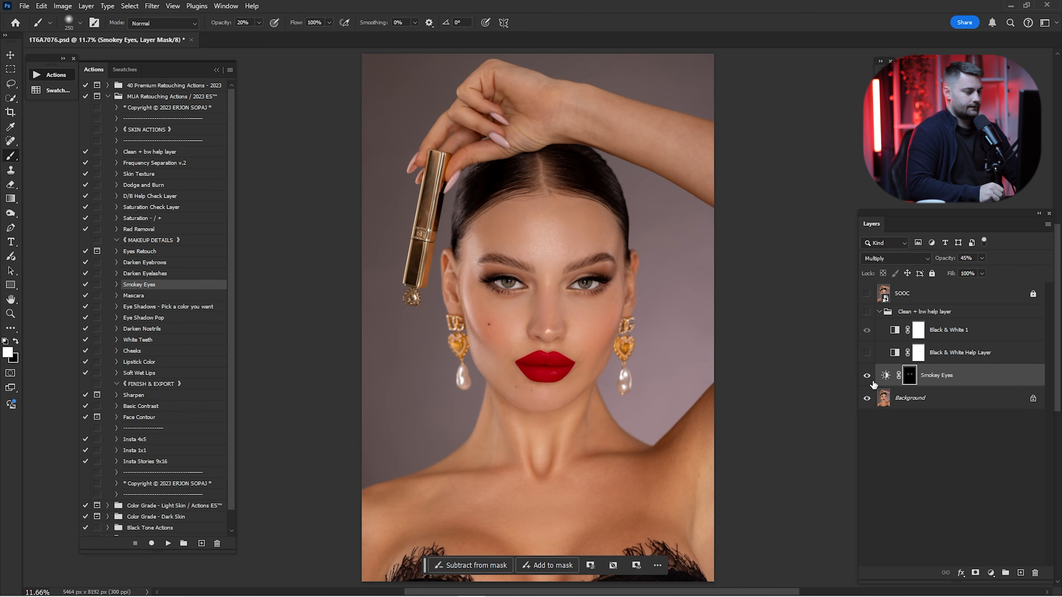
pyautogui.click(866, 376)
pyautogui.moveTo(952, 259); pyautogui.dragTo(948, 259)
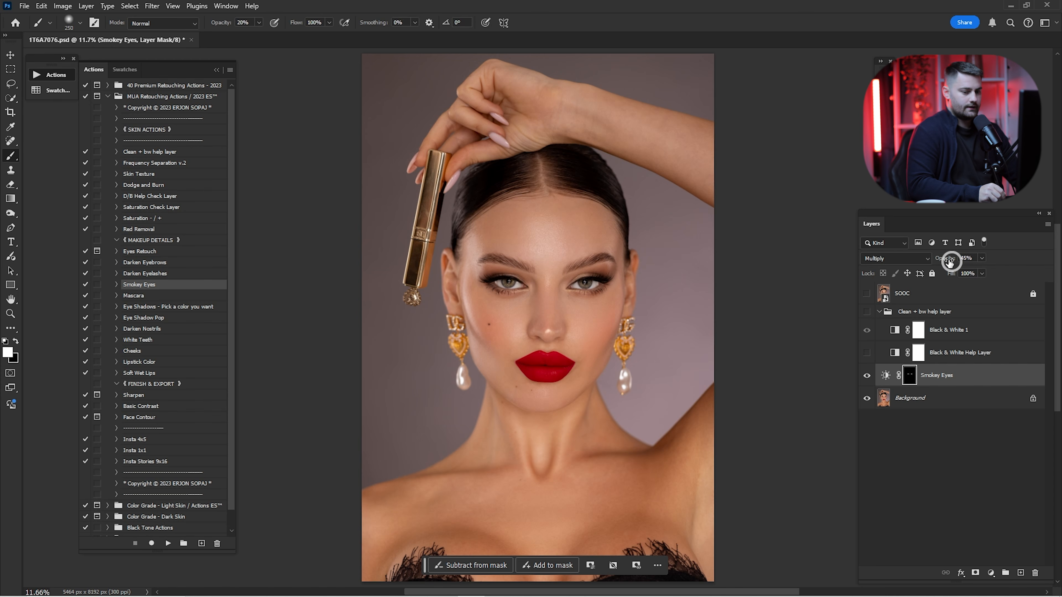
pyautogui.keyDown('ctrl'); pyautogui.click(932, 403); pyautogui.keyUp('ctrl')
pyautogui.hotkey('ctrl', 'e')
# Run the Mascara action on the Background layer.
pyautogui.click(148, 297)
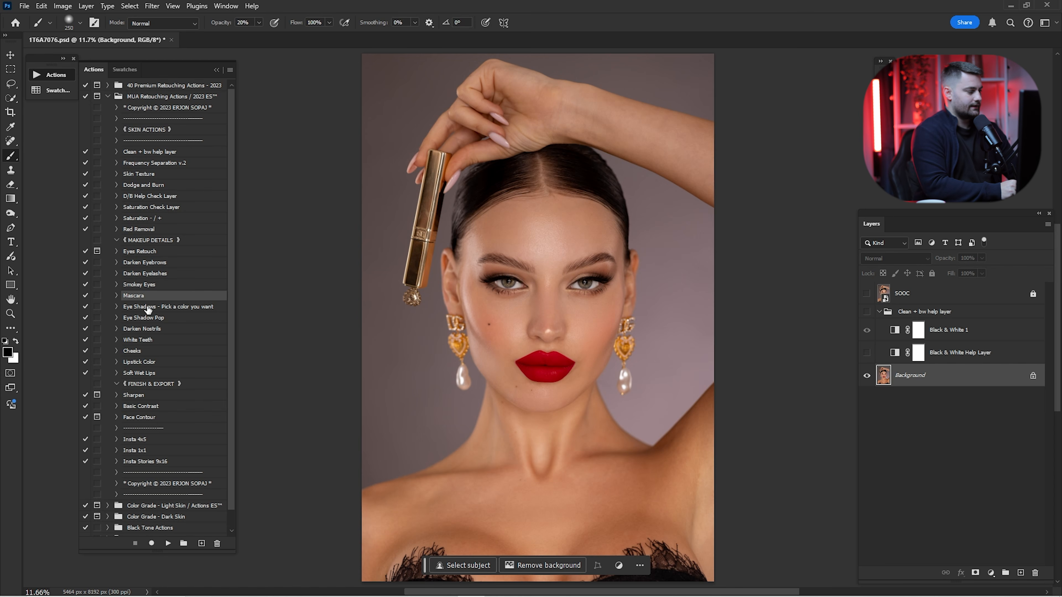
pyautogui.click(168, 543)
pyautogui.scroll(5, 484, 276)
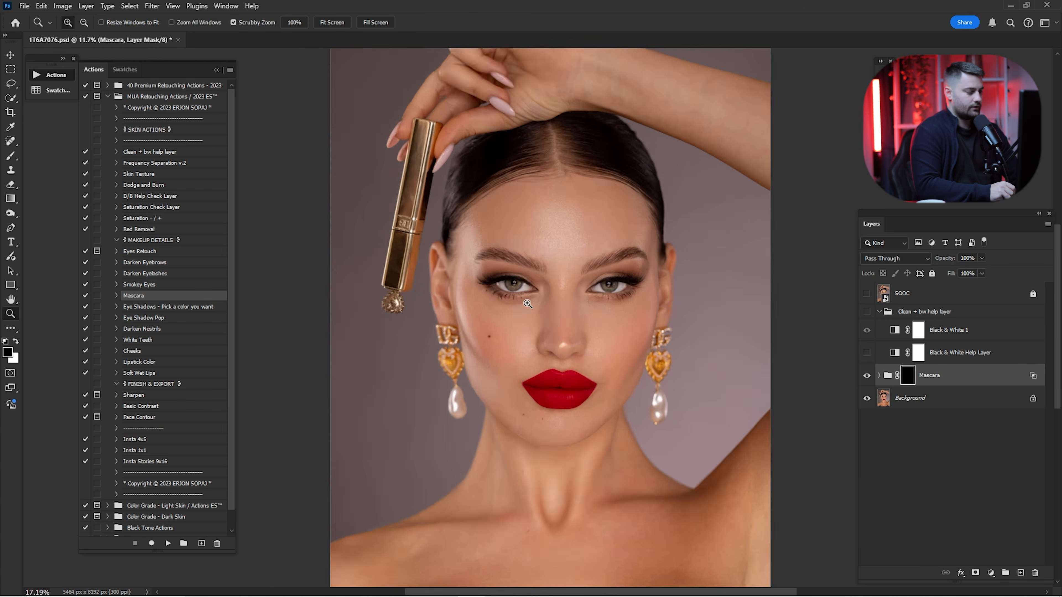
# Paint white on the Mascara group mask along the upper lashes of both eyes at 100% brush opacity.
pyautogui.press('x')
pyautogui.press('[')
pyautogui.press('[')
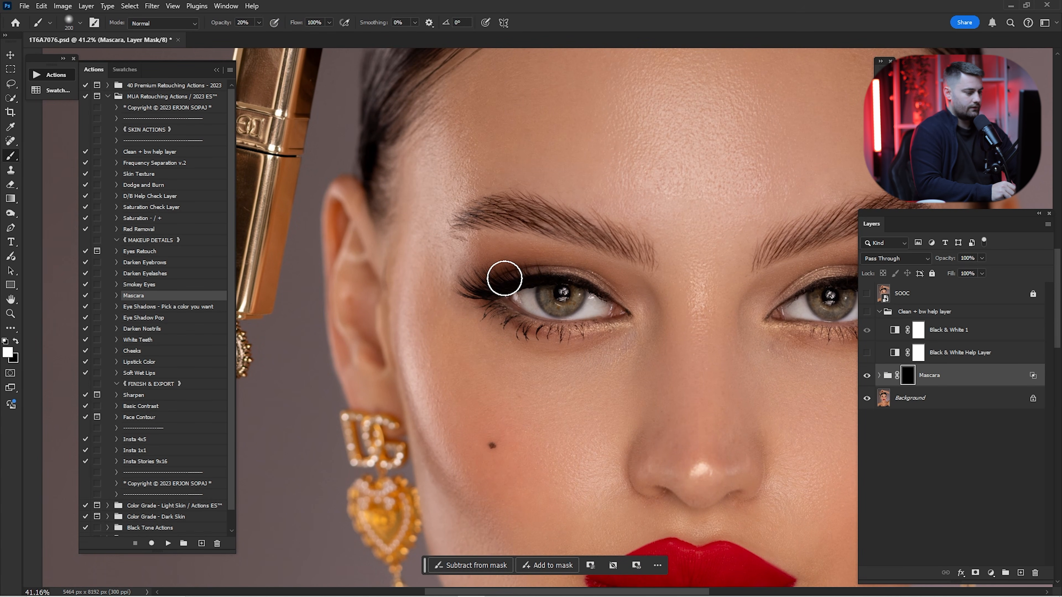
pyautogui.press('0')
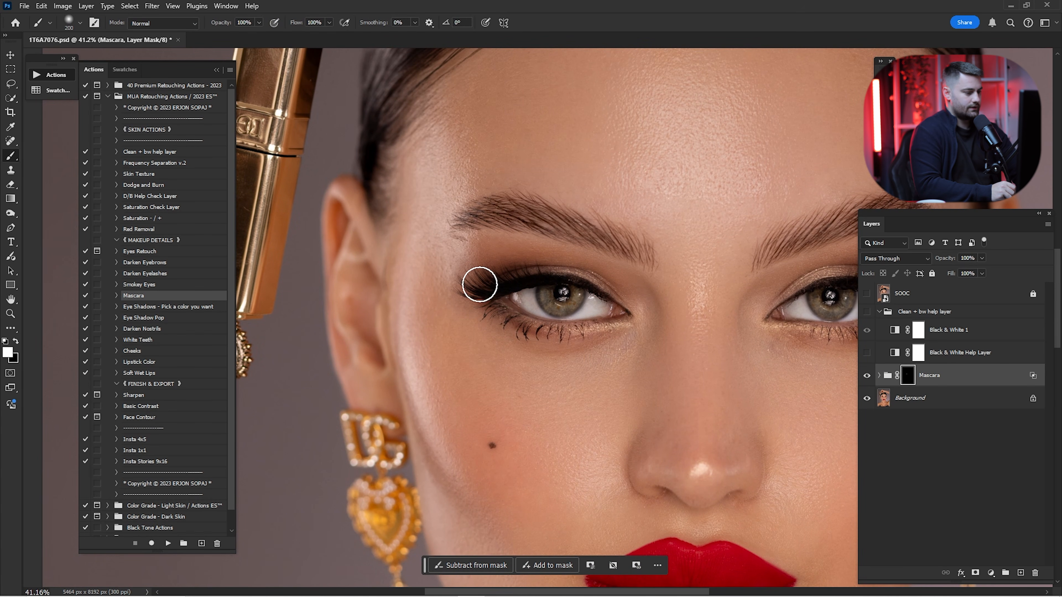
pyautogui.moveTo(479, 283); pyautogui.dragTo(552, 275)
pyautogui.moveTo(760, 297)
pyautogui.mouseDown()
pyautogui.moveTo(538, 253)
pyautogui.moveTo(689, 240)
pyautogui.moveTo(710, 214)
pyautogui.mouseUp()
pyautogui.press('[')
pyautogui.hotkey('ctrl', '0')
pyautogui.press(']')
pyautogui.press(']')
pyautogui.press(']')
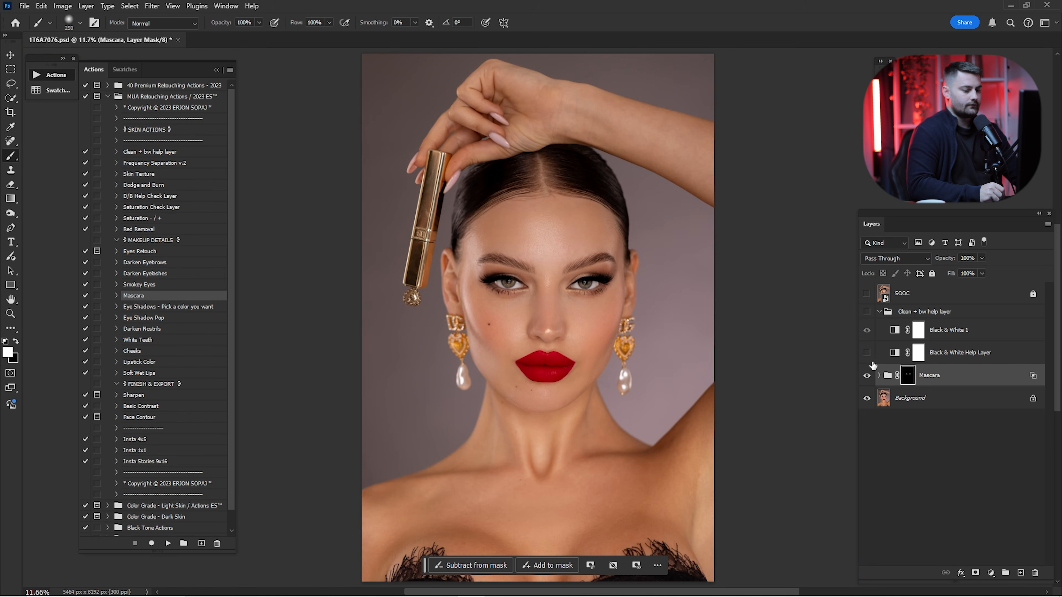
# Compare the Mascara group on and off and set its opacity to 25%.
pyautogui.click(866, 376)
pyautogui.click(868, 377)
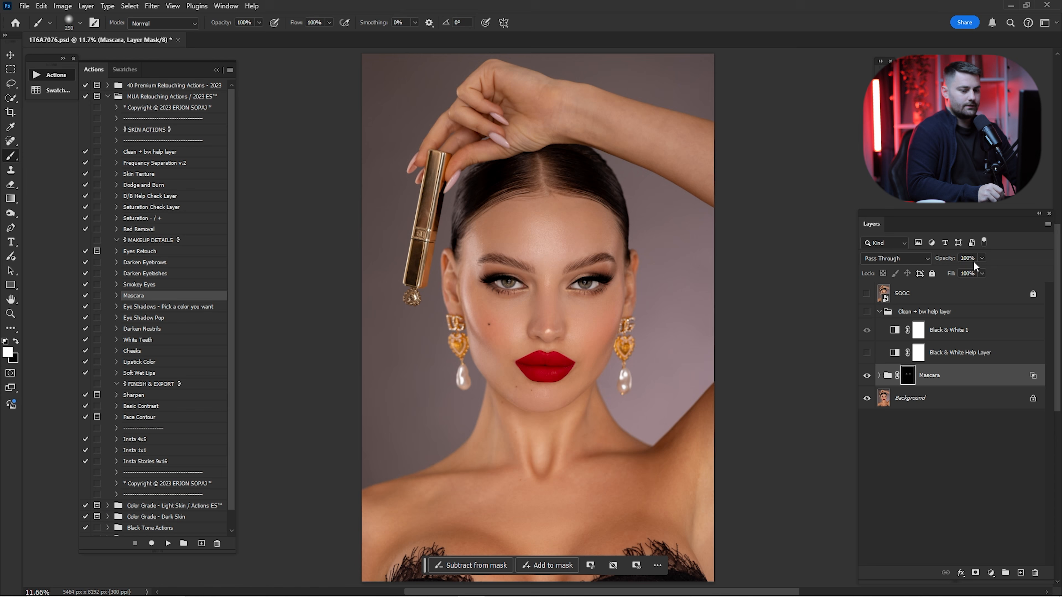
pyautogui.moveTo(973, 260); pyautogui.dragTo(935, 229)
pyautogui.write('25')
pyautogui.press('Return')
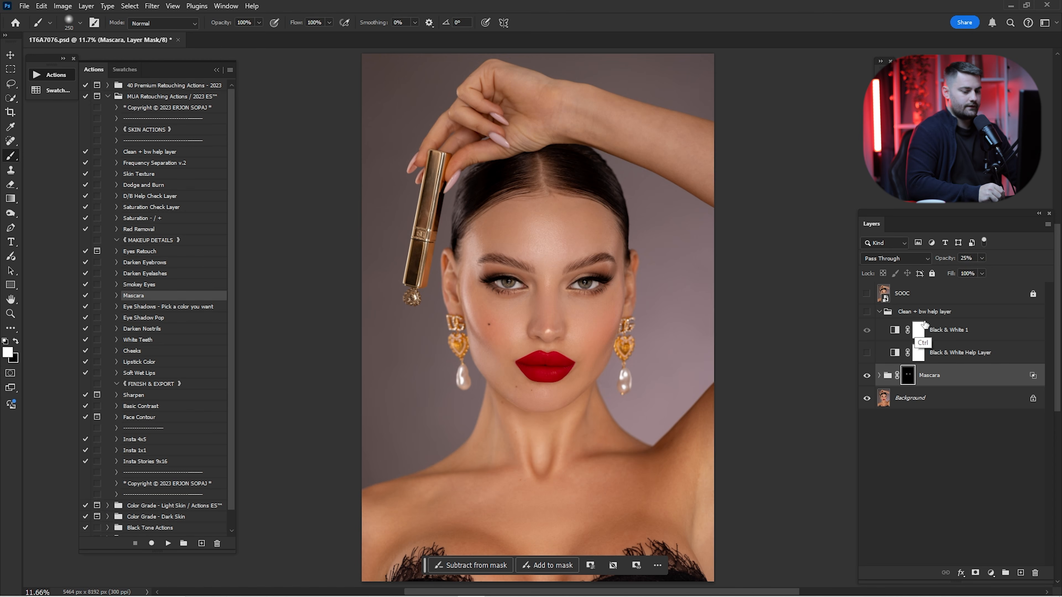
# Merge the Mascara group with the Background layer and collapse the Clean + bw help layer group.
pyautogui.keyDown('ctrl'); pyautogui.click(916, 401); pyautogui.keyUp('ctrl')
pyautogui.hotkey('ctrl', 'e')
pyautogui.click(879, 312)
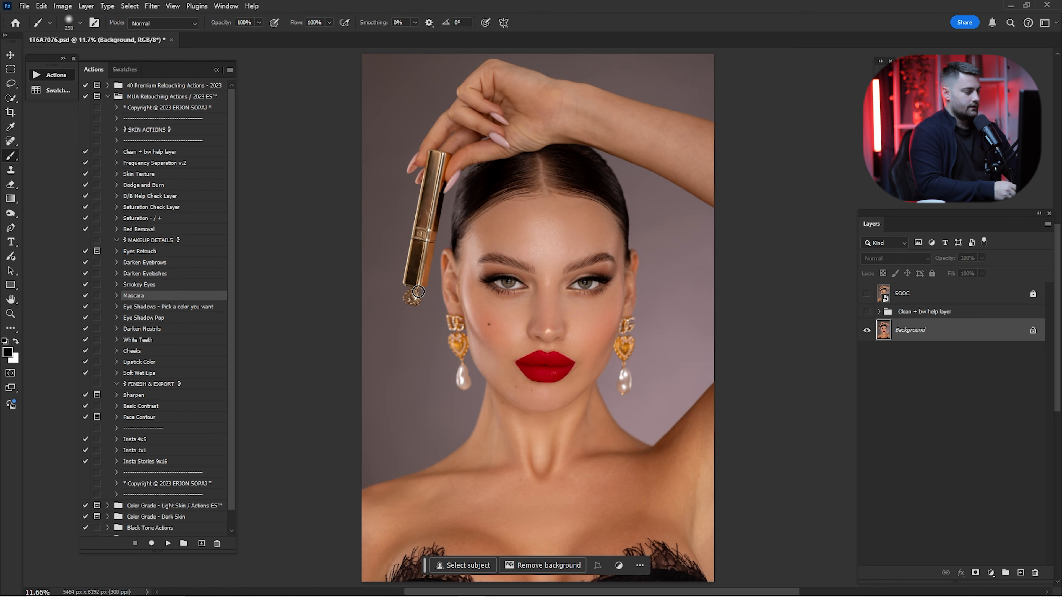
# Add two eye shadow layers above the Background with the "Eye Shadows - Pick a color you want" action.
pyautogui.click(153, 307)
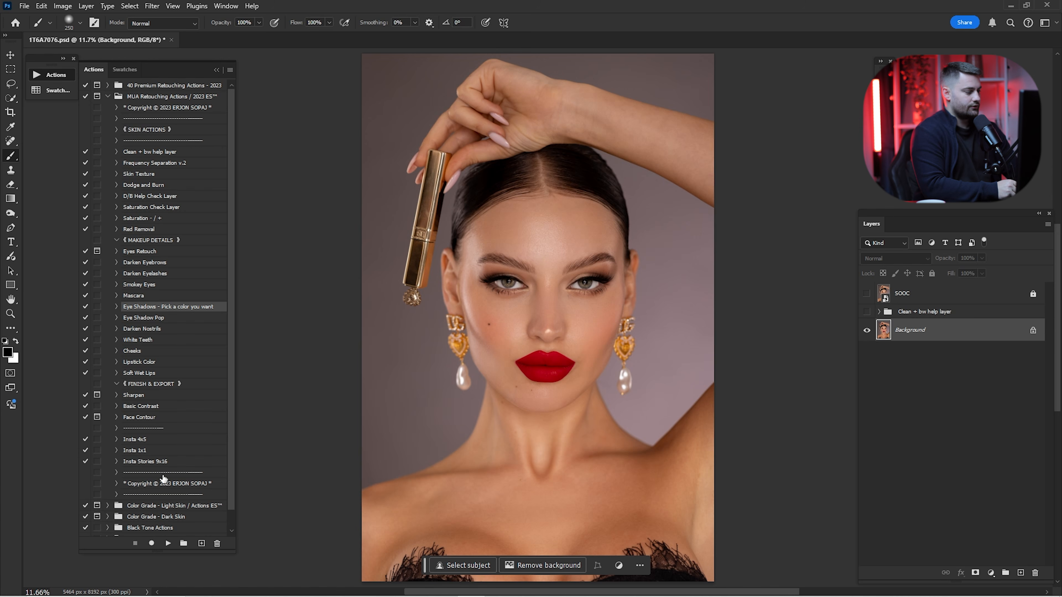
pyautogui.click(168, 544)
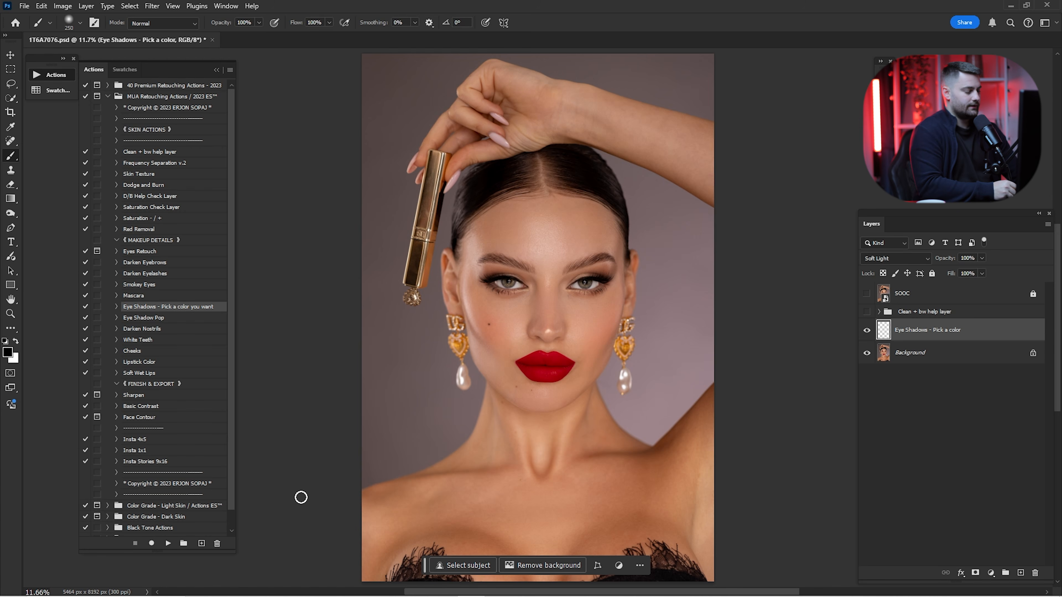
pyautogui.scroll(6, 489, 282)
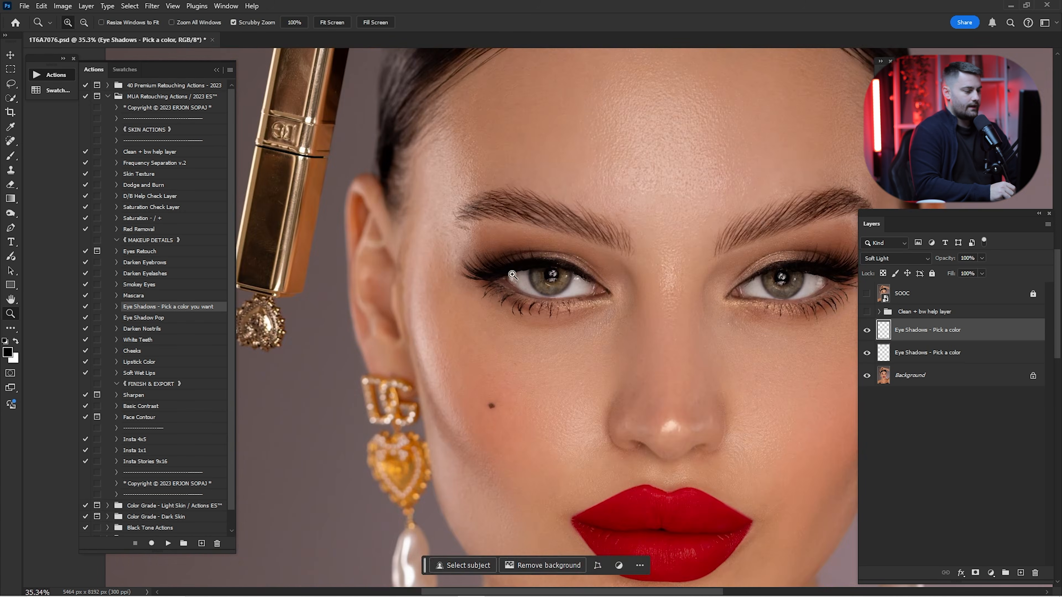
# Sample the red of the model's lips as the foreground color and return to the Brush tool.
pyautogui.moveTo(603, 341); pyautogui.dragTo(594, 375)
pyautogui.press('i')
pyautogui.click(620, 501)
pyautogui.press('b')
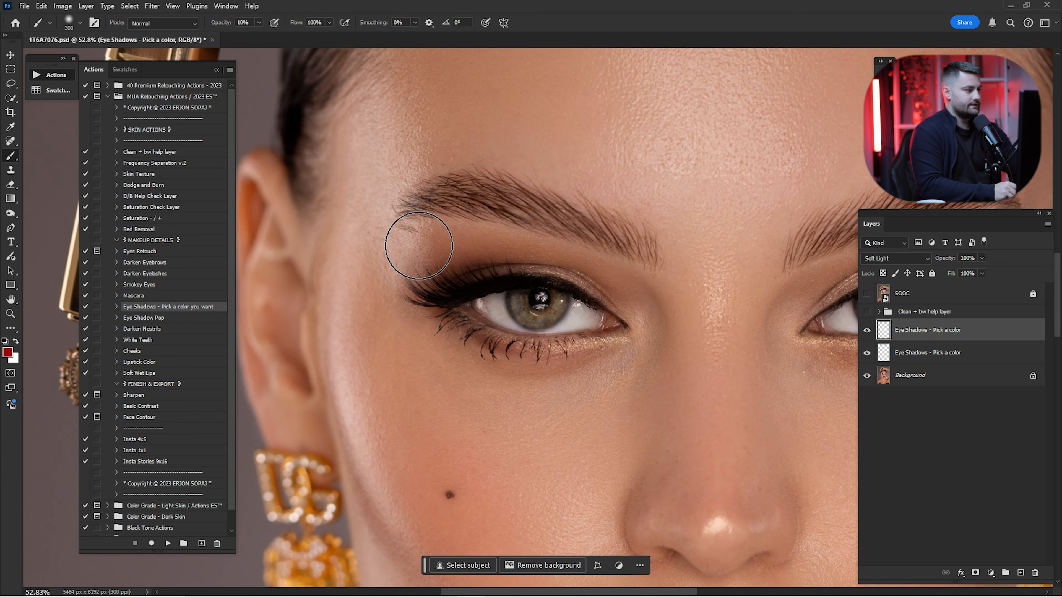
# Paint red shadow over the model's right upper eyelid at 10% brush opacity, varying the brush size from the outer to the inner corner.
pyautogui.press('[')
pyautogui.moveTo(422, 272); pyautogui.dragTo(489, 247)
pyautogui.press('[')
pyautogui.press('[')
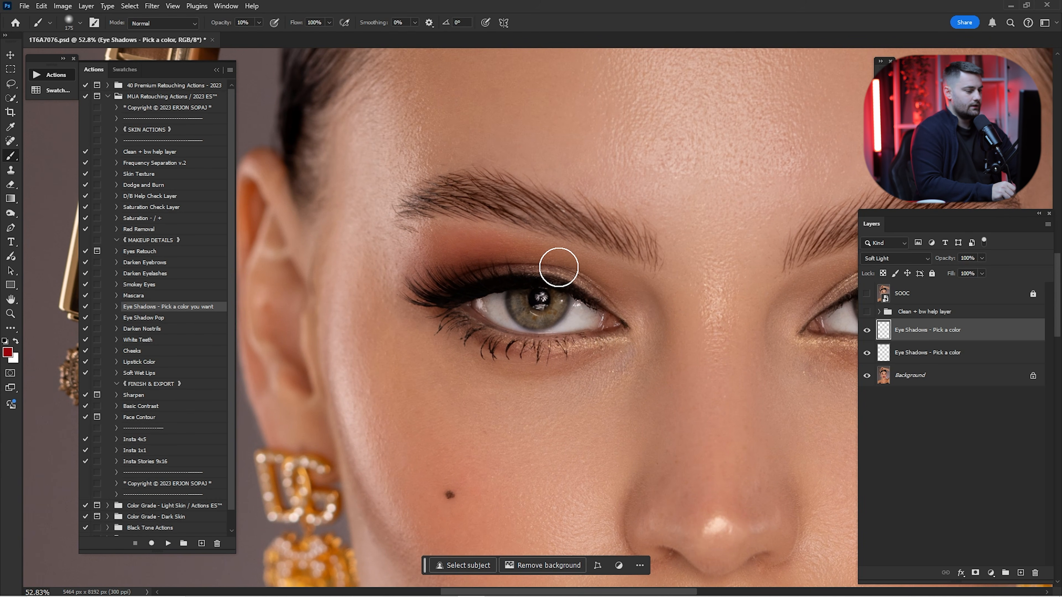
pyautogui.press(']')
pyautogui.press(']')
pyautogui.press(']')
pyautogui.moveTo(424, 267); pyautogui.dragTo(434, 262)
pyautogui.press('[')
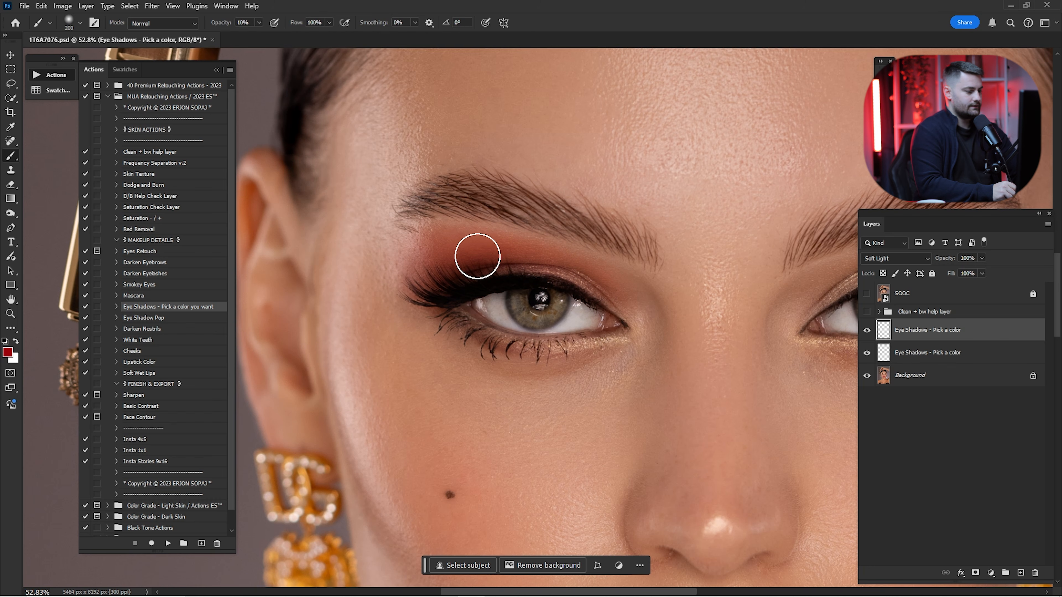
pyautogui.press('[')
pyautogui.moveTo(524, 256); pyautogui.dragTo(618, 287)
# Paint matching red shadow over the model's left upper eyelid on the upper Eye Shadows layer.
pyautogui.hscroll(5, 661, 277)
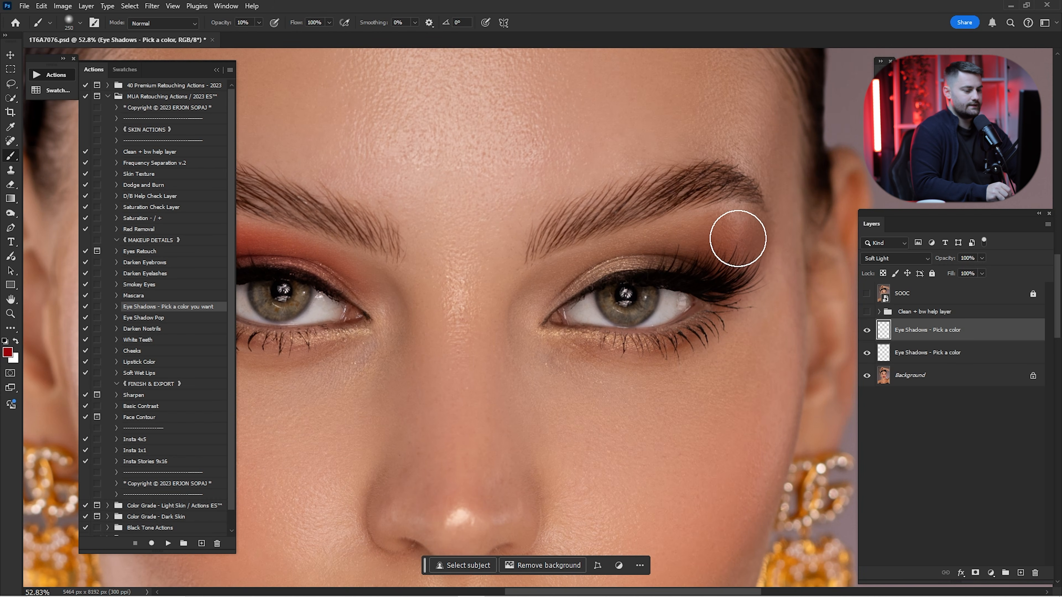
pyautogui.moveTo(729, 232)
pyautogui.mouseDown()
pyautogui.moveTo(629, 260)
pyautogui.moveTo(678, 240)
pyautogui.moveTo(578, 288)
pyautogui.moveTo(734, 238)
pyautogui.moveTo(730, 251)
pyautogui.moveTo(735, 229)
pyautogui.moveTo(720, 220)
pyautogui.moveTo(741, 235)
pyautogui.moveTo(656, 241)
pyautogui.moveTo(694, 234)
pyautogui.moveTo(603, 270)
pyautogui.moveTo(675, 235)
pyautogui.moveTo(740, 221)
pyautogui.moveTo(681, 237)
pyautogui.mouseUp()
pyautogui.press('[')
pyautogui.press(']')
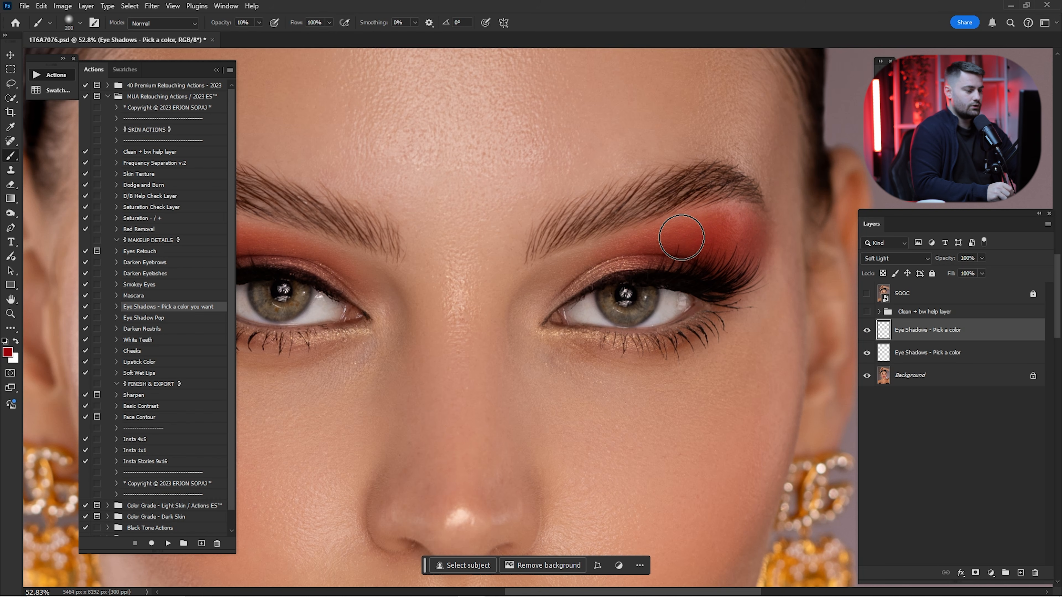
# Build up the red shadow on the model's right eyelid from the outer corner inward.
pyautogui.hscroll(-5, 681, 237)
pyautogui.press(']')
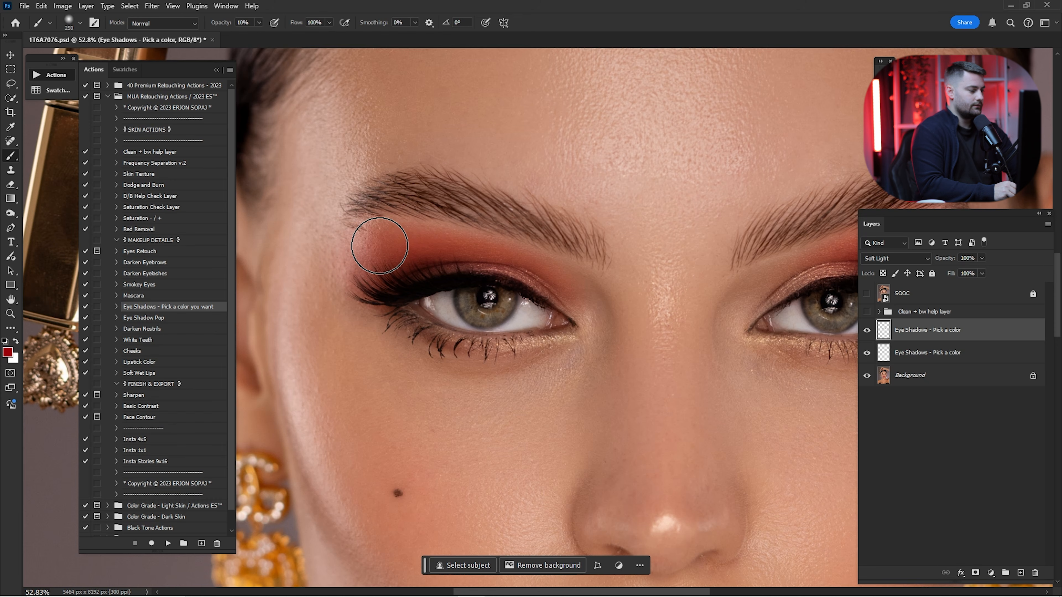
pyautogui.moveTo(380, 246); pyautogui.dragTo(500, 256)
pyautogui.press('[')
pyautogui.press('[')
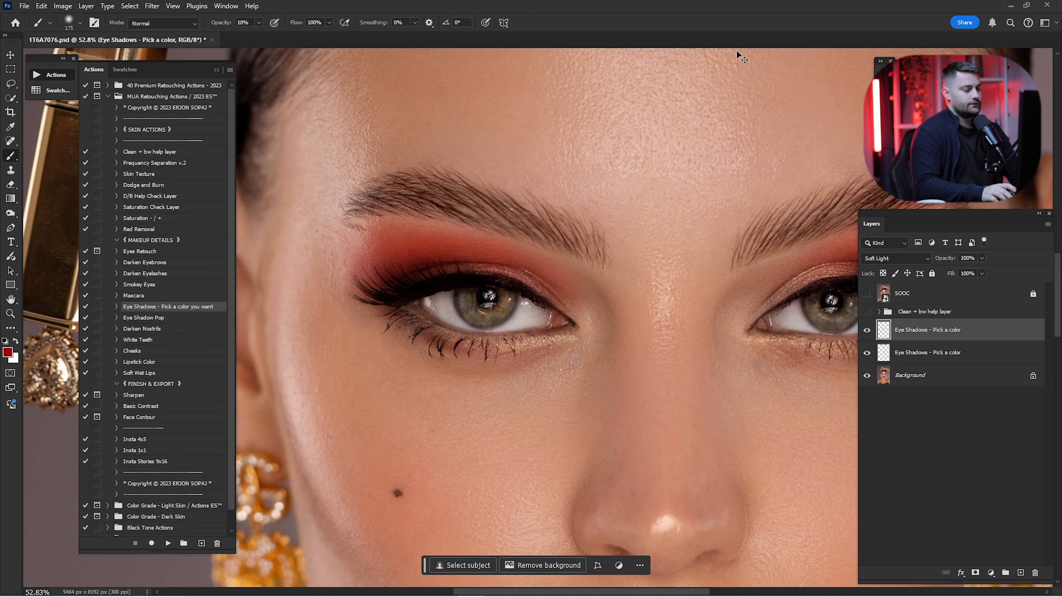
# Compare the red eye shadow layer on and off across the whole portrait.
pyautogui.hotkey('ctrl', '0')
pyautogui.click(866, 331)
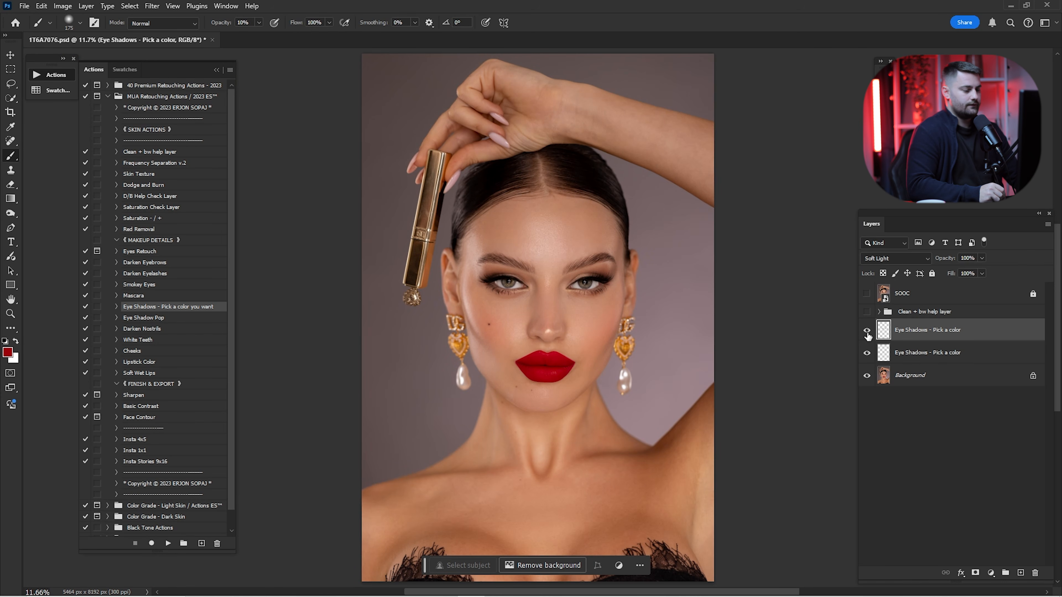
pyautogui.click(867, 331)
pyautogui.click(867, 331)
pyautogui.click(867, 332)
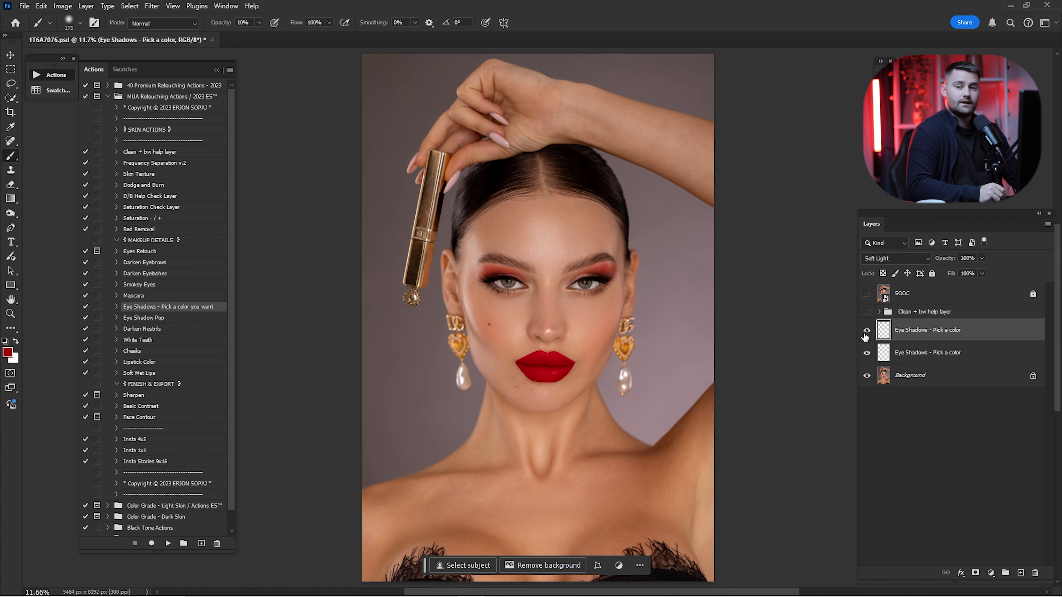
# Hide the red eye shadow layer and select the empty Eye Shadows layer beneath it.
pyautogui.click(863, 330)
pyautogui.click(863, 330)
pyautogui.click(865, 331)
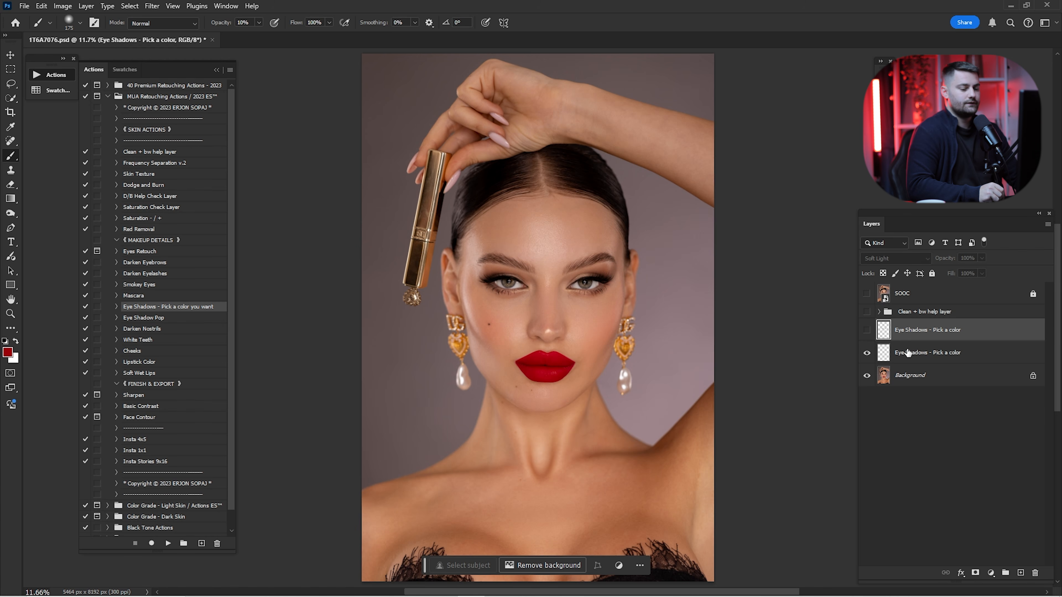
pyautogui.click(907, 353)
# Change the foreground color from red to a bright magenta.
pyautogui.moveTo(517, 285); pyautogui.dragTo(590, 321)
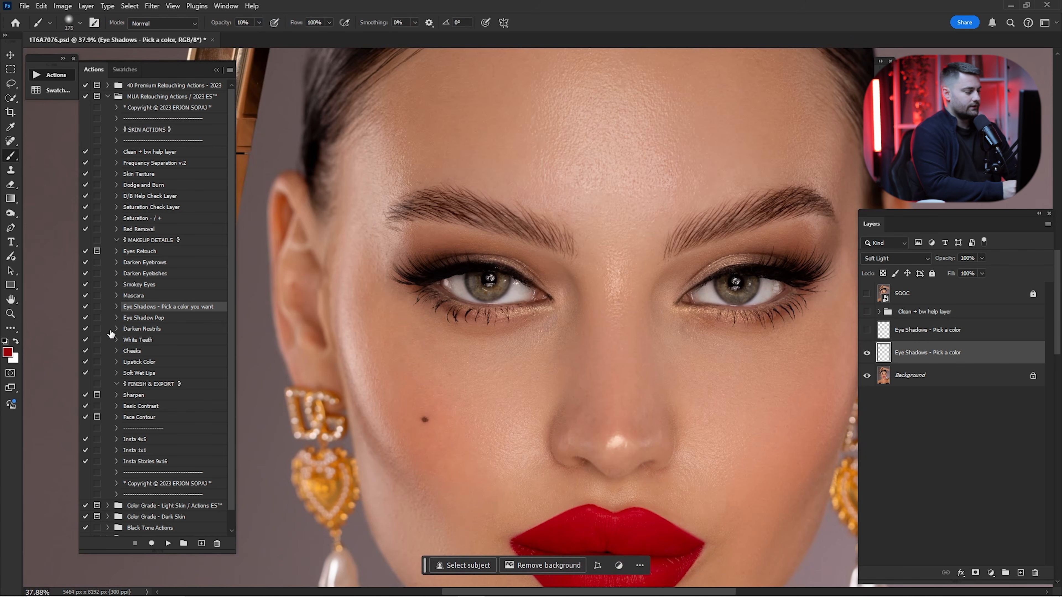
pyautogui.click(8, 352)
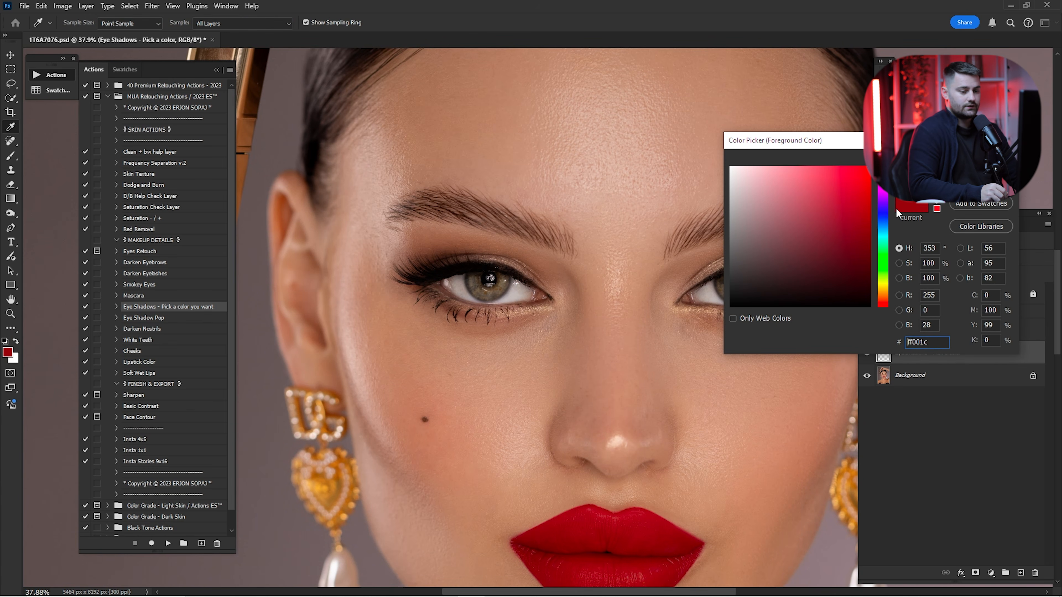
pyautogui.moveTo(882, 258); pyautogui.dragTo(889, 196)
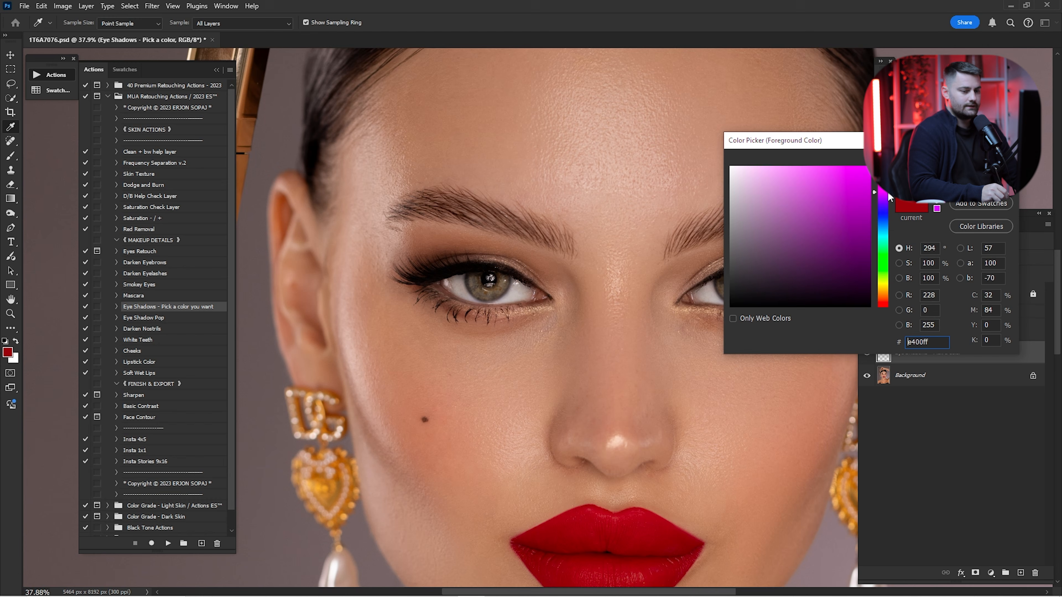
pyautogui.press('Return')
# Paint magenta shadow over the model's right upper eyelid with an enlarged, more opaque brush.
pyautogui.scroll(2, 477, 280)
pyautogui.press('b')
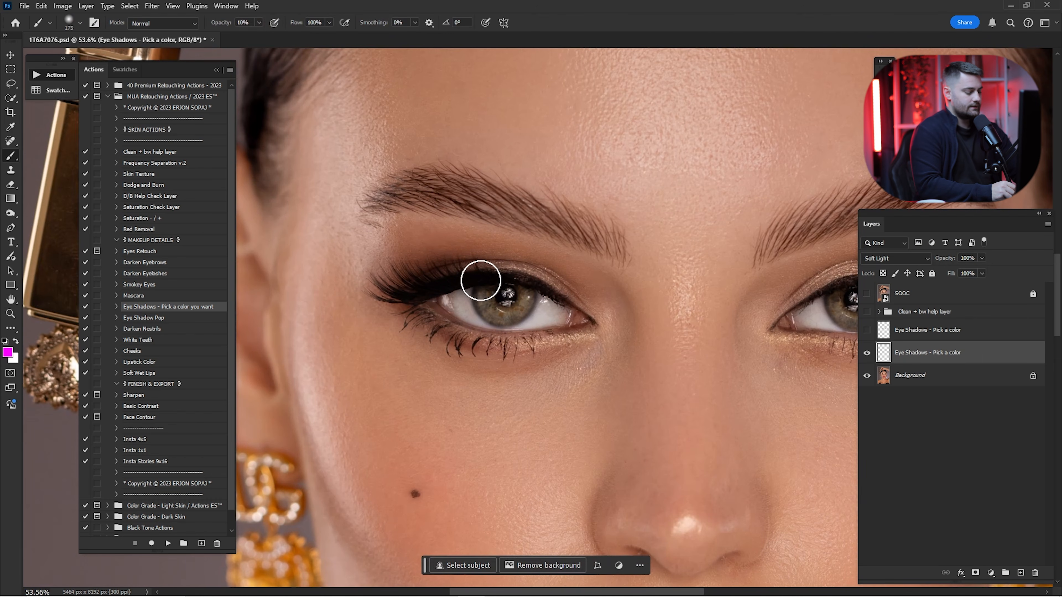
pyautogui.press('0')
pyautogui.press('3')
pyautogui.press(']')
pyautogui.press(']')
pyautogui.moveTo(393, 252)
pyautogui.mouseDown()
pyautogui.moveTo(491, 244)
pyautogui.moveTo(543, 270)
pyautogui.moveTo(284, 253)
pyautogui.mouseUp()
# Paint magenta shadow over the model's left upper eyelid at 34% brush opacity.
pyautogui.press('6')
pyautogui.press('[')
pyautogui.press('[')
pyautogui.press(']')
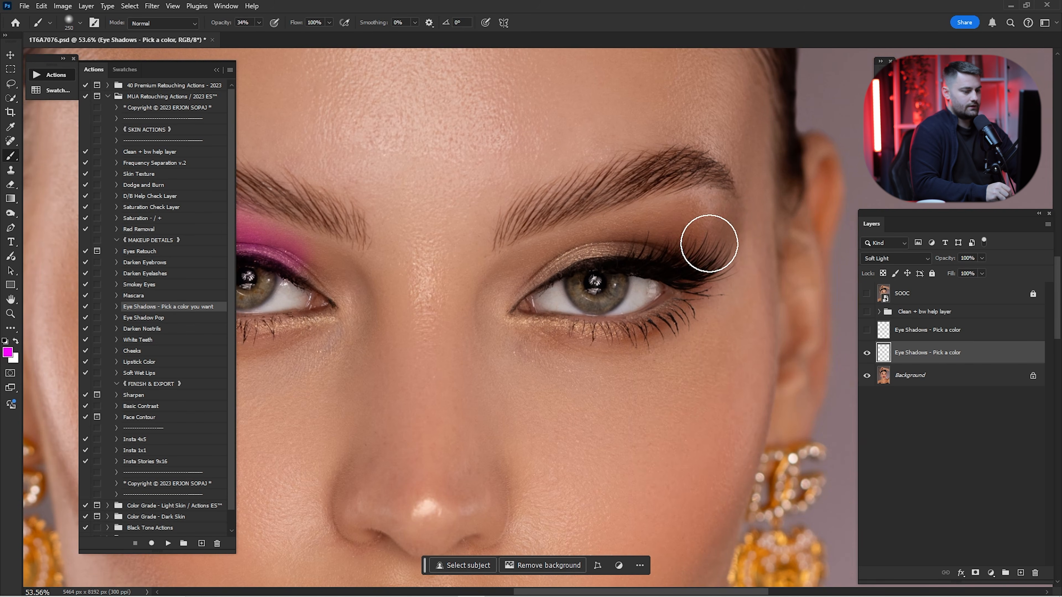
pyautogui.moveTo(711, 242)
pyautogui.mouseDown()
pyautogui.moveTo(696, 220)
pyautogui.moveTo(607, 247)
pyautogui.moveTo(711, 209)
pyautogui.mouseUp()
pyautogui.hotkey('ctrl', '0')
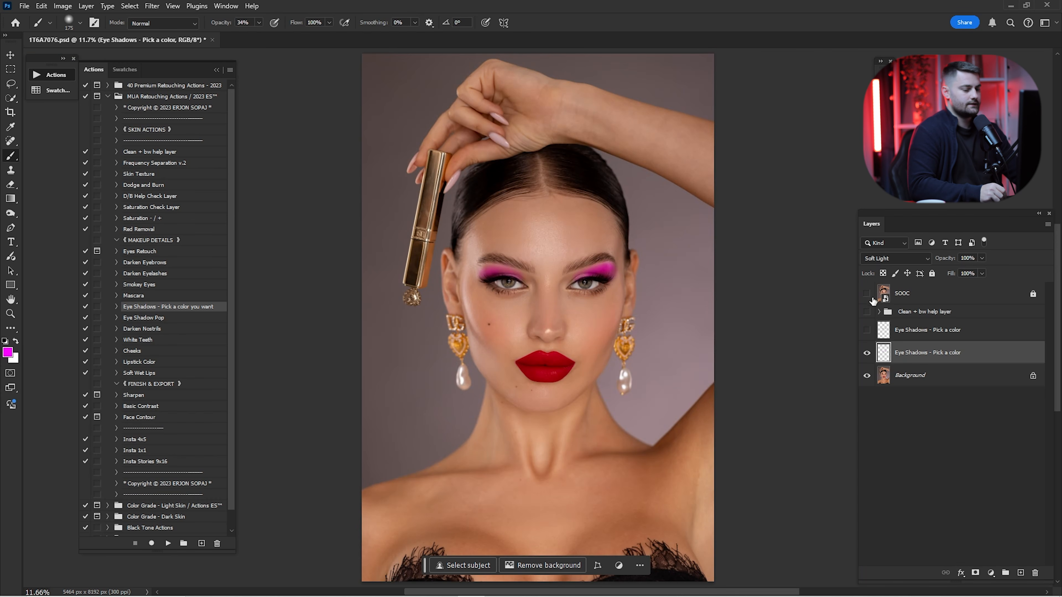
# Lower the magenta eye shadow layer's opacity to 59% and compare the portrait with and without it.
pyautogui.click(866, 353)
pyautogui.click(865, 352)
pyautogui.click(866, 353)
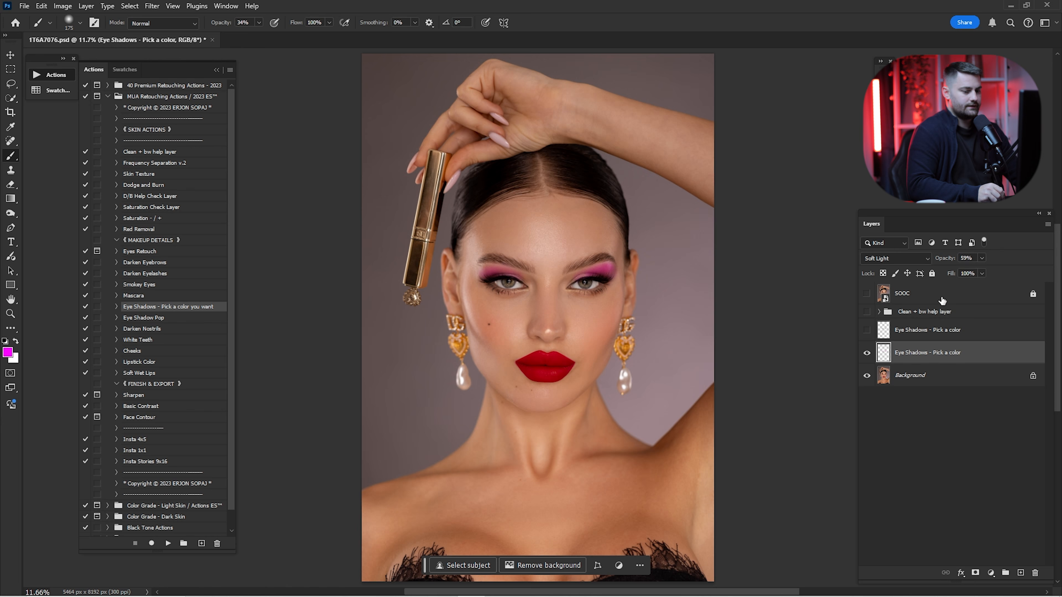
pyautogui.click(867, 354)
pyautogui.click(868, 352)
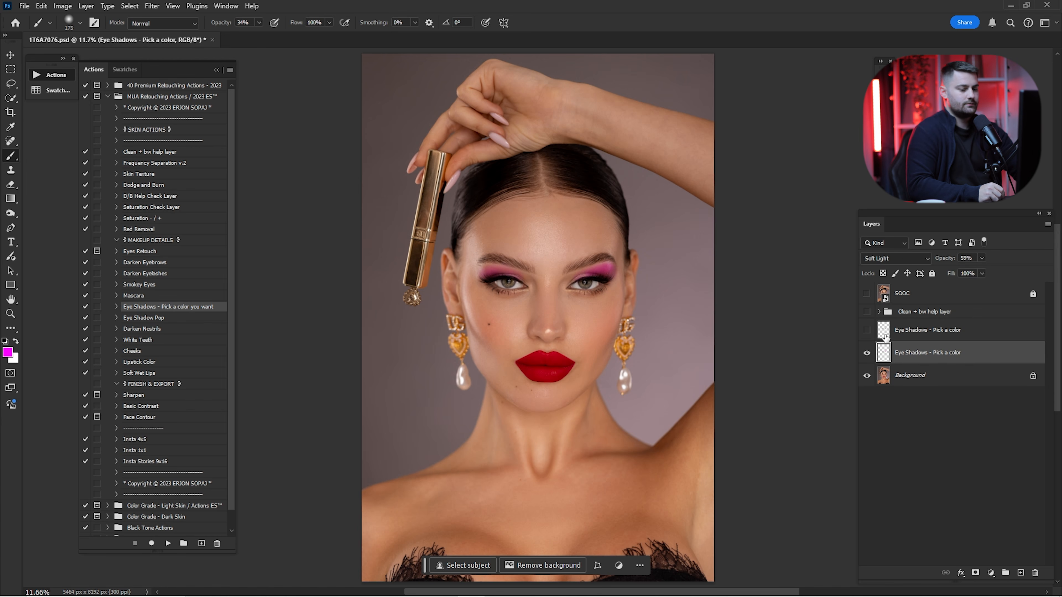
# Delete the magenta eye shadow layer, then show and select the red eye shadow layer.
pyautogui.press('Delete')
pyautogui.click(867, 330)
pyautogui.click(930, 330)
# Sample the deep red of the model's lipstick as the foreground color.
pyautogui.hotkey('ctrl', 'space')
pyautogui.moveTo(499, 279); pyautogui.dragTo(539, 314)
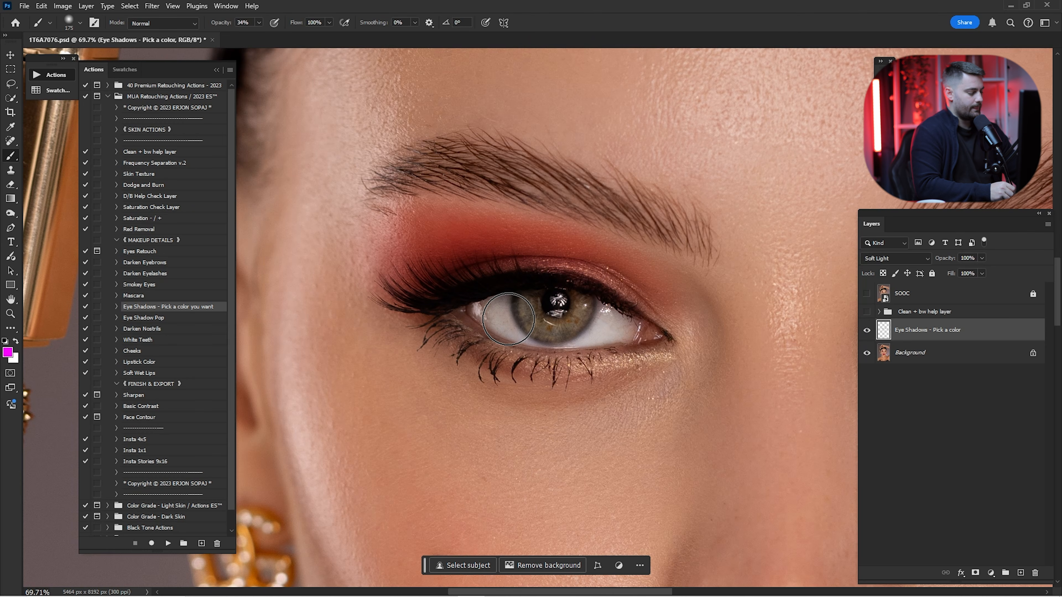
pyautogui.scroll(-5, 539, 293)
pyautogui.press('i')
pyautogui.scroll(-2, 606, 410)
pyautogui.click(593, 437)
# Deepen the shadow on both upper eyelids with the sampled lipstick red at 34% brush opacity.
pyautogui.scroll(8, 593, 437)
pyautogui.hscroll(-3, 593, 437)
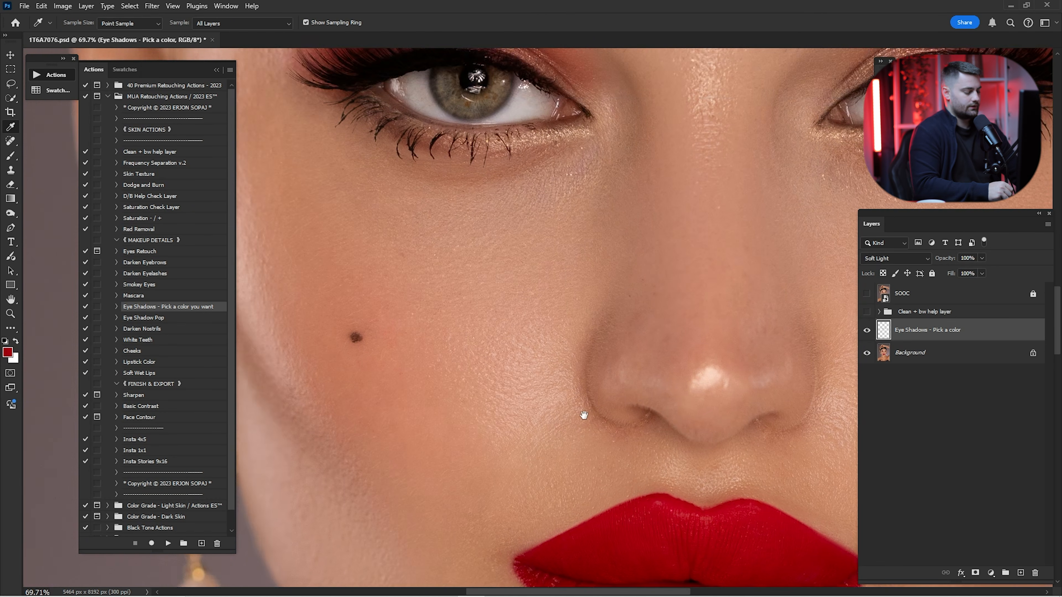
pyautogui.press('b')
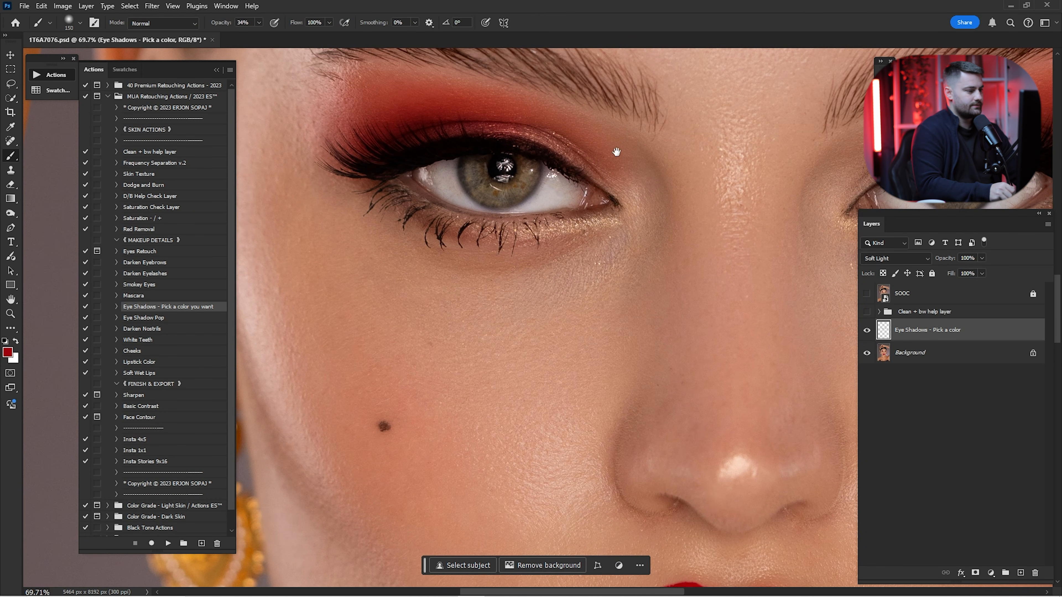
pyautogui.hscroll(4, 690, 175)
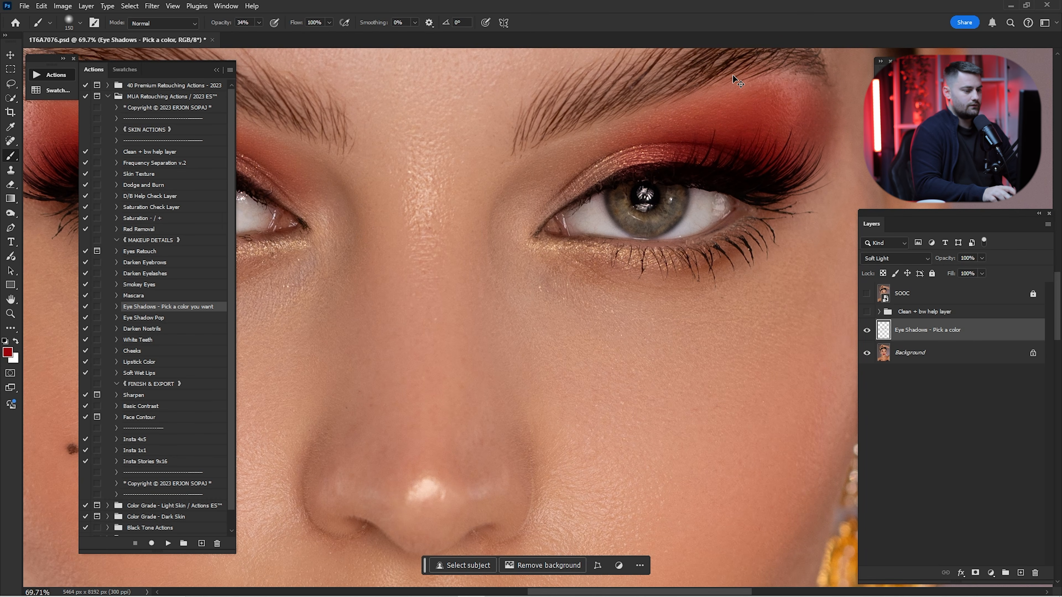
pyautogui.hotkey('ctrl', '0')
# Lower the red eye shadow layer's opacity to 68% and compare the portrait with and without it.
pyautogui.click(866, 330)
pyautogui.click(866, 330)
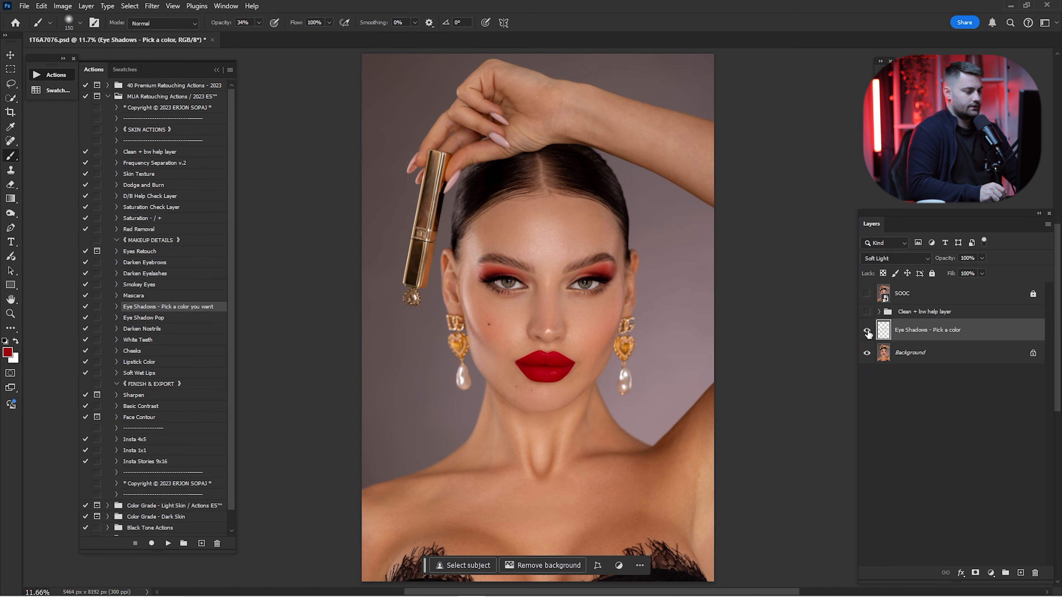
pyautogui.click(866, 330)
pyautogui.click(866, 330)
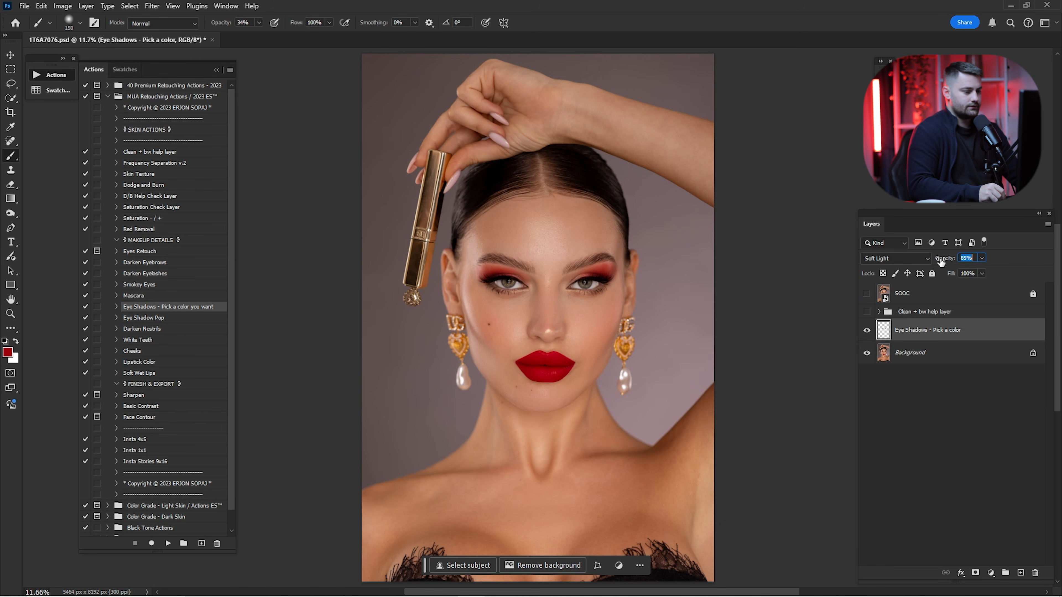
pyautogui.click(866, 331)
pyautogui.click(867, 330)
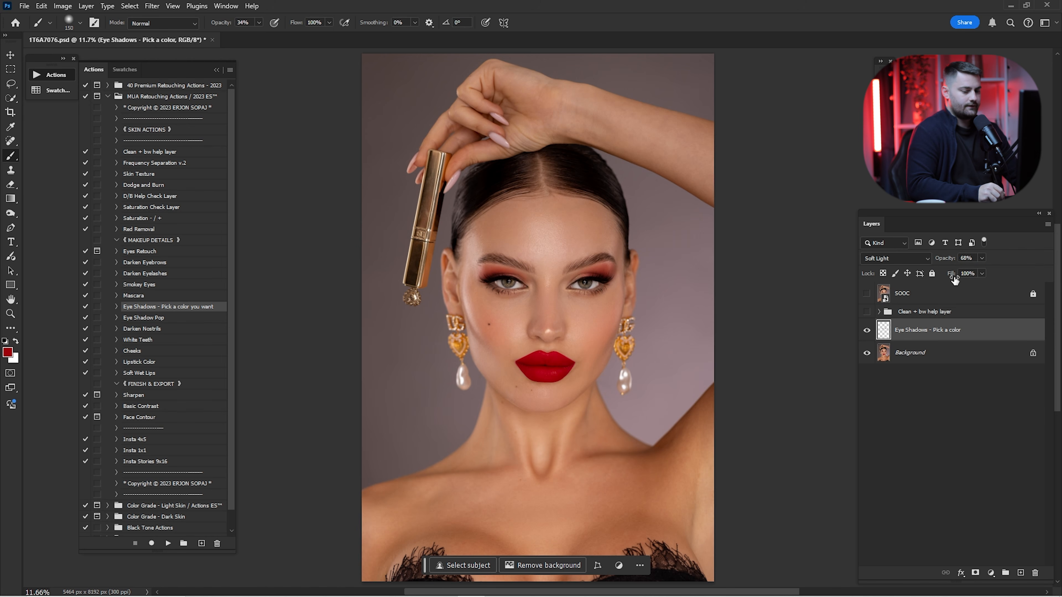
# Merge the red eye shadow layer with the Background layer.
pyautogui.keyDown('ctrl'); pyautogui.click(924, 354); pyautogui.keyUp('ctrl')
pyautogui.rightClick(919, 353)
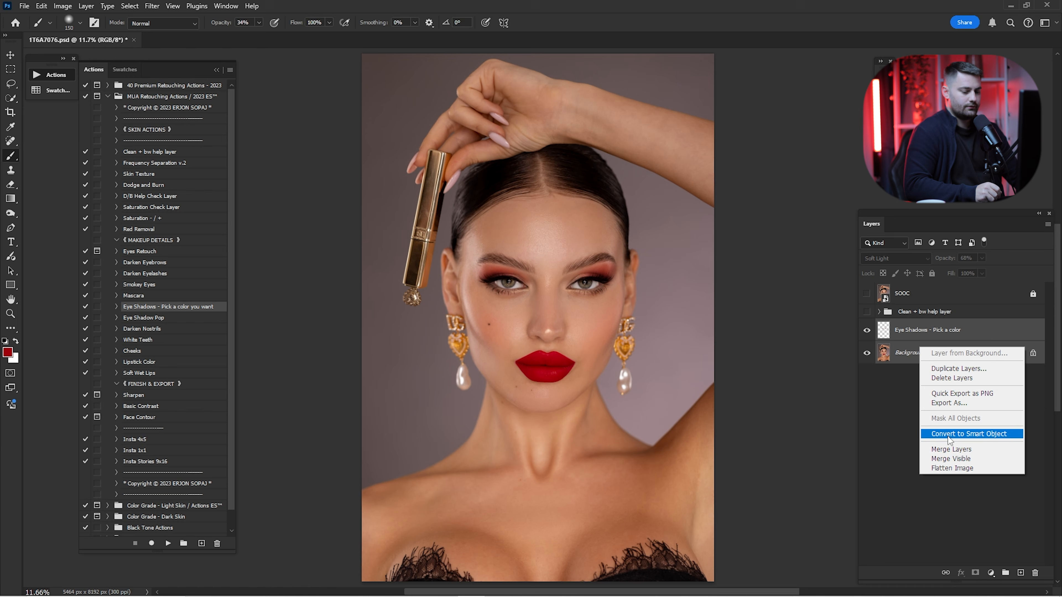
pyautogui.click(949, 450)
# Run the Eye Shadow Pop action and paint its mask white over the model's right upper eyelid at 34% brush opacity.
pyautogui.click(145, 319)
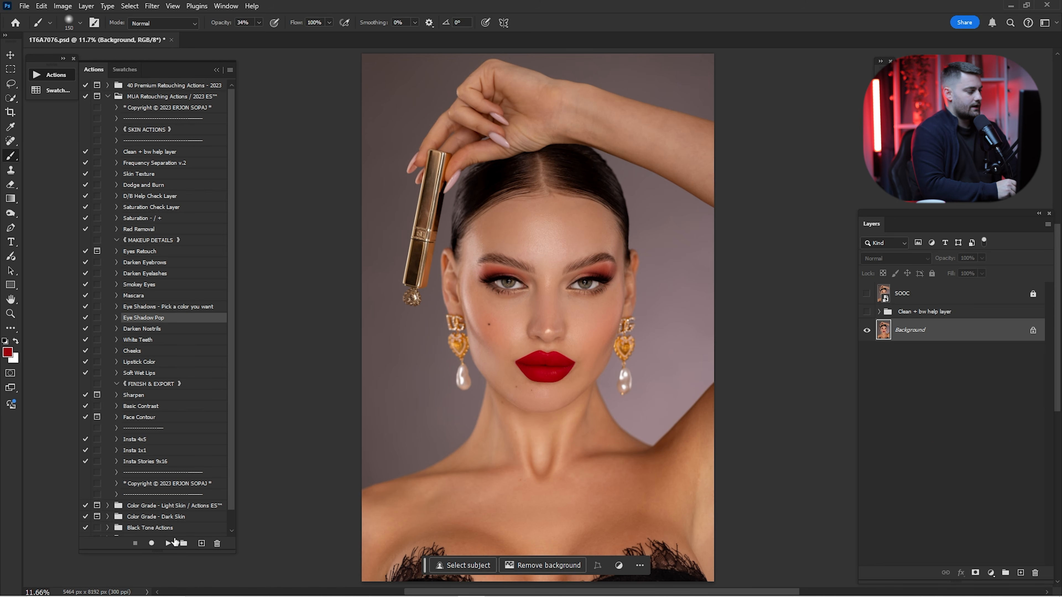
pyautogui.click(169, 543)
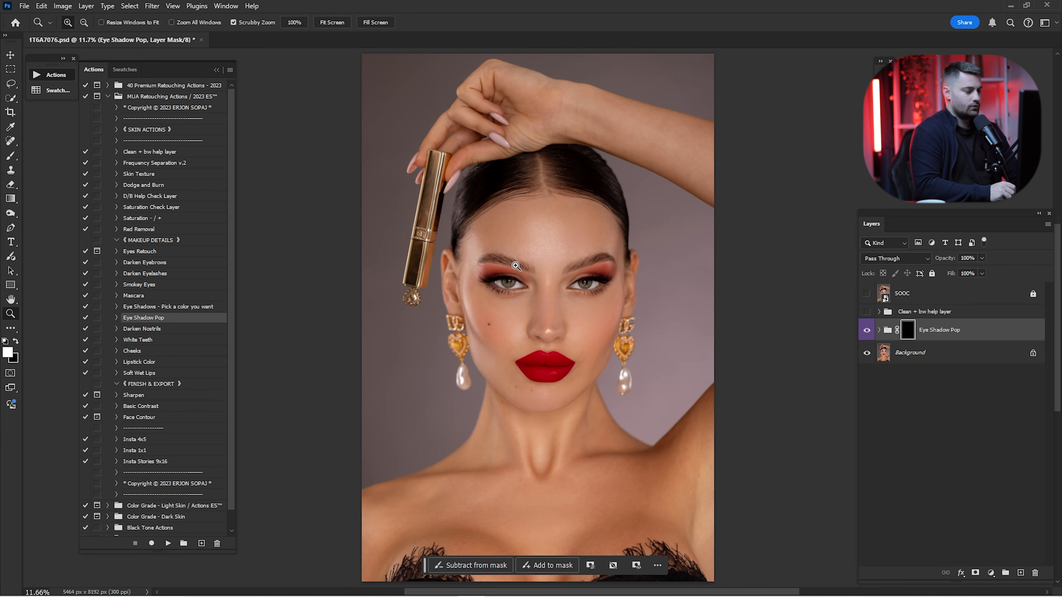
pyautogui.press(']')
pyautogui.press(']')
pyautogui.press(']')
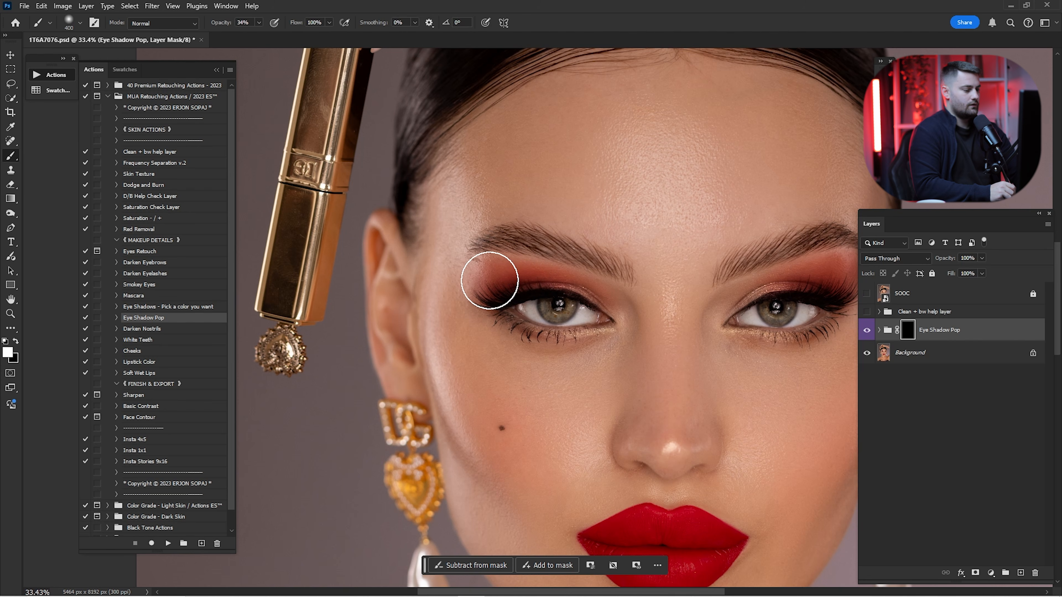
pyautogui.press('[')
pyautogui.moveTo(480, 287)
pyautogui.mouseDown()
pyautogui.moveTo(519, 272)
pyautogui.moveTo(606, 288)
pyautogui.moveTo(630, 327)
pyautogui.moveTo(592, 293)
pyautogui.moveTo(534, 269)
pyautogui.moveTo(480, 270)
pyautogui.moveTo(490, 311)
pyautogui.mouseUp()
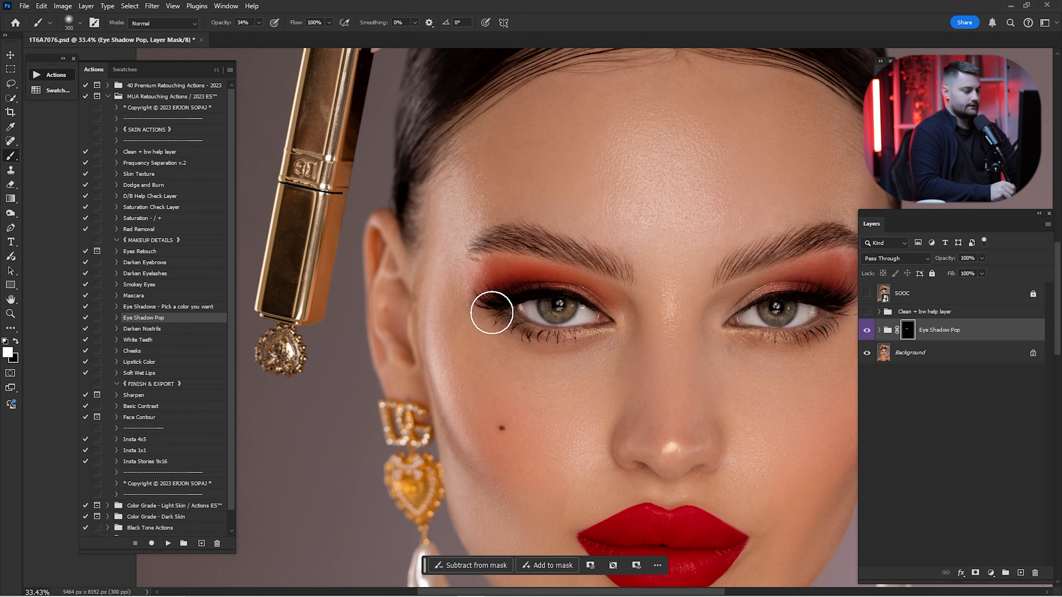
# Paint the Eye Shadow Pop mask over the model's left upper eyelid, then merge the group at reduced opacity into Background.
pyautogui.moveTo(740, 293); pyautogui.dragTo(547, 276)
pyautogui.press(']')
pyautogui.press(']')
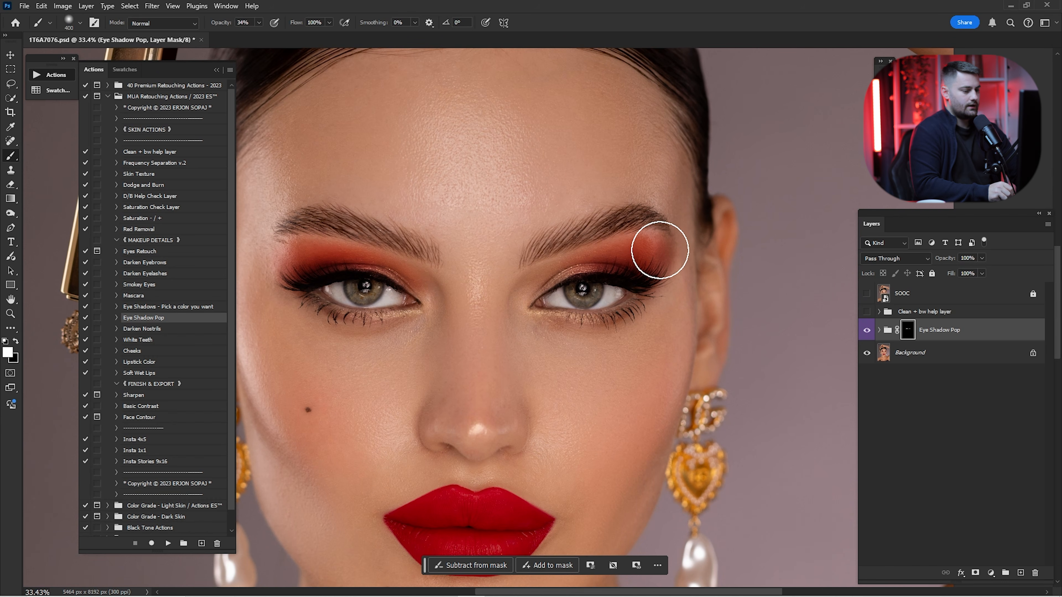
pyautogui.hotkey('ctrl', '0')
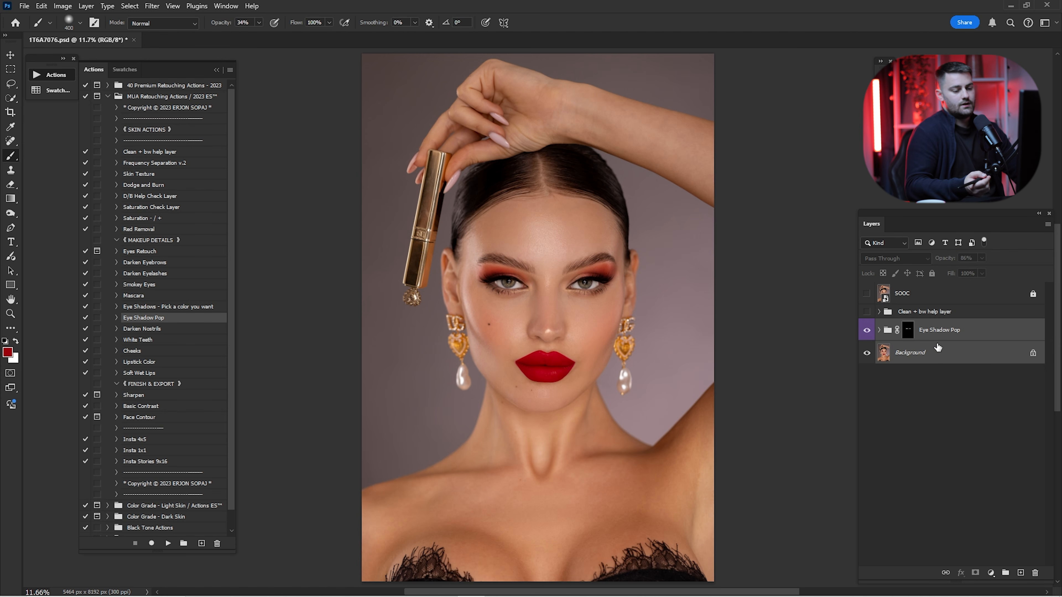
pyautogui.press('Delete')
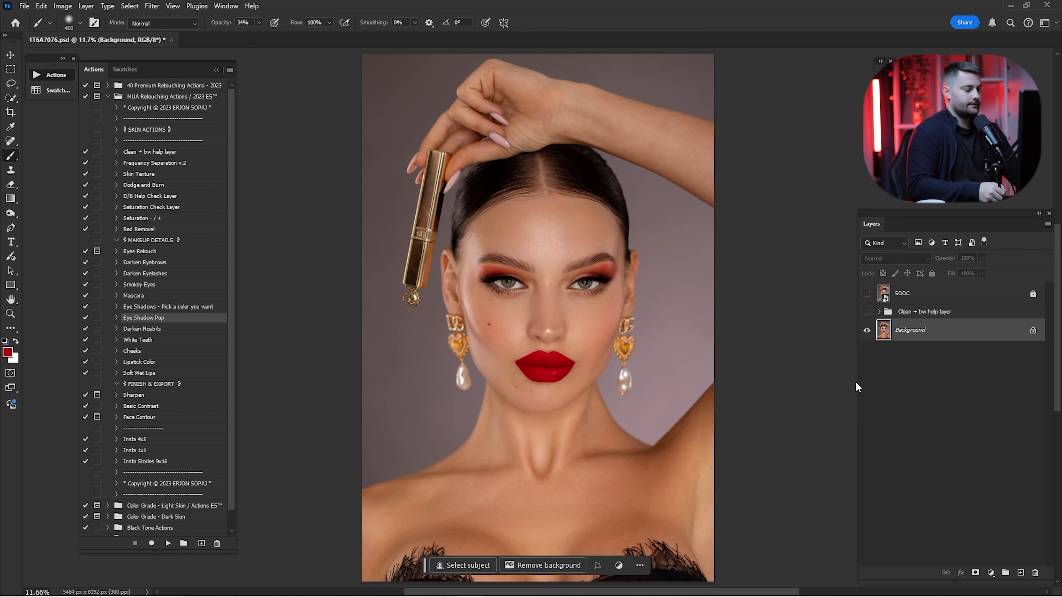
# Run the Cheeks retouching action on the Background layer.
pyautogui.click(148, 329)
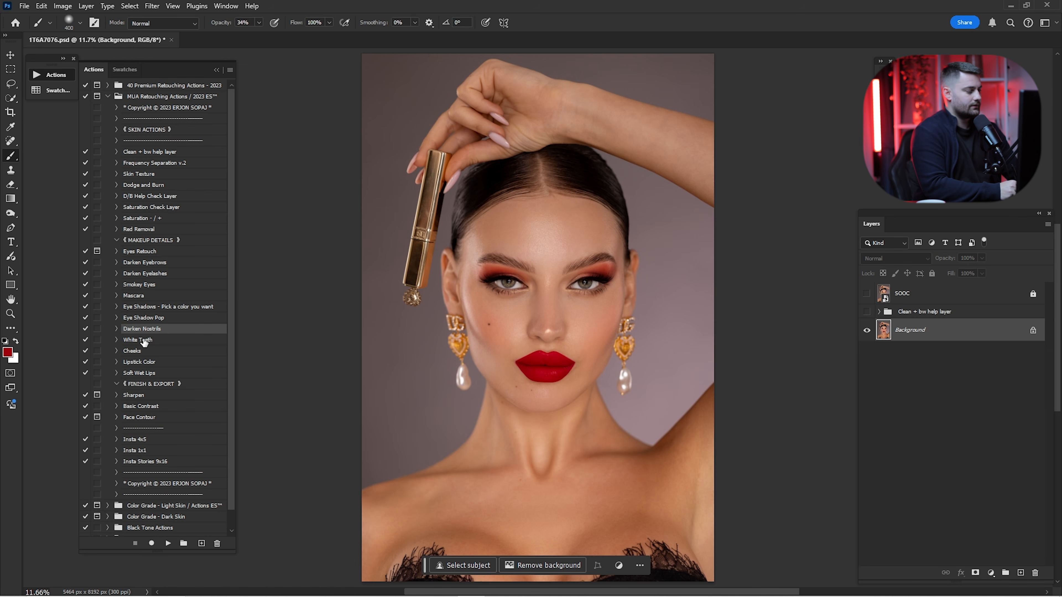
pyautogui.click(143, 352)
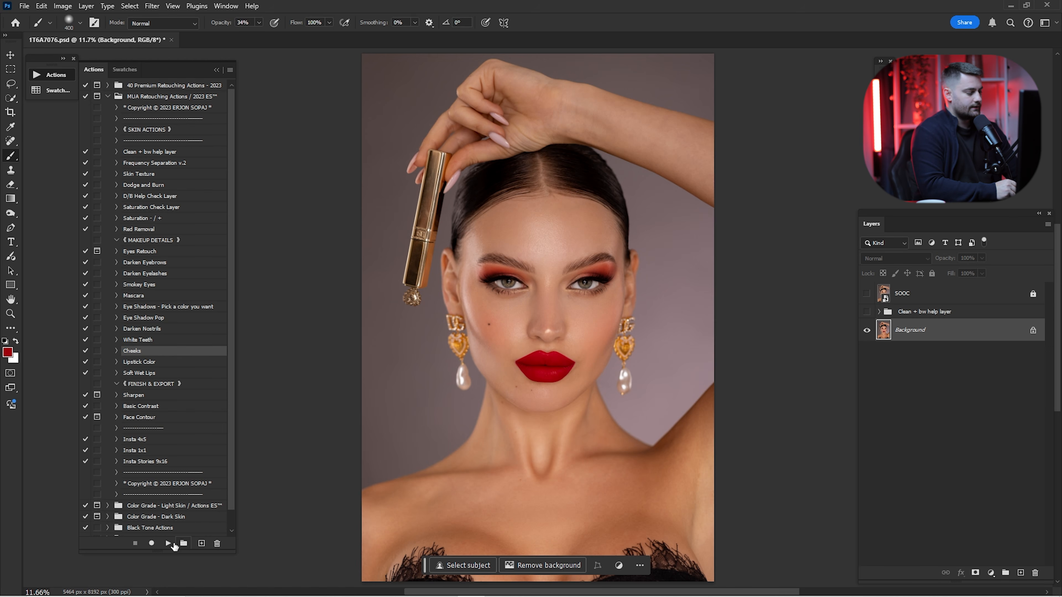
pyautogui.click(172, 544)
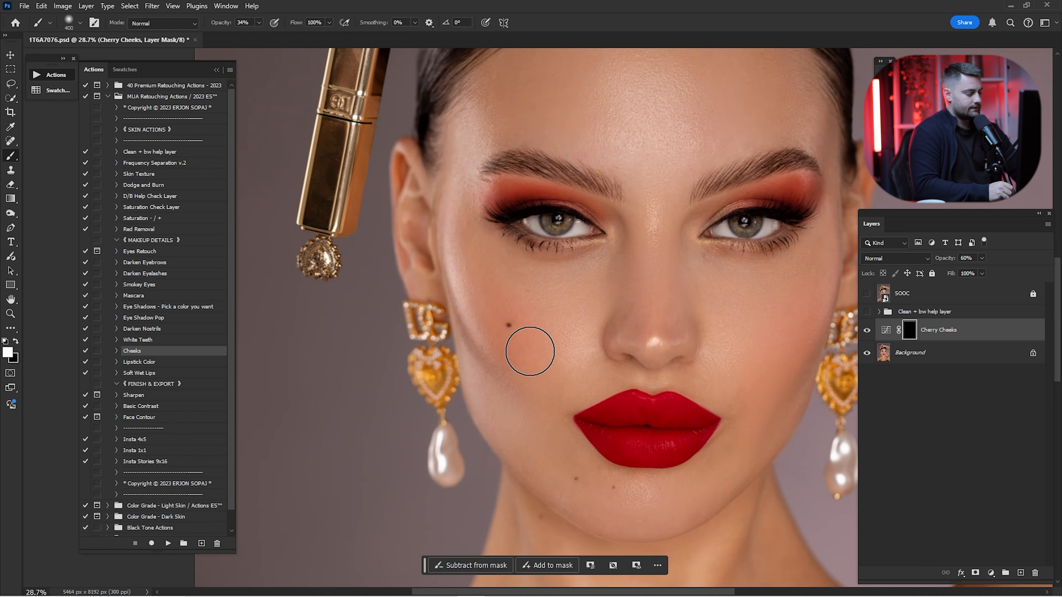
# Paint blush on the Cherry Cheeks mask over the model's right cheek with an enlarged brush at 20% opacity.
pyautogui.press('2')
pyautogui.press(']')
pyautogui.press(']')
pyautogui.moveTo(525, 374); pyautogui.dragTo(511, 346)
pyautogui.press(']')
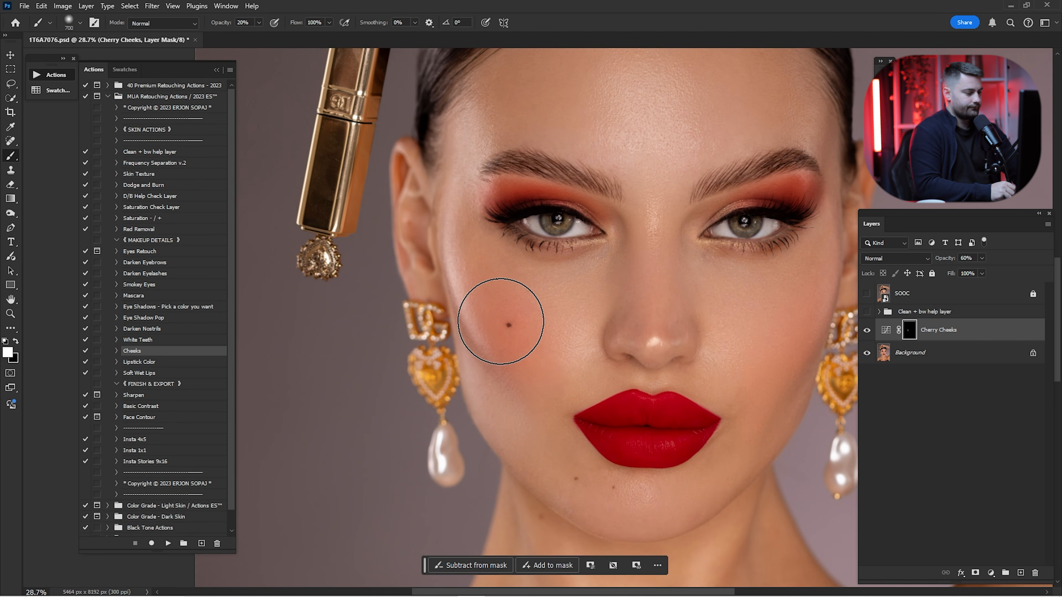
pyautogui.press('[')
# Paint matching blush on the Cherry Cheeks mask over the model's left cheek with a smaller brush at 20% opacity.
pyautogui.hscroll(3, 543, 320)
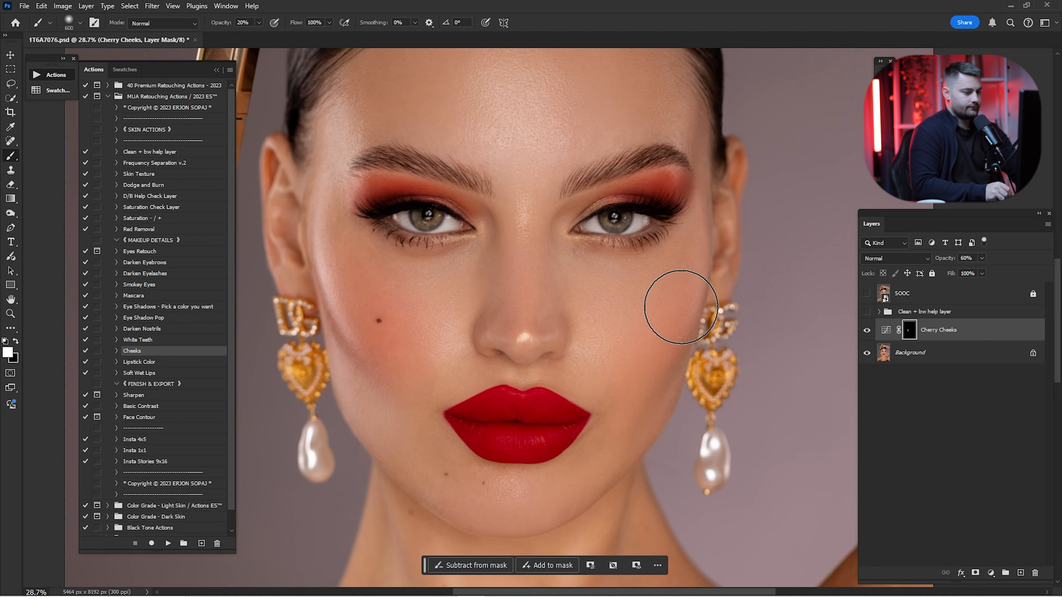
pyautogui.moveTo(682, 308)
pyautogui.mouseDown()
pyautogui.moveTo(649, 349)
pyautogui.moveTo(674, 312)
pyautogui.mouseUp()
pyautogui.press('[')
pyautogui.moveTo(682, 271); pyautogui.dragTo(682, 286)
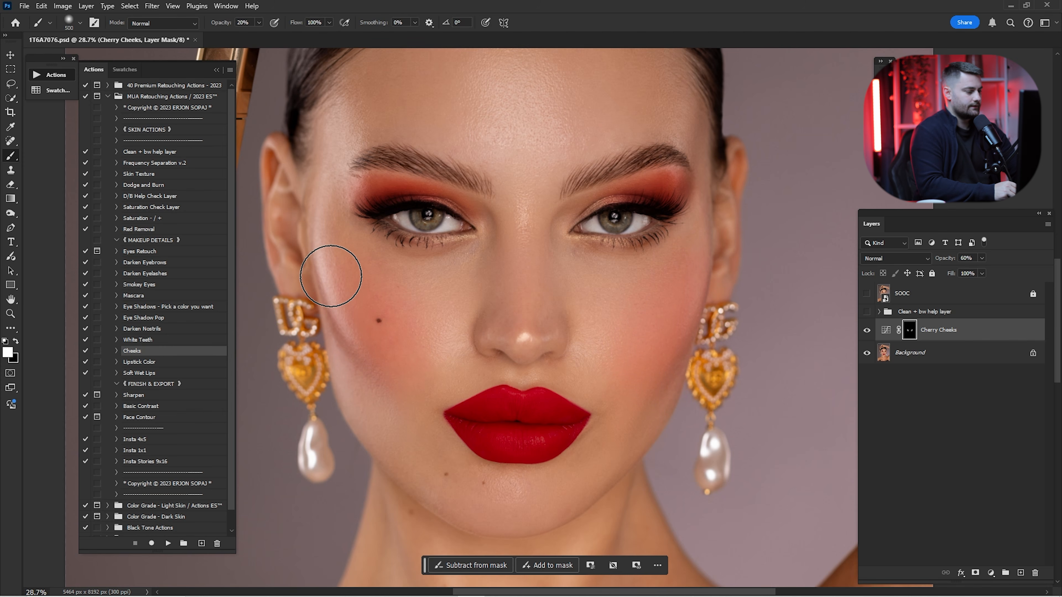
pyautogui.hotkey('ctrl', '0')
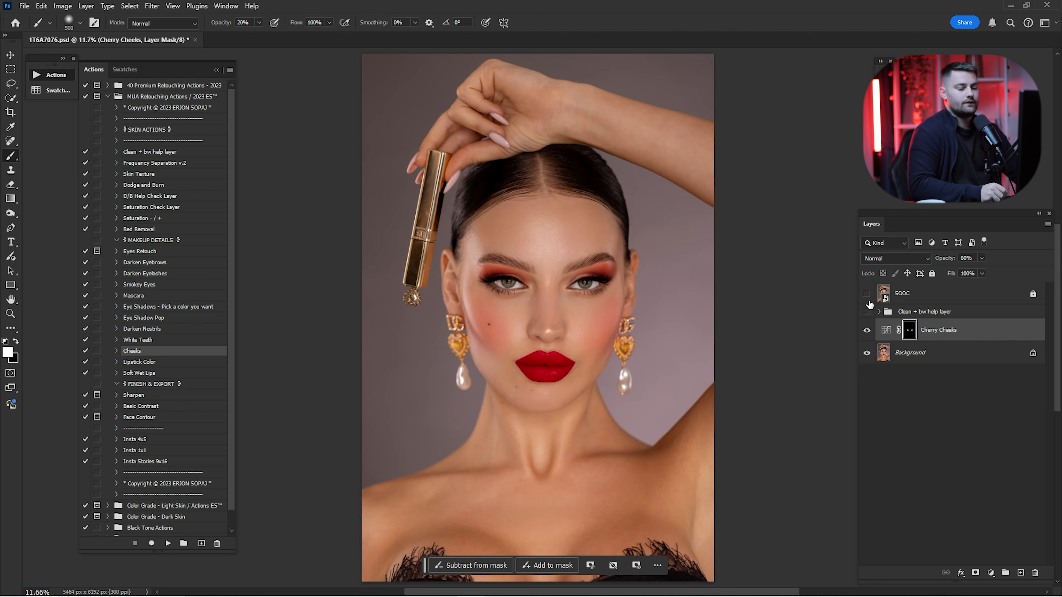
# Compare the portrait with and without the Cherry Cheeks layer and lower its opacity to 33%.
pyautogui.click(867, 331)
pyautogui.click(870, 331)
pyautogui.click(870, 330)
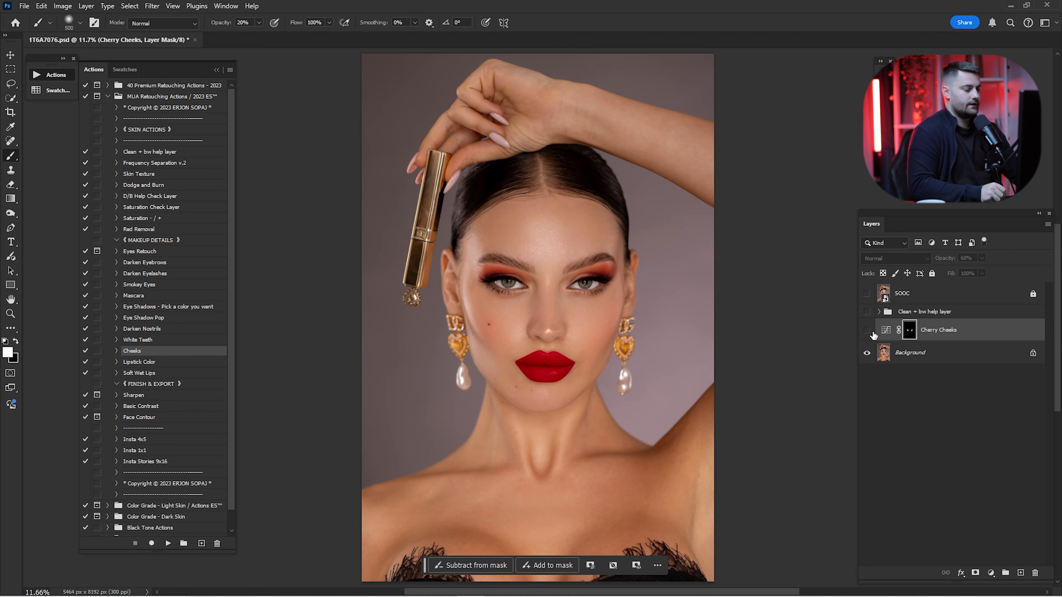
pyautogui.click(872, 330)
pyautogui.click(871, 329)
pyautogui.click(871, 329)
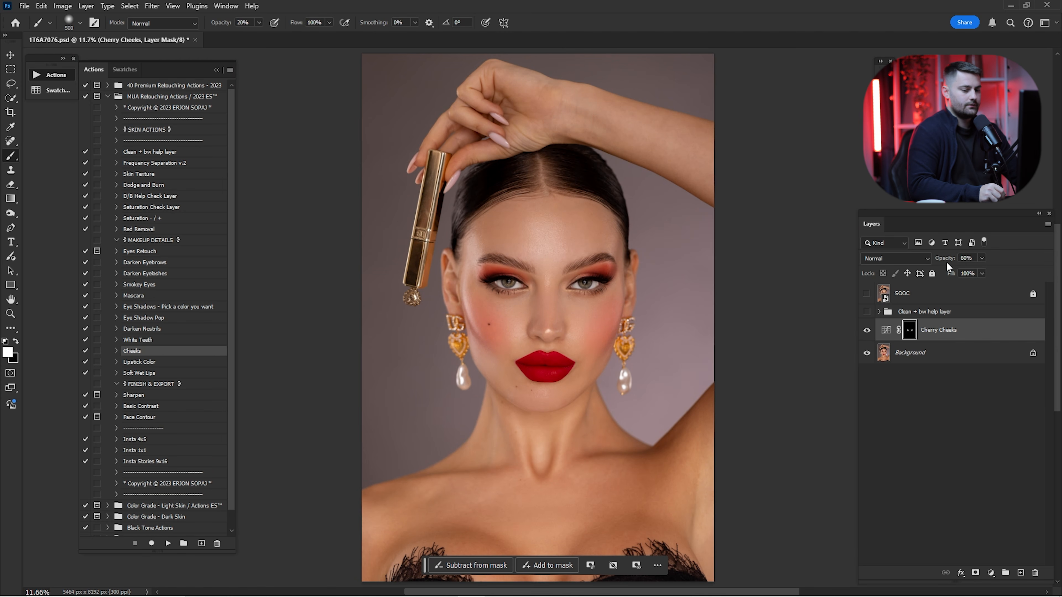
pyautogui.moveTo(940, 261); pyautogui.dragTo(896, 331)
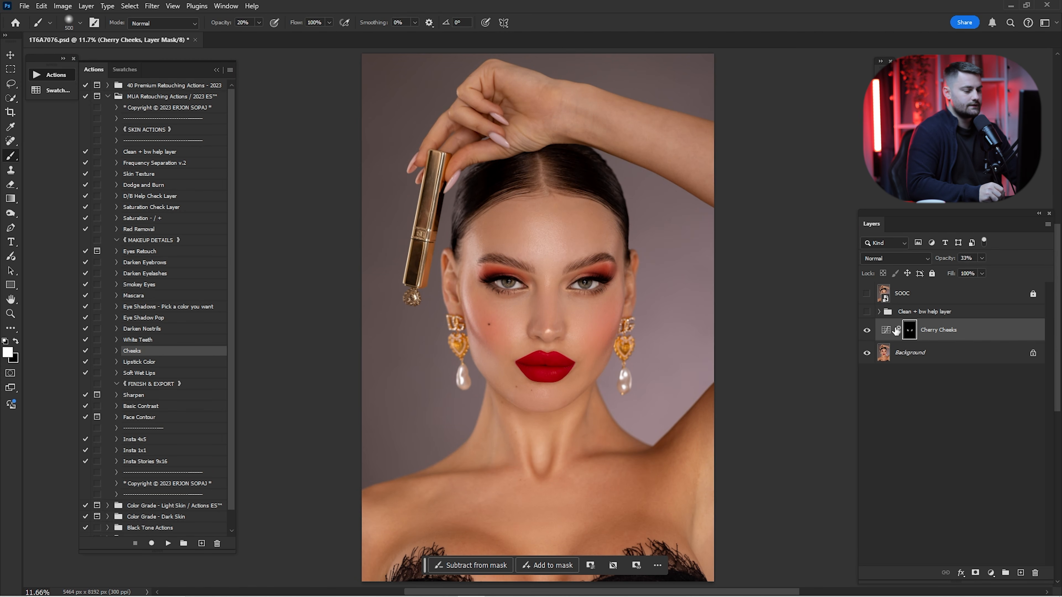
# Compare the retouch with the SOOC original and merge the Cherry Cheeks layer into Background.
pyautogui.keyDown('ctrl'); pyautogui.click(908, 352); pyautogui.keyUp('ctrl')
pyautogui.click(865, 294)
pyautogui.click(868, 294)
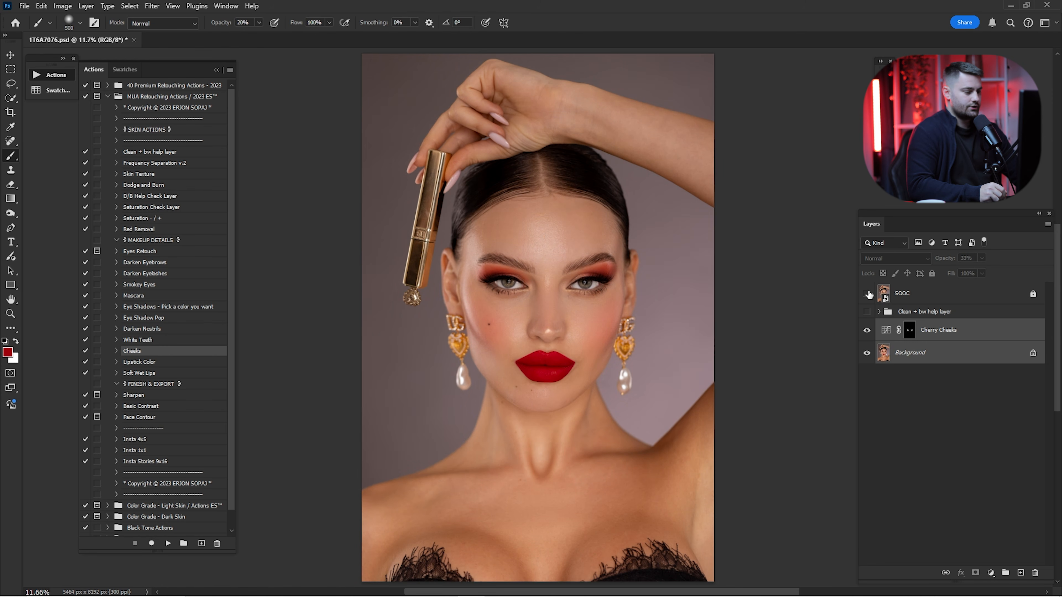
pyautogui.hotkey('ctrl', 'e')
# Run the Lipstick Color action, select both lips with the Quick Selection tool, and target the Lipstick Colors mask.
pyautogui.click(138, 364)
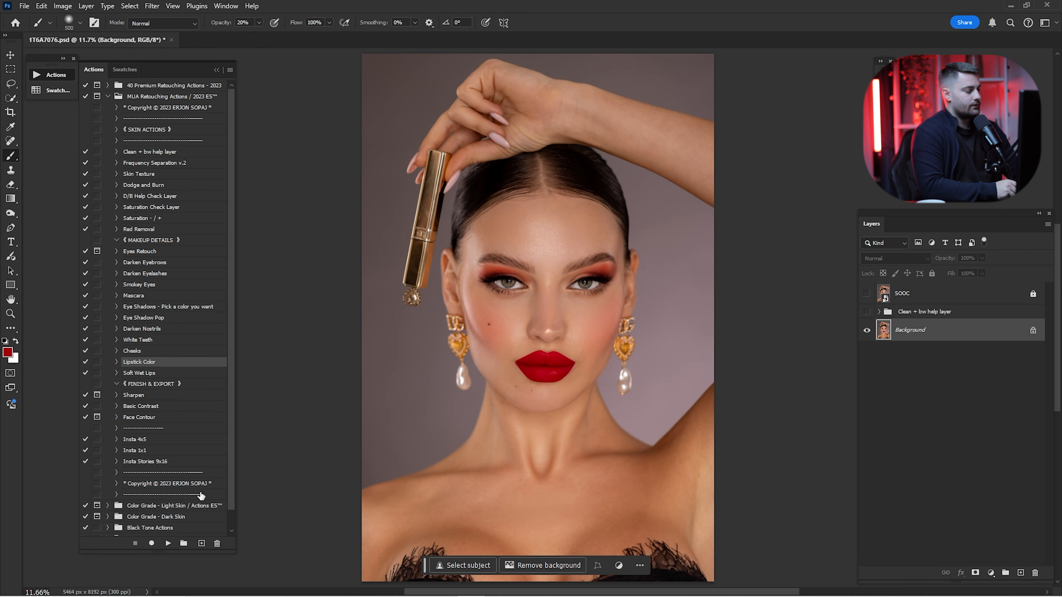
pyautogui.click(168, 543)
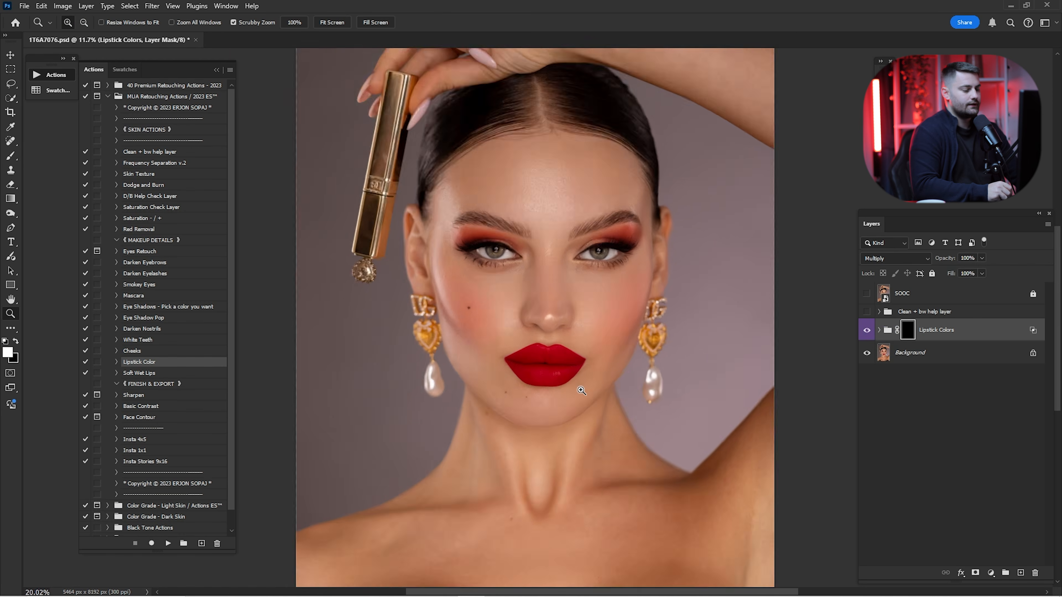
pyautogui.press(']')
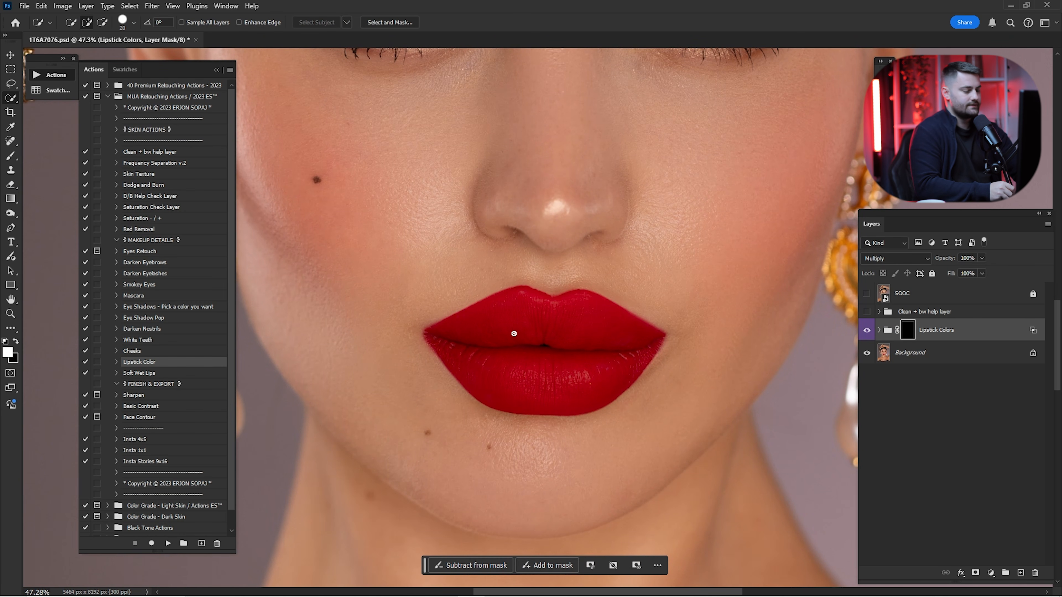
pyautogui.moveTo(504, 370)
pyautogui.mouseDown()
pyautogui.moveTo(578, 337)
pyautogui.moveTo(498, 338)
pyautogui.mouseUp()
pyautogui.hotkey('ctrl', 'd')
pyautogui.click(895, 359)
pyautogui.click(908, 331)
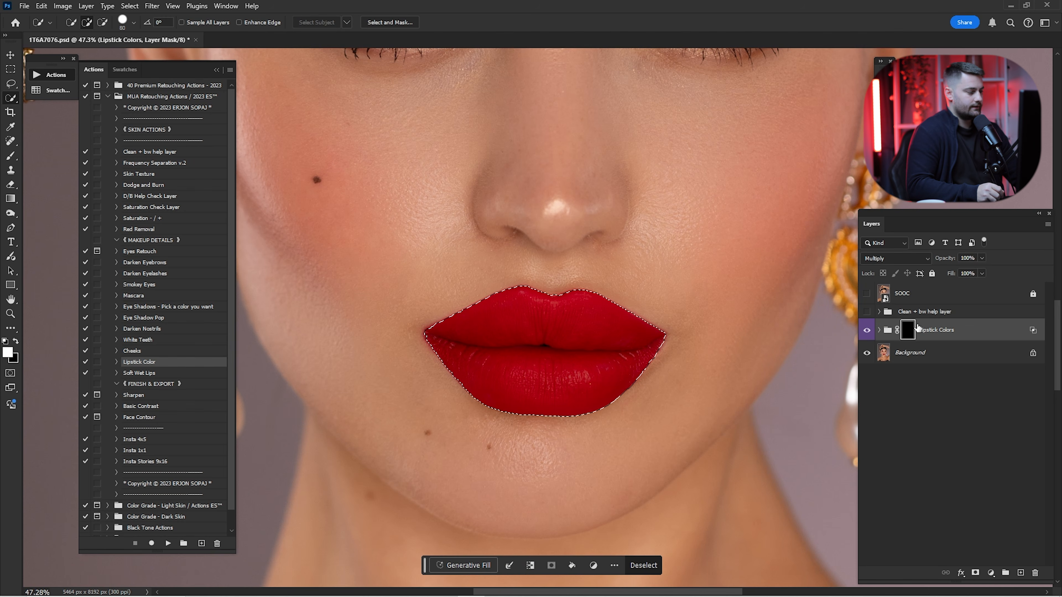
# Expand the Lipstick Colors group, paint its mask white inside the lip selection at 100% brush opacity, and deselect.
pyautogui.press('b')
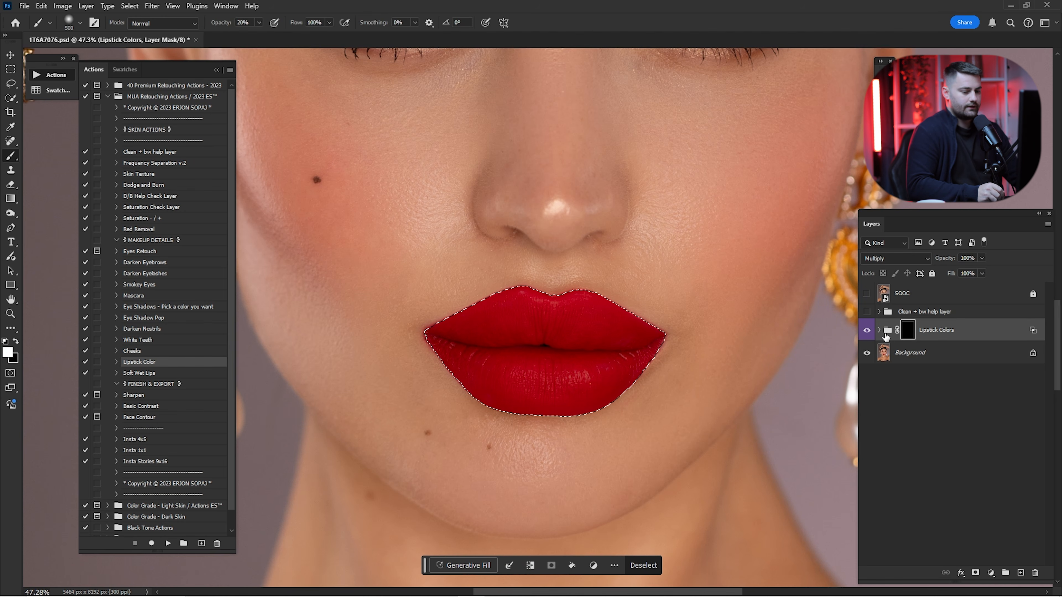
pyautogui.click(879, 330)
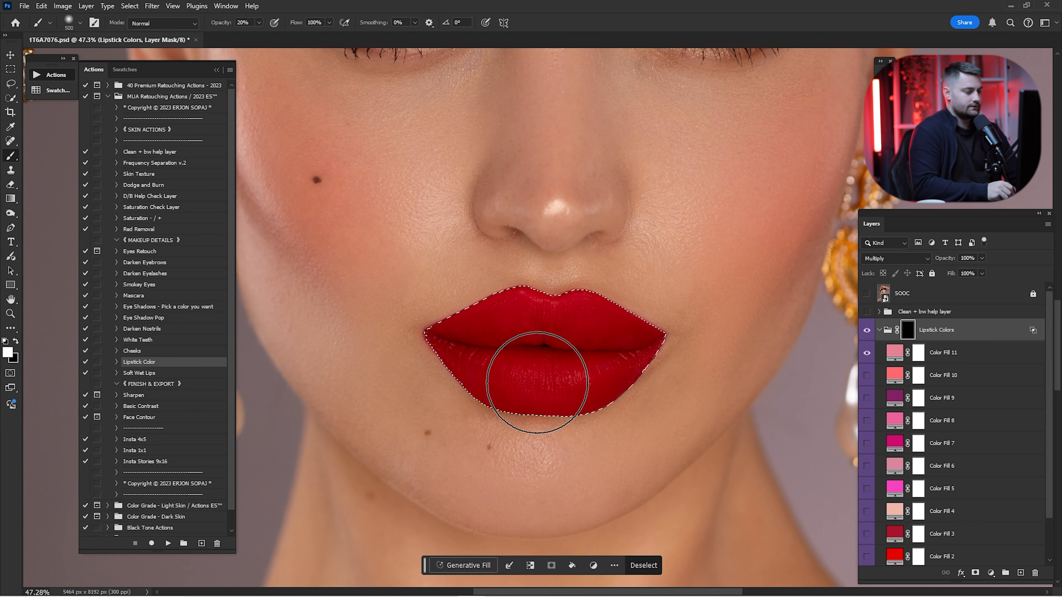
pyautogui.press('0')
pyautogui.moveTo(604, 350)
pyautogui.mouseDown()
pyautogui.moveTo(549, 348)
pyautogui.moveTo(503, 296)
pyautogui.moveTo(580, 301)
pyautogui.moveTo(656, 347)
pyautogui.moveTo(577, 319)
pyautogui.moveTo(658, 356)
pyautogui.moveTo(613, 332)
pyautogui.moveTo(590, 337)
pyautogui.mouseUp()
pyautogui.hotkey('ctrl', 'd')
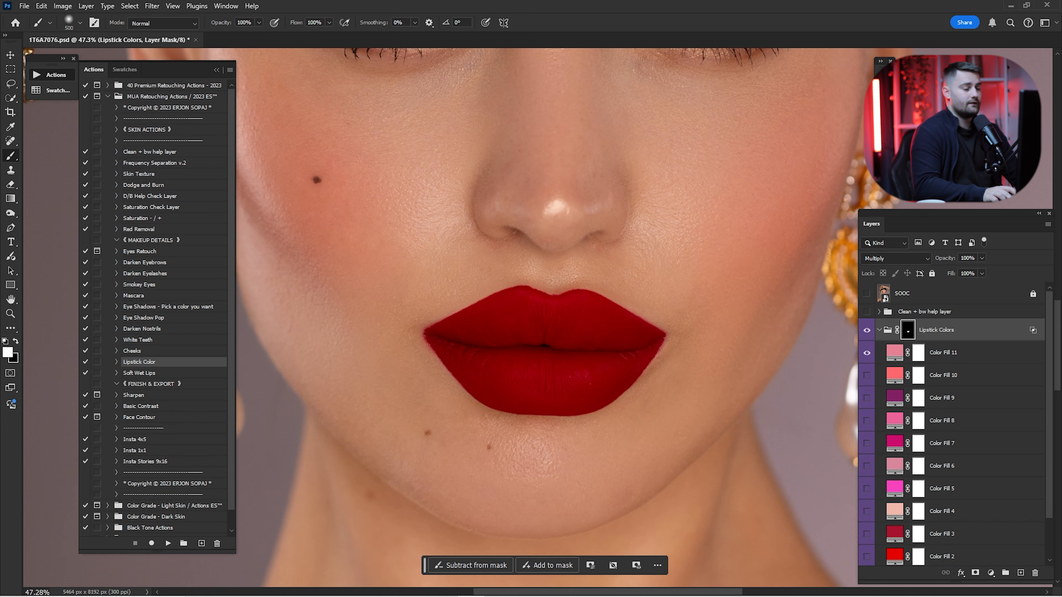
# Preview the lips without the Color Fill 11 lipstick shade and with the Color Fill 10 shade.
pyautogui.hotkey('ctrl', '0')
pyautogui.hotkey('ctrl', 'space')
pyautogui.moveTo(532, 366); pyautogui.dragTo(627, 365)
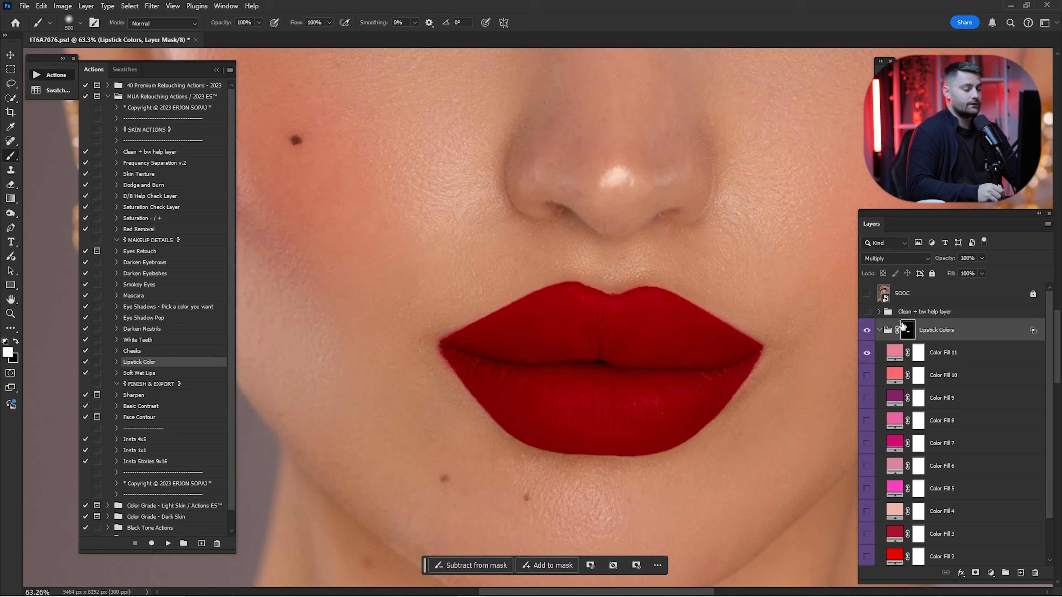
pyautogui.click(865, 356)
pyautogui.click(865, 377)
pyautogui.click(865, 377)
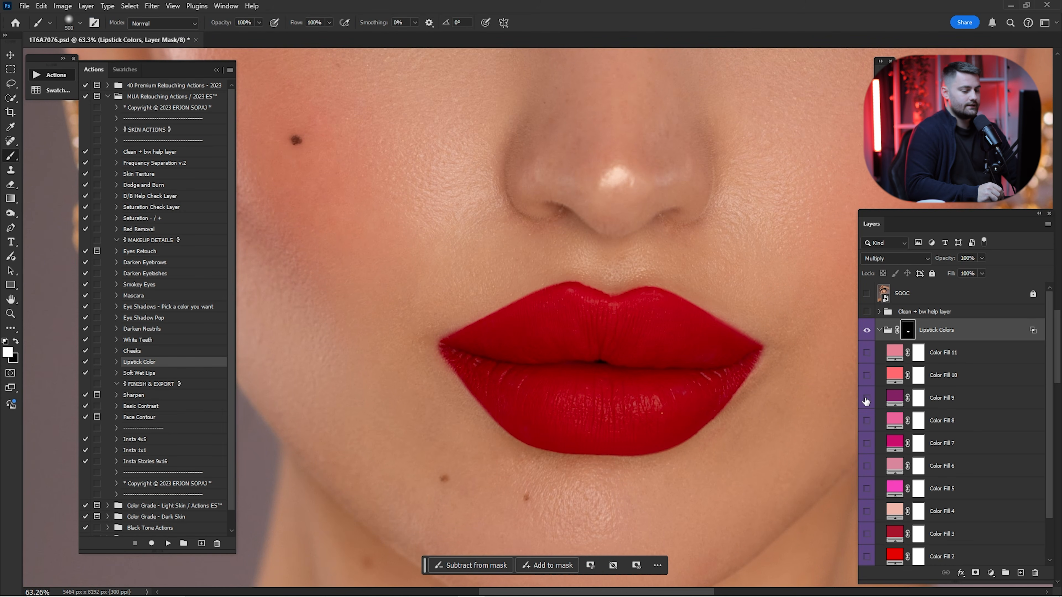
# Show the Color Fill 9 lipstick shade and try recoloring it to bright green.
pyautogui.click(865, 399)
pyautogui.doubleClick(891, 404)
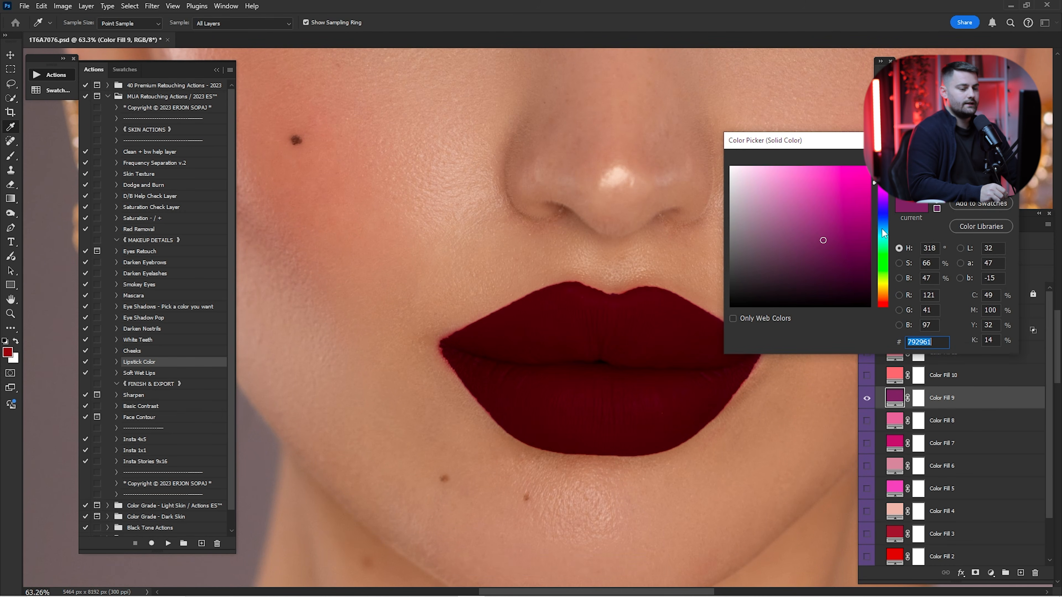
pyautogui.moveTo(881, 229); pyautogui.dragTo(888, 267)
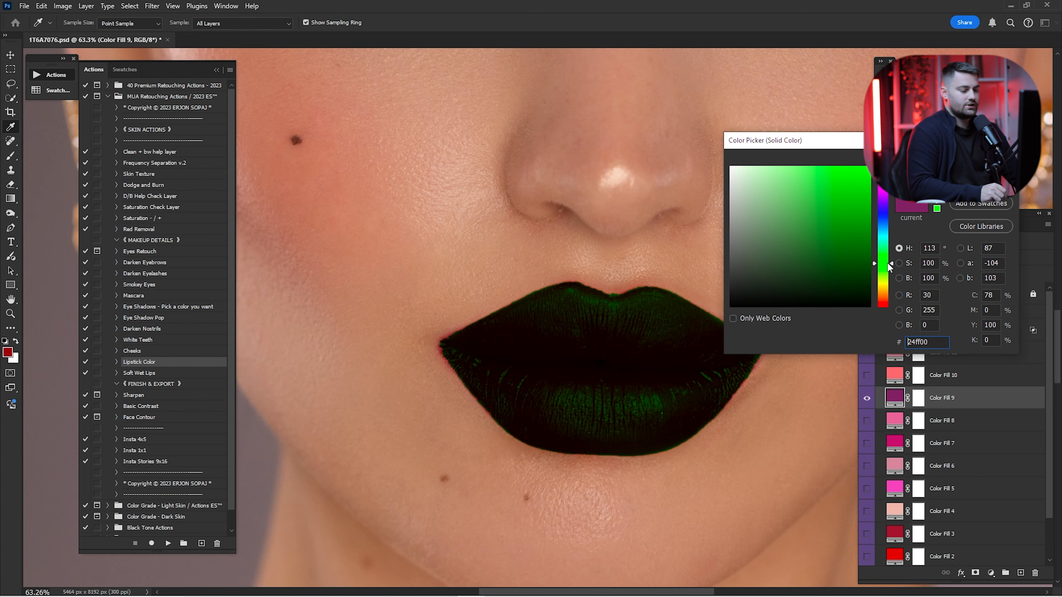
pyautogui.press('Return')
pyautogui.hotkey('ctrl', '0')
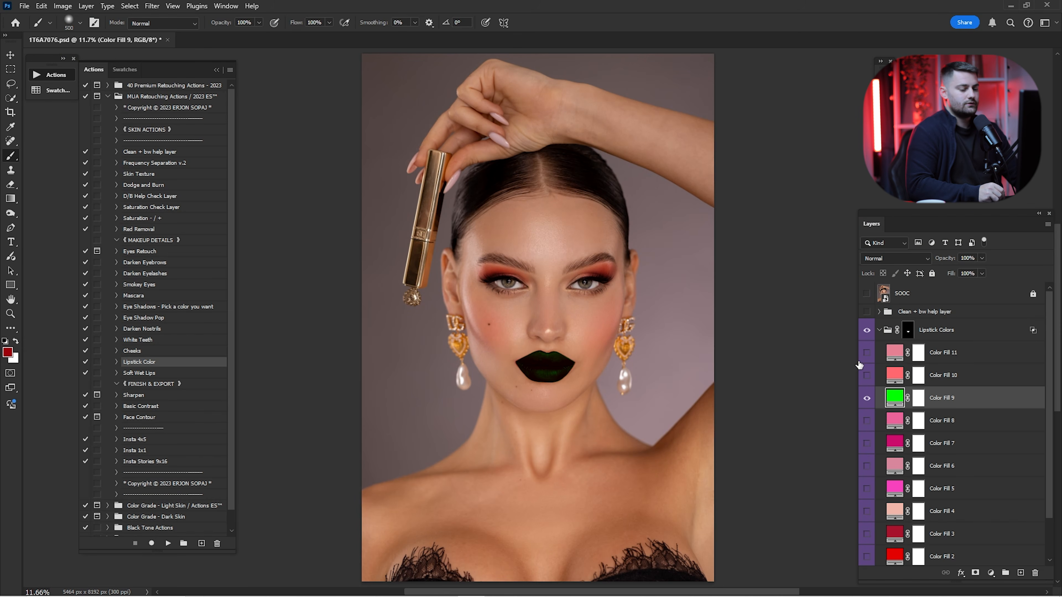
# Hide the Color Fill 9 shade, then collapse and delete the Lipstick Colors group.
pyautogui.click(866, 400)
pyautogui.click(879, 330)
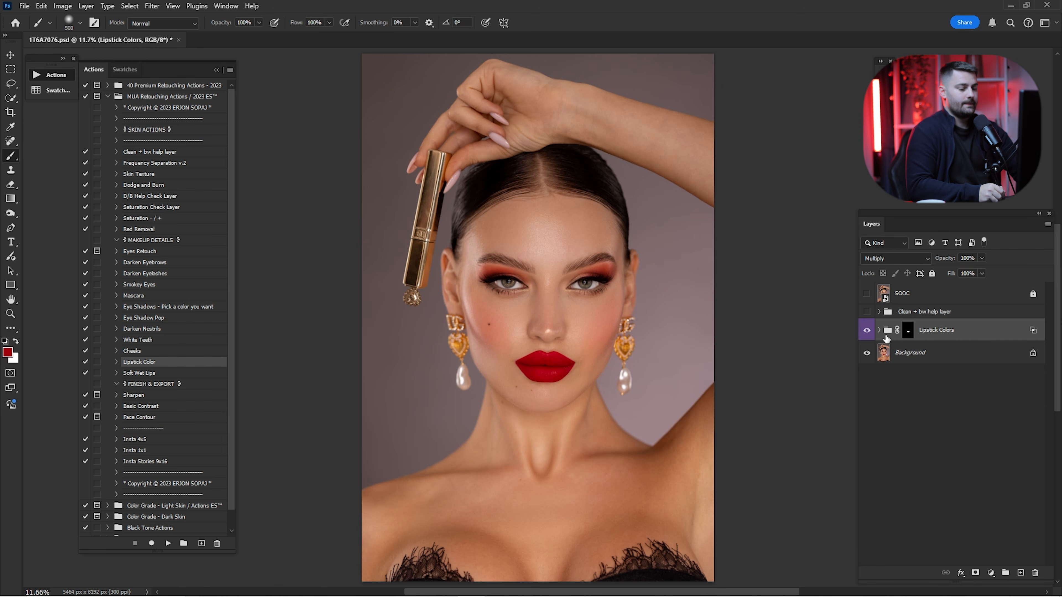
pyautogui.press('Delete')
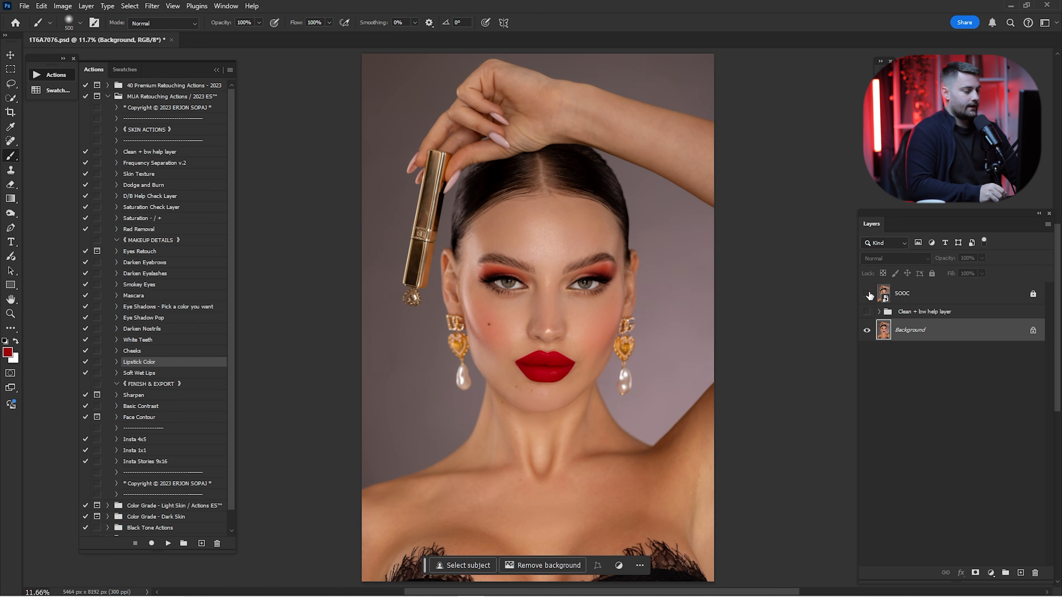
# Compare the retouched portrait with the SOOC original.
pyautogui.click(866, 293)
pyautogui.click(867, 293)
pyautogui.click(867, 293)
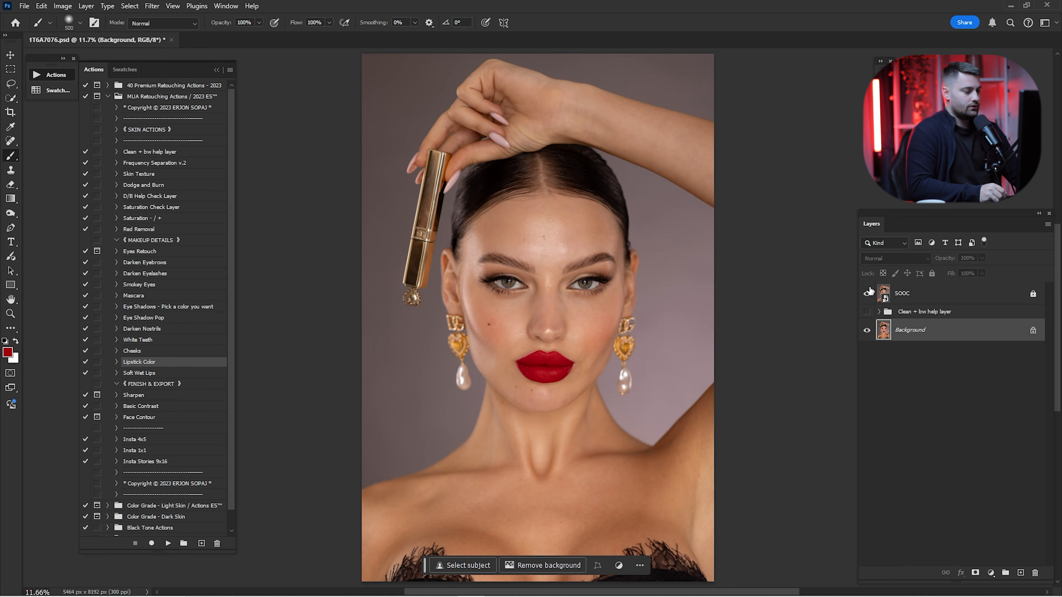
pyautogui.click(867, 292)
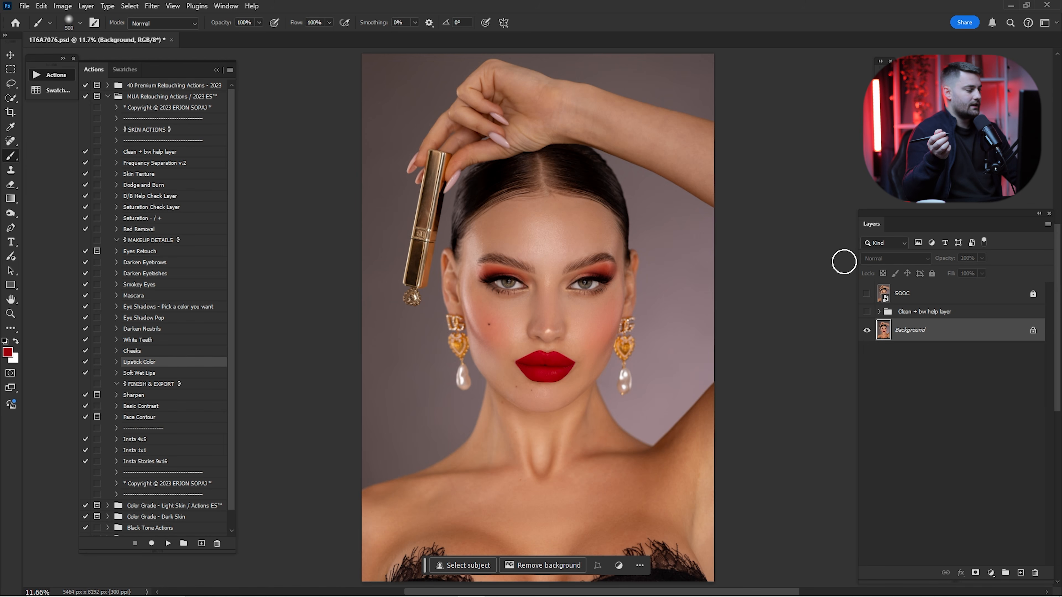
# Run the Sharpen action and invert the Sharpen layer's mask to white so the whole image is sharpened.
pyautogui.click(146, 397)
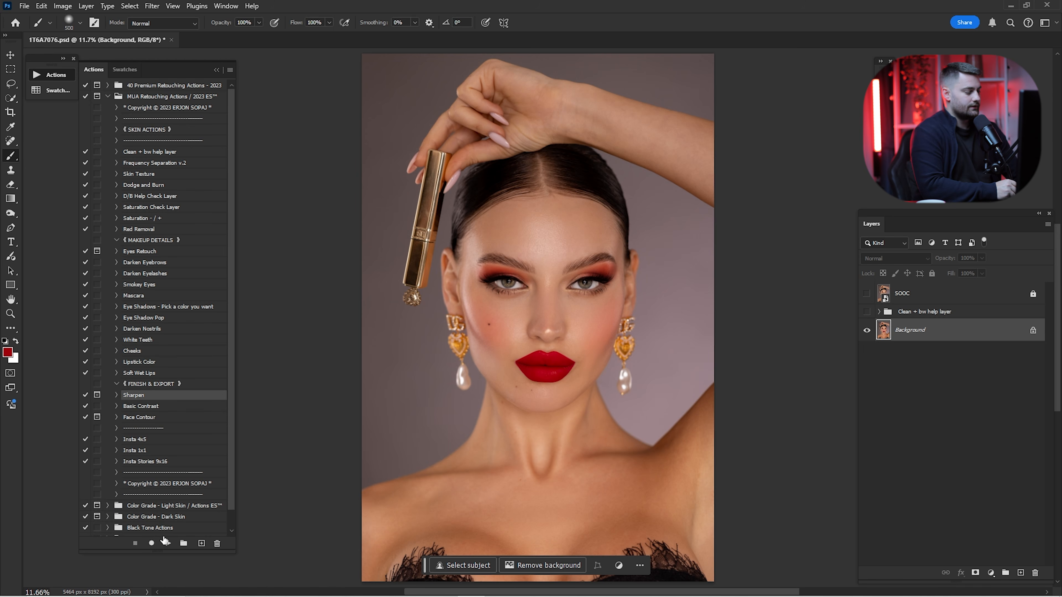
pyautogui.click(168, 543)
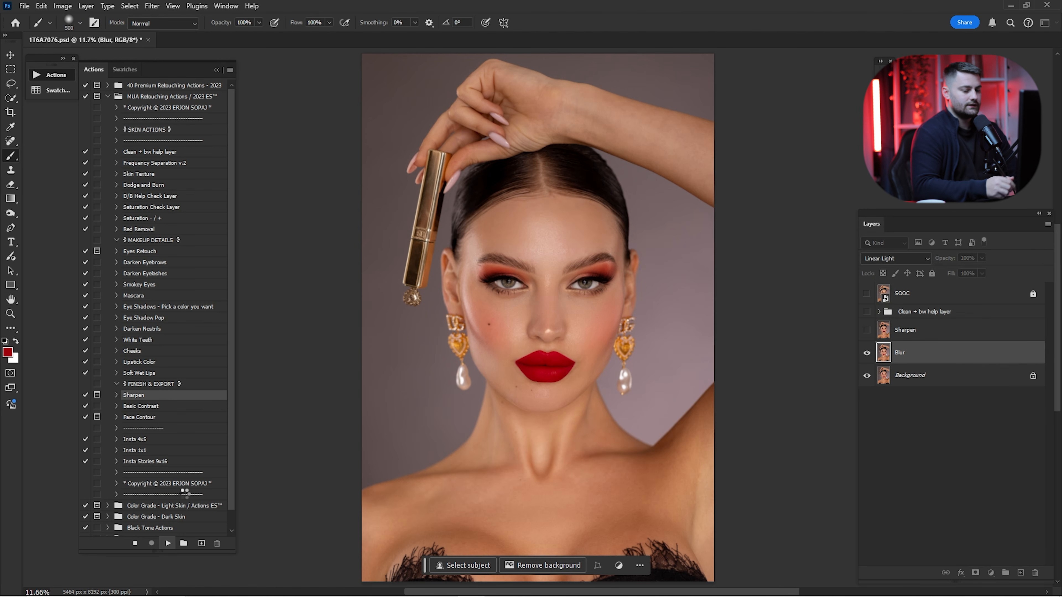
pyautogui.click(501, 226)
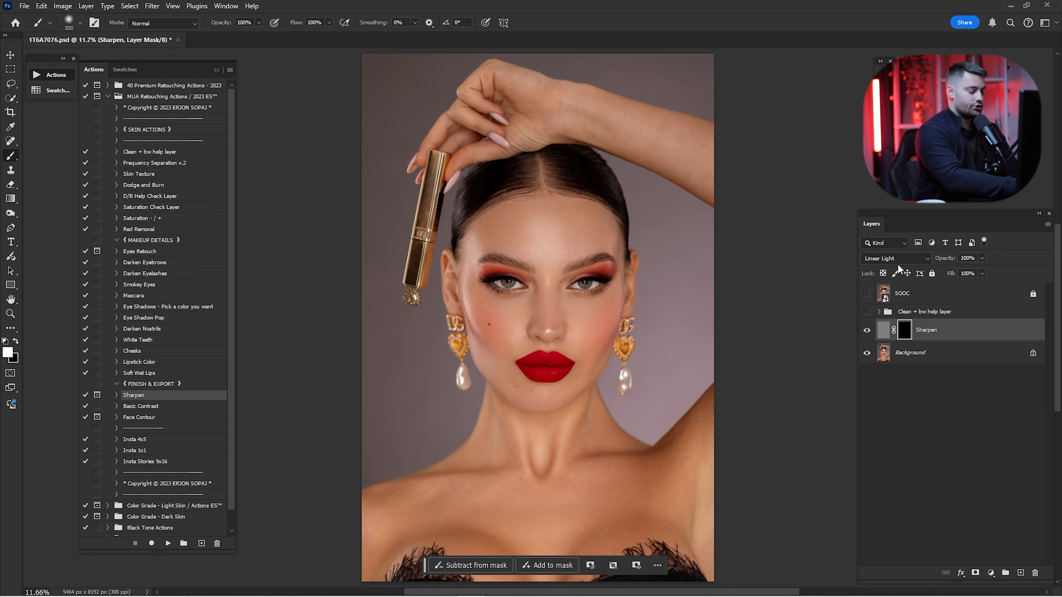
pyautogui.hotkey('ctrl', 'i')
# Inspect the face with and without the Sharpen layer and set the layer's opacity to 40%.
pyautogui.press('z')
pyautogui.moveTo(531, 289); pyautogui.dragTo(625, 329)
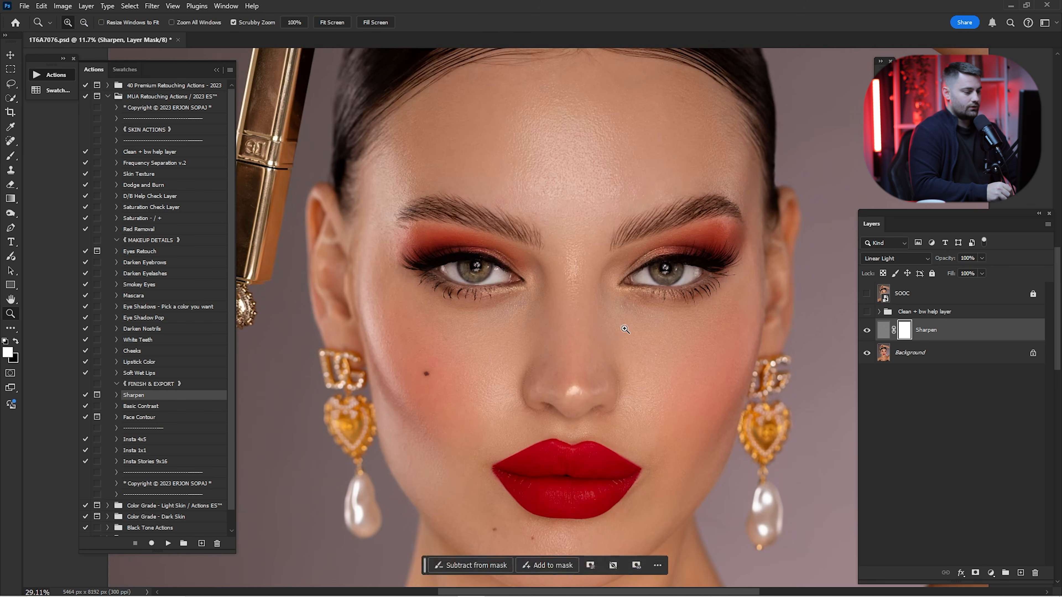
pyautogui.moveTo(603, 161)
pyautogui.mouseDown()
pyautogui.moveTo(635, 204)
pyautogui.moveTo(653, 205)
pyautogui.mouseUp()
pyautogui.press('b')
pyautogui.click(866, 330)
pyautogui.click(867, 331)
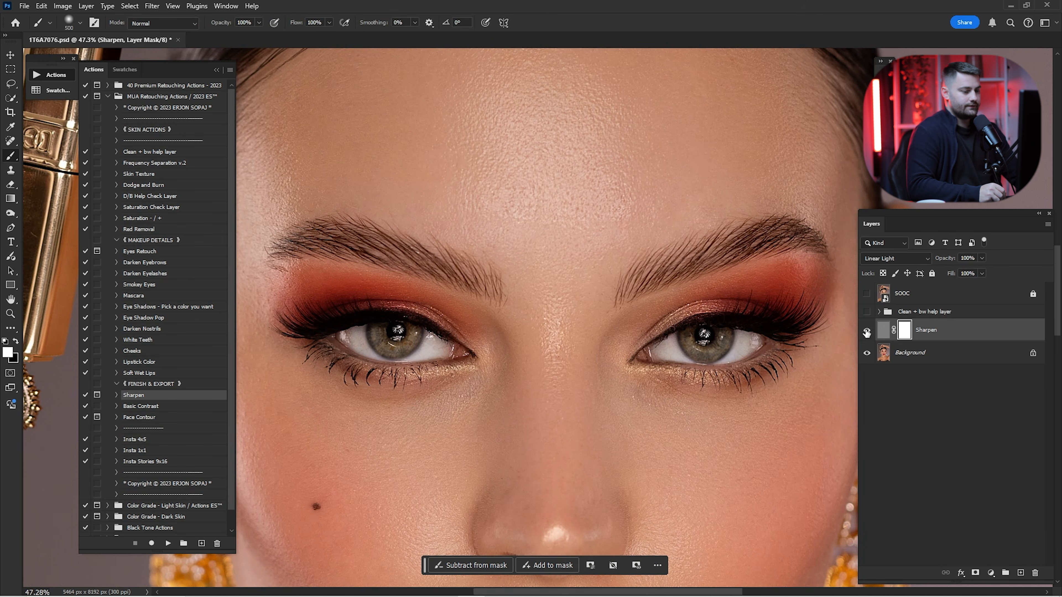
pyautogui.moveTo(699, 405); pyautogui.dragTo(745, 195)
pyautogui.click(973, 257)
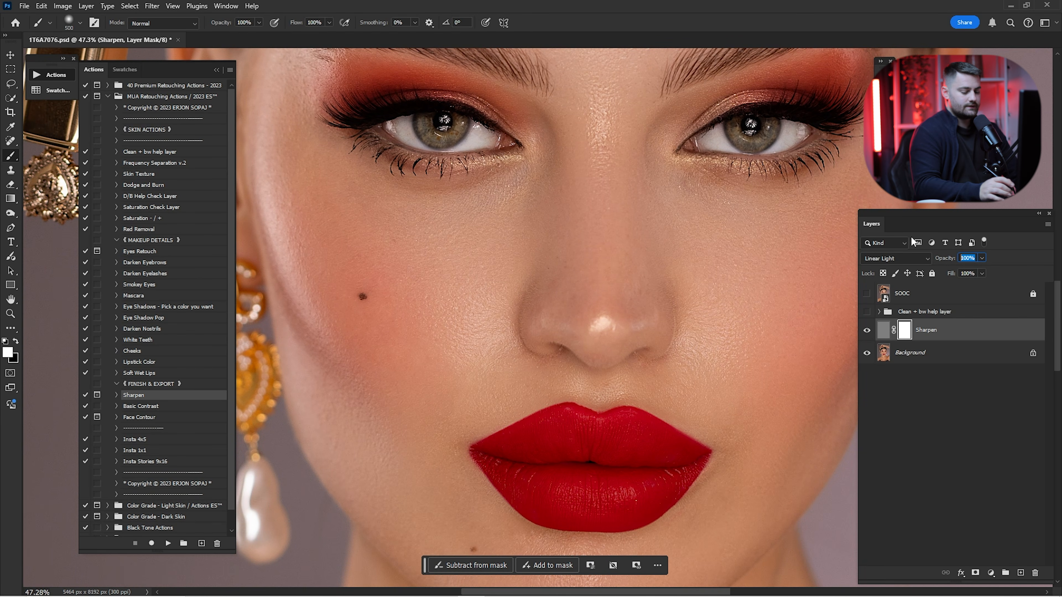
pyautogui.write('40')
pyautogui.press('Return')
pyautogui.hotkey('ctrl', '0')
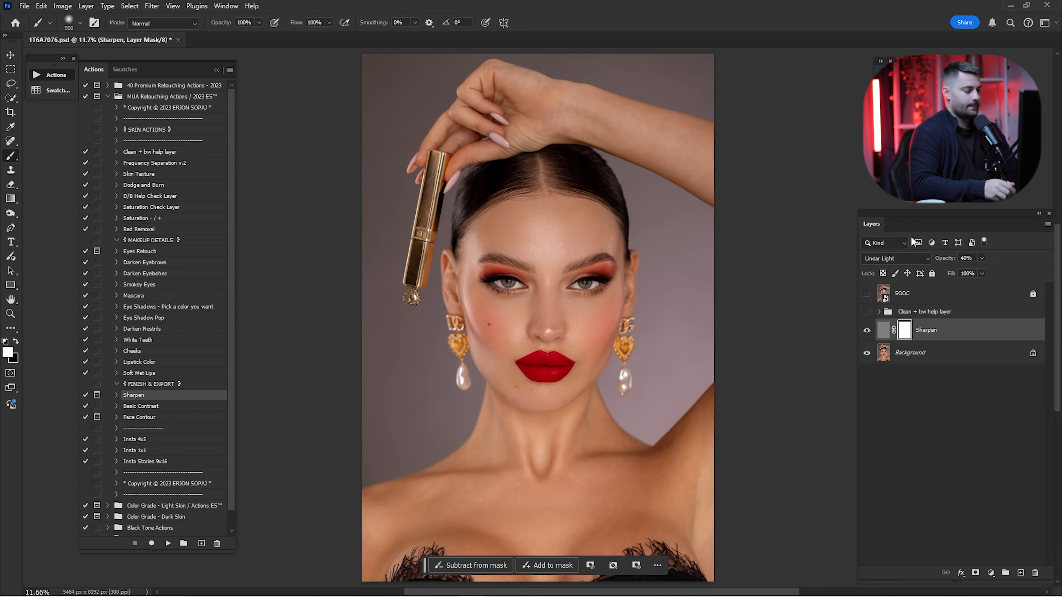
# Run the Basic Contrast action and compare the portrait with and without its layer.
pyautogui.click(155, 406)
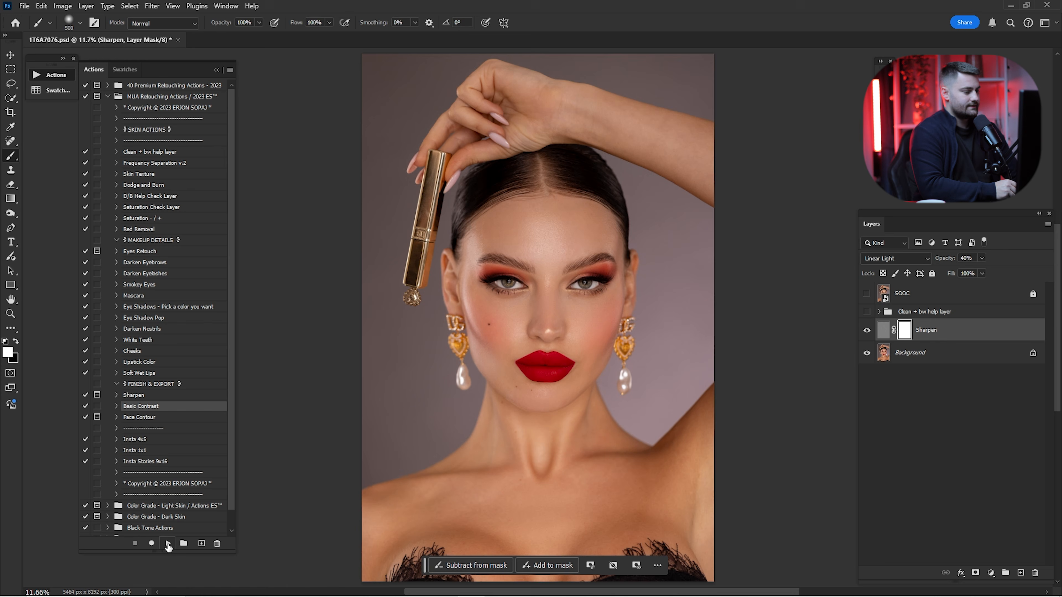
pyautogui.click(168, 544)
pyautogui.click(866, 331)
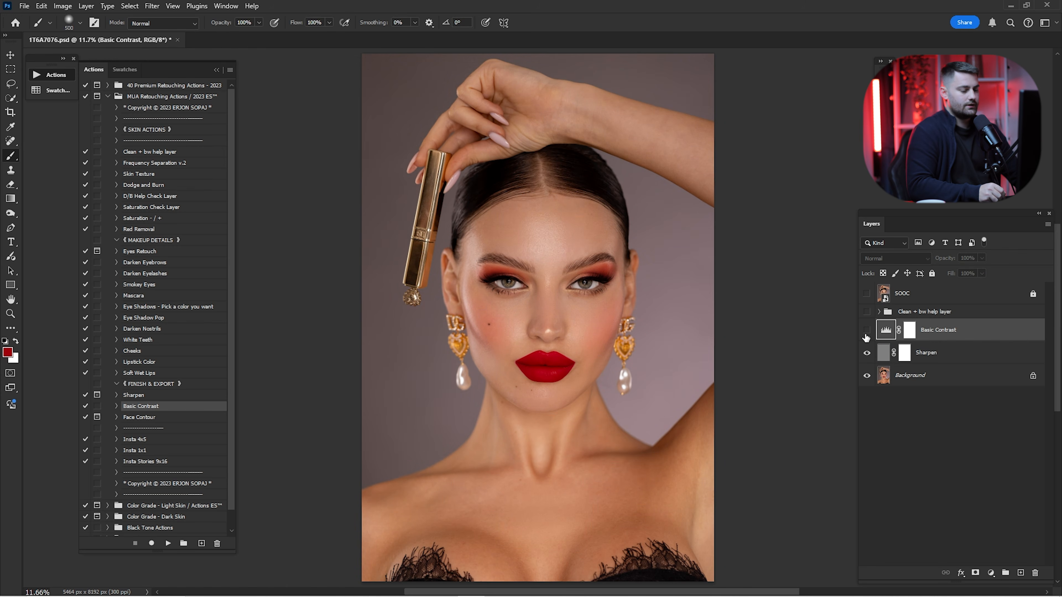
pyautogui.click(866, 331)
pyautogui.click(867, 330)
pyautogui.click(866, 330)
pyautogui.click(867, 332)
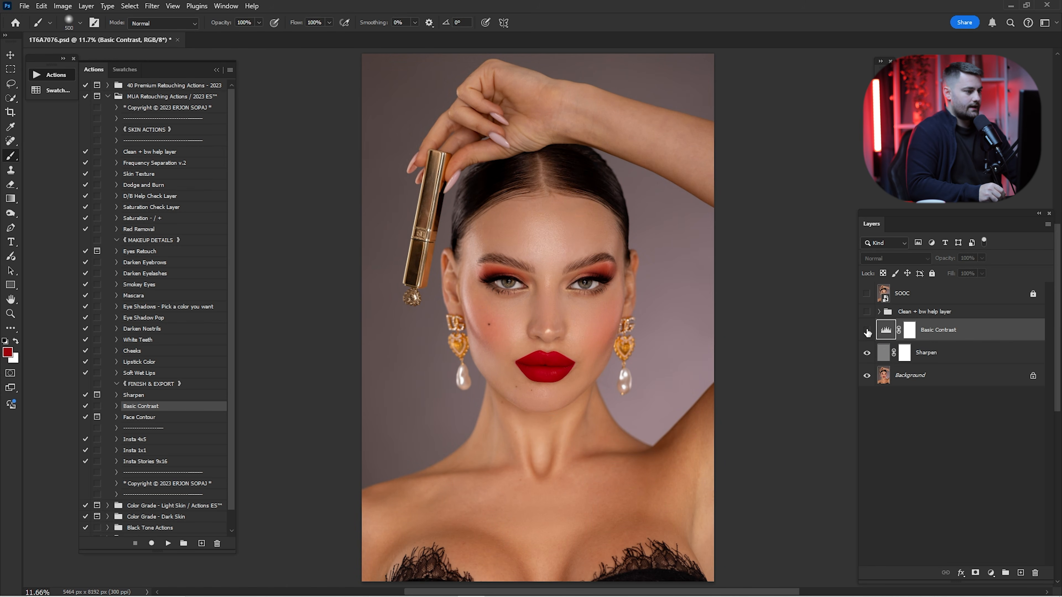
pyautogui.click(866, 329)
# Lower the Basic Contrast layer's opacity to 35%.
pyautogui.click(969, 258)
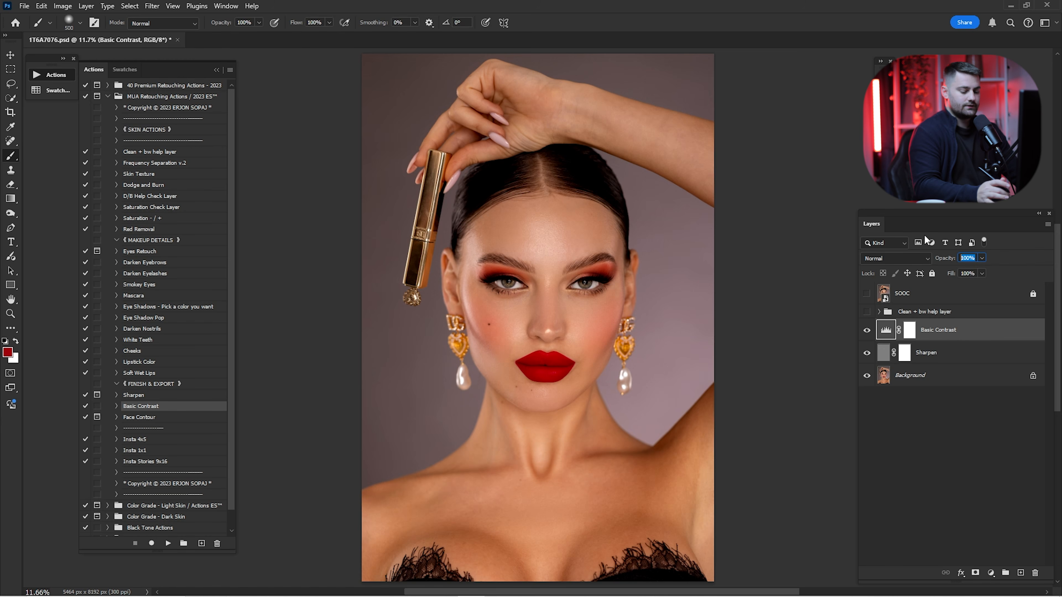
pyautogui.write('35')
pyautogui.press('Return')
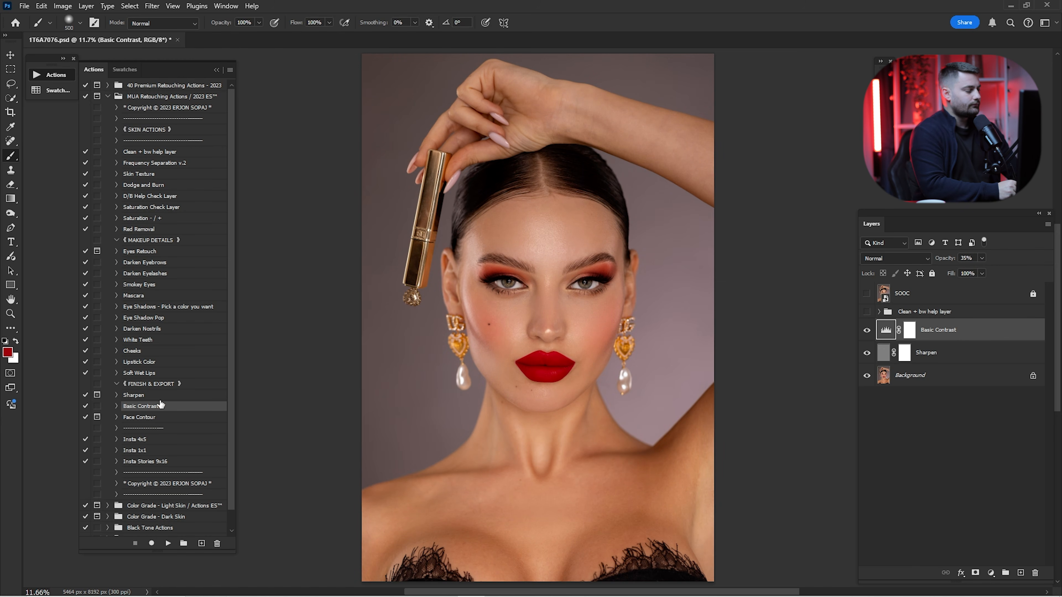
# Run the Face Contour action and compare the portrait with and without the Contour layer.
pyautogui.click(143, 418)
pyautogui.click(168, 543)
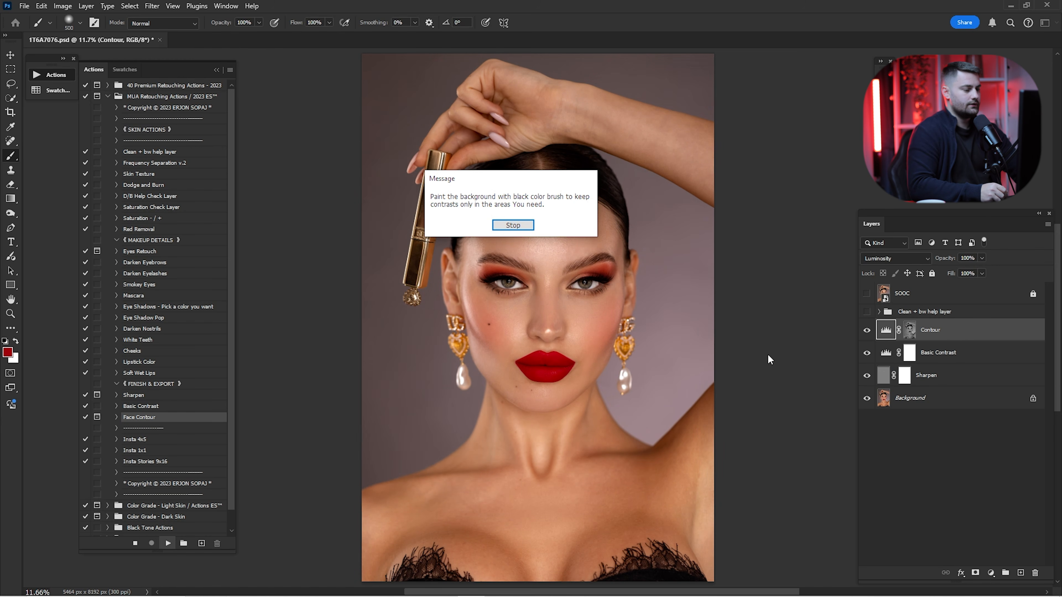
pyautogui.press('Return')
pyautogui.click(866, 331)
pyautogui.click(866, 331)
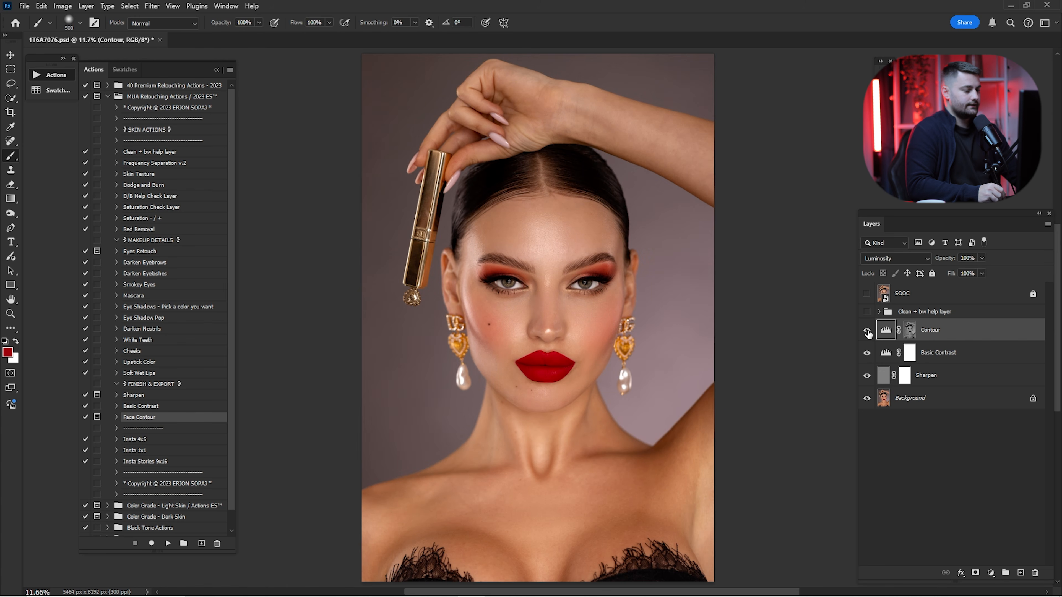
pyautogui.click(866, 331)
pyautogui.click(866, 331)
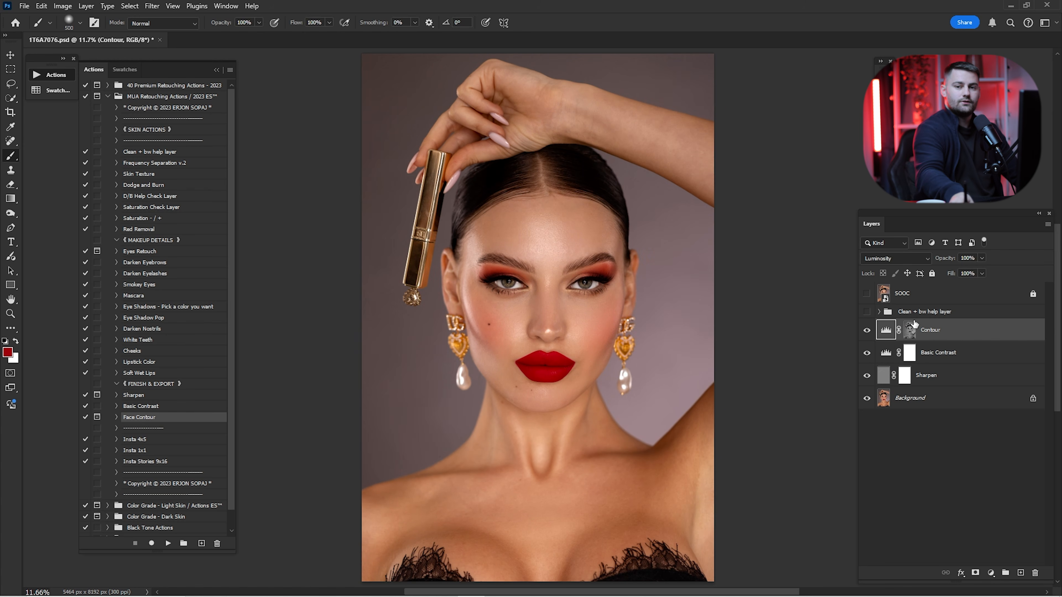
# Set the Contour layer's Levels shadow input to 60 and midtones to 0.92, and compare the effect.
pyautogui.doubleClick(886, 331)
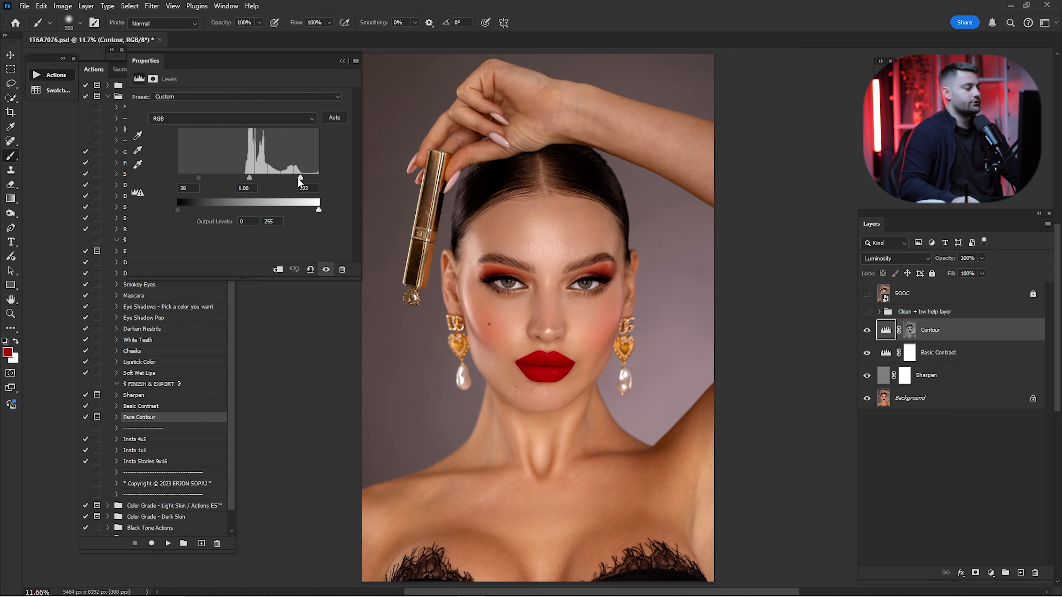
pyautogui.moveTo(300, 176); pyautogui.dragTo(209, 176)
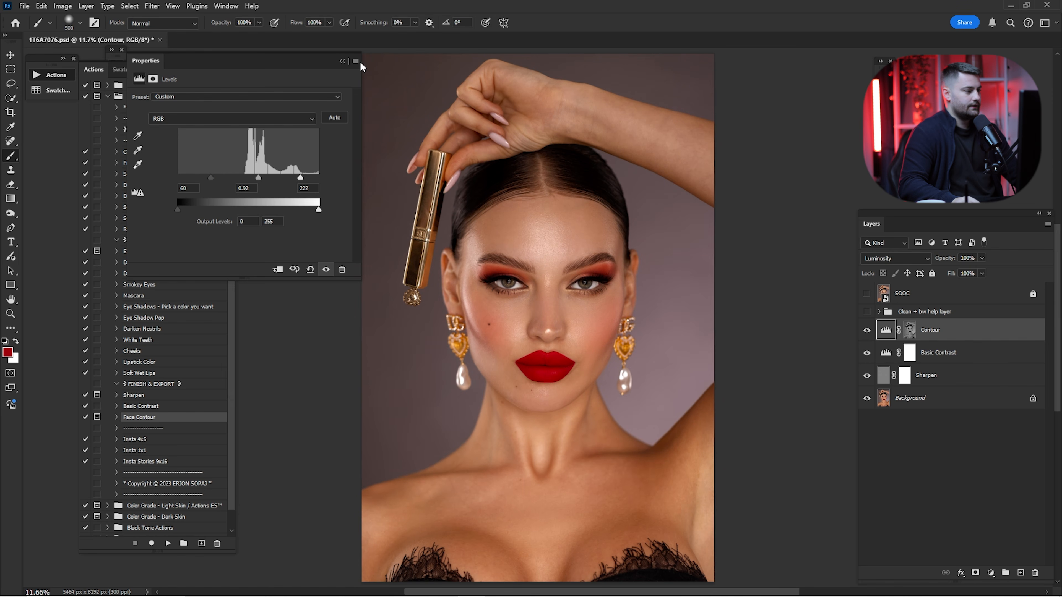
pyautogui.click(342, 61)
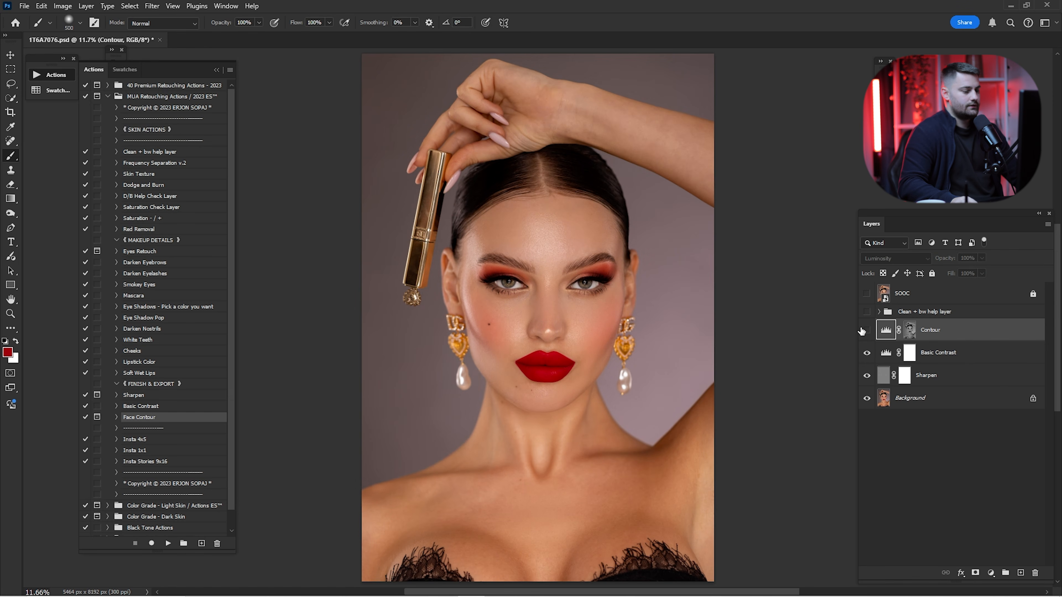
pyautogui.click(861, 329)
pyautogui.click(861, 329)
pyautogui.click(860, 329)
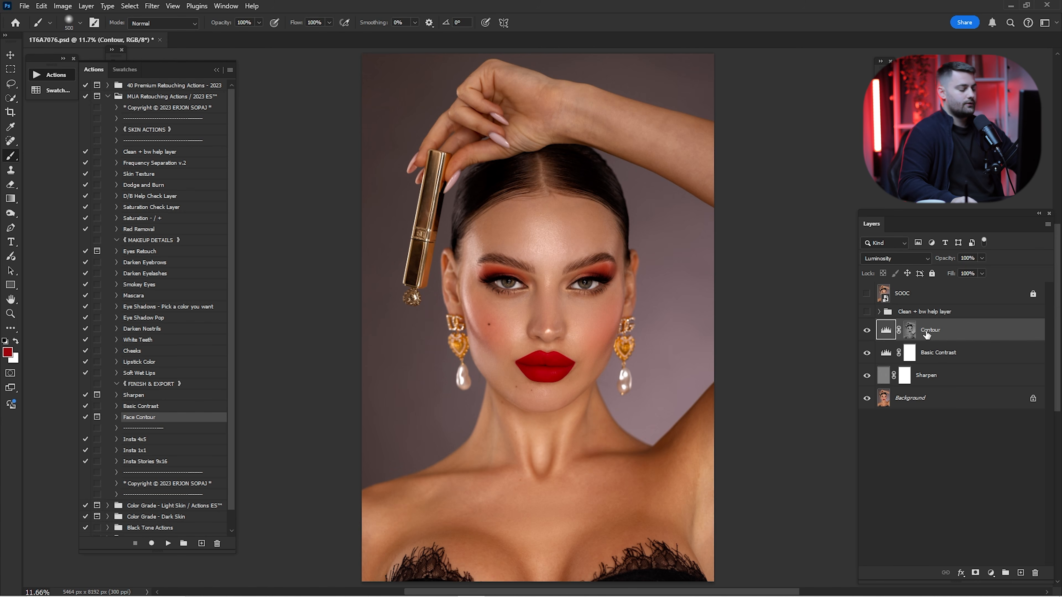
# Group the Contour layer and give the group a black layer mask.
pyautogui.hotkey('ctrl', 'g')
pyautogui.hotkey('ctrl', 't')
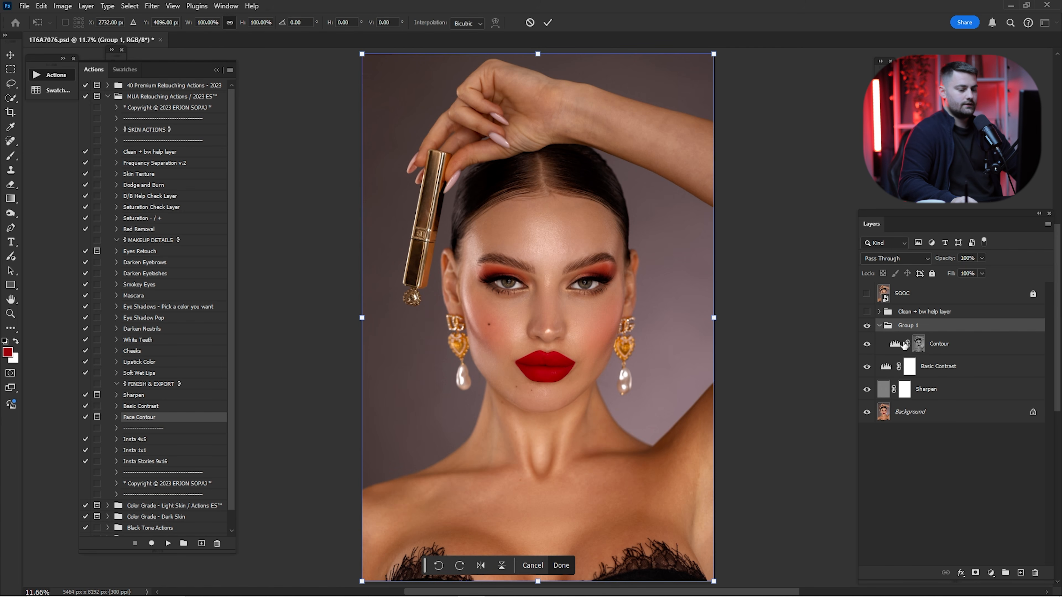
pyautogui.click(547, 23)
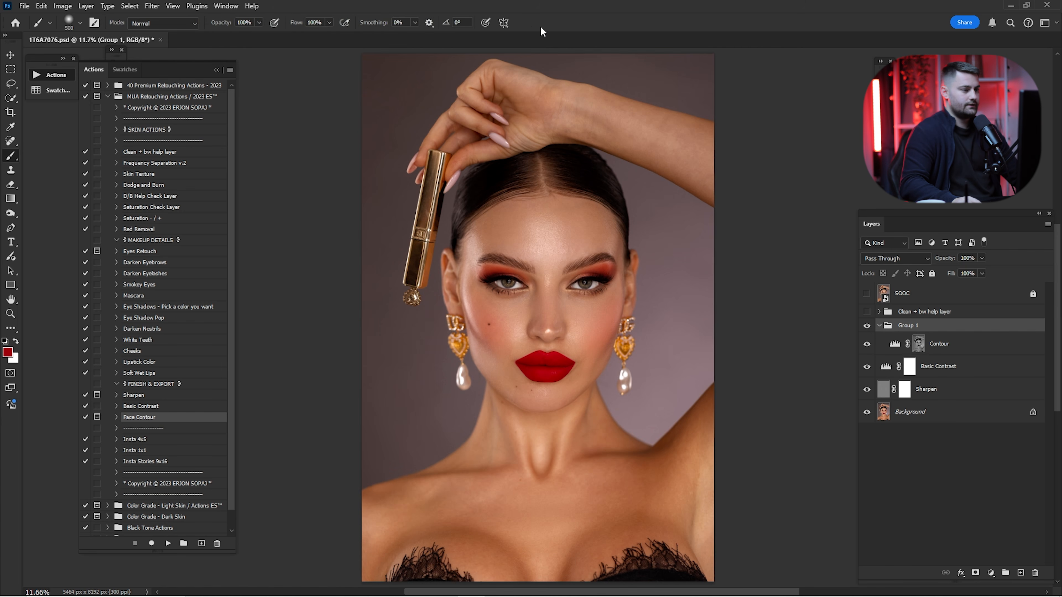
pyautogui.click(976, 572)
pyautogui.press('d')
pyautogui.press('b')
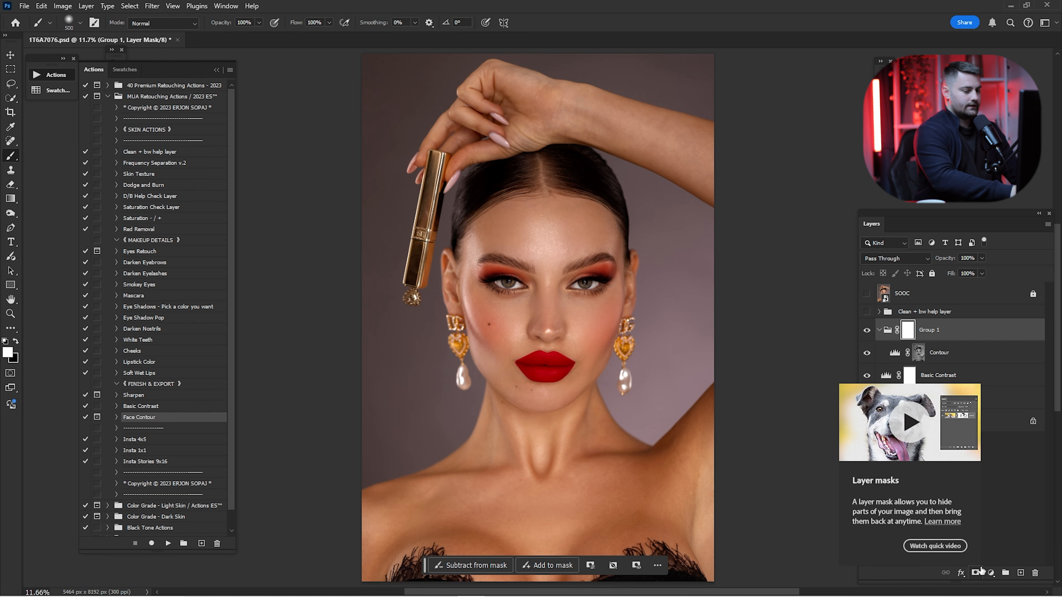
pyautogui.hotkey('ctrl', 'i')
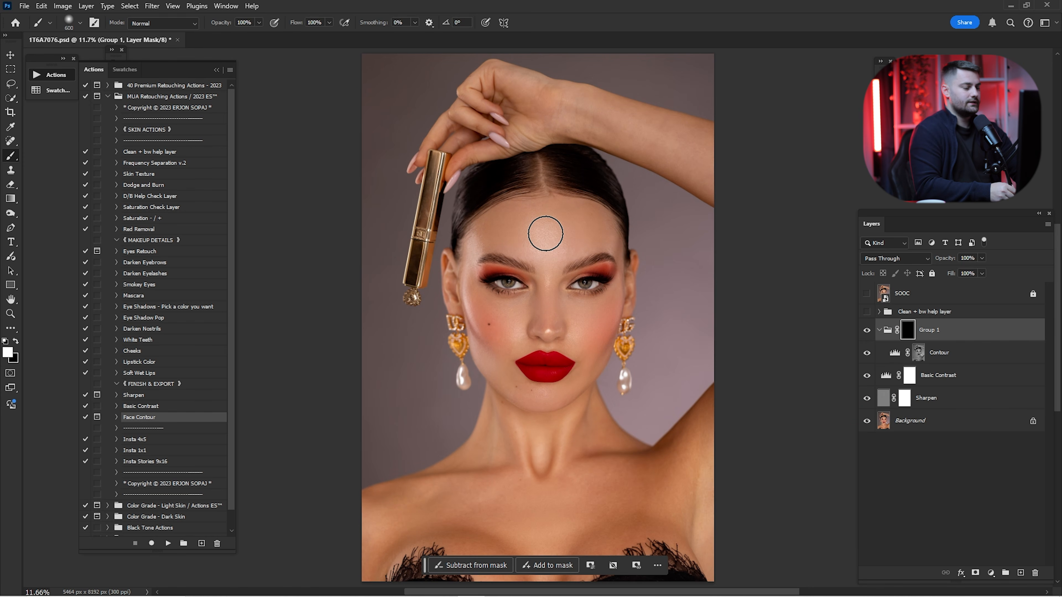
# Paint the contour group's mask white over the face with an enlarged soft brush.
pyautogui.press(']')
pyautogui.press(']')
pyautogui.press(']')
pyautogui.press(']')
pyautogui.press(']')
pyautogui.press(']')
pyautogui.press(']')
pyautogui.press(']')
pyautogui.moveTo(504, 297)
pyautogui.mouseDown()
pyautogui.moveTo(527, 293)
pyautogui.moveTo(540, 260)
pyautogui.moveTo(494, 256)
pyautogui.moveTo(556, 389)
pyautogui.mouseUp()
# Paint black on the contour group's mask beside the face and earrings to keep the effect within the face.
pyautogui.press('x')
pyautogui.press('[')
pyautogui.press('[')
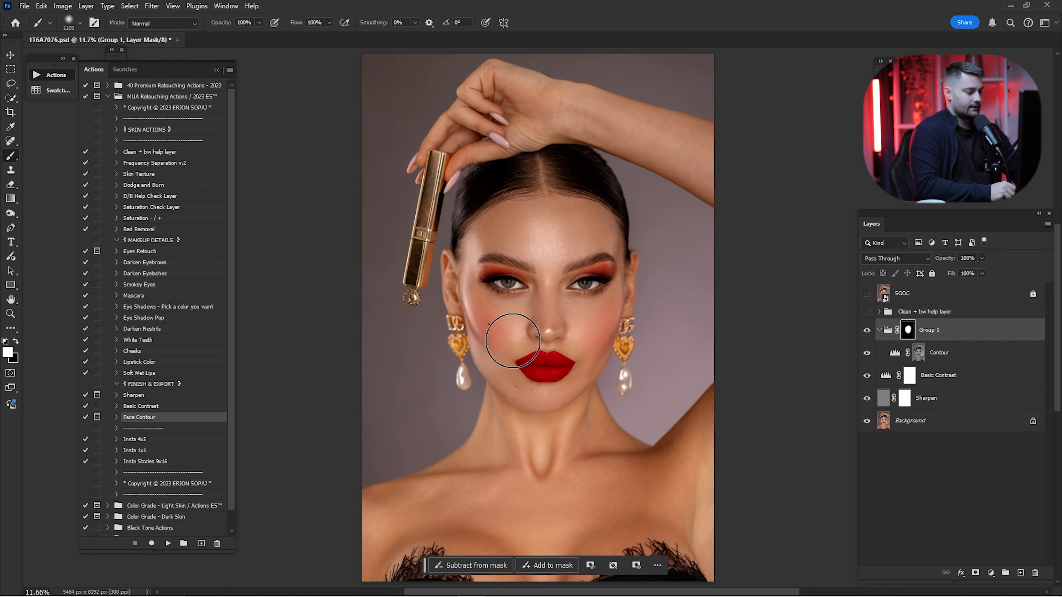
pyautogui.moveTo(450, 314); pyautogui.dragTo(461, 388)
pyautogui.press('x')
pyautogui.moveTo(652, 285); pyautogui.dragTo(632, 395)
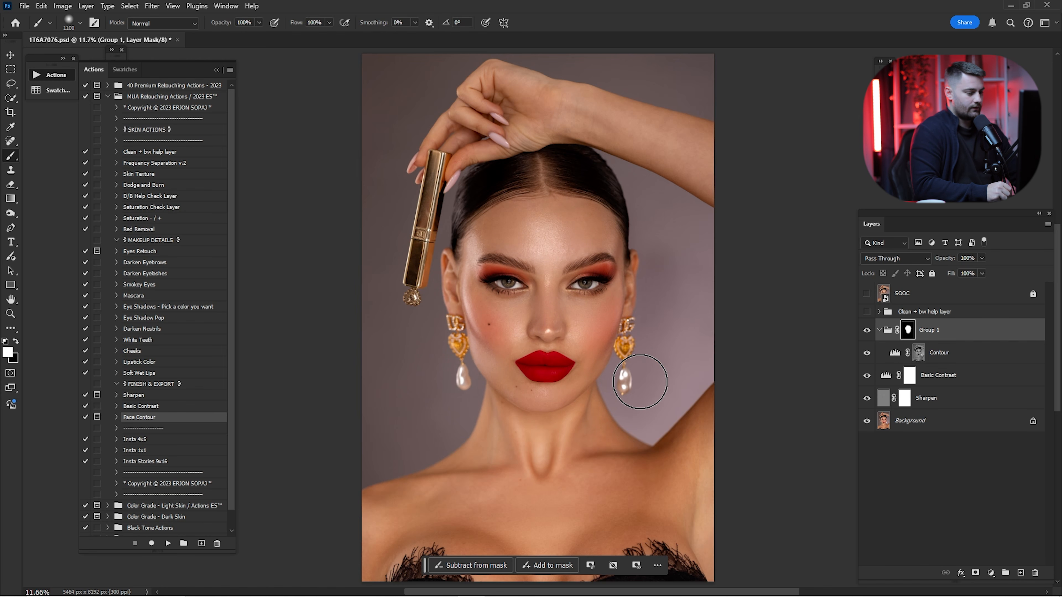
pyautogui.hotkey('ctrl', 'z')
pyautogui.press('x')
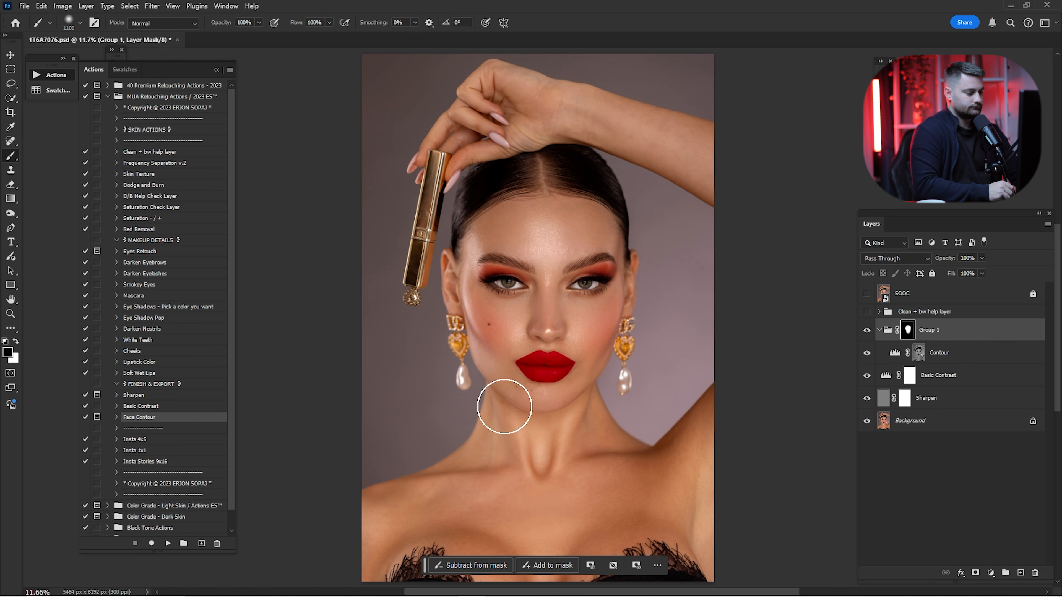
pyautogui.press('x')
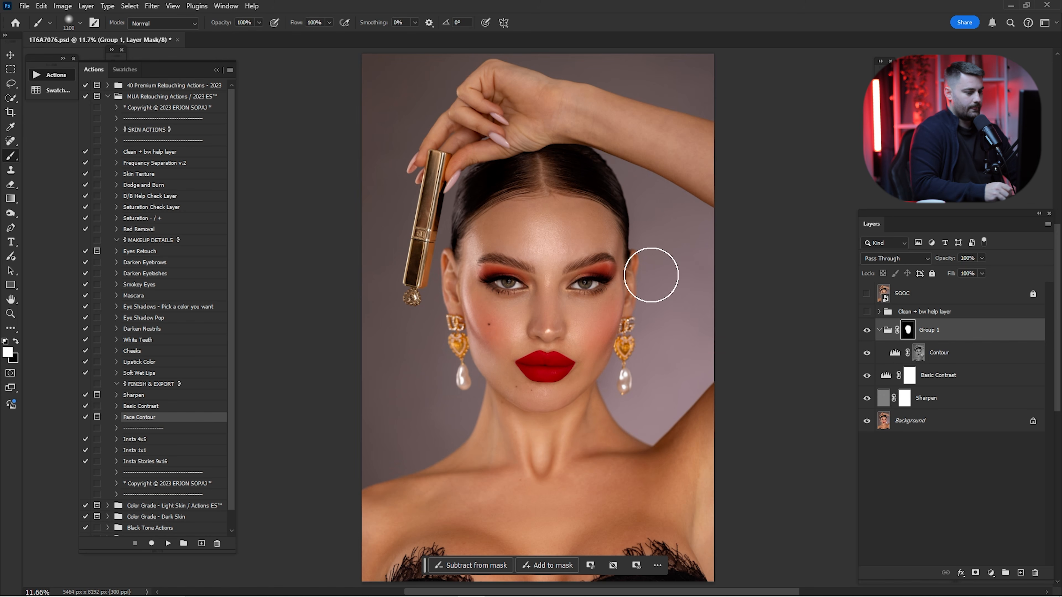
# Compare the portrait with and without the contour group, and lower the group's opacity to 69%.
pyautogui.click(868, 331)
pyautogui.click(868, 331)
pyautogui.click(868, 331)
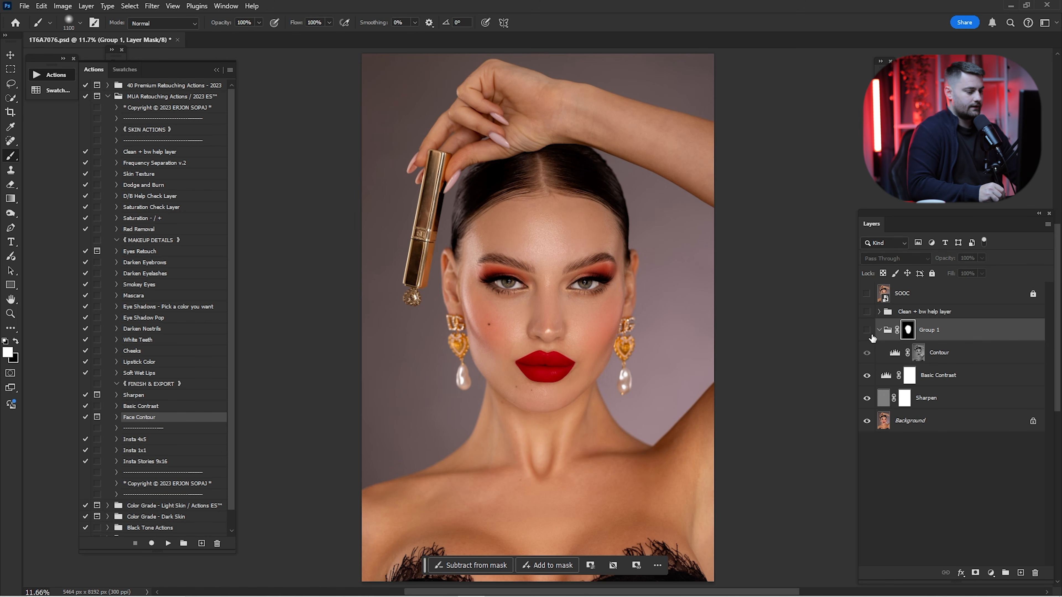
pyautogui.click(867, 331)
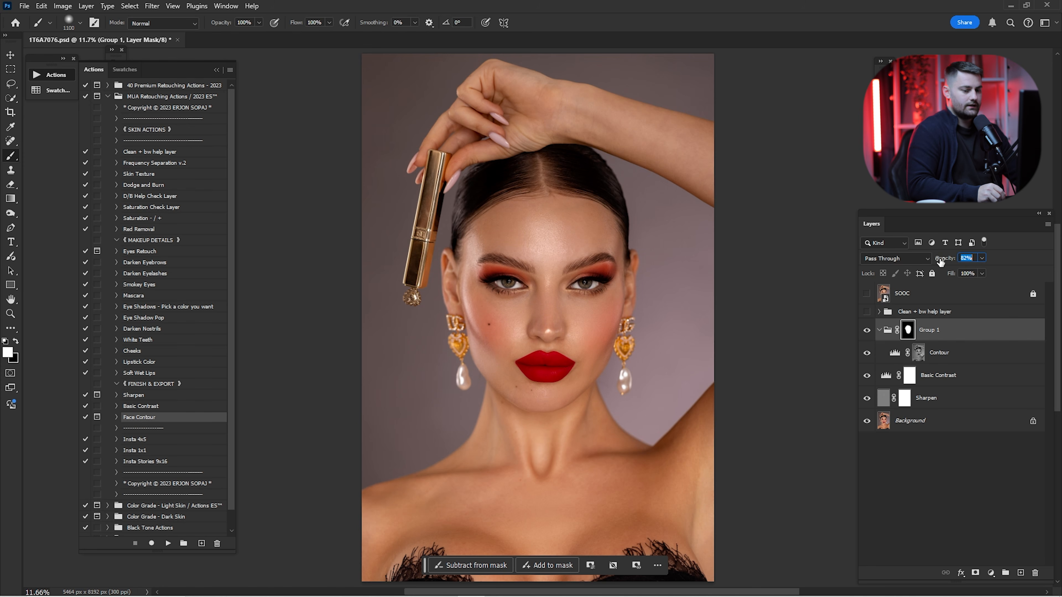
# Merge the contour group, Basic Contrast and Sharpen layers into the Background.
pyautogui.keyDown('shift'); pyautogui.click(909, 426); pyautogui.keyUp('shift')
pyautogui.rightClick(909, 426)
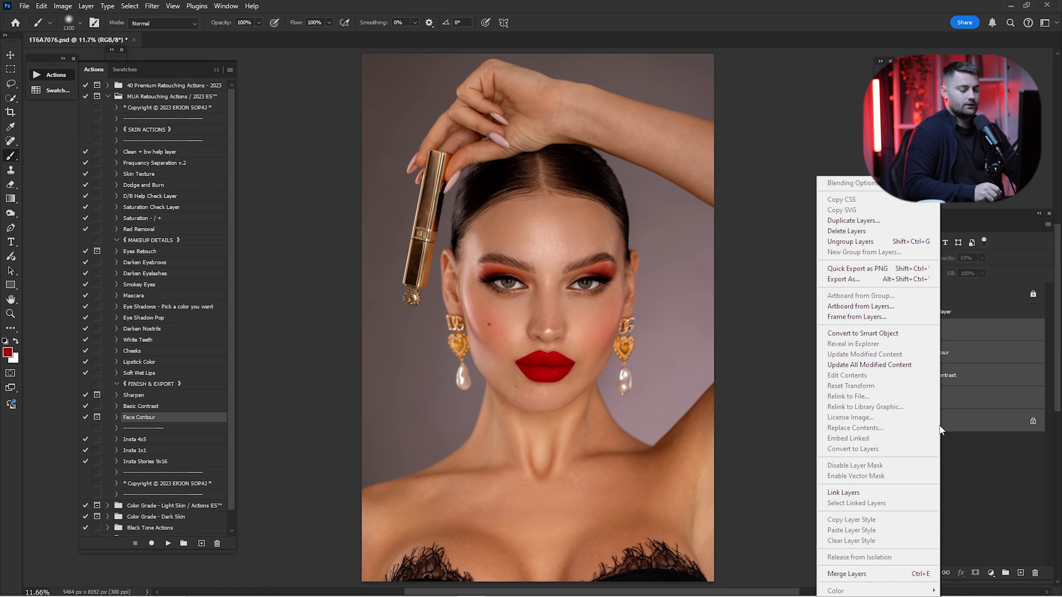
pyautogui.click(862, 574)
# Delete the Clean + bw help layer group and compare the retouched portrait with the SOOC layer.
pyautogui.click(907, 317)
pyautogui.click(866, 310)
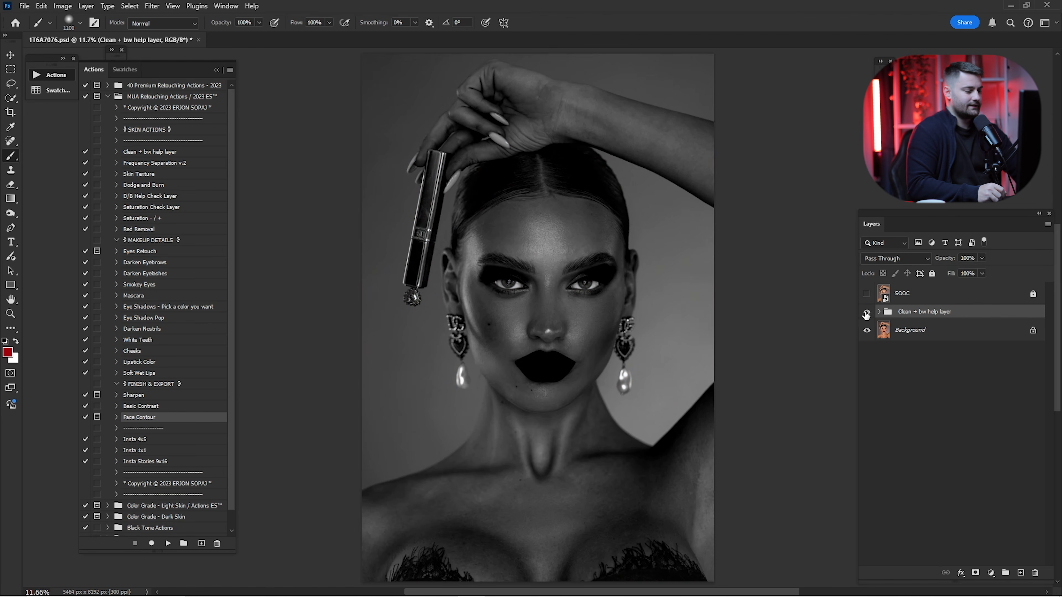
pyautogui.click(866, 310)
pyautogui.moveTo(903, 312); pyautogui.dragTo(899, 289)
pyautogui.click(866, 289)
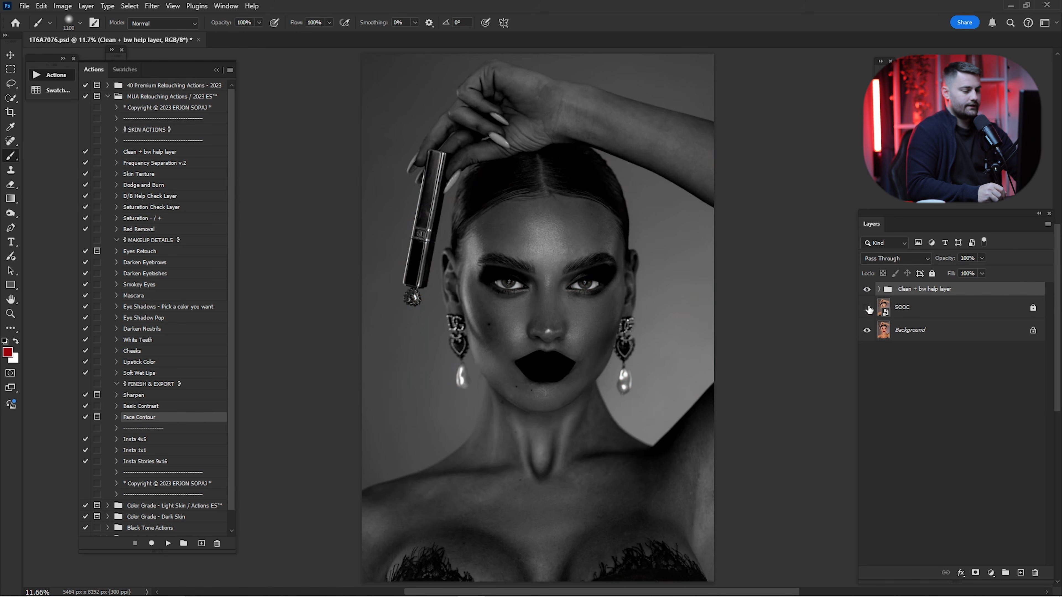
pyautogui.press('Delete')
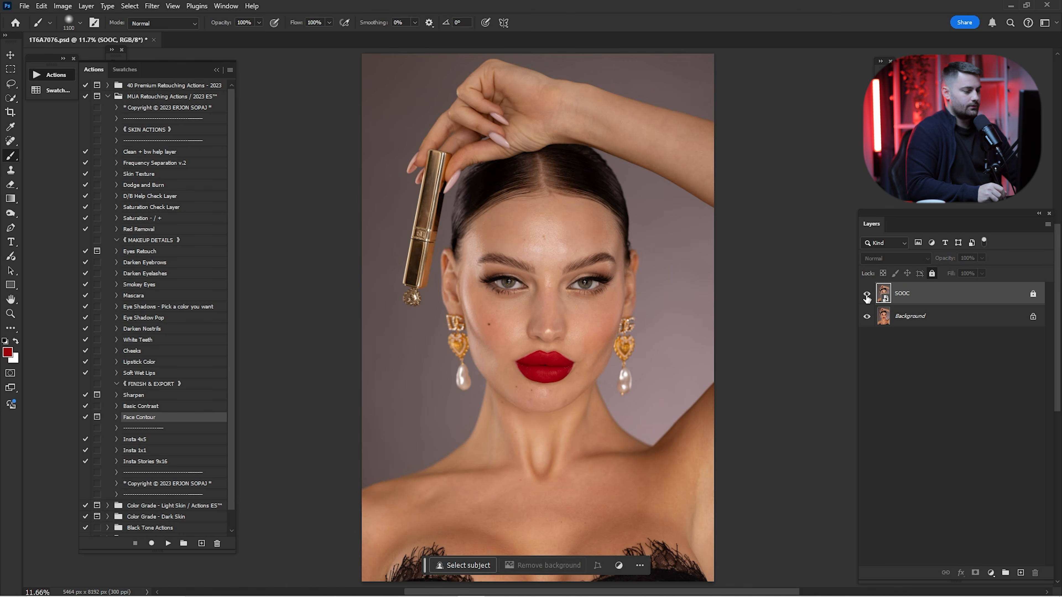
pyautogui.click(866, 294)
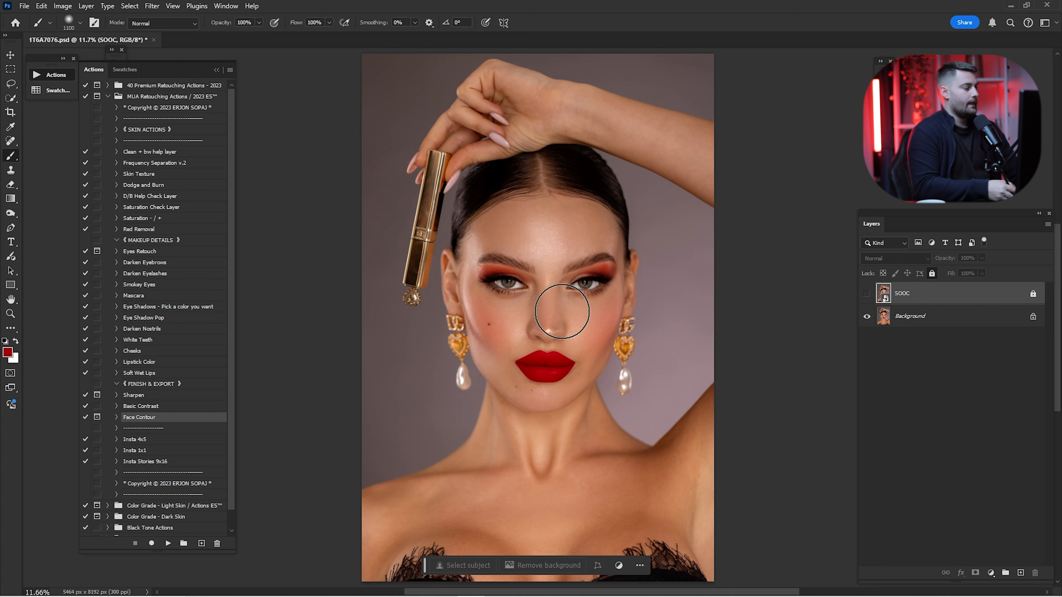
# Try to run the Elegance Look / 2024 action with the SOOC layer selected.
pyautogui.click(107, 97)
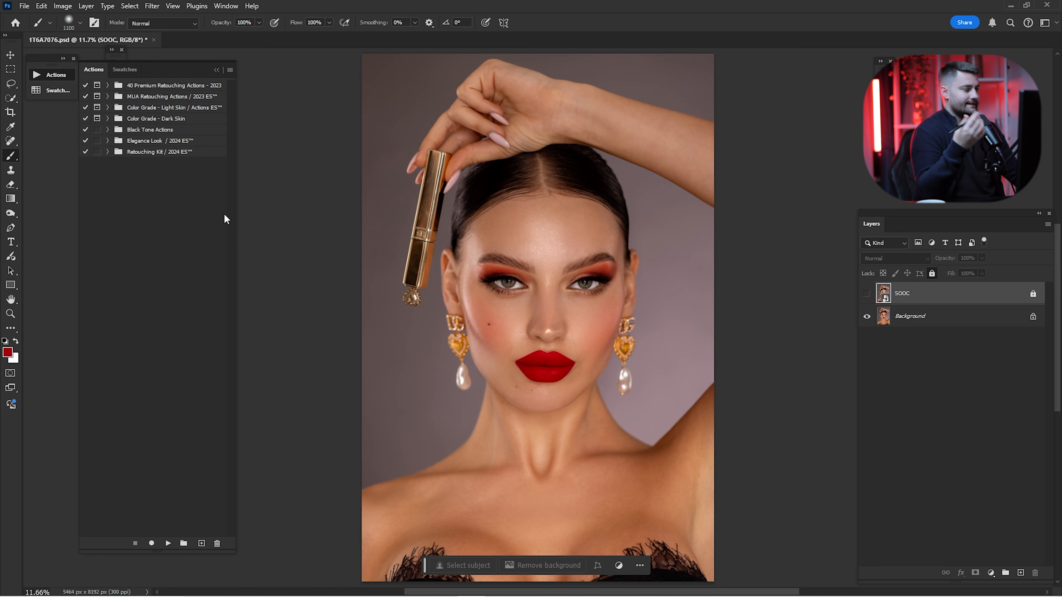
pyautogui.click(108, 141)
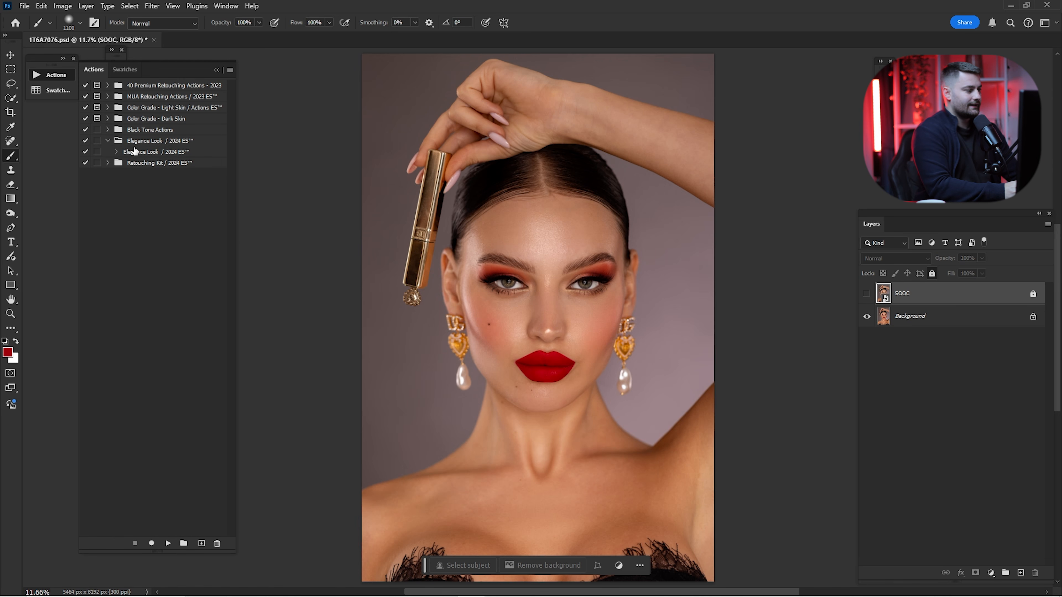
pyautogui.click(137, 152)
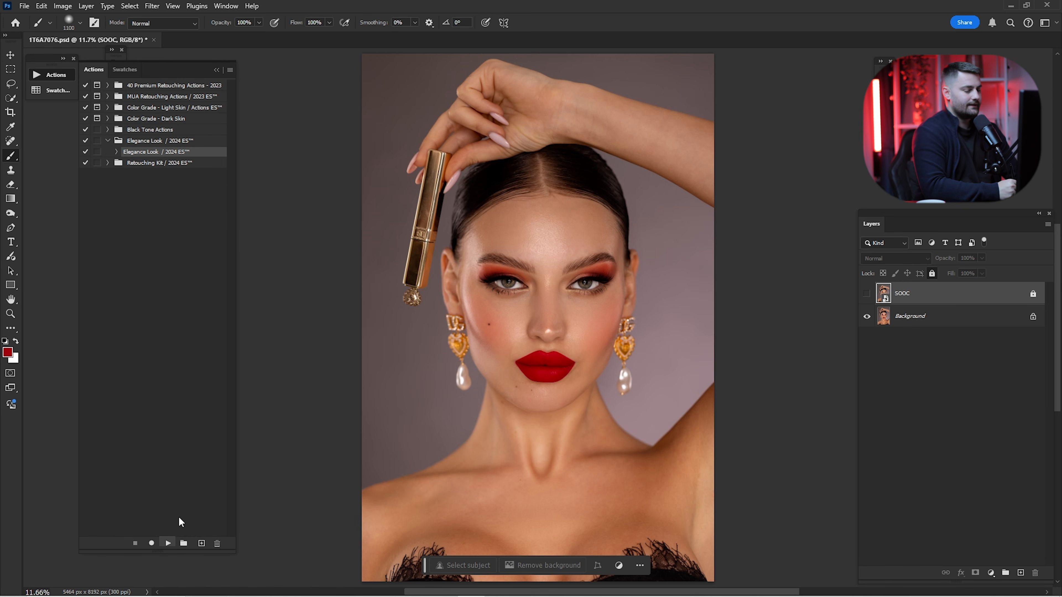
pyautogui.click(167, 543)
pyautogui.click(528, 226)
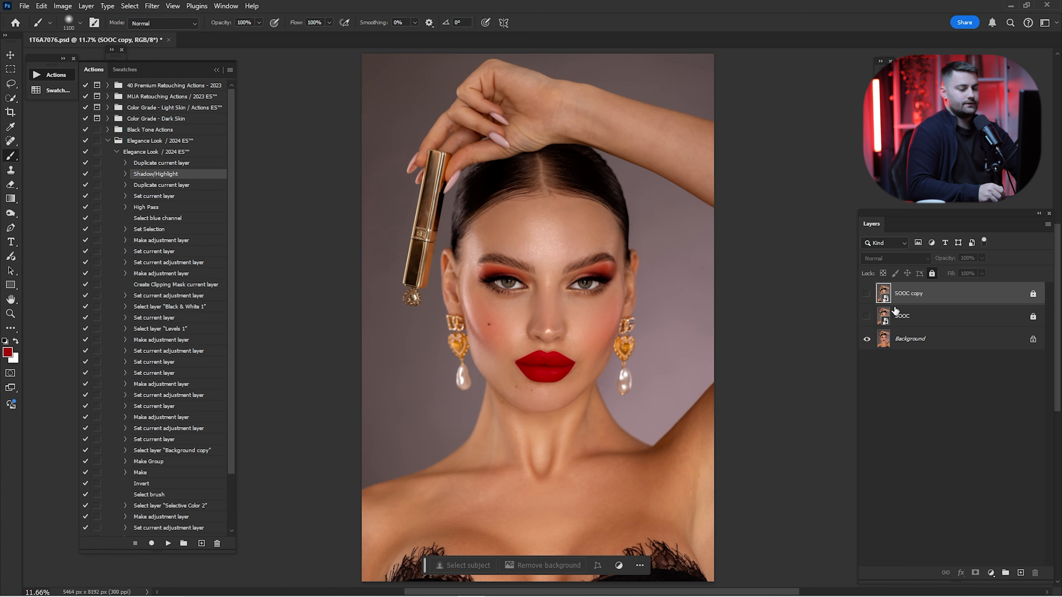
# Delete the SOOC copy layer left by the stopped action.
pyautogui.click(919, 316)
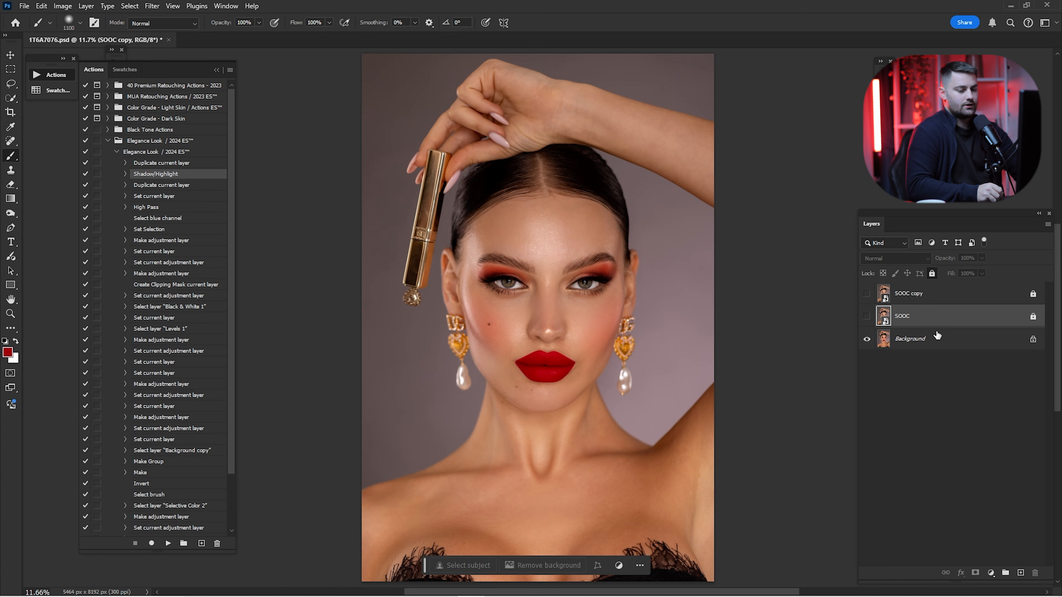
pyautogui.click(919, 300)
pyautogui.click(932, 273)
pyautogui.click(1036, 573)
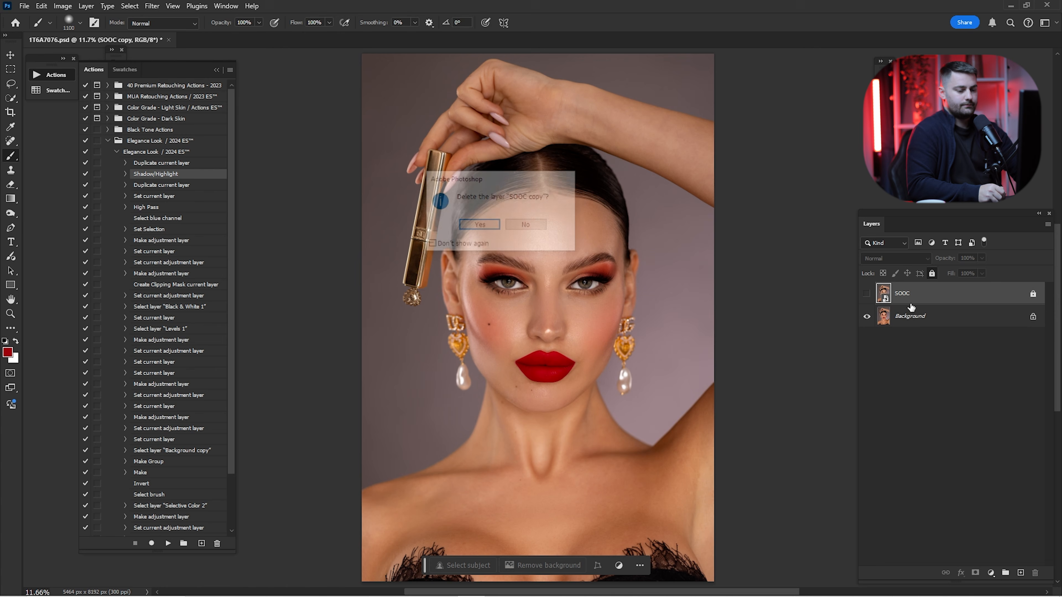
pyautogui.press('Return')
# Run the Elegance Look / 2024 action on the Background layer, then select and collapse its layer group.
pyautogui.click(116, 153)
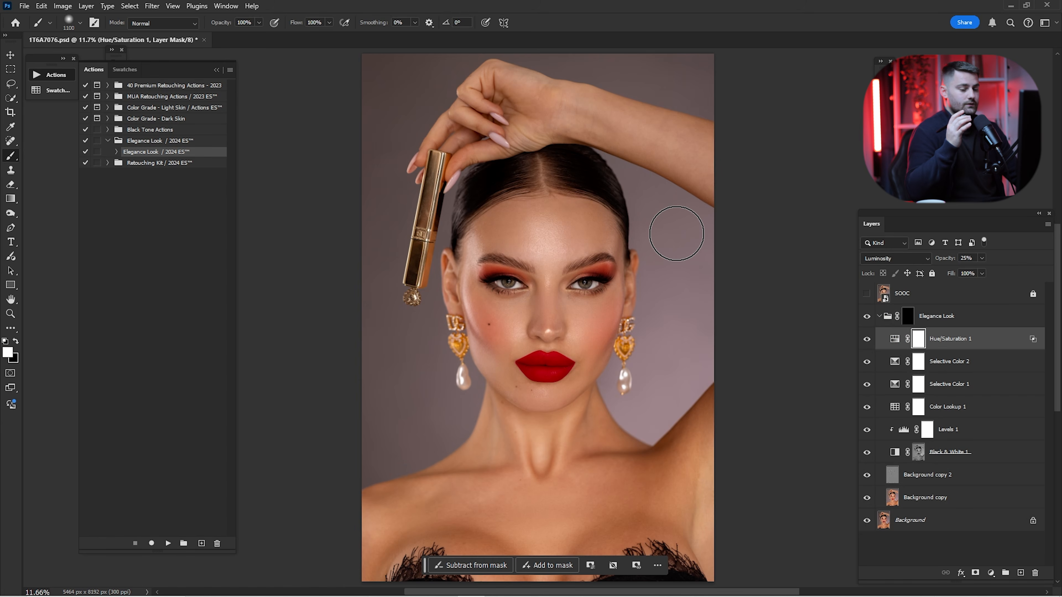
pyautogui.click(885, 321)
pyautogui.click(879, 315)
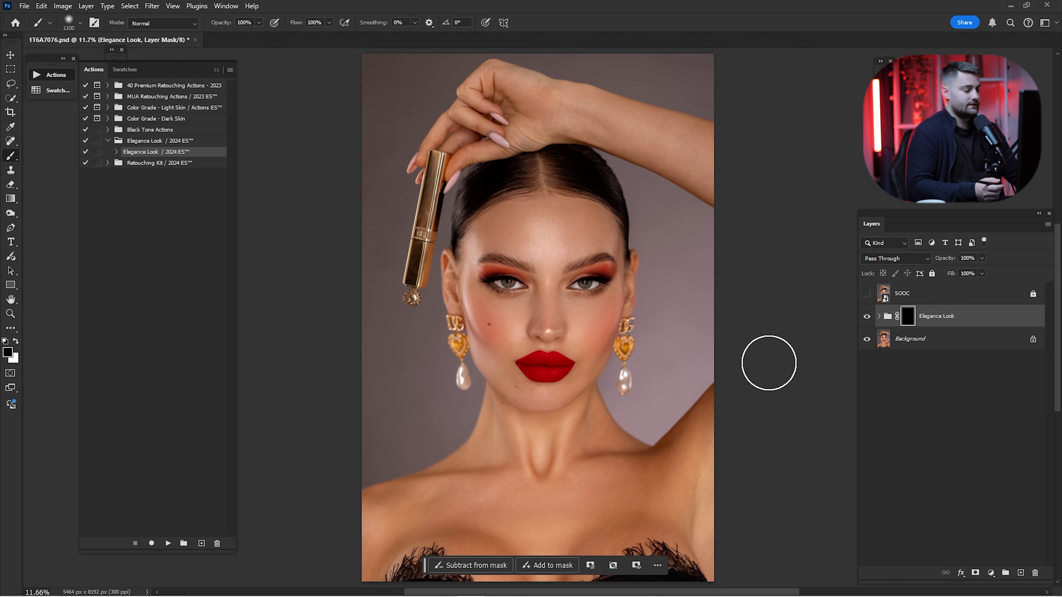
# Temporarily invert the Elegance Look group's mask to white and compare the portrait with and without the effect.
pyautogui.hotkey('ctrl', 'i')
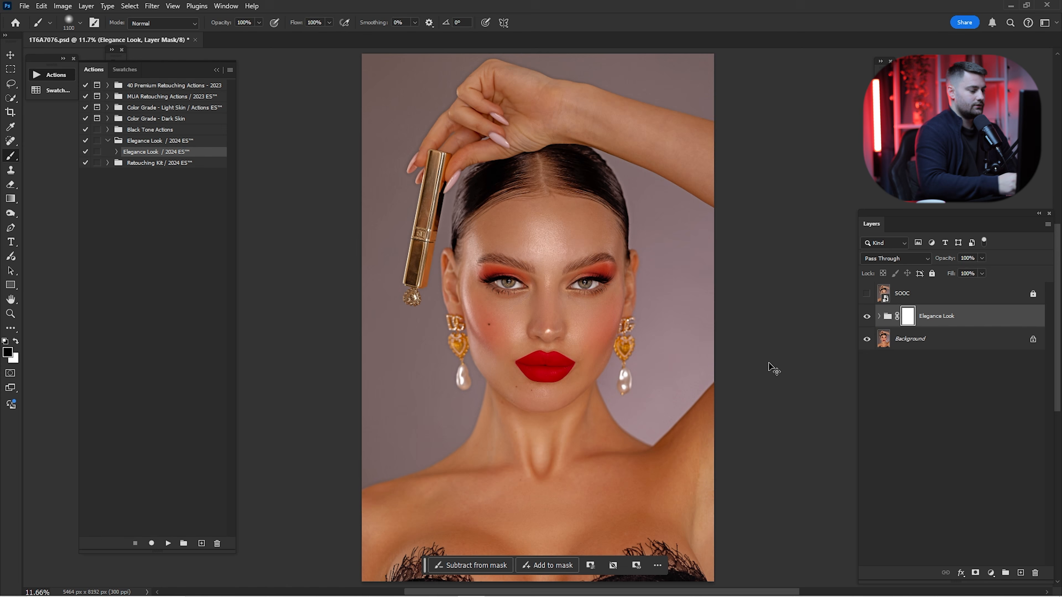
pyautogui.click(867, 316)
pyautogui.click(866, 315)
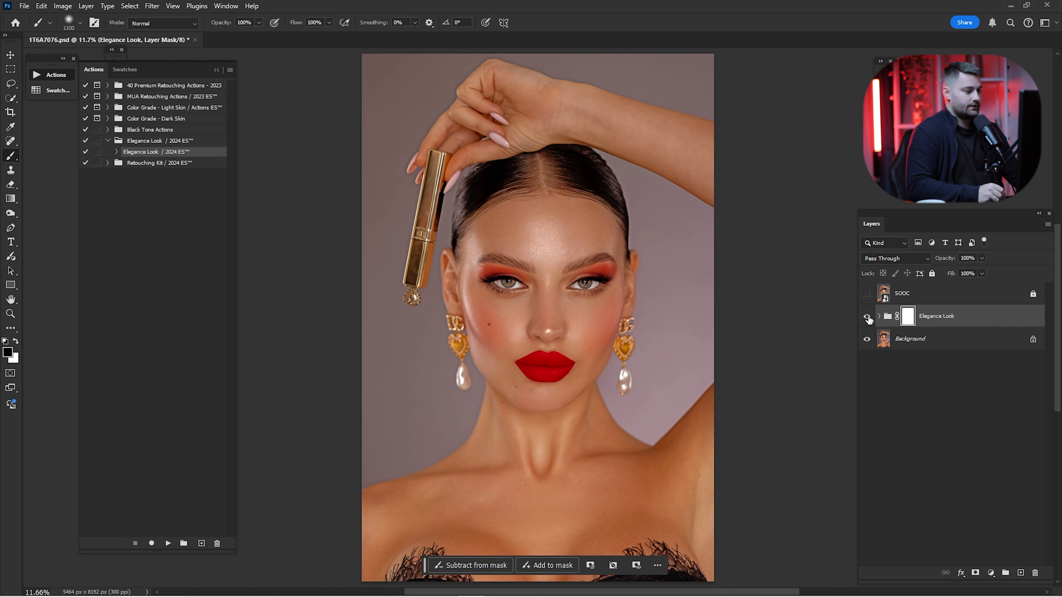
pyautogui.click(867, 314)
pyautogui.click(867, 317)
pyautogui.click(867, 315)
pyautogui.click(866, 317)
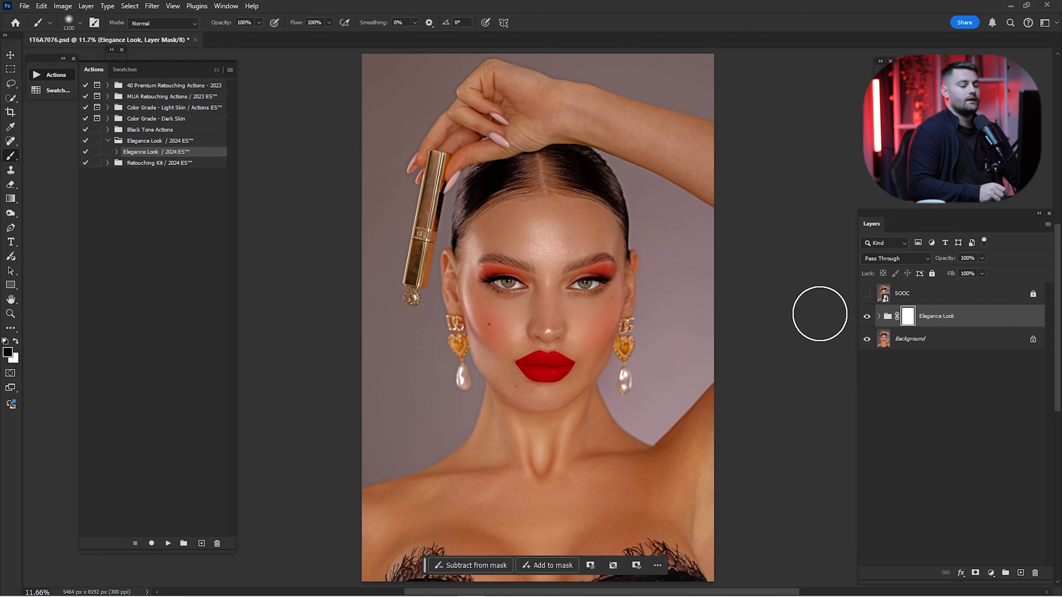
pyautogui.press('z')
pyautogui.press('b')
pyautogui.hotkey('ctrl', 'i')
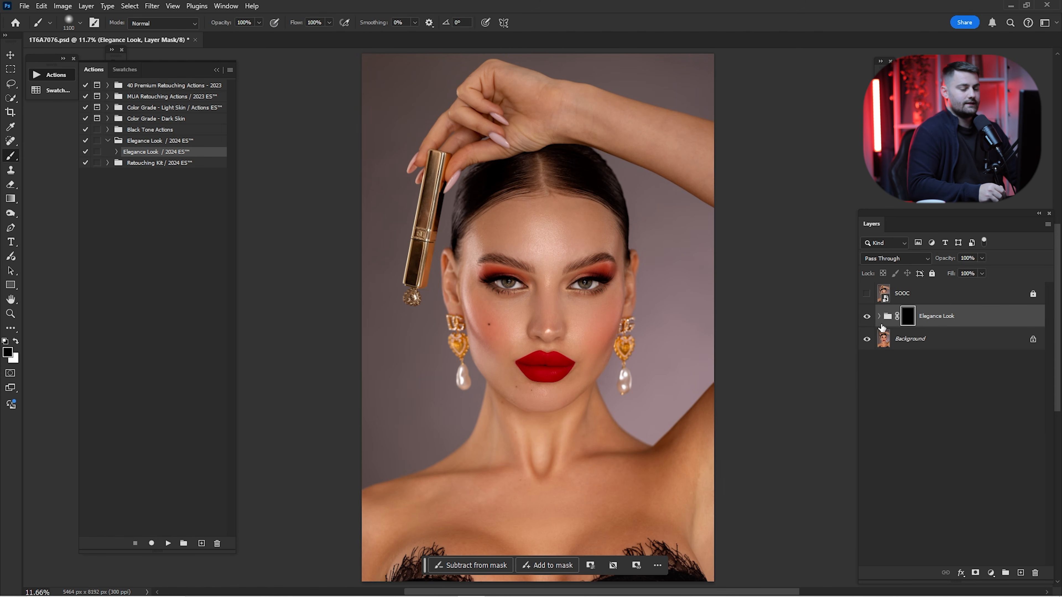
# Paint the Elegance Look group's mask white over the face and forehead with a soft brush.
pyautogui.press('z')
pyautogui.moveTo(556, 294); pyautogui.dragTo(579, 295)
pyautogui.press('x')
pyautogui.press(']')
pyautogui.press(']')
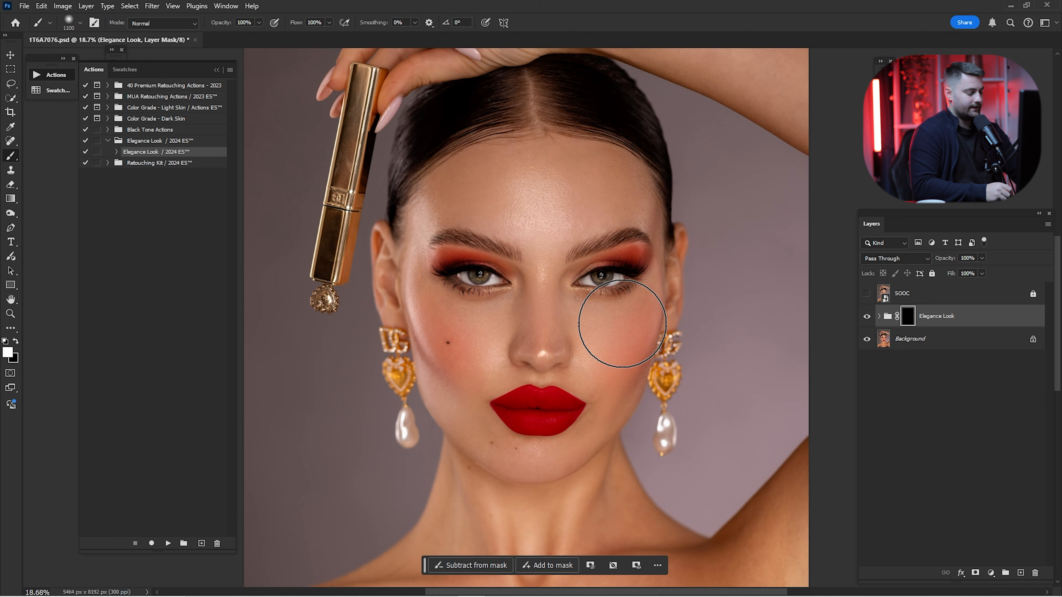
pyautogui.moveTo(486, 245)
pyautogui.mouseDown()
pyautogui.moveTo(539, 288)
pyautogui.moveTo(538, 302)
pyautogui.moveTo(537, 197)
pyautogui.mouseUp()
pyautogui.press('[')
pyautogui.press('[')
pyautogui.press('[')
pyautogui.press('[')
pyautogui.press('[')
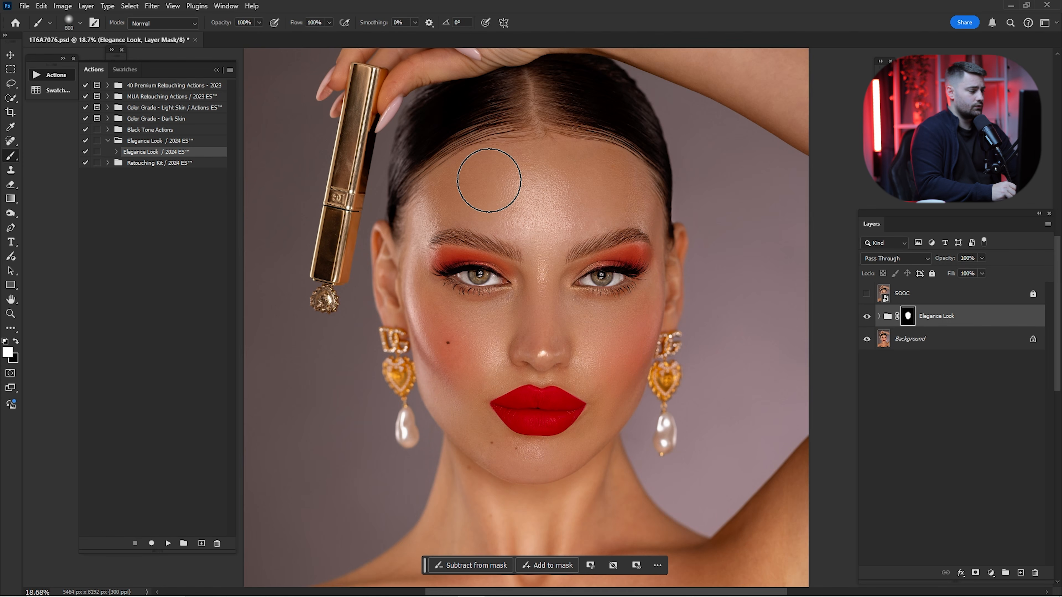
pyautogui.press('[')
pyautogui.press('[')
# Paint the Elegance Look mask white over the neck, shoulders and chest with an enlarged soft brush.
pyautogui.moveTo(521, 422); pyautogui.dragTo(560, 220)
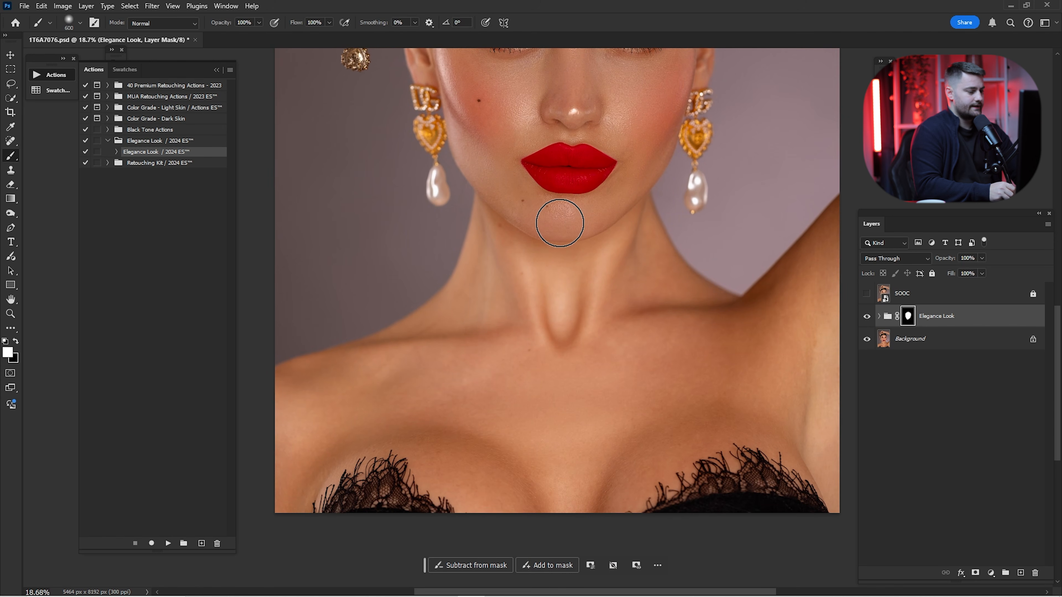
pyautogui.press(']')
pyautogui.press(']')
pyautogui.press(']')
pyautogui.moveTo(414, 395)
pyautogui.mouseDown()
pyautogui.moveTo(375, 395)
pyautogui.moveTo(446, 433)
pyautogui.moveTo(519, 386)
pyautogui.mouseUp()
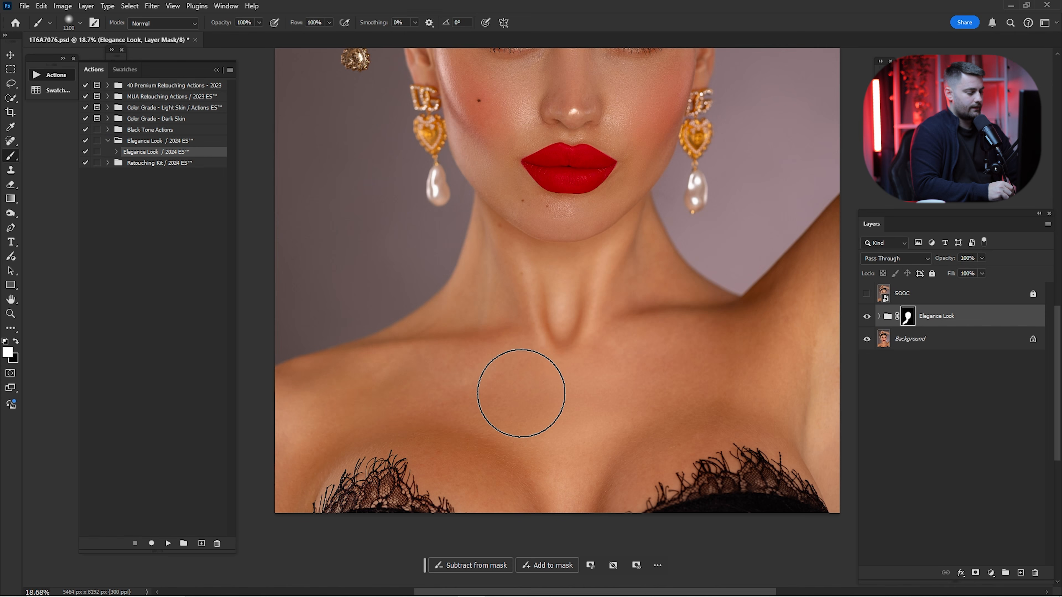
pyautogui.press('z')
pyautogui.press('b')
pyautogui.press(']')
pyautogui.press(']')
pyautogui.press(']')
pyautogui.press(']')
pyautogui.press(']')
pyautogui.press(']')
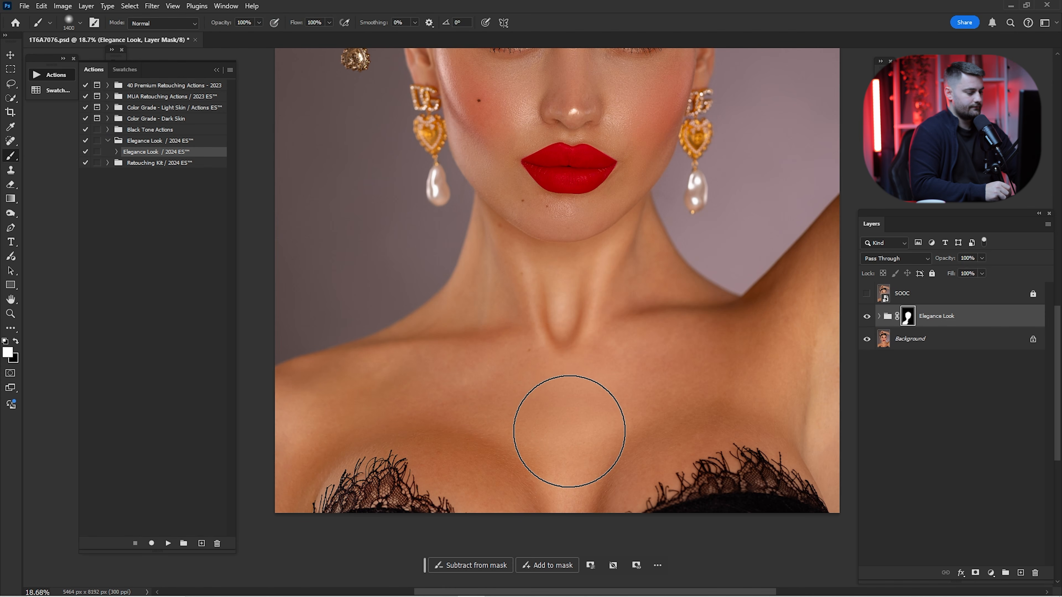
pyautogui.moveTo(562, 424)
pyautogui.mouseDown()
pyautogui.moveTo(595, 491)
pyautogui.moveTo(755, 459)
pyautogui.moveTo(739, 458)
pyautogui.mouseUp()
pyautogui.moveTo(773, 179); pyautogui.dragTo(693, 294)
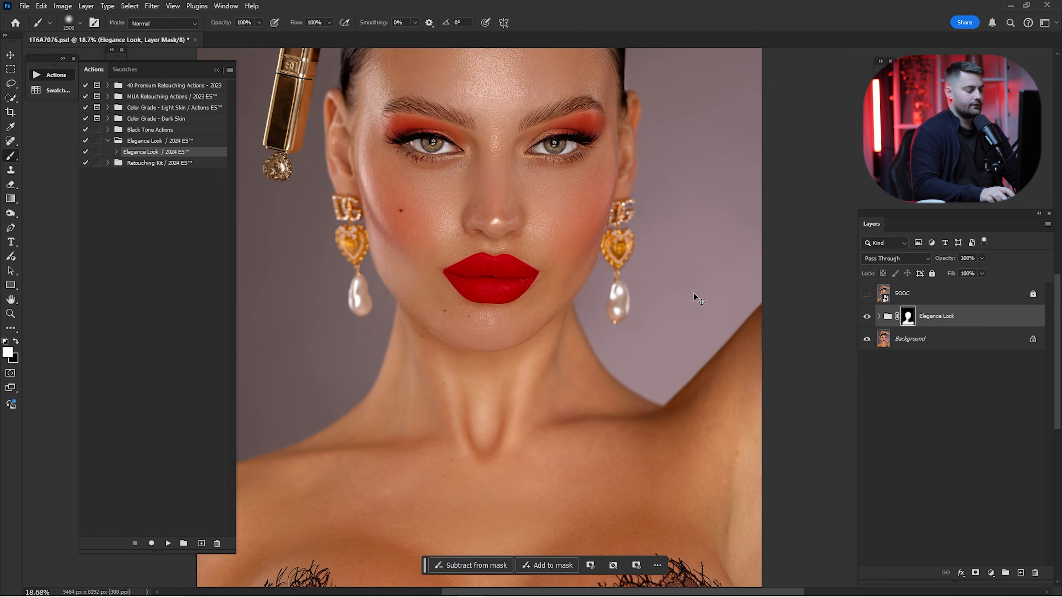
# Hide the Elegance Look group and select the woman as the subject on the Background layer.
pyautogui.hotkey('ctrl', '0')
pyautogui.click(867, 317)
pyautogui.click(957, 338)
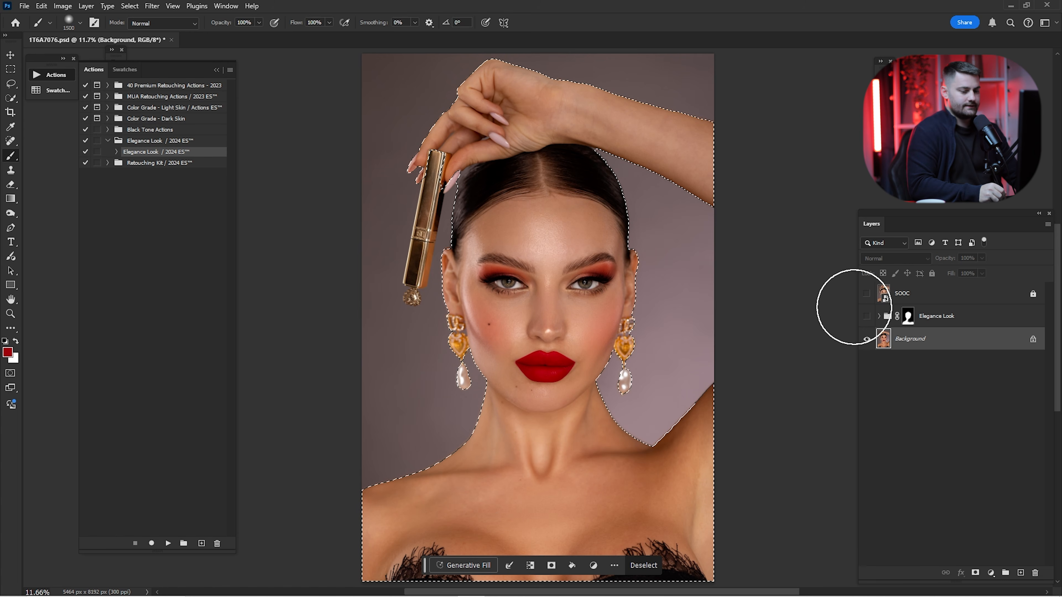
# Show the Elegance Look group again, paint its mask white over the body within the selection using a 2100-pixel brush, and deselect.
pyautogui.click(866, 316)
pyautogui.click(912, 317)
pyautogui.press(']')
pyautogui.press(']')
pyautogui.press(']')
pyautogui.press(']')
pyautogui.press(']')
pyautogui.press(']')
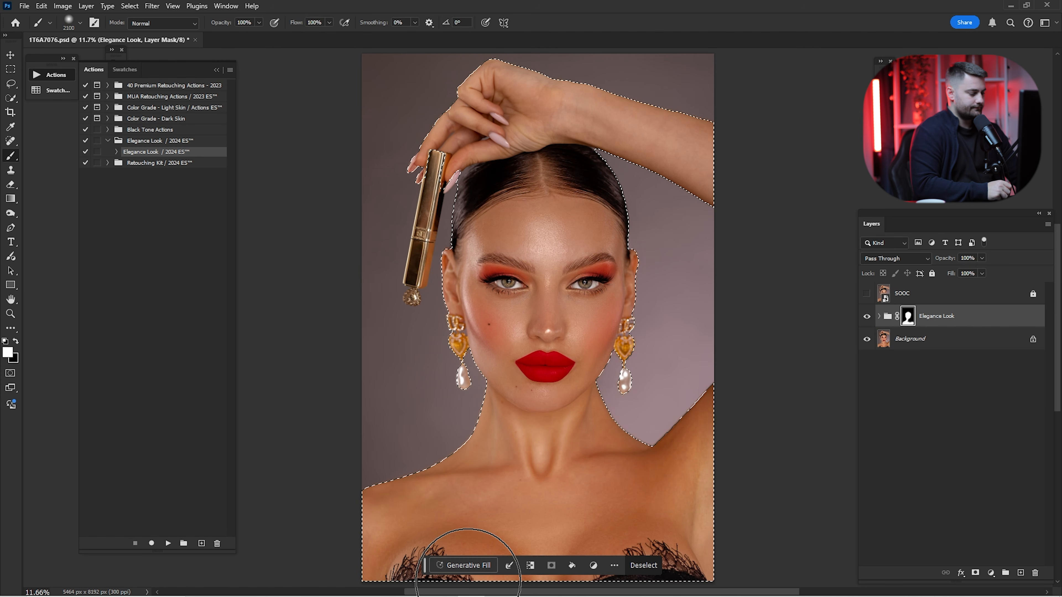
pyautogui.hotkey('ctrl', 'd')
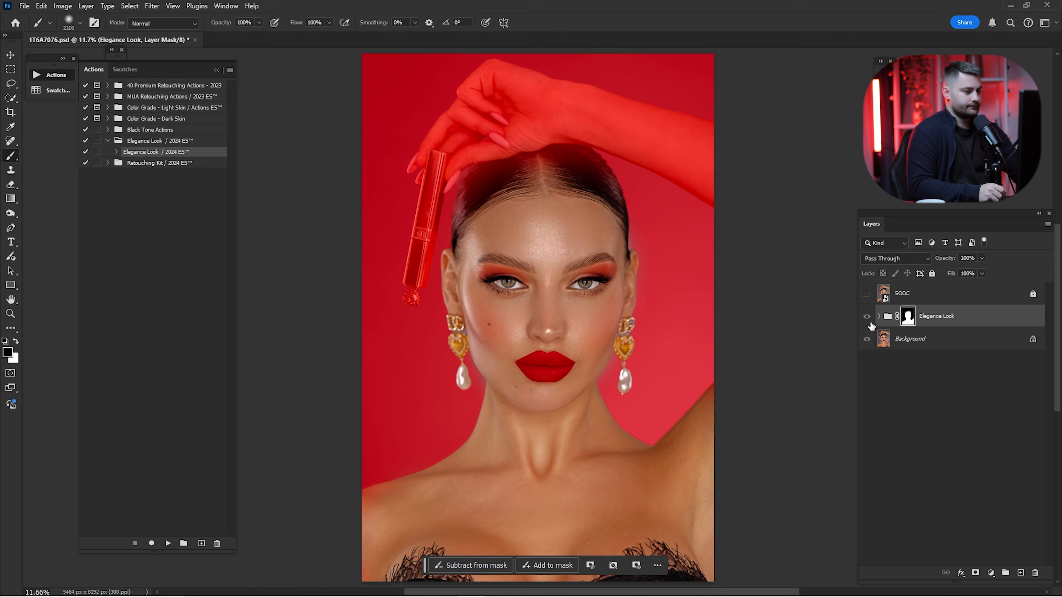
# Check the Elegance Look mask with the red overlay and compare the portrait with and without the group.
pyautogui.press('\\')
pyautogui.press('\\')
pyautogui.click(866, 317)
pyautogui.click(866, 317)
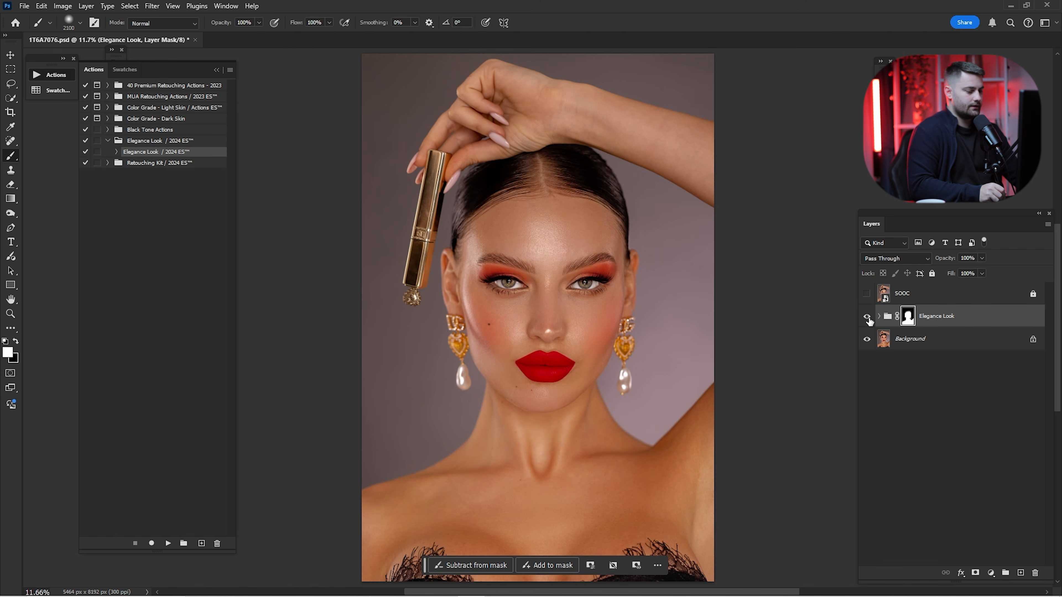
pyautogui.click(867, 317)
pyautogui.click(868, 317)
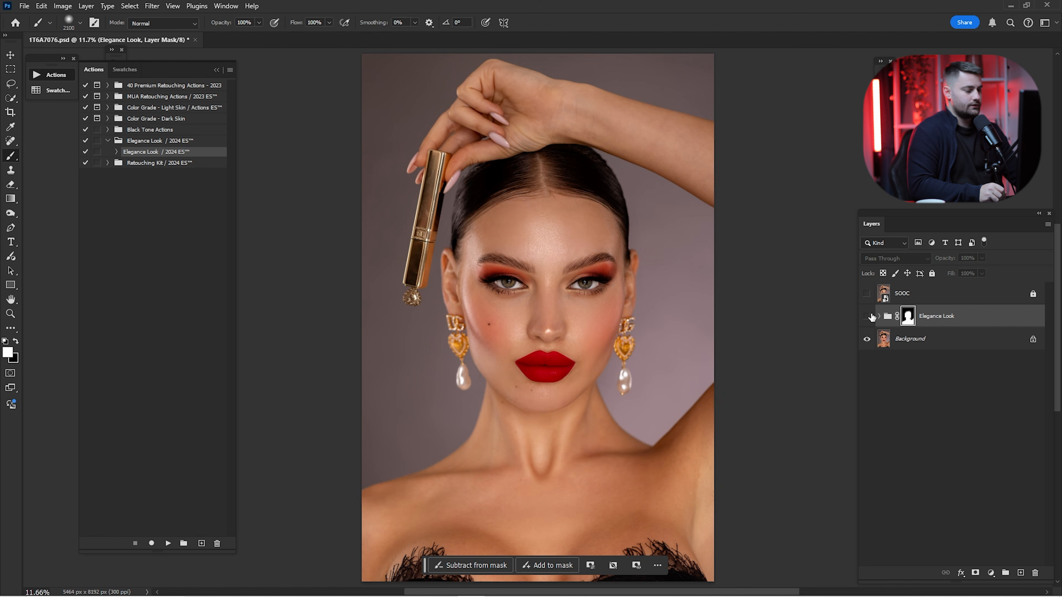
pyautogui.click(868, 316)
pyautogui.press('z')
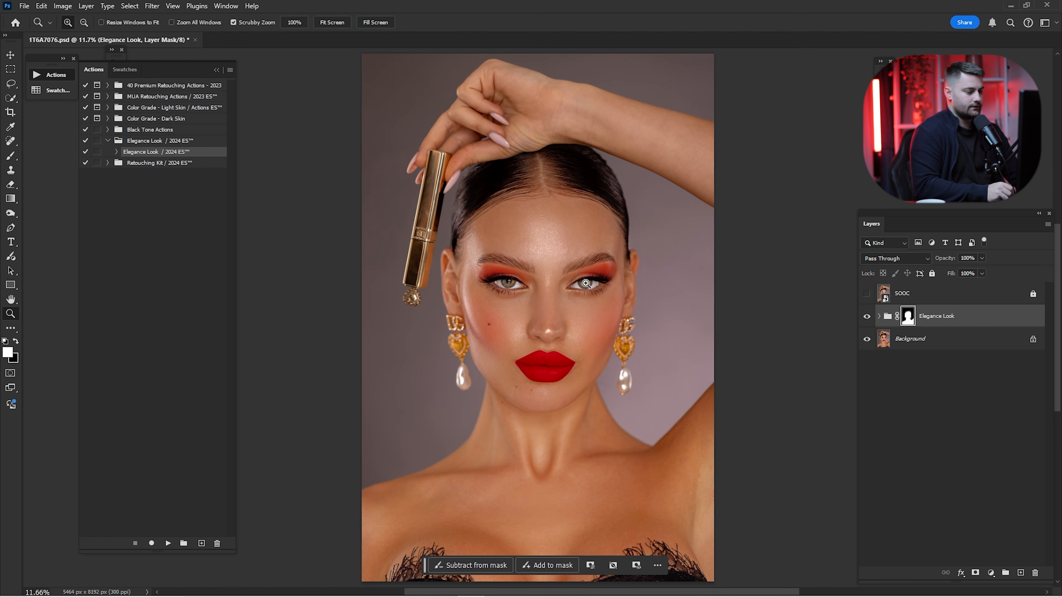
# Compare the eye area up close with and without the Elegance Look group.
pyautogui.moveTo(619, 319); pyautogui.dragTo(661, 348)
pyautogui.press('b')
pyautogui.click(865, 319)
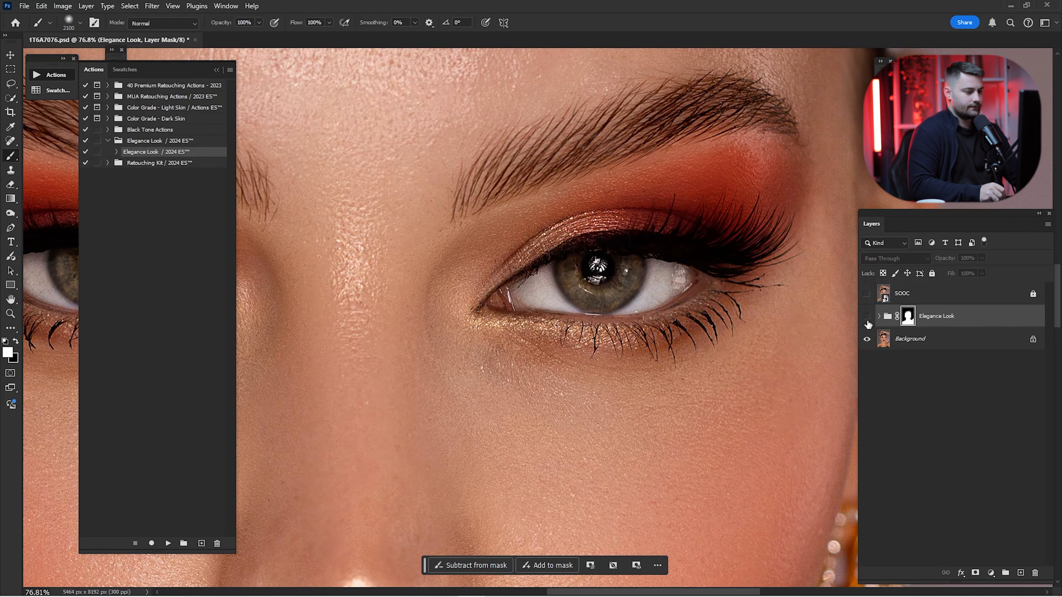
pyautogui.click(867, 319)
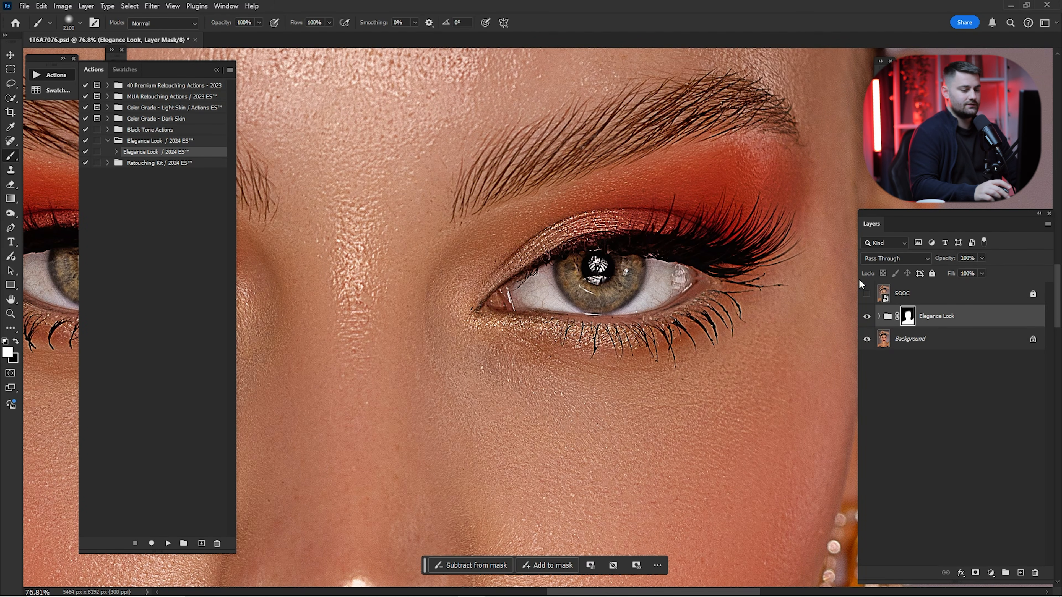
pyautogui.hotkey('ctrl', '0')
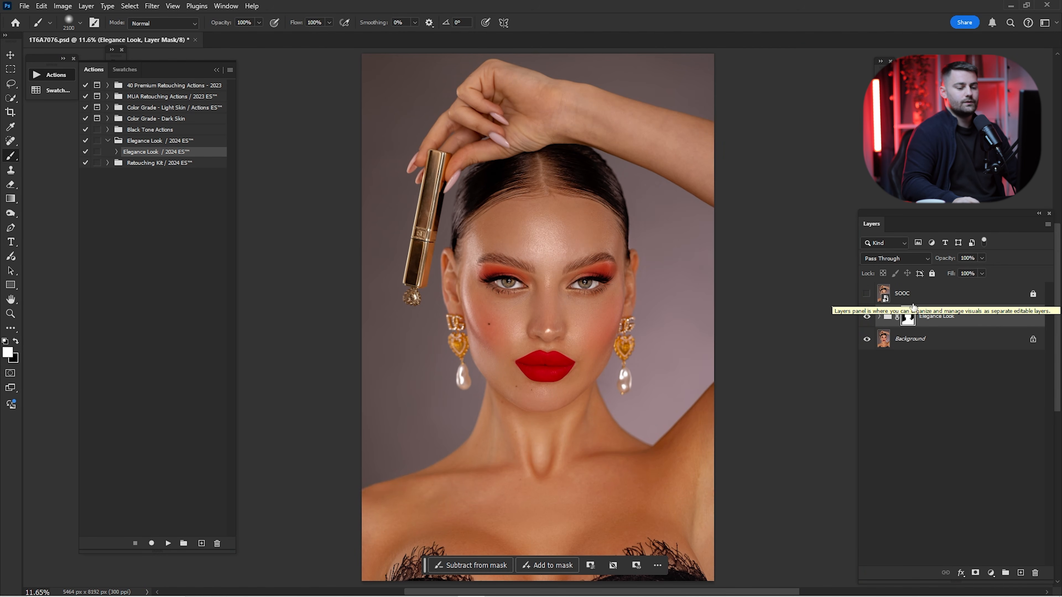
# Split the Elegance Look group's underlying-layer shadow slider in Blend If to about 0 / 135, and compare the group on and off.
pyautogui.doubleClick(1027, 325)
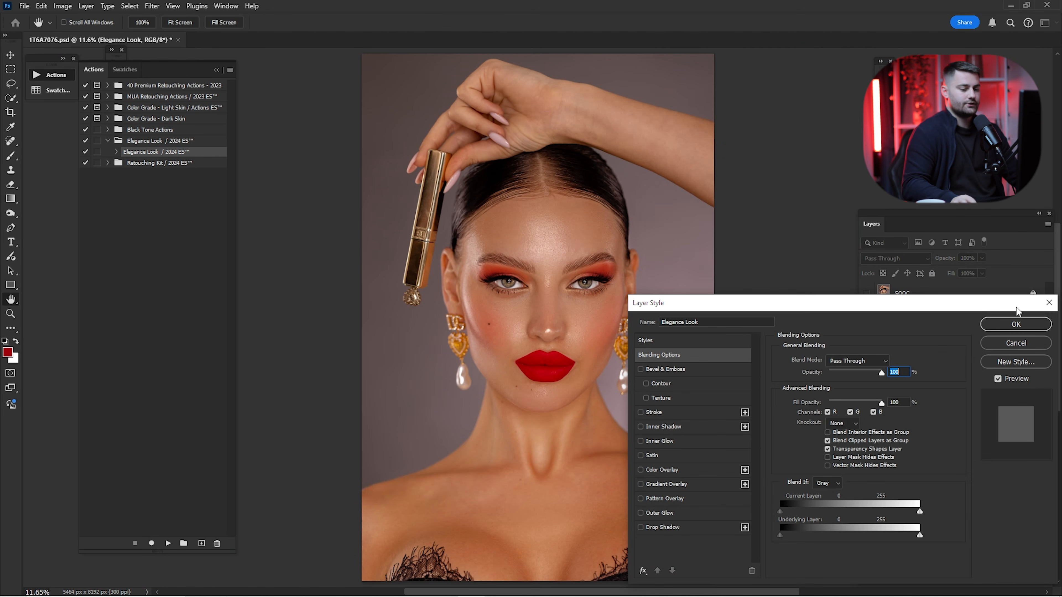
pyautogui.moveTo(876, 309); pyautogui.dragTo(910, 239)
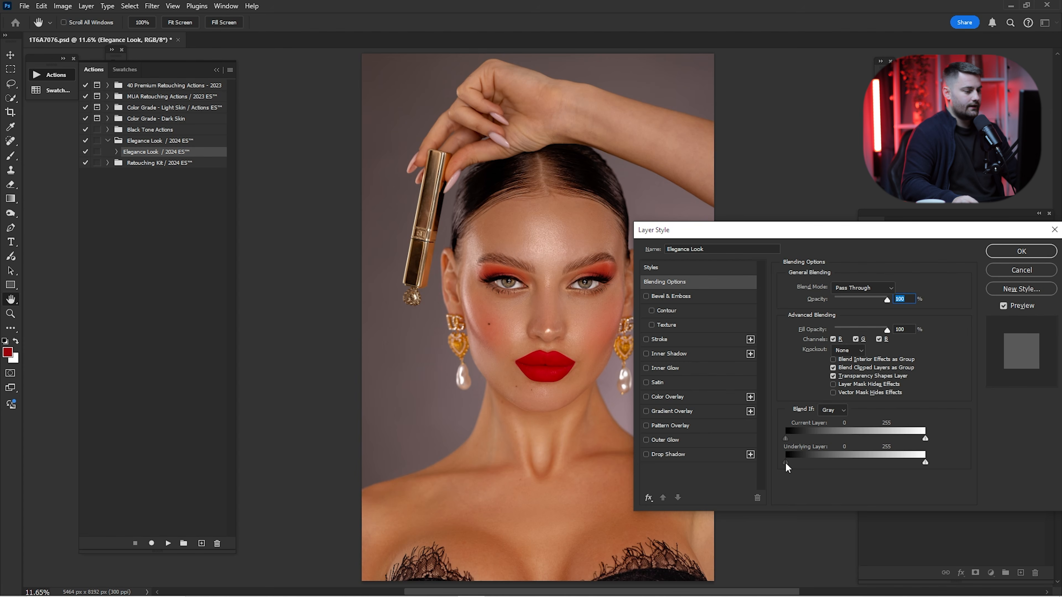
pyautogui.moveTo(785, 463); pyautogui.dragTo(865, 461)
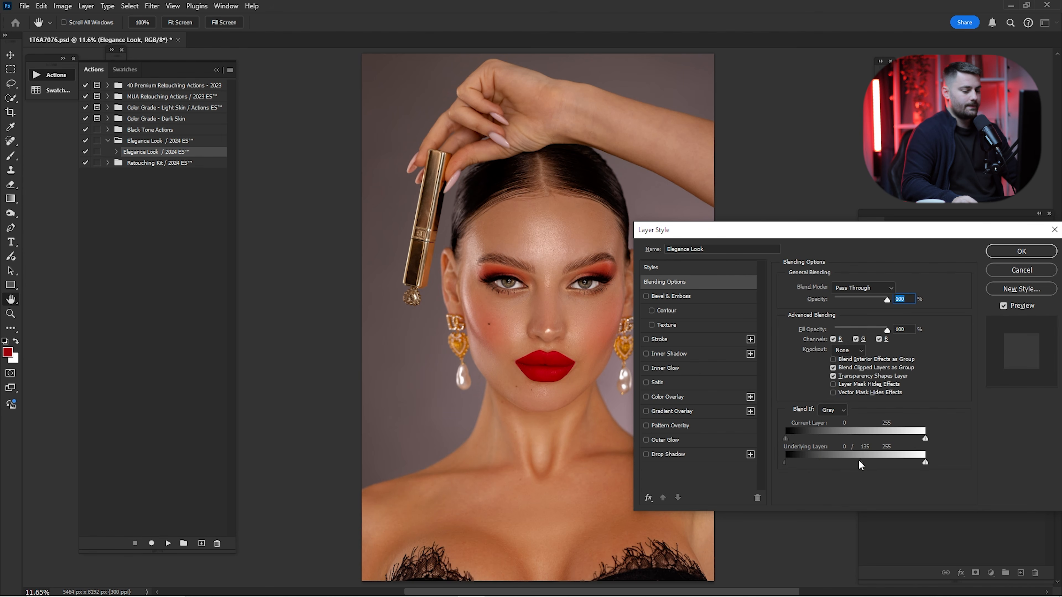
pyautogui.click(1020, 251)
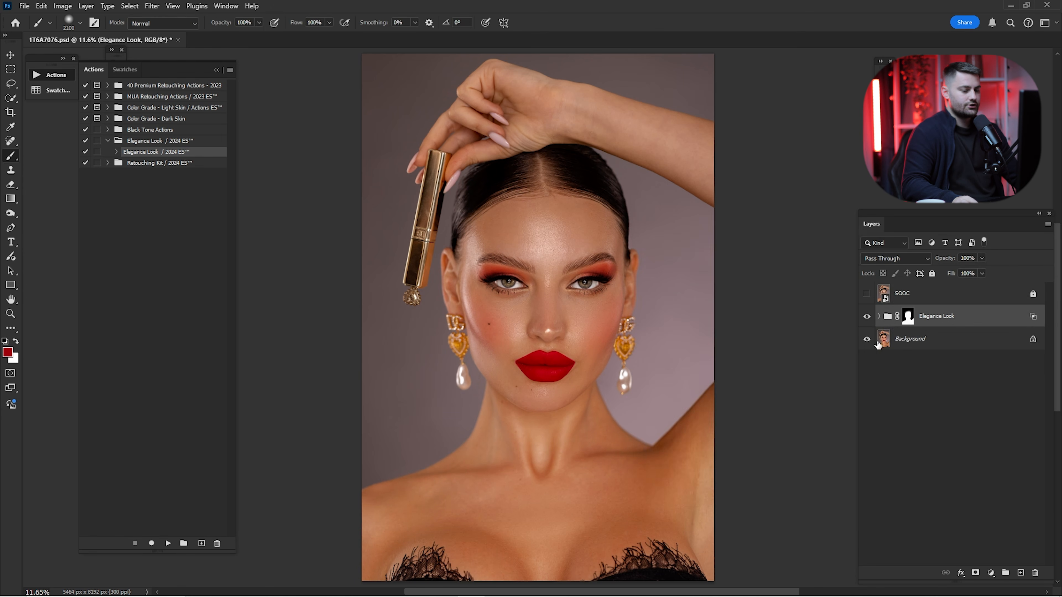
pyautogui.click(866, 317)
pyautogui.click(867, 317)
pyautogui.click(866, 317)
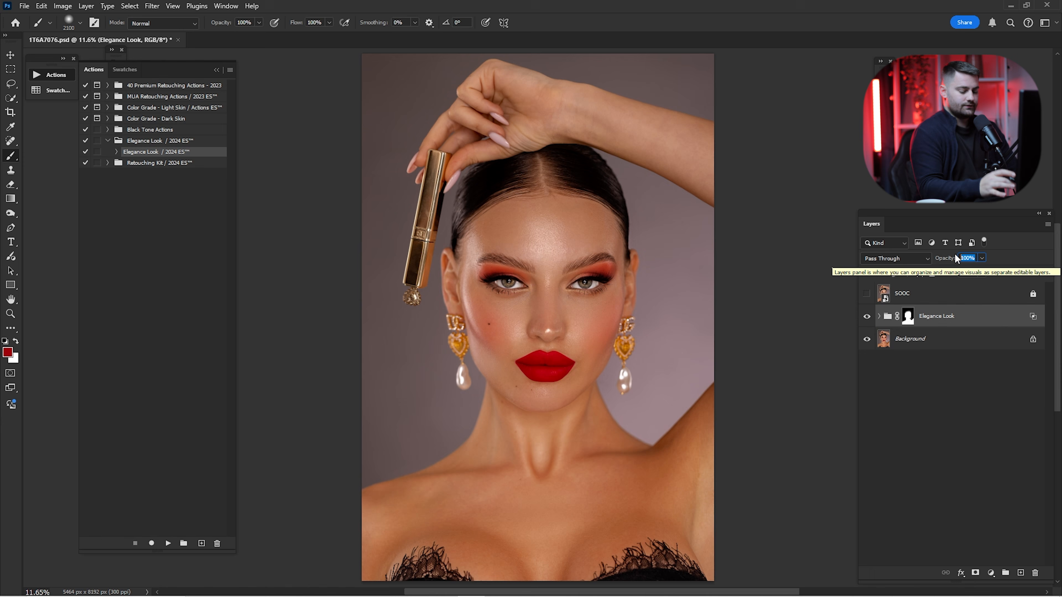
# Set the Elegance Look group's opacity to 40% and compare the portrait with and without it.
pyautogui.write('40')
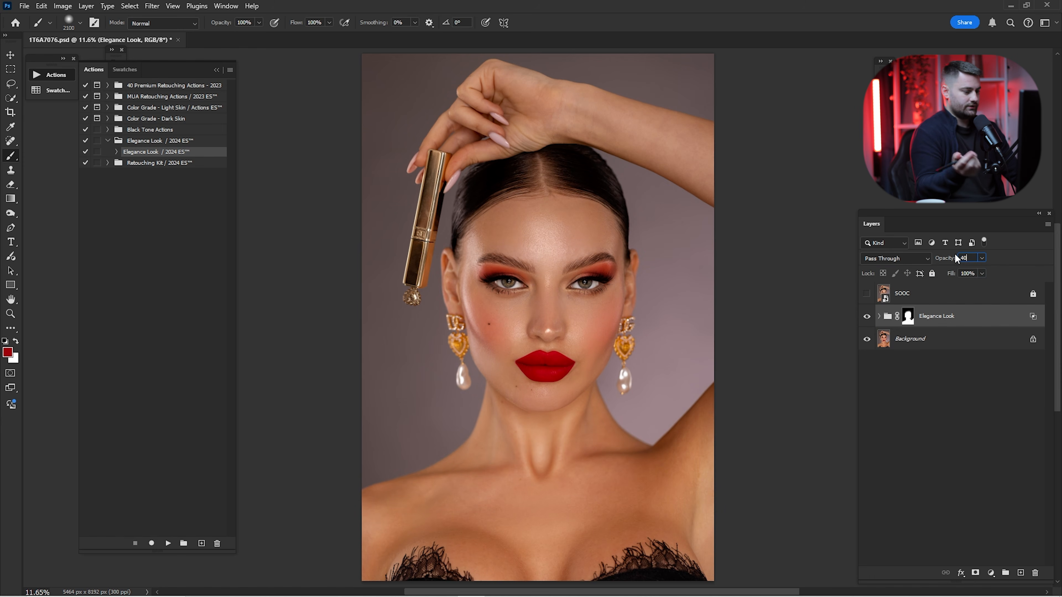
pyautogui.click(866, 316)
pyautogui.click(867, 317)
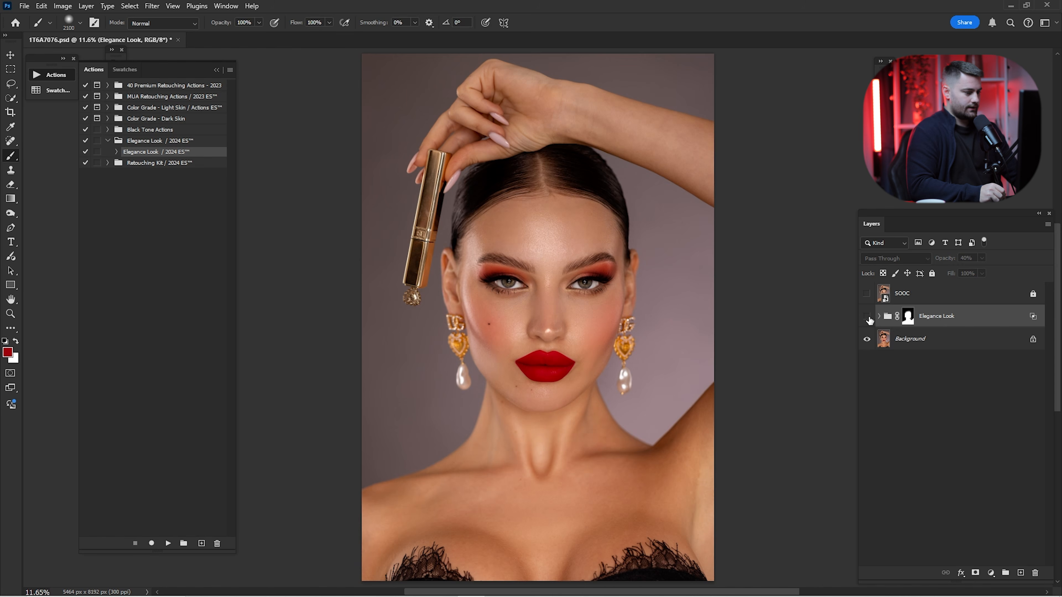
pyautogui.click(866, 316)
# Merge the Elegance Look group with the Background layer.
pyautogui.press('z')
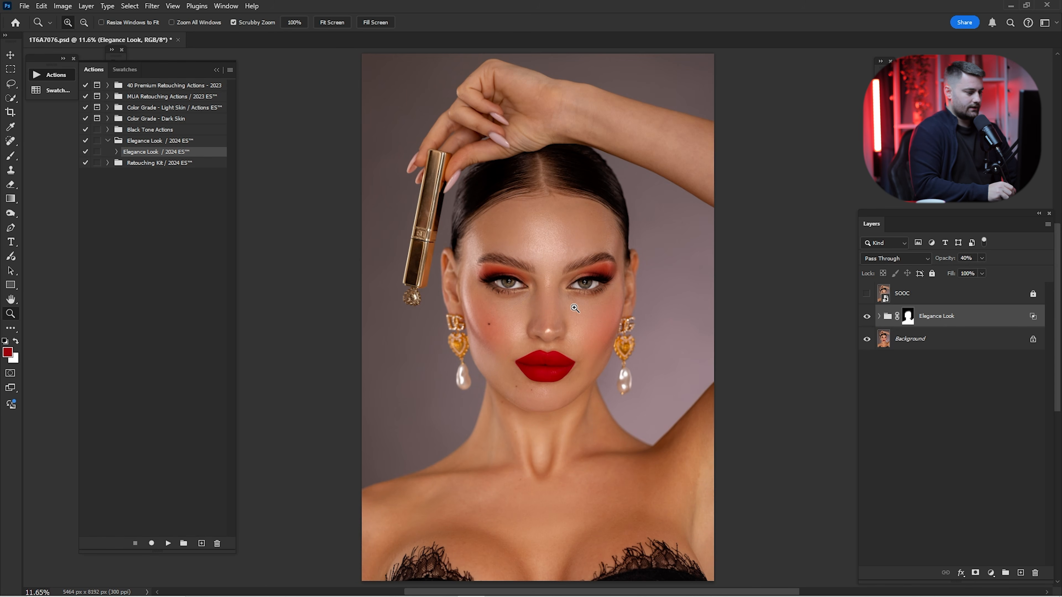
pyautogui.moveTo(575, 308); pyautogui.dragTo(731, 309)
pyautogui.keyDown('ctrl'); pyautogui.click(920, 344); pyautogui.keyUp('ctrl')
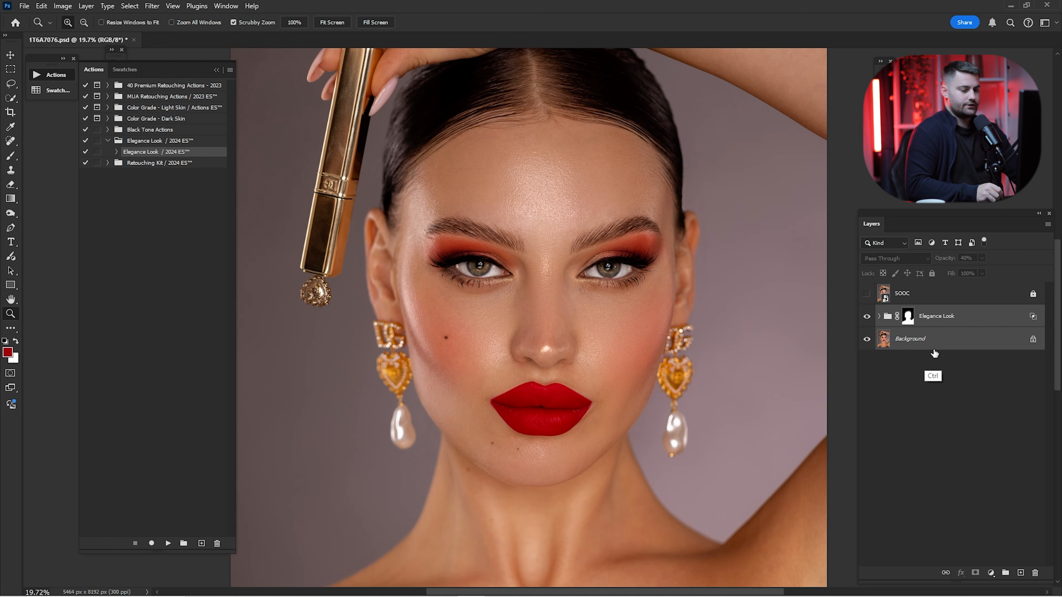
pyautogui.hotkey('ctrl', 'e')
pyautogui.hotkey('ctrl', '0')
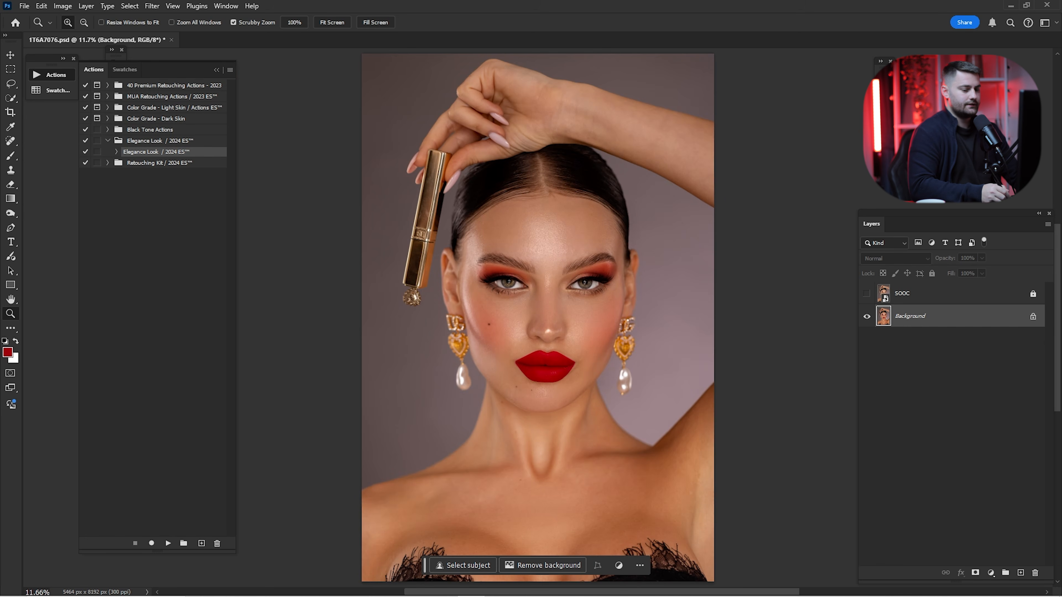
# Compare the retouched portrait with the original SOOC layer.
pyautogui.click(867, 294)
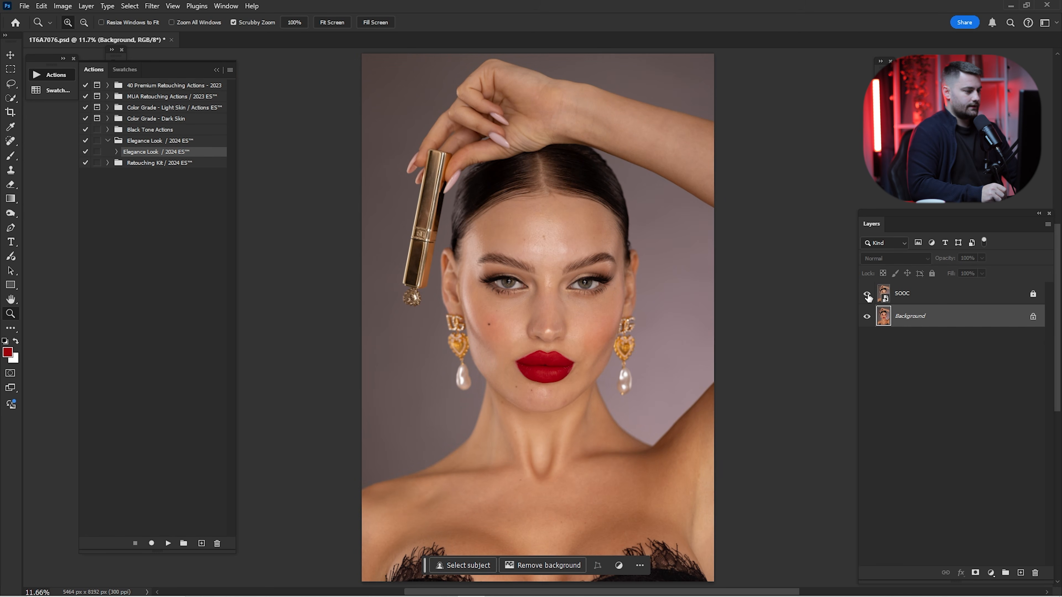
pyautogui.click(866, 294)
pyautogui.click(866, 294)
pyautogui.click(867, 294)
pyautogui.press('b')
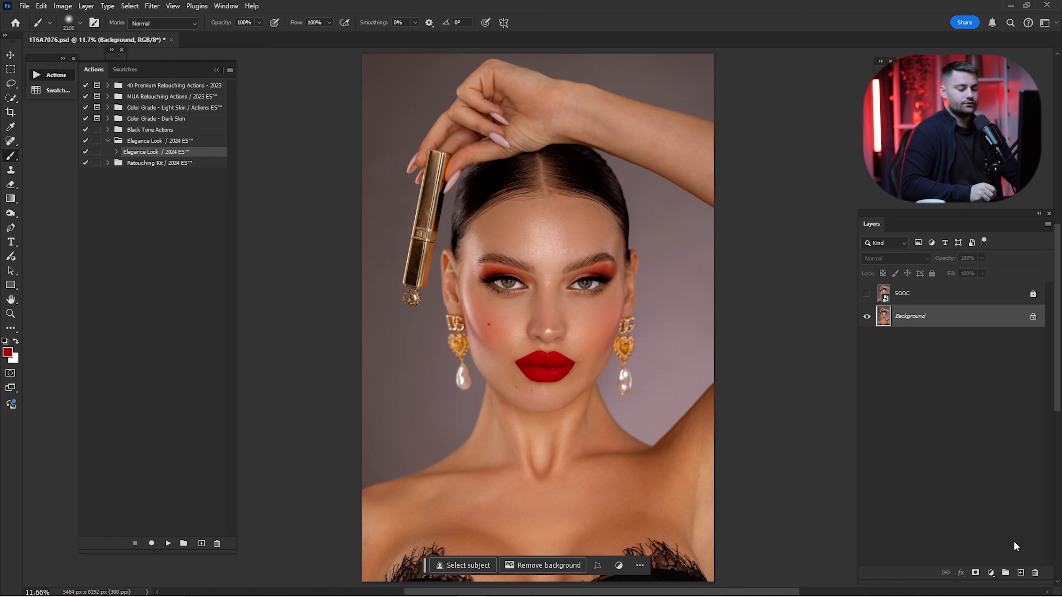
# Add a new layer above Background and trace the upper fingernail on the raised hand with a closed Pen path.
pyautogui.click(1020, 573)
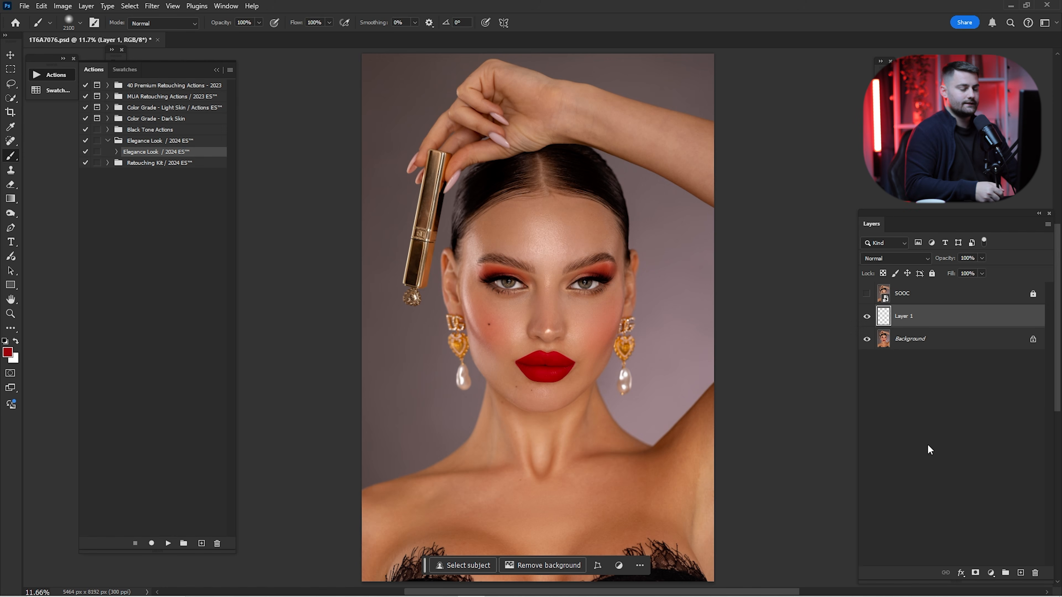
pyautogui.press('z')
pyautogui.click(521, 142)
pyautogui.moveTo(521, 142); pyautogui.dragTo(566, 232)
pyautogui.press('p')
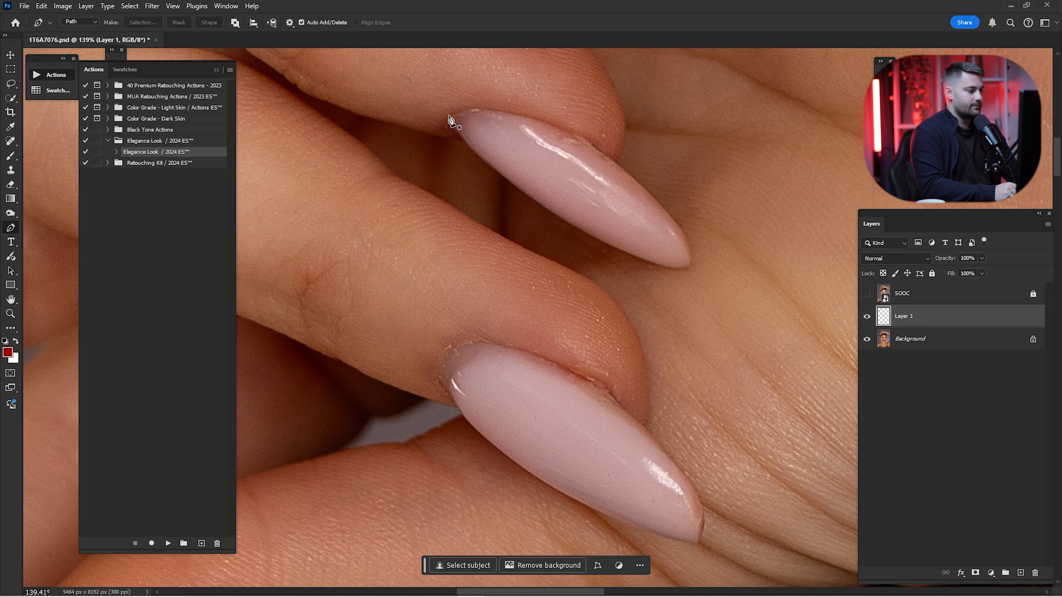
pyautogui.scroll(3, 450, 116)
pyautogui.click(455, 134)
pyautogui.moveTo(556, 110); pyautogui.dragTo(632, 128)
pyautogui.moveTo(821, 255); pyautogui.dragTo(664, 266)
pyautogui.hotkey('ctrl', 'z')
pyautogui.moveTo(564, 320); pyautogui.dragTo(559, 324)
pyautogui.moveTo(392, 207); pyautogui.dragTo(423, 195)
pyautogui.hotkey('ctrl', 'z')
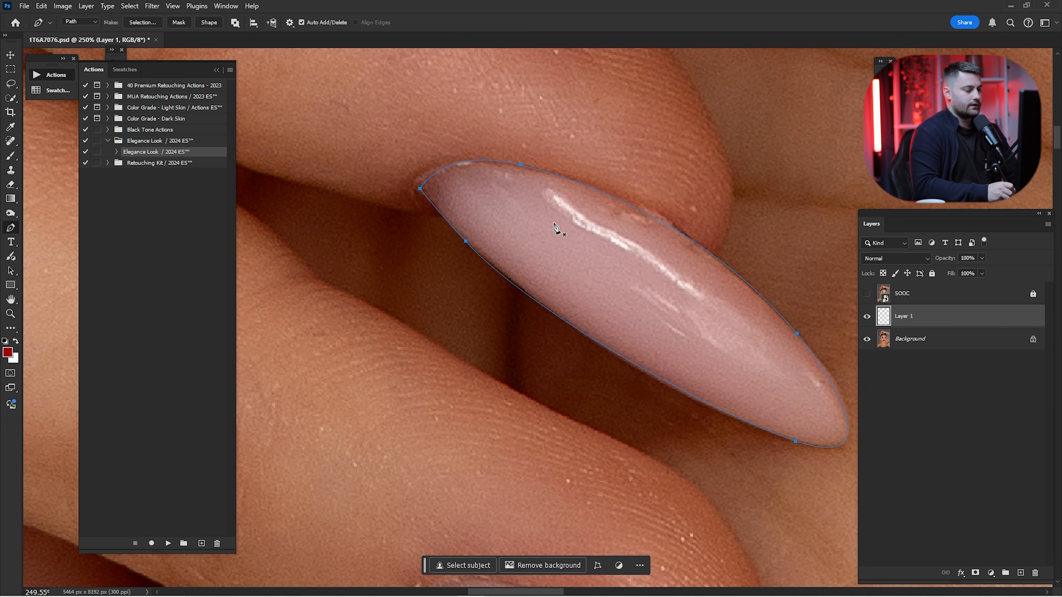
# Turn the nail path into a selection with a 0-pixel feather and fill it with a Solid Color layer in #910417.
pyautogui.rightClick(555, 226)
pyautogui.click(591, 271)
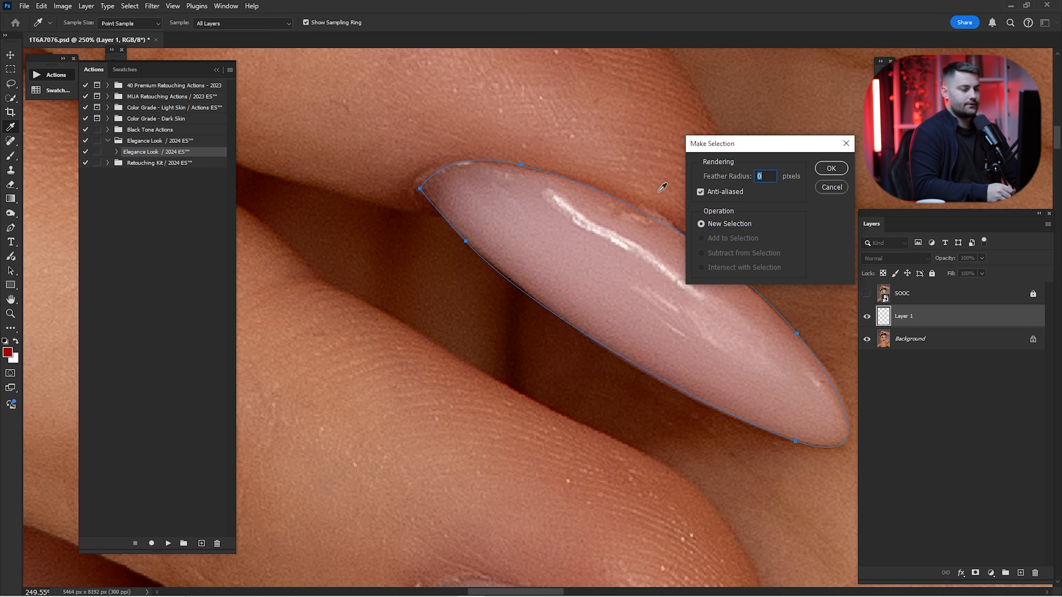
pyautogui.click(830, 168)
pyautogui.scroll(-2, 711, 293)
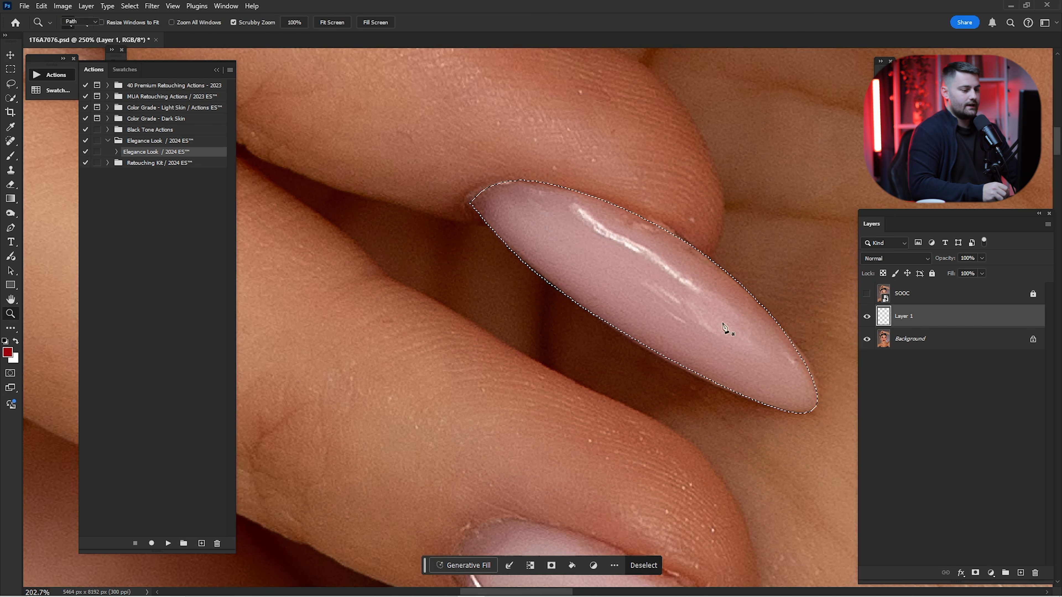
pyautogui.click(986, 573)
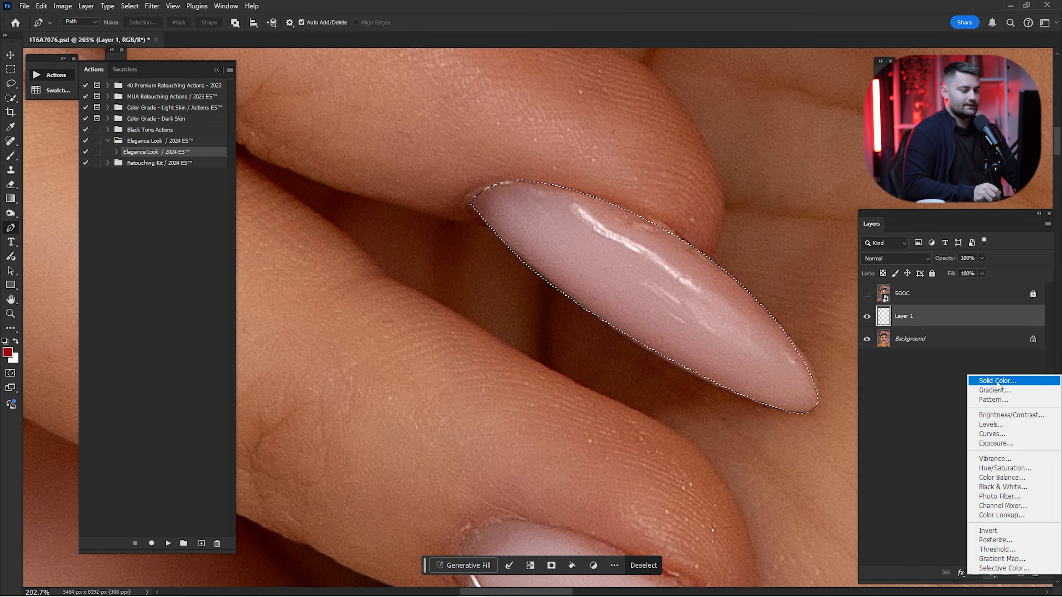
pyautogui.click(988, 383)
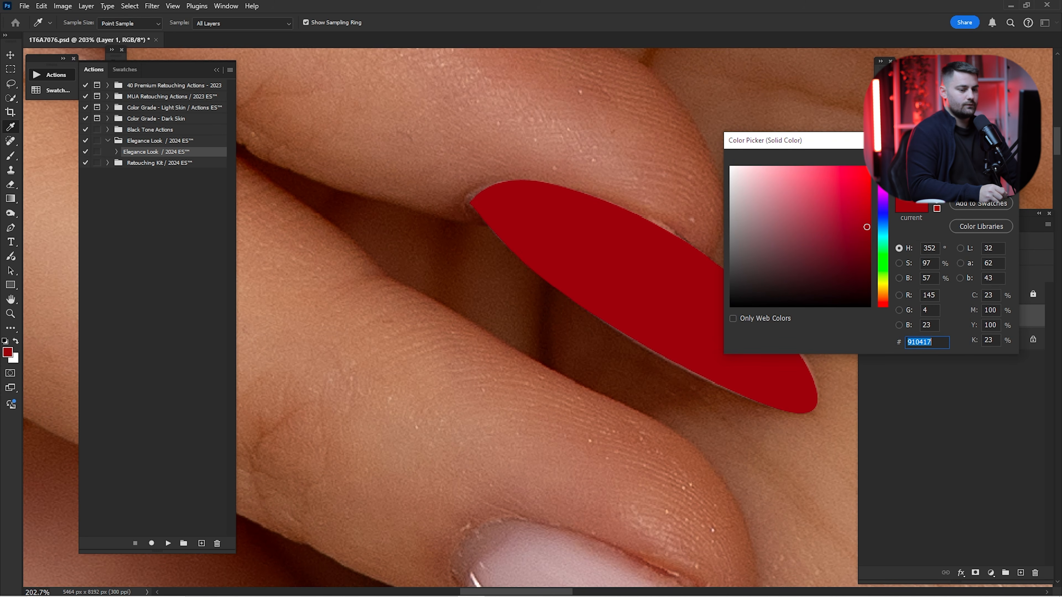
pyautogui.press('Return')
pyautogui.press('p')
# Set the red nail fill layer's blend mode to Multiply.
pyautogui.scroll(-2, 760, 294)
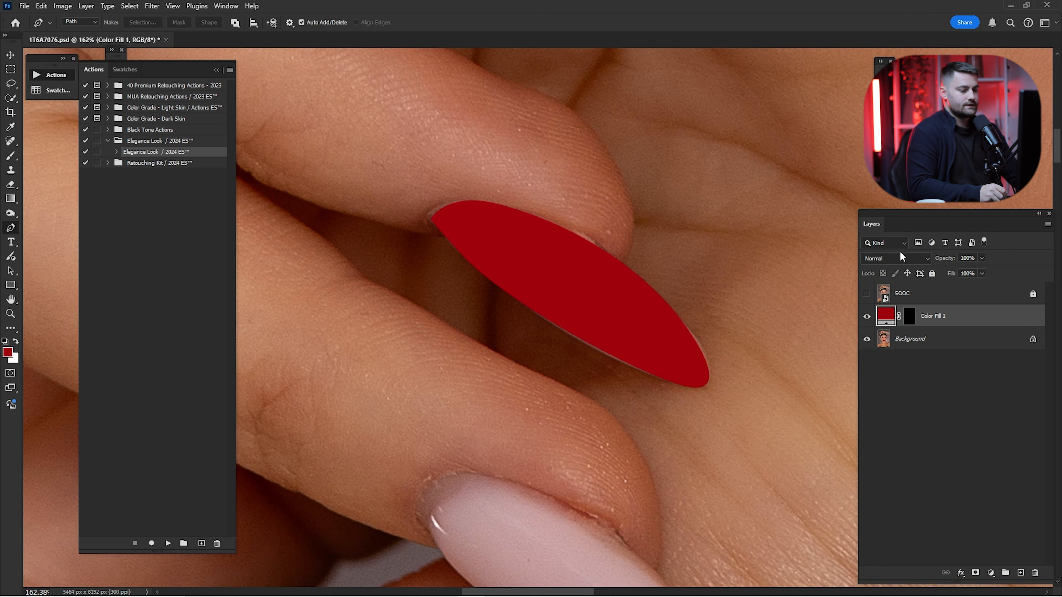
pyautogui.click(898, 260)
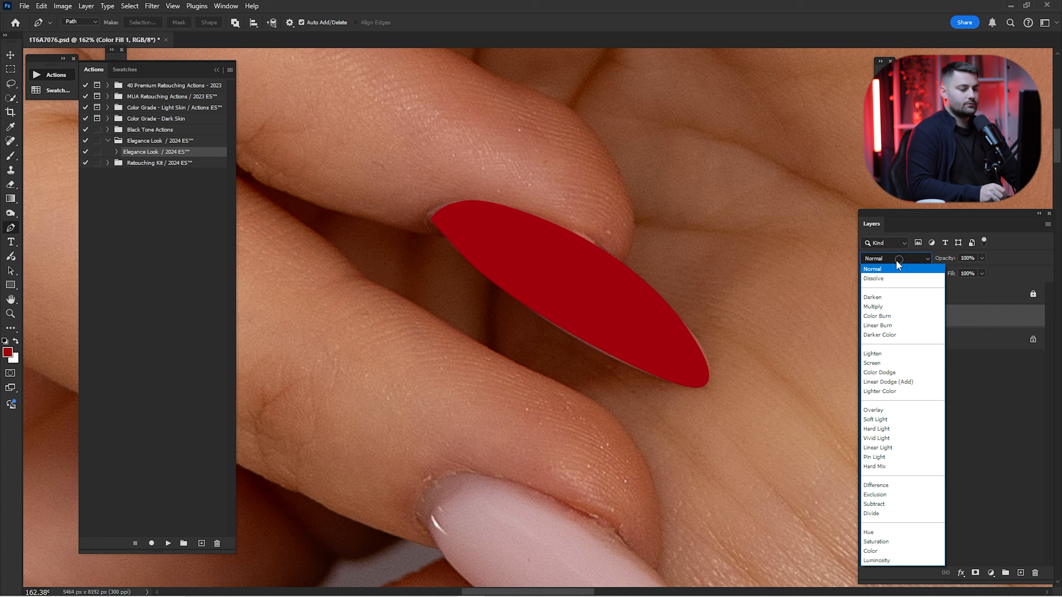
pyautogui.click(885, 308)
pyautogui.hotkey('ctrl', '0')
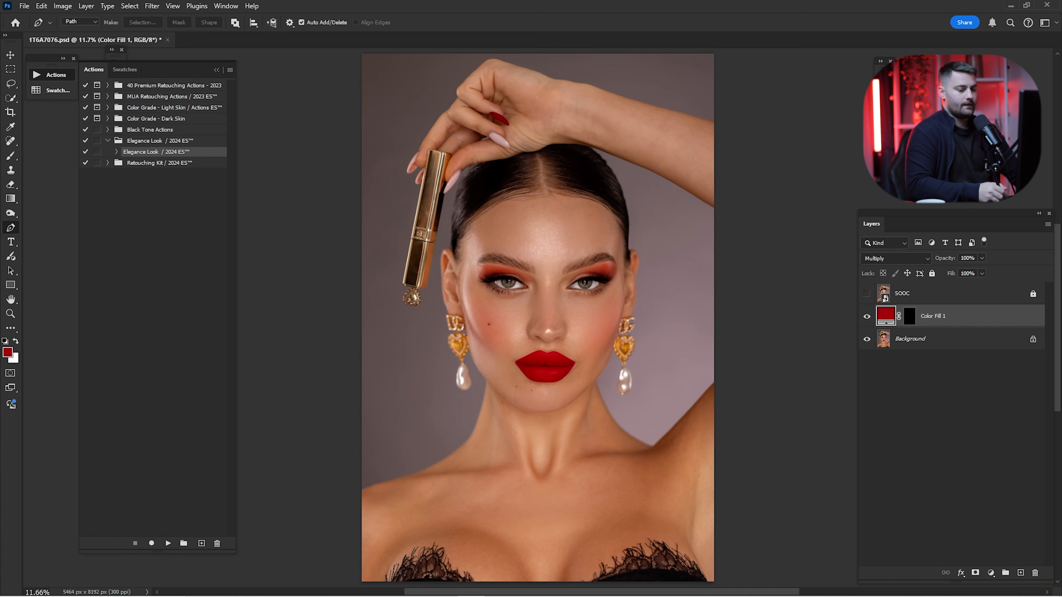
# Compare the nail with and without the red fill and examine its edges up close.
pyautogui.click(865, 319)
pyautogui.click(865, 318)
pyautogui.click(865, 319)
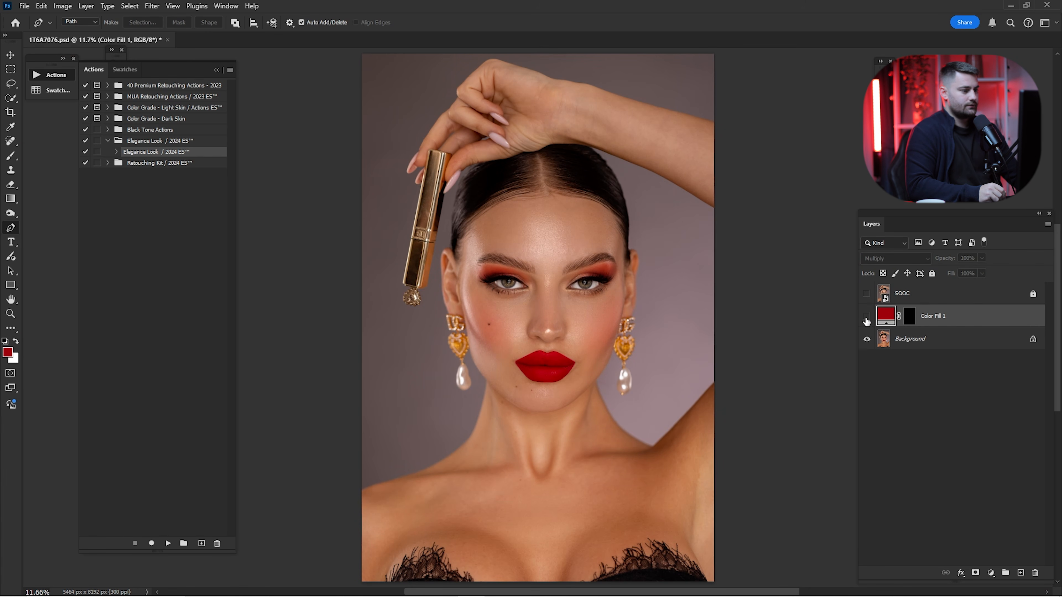
pyautogui.click(865, 319)
pyautogui.click(865, 319)
pyautogui.moveTo(497, 107); pyautogui.dragTo(751, 261)
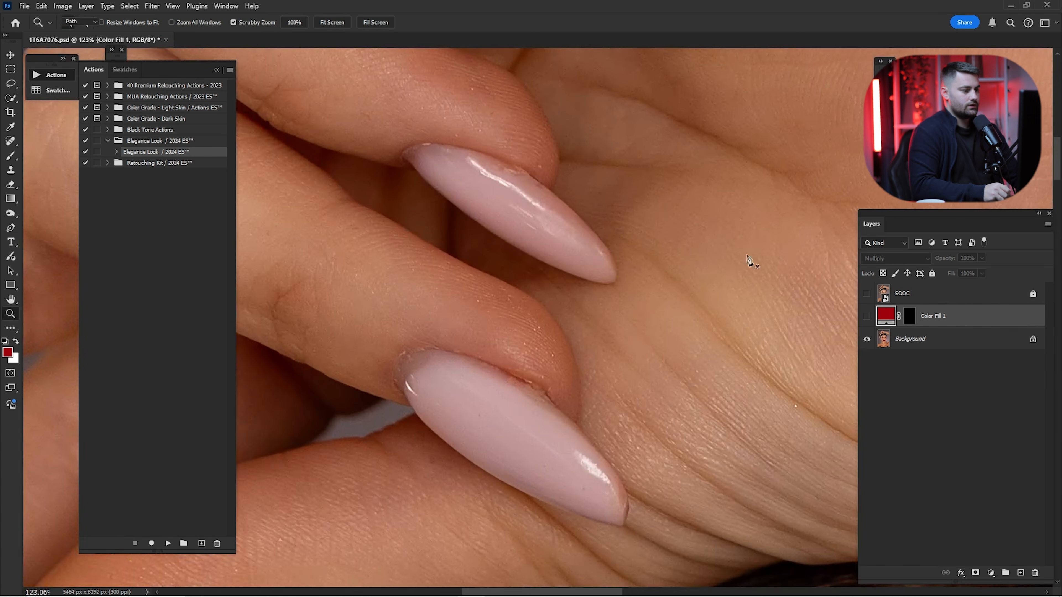
pyautogui.click(866, 317)
pyautogui.moveTo(671, 304); pyautogui.dragTo(700, 311)
pyautogui.scroll(5, 618, 268)
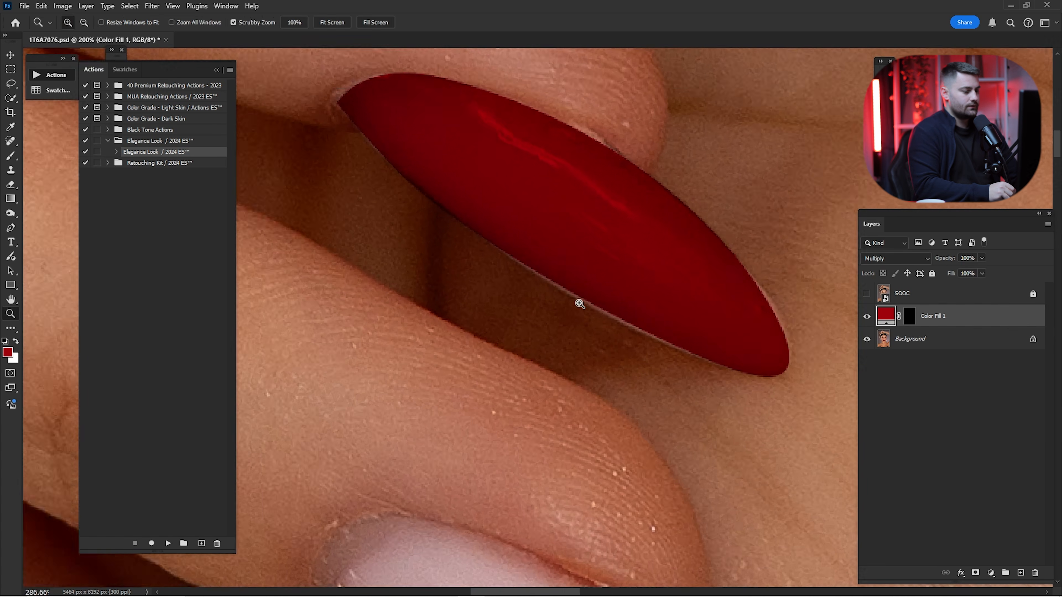
# Select the red nail fill layer's mask and set the layer's blend mode to Normal.
pyautogui.press('b')
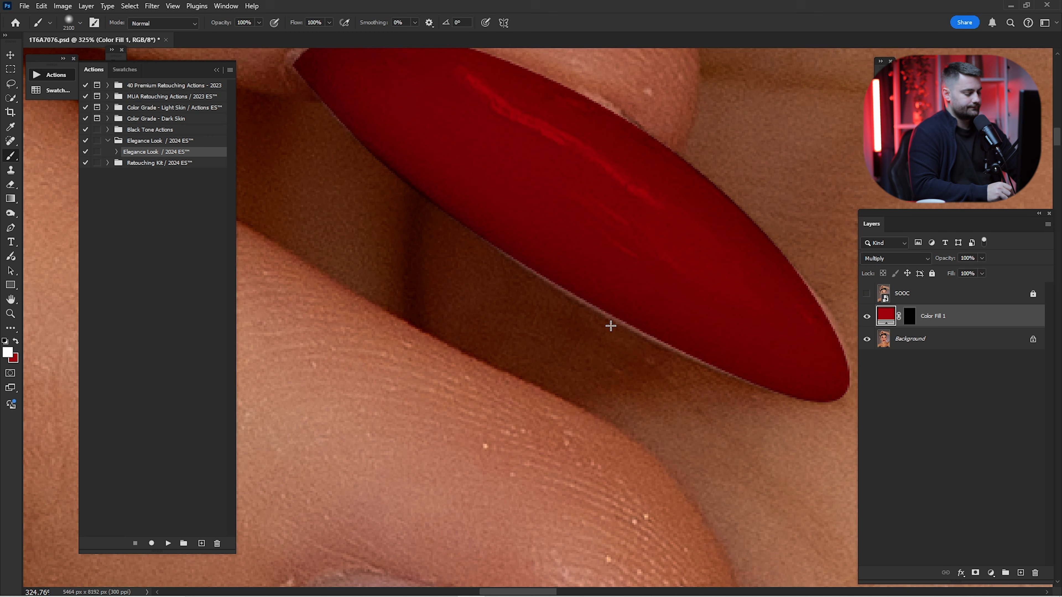
pyautogui.click(909, 316)
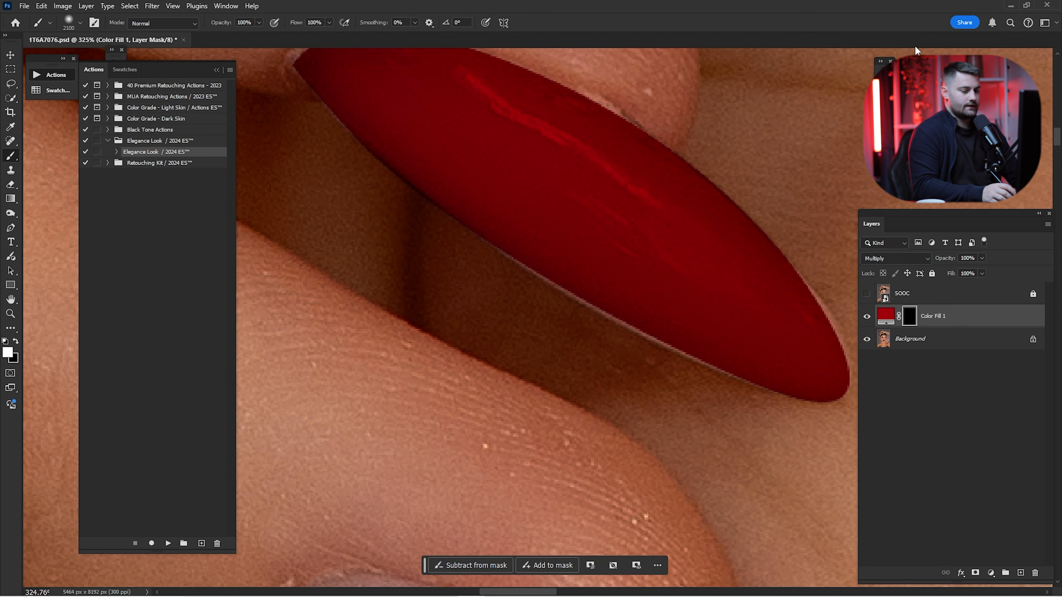
pyautogui.hotkey('alt', 'shift', 'n')
pyautogui.hotkey('ctrl', 'Left')
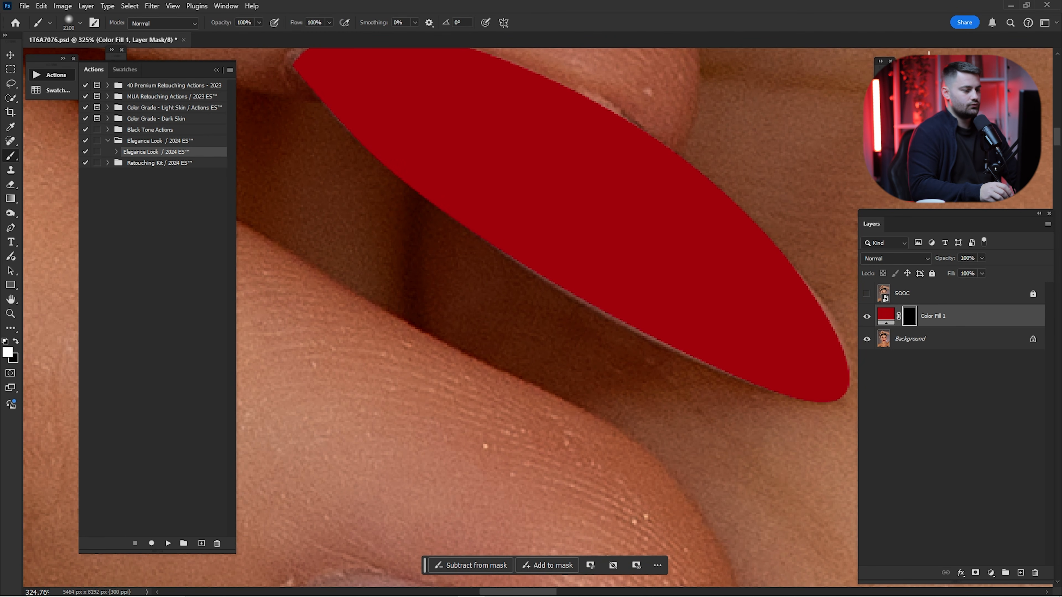
pyautogui.hotkey('ctrl', '0')
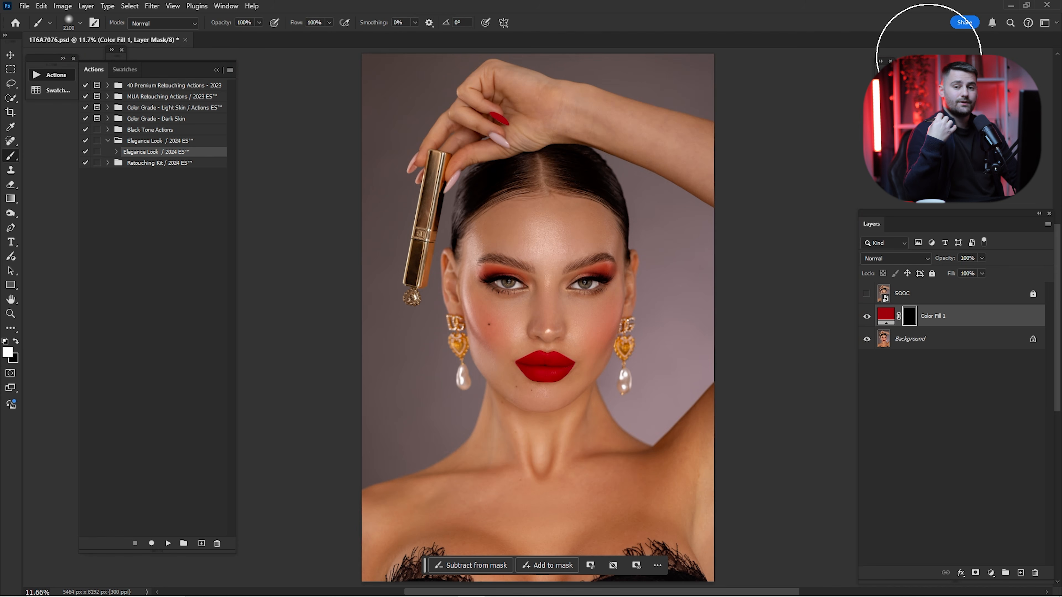
# Set the red nail fill layer's blend mode to Multiply.
pyautogui.hotkey('ctrl', 'space')
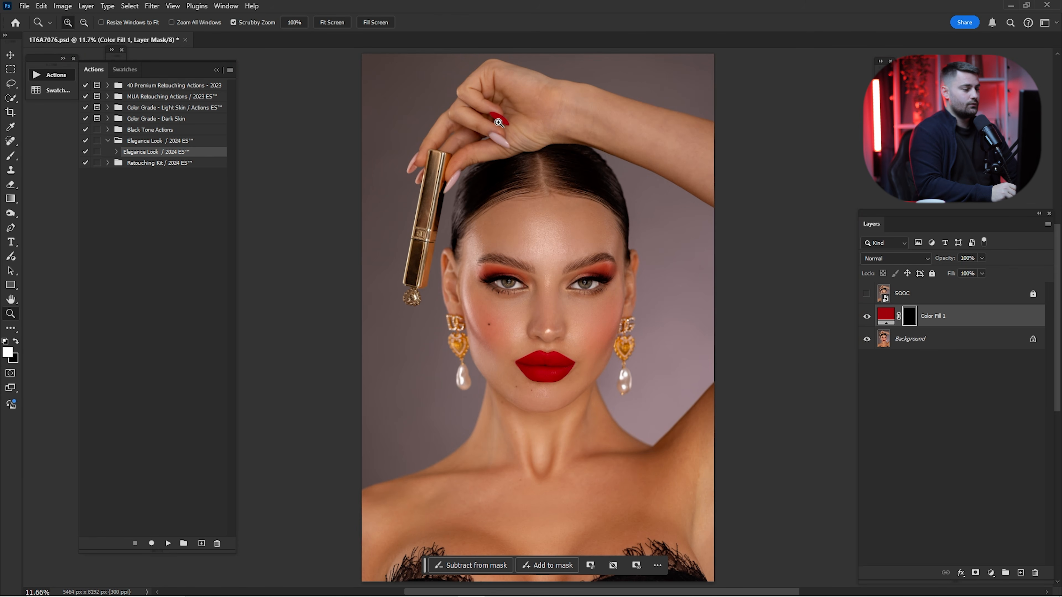
pyautogui.moveTo(498, 121)
pyautogui.mouseDown()
pyautogui.moveTo(508, 135)
pyautogui.moveTo(523, 109)
pyautogui.mouseUp()
pyautogui.hotkey('ctrl', 'space')
pyautogui.press('space')
pyautogui.moveTo(611, 145); pyautogui.dragTo(675, 242)
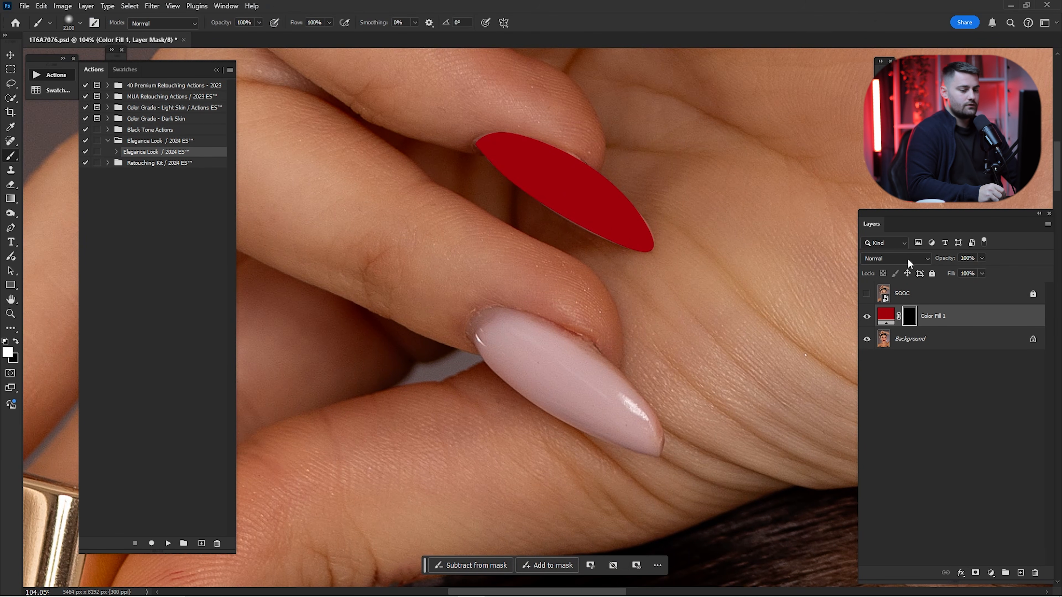
pyautogui.click(909, 258)
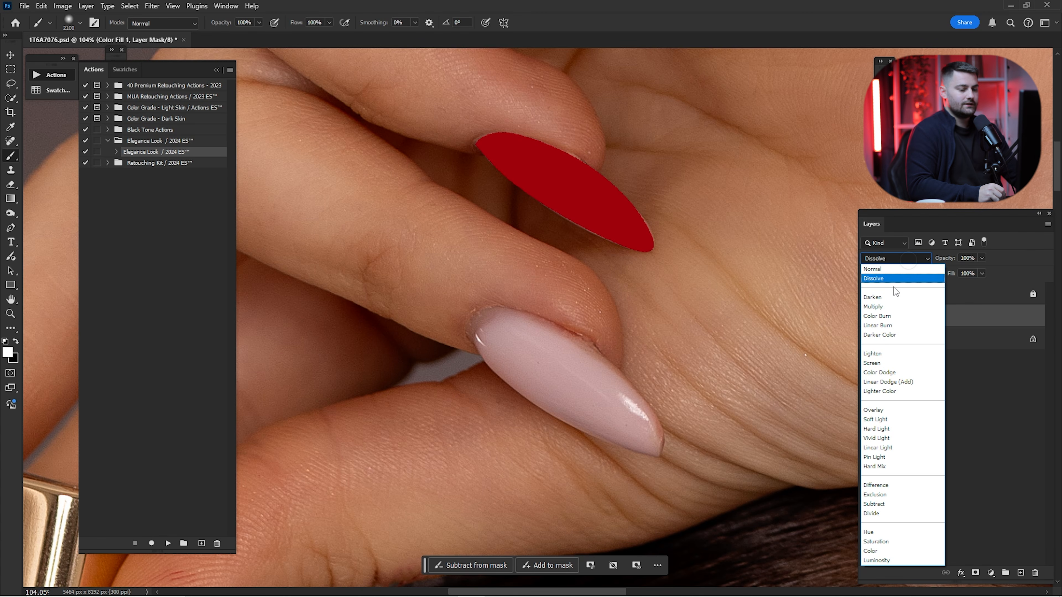
pyautogui.click(893, 305)
# Lower the Blend If underlying-layer highlight limit for the red nail fill and compare the nail with and without it.
pyautogui.doubleClick(990, 319)
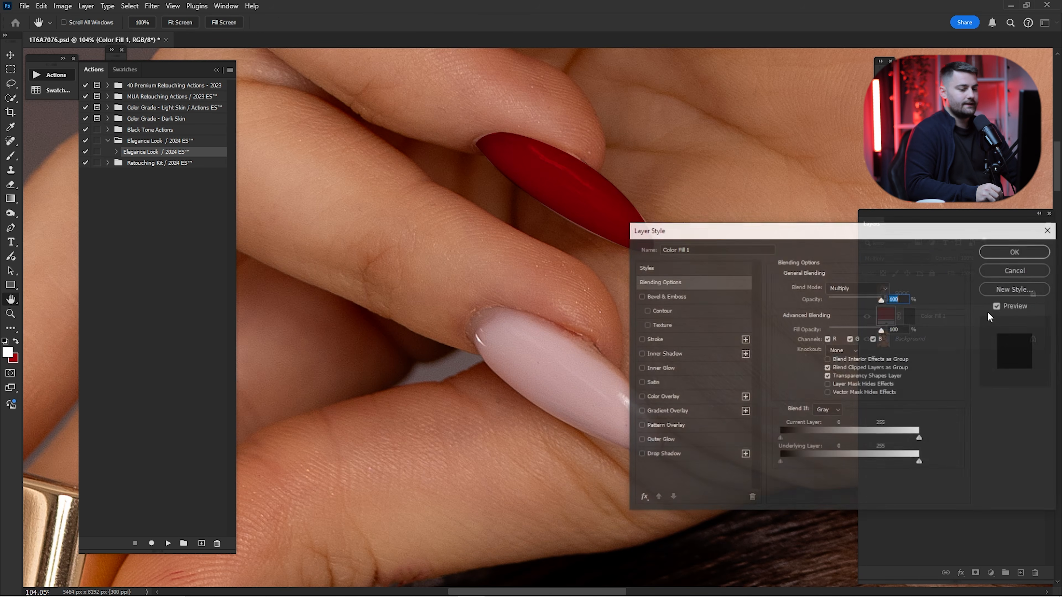
pyautogui.moveTo(919, 461); pyautogui.dragTo(851, 461)
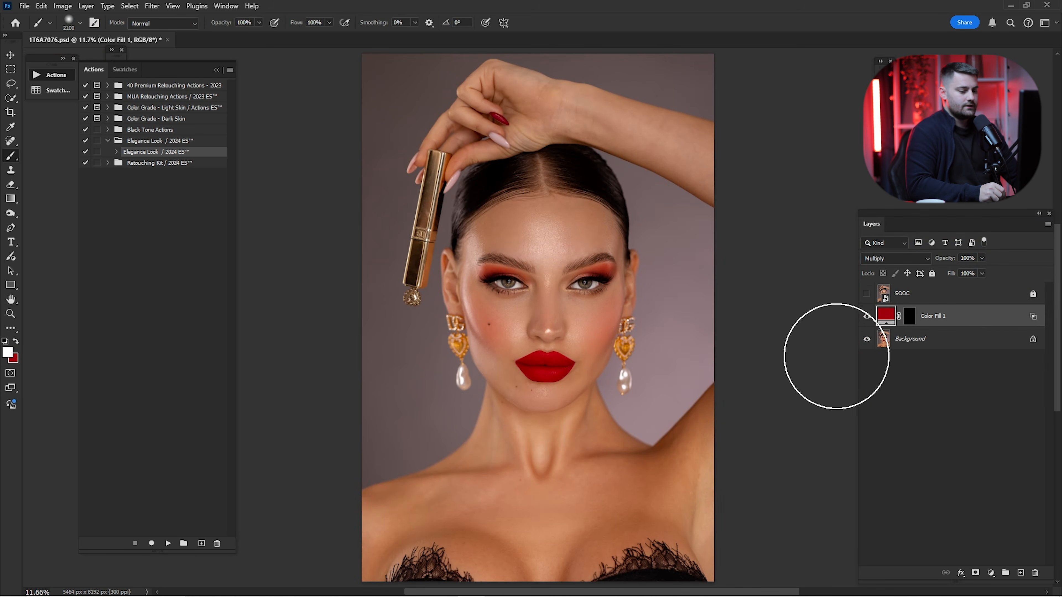
pyautogui.click(867, 317)
pyautogui.click(867, 317)
pyautogui.click(867, 316)
pyautogui.click(866, 317)
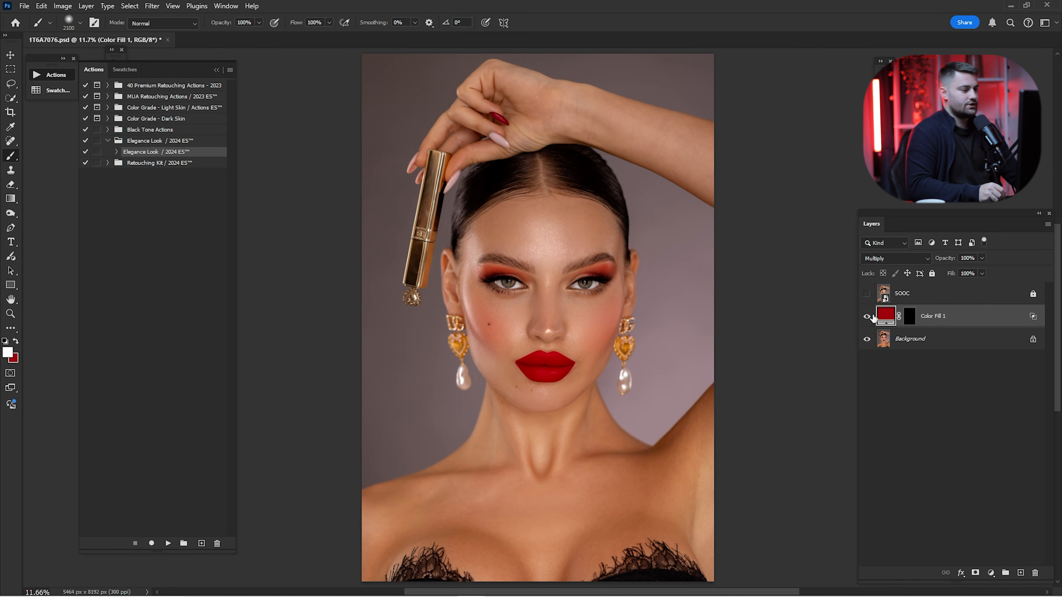
# Try blue #043291 as the nail fill's color and cancel the change.
pyautogui.doubleClick(885, 316)
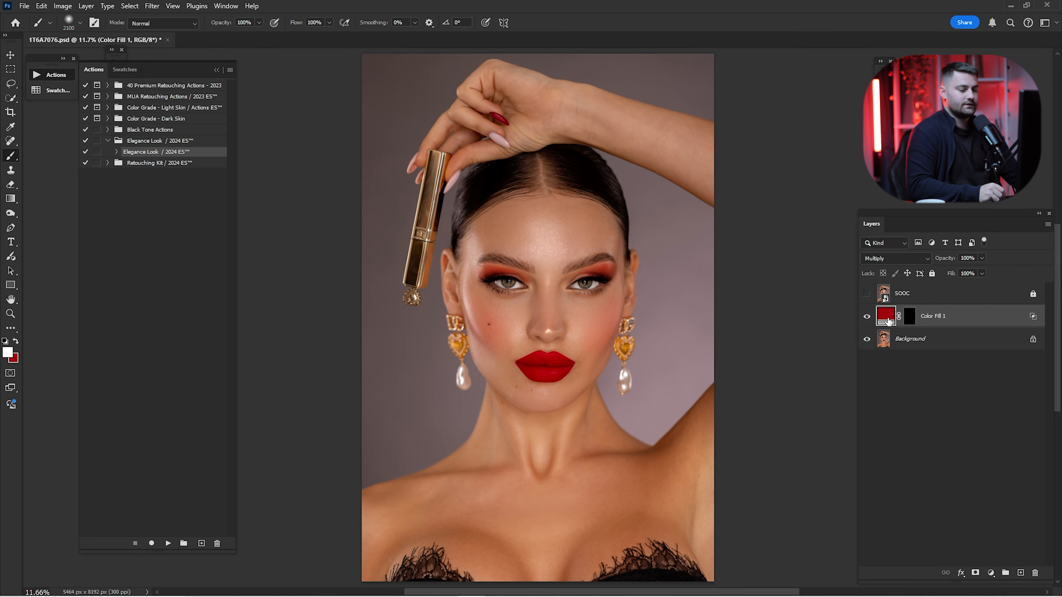
pyautogui.moveTo(883, 235)
pyautogui.mouseDown()
pyautogui.moveTo(889, 299)
pyautogui.moveTo(889, 185)
pyautogui.moveTo(892, 221)
pyautogui.mouseUp()
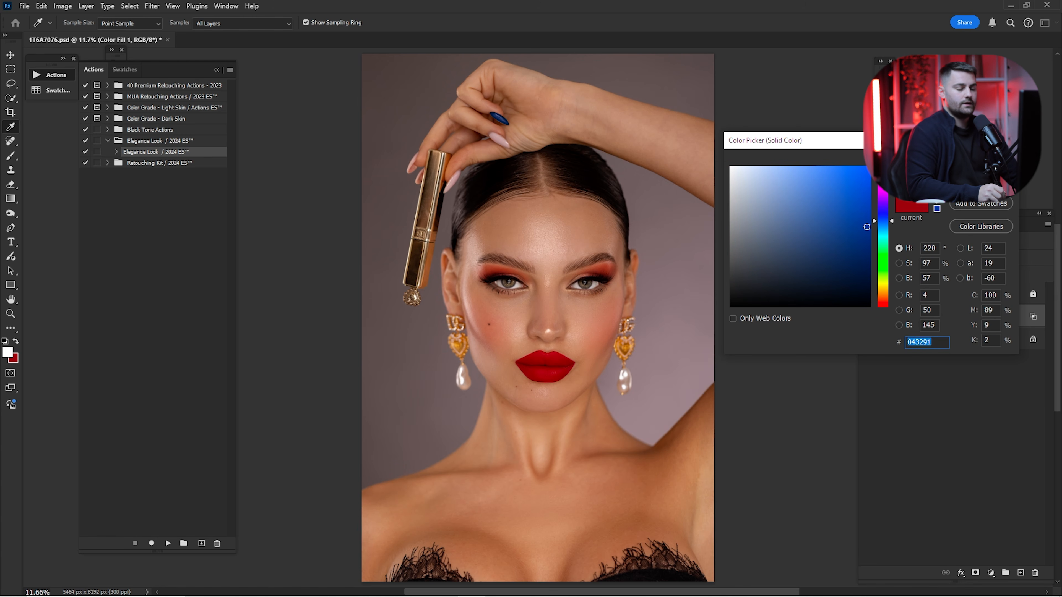
pyautogui.click(983, 181)
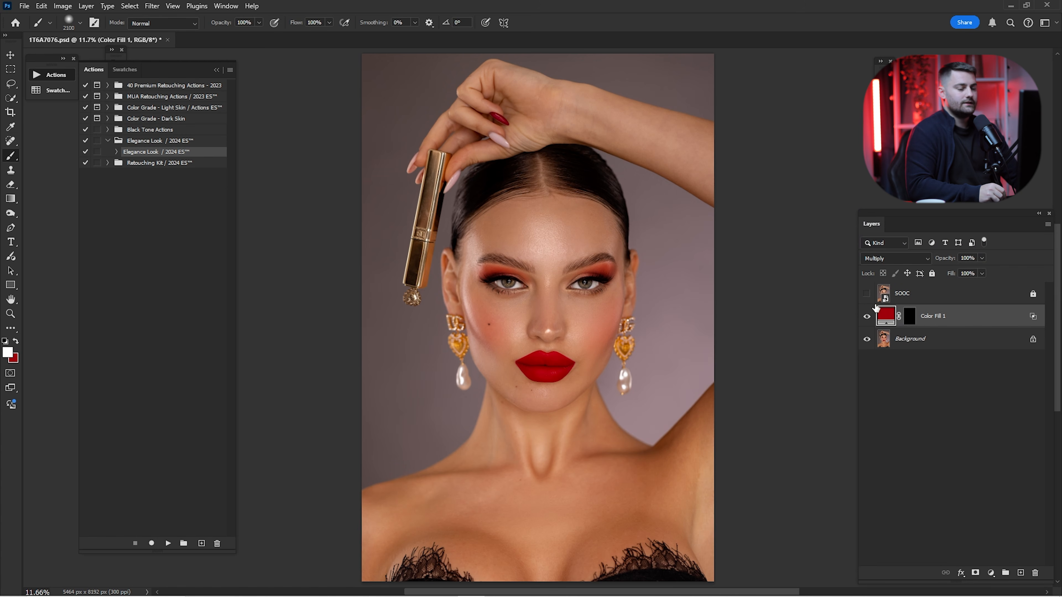
# Change the nail fill's color to a brighter, more saturated red.
pyautogui.doubleClick(885, 315)
pyautogui.moveTo(865, 217); pyautogui.dragTo(865, 187)
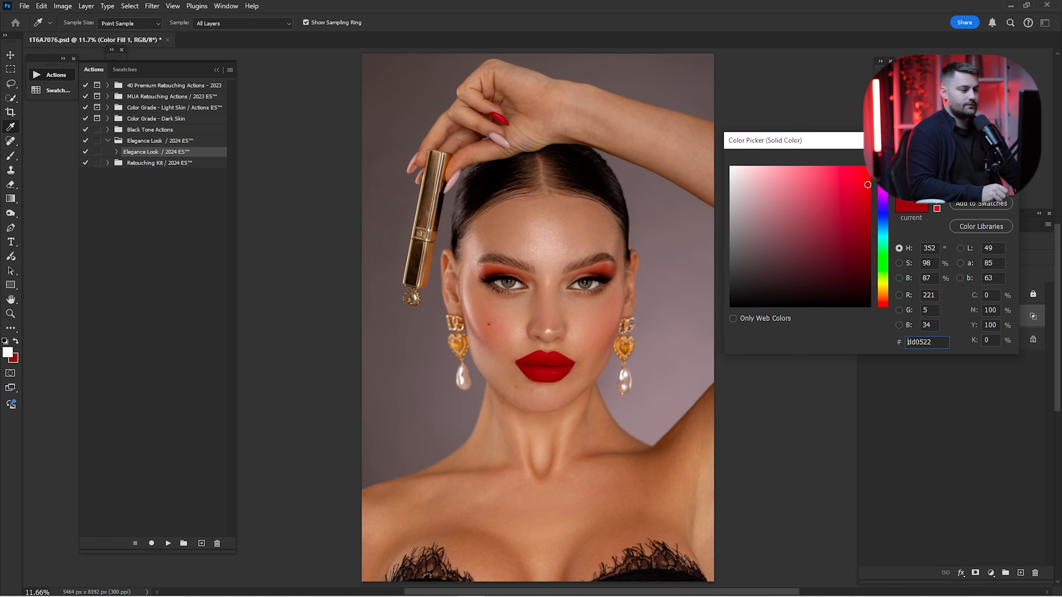
pyautogui.click(983, 180)
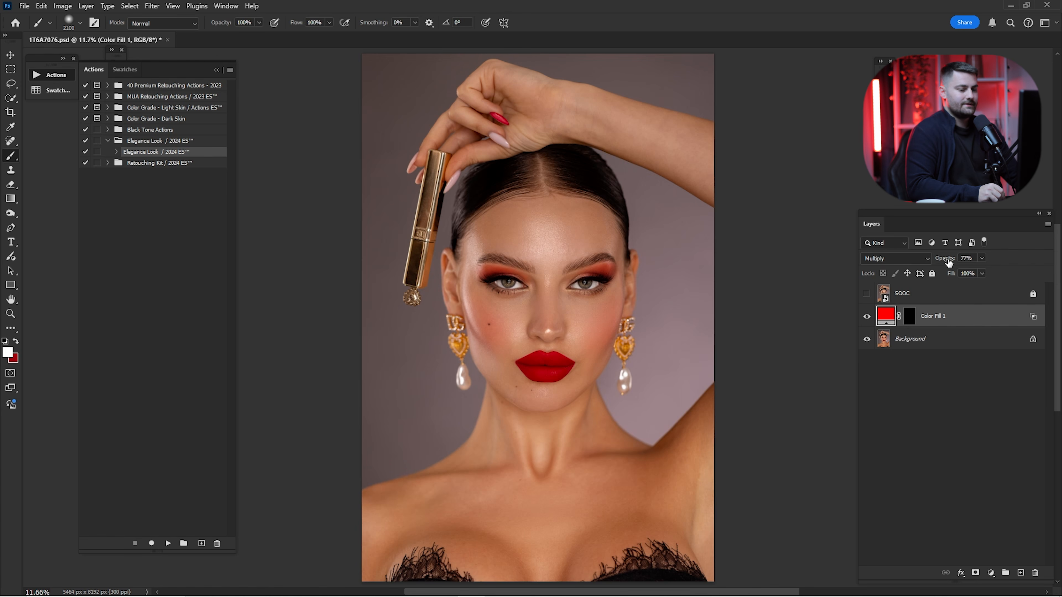
pyautogui.click(867, 316)
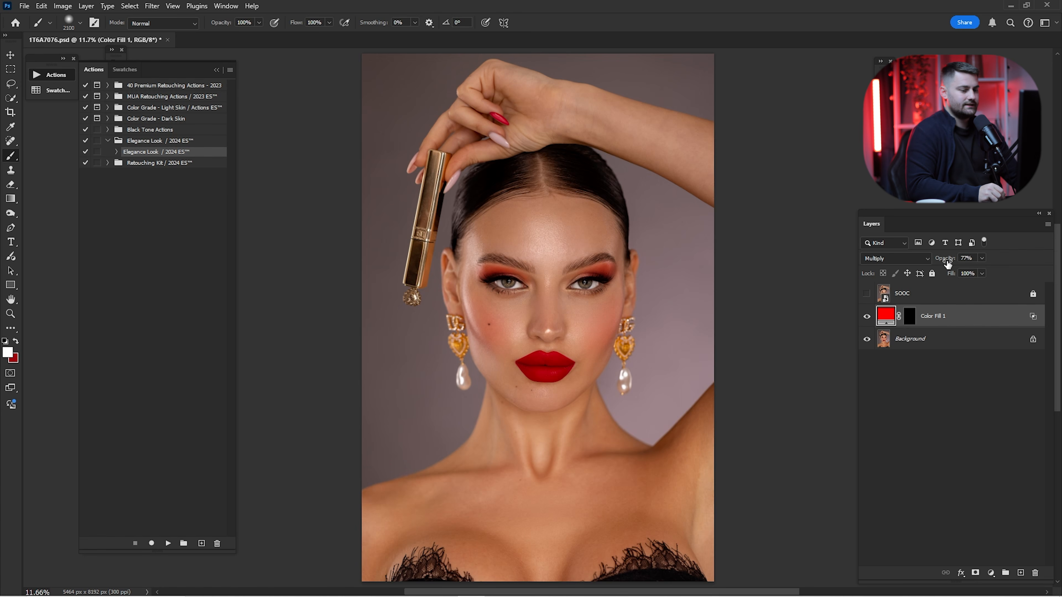
# Paint the nail fill's mask with a very small white brush along the nail's lower edge to color the bare rim.
pyautogui.press('z')
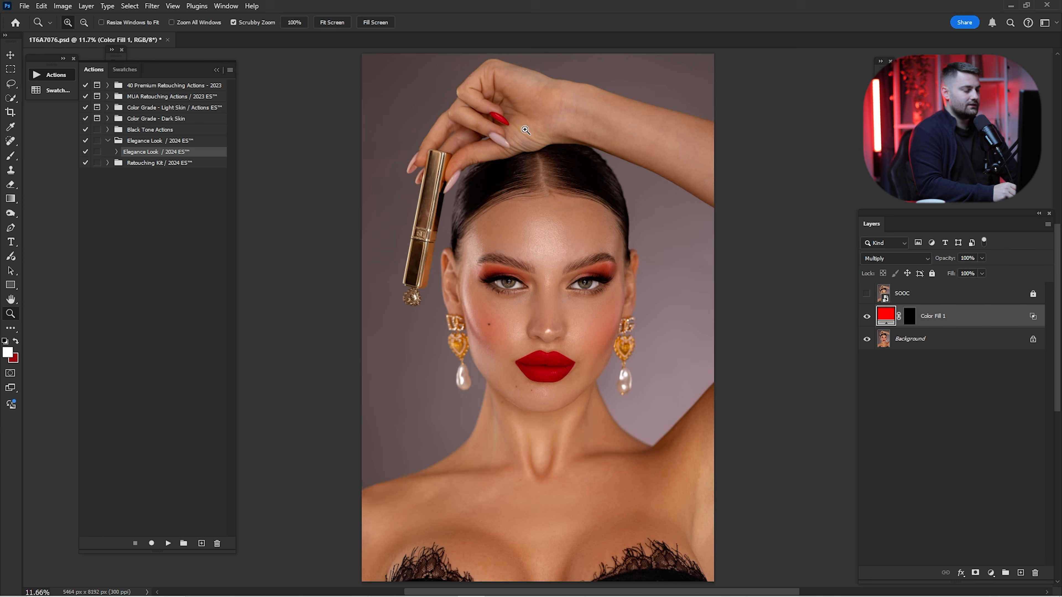
pyautogui.moveTo(502, 121)
pyautogui.mouseDown()
pyautogui.moveTo(544, 170)
pyautogui.moveTo(639, 159)
pyautogui.mouseUp()
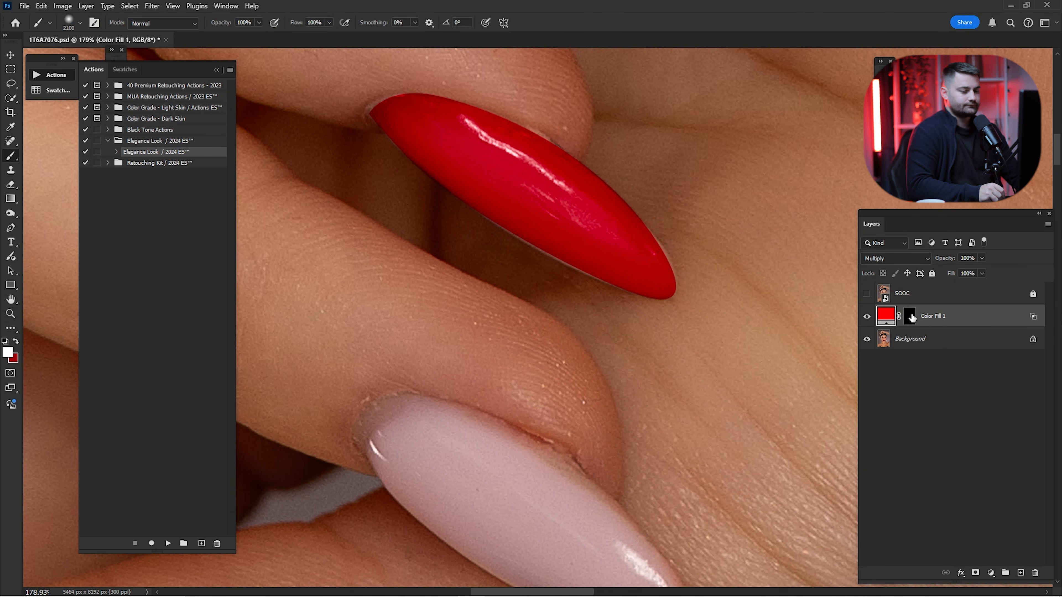
pyautogui.click(910, 316)
pyautogui.press('b')
pyautogui.moveTo(585, 279); pyautogui.dragTo(637, 342)
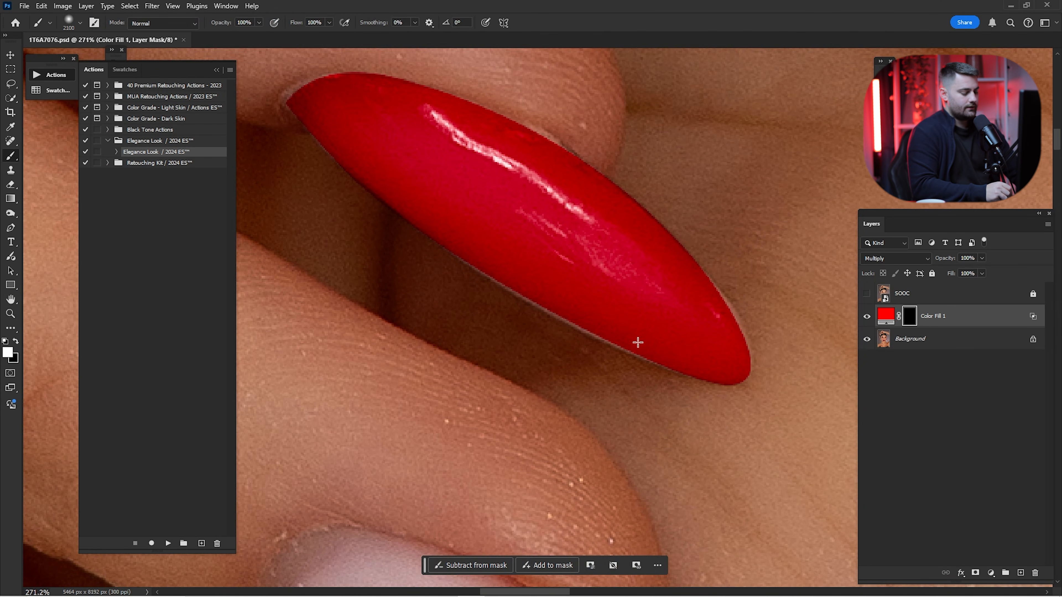
pyautogui.press('[')
pyautogui.press('[')
pyautogui.press('[')
pyautogui.press('[')
pyautogui.press('[')
pyautogui.press('[')
pyautogui.press('[')
pyautogui.press('[')
pyautogui.press('[')
pyautogui.press('[')
pyautogui.press('[')
pyautogui.press('[')
pyautogui.press('[')
pyautogui.press('[')
pyautogui.press('[')
pyautogui.press('[')
pyautogui.press('[')
pyautogui.press('[')
pyautogui.press('[')
pyautogui.press('[')
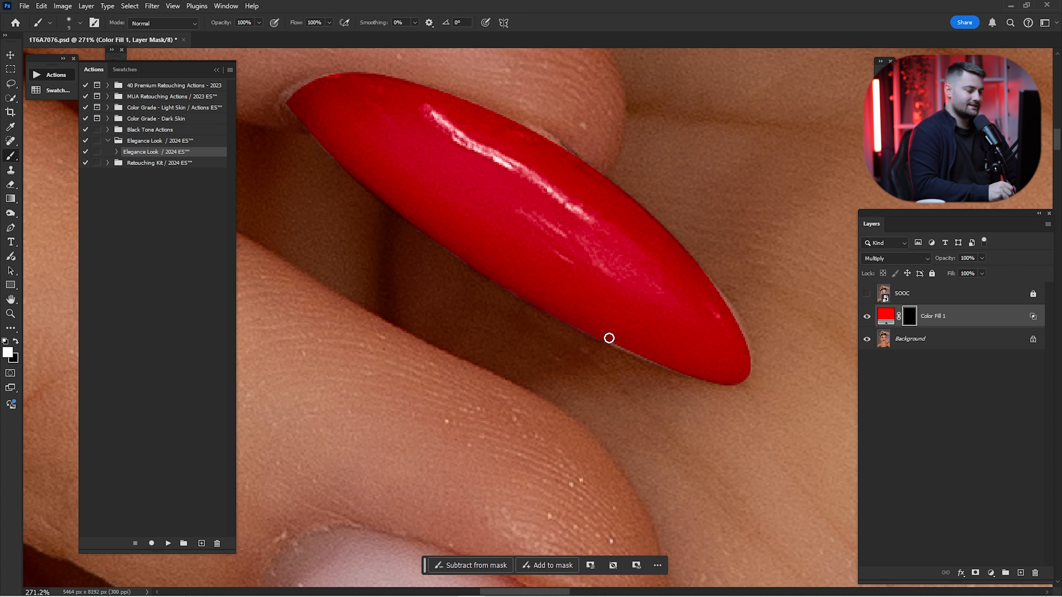
pyautogui.moveTo(609, 338)
pyautogui.mouseDown()
pyautogui.moveTo(663, 364)
pyautogui.moveTo(709, 311)
pyautogui.mouseUp()
# Touch up the mask in black along the nail's lower edge and in white at the cuticle end.
pyautogui.press('x')
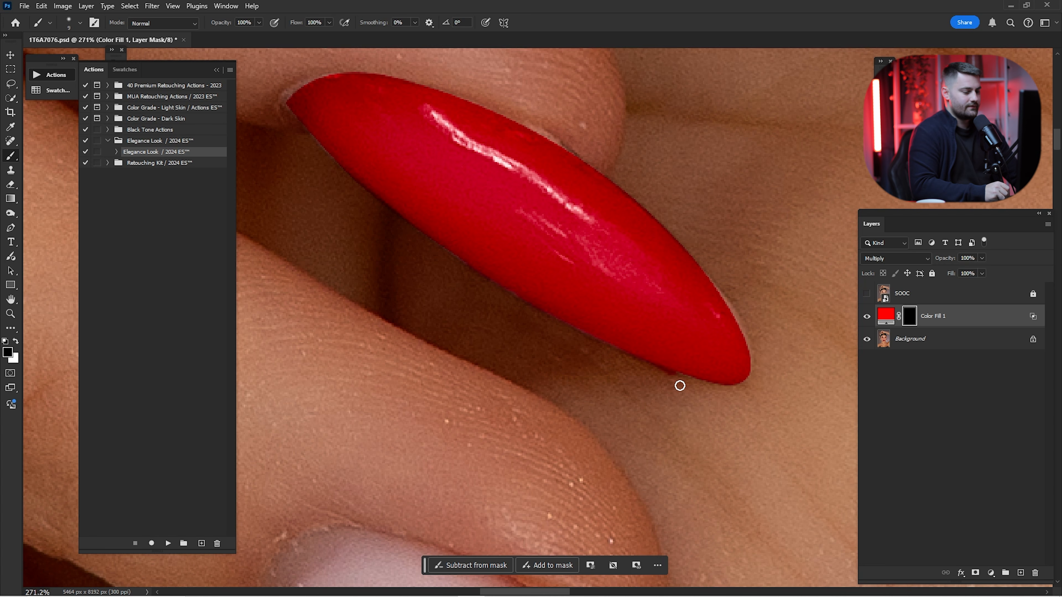
pyautogui.moveTo(527, 248); pyautogui.dragTo(666, 330)
pyautogui.press('x')
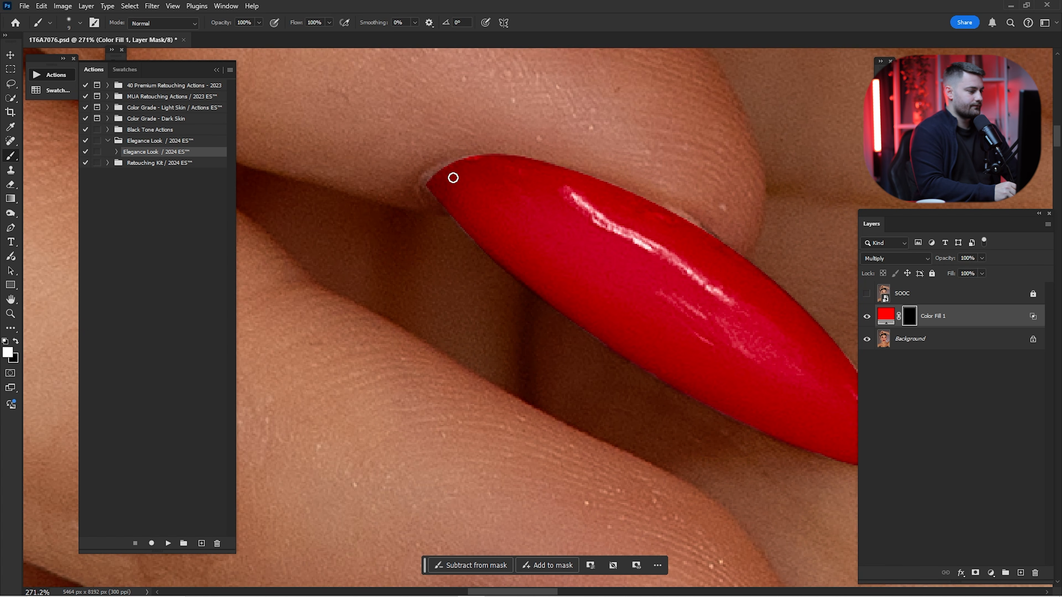
pyautogui.moveTo(441, 174); pyautogui.dragTo(452, 166)
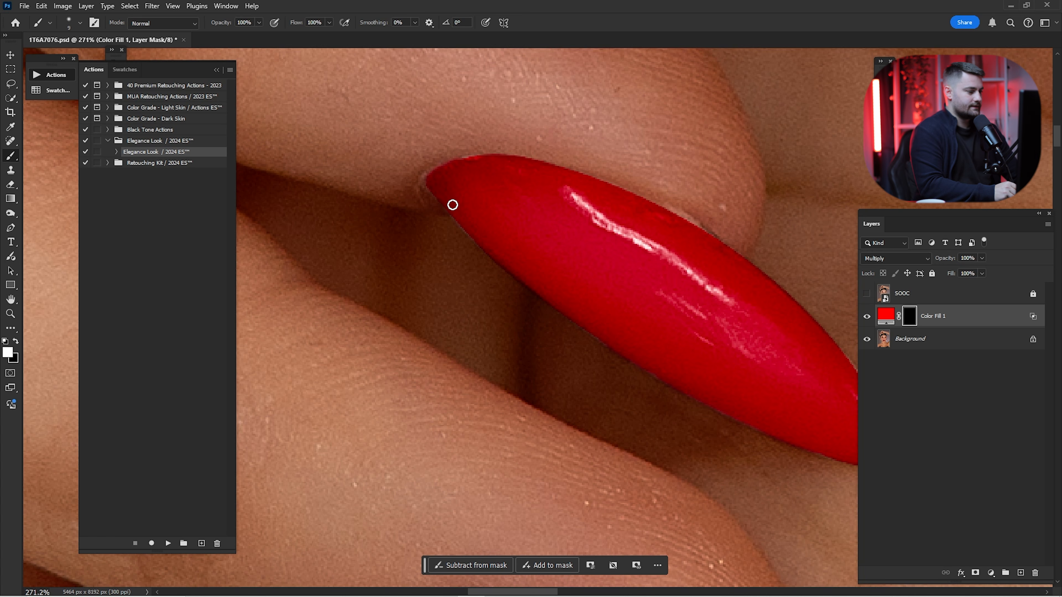
pyautogui.scroll(-2, 578, 223)
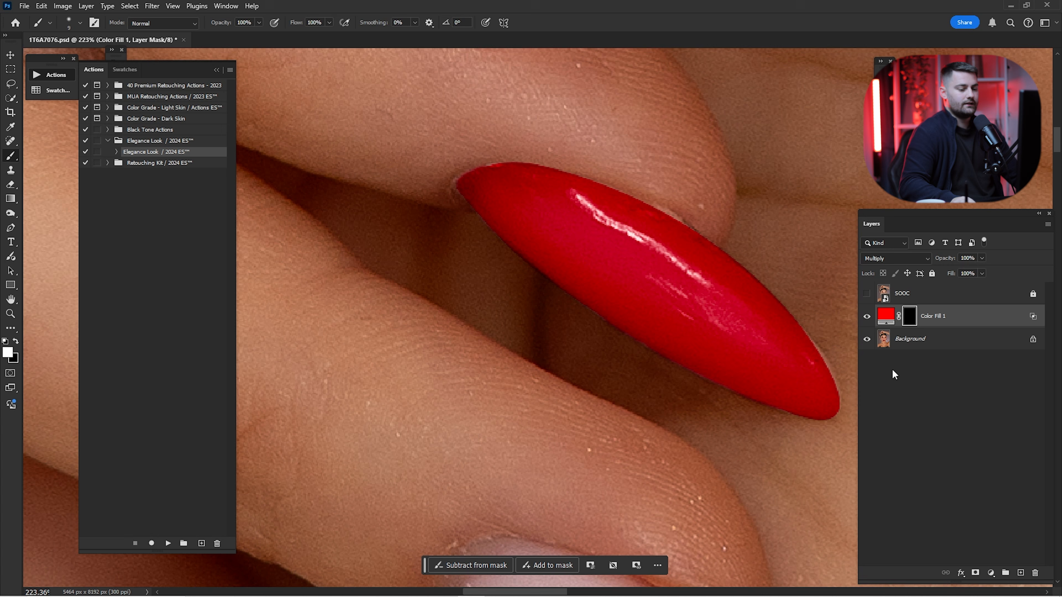
# Feather the nail fill's mask by 3.2 px and compare the nail with and without the fill.
pyautogui.doubleClick(911, 315)
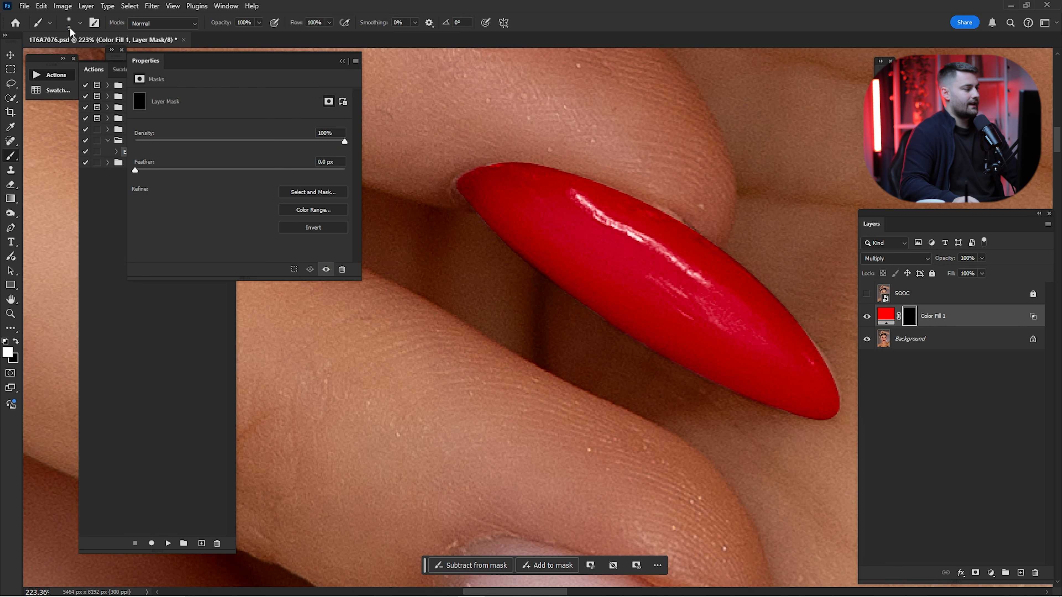
pyautogui.moveTo(193, 63); pyautogui.dragTo(194, 126)
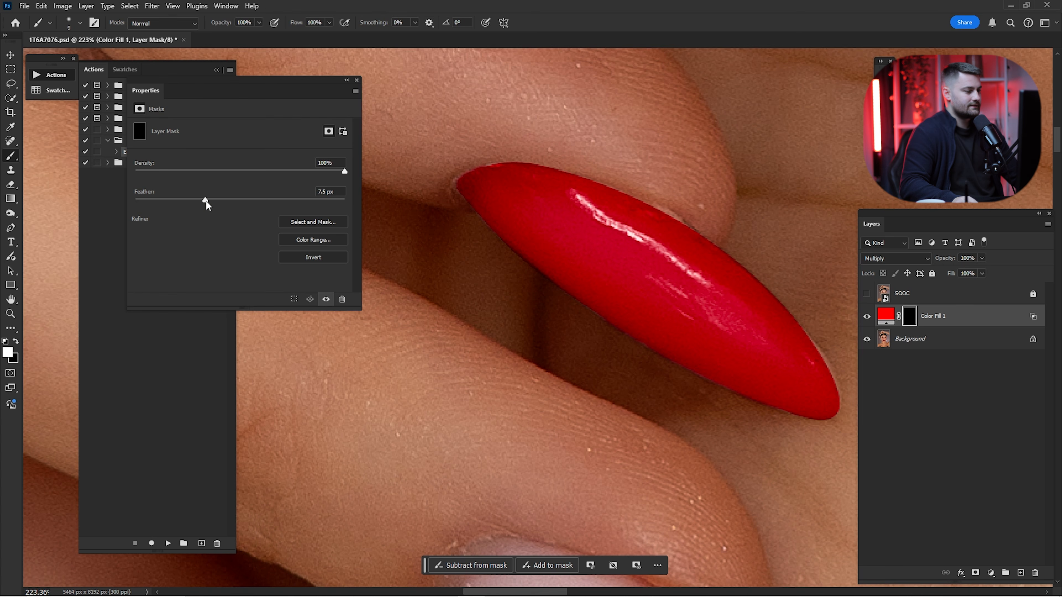
pyautogui.moveTo(211, 199); pyautogui.dragTo(171, 201)
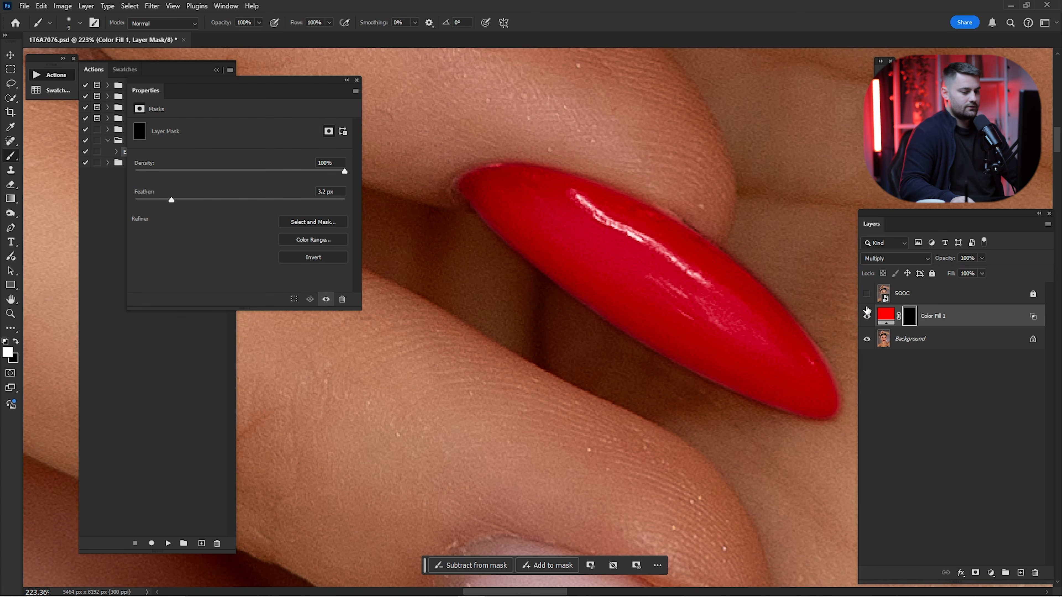
pyautogui.click(866, 314)
pyautogui.click(866, 314)
pyautogui.hotkey('ctrl', '0')
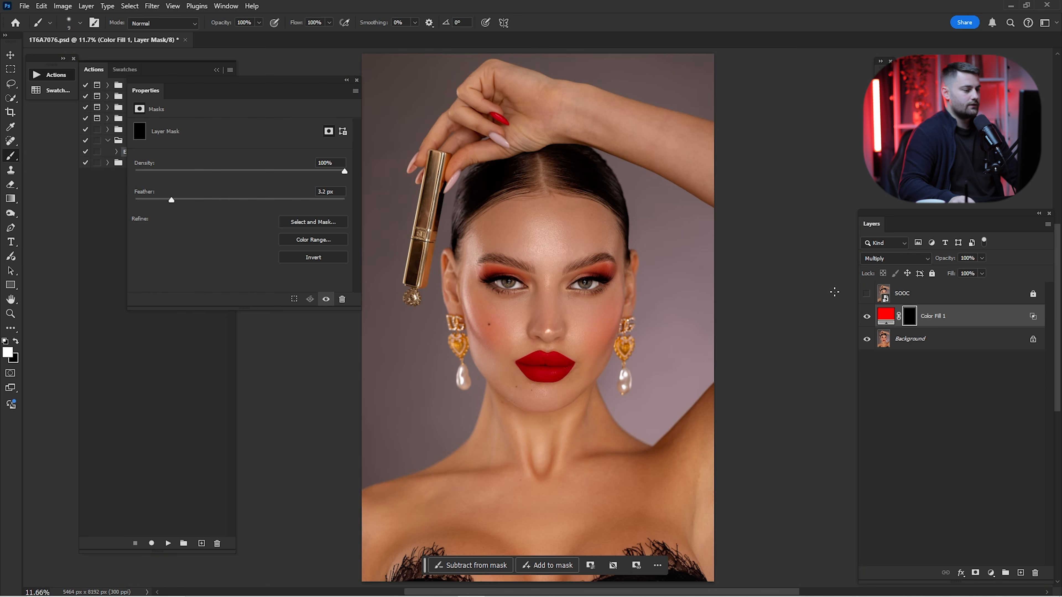
# Preview other blend modes such as Linear Burn on the nail fill and keep Multiply.
pyautogui.click(894, 259)
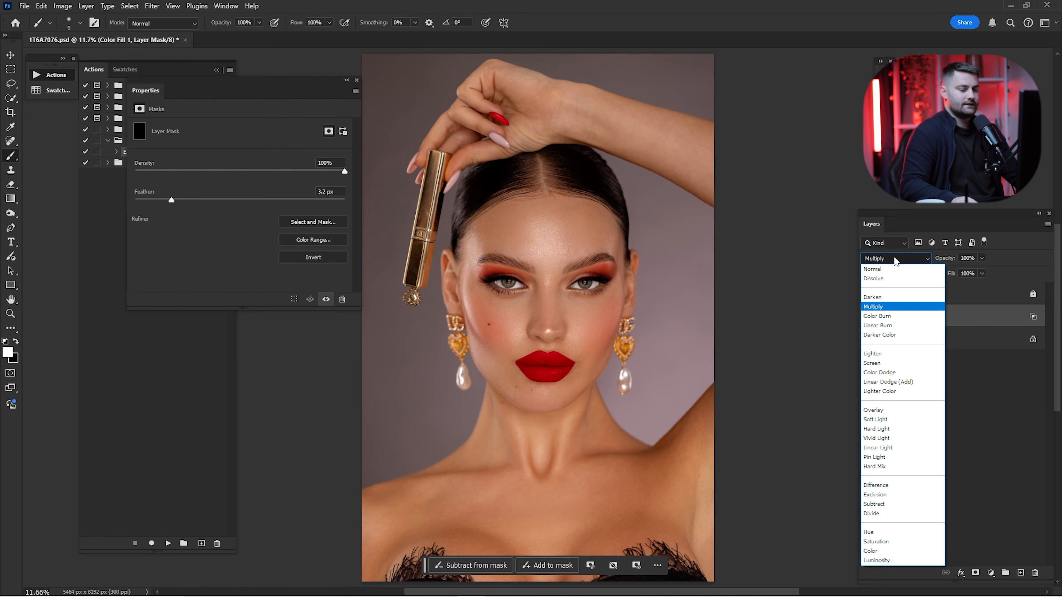
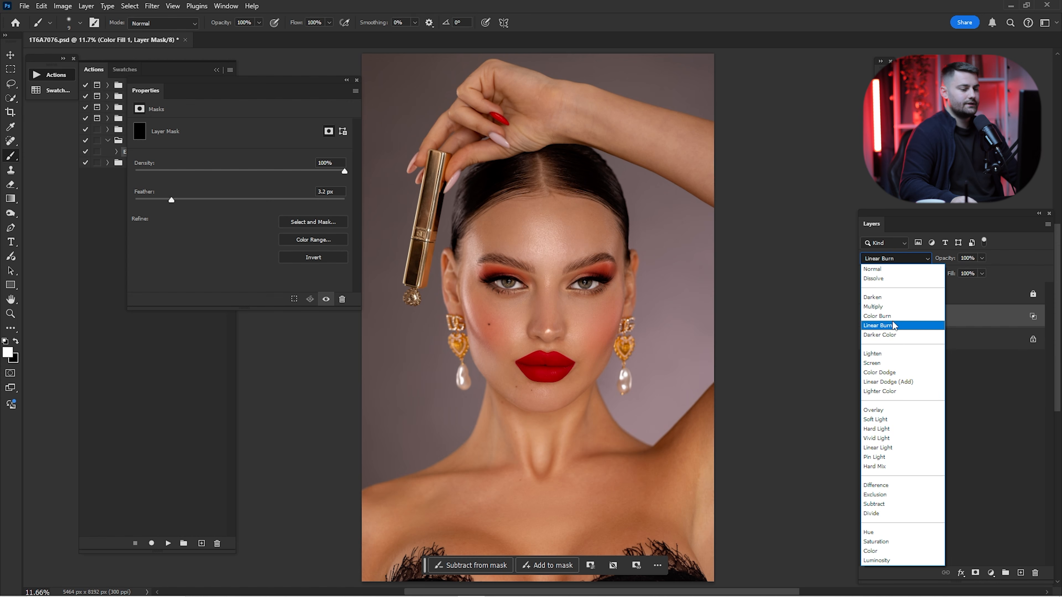
pyautogui.click(889, 309)
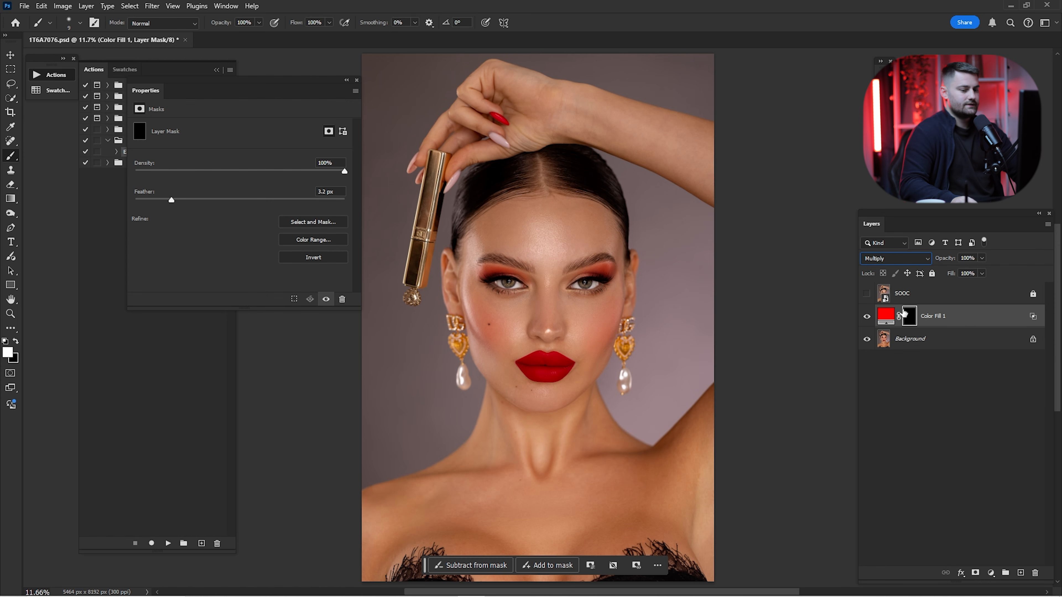
pyautogui.click(346, 80)
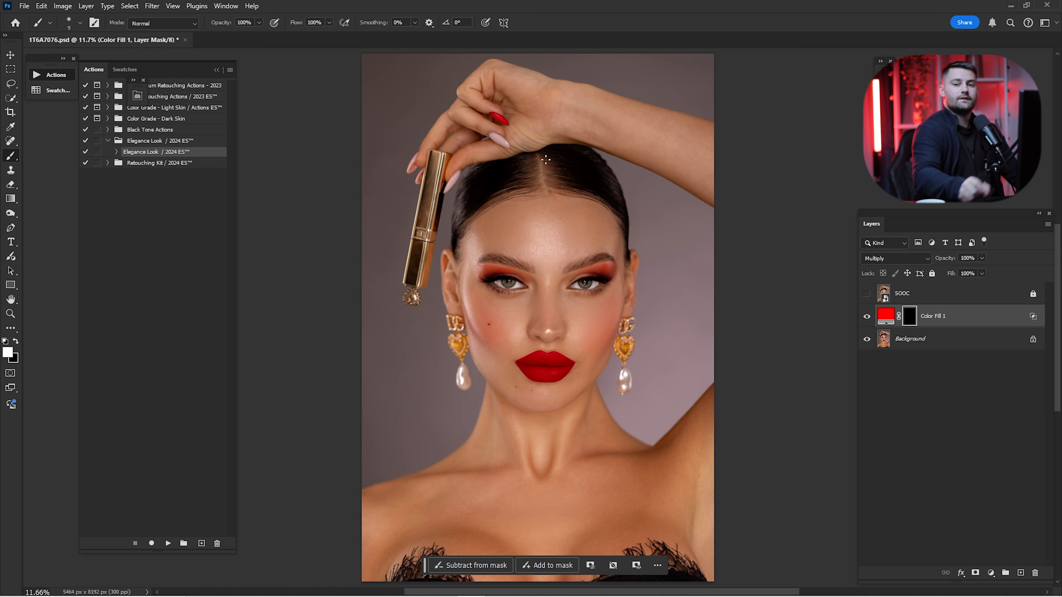
# Trace the unpainted nail below the red one with the Pen tool, convert the path to a selection and paint it white on the fill's mask.
pyautogui.press('z')
pyautogui.moveTo(500, 129); pyautogui.dragTo(610, 142)
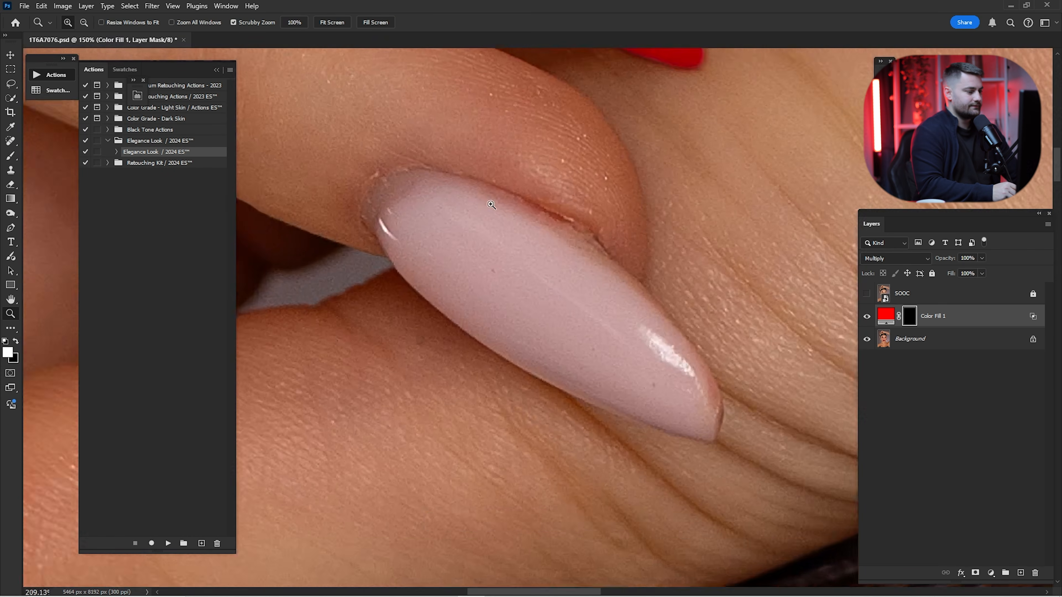
pyautogui.press('p')
pyautogui.click(458, 195)
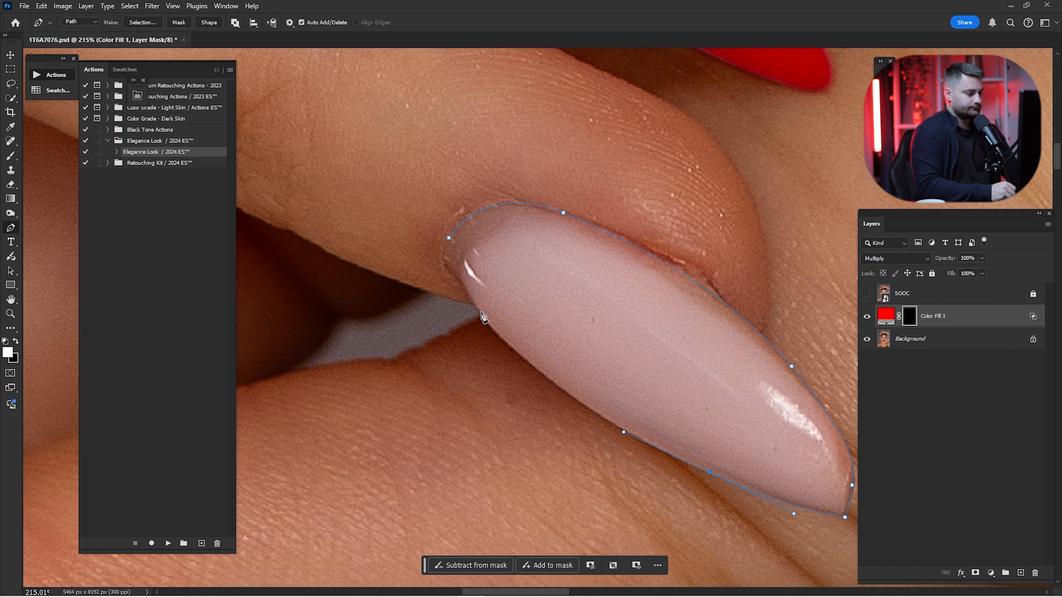
pyautogui.hotkey('ctrl', 'Return')
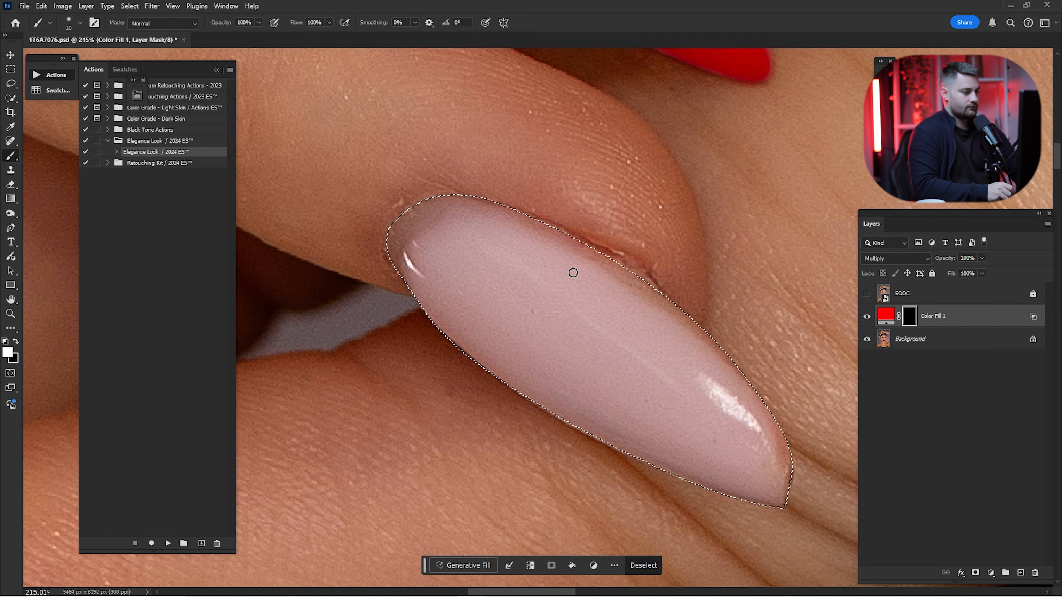
pyautogui.moveTo(571, 272); pyautogui.dragTo(789, 463)
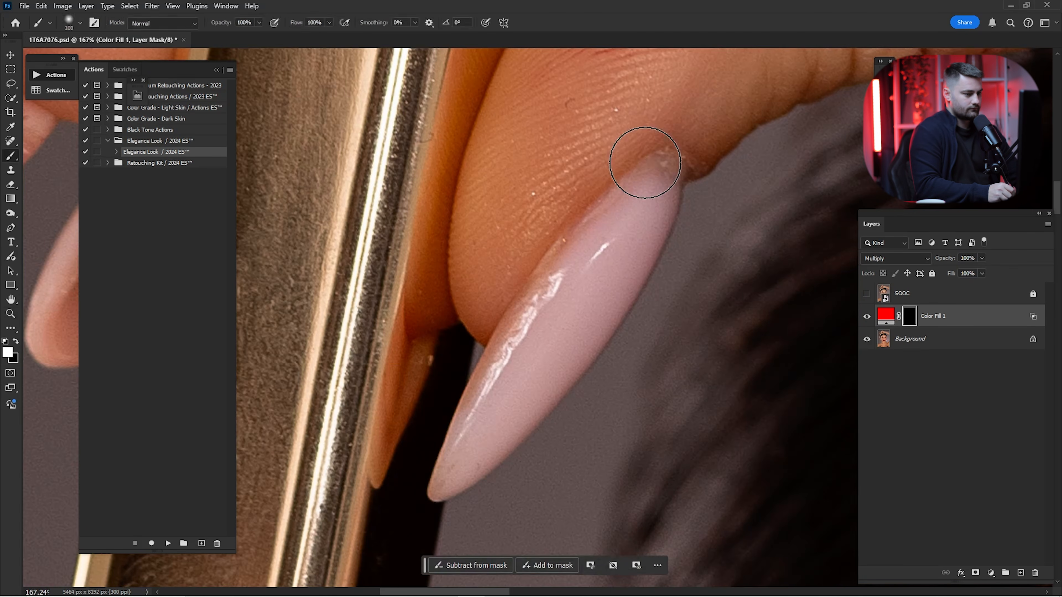
# Trace the nail on each side of the gold tube with the Pen tool and reveal the red fill inside both on the mask.
pyautogui.press('z')
pyautogui.moveTo(461, 389)
pyautogui.mouseDown()
pyautogui.moveTo(444, 452)
pyautogui.moveTo(618, 348)
pyautogui.mouseUp()
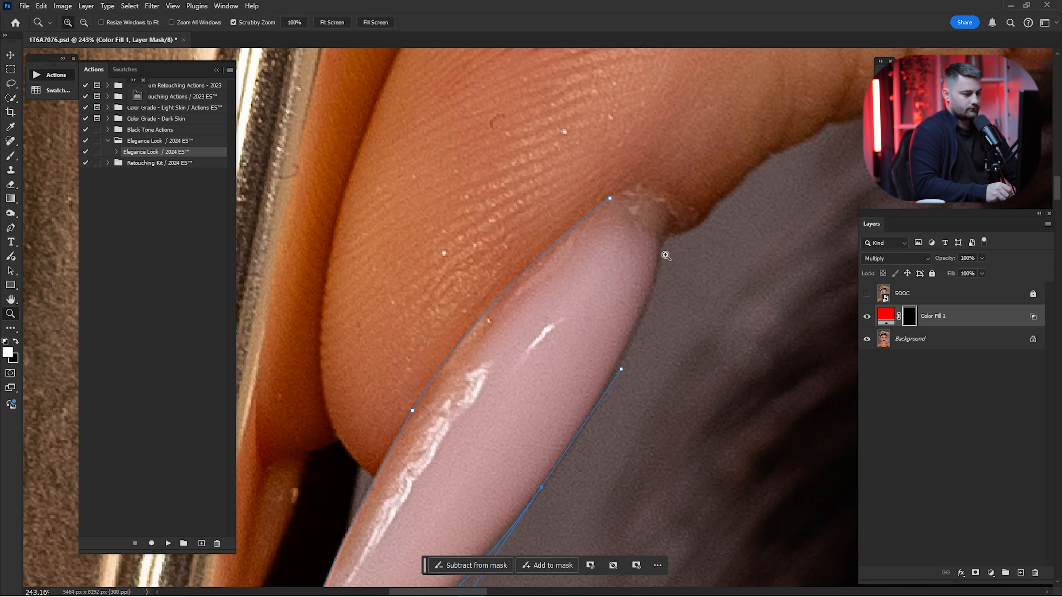
pyautogui.press('b')
pyautogui.moveTo(628, 301); pyautogui.dragTo(526, 386)
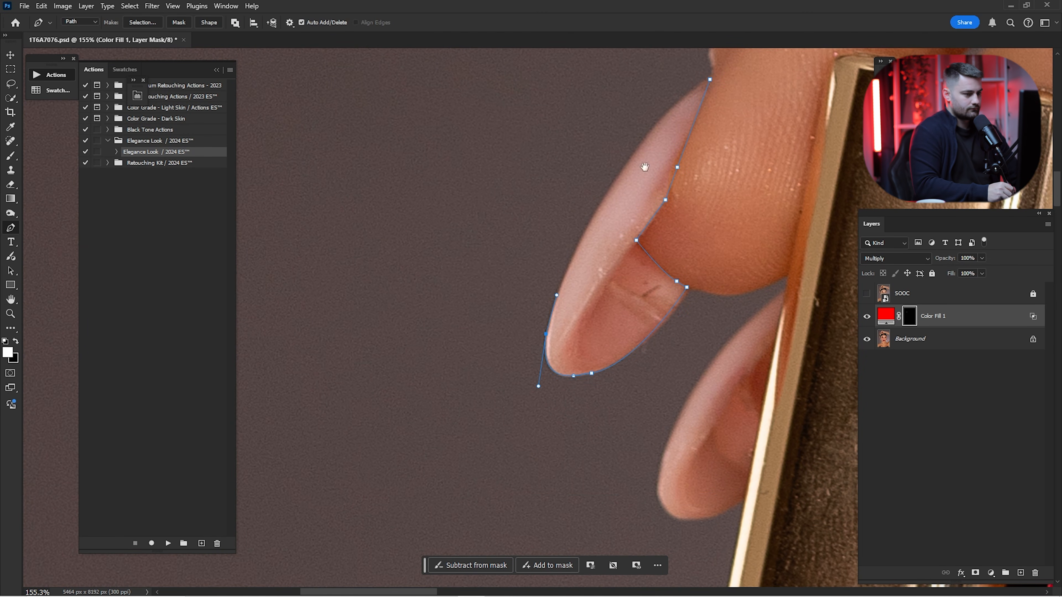
pyautogui.rightClick(581, 286)
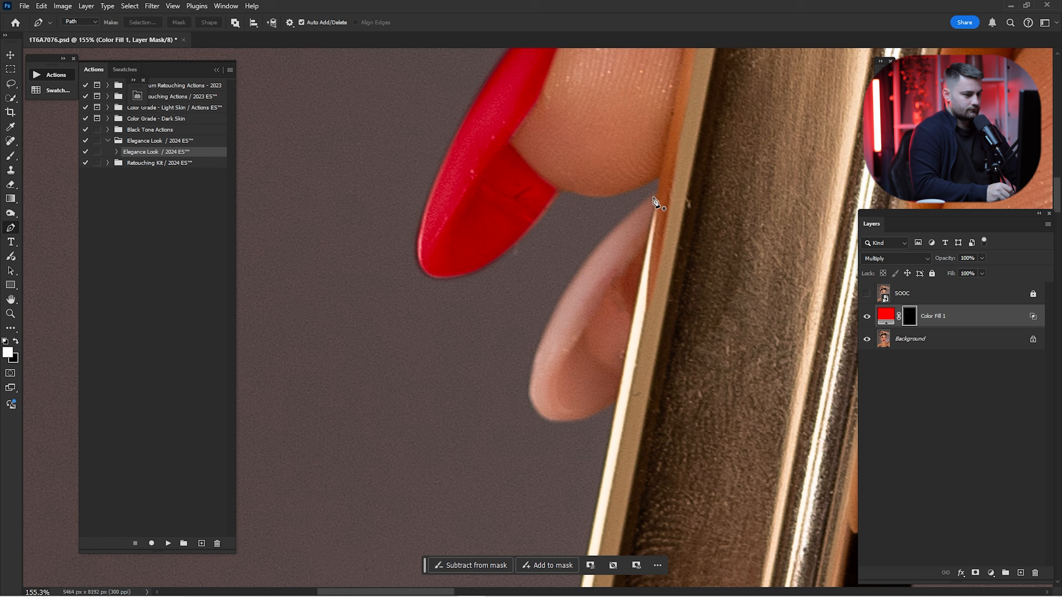
# Outline the nail left of the gold tube and the sliver right of it with the Pen tool, and reveal red in both on the mask.
pyautogui.moveTo(536, 346)
pyautogui.mouseDown()
pyautogui.moveTo(526, 408)
pyautogui.moveTo(594, 418)
pyautogui.mouseUp()
pyautogui.click(615, 402)
pyautogui.click(655, 191)
pyautogui.rightClick(638, 272)
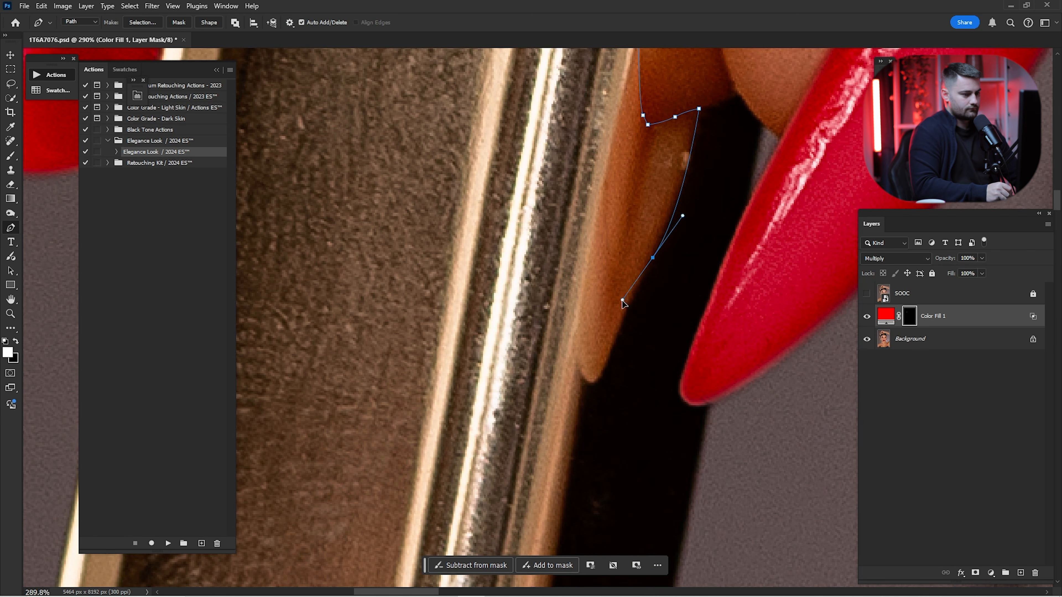
pyautogui.click(607, 365)
pyautogui.moveTo(578, 368); pyautogui.dragTo(572, 347)
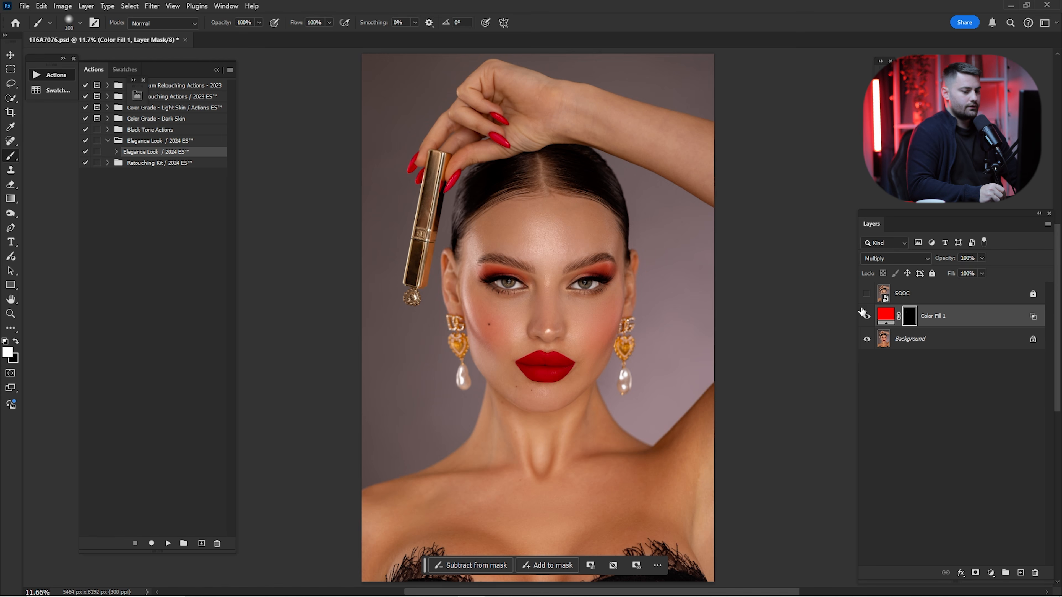
# Compare the whole portrait with and without the red nail color fill.
pyautogui.click(864, 313)
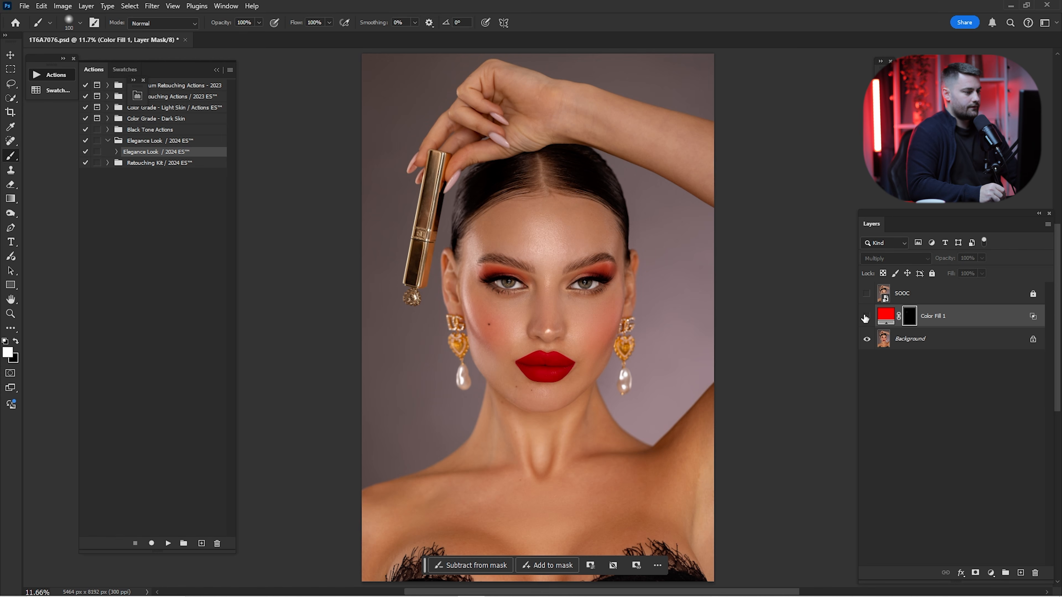
pyautogui.click(864, 314)
pyautogui.click(864, 314)
pyautogui.click(865, 317)
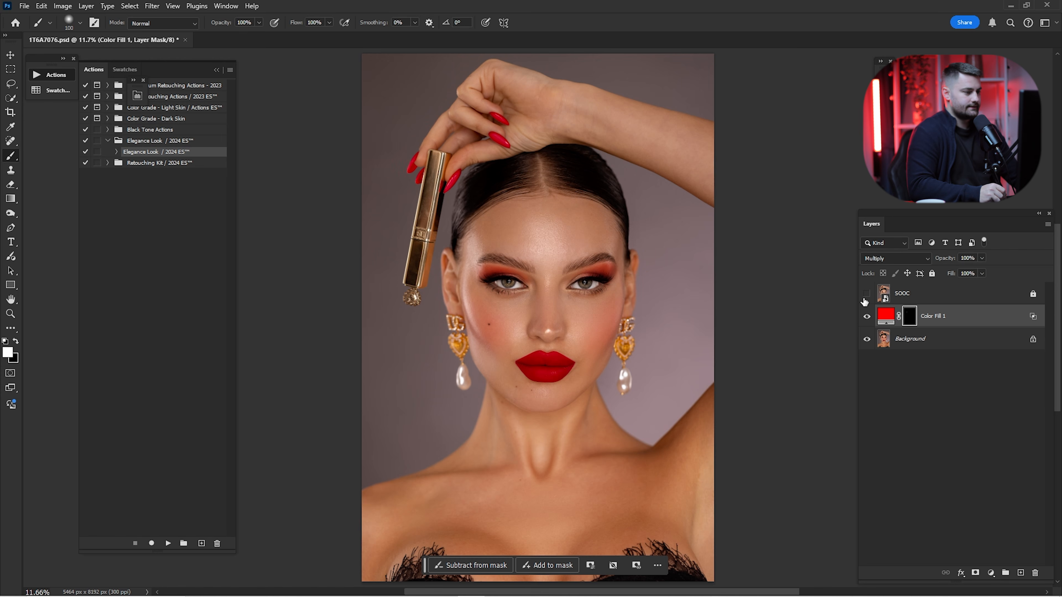
pyautogui.click(865, 316)
pyautogui.click(865, 317)
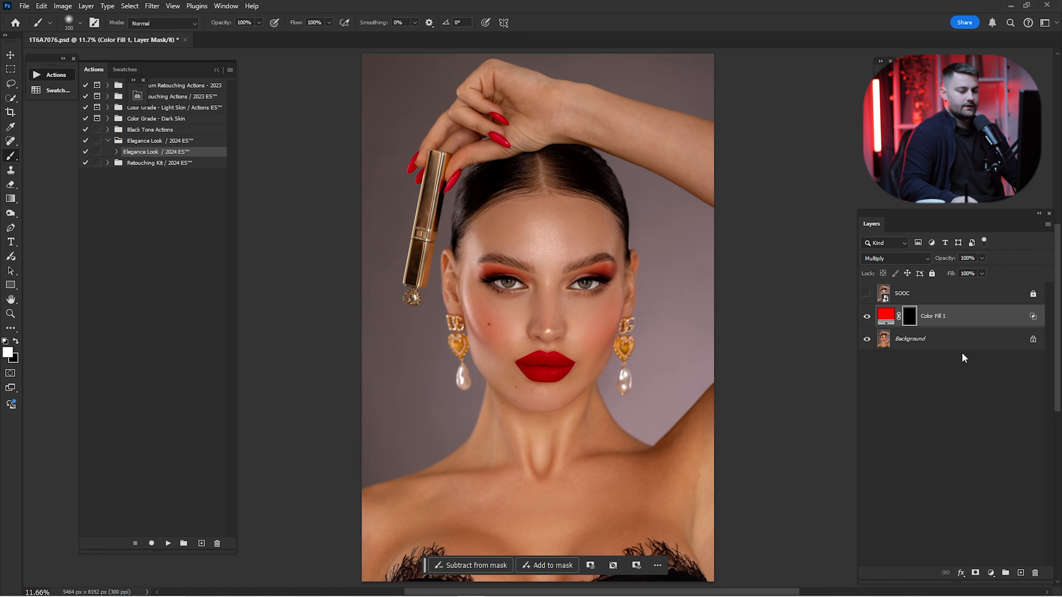
# Change the nail fill's color to the slightly more saturated red #d8031f.
pyautogui.doubleClick(883, 314)
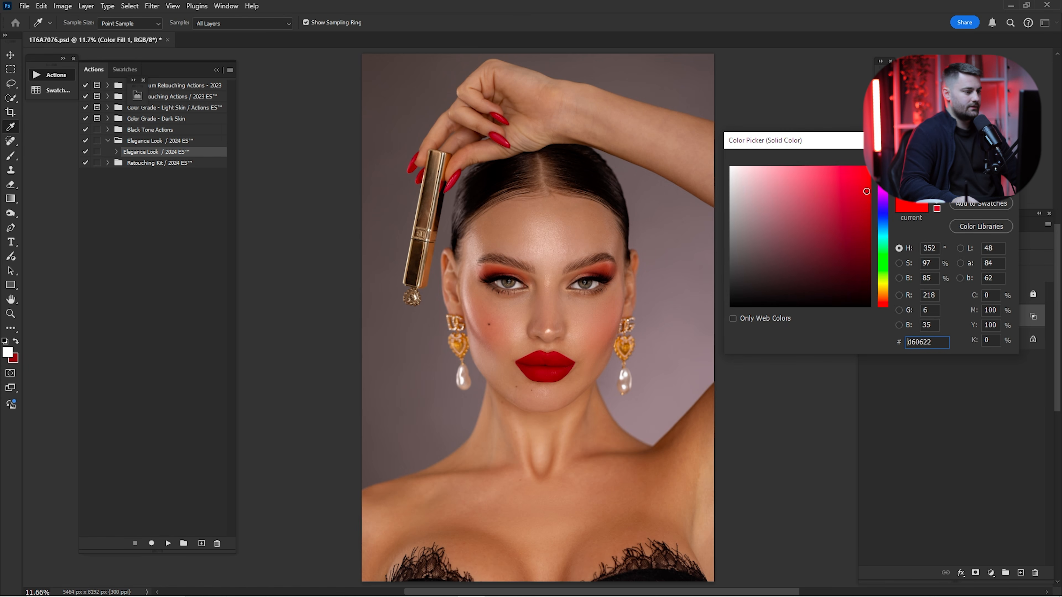
pyautogui.moveTo(865, 191)
pyautogui.mouseDown()
pyautogui.moveTo(861, 217)
pyautogui.moveTo(865, 172)
pyautogui.moveTo(830, 166)
pyautogui.moveTo(870, 172)
pyautogui.moveTo(869, 188)
pyautogui.mouseUp()
pyautogui.click(980, 159)
pyautogui.doubleClick(891, 313)
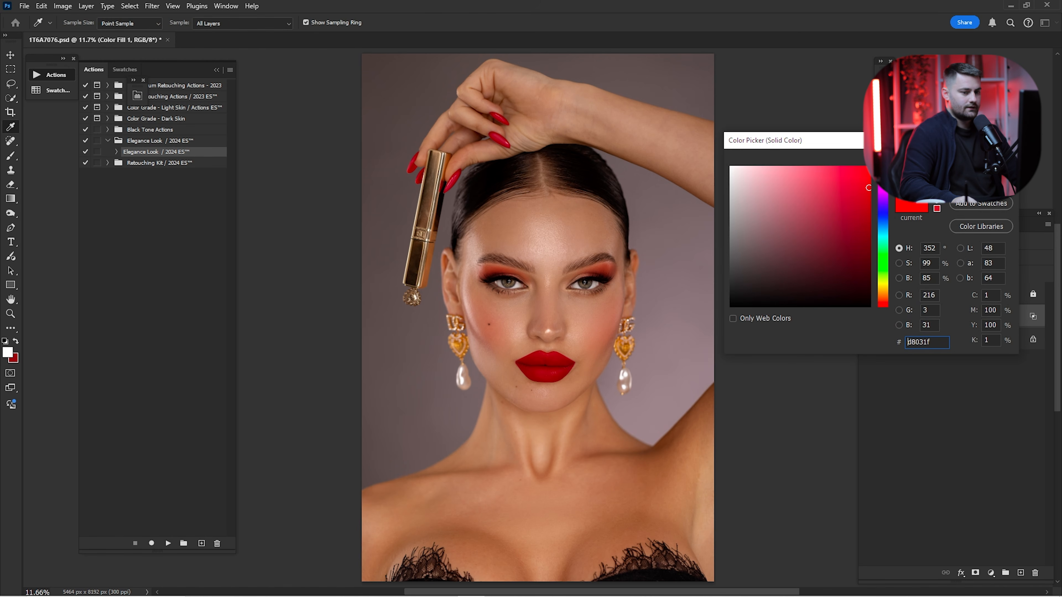
pyautogui.press('Return')
pyautogui.press('b')
# Add a Selective Color adjustment layer targeting Reds and clip it to the nail color fill.
pyautogui.click(997, 574)
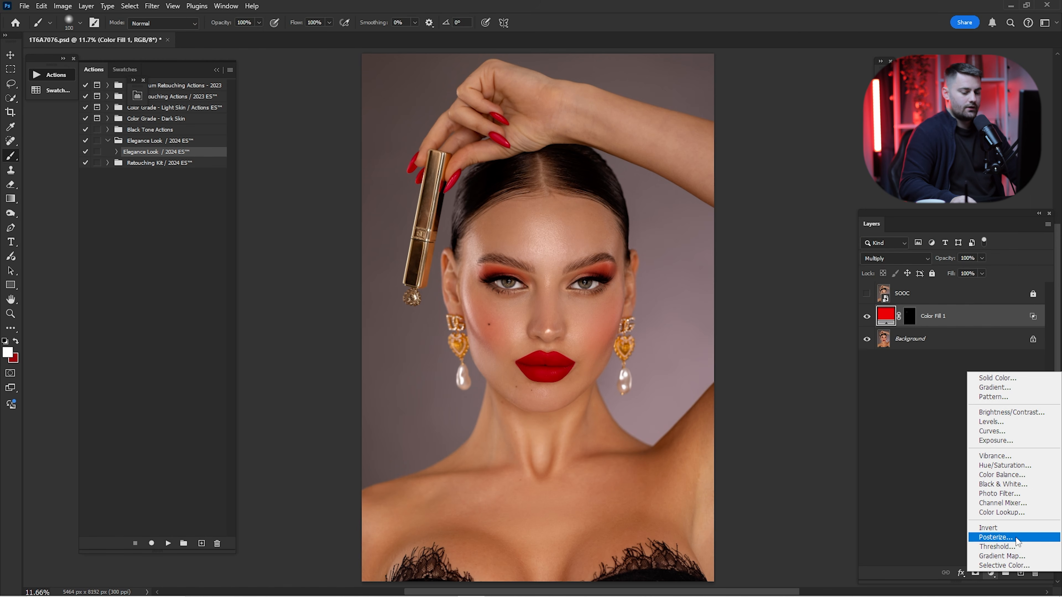
pyautogui.click(1004, 566)
pyautogui.click(207, 140)
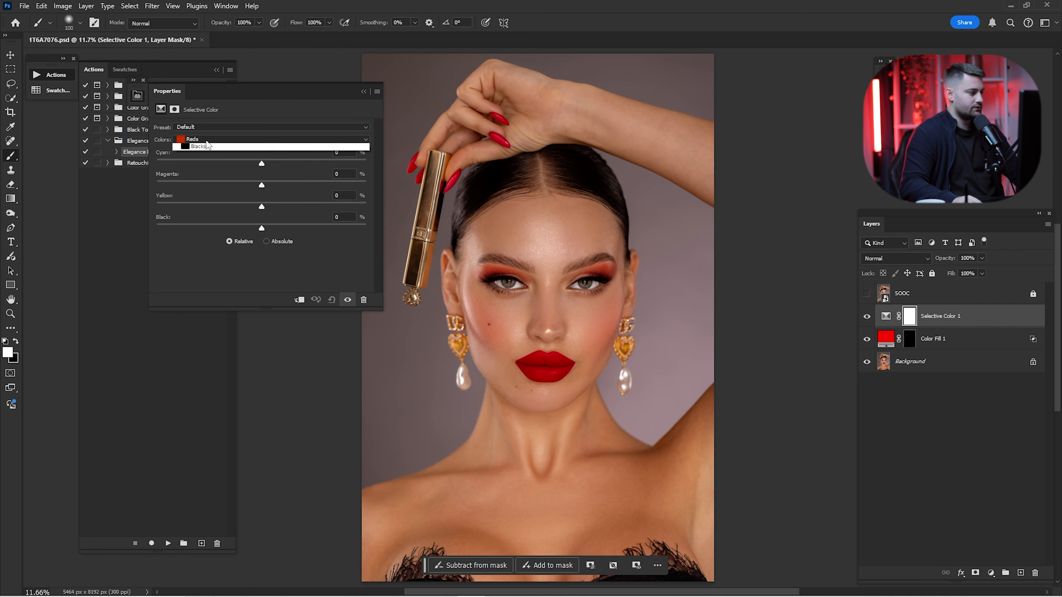
pyautogui.click(198, 149)
pyautogui.press('z')
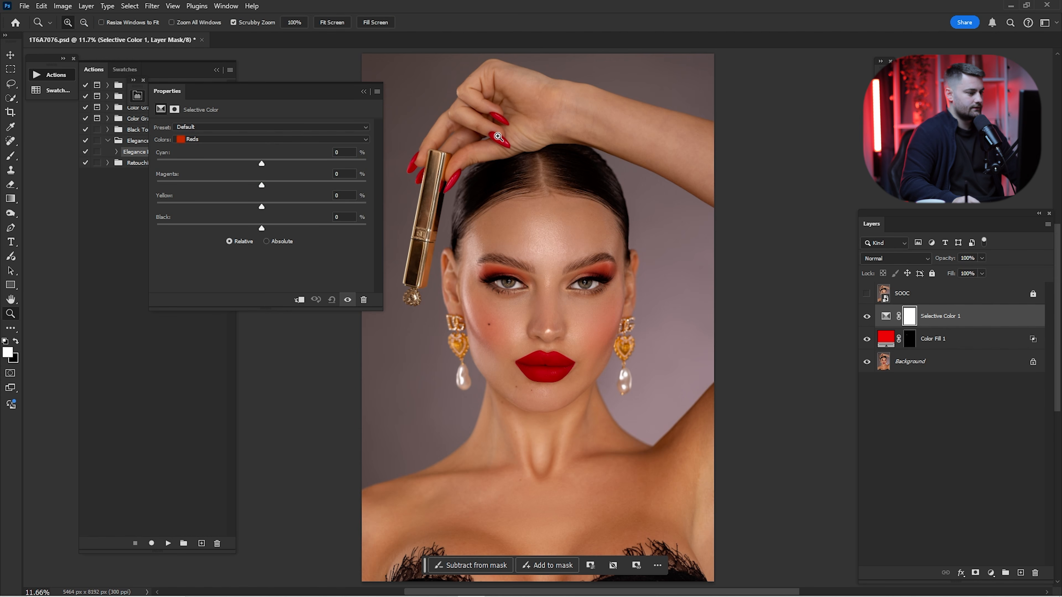
pyautogui.moveTo(486, 133); pyautogui.dragTo(635, 164)
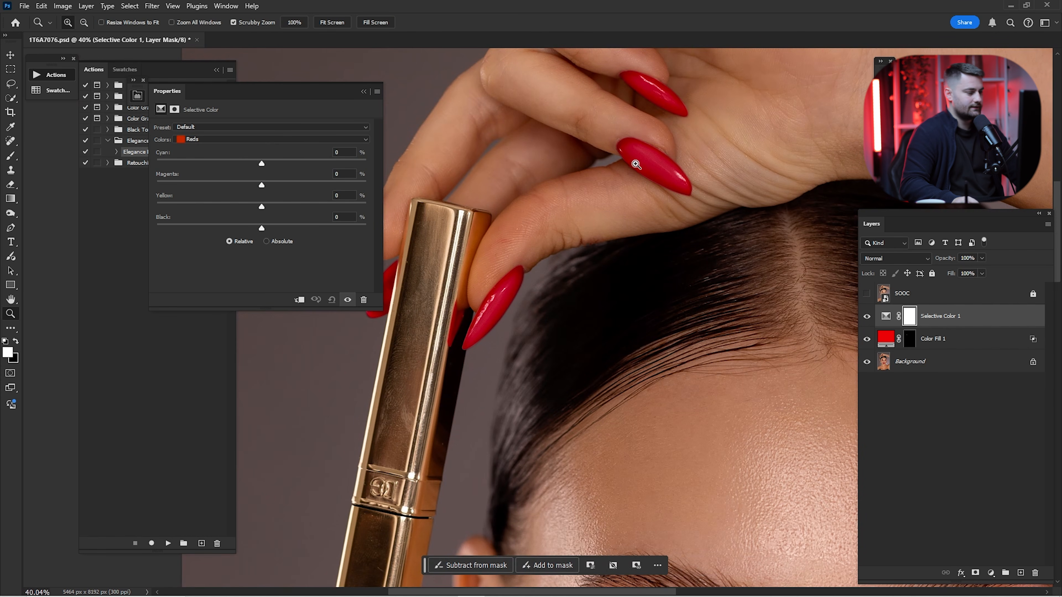
pyautogui.click(299, 300)
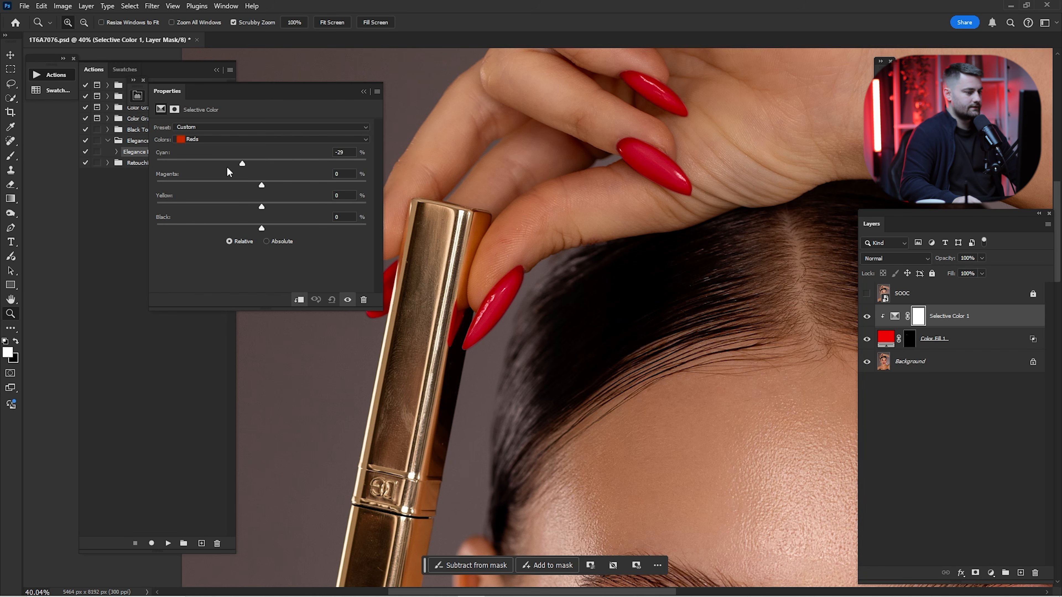
# Set the Reds to Cyan -12, Magenta +9, Yellow +39 and Black +31, and compare the nails with and without the adjustment.
pyautogui.moveTo(252, 173); pyautogui.dragTo(280, 186)
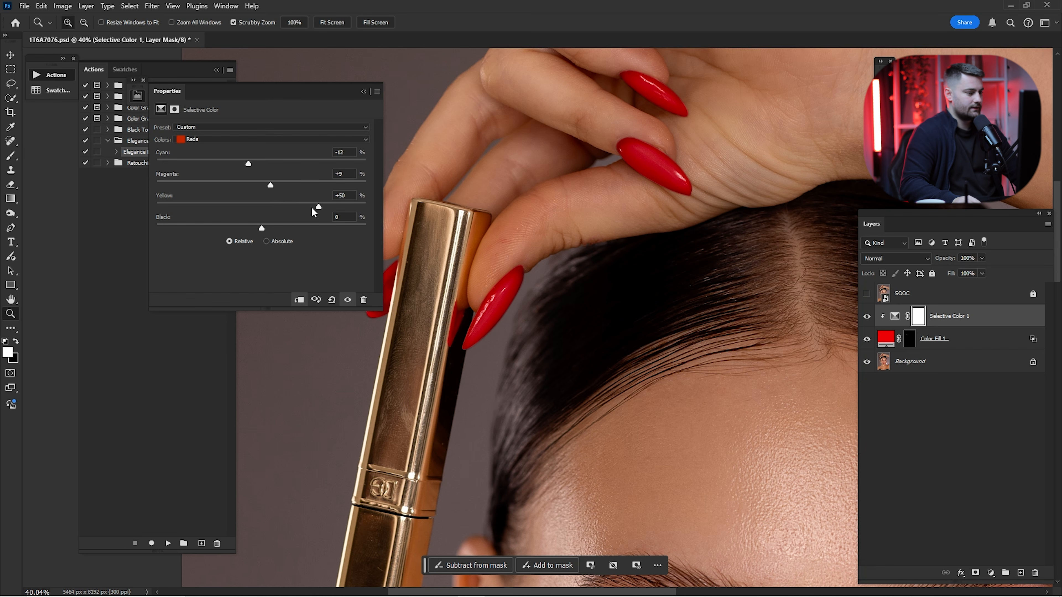
pyautogui.moveTo(262, 225); pyautogui.dragTo(294, 227)
pyautogui.hotkey('ctrl', '0')
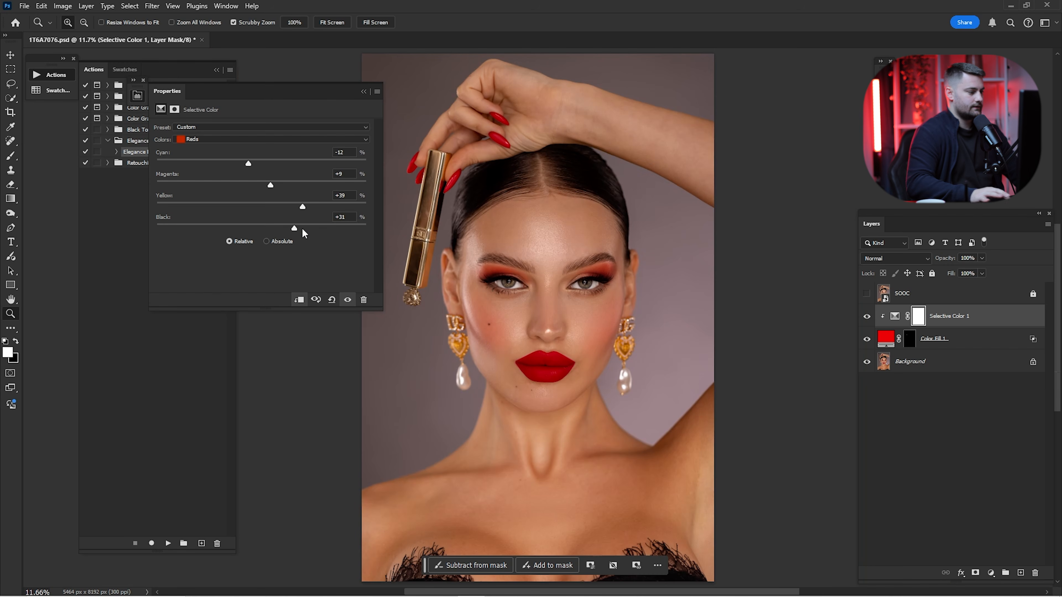
pyautogui.click(867, 323)
pyautogui.click(866, 323)
pyautogui.click(867, 323)
pyautogui.click(867, 323)
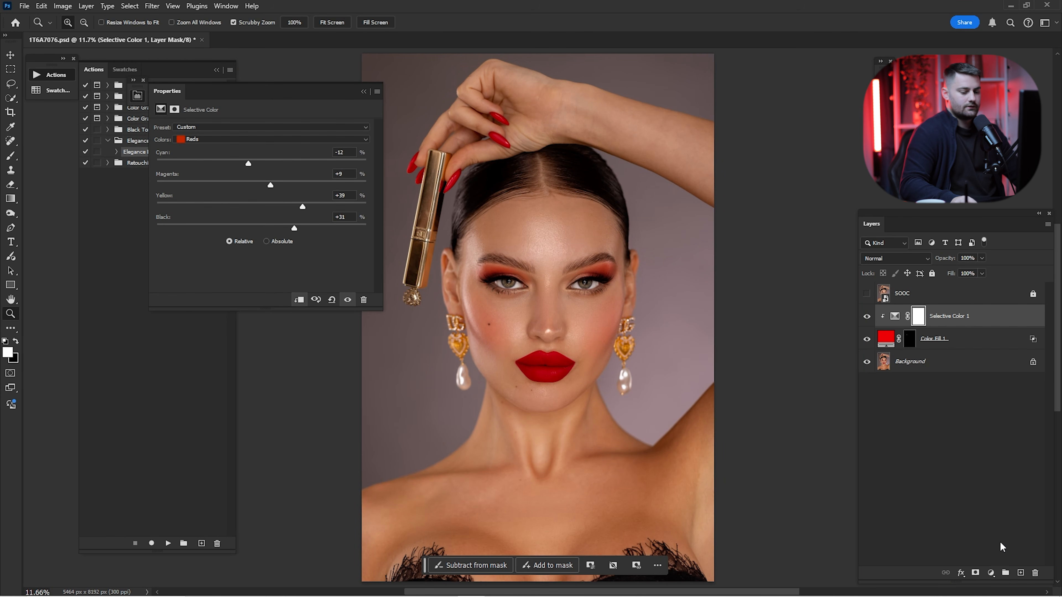
# Add a second Selective Color layer clipped to the nail fill and lower the Black amount of its Whites below zero.
pyautogui.click(989, 575)
pyautogui.click(994, 574)
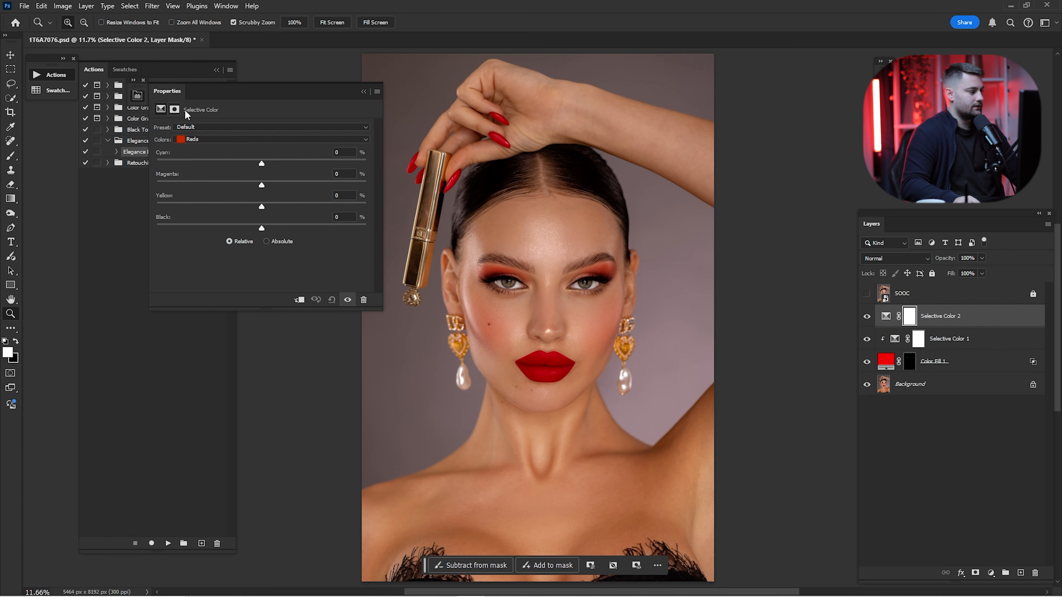
pyautogui.click(298, 302)
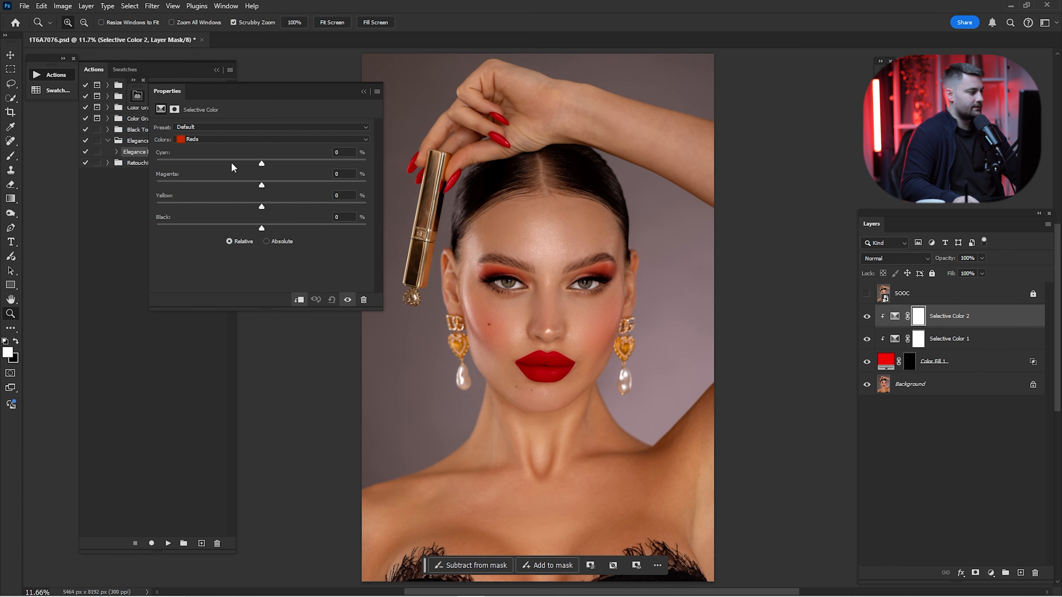
pyautogui.click(204, 142)
pyautogui.click(213, 203)
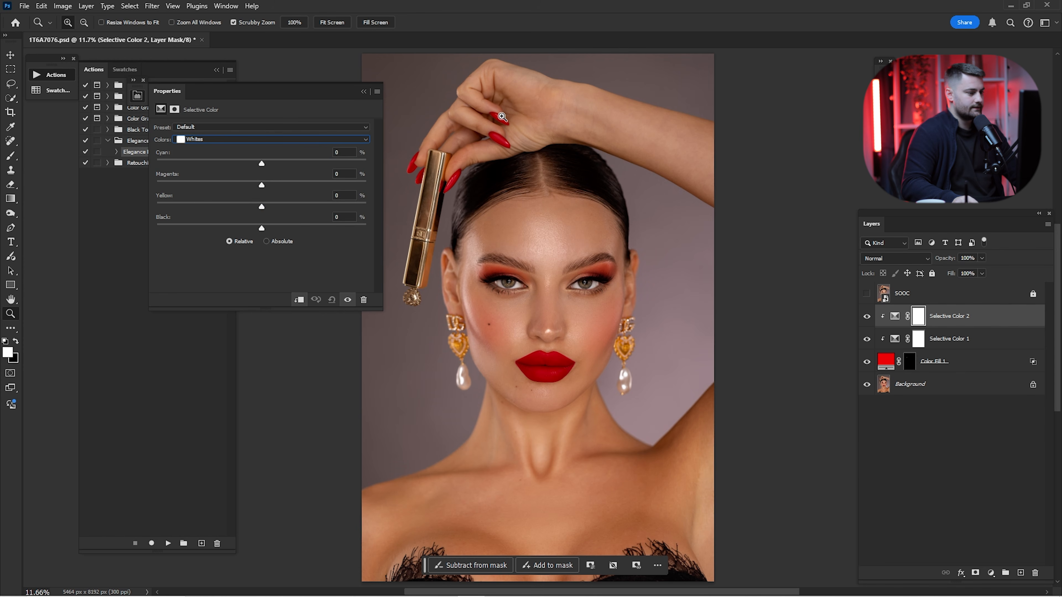
pyautogui.moveTo(501, 116); pyautogui.dragTo(573, 145)
pyautogui.moveTo(473, 128); pyautogui.dragTo(599, 168)
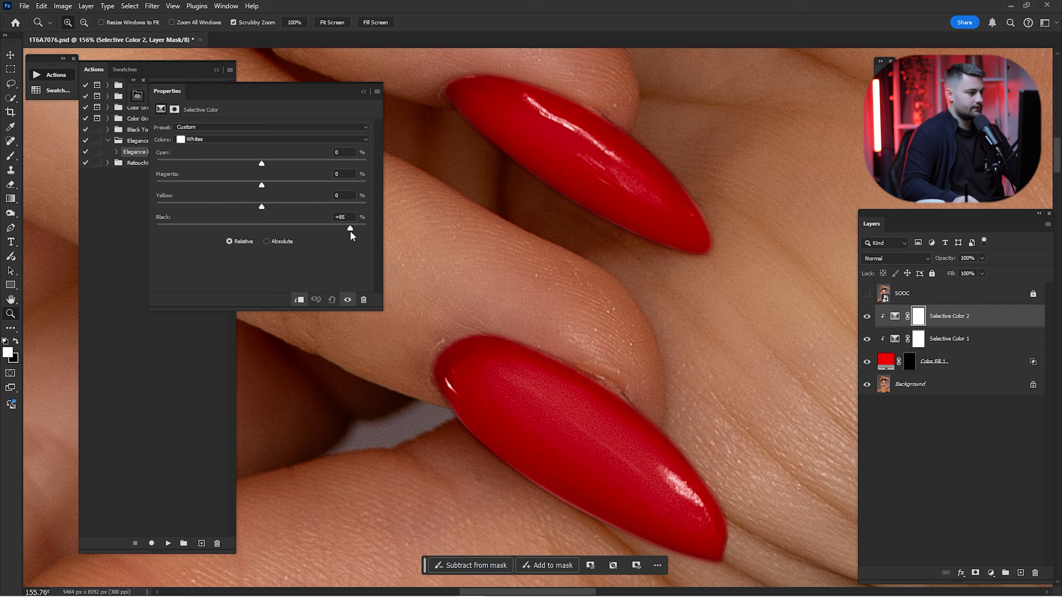
pyautogui.moveTo(351, 235); pyautogui.dragTo(238, 238)
pyautogui.click(364, 92)
# Soften the nail edges on the Color Fill 1 mask with the Blur tool at 100% strength.
pyautogui.moveTo(604, 287); pyautogui.dragTo(677, 167)
pyautogui.moveTo(445, 511); pyautogui.dragTo(715, 217)
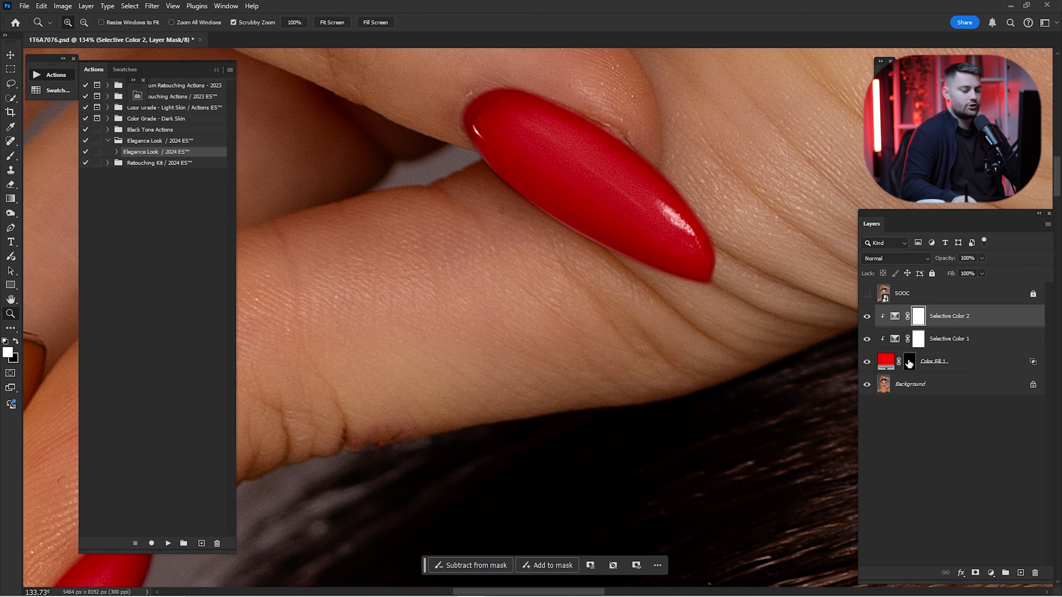
pyautogui.click(909, 363)
pyautogui.click(14, 160)
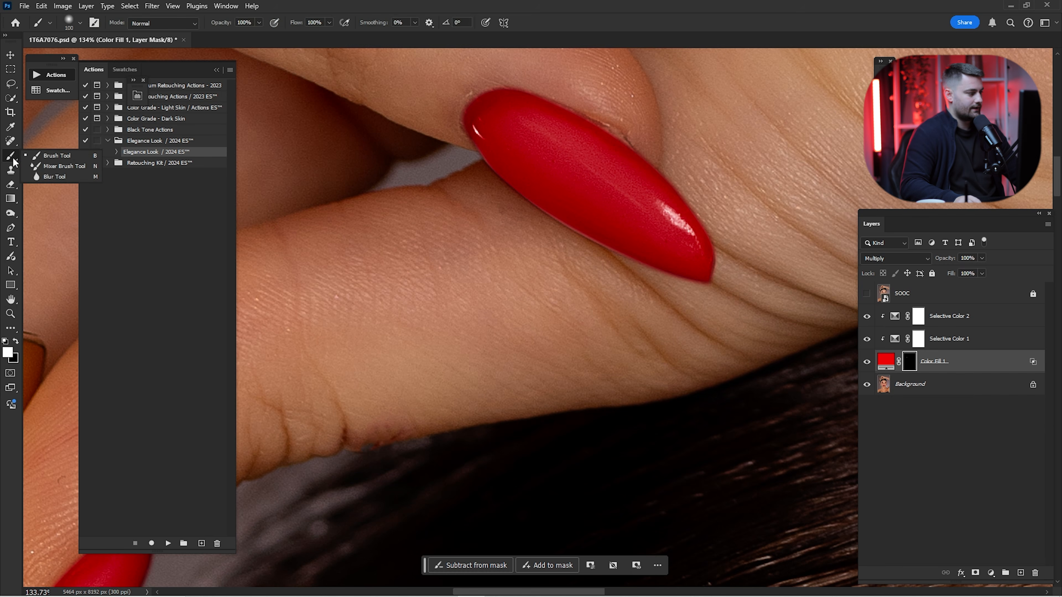
pyautogui.click(59, 179)
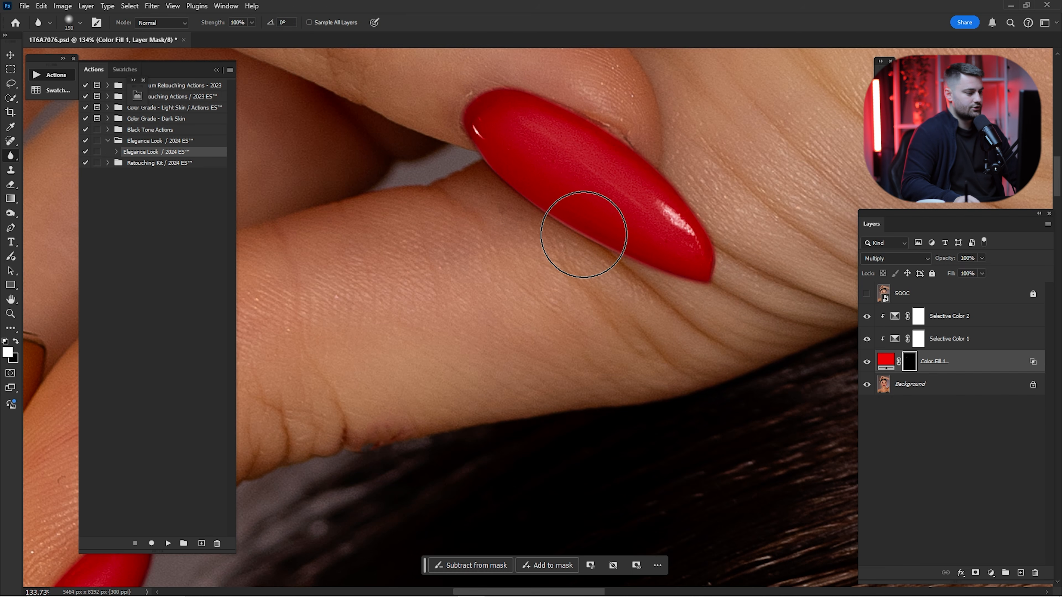
pyautogui.moveTo(585, 230); pyautogui.dragTo(749, 233)
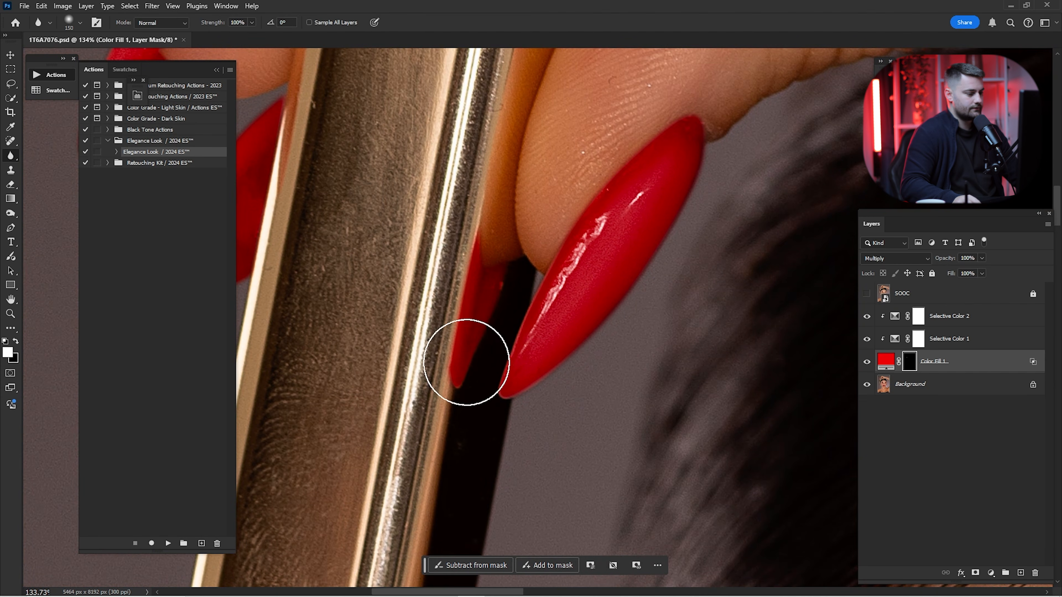
pyautogui.moveTo(467, 363); pyautogui.dragTo(713, 294)
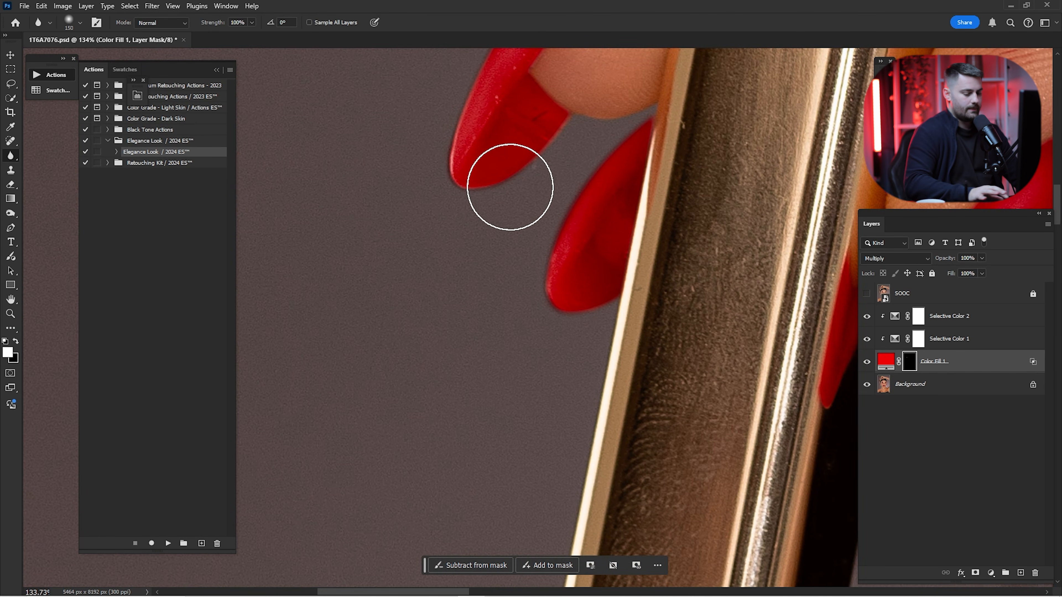
pyautogui.hotkey('ctrl', '0')
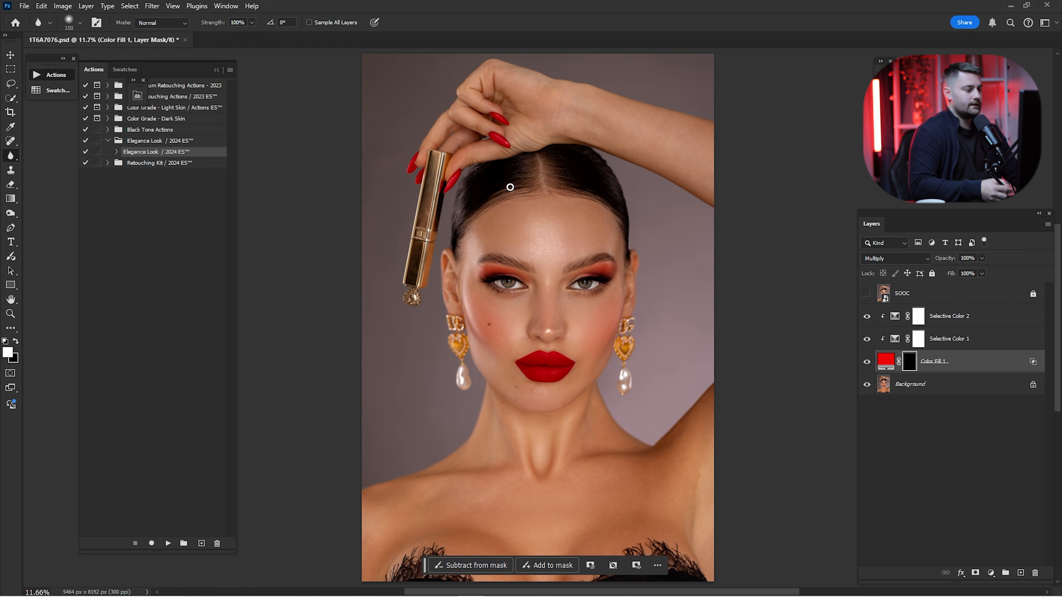
# Paint white with a much smaller brush on the fill's mask to cover the uncolored lower edge of the nail.
pyautogui.hotkey('ctrl', 'space')
pyautogui.moveTo(497, 141); pyautogui.dragTo(562, 187)
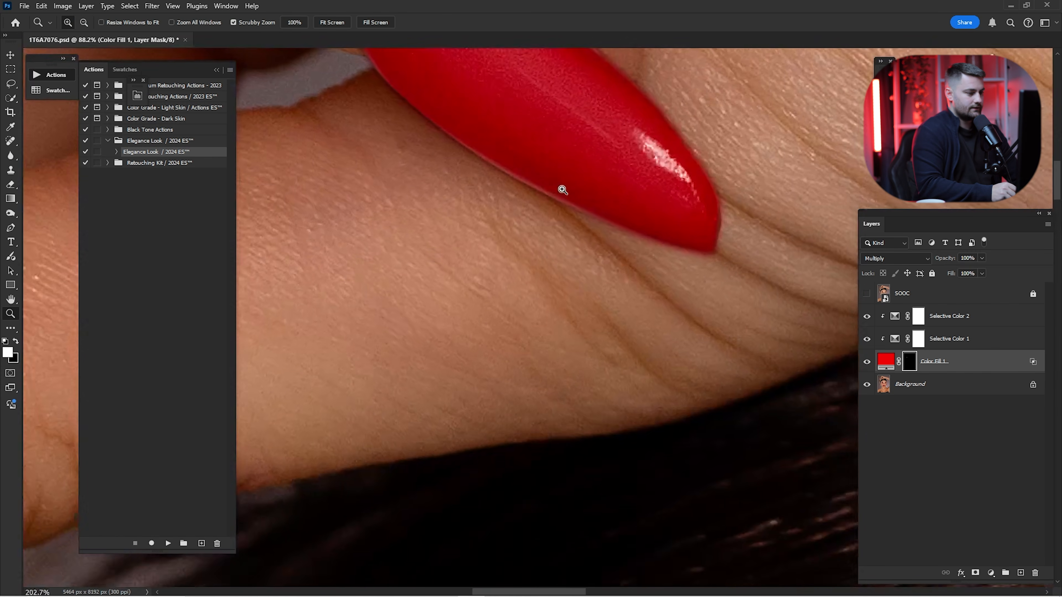
pyautogui.press('b')
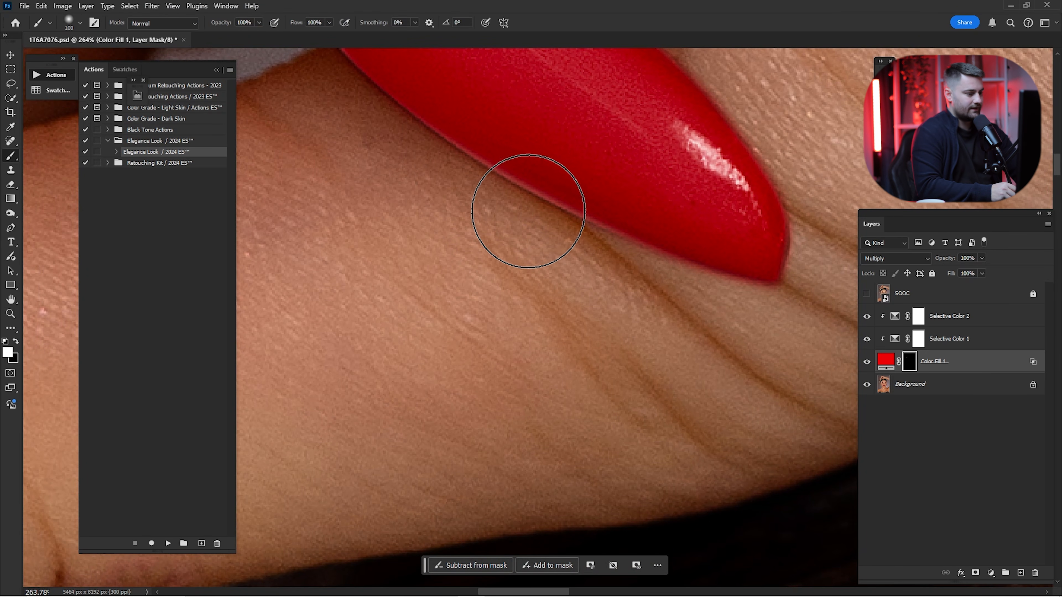
pyautogui.press('[')
pyautogui.press('[')
pyautogui.press('[')
pyautogui.press('[')
pyautogui.press('[')
pyautogui.press('[')
pyautogui.press('[')
pyautogui.press('[')
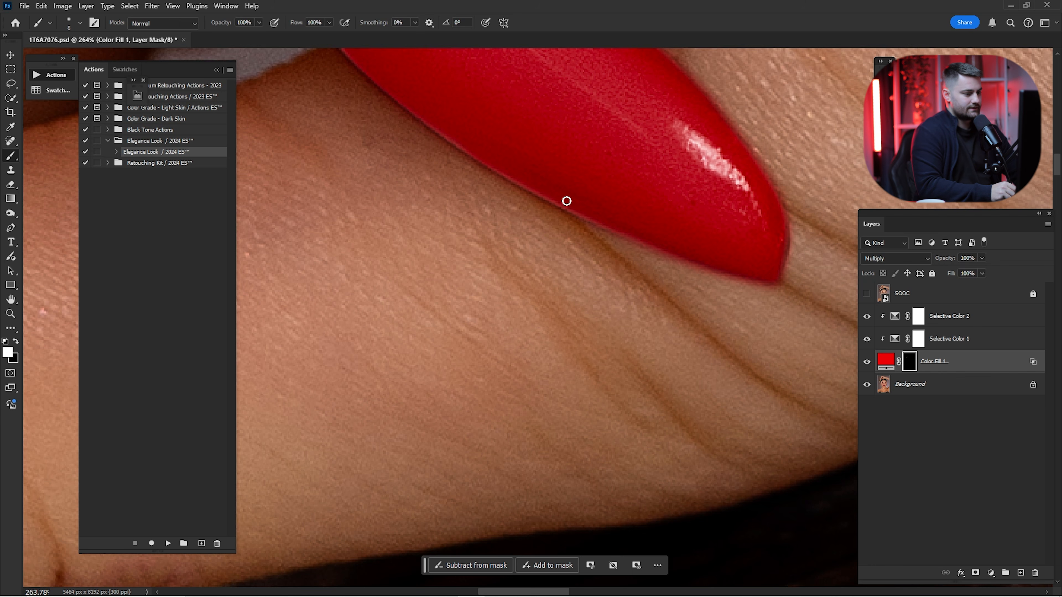
pyautogui.hotkey('ctrl', '0')
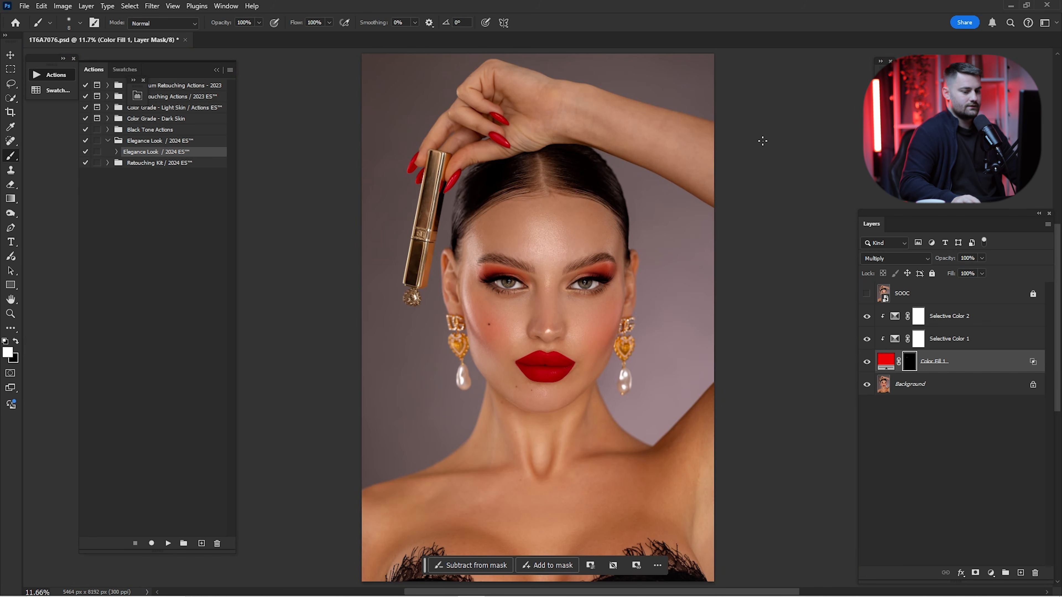
# Compare the result with the SOOC original and merge the nail fill and Selective Color layers into the Background.
pyautogui.click(922, 324)
pyautogui.click(864, 293)
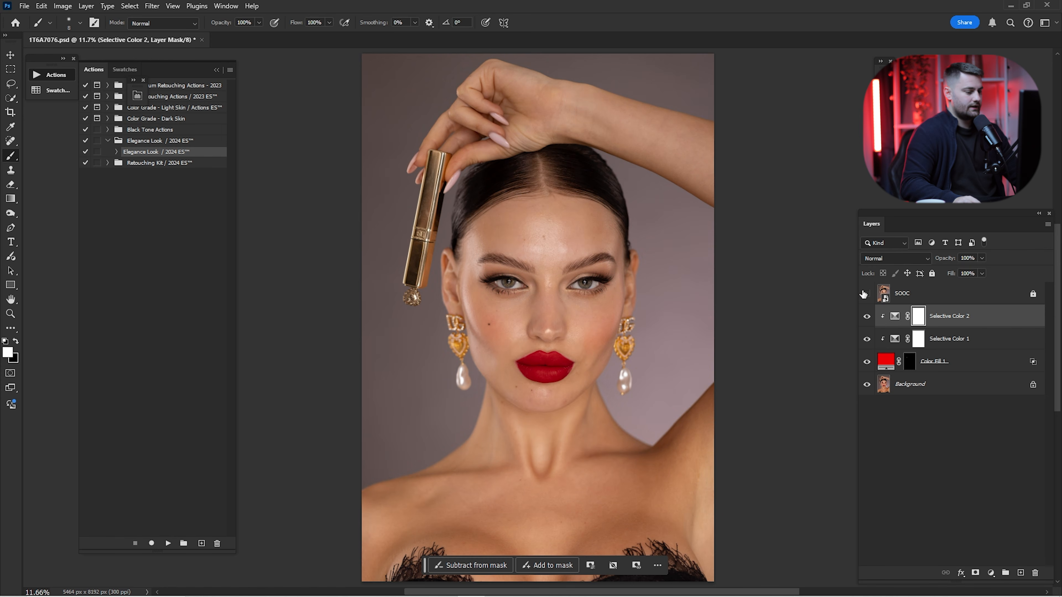
pyautogui.click(864, 293)
pyautogui.click(865, 293)
pyautogui.click(864, 293)
pyautogui.click(864, 293)
pyautogui.click(864, 293)
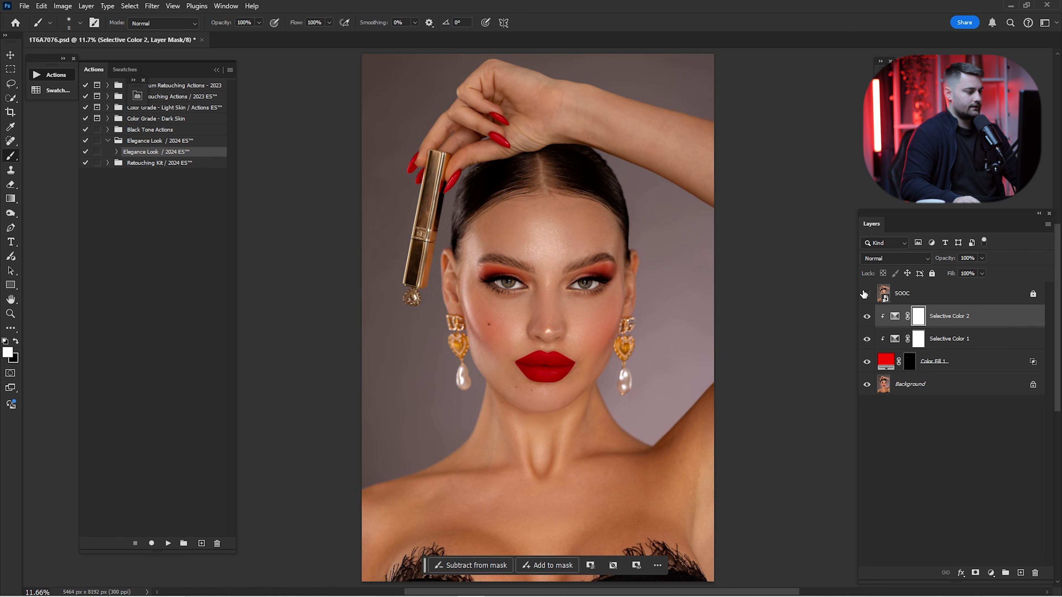
pyautogui.click(864, 293)
pyautogui.click(864, 293)
pyautogui.click(864, 293)
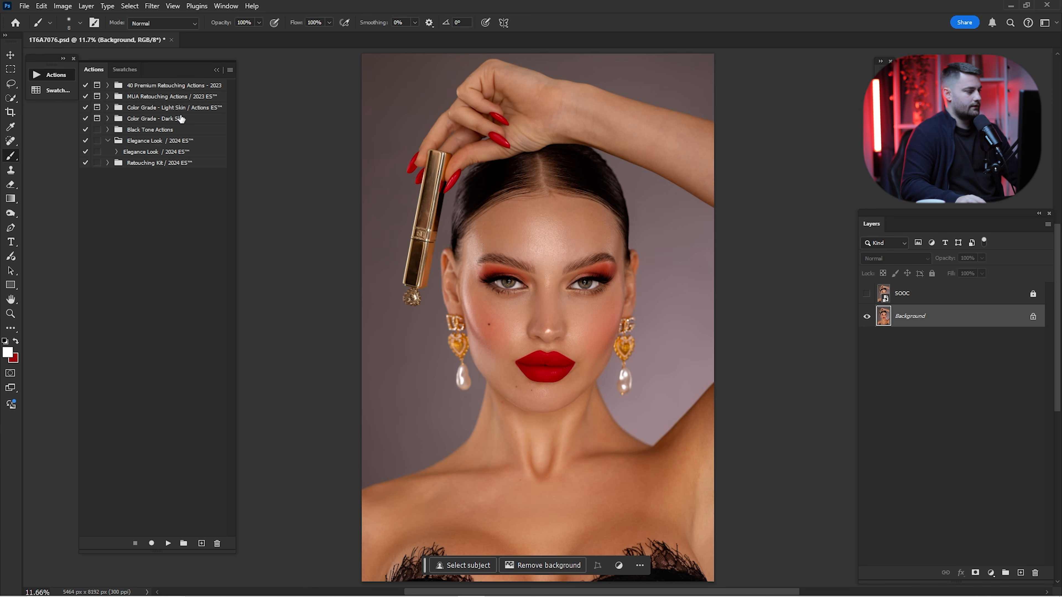
pyautogui.click(865, 293)
pyautogui.click(865, 293)
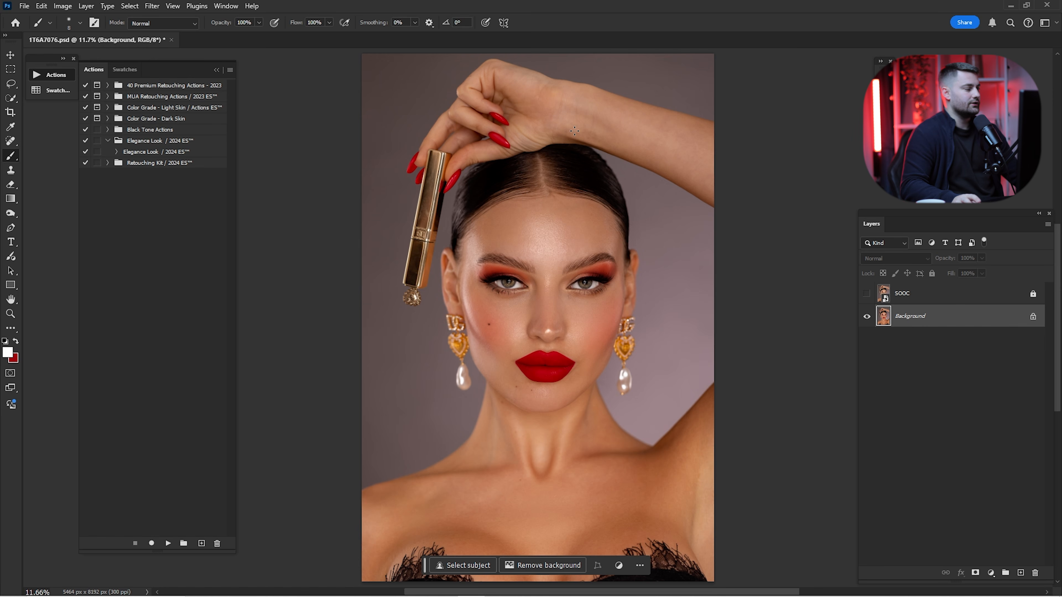
# Run the Frequency Separation v.2 action from the MUA Retouching Actions set and expand the resulting layer group.
pyautogui.click(107, 96)
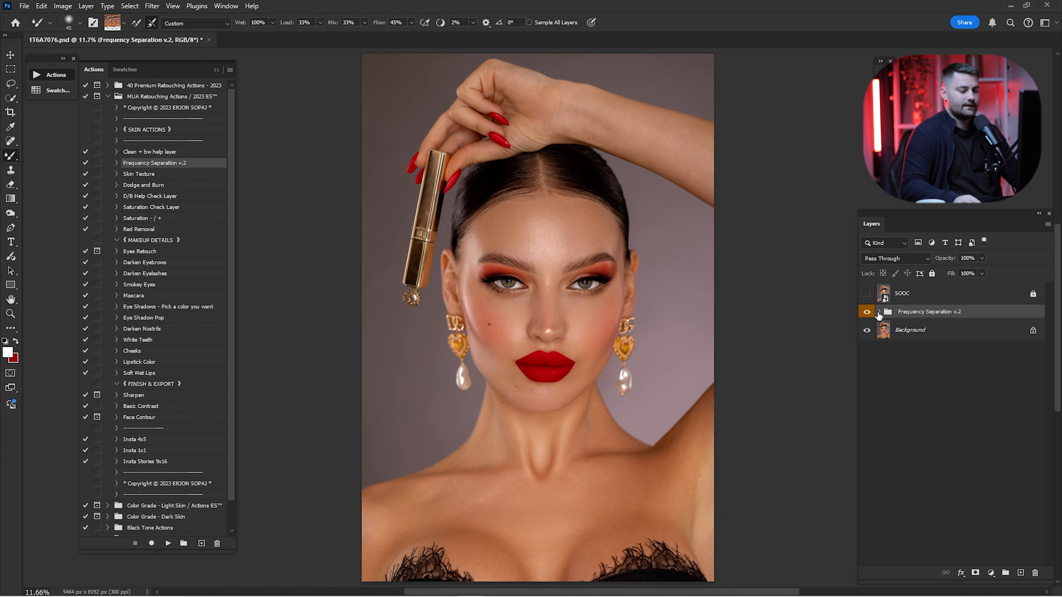
pyautogui.click(878, 313)
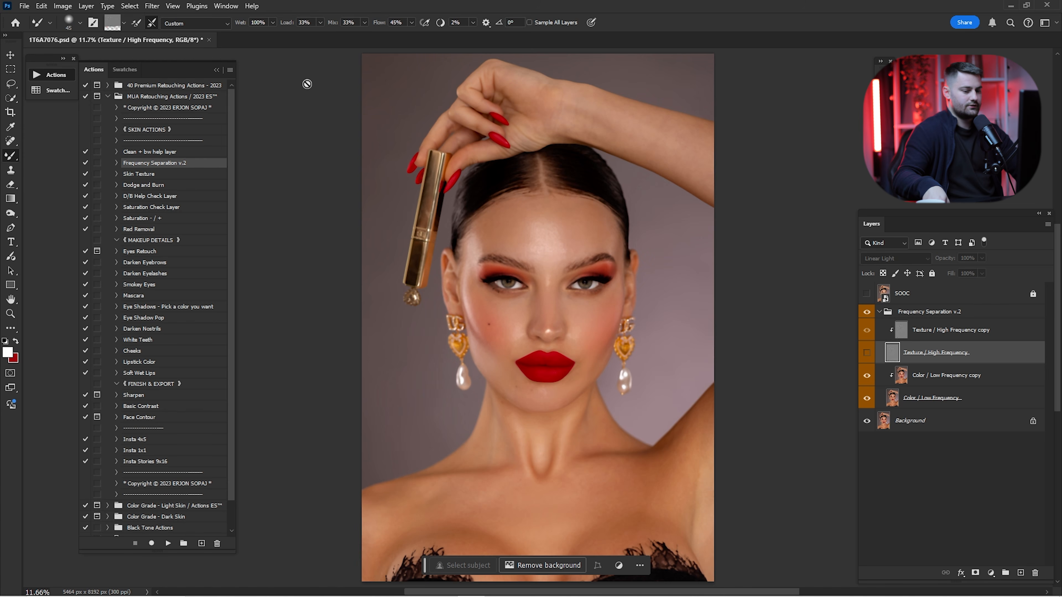
# Smooth the raised forearm and wrist on the Color / Low Frequency copy layer with a large Mixer Brush at 100% wet.
pyautogui.click(933, 375)
pyautogui.keyDown('ctrl'); pyautogui.click(677, 176); pyautogui.keyUp('ctrl')
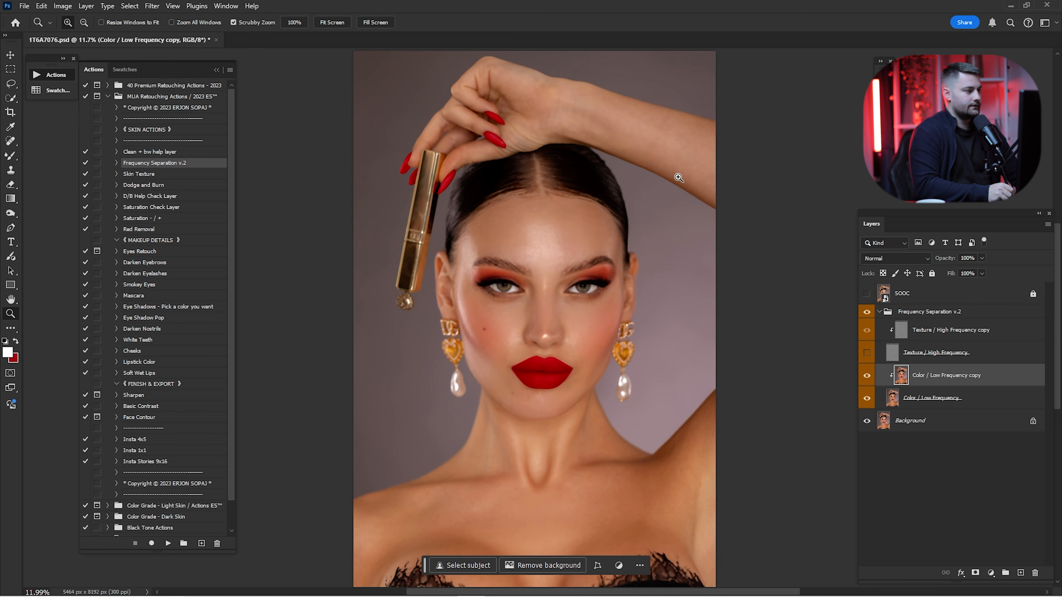
pyautogui.moveTo(652, 172); pyautogui.dragTo(668, 236)
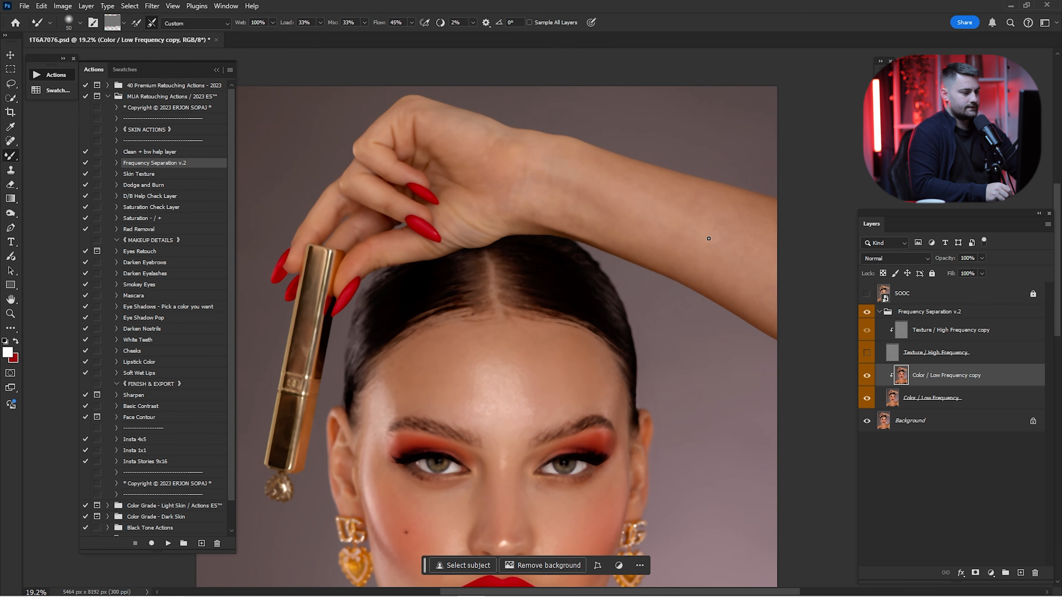
pyautogui.press(']')
pyautogui.press(']')
pyautogui.press(']')
pyautogui.press(']')
pyautogui.press(']')
pyautogui.press(']')
pyautogui.press(']')
pyautogui.press(']')
pyautogui.press(']')
pyautogui.press(']')
pyautogui.press(']')
pyautogui.press(']')
pyautogui.press(']')
pyautogui.press(']')
pyautogui.press(']')
pyautogui.press(']')
pyautogui.press(']')
pyautogui.press('[')
pyautogui.moveTo(598, 202); pyautogui.dragTo(661, 215)
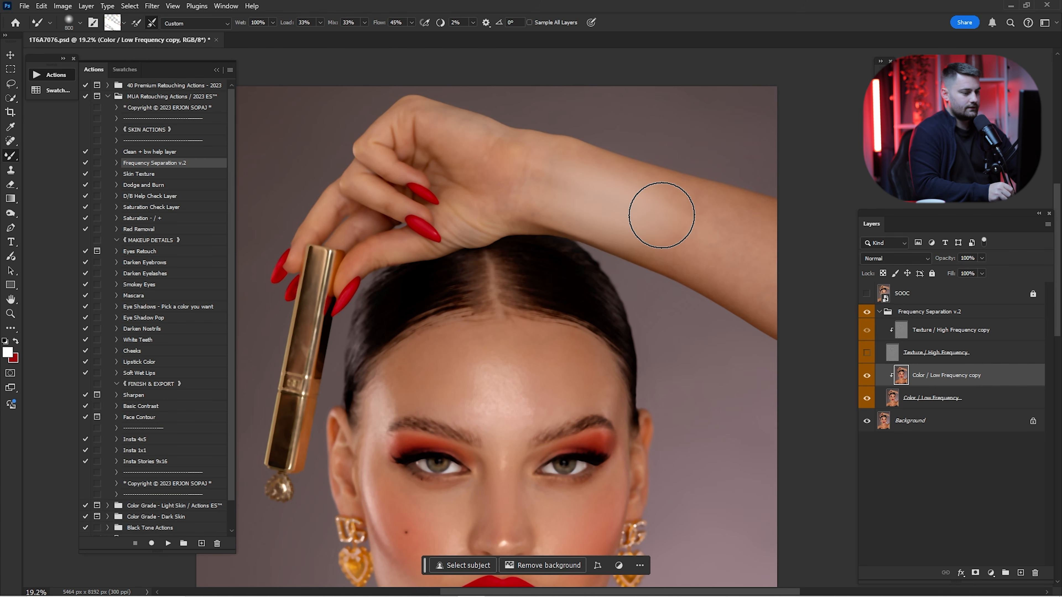
pyautogui.press('[')
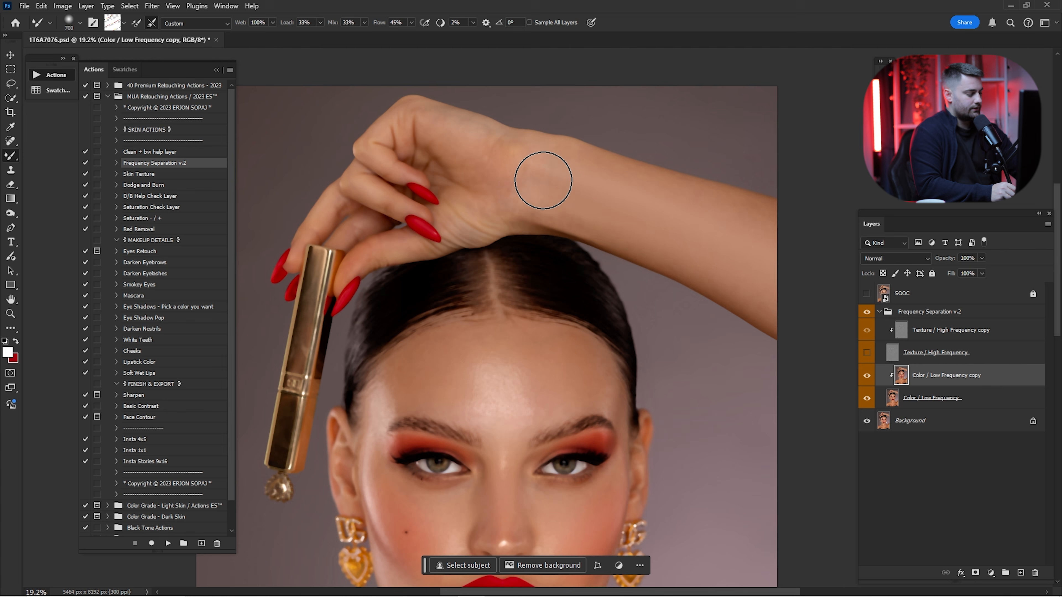
# Set the Mixer Brush to 20% wet and blend the skin tones on the palm, fingers and forearm, varying the brush size.
pyautogui.press('2')
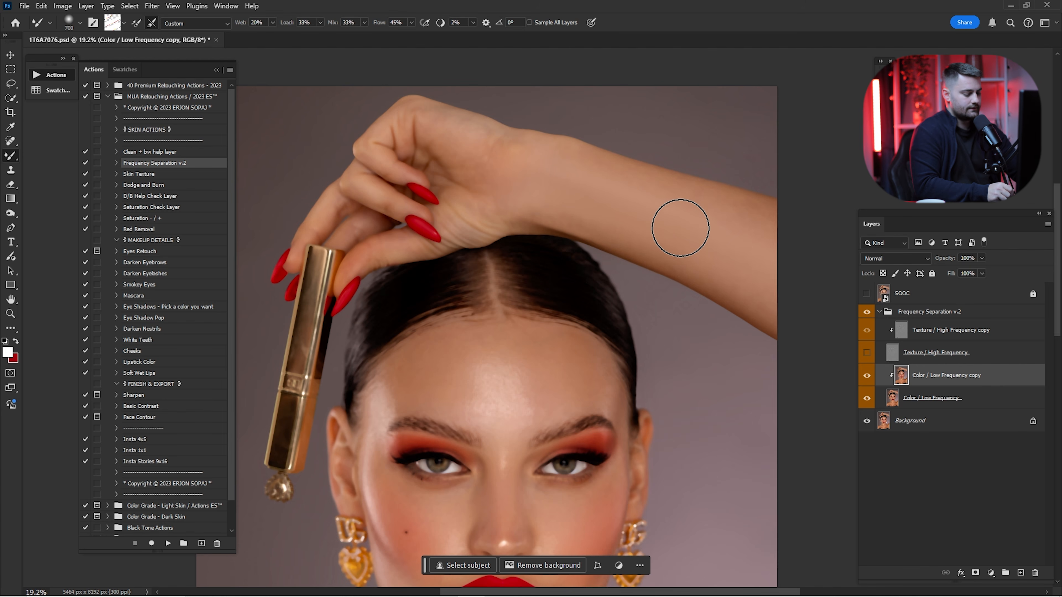
pyautogui.press('[')
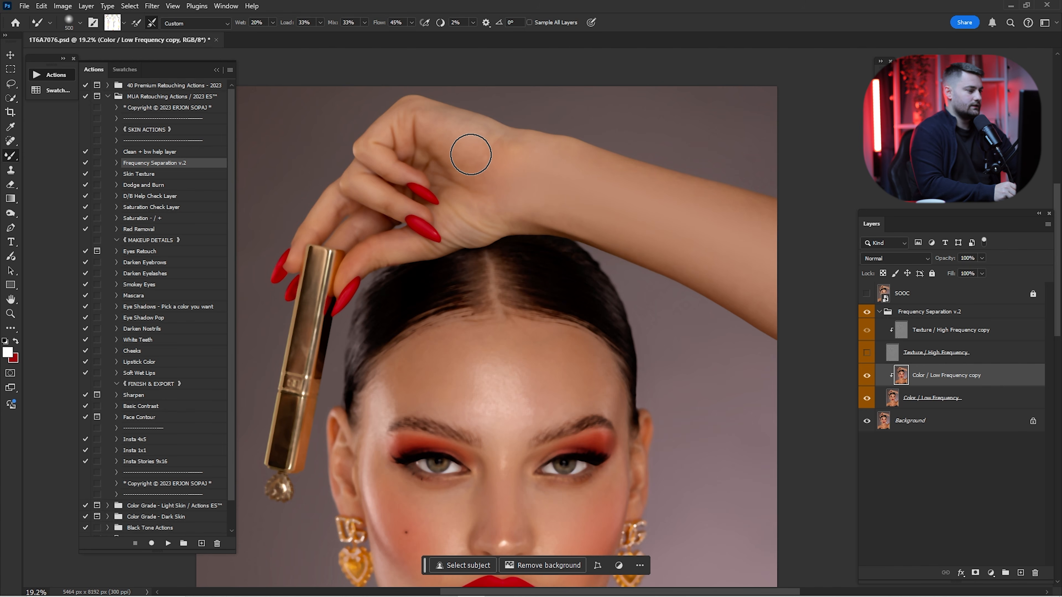
pyautogui.press('[')
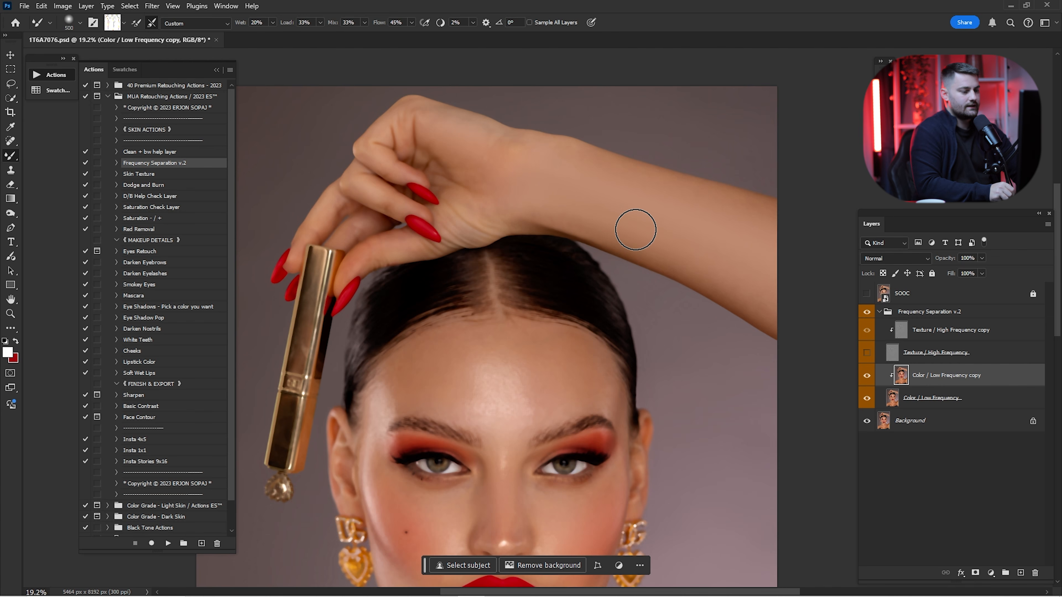
pyautogui.press(']')
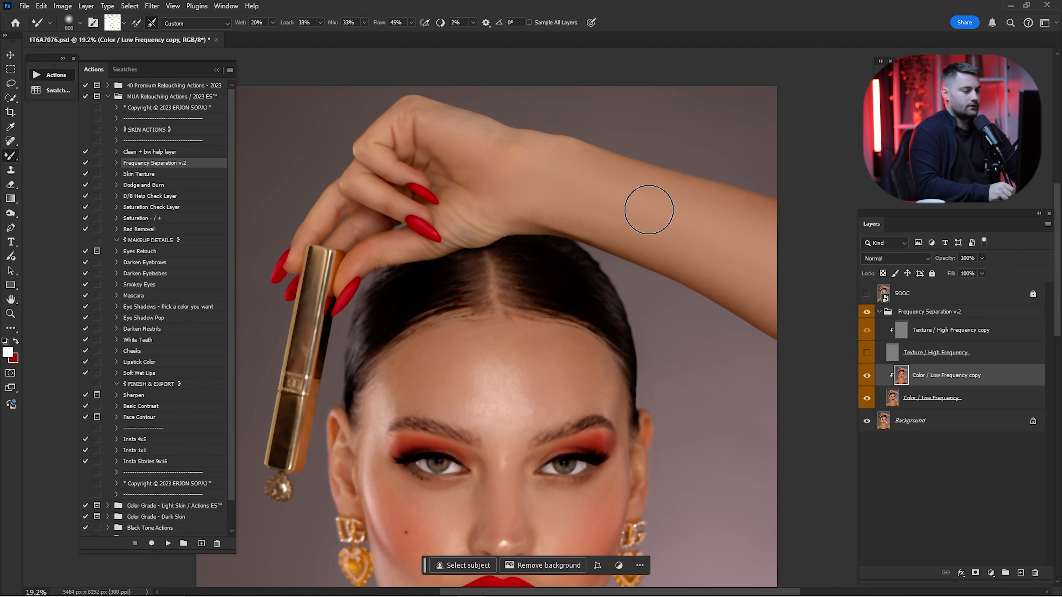
pyautogui.press('[')
pyautogui.press('[')
pyautogui.press('[')
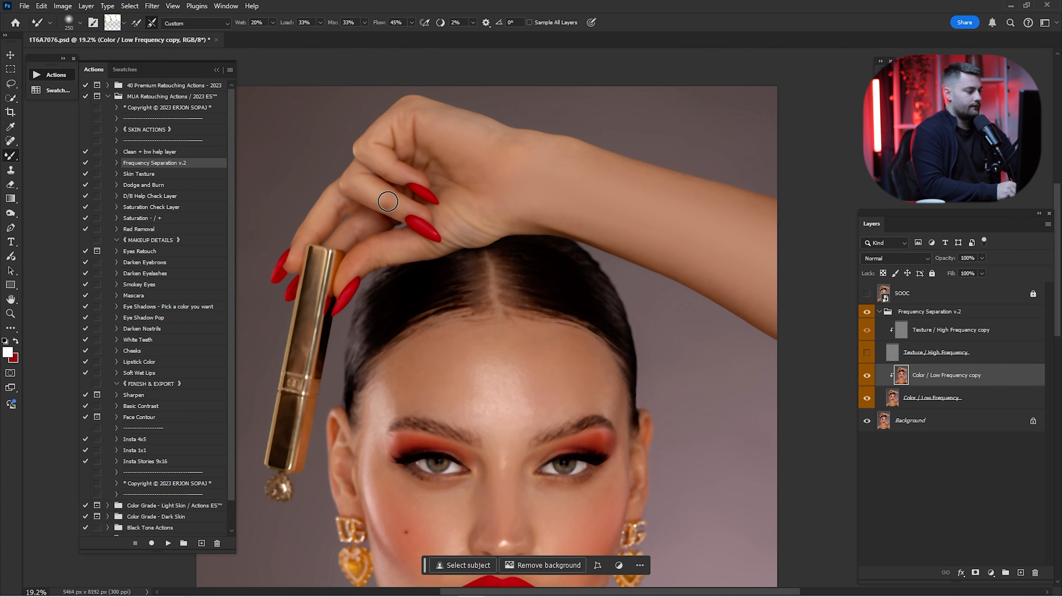
pyautogui.press(']')
pyautogui.press(']')
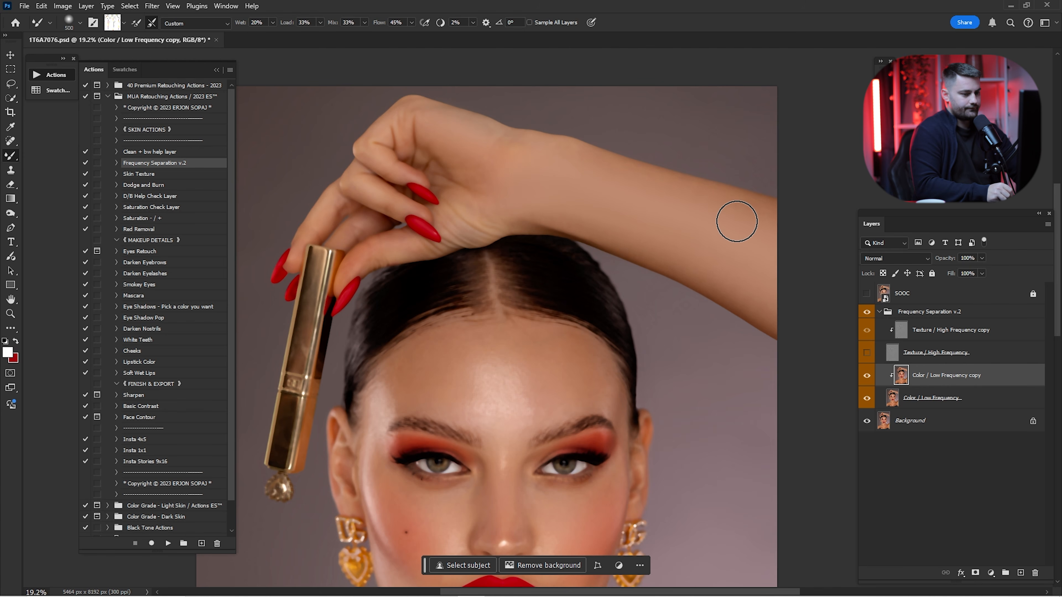
# Show the Texture / High Frequency layer and smooth the finger tones on the low-frequency copy with a 200-size Mixer Brush.
pyautogui.click(867, 355)
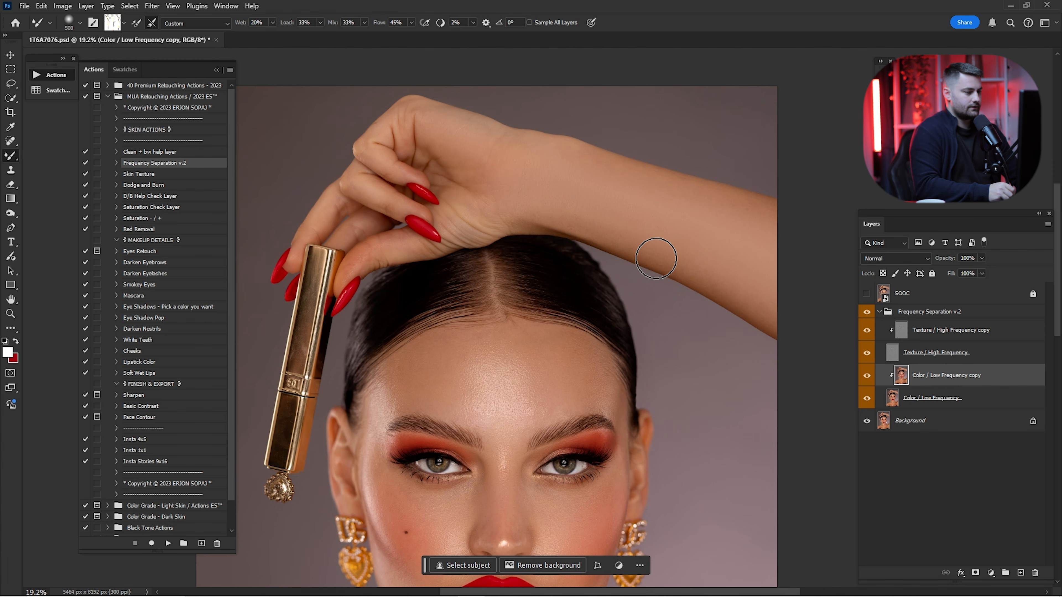
pyautogui.moveTo(413, 244); pyautogui.dragTo(524, 275)
pyautogui.moveTo(394, 293); pyautogui.dragTo(544, 268)
pyautogui.press('[')
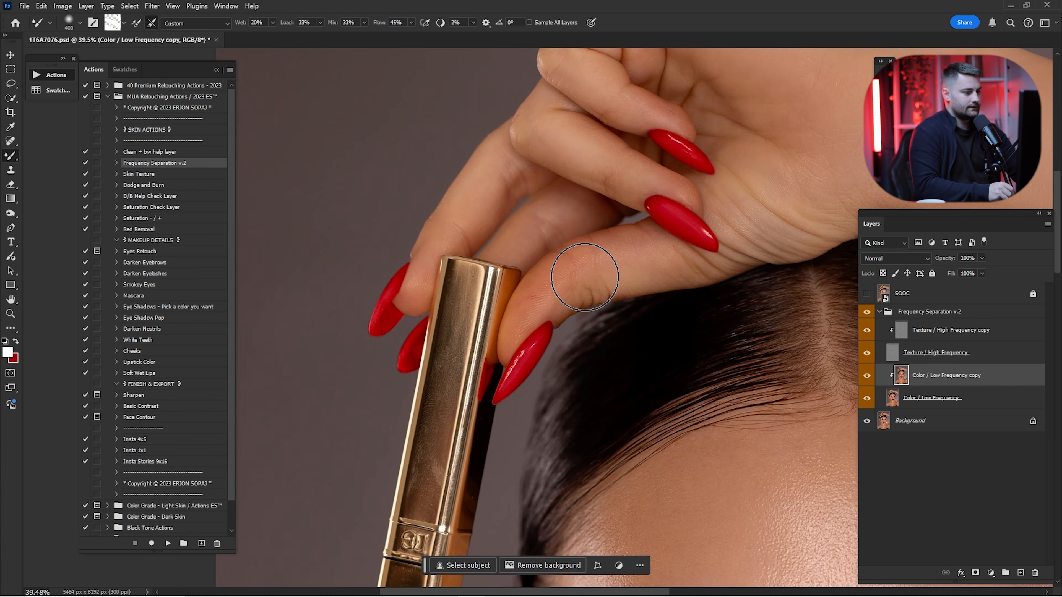
pyautogui.press('[')
pyautogui.press('[')
pyautogui.press('[')
pyautogui.scroll(3, 588, 224)
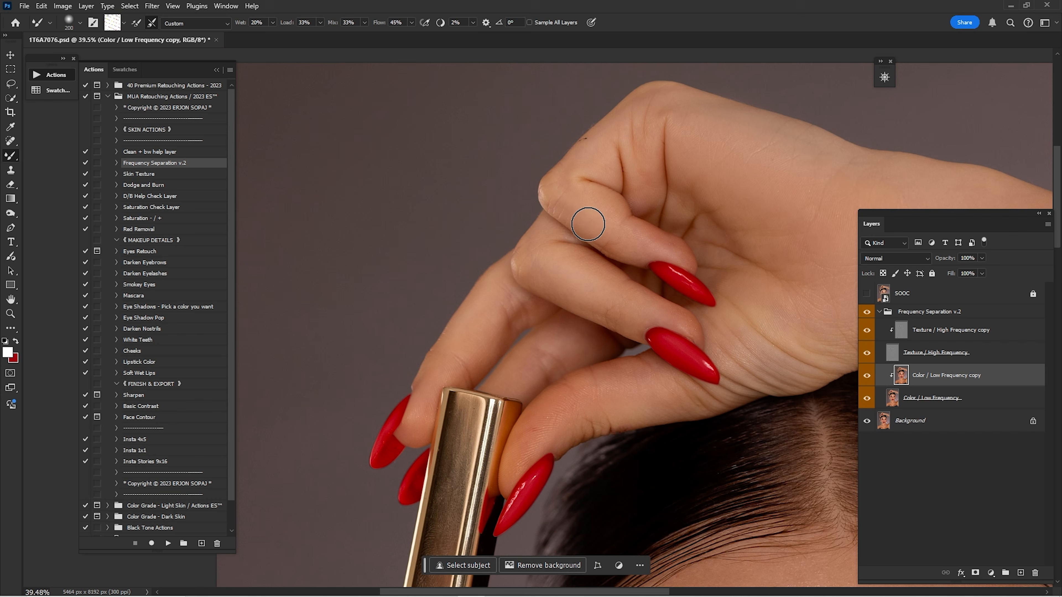
pyautogui.moveTo(598, 173); pyautogui.dragTo(409, 191)
# Remove the small mark on the hand's outer edge on the Texture / High Frequency copy layer with the Spot Healing Brush.
pyautogui.click(923, 330)
pyautogui.press('j')
pyautogui.moveTo(373, 155)
pyautogui.mouseDown()
pyautogui.moveTo(438, 154)
pyautogui.moveTo(423, 164)
pyautogui.mouseUp()
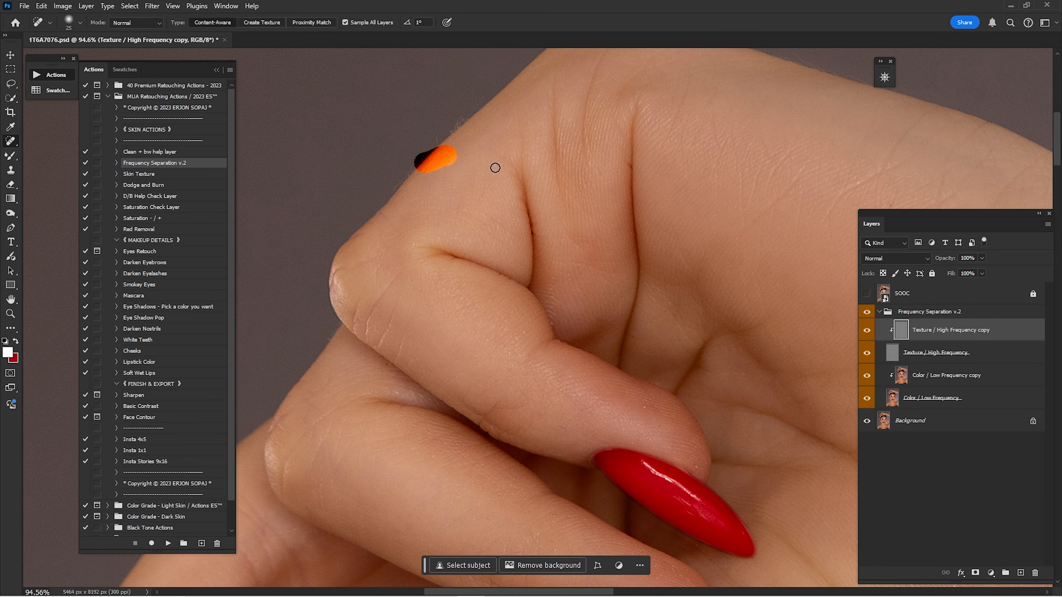
pyautogui.press('s')
pyautogui.scroll(5, 457, 178)
pyautogui.moveTo(994, 184); pyautogui.dragTo(664, 263)
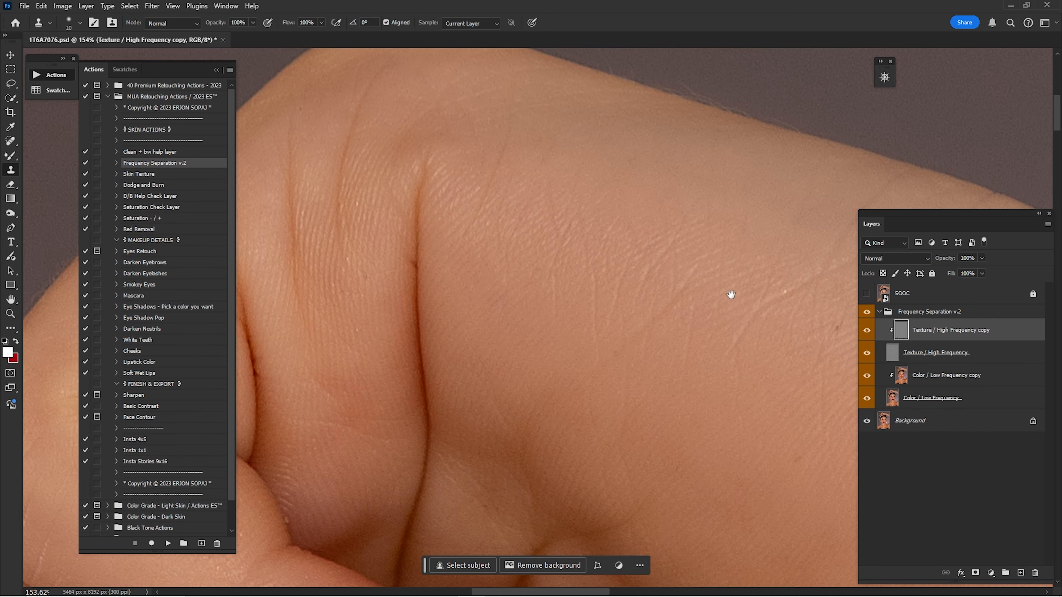
# Lower the Frequency Separation v.2 group's opacity to 68% and compare the image with and without the group.
pyautogui.press('z')
pyautogui.moveTo(732, 295); pyautogui.dragTo(615, 296)
pyautogui.hotkey('ctrl', '0')
pyautogui.click(866, 312)
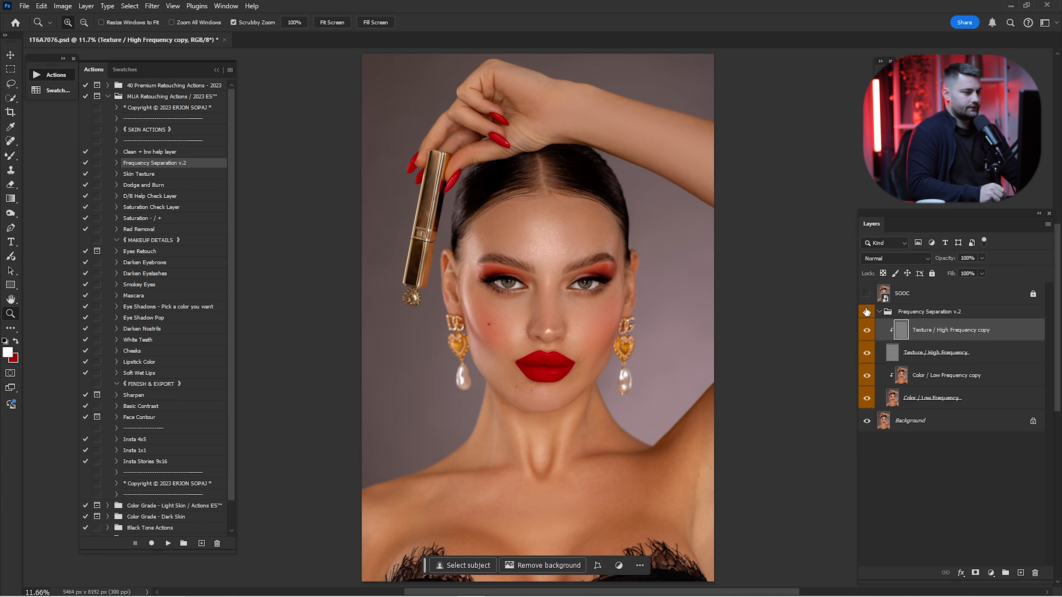
pyautogui.click(888, 313)
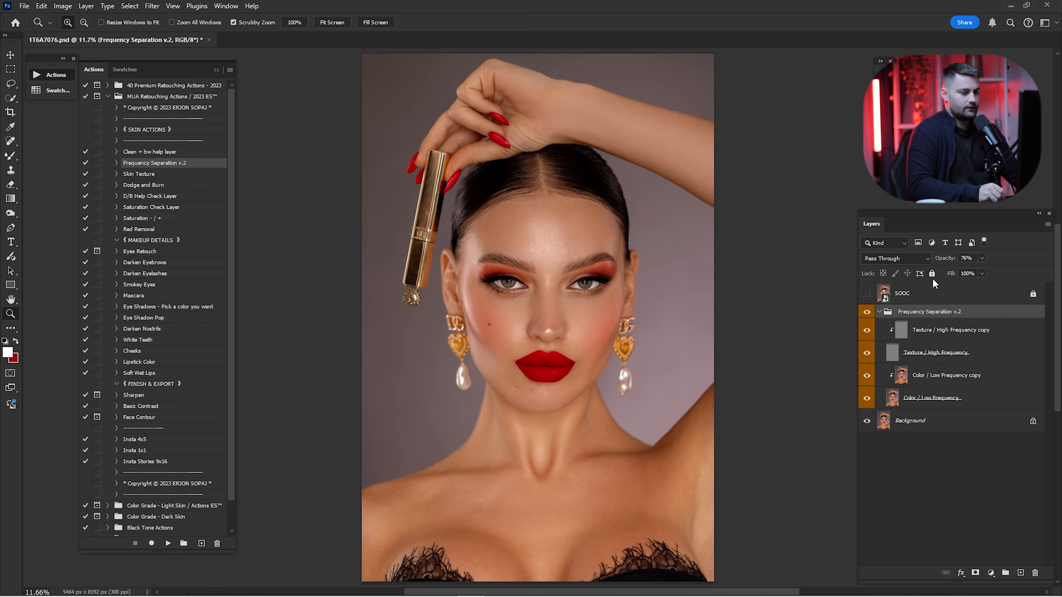
pyautogui.click(865, 313)
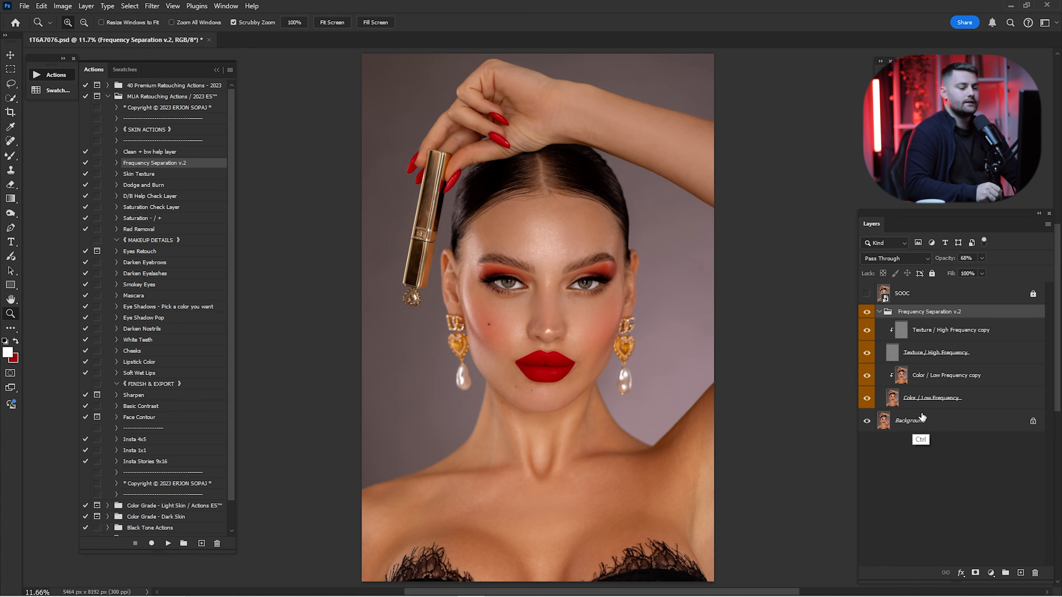
pyautogui.click(917, 426)
pyautogui.rightClick(920, 327)
pyautogui.click(960, 553)
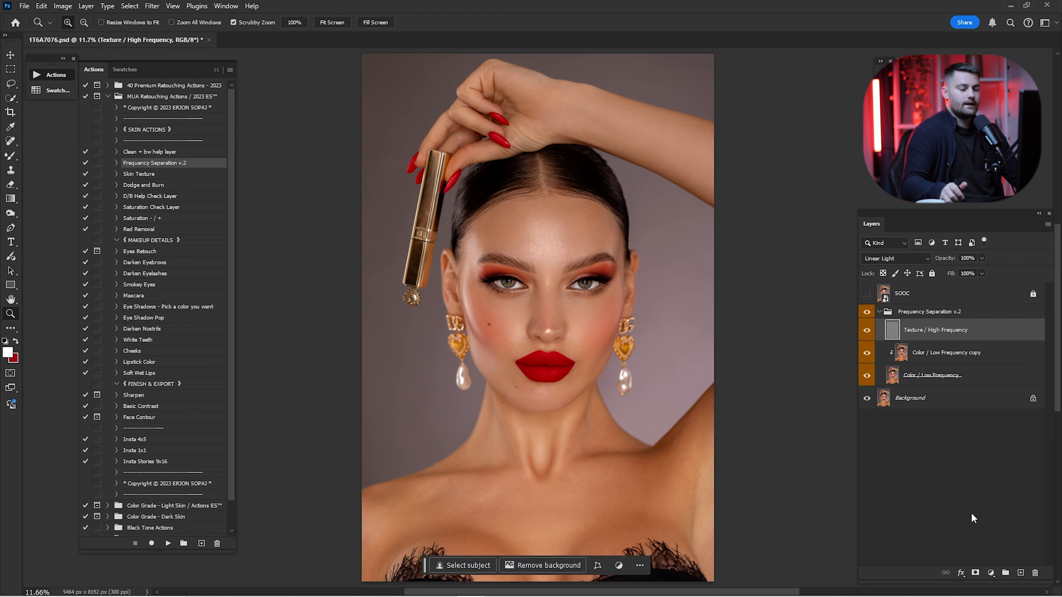
pyautogui.hotkey('ctrl', 'z')
# Merge the Frequency Separation v.2 group with the Background and compare the result with the SOOC original.
pyautogui.click(918, 313)
pyautogui.keyDown('shift'); pyautogui.click(914, 423); pyautogui.keyUp('shift')
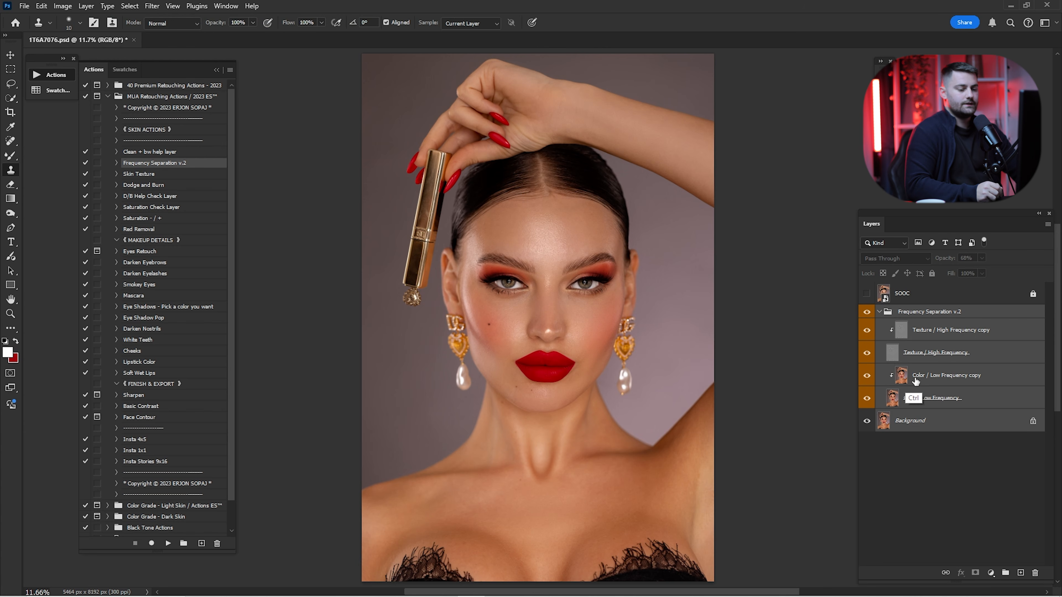
pyautogui.hotkey('ctrl', 'e')
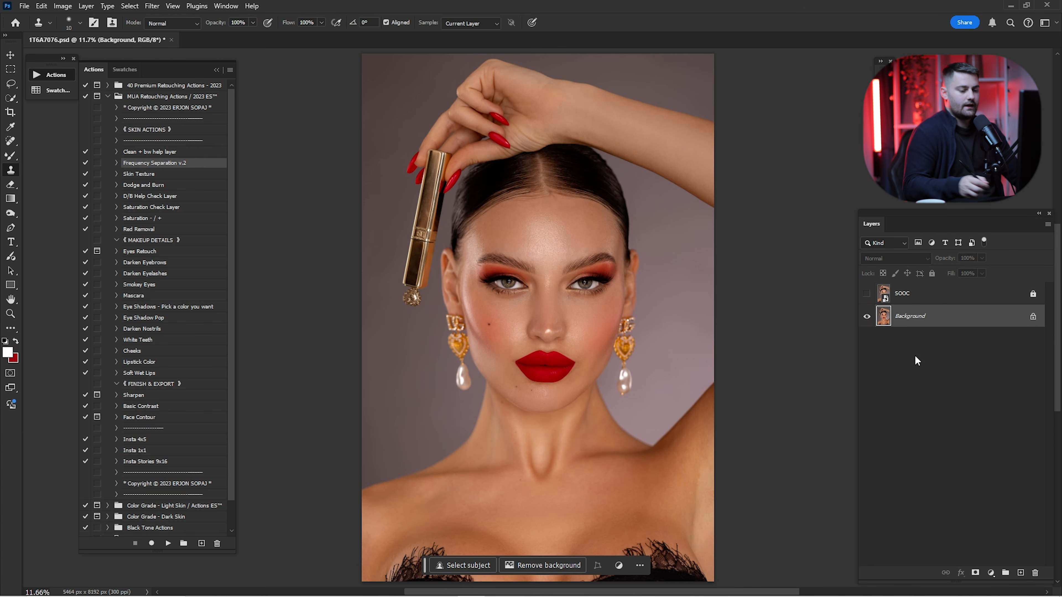
pyautogui.click(865, 294)
pyautogui.click(865, 294)
pyautogui.click(864, 294)
pyautogui.click(864, 294)
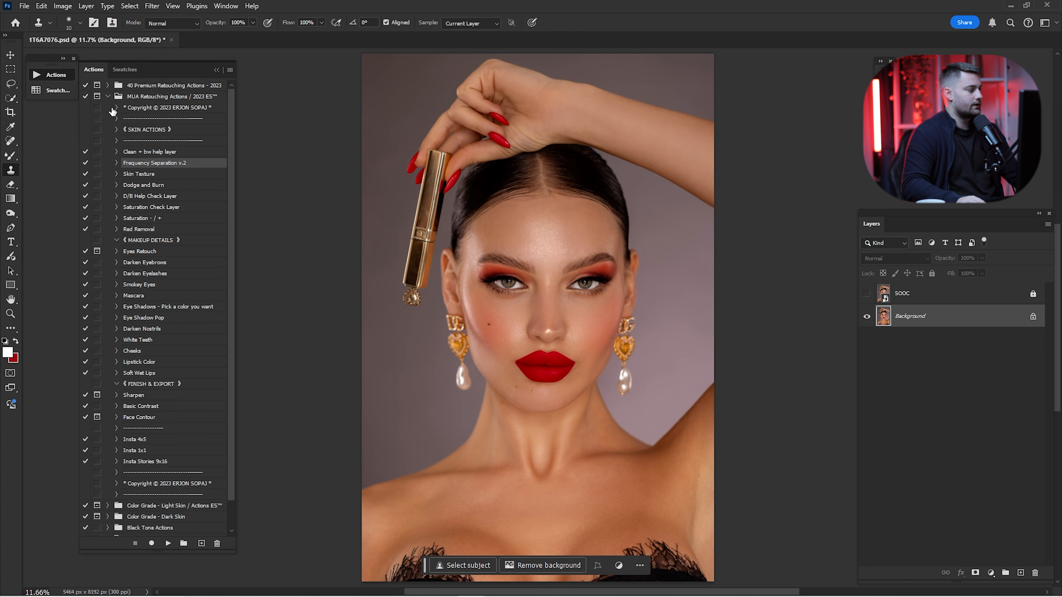
# Run action A7 from the Color Grade - Light Skin set and set the A7 group's opacity to 35%.
pyautogui.click(108, 97)
pyautogui.click(107, 108)
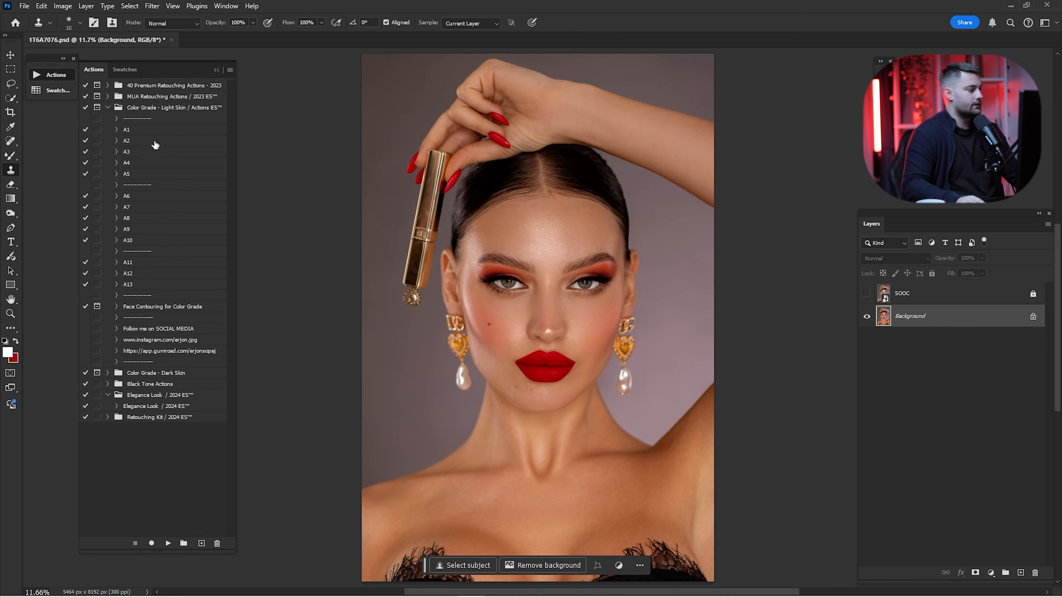
pyautogui.click(137, 209)
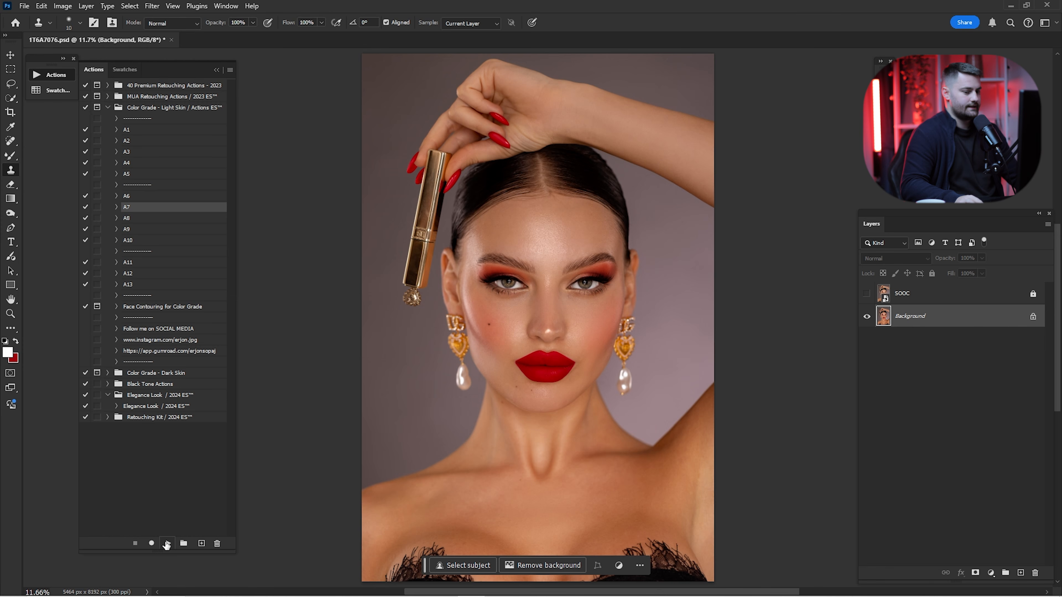
pyautogui.click(167, 544)
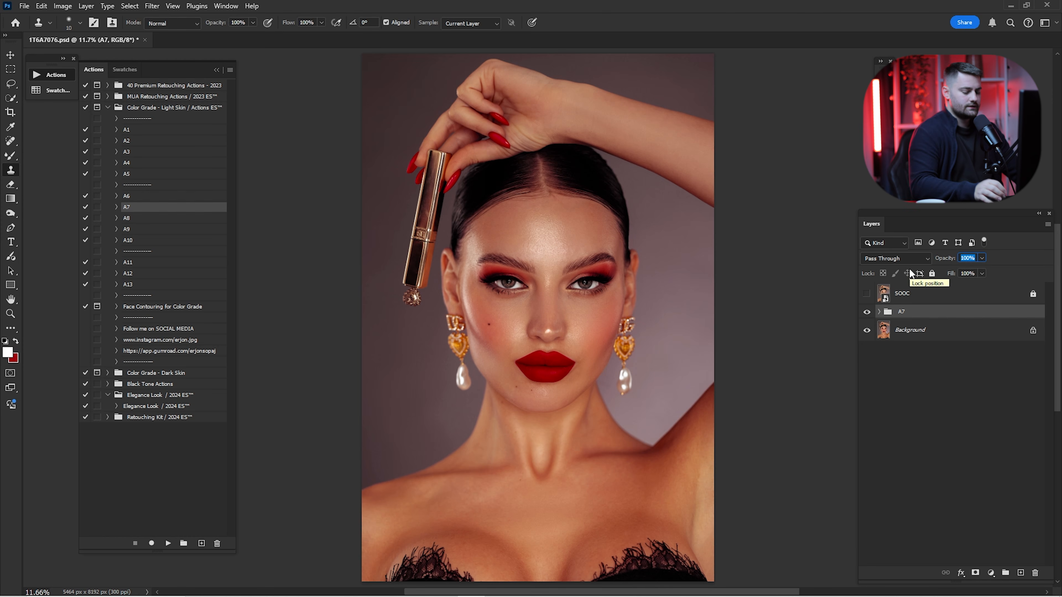
pyautogui.write('35')
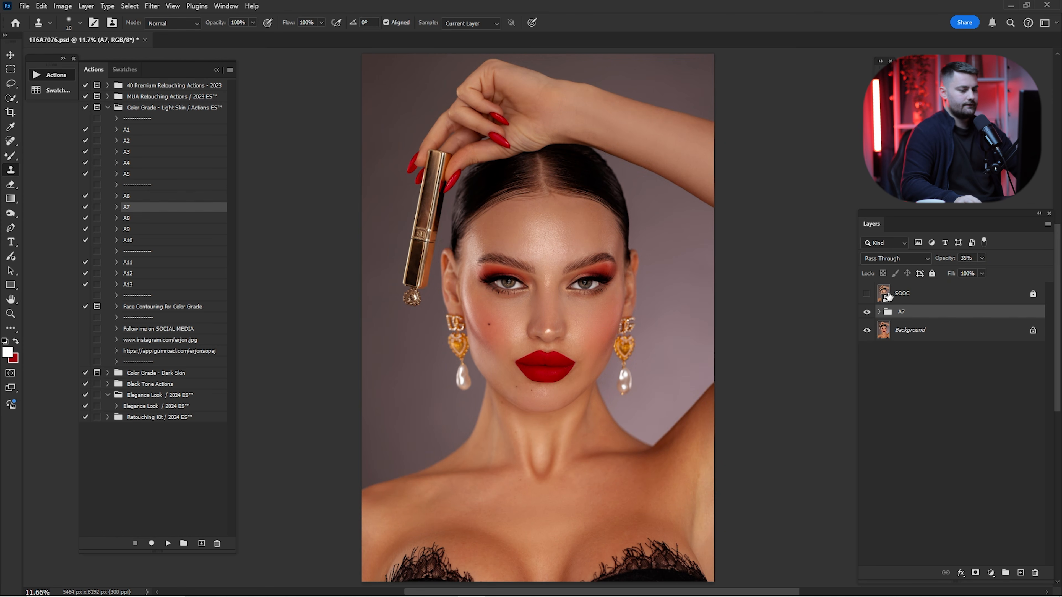
# Compare the graded image with the SOOC original and merge the A7 group into the Background.
pyautogui.click(868, 294)
pyautogui.click(868, 294)
pyautogui.click(868, 294)
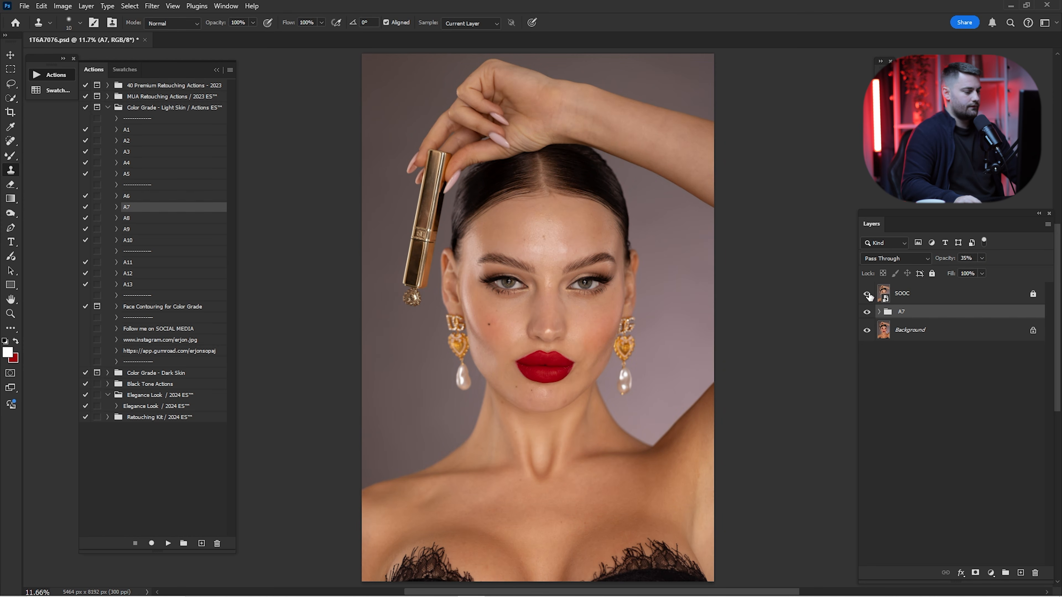
pyautogui.click(868, 294)
pyautogui.click(868, 294)
pyautogui.click(868, 294)
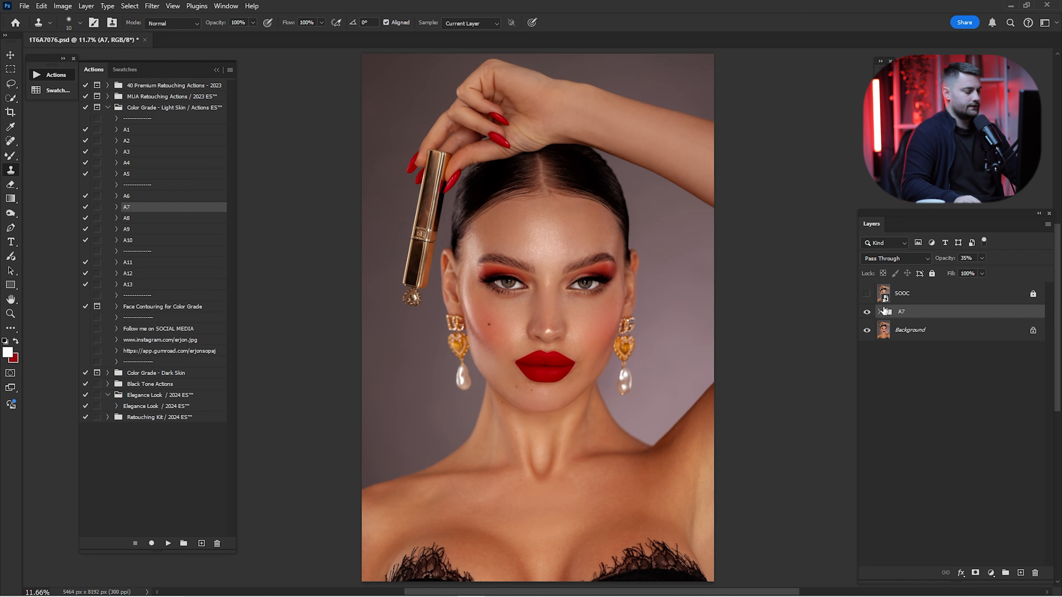
pyautogui.click(926, 338)
pyautogui.hotkey('ctrl', 'e')
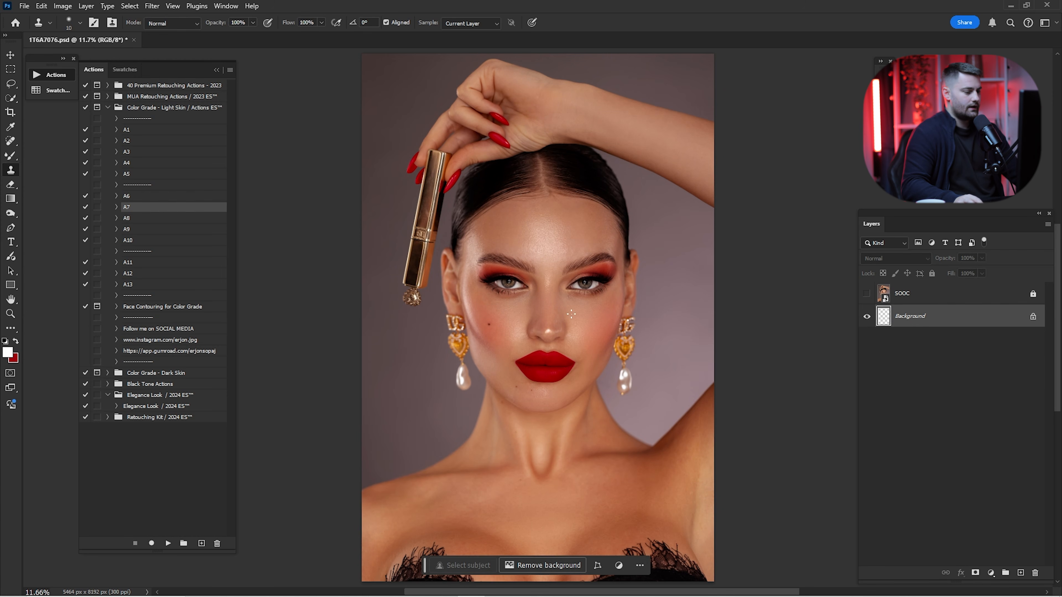
# Examine the finished face up close against the SOOC original and return to the whole portrait.
pyautogui.moveTo(499, 337); pyautogui.dragTo(706, 277)
pyautogui.moveTo(705, 277); pyautogui.dragTo(654, 313)
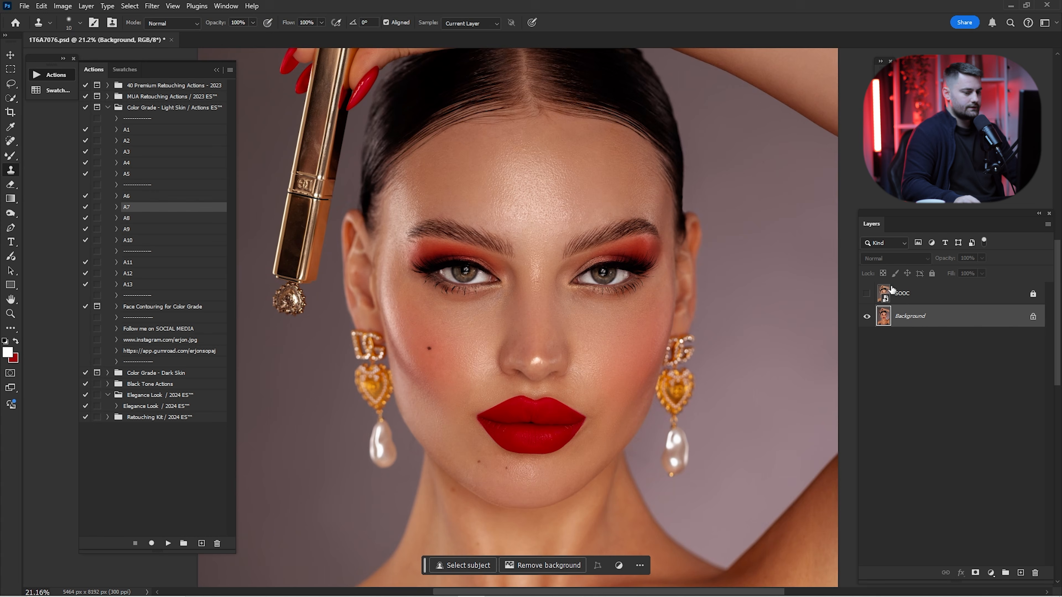
pyautogui.click(866, 294)
pyautogui.click(865, 295)
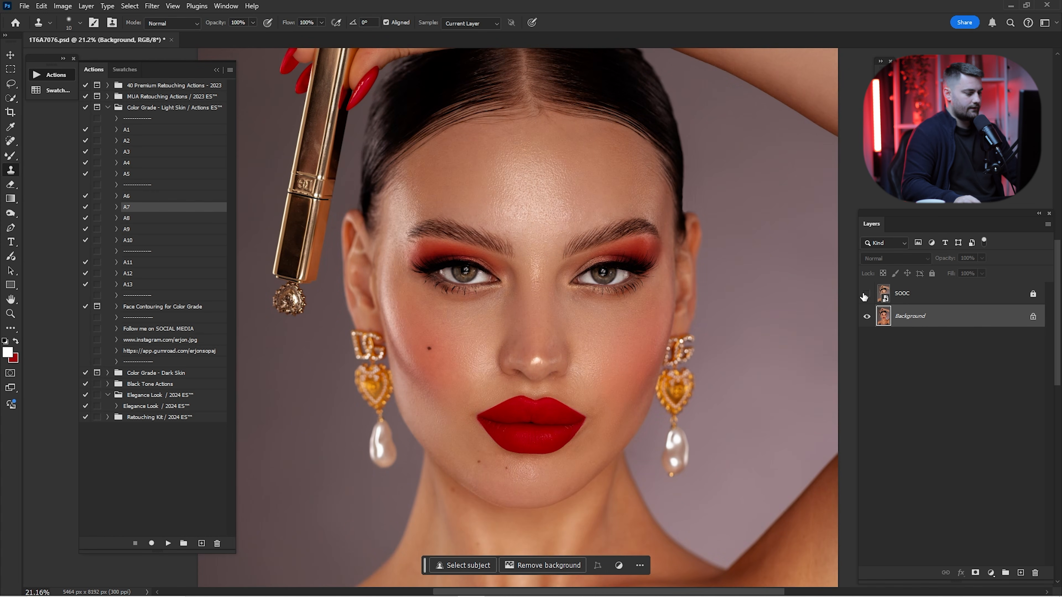
pyautogui.moveTo(534, 321); pyautogui.dragTo(602, 319)
pyautogui.click(866, 295)
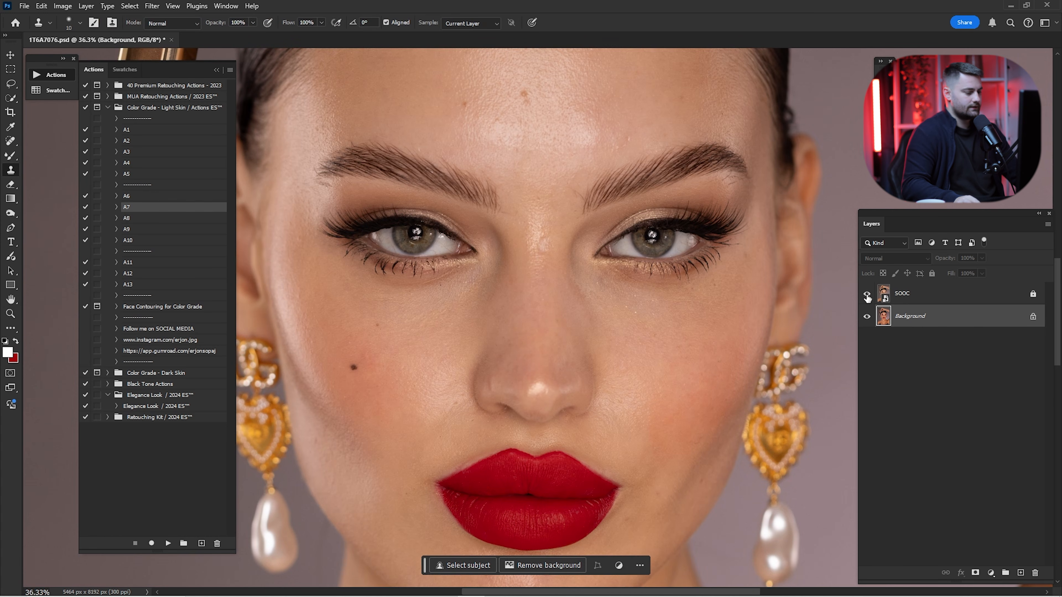
pyautogui.click(866, 296)
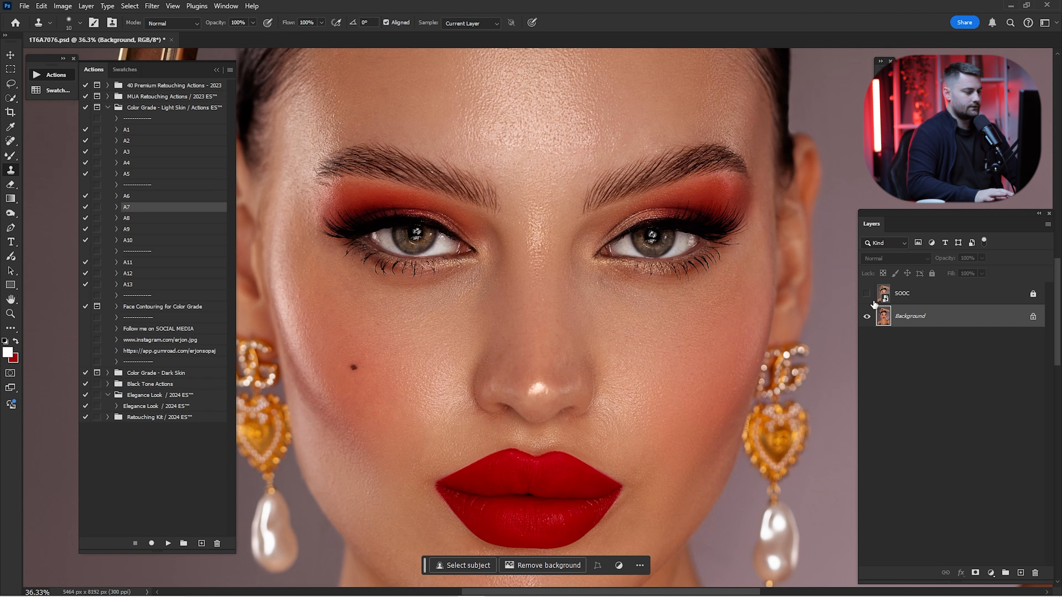
pyautogui.hotkey('ctrl', '0')
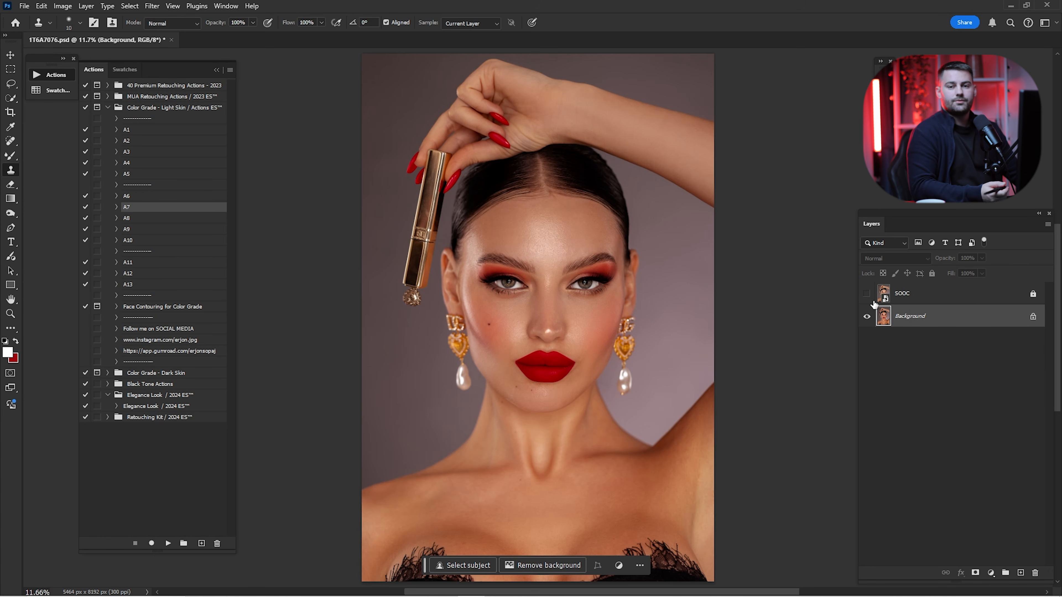